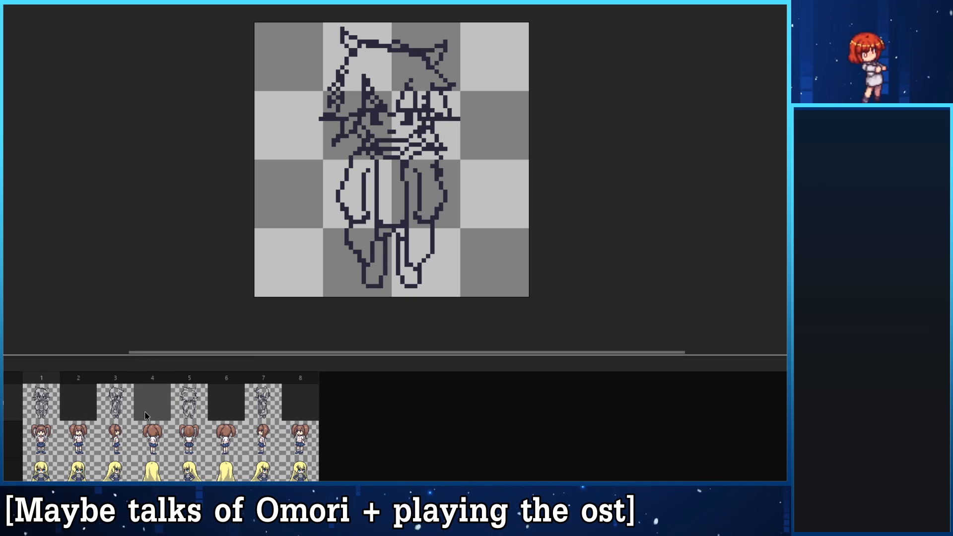
# - Compare the character sketches in frames 1, 3, 5 and 7 of the sketch layer
pyautogui.click(115, 411)
pyautogui.click(191, 411)
pyautogui.click(254, 407)
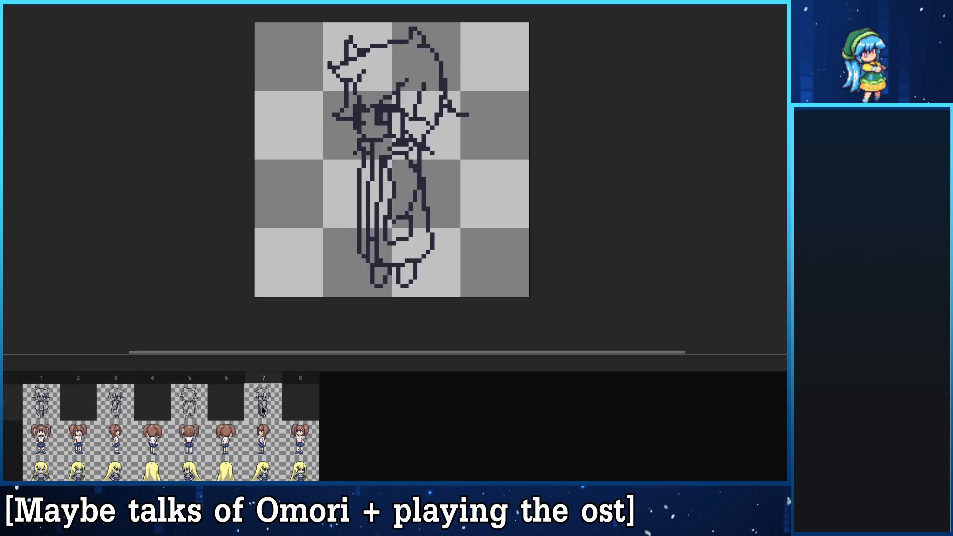
pyautogui.click(202, 408)
pyautogui.click(124, 406)
pyautogui.click(193, 403)
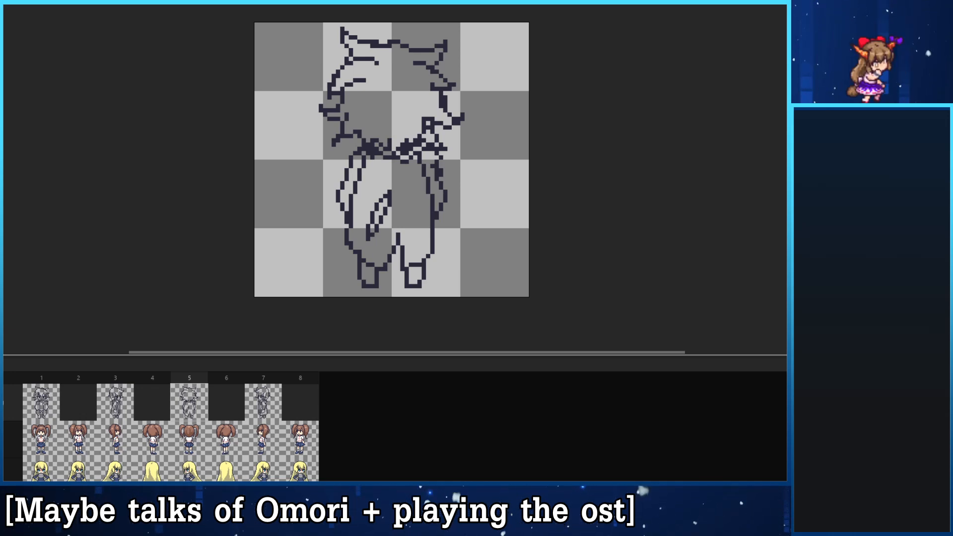
pyautogui.click(88, 402)
pyautogui.click(55, 397)
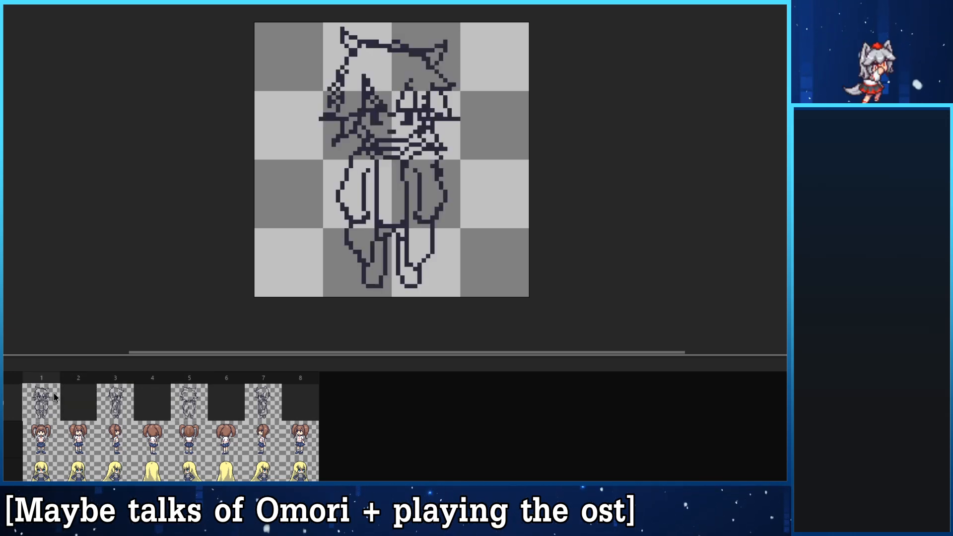
pyautogui.click(101, 396)
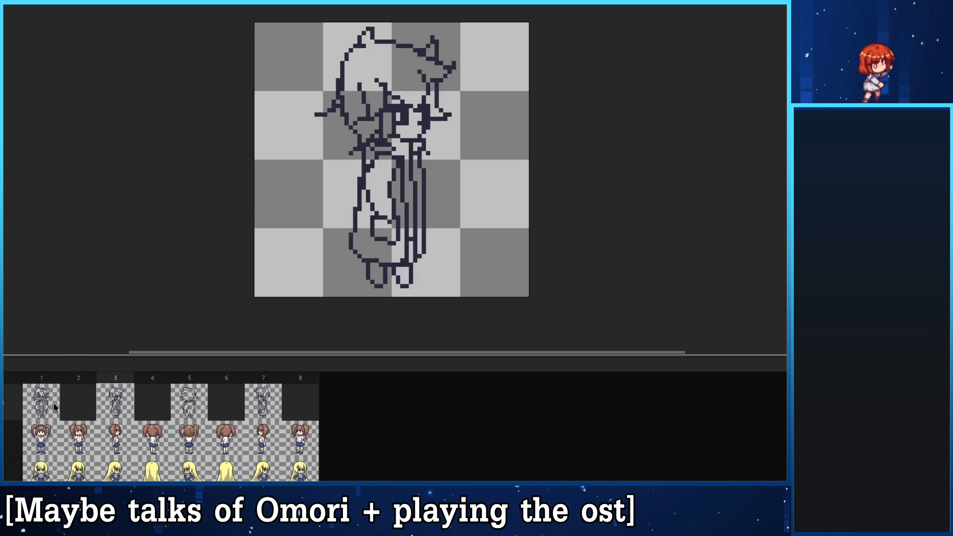
# - Switch between frames 1, 2 and 3 of the sketch layer to examine the drawn views around the empty frame 2
pyautogui.click(55, 407)
pyautogui.click(91, 406)
pyautogui.click(126, 408)
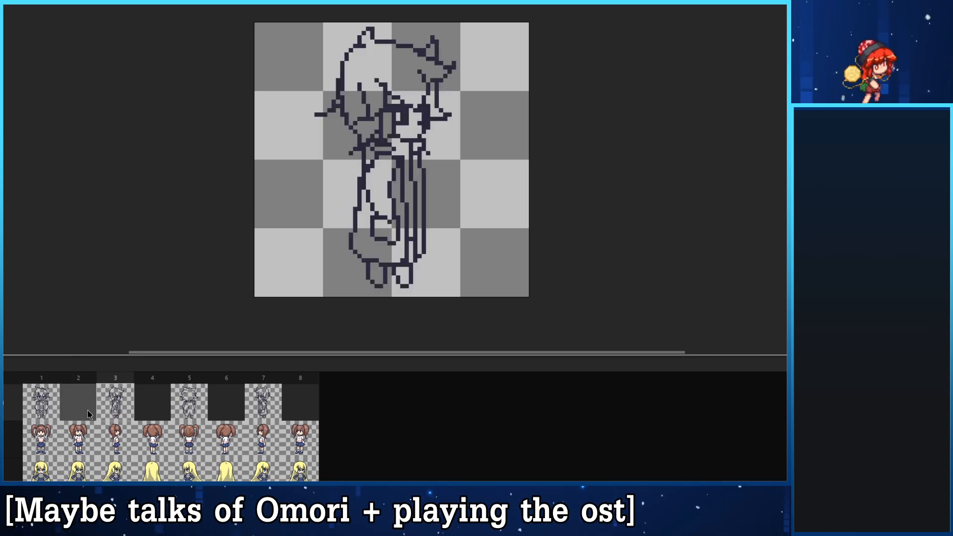
pyautogui.click(53, 406)
pyautogui.click(62, 406)
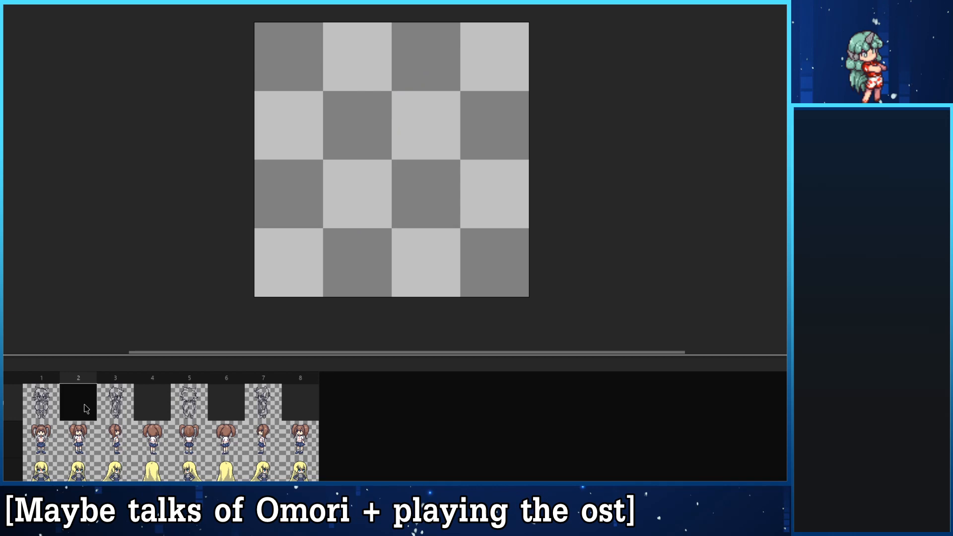
pyautogui.click(59, 406)
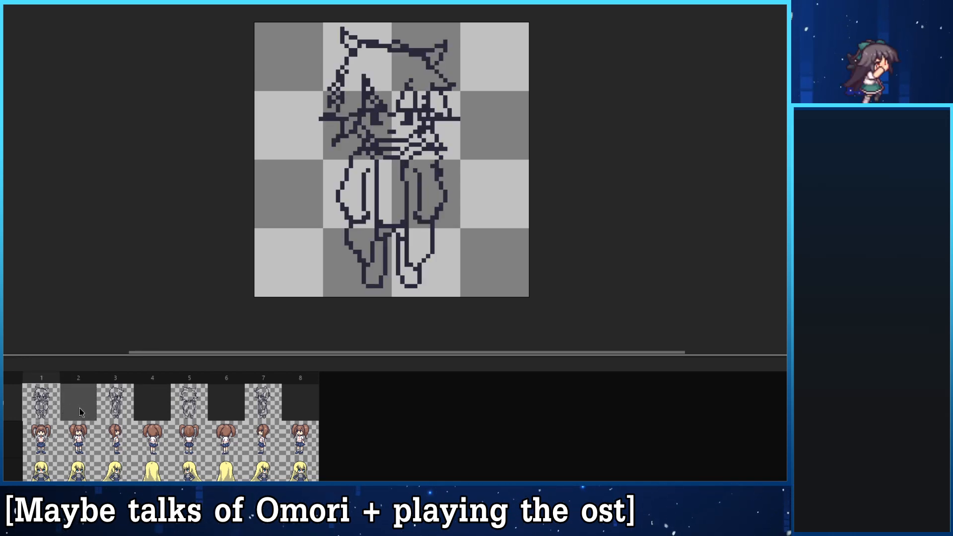
pyautogui.click(80, 417)
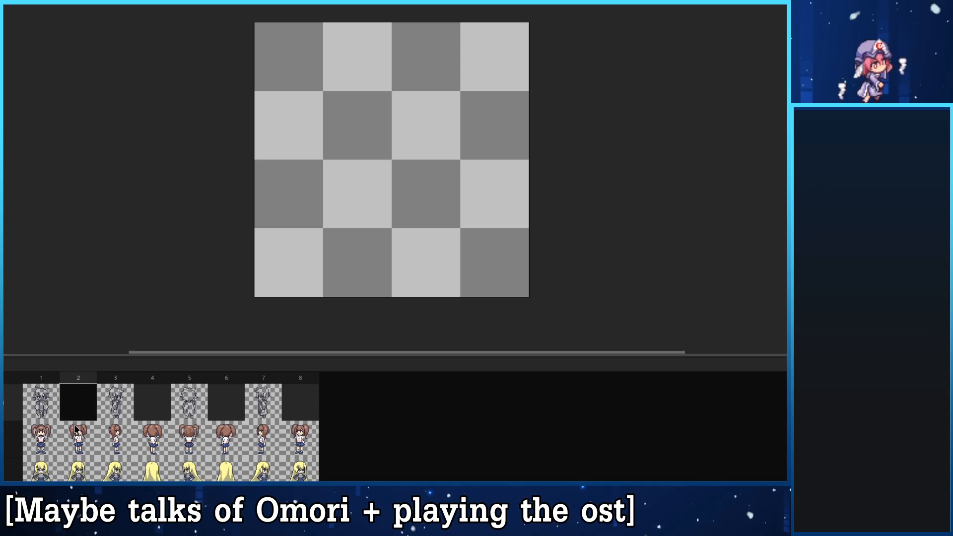
pyautogui.click(49, 403)
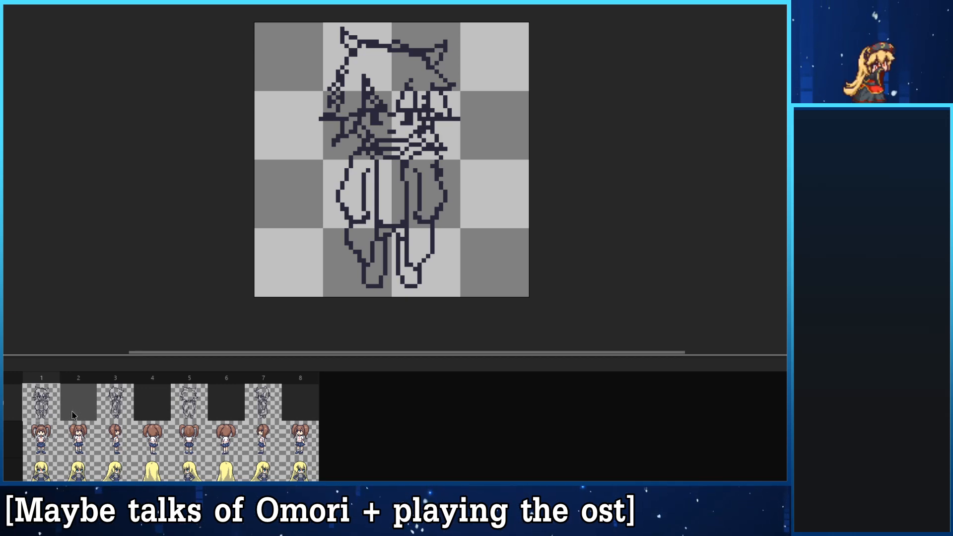
pyautogui.click(76, 419)
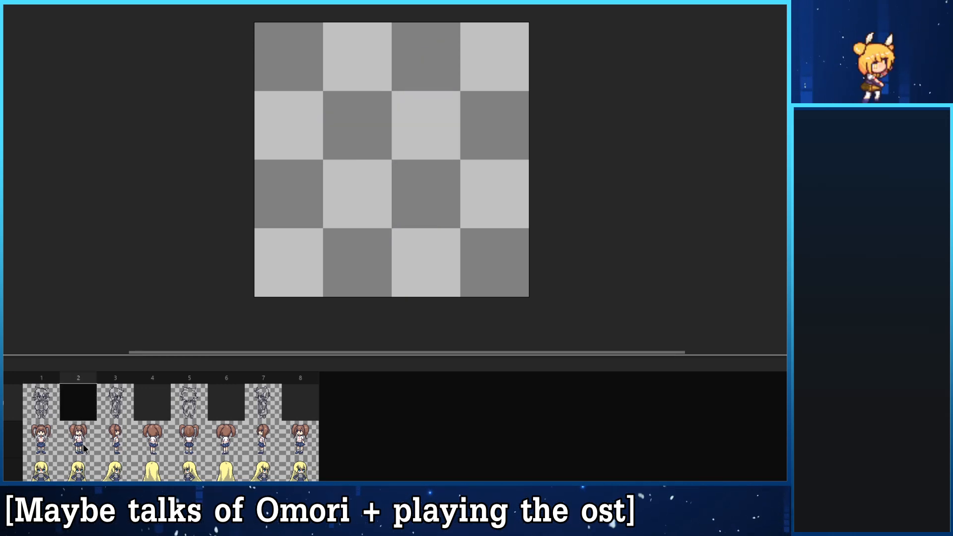
# - Show the brown-haired character layer in frame 2 as a reference and open its layer properties
pyautogui.click(70, 440)
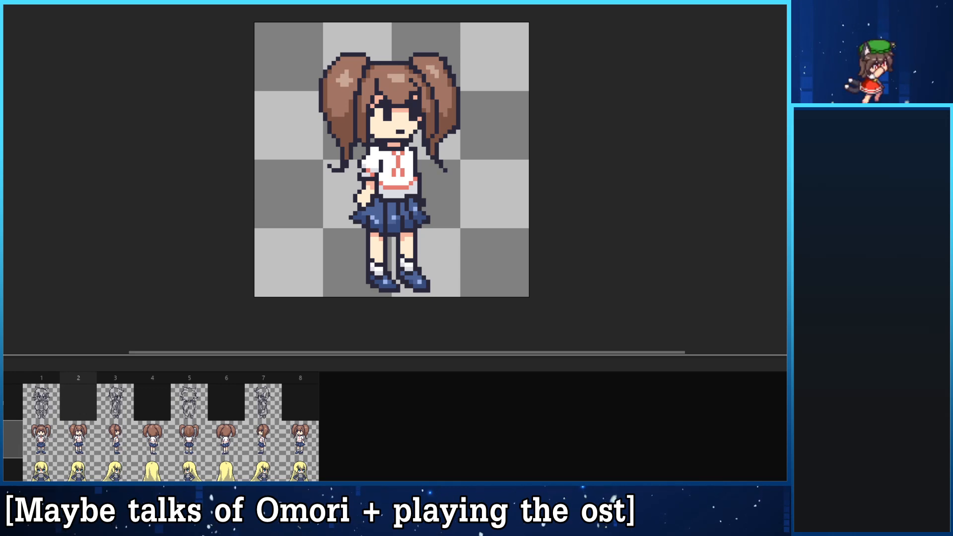
pyautogui.doubleClick(11, 439)
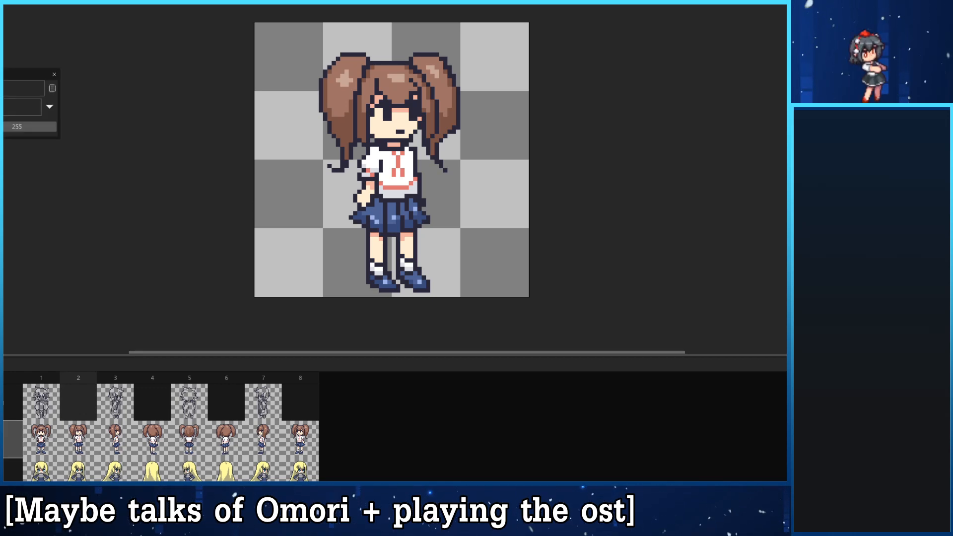
pyautogui.click(2, 439)
pyautogui.click(1, 440)
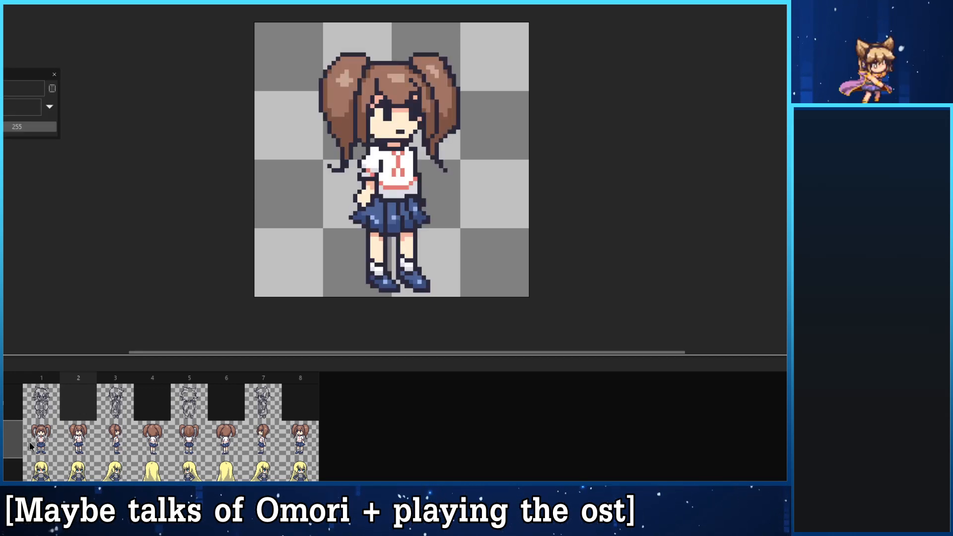
pyautogui.doubleClick(82, 436)
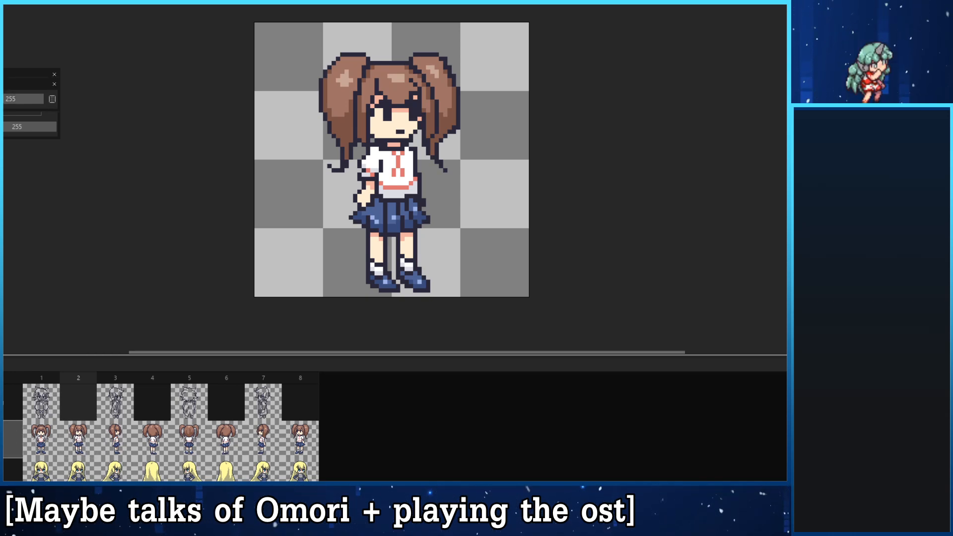
pyautogui.rightClick(2, 439)
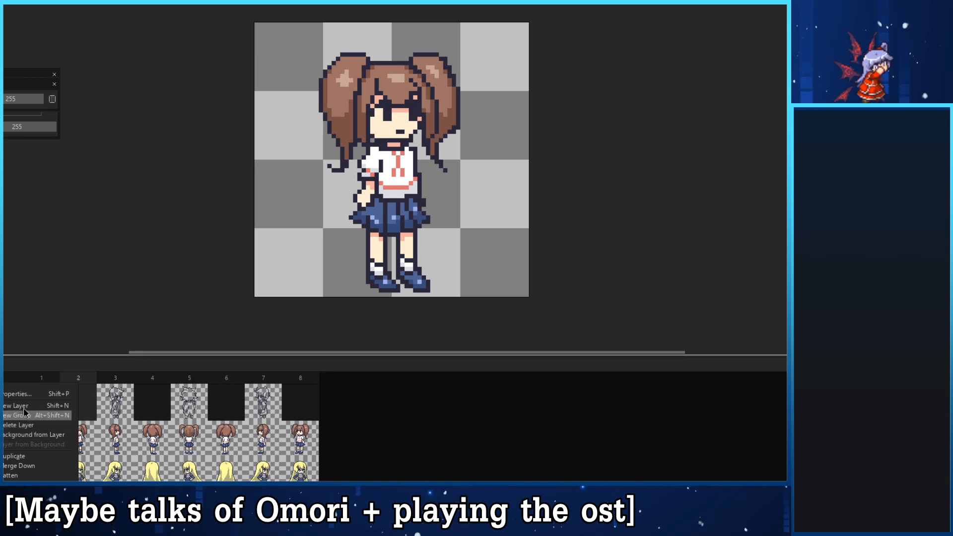
pyautogui.click(24, 393)
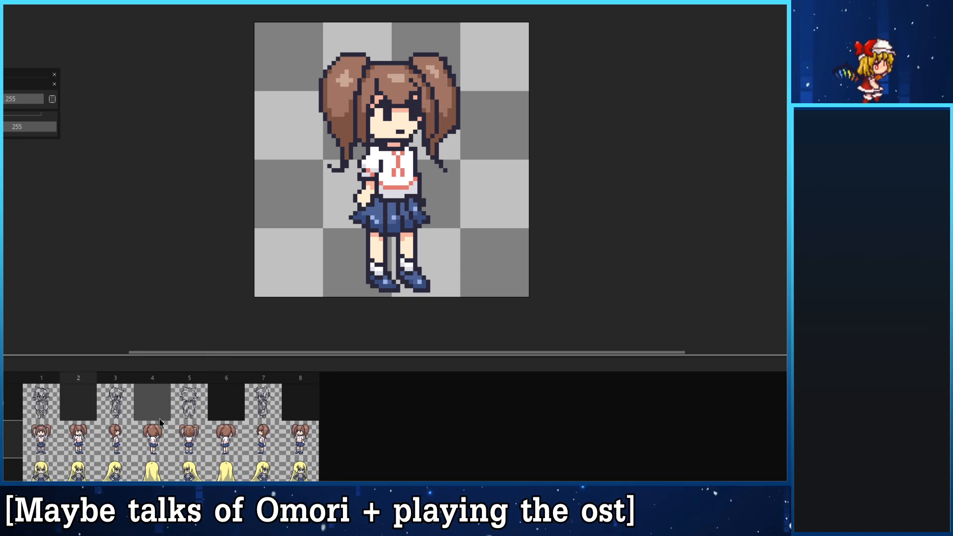
pyautogui.rightClick(75, 441)
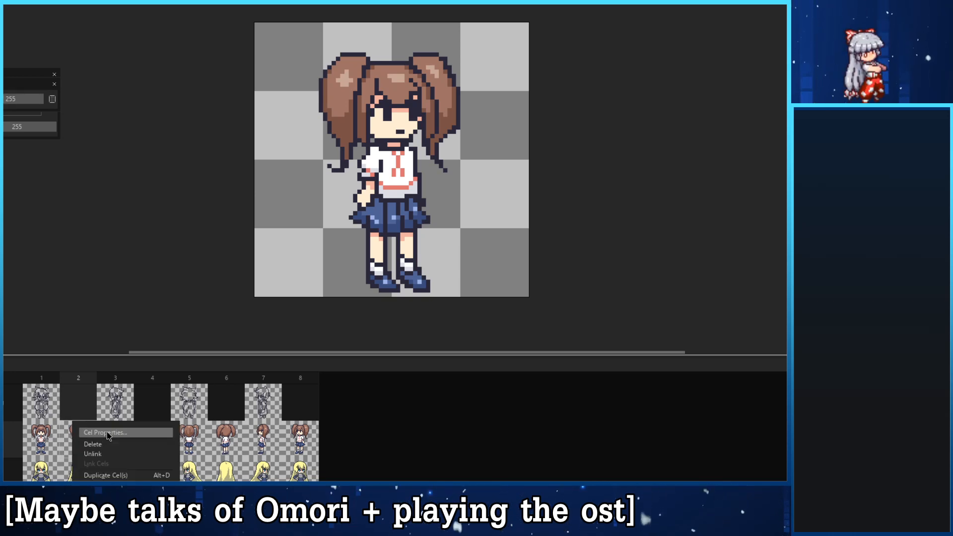
pyautogui.click(106, 433)
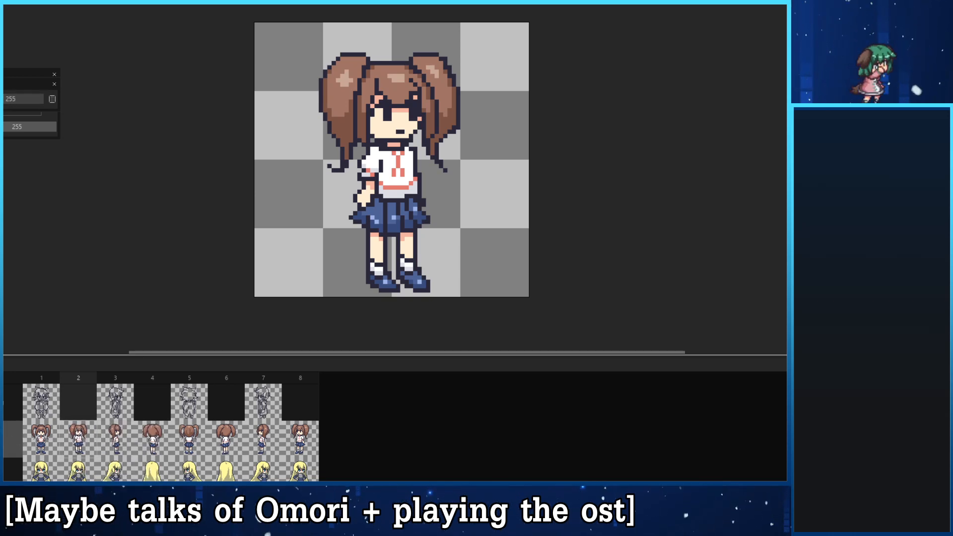
pyautogui.click(9, 439)
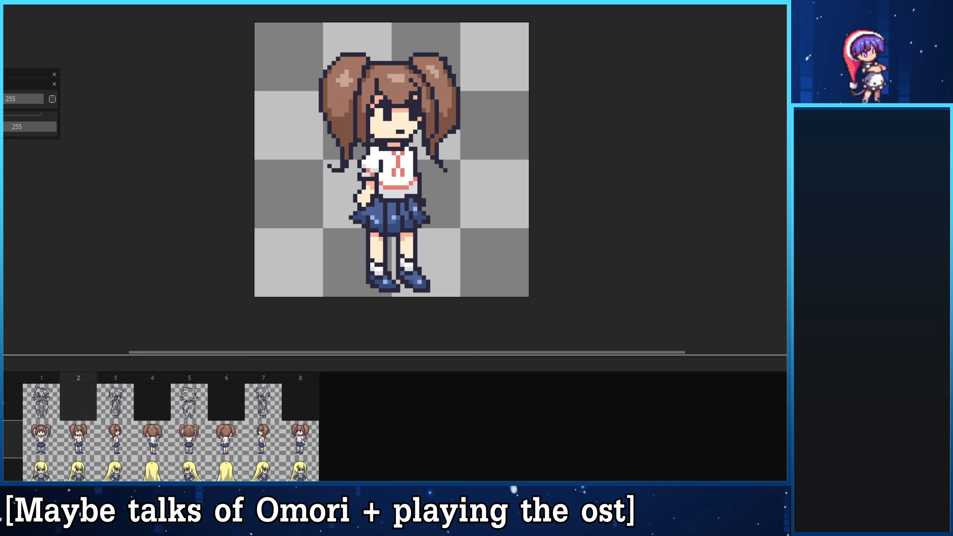
pyautogui.rightClick(10, 439)
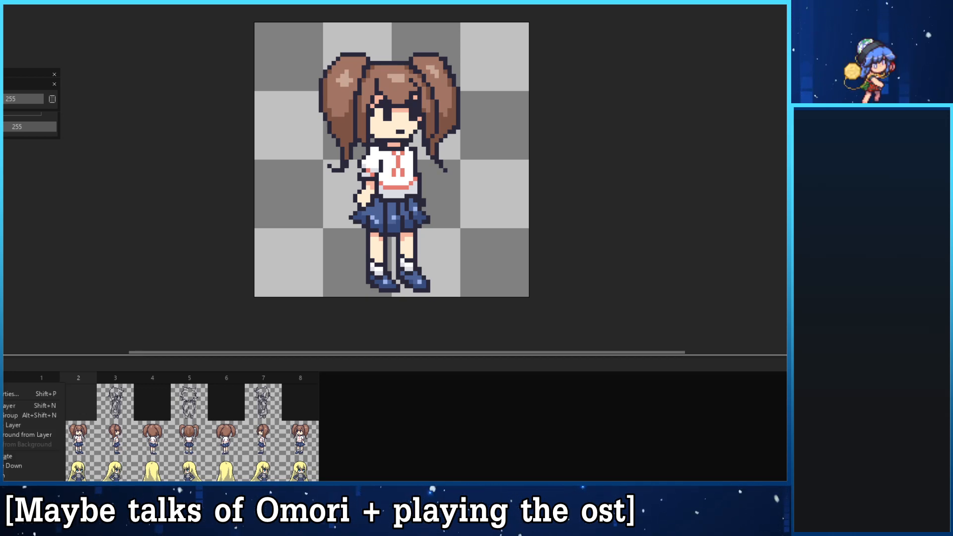
pyautogui.press('Escape')
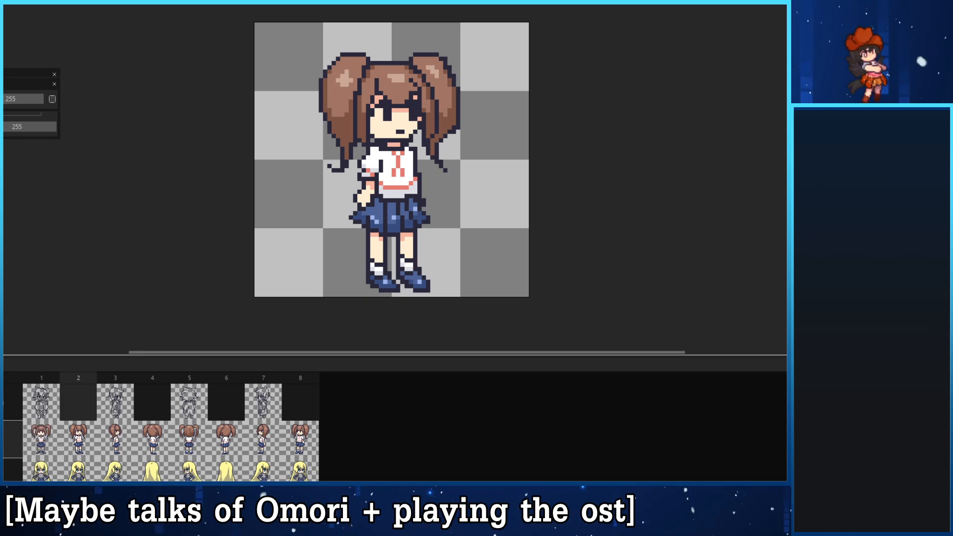
pyautogui.click(10, 402)
pyautogui.click(4, 402)
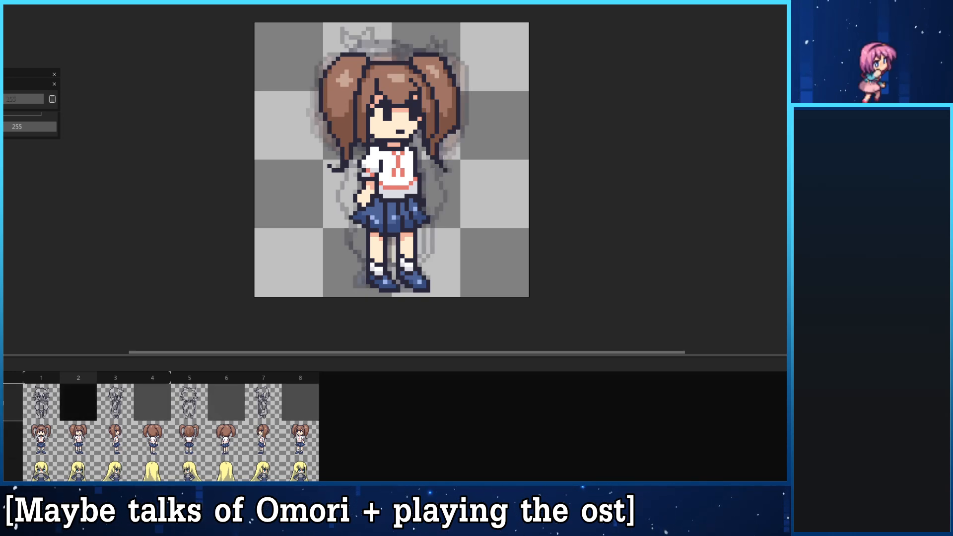
pyautogui.click(4, 403)
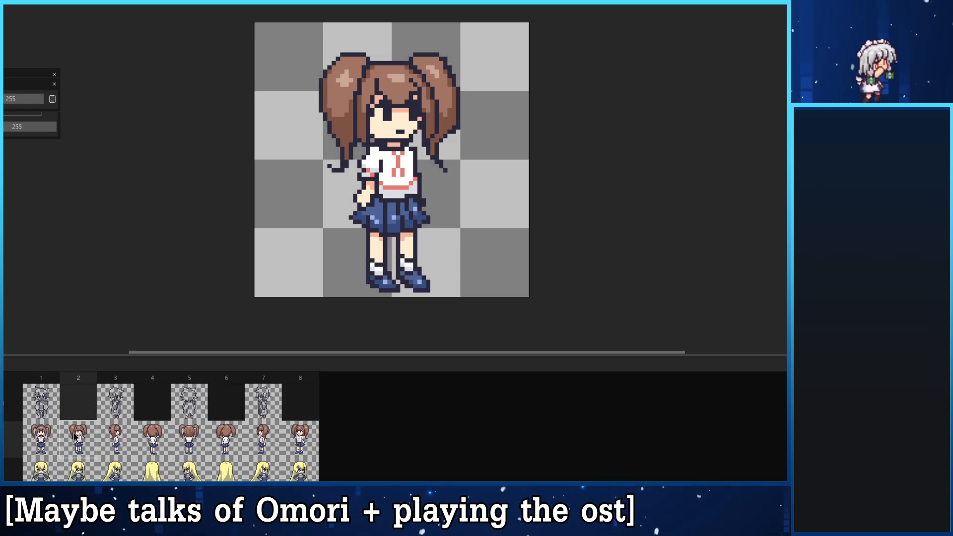
pyautogui.rightClick(79, 435)
pyautogui.click(7, 106)
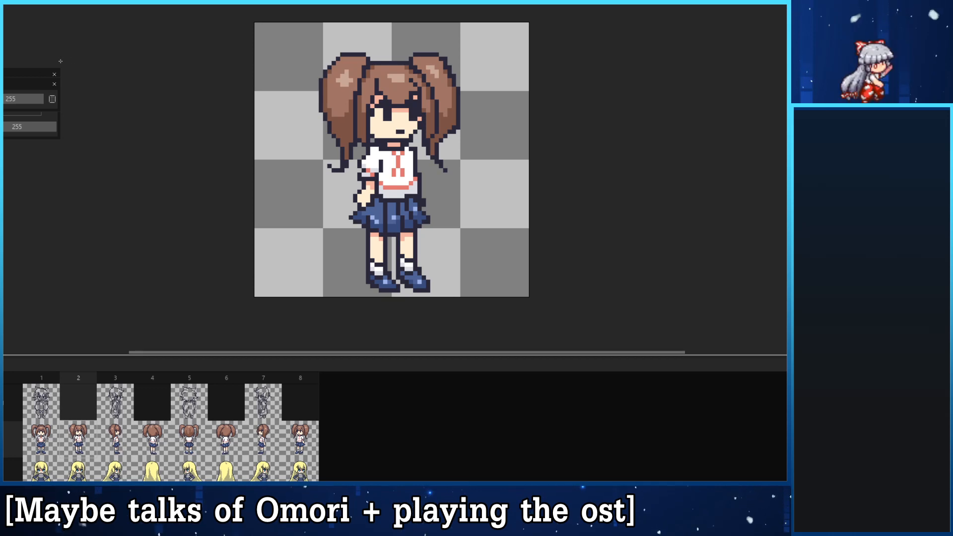
# - Bring the NPC_1 layer properties fully into view and lower the layer's opacity to about a quarter
pyautogui.moveTo(13, 77); pyautogui.dragTo(175, 69)
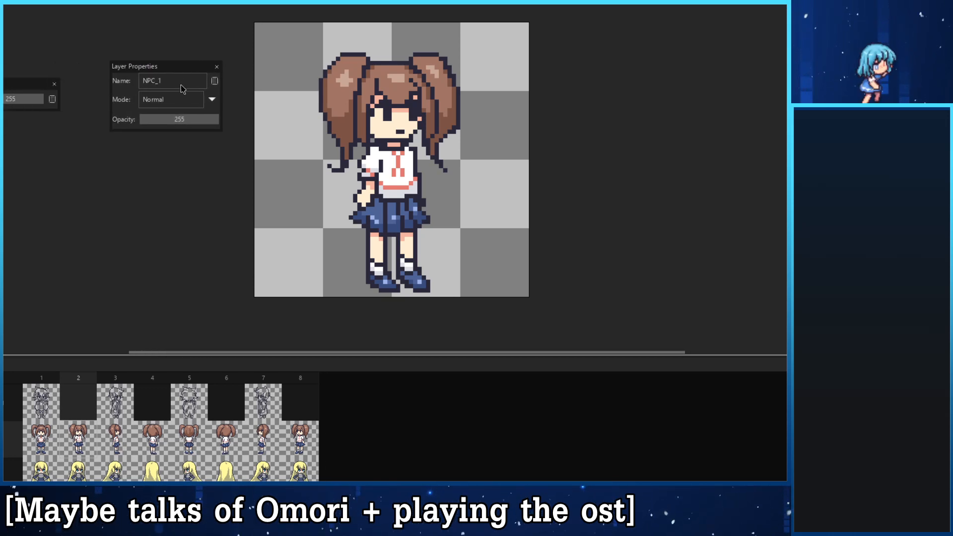
pyautogui.doubleClick(7, 439)
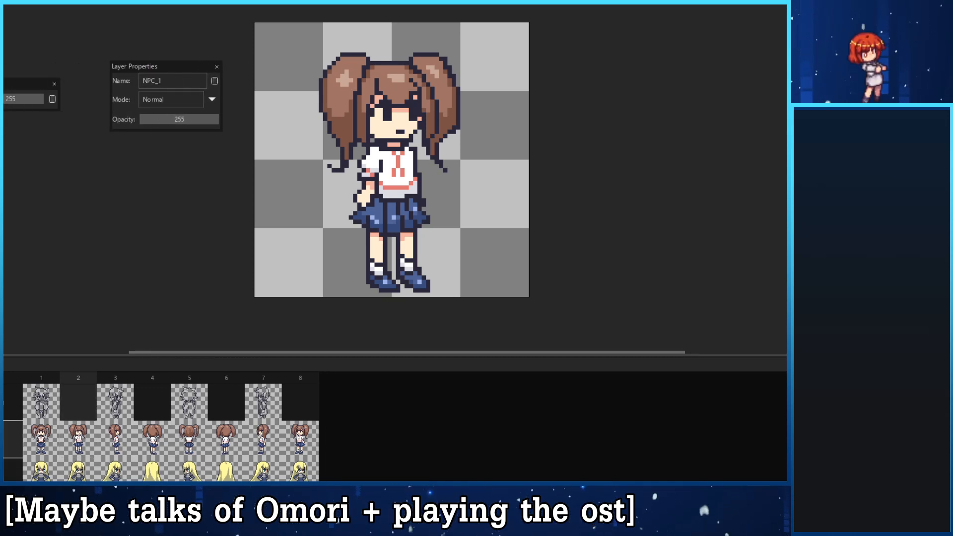
pyautogui.rightClick(5, 440)
pyautogui.click(24, 394)
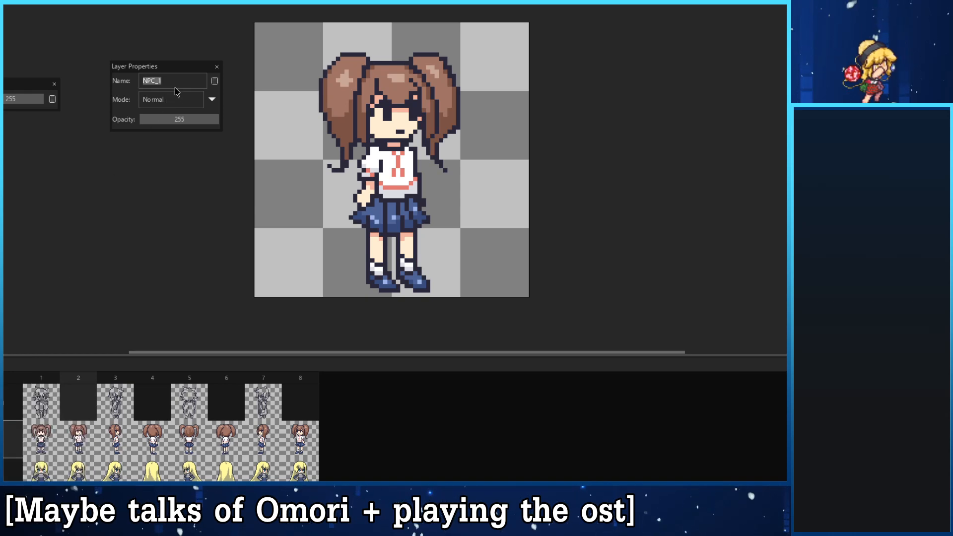
pyautogui.moveTo(173, 123); pyautogui.dragTo(157, 125)
pyautogui.click(163, 120)
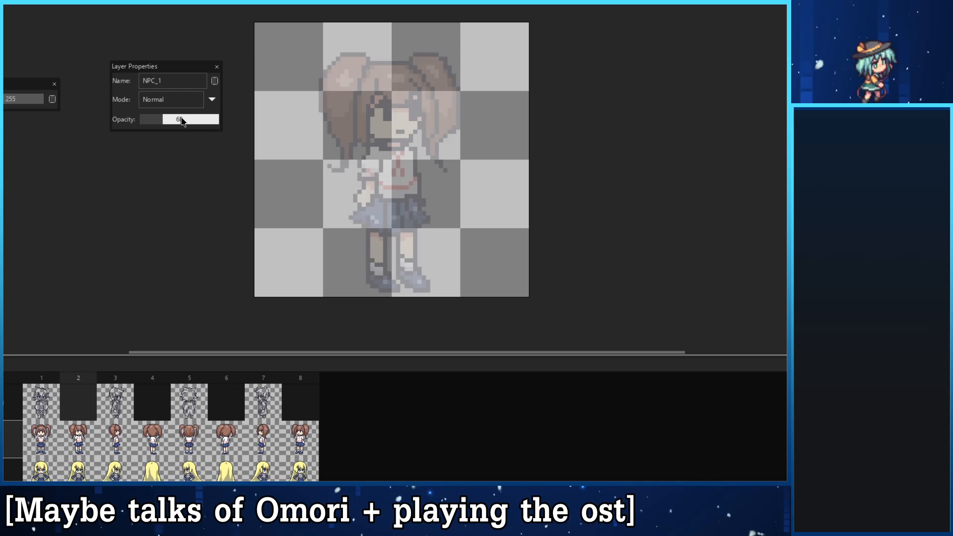
pyautogui.click(217, 66)
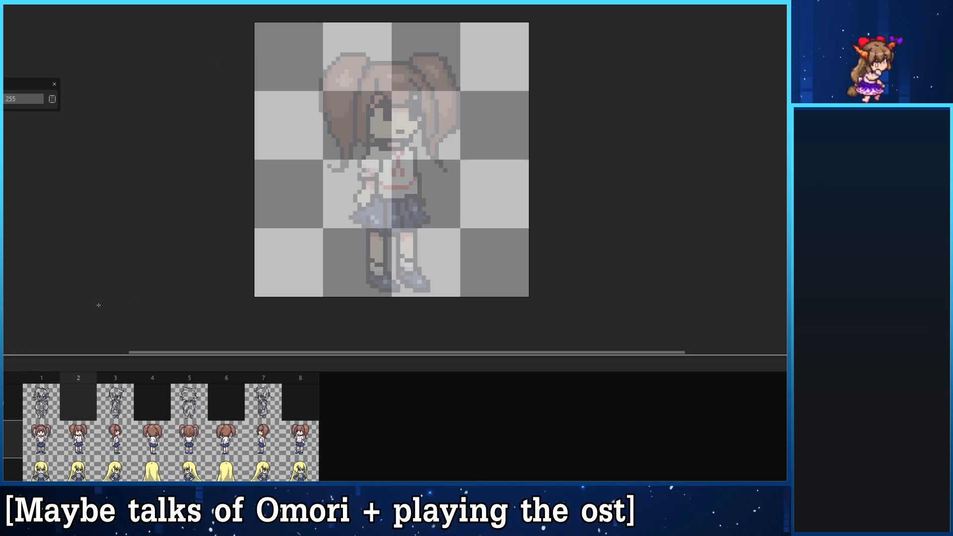
# - Compare the front-view sketch in frame 1 with the faded NPC_1 reference in frame 2
pyautogui.click(43, 403)
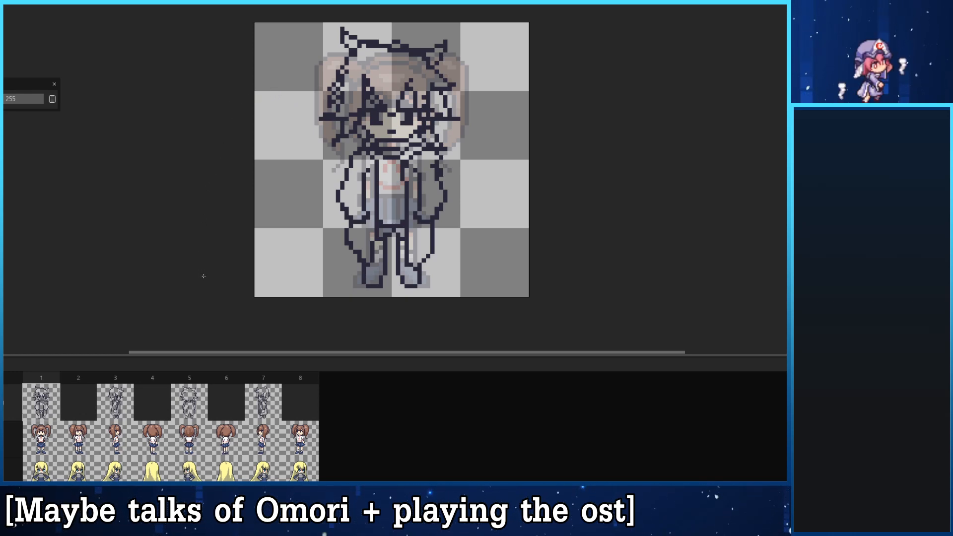
pyautogui.click(72, 429)
pyautogui.click(84, 414)
pyautogui.click(41, 406)
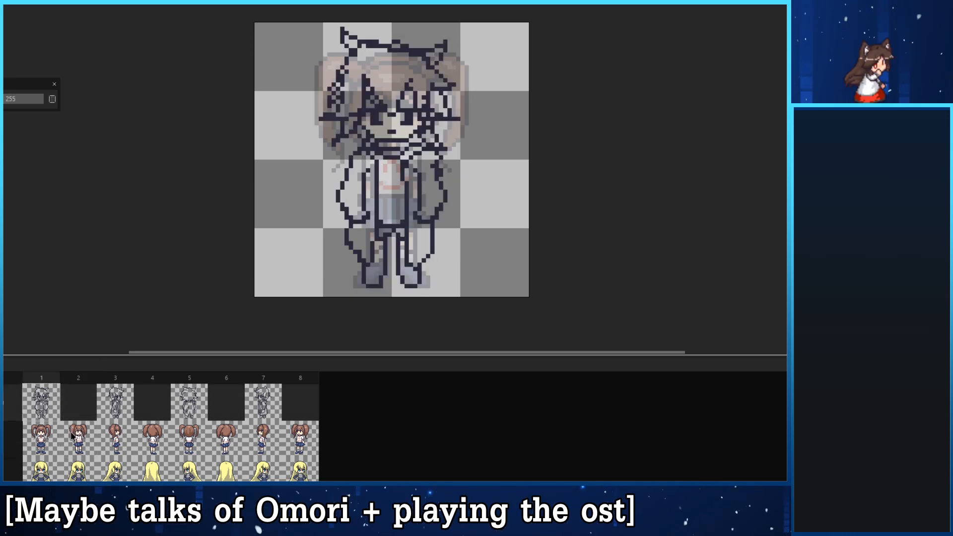
pyautogui.click(63, 431)
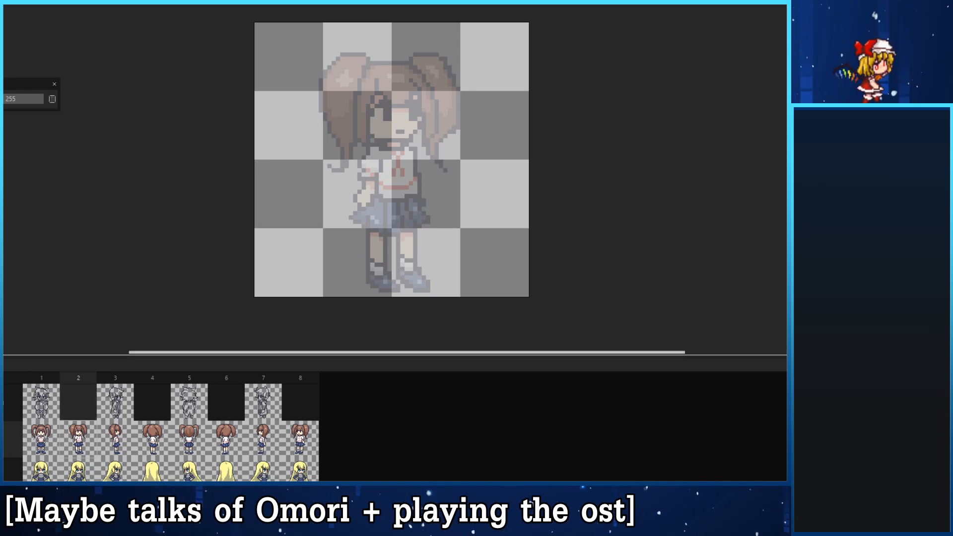
pyautogui.moveTo(417, 131)
pyautogui.mouseDown()
pyautogui.moveTo(433, 70)
pyautogui.moveTo(412, 252)
pyautogui.mouseUp()
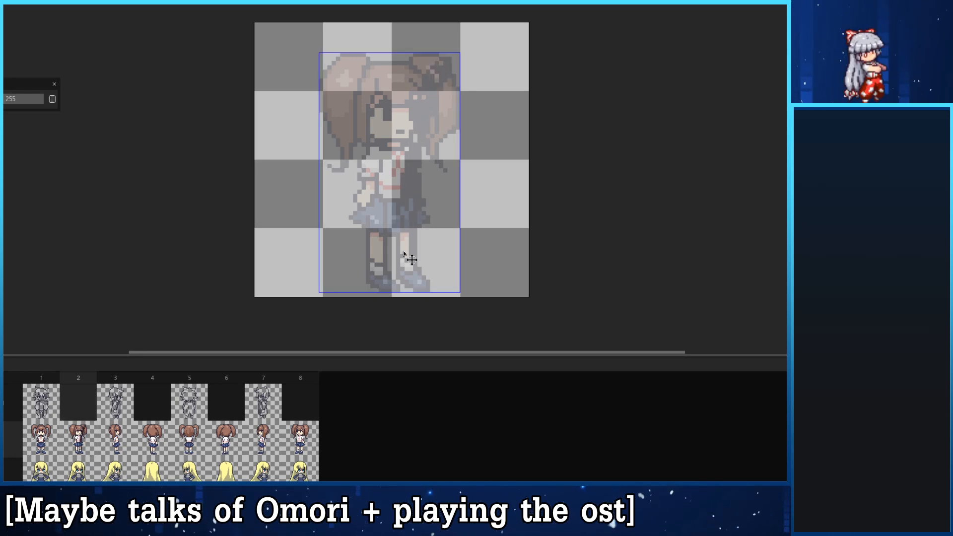
pyautogui.hotkey('ctrl', 'z')
pyautogui.click(89, 406)
pyautogui.moveTo(429, 122)
pyautogui.mouseDown()
pyautogui.moveTo(396, 163)
pyautogui.moveTo(398, 228)
pyautogui.mouseUp()
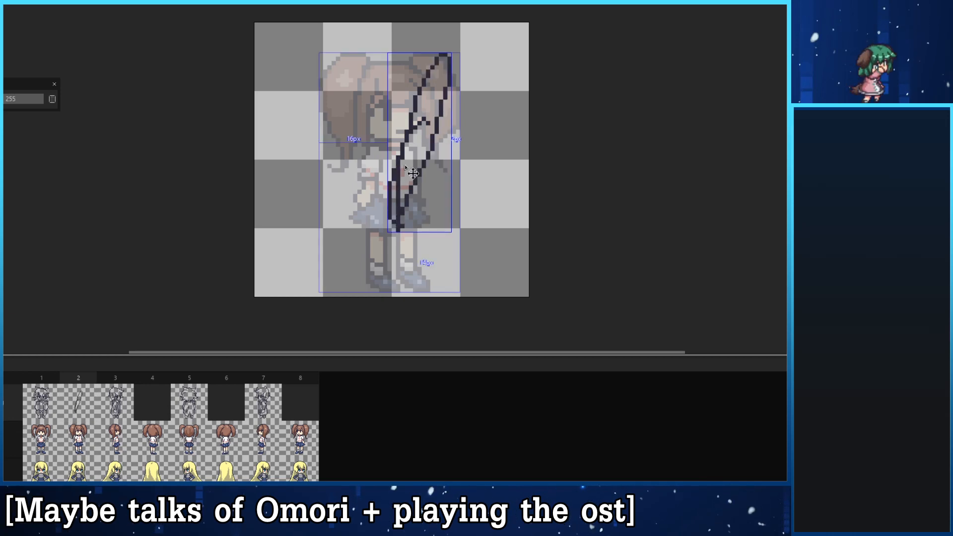
pyautogui.hotkey('ctrl', 'z')
# - Check the frame 1 sketch against frame 2 of the sketch layer once more
pyautogui.click(45, 403)
pyautogui.click(69, 403)
pyautogui.click(49, 403)
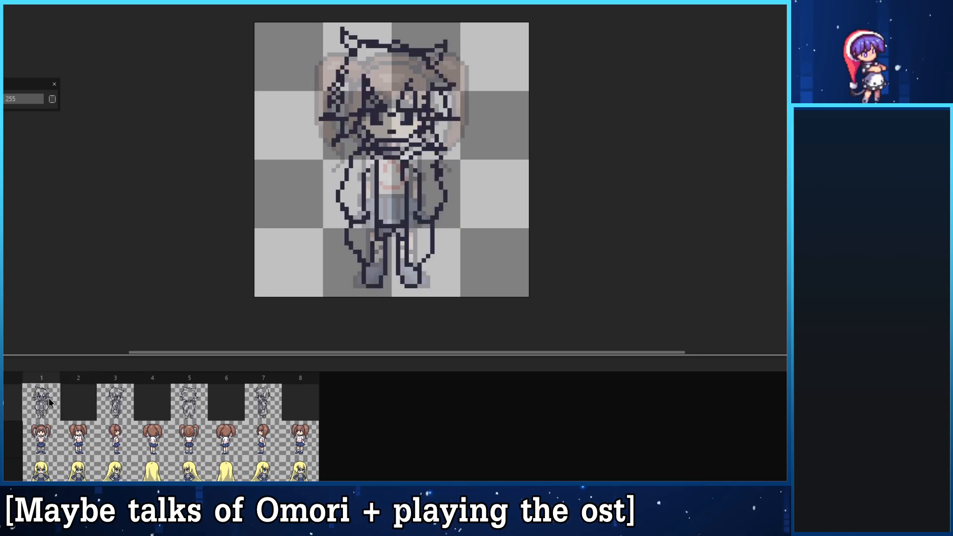
# - Study how the front-view sketch in frame 1 should turn to match the faded diagonal reference in frame 2
pyautogui.click(74, 403)
pyautogui.click(50, 403)
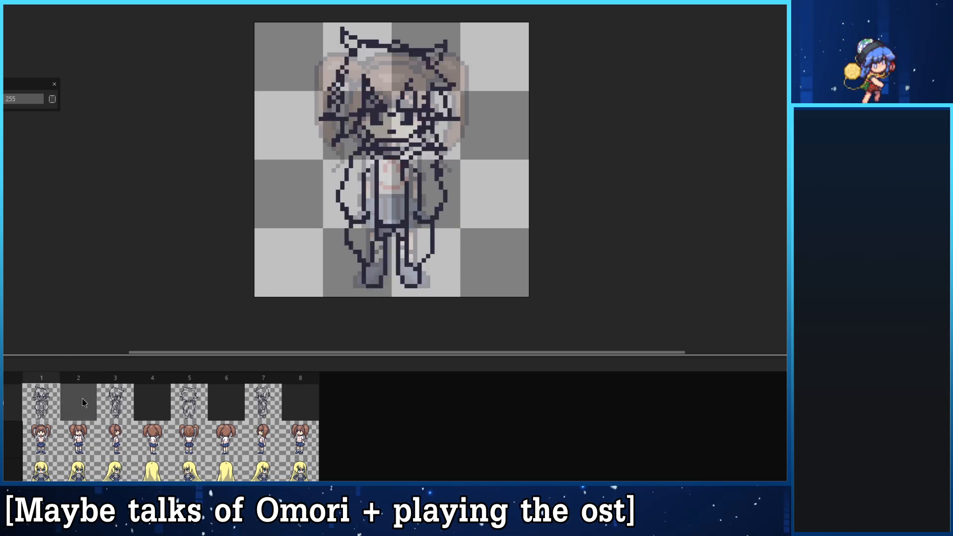
pyautogui.click(83, 403)
pyautogui.click(55, 401)
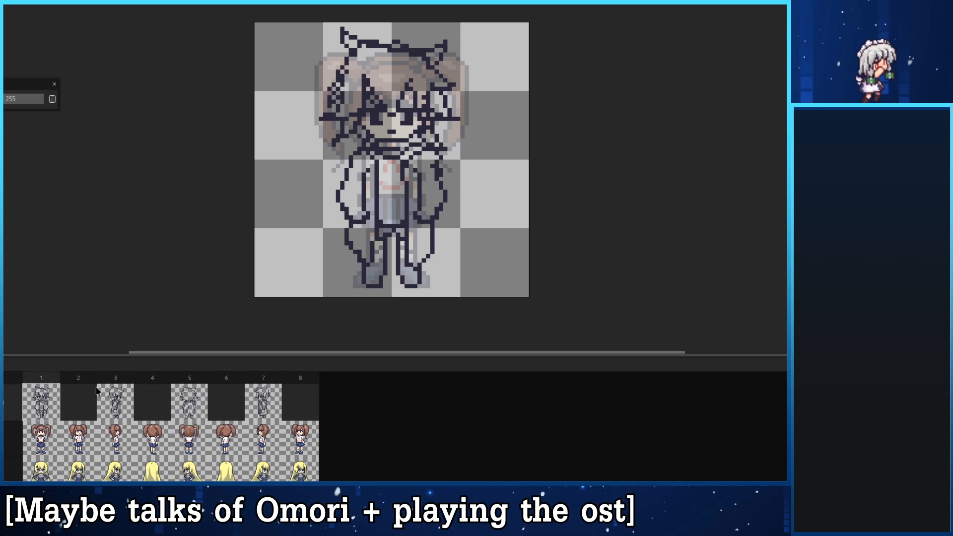
pyautogui.rightClick(47, 399)
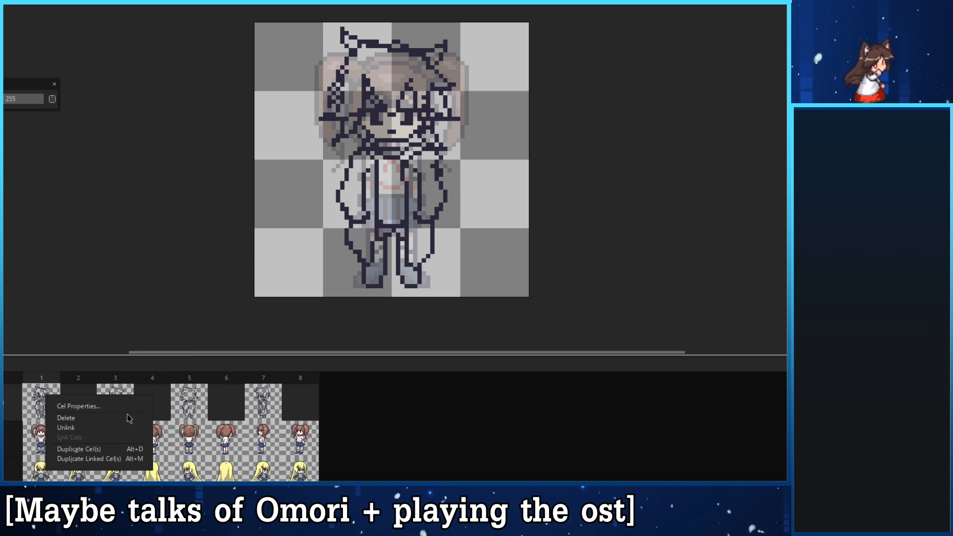
pyautogui.click(360, 443)
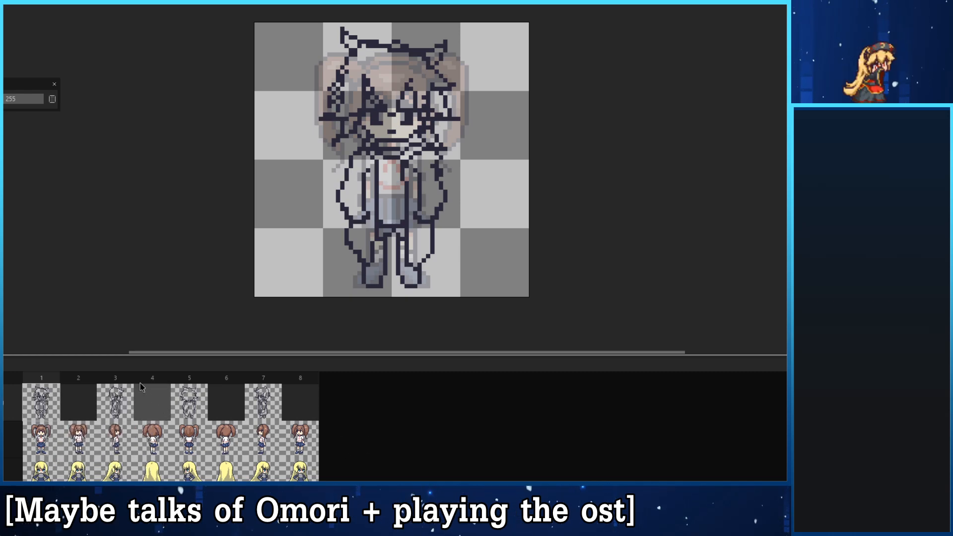
pyautogui.click(81, 445)
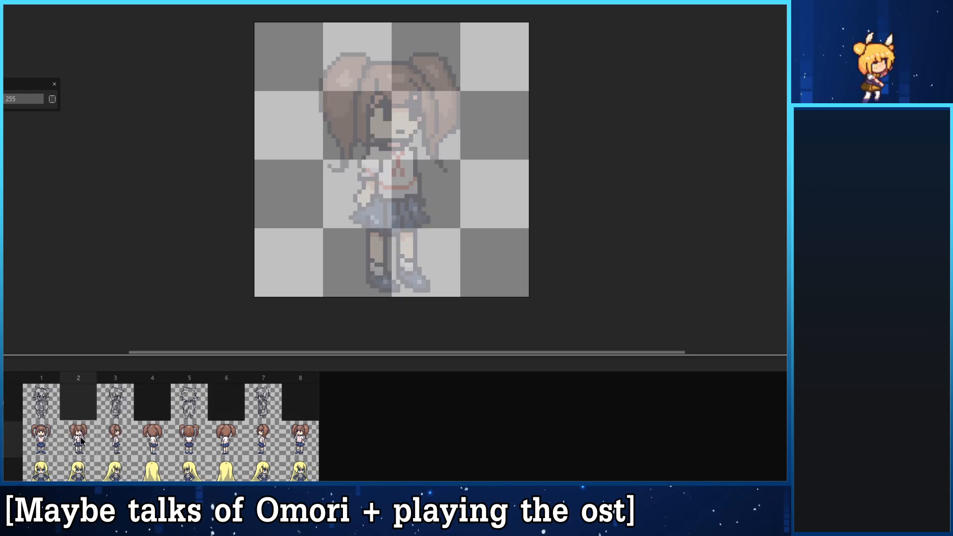
pyautogui.click(56, 416)
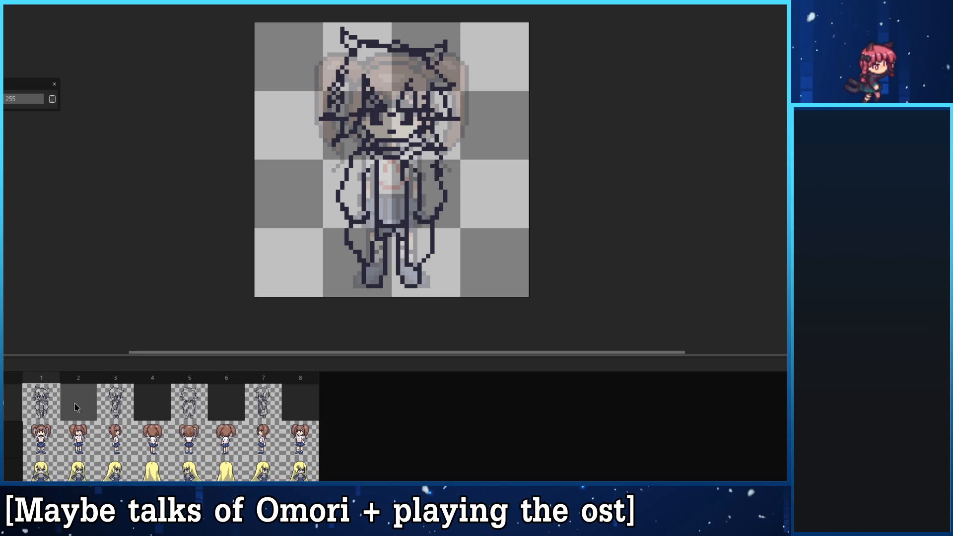
pyautogui.click(75, 404)
pyautogui.click(56, 405)
pyautogui.click(72, 407)
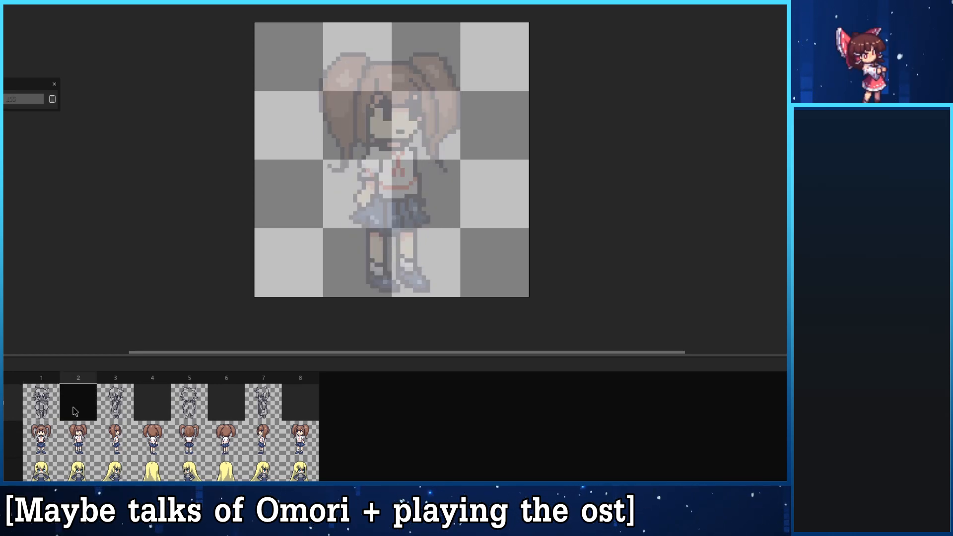
pyautogui.click(56, 410)
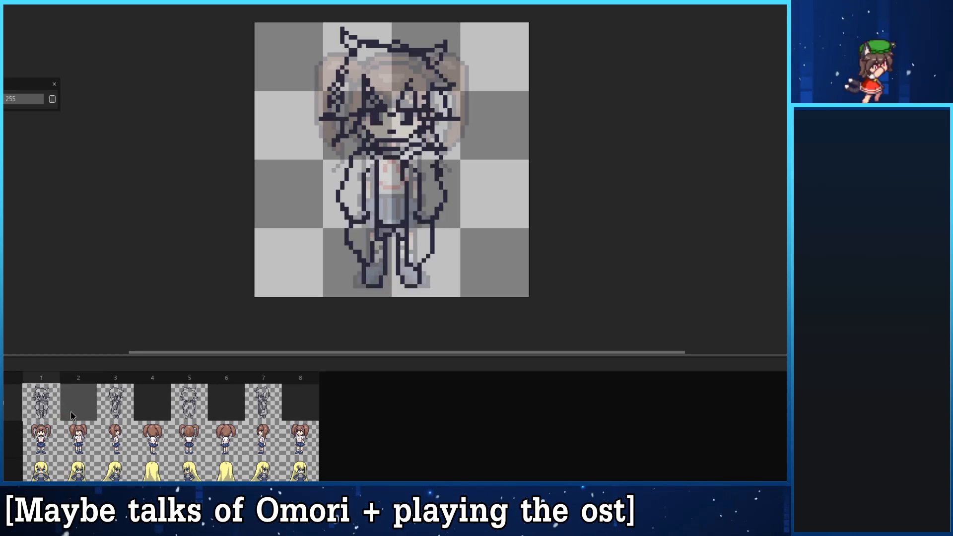
pyautogui.click(71, 415)
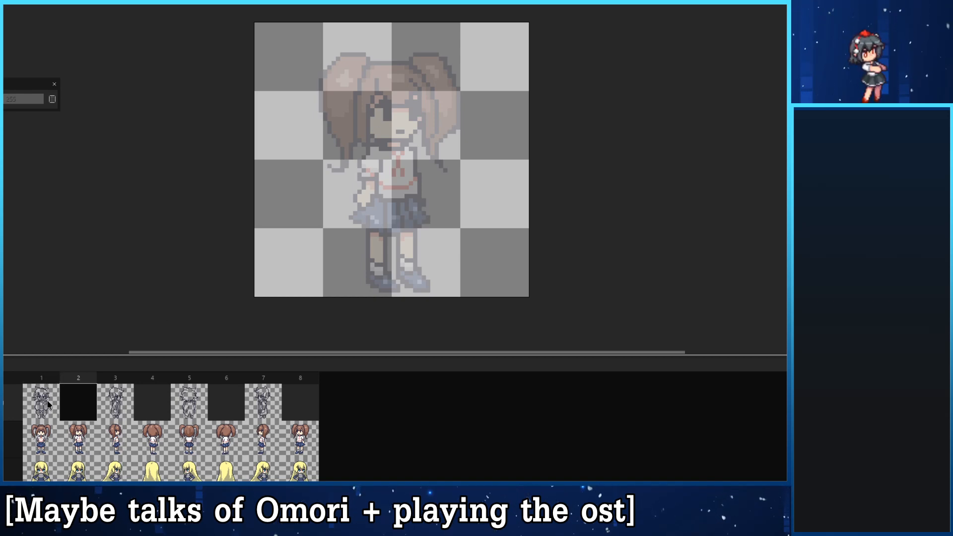
# - Try reusing the frame 1 sketch as a copy in frame 2 with its head outline erased
pyautogui.click(49, 406)
pyautogui.click(73, 406)
pyautogui.hotkey('ctrl', 'v')
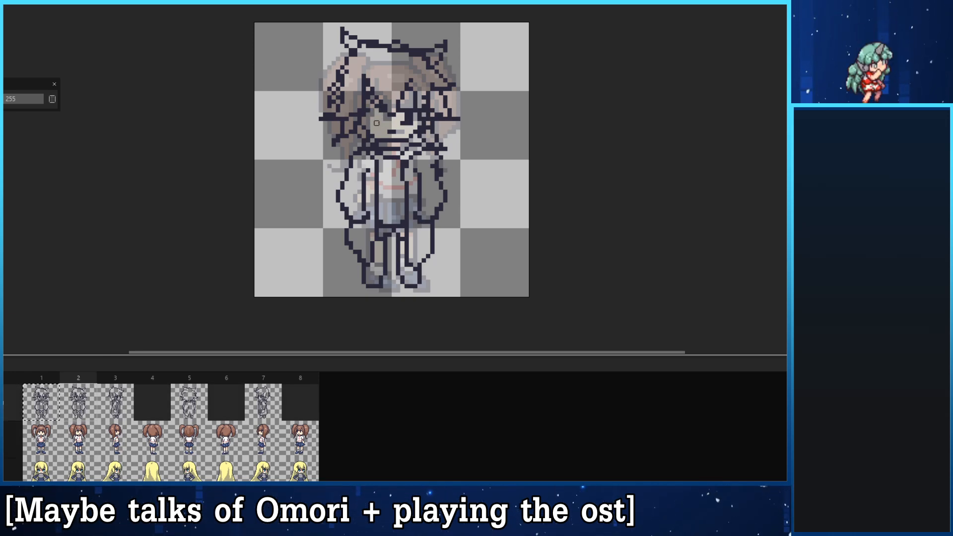
pyautogui.press('q')
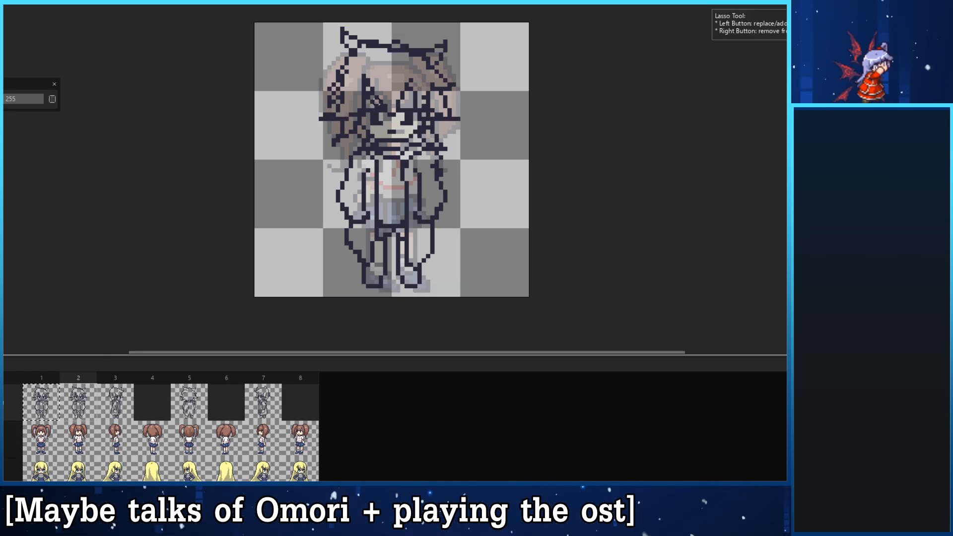
pyautogui.press('e')
pyautogui.moveTo(345, 52)
pyautogui.mouseDown()
pyautogui.moveTo(341, 42)
pyautogui.moveTo(400, 52)
pyautogui.mouseUp()
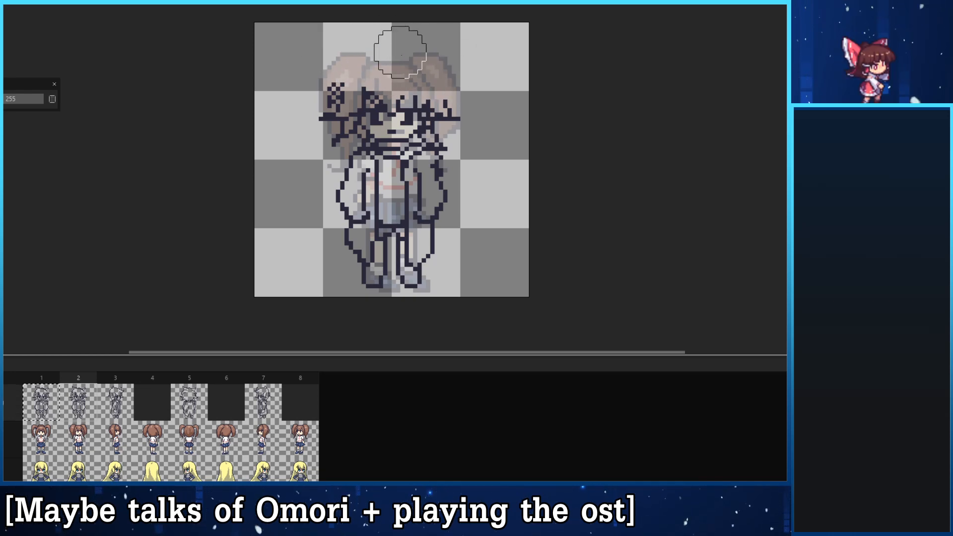
pyautogui.press('Delete')
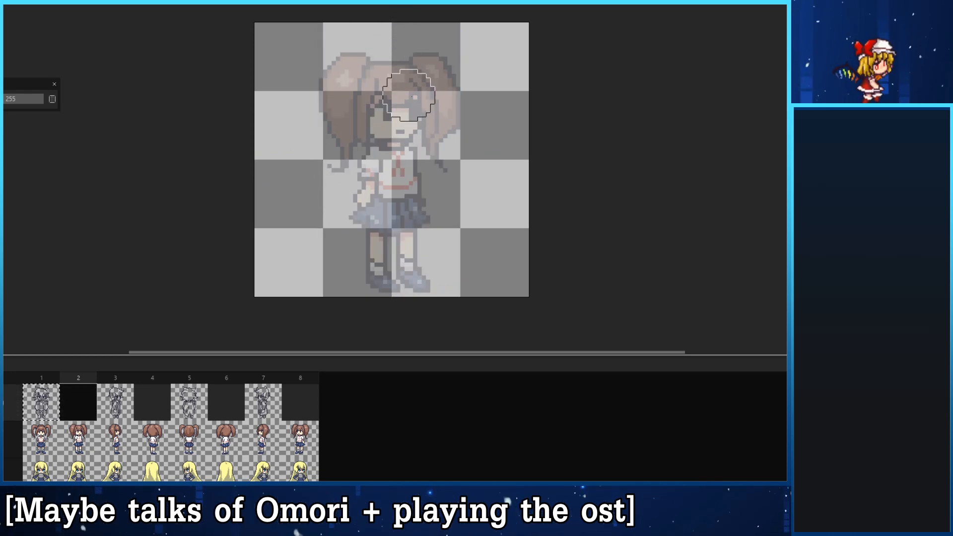
# - Draw two dark eyes in the sketch layer's frame 2 over the diagonal reference's face
pyautogui.press('b')
pyautogui.moveTo(407, 118); pyautogui.dragTo(376, 128)
pyautogui.hotkey('ctrl', 'z')
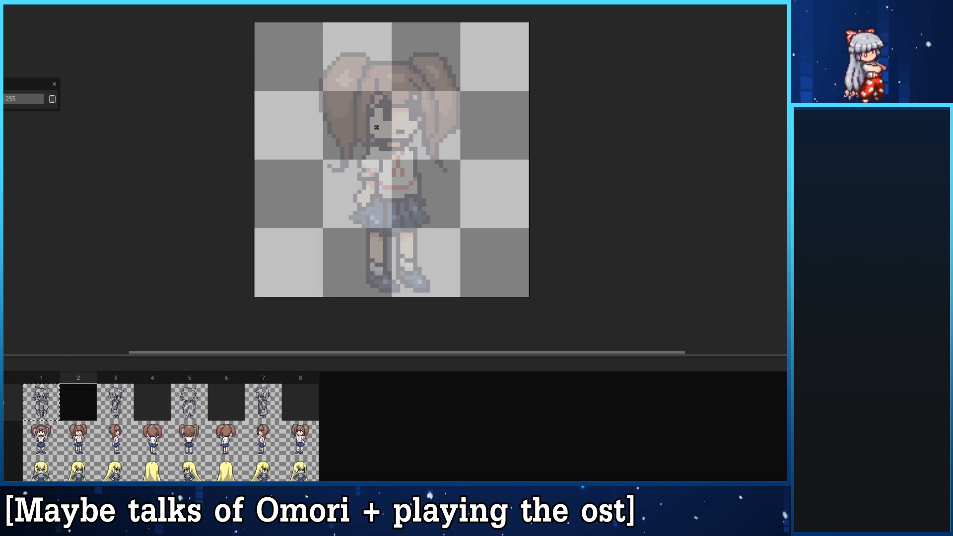
pyautogui.press('Left')
pyautogui.press('Right')
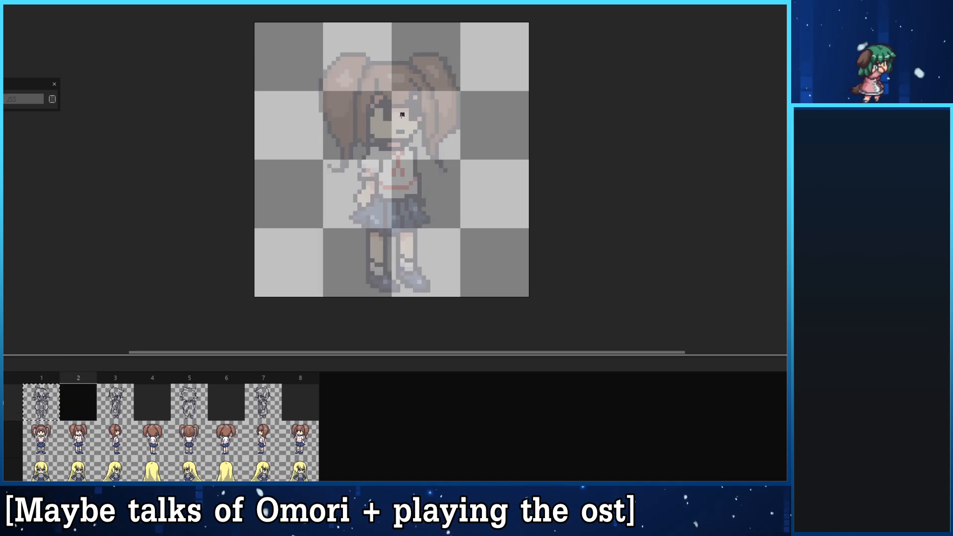
pyautogui.moveTo(391, 119)
pyautogui.mouseDown()
pyautogui.moveTo(380, 124)
pyautogui.moveTo(389, 115)
pyautogui.moveTo(408, 123)
pyautogui.mouseUp()
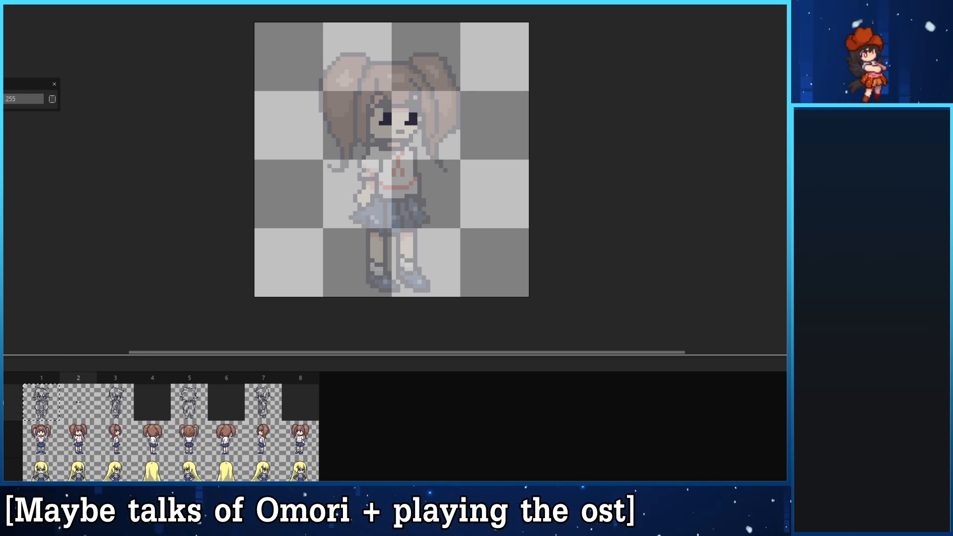
# - Add upper lash lines to the frame 2 eyes and refine their shape, using the front view in frame 1 as a guide
pyautogui.click(42, 404)
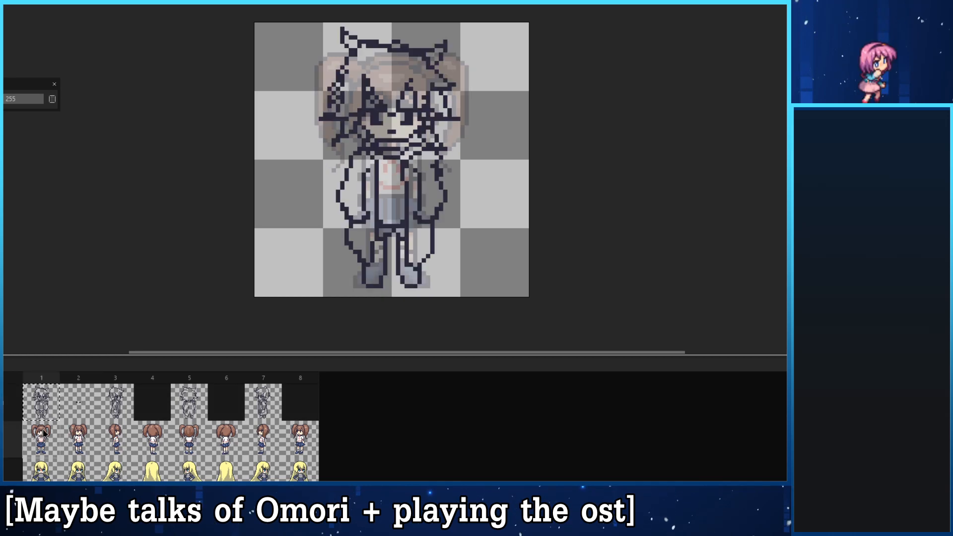
pyautogui.click(78, 407)
pyautogui.click(56, 404)
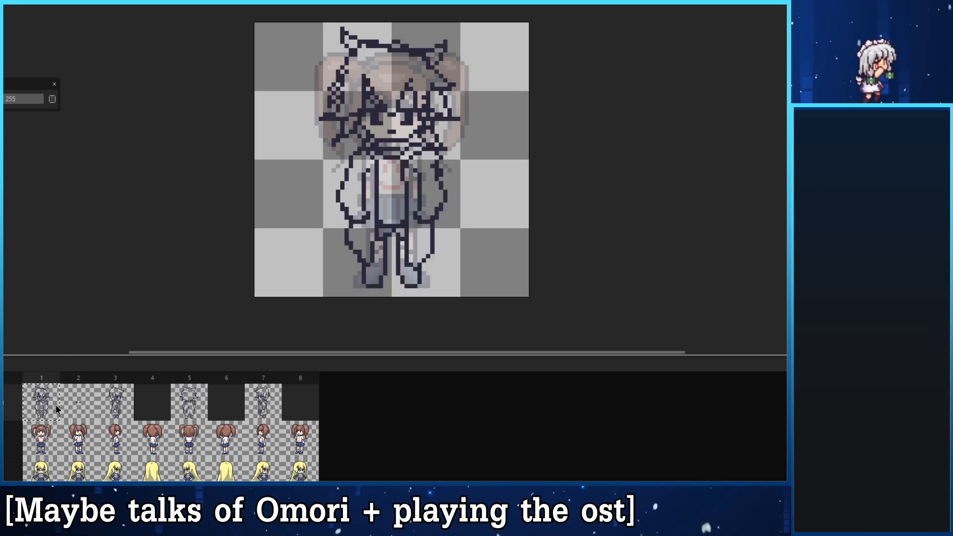
pyautogui.click(79, 406)
pyautogui.click(54, 405)
pyautogui.click(78, 406)
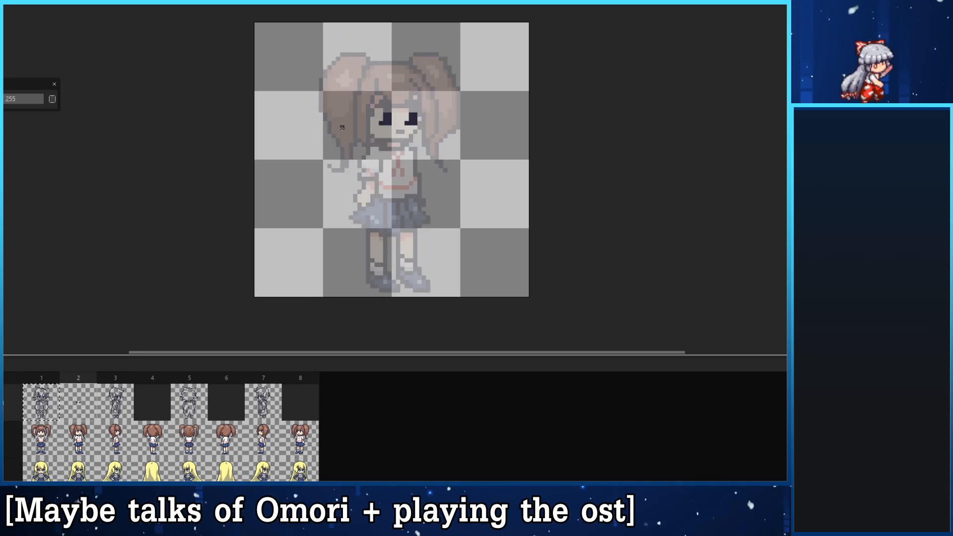
pyautogui.moveTo(388, 109)
pyautogui.mouseDown()
pyautogui.moveTo(424, 116)
pyautogui.moveTo(404, 109)
pyautogui.mouseUp()
pyautogui.press('e')
pyautogui.click(375, 117)
pyautogui.hotkey('ctrl', 'z')
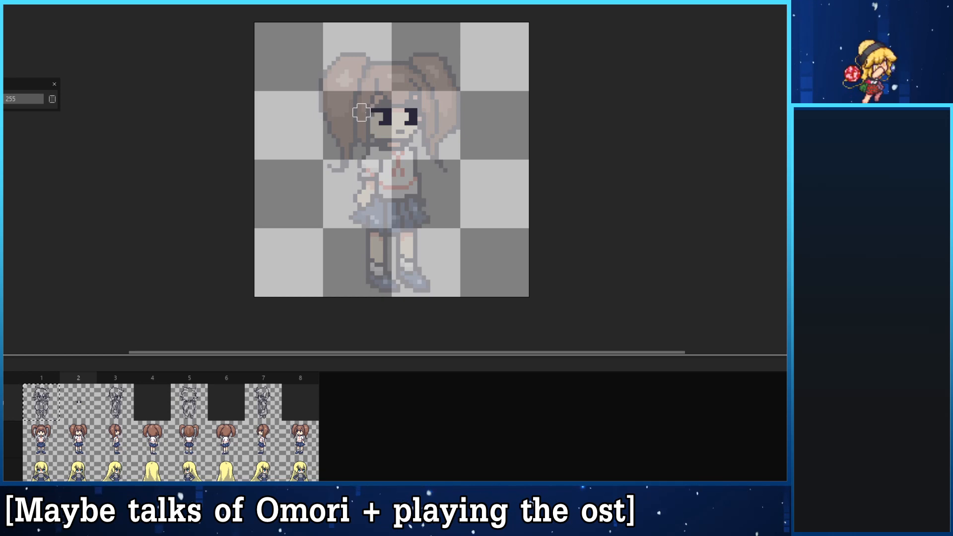
# - Compare the eyes drawn in frame 2 with the face of the front-view sketch in frame 1
pyautogui.click(52, 405)
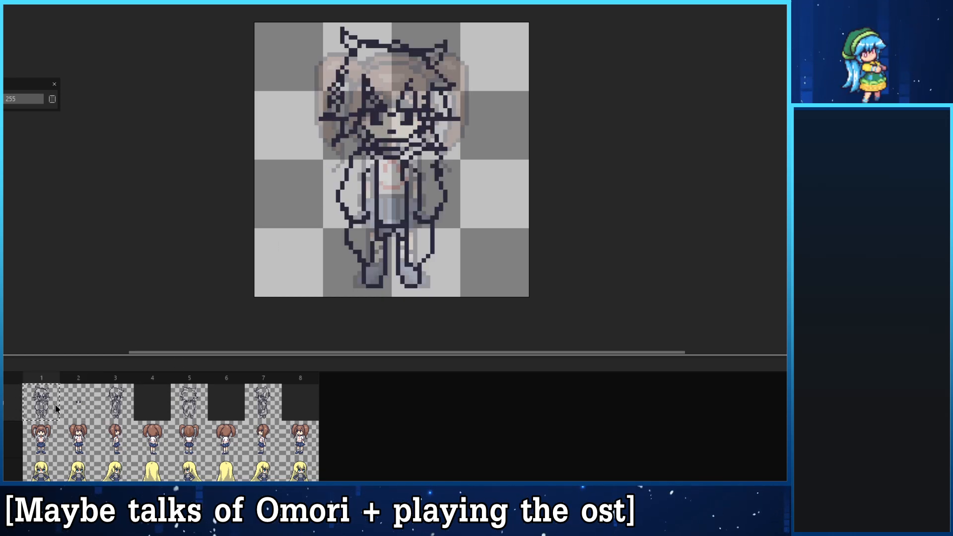
pyautogui.click(75, 402)
pyautogui.click(56, 396)
pyautogui.click(70, 394)
pyautogui.click(55, 396)
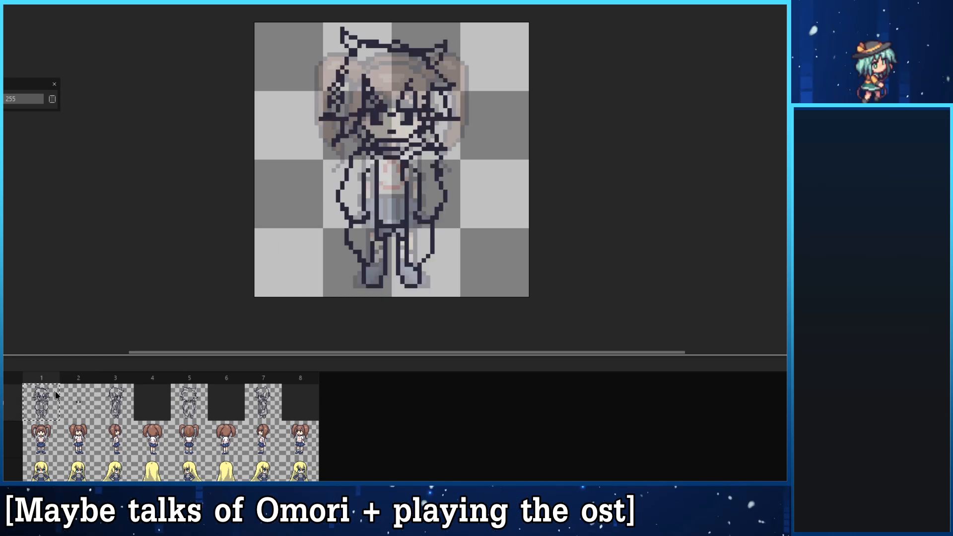
pyautogui.click(68, 394)
pyautogui.click(58, 392)
pyautogui.click(72, 393)
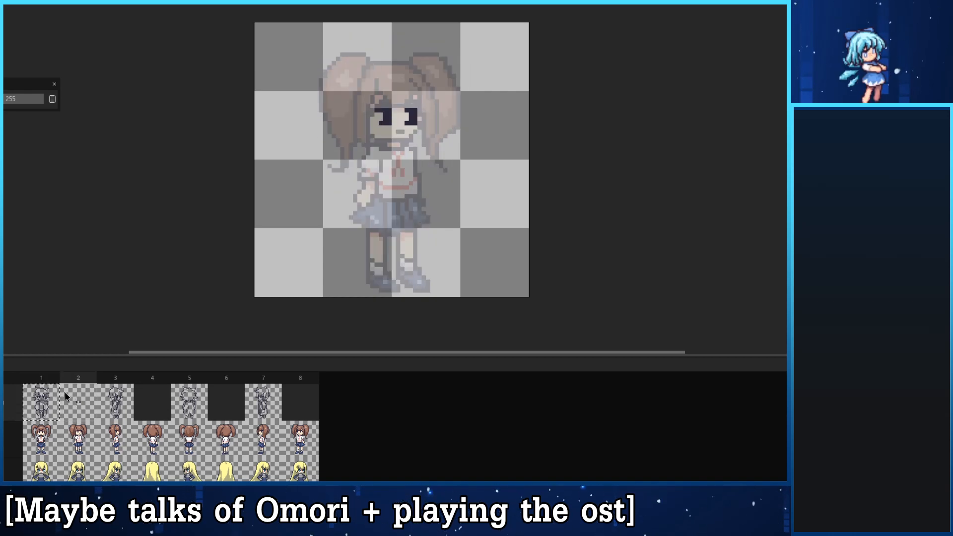
pyautogui.moveTo(62, 392); pyautogui.dragTo(56, 393)
pyautogui.hotkey('ctrl', 'z')
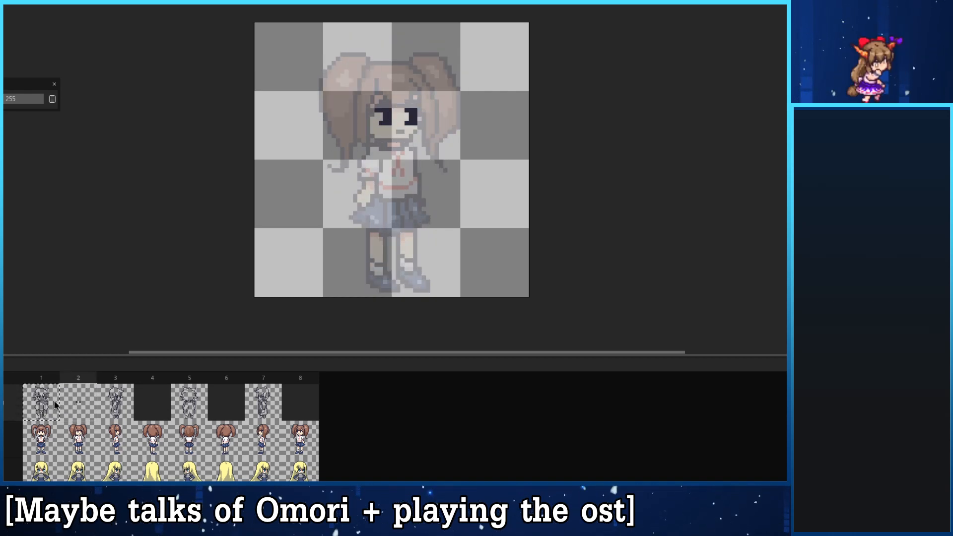
pyautogui.click(56, 400)
pyautogui.click(73, 400)
pyautogui.click(56, 398)
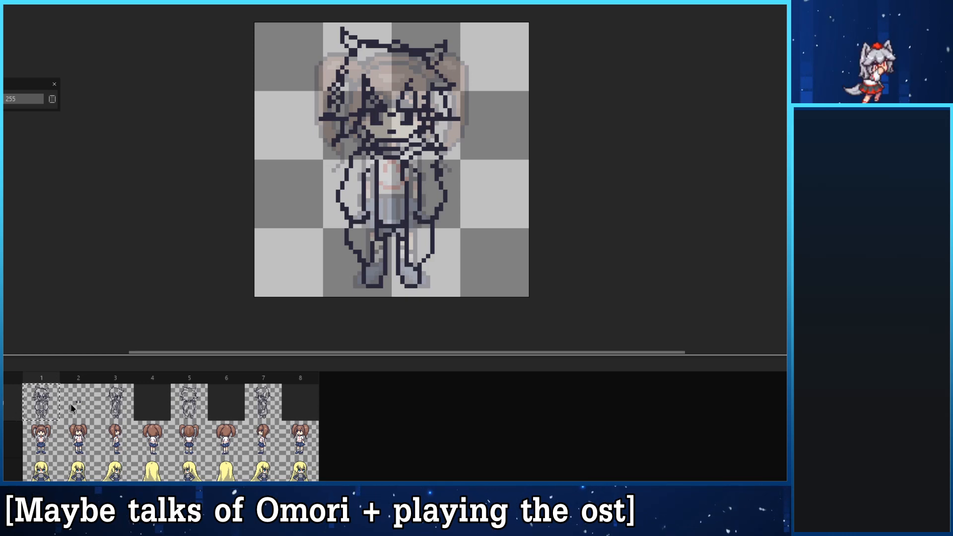
pyautogui.click(70, 404)
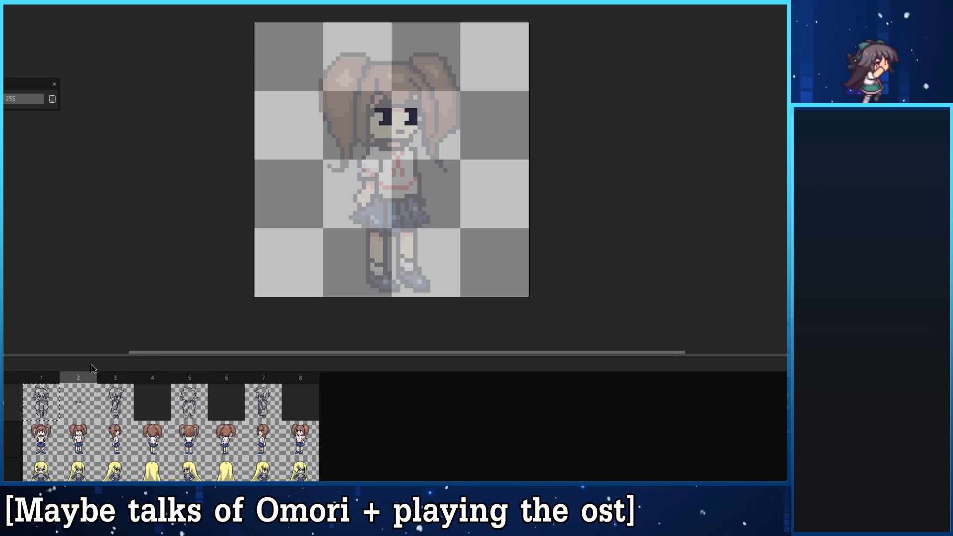
# - Try sketching the pointed hair strands of the fringe above the frame 2 eyes
pyautogui.moveTo(376, 80); pyautogui.dragTo(398, 111)
pyautogui.hotkey('ctrl', 'z')
pyautogui.hotkey('ctrl', 'z')
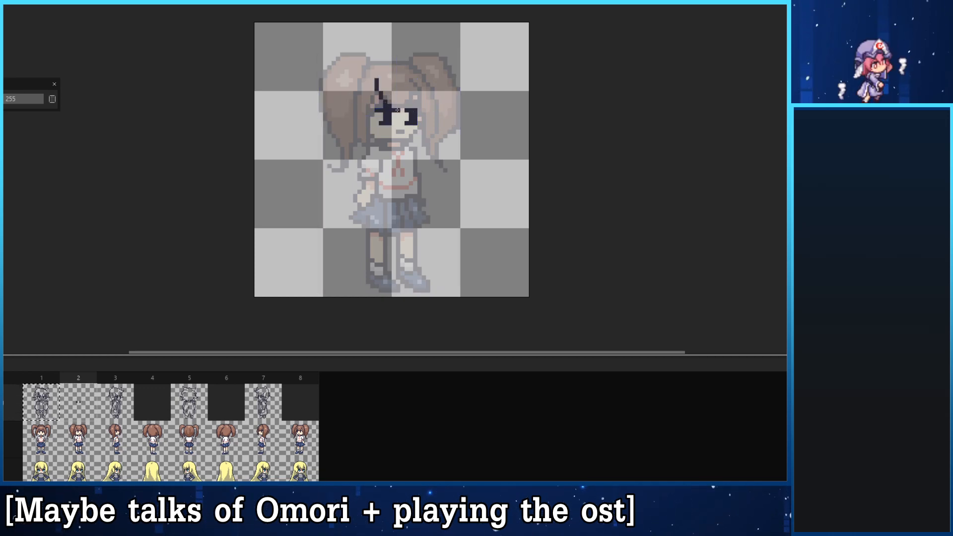
pyautogui.moveTo(415, 78); pyautogui.dragTo(405, 110)
pyautogui.hotkey('ctrl', 'z')
pyautogui.hotkey('ctrl', 'z')
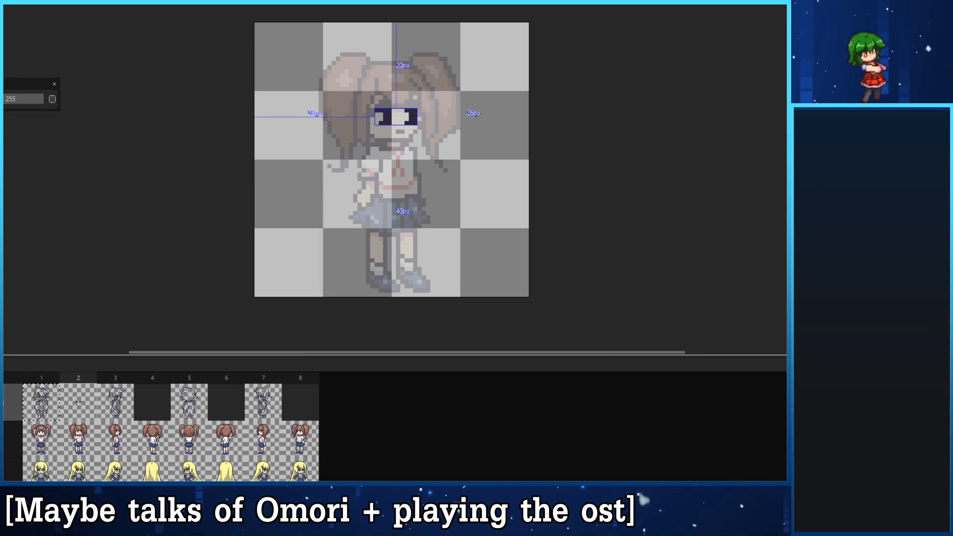
pyautogui.moveTo(376, 81)
pyautogui.mouseDown()
pyautogui.moveTo(428, 101)
pyautogui.moveTo(402, 105)
pyautogui.mouseUp()
pyautogui.hotkey('ctrl', 'z')
pyautogui.hotkey('ctrl', 'z')
pyautogui.hotkey('ctrl', 'z')
pyautogui.moveTo(415, 65)
pyautogui.mouseDown()
pyautogui.moveTo(411, 89)
pyautogui.moveTo(387, 113)
pyautogui.moveTo(377, 82)
pyautogui.mouseUp()
pyautogui.hotkey('ctrl', 'z')
pyautogui.hotkey('ctrl', 'z')
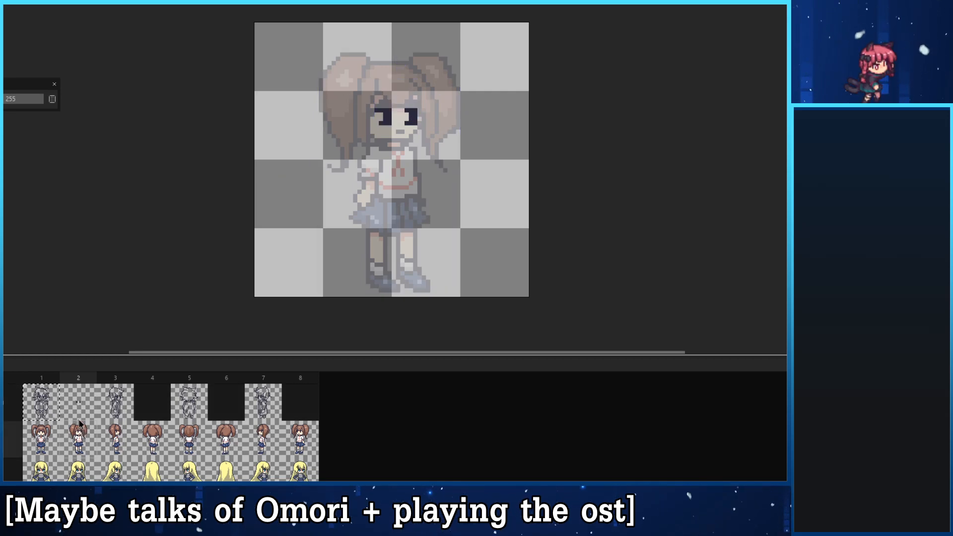
# - Hide the faded NPC_1 reference and turn on onion skinning for frame 2, limiting its range to frames 1 and 2
pyautogui.click(47, 415)
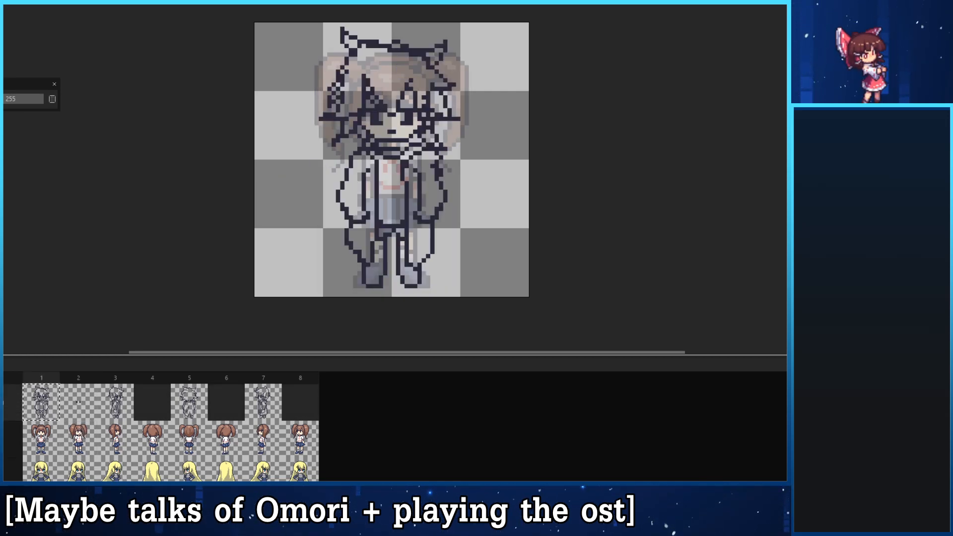
pyautogui.click(2, 440)
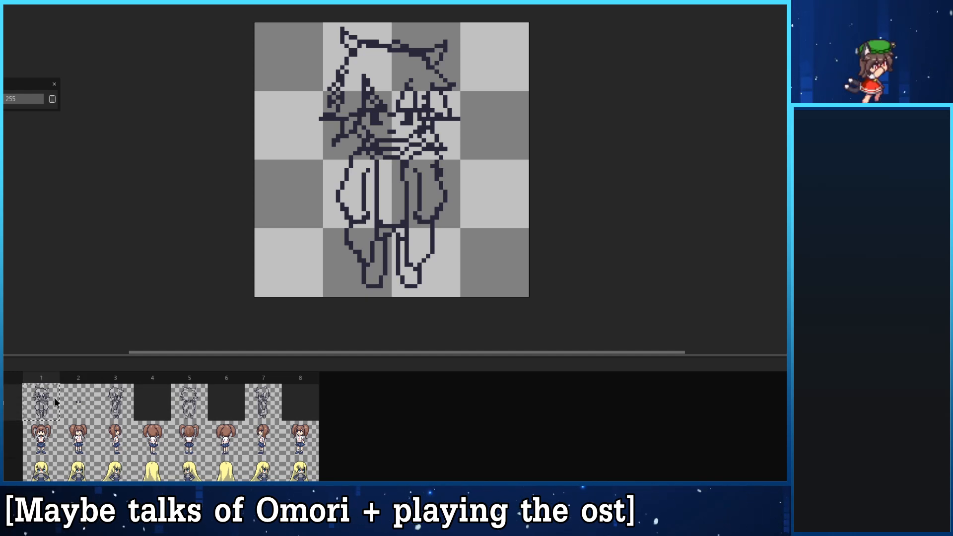
pyautogui.press('F3')
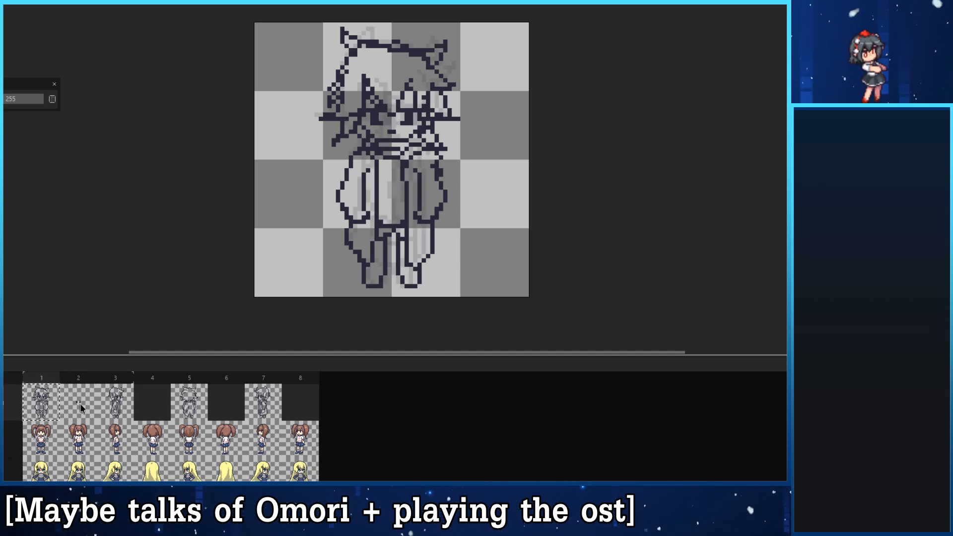
pyautogui.click(81, 408)
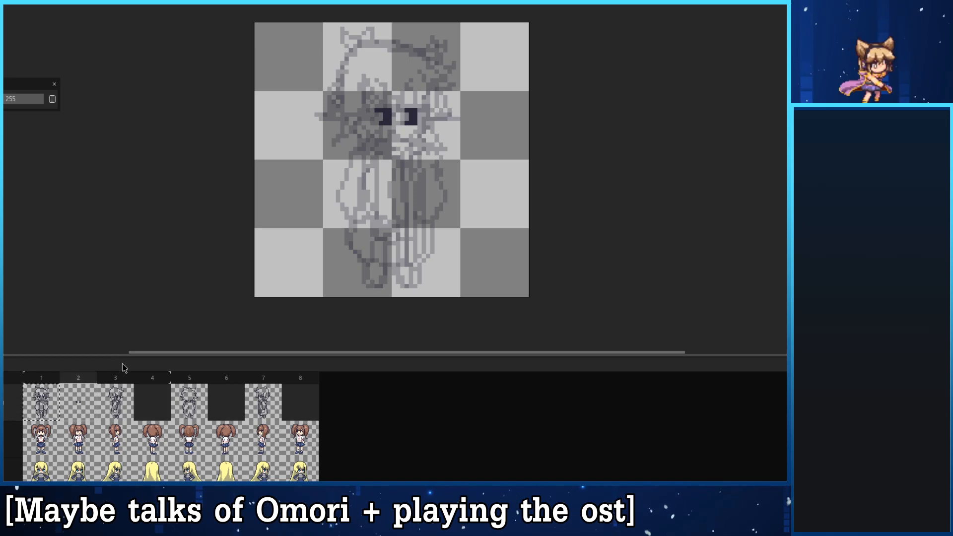
pyautogui.moveTo(169, 374); pyautogui.dragTo(97, 375)
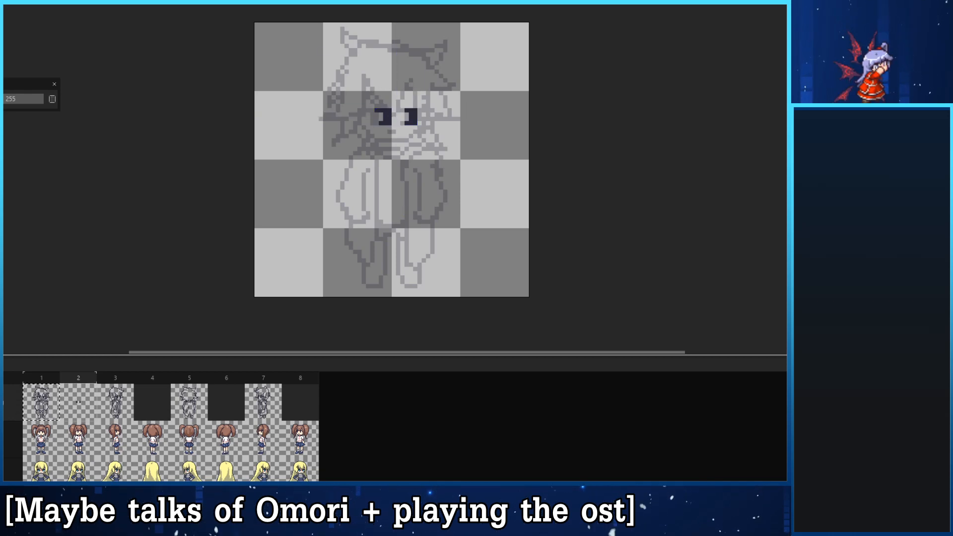
# - Sketch the pointed fringe strands above both frame 2 eyes, redrawing them until they meet the lash lines
pyautogui.moveTo(366, 77)
pyautogui.mouseDown()
pyautogui.moveTo(393, 110)
pyautogui.moveTo(415, 79)
pyautogui.moveTo(403, 117)
pyautogui.mouseUp()
pyautogui.hotkey('ctrl', 'z')
pyautogui.hotkey('ctrl', 'z')
pyautogui.hotkey('ctrl', 'z')
pyautogui.moveTo(407, 69)
pyautogui.mouseDown()
pyautogui.moveTo(407, 102)
pyautogui.moveTo(361, 77)
pyautogui.mouseUp()
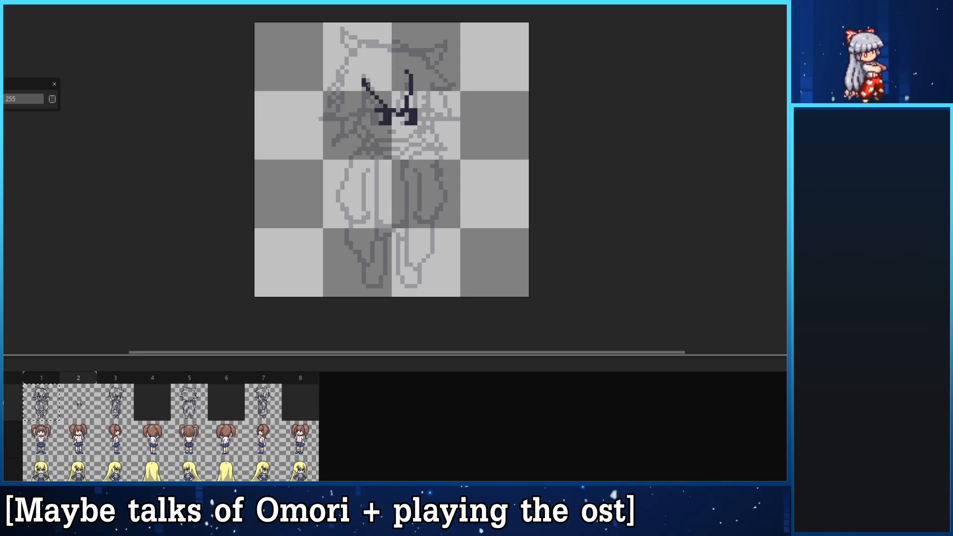
pyautogui.hotkey('ctrl', 'z')
pyautogui.moveTo(401, 114)
pyautogui.mouseDown()
pyautogui.moveTo(377, 71)
pyautogui.moveTo(384, 97)
pyautogui.moveTo(356, 81)
pyautogui.moveTo(371, 97)
pyautogui.moveTo(371, 80)
pyautogui.moveTo(370, 128)
pyautogui.moveTo(325, 127)
pyautogui.moveTo(368, 110)
pyautogui.moveTo(341, 123)
pyautogui.moveTo(353, 61)
pyautogui.mouseUp()
pyautogui.hotkey('ctrl', 'z')
# - Try to sketch the side hair outline running from the crown down past the cheek on the fringe's left
pyautogui.hotkey('ctrl', 'z')
pyautogui.hotkey('ctrl', 'z')
pyautogui.moveTo(333, 127)
pyautogui.mouseDown()
pyautogui.moveTo(338, 89)
pyautogui.moveTo(385, 46)
pyautogui.moveTo(343, 118)
pyautogui.moveTo(381, 42)
pyautogui.moveTo(363, 47)
pyautogui.moveTo(335, 127)
pyautogui.moveTo(349, 58)
pyautogui.moveTo(385, 55)
pyautogui.mouseUp()
pyautogui.hotkey('ctrl', 'z')
pyautogui.hotkey('ctrl', 'z')
pyautogui.hotkey('ctrl', 'z')
pyautogui.hotkey('ctrl', 'z')
pyautogui.moveTo(334, 127)
pyautogui.mouseDown()
pyautogui.moveTo(355, 59)
pyautogui.moveTo(374, 50)
pyautogui.mouseUp()
pyautogui.hotkey('ctrl', 'z')
pyautogui.moveTo(325, 127)
pyautogui.mouseDown()
pyautogui.moveTo(341, 119)
pyautogui.moveTo(351, 59)
pyautogui.mouseUp()
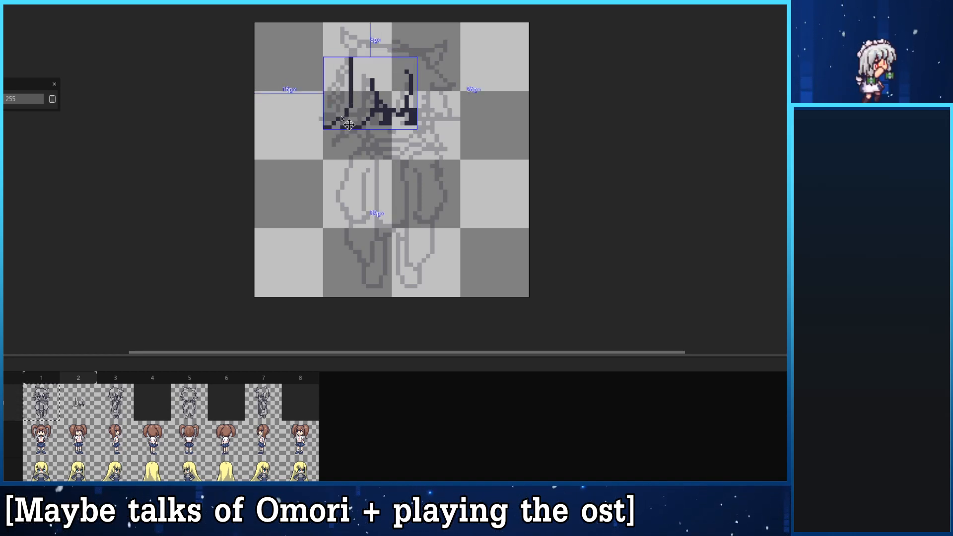
# - Draw the pointed side hair lock left of the fringe and erase the line joining it to the crown
pyautogui.hotkey('ctrl', 'z')
pyautogui.hotkey('ctrl', 'z')
pyautogui.moveTo(374, 99)
pyautogui.mouseDown()
pyautogui.moveTo(337, 118)
pyautogui.moveTo(348, 49)
pyautogui.mouseUp()
pyautogui.hotkey('ctrl', 'z')
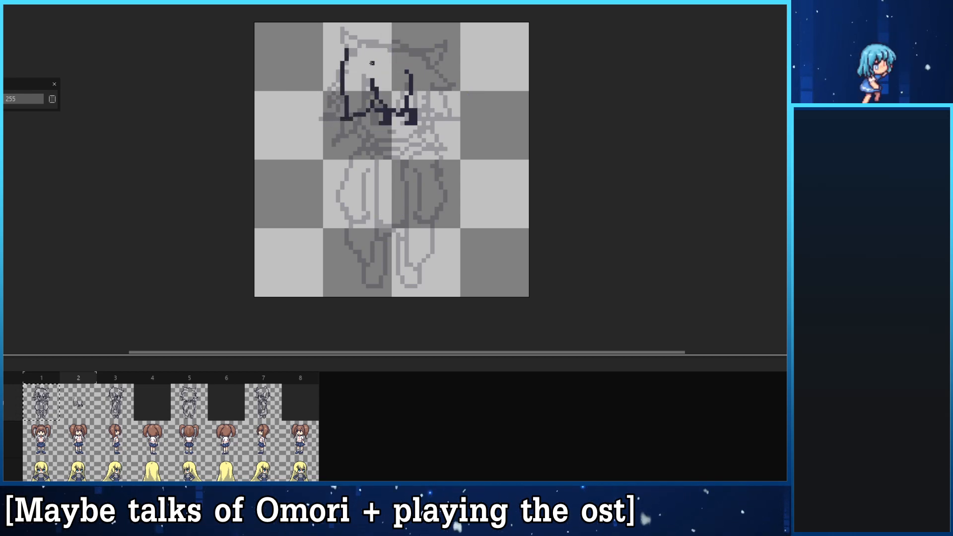
pyautogui.hotkey('ctrl', 'z')
pyautogui.moveTo(340, 119)
pyautogui.mouseDown()
pyautogui.moveTo(393, 47)
pyautogui.moveTo(333, 106)
pyautogui.mouseUp()
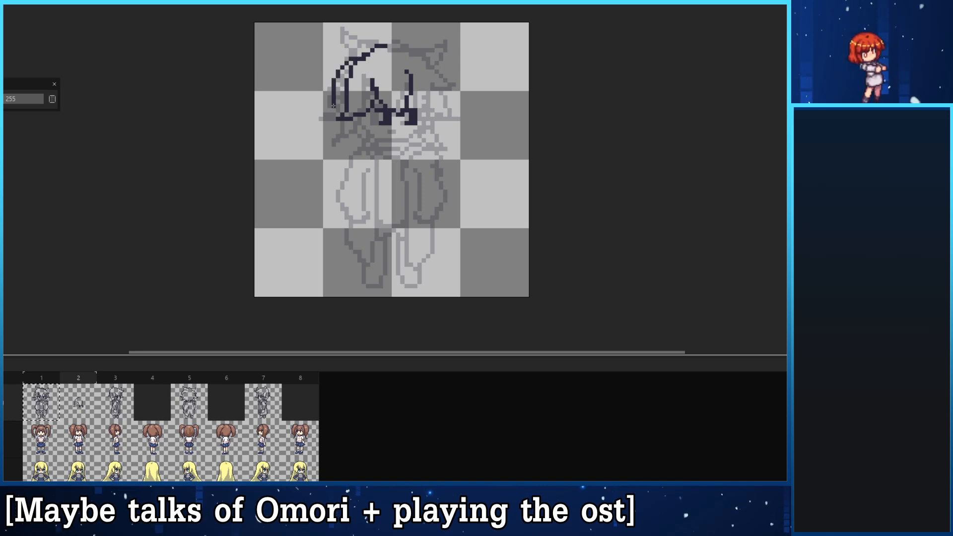
pyautogui.hotkey('ctrl', 'z')
pyautogui.moveTo(373, 50)
pyautogui.mouseDown()
pyautogui.moveTo(355, 54)
pyautogui.moveTo(325, 110)
pyautogui.mouseUp()
pyautogui.hotkey('ctrl', 'z')
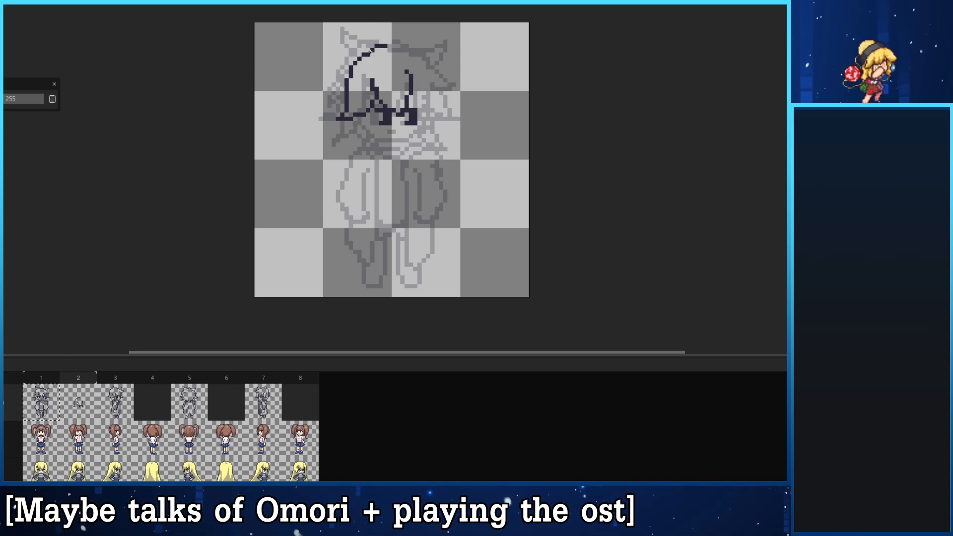
pyautogui.moveTo(359, 56)
pyautogui.mouseDown()
pyautogui.moveTo(343, 72)
pyautogui.moveTo(316, 123)
pyautogui.moveTo(351, 89)
pyautogui.mouseUp()
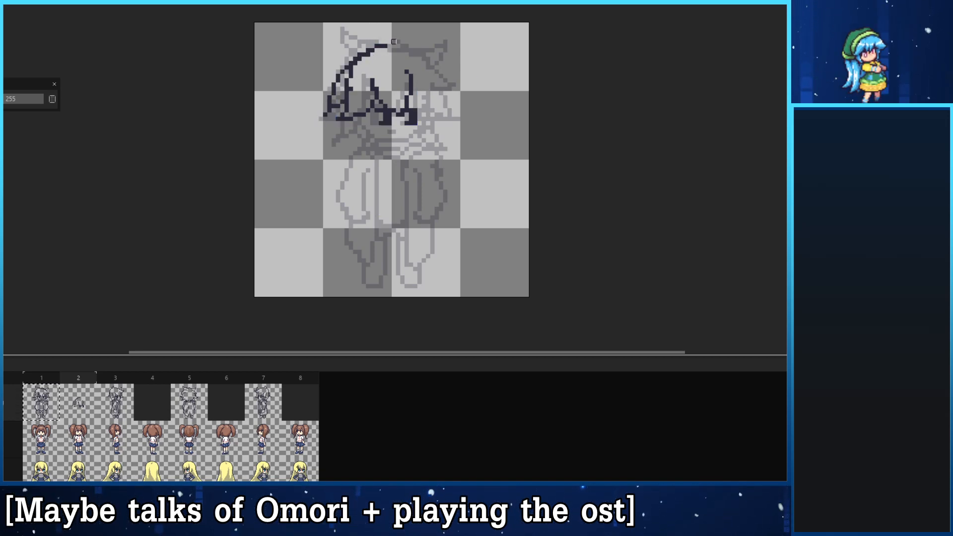
pyautogui.moveTo(381, 46)
pyautogui.mouseDown()
pyautogui.moveTo(351, 67)
pyautogui.moveTo(386, 45)
pyautogui.mouseUp()
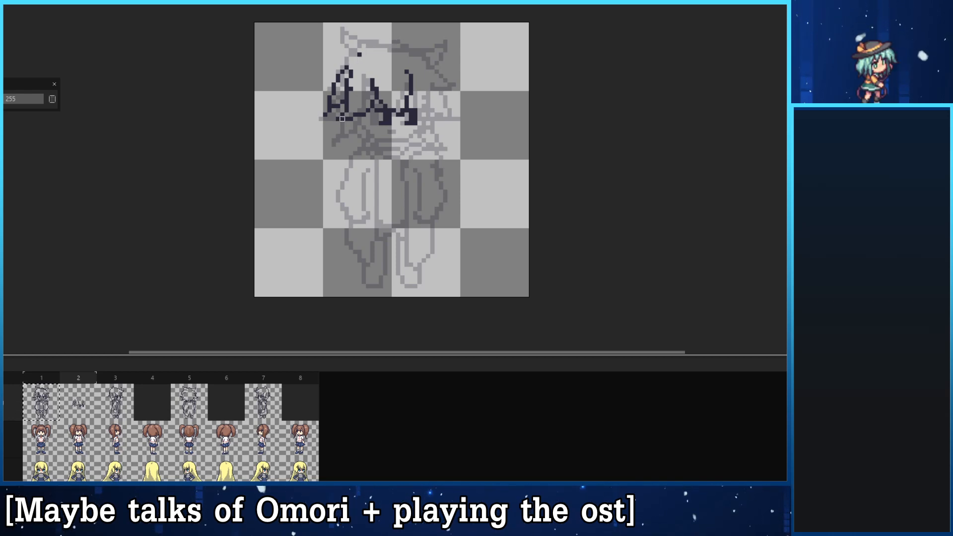
# - Add a jagged lower hair tip beneath the left side lock, reaching down beside the cheek
pyautogui.press('b')
pyautogui.moveTo(343, 103); pyautogui.dragTo(337, 145)
pyautogui.hotkey('ctrl', 'z')
pyautogui.moveTo(345, 101)
pyautogui.mouseDown()
pyautogui.moveTo(332, 144)
pyautogui.moveTo(361, 129)
pyautogui.moveTo(363, 114)
pyautogui.moveTo(364, 130)
pyautogui.moveTo(386, 145)
pyautogui.mouseUp()
pyautogui.hotkey('ctrl', 'z')
pyautogui.hotkey('ctrl', 'z')
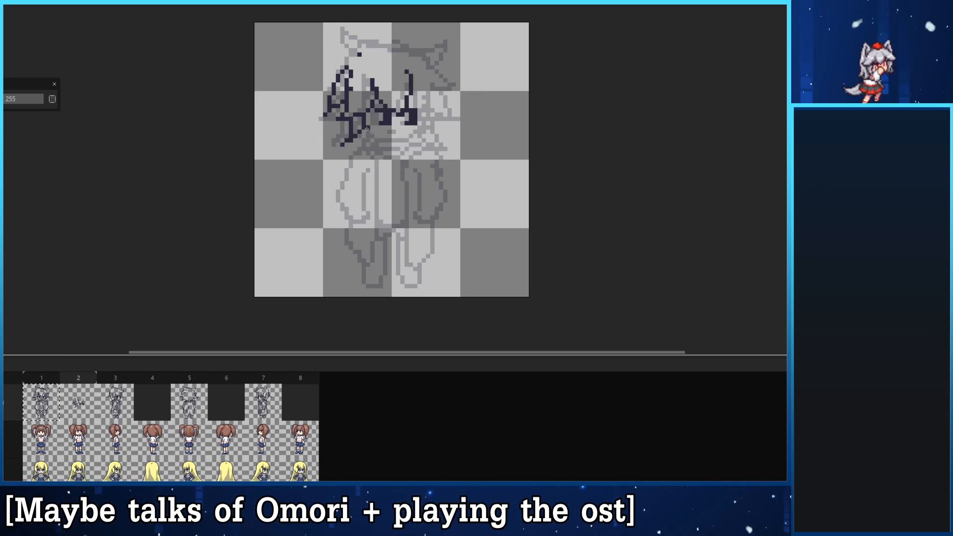
# - Show the faded NPC_1 reference behind the frame 2 sketch and remove the onion-skinned front view
pyautogui.click(75, 435)
pyautogui.click(4, 440)
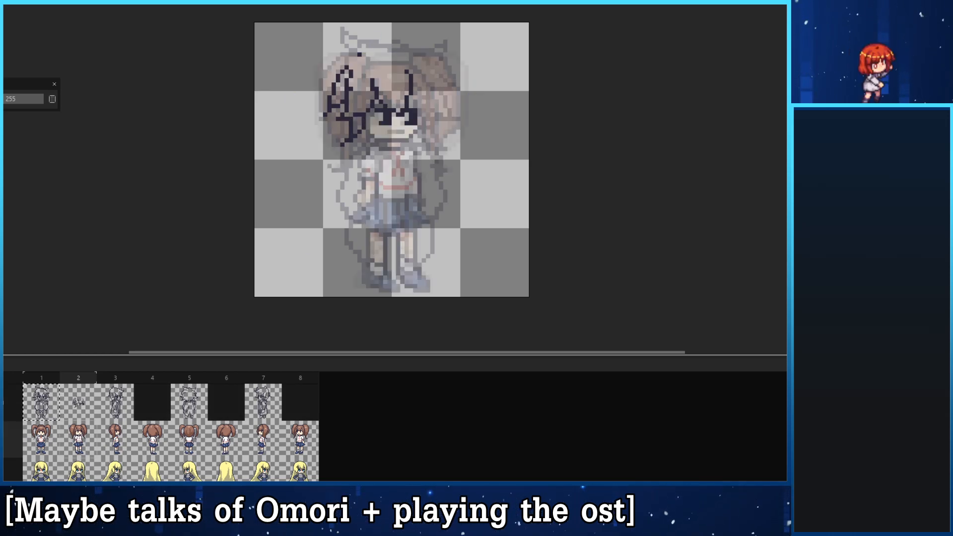
pyautogui.click(79, 407)
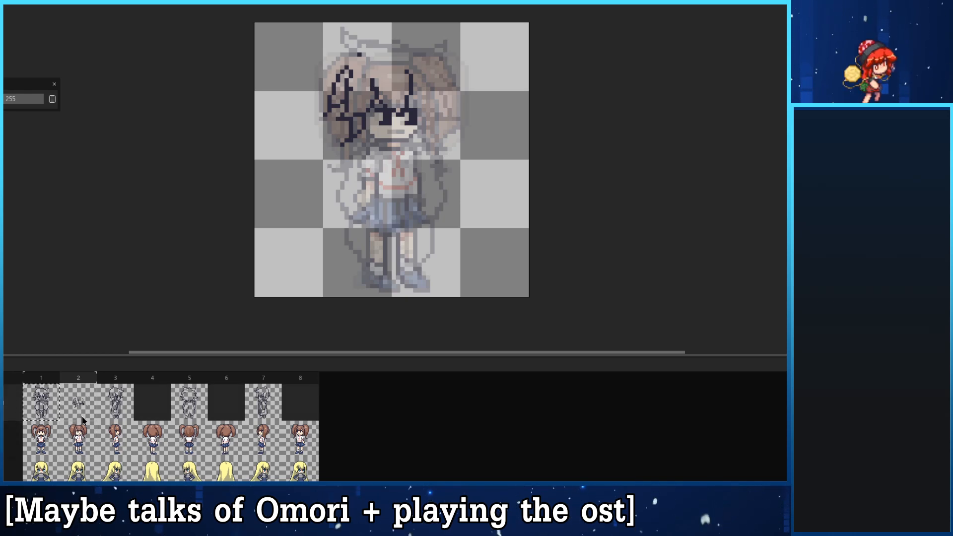
pyautogui.click(4, 378)
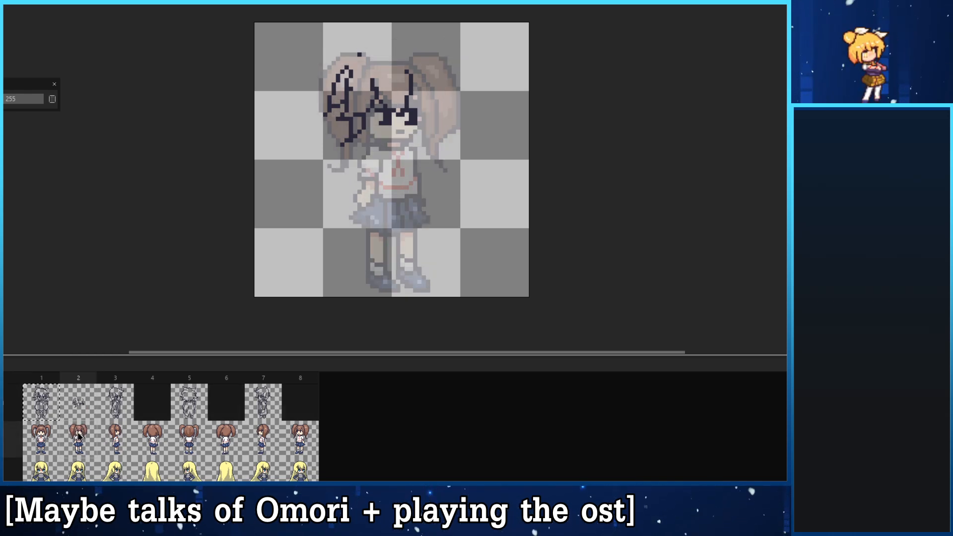
pyautogui.press('Left')
pyautogui.press('Right')
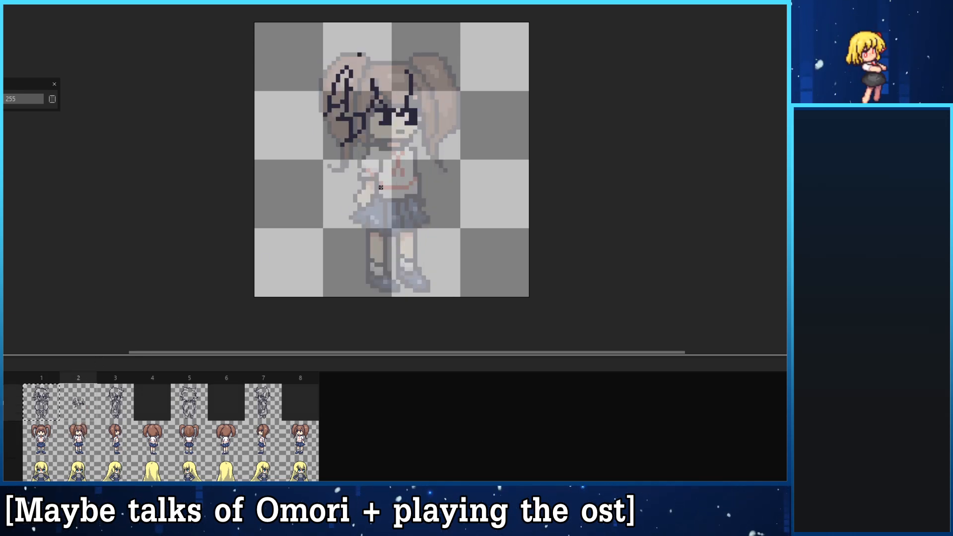
# - Draw the cheek and jaw outline around the frame 2 eyes, following the face of the NPC_1 reference
pyautogui.moveTo(427, 118)
pyautogui.mouseDown()
pyautogui.moveTo(406, 144)
pyautogui.moveTo(420, 128)
pyautogui.moveTo(407, 140)
pyautogui.moveTo(376, 140)
pyautogui.moveTo(368, 118)
pyautogui.mouseUp()
pyautogui.hotkey('ctrl', 'z')
pyautogui.hotkey('ctrl', 'z')
pyautogui.hotkey('ctrl', 'z')
pyautogui.hotkey('ctrl', 'z')
pyautogui.hotkey('ctrl', 'z')
pyautogui.hotkey('ctrl', 'z')
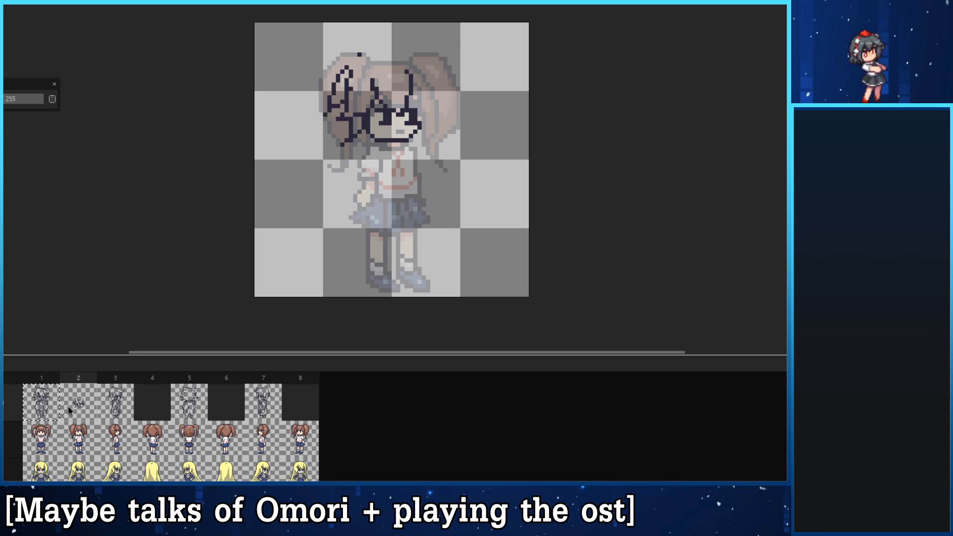
# - Hide the NPC_1 reference and bring back the onion-skinned front view behind the frame 2 sketch
pyautogui.press('Left')
pyautogui.press('Right')
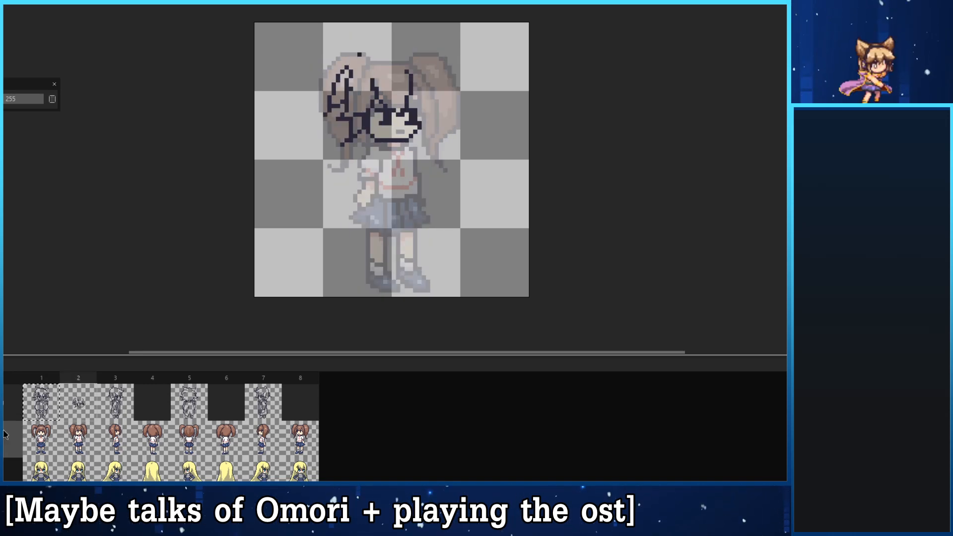
pyautogui.hotkey('shift', 'x')
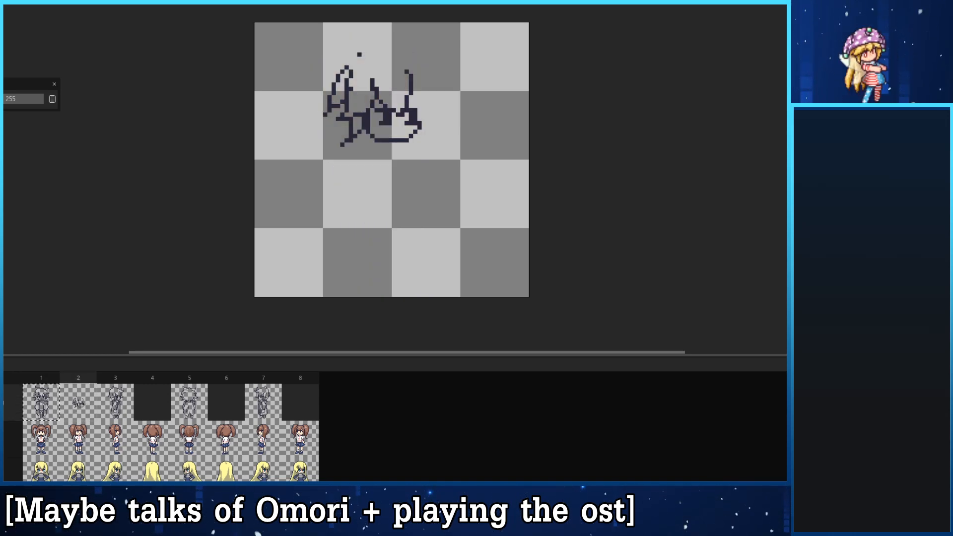
pyautogui.click(50, 412)
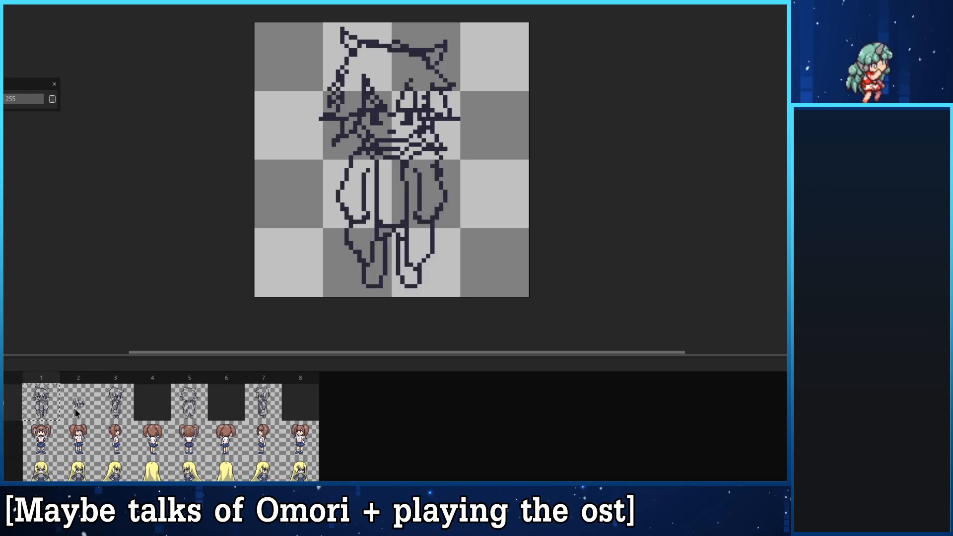
pyautogui.click(69, 406)
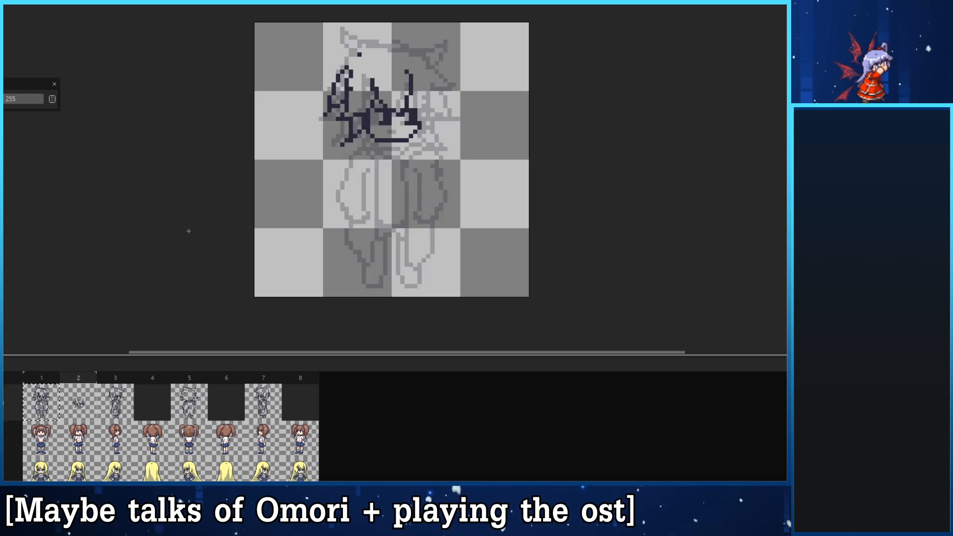
# - Draw the right hair outline sloping from the crown to a pointed tip and back in to the fringe
pyautogui.hotkey('ctrl', 'z')
pyautogui.moveTo(406, 46)
pyautogui.mouseDown()
pyautogui.moveTo(451, 71)
pyautogui.moveTo(415, 85)
pyautogui.moveTo(446, 75)
pyautogui.mouseUp()
pyautogui.hotkey('ctrl', 'z')
pyautogui.hotkey('ctrl', 'z')
pyautogui.hotkey('ctrl', 'z')
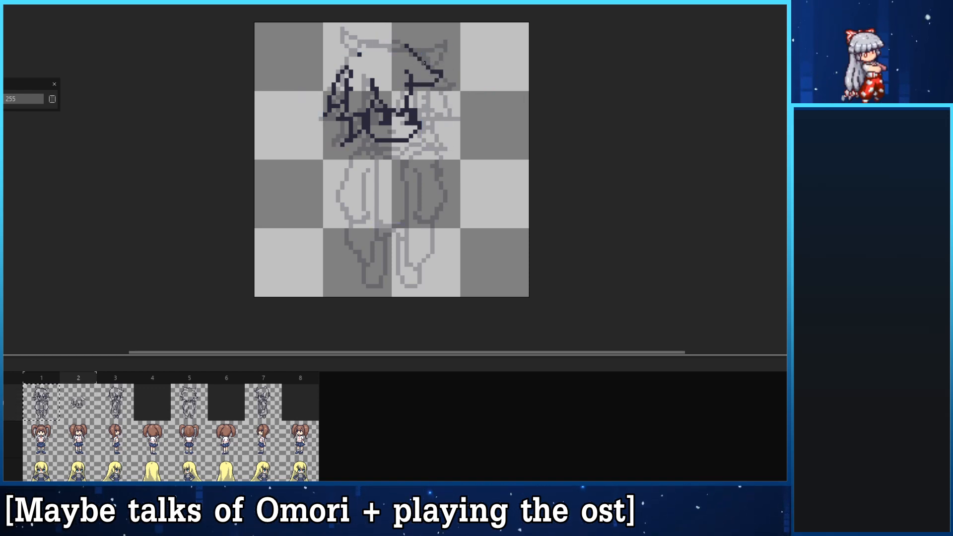
pyautogui.hotkey('ctrl', 'z')
pyautogui.moveTo(406, 46); pyautogui.dragTo(450, 76)
pyautogui.hotkey('ctrl', 'z')
pyautogui.moveTo(407, 42); pyautogui.dragTo(438, 84)
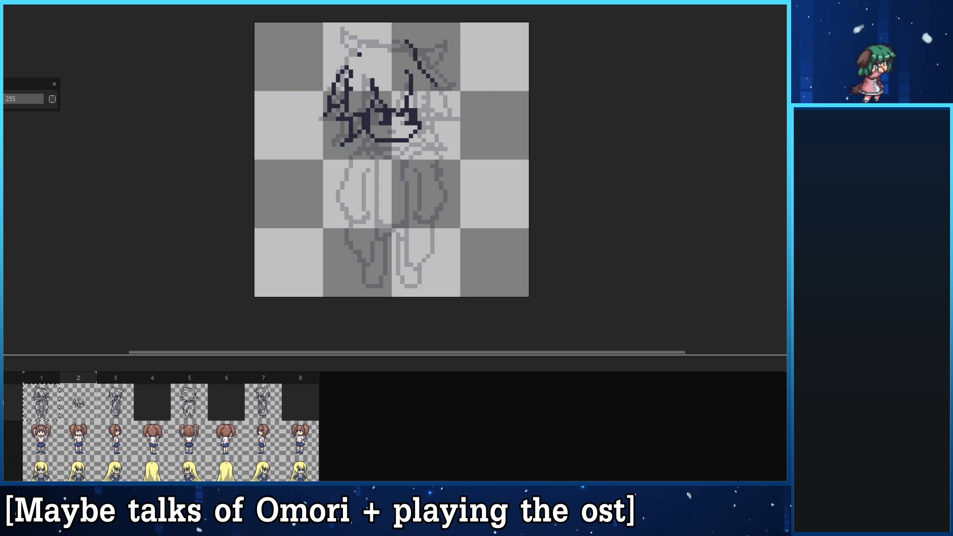
pyautogui.hotkey('ctrl', 'z')
pyautogui.moveTo(406, 47); pyautogui.dragTo(447, 77)
pyautogui.hotkey('ctrl', 'z')
pyautogui.moveTo(401, 48)
pyautogui.mouseDown()
pyautogui.moveTo(447, 77)
pyautogui.moveTo(407, 75)
pyautogui.moveTo(449, 76)
pyautogui.moveTo(430, 86)
pyautogui.moveTo(423, 75)
pyautogui.moveTo(446, 76)
pyautogui.moveTo(414, 93)
pyautogui.mouseUp()
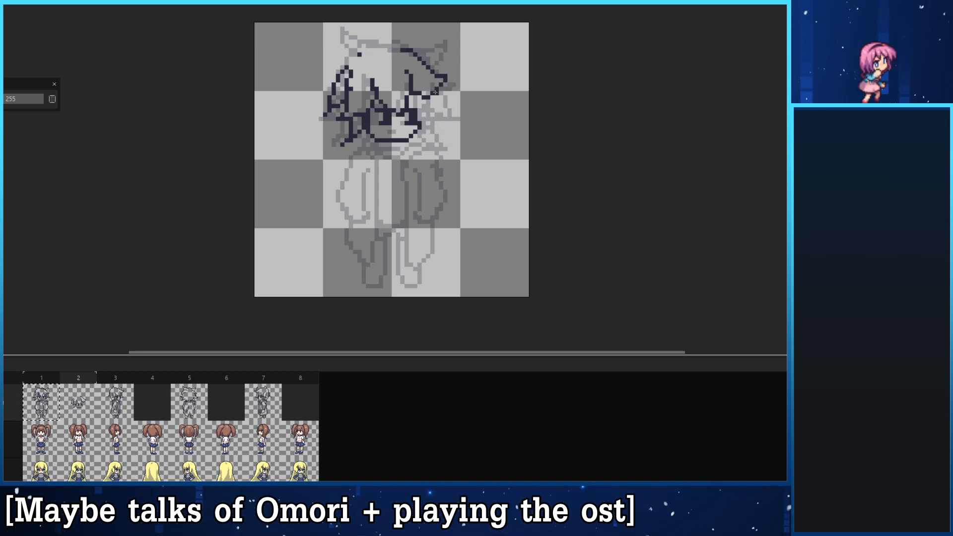
# - Add spiky side hair beside the right cheek and redraw the chin as a smaller, rounder curve
pyautogui.moveTo(451, 119)
pyautogui.mouseDown()
pyautogui.moveTo(420, 105)
pyautogui.moveTo(428, 145)
pyautogui.moveTo(442, 149)
pyautogui.moveTo(416, 136)
pyautogui.mouseUp()
pyautogui.hotkey('ctrl', 'z')
pyautogui.hotkey('ctrl', 'z')
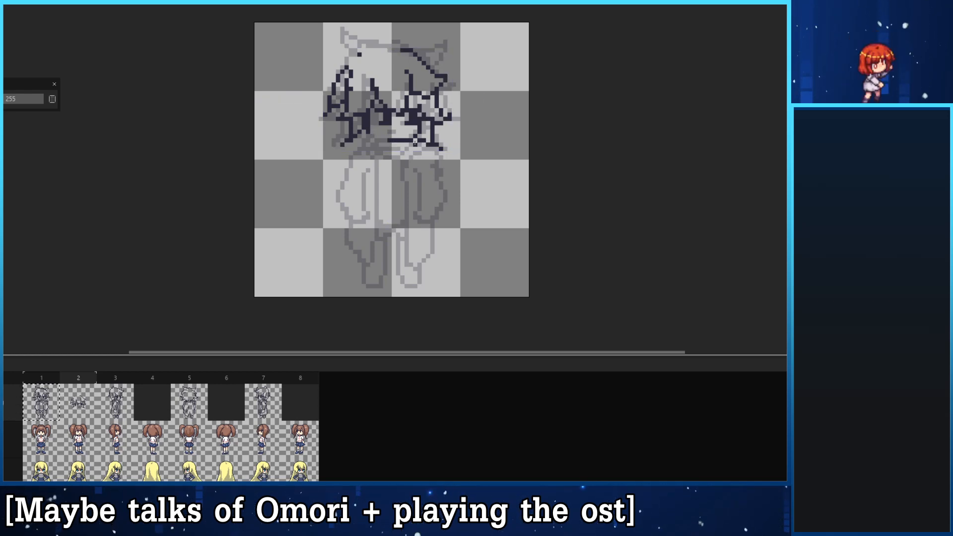
pyautogui.moveTo(401, 140)
pyautogui.mouseDown()
pyautogui.moveTo(424, 122)
pyautogui.moveTo(415, 136)
pyautogui.moveTo(423, 123)
pyautogui.moveTo(372, 131)
pyautogui.mouseUp()
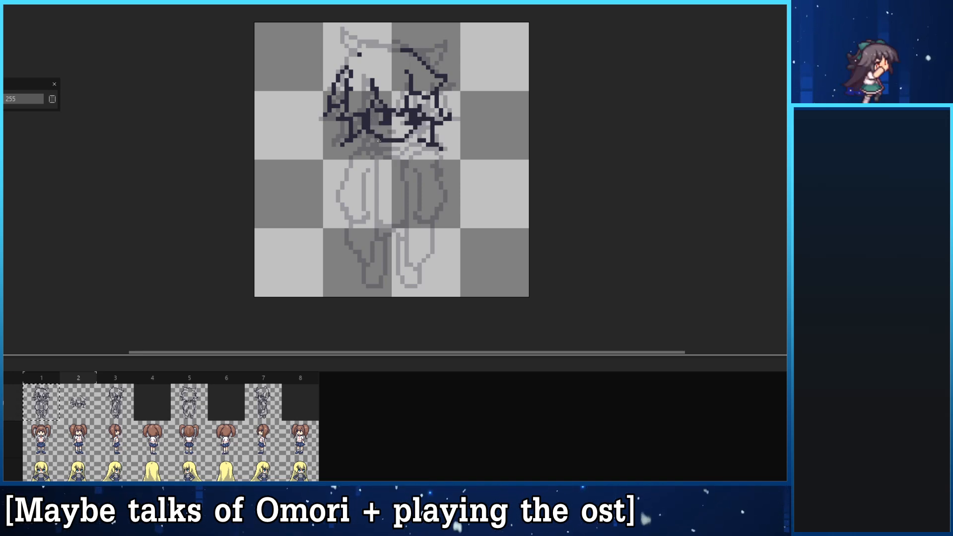
pyautogui.hotkey('ctrl', 'z')
# - Draw the scarf wrapped under the chin in frame 2, checking it against the front view in frame 1
pyautogui.moveTo(364, 143)
pyautogui.mouseDown()
pyautogui.moveTo(360, 158)
pyautogui.moveTo(368, 153)
pyautogui.mouseUp()
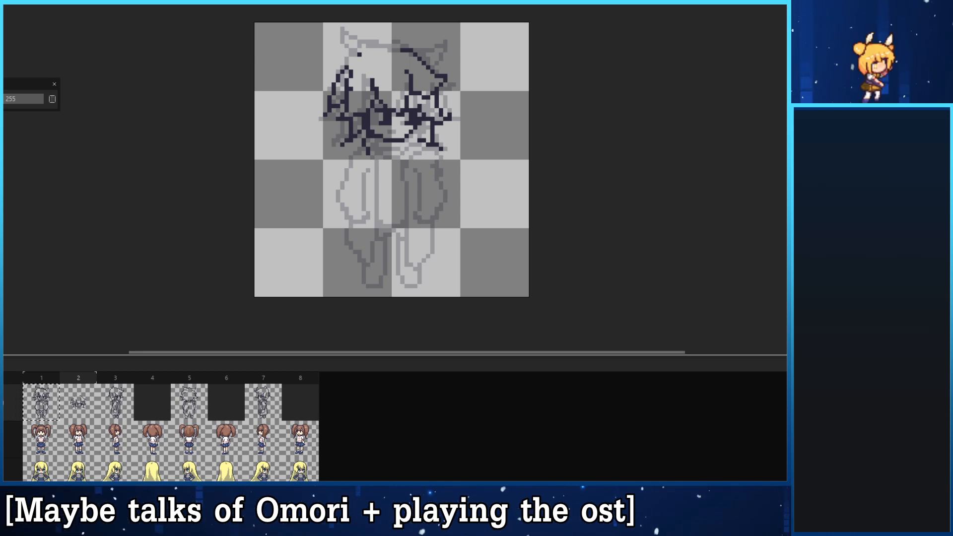
pyautogui.press('Left')
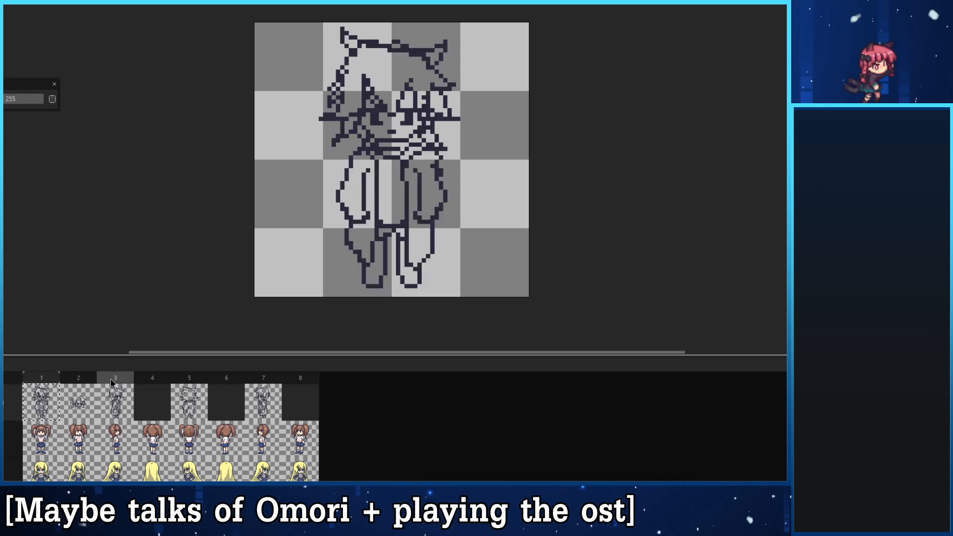
pyautogui.press('Right')
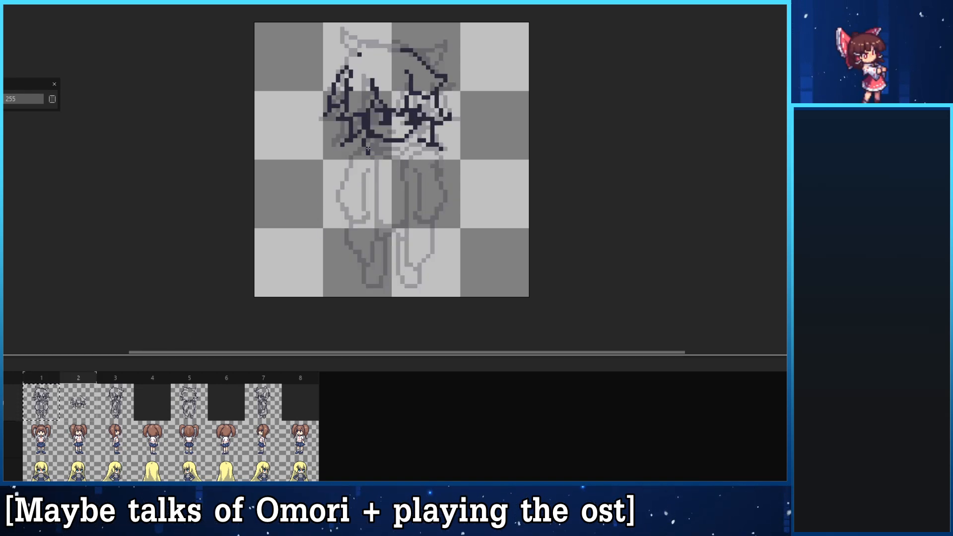
pyautogui.moveTo(394, 149); pyautogui.dragTo(411, 157)
pyautogui.moveTo(411, 153); pyautogui.dragTo(423, 141)
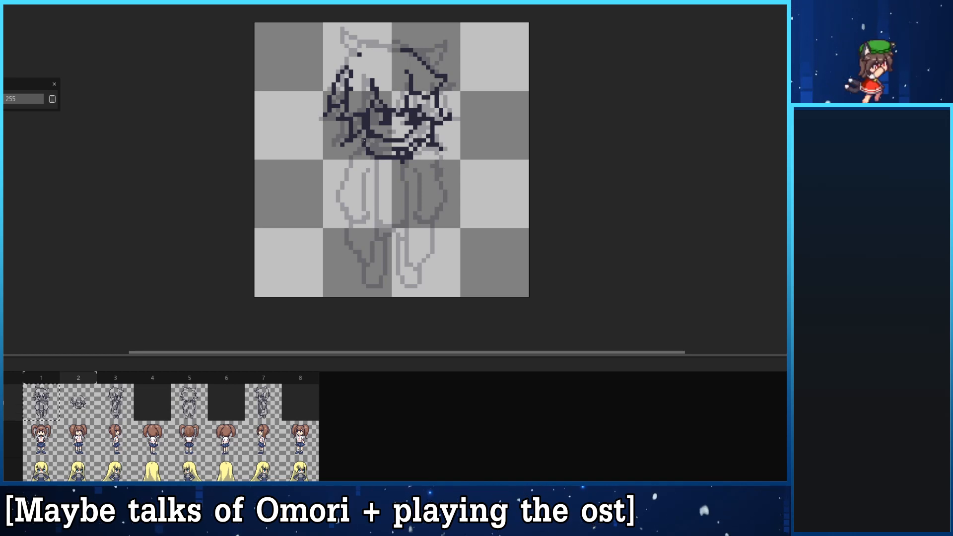
# - Draw the outer coat edge on the left, curving from the scarf down to a pointed hem
pyautogui.moveTo(364, 143)
pyautogui.mouseDown()
pyautogui.moveTo(299, 171)
pyautogui.moveTo(346, 174)
pyautogui.moveTo(333, 185)
pyautogui.moveTo(330, 240)
pyautogui.moveTo(346, 226)
pyautogui.moveTo(337, 246)
pyautogui.mouseUp()
pyautogui.hotkey('ctrl', 'z')
pyautogui.hotkey('ctrl', 'z')
pyautogui.hotkey('ctrl', 'z')
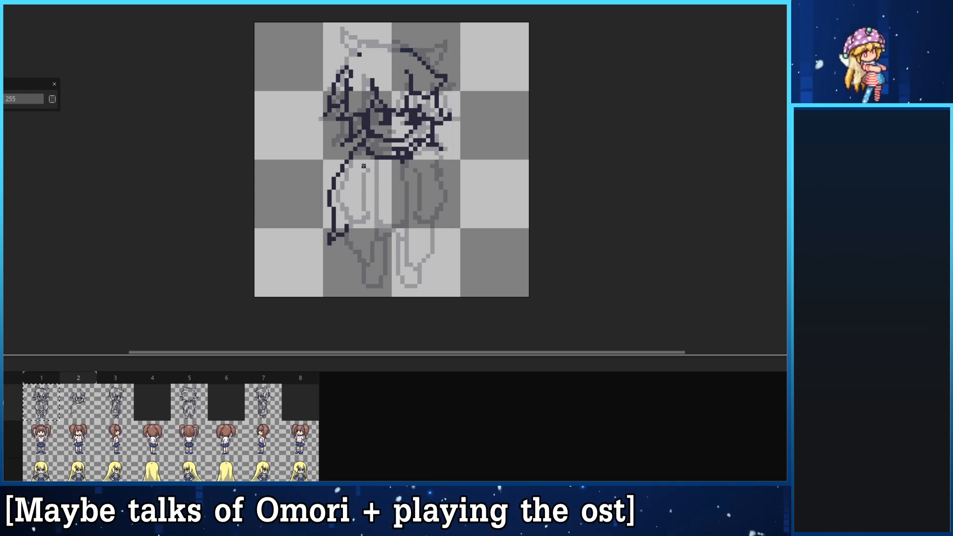
pyautogui.moveTo(363, 148); pyautogui.dragTo(342, 184)
pyautogui.hotkey('ctrl', 'z')
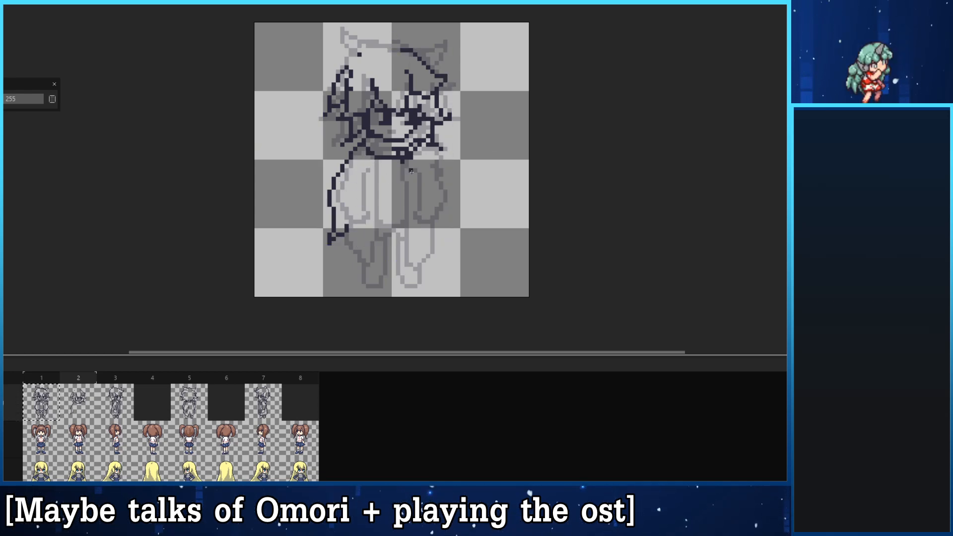
# - Draw the left arm and the coat's front edges, running from the scarf down to the pointed hems
pyautogui.moveTo(385, 159); pyautogui.dragTo(389, 218)
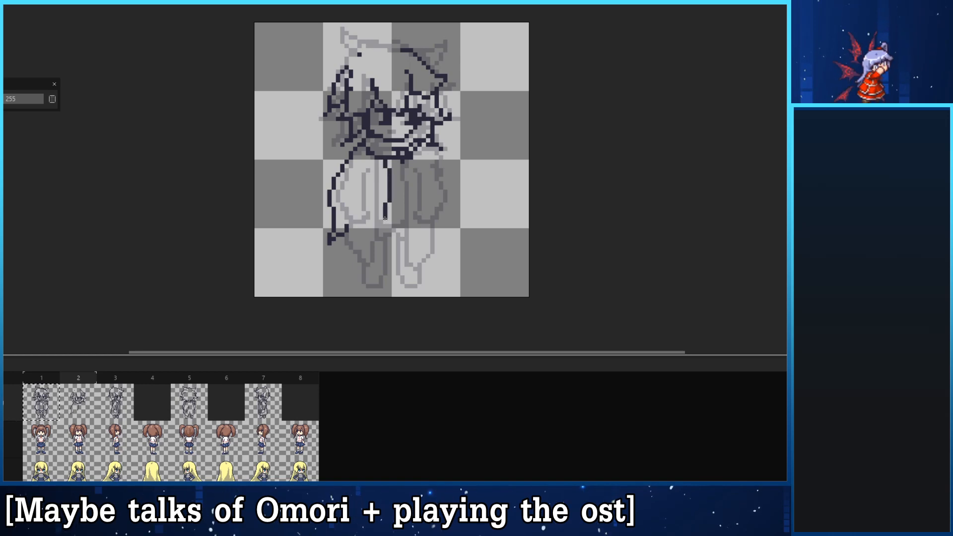
pyautogui.hotkey('ctrl', 'z')
pyautogui.moveTo(392, 158)
pyautogui.mouseDown()
pyautogui.moveTo(394, 214)
pyautogui.moveTo(373, 255)
pyautogui.moveTo(350, 226)
pyautogui.mouseUp()
pyautogui.moveTo(379, 159)
pyautogui.mouseDown()
pyautogui.moveTo(376, 215)
pyautogui.moveTo(355, 222)
pyautogui.moveTo(342, 205)
pyautogui.moveTo(363, 153)
pyautogui.moveTo(343, 205)
pyautogui.mouseUp()
pyautogui.hotkey('ctrl', 'z')
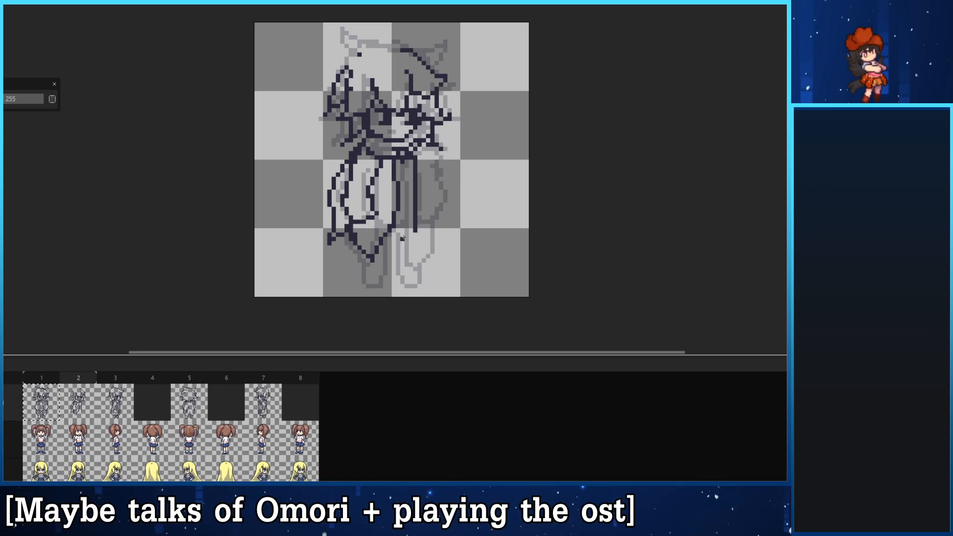
pyautogui.moveTo(410, 154)
pyautogui.mouseDown()
pyautogui.moveTo(414, 259)
pyautogui.moveTo(430, 229)
pyautogui.moveTo(432, 238)
pyautogui.moveTo(432, 216)
pyautogui.moveTo(416, 254)
pyautogui.mouseUp()
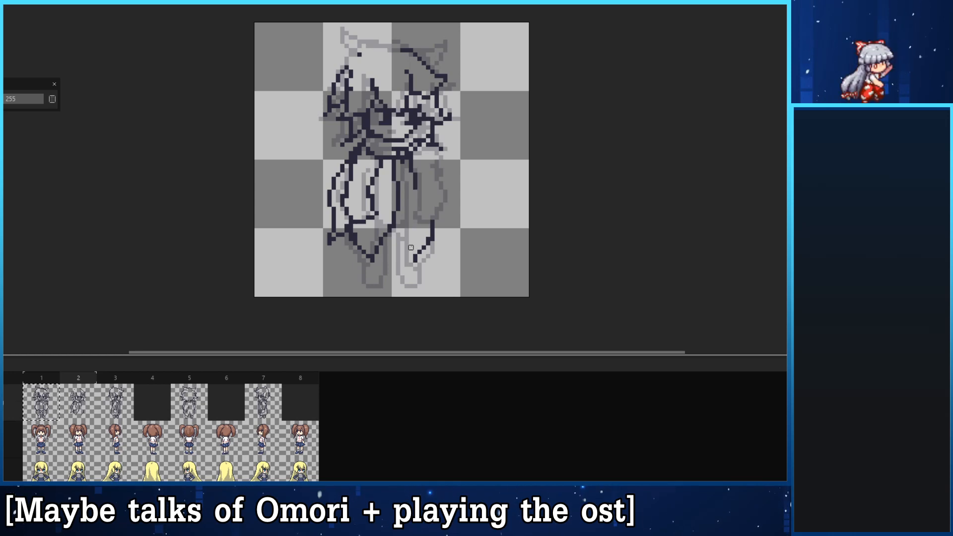
# - Check the sketches in frames 3, 5 and 7, and draw the outer line of the right sleeve in frame 2
pyautogui.click(115, 403)
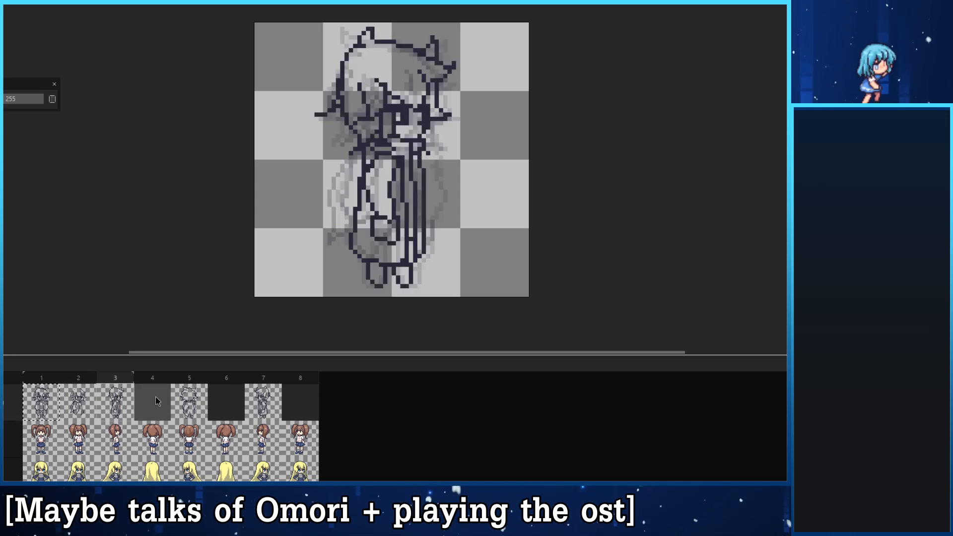
pyautogui.click(189, 406)
pyautogui.click(263, 403)
pyautogui.click(85, 400)
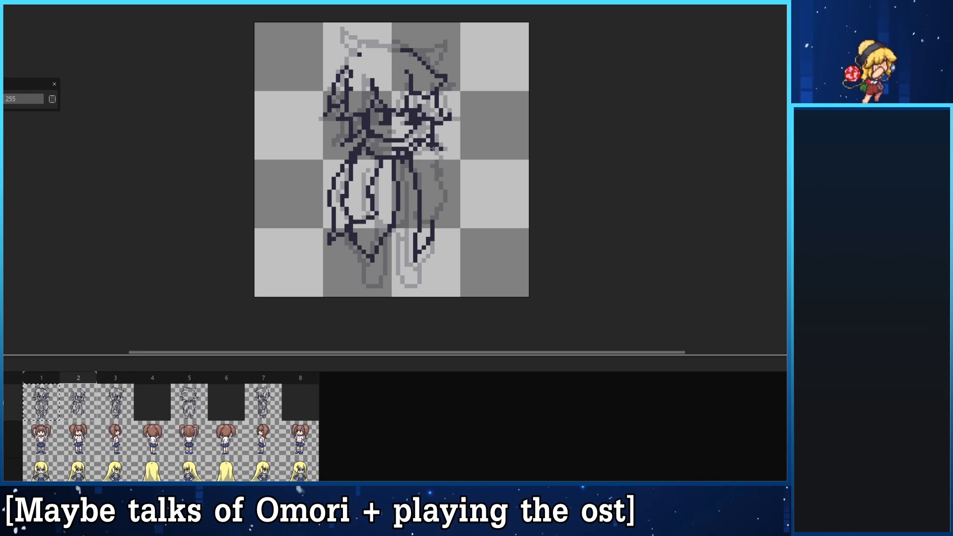
pyautogui.moveTo(435, 149); pyautogui.dragTo(440, 205)
pyautogui.hotkey('ctrl', 'z')
pyautogui.moveTo(429, 140)
pyautogui.mouseDown()
pyautogui.moveTo(442, 197)
pyautogui.moveTo(427, 239)
pyautogui.moveTo(441, 212)
pyautogui.mouseUp()
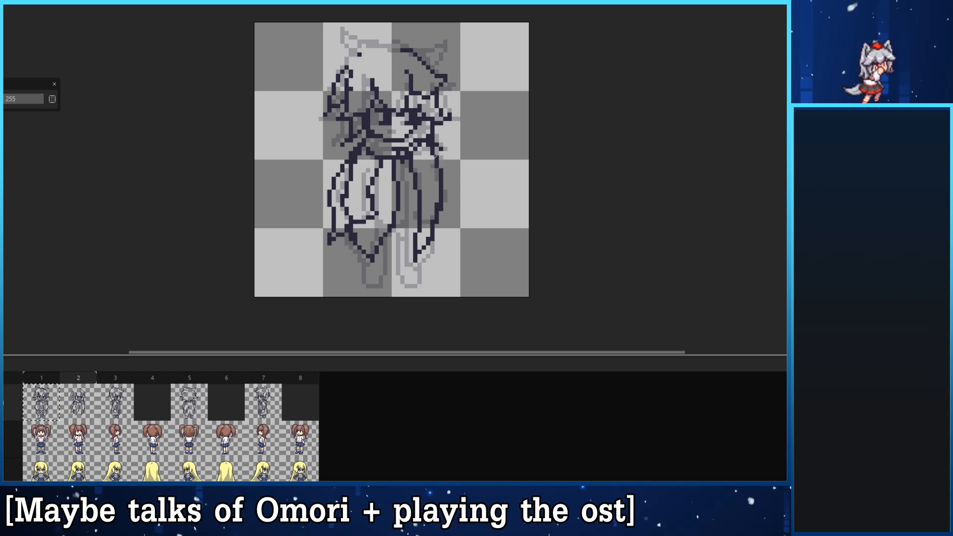
# - Reshape the right sleeve in frame 2, bulging its outer line outward, filling in its cuff and cleaning up its inner line
pyautogui.moveTo(436, 158)
pyautogui.mouseDown()
pyautogui.moveTo(454, 193)
pyautogui.moveTo(440, 217)
pyautogui.mouseUp()
pyautogui.press('e')
pyautogui.moveTo(442, 196); pyautogui.dragTo(441, 175)
pyautogui.press('b')
pyautogui.moveTo(438, 213)
pyautogui.mouseDown()
pyautogui.moveTo(424, 238)
pyautogui.moveTo(432, 196)
pyautogui.mouseUp()
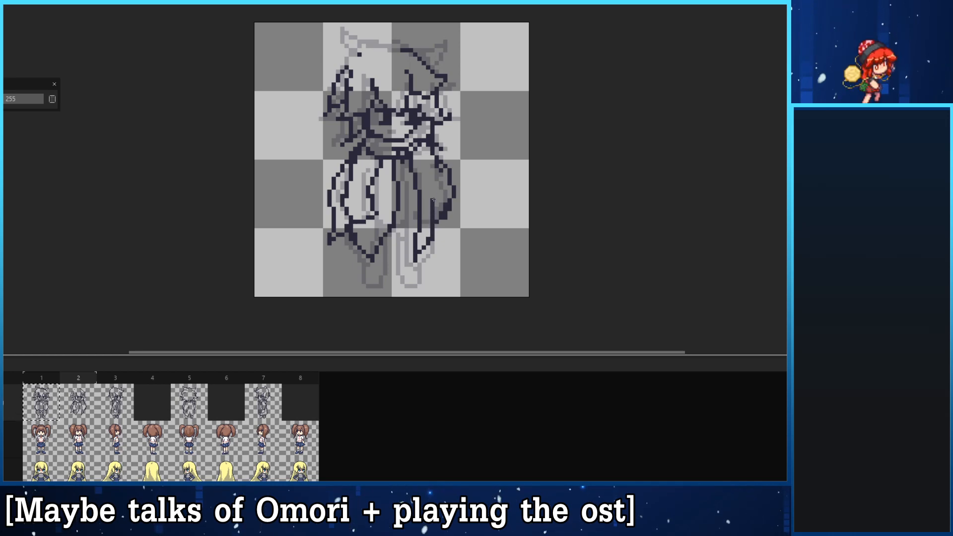
pyautogui.moveTo(424, 158); pyautogui.dragTo(432, 193)
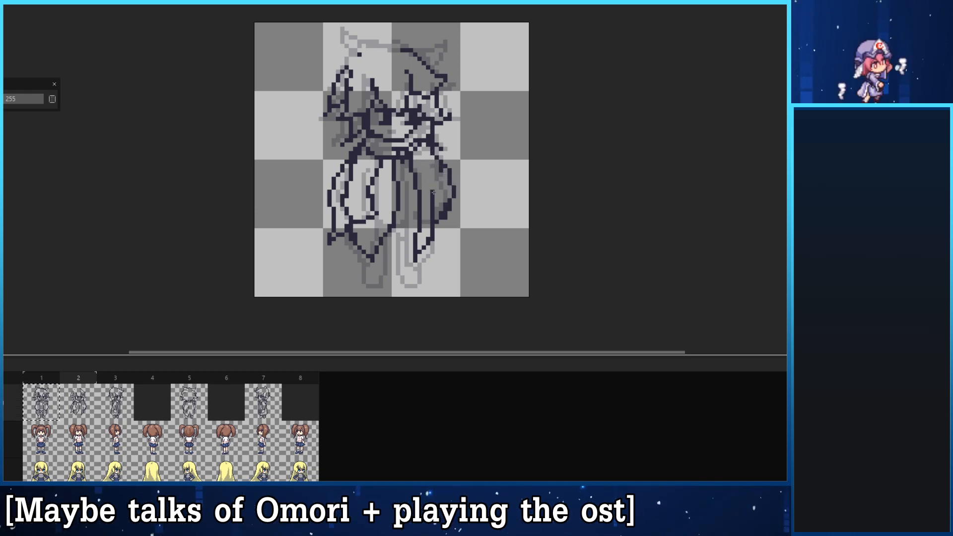
# - Redraw the coat's right front edge from the scarf down to a shorter, pointed hem
pyautogui.moveTo(416, 238); pyautogui.dragTo(416, 260)
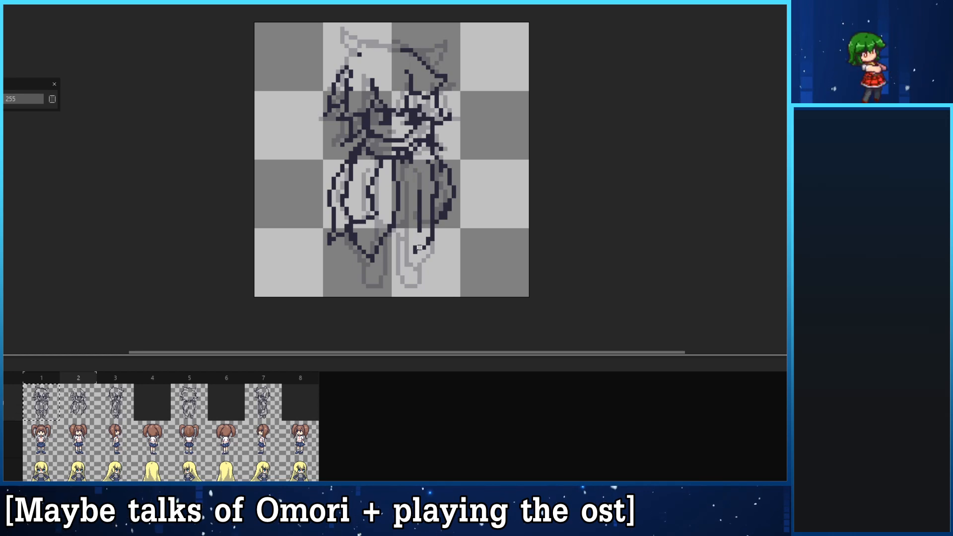
pyautogui.moveTo(416, 166); pyautogui.dragTo(419, 235)
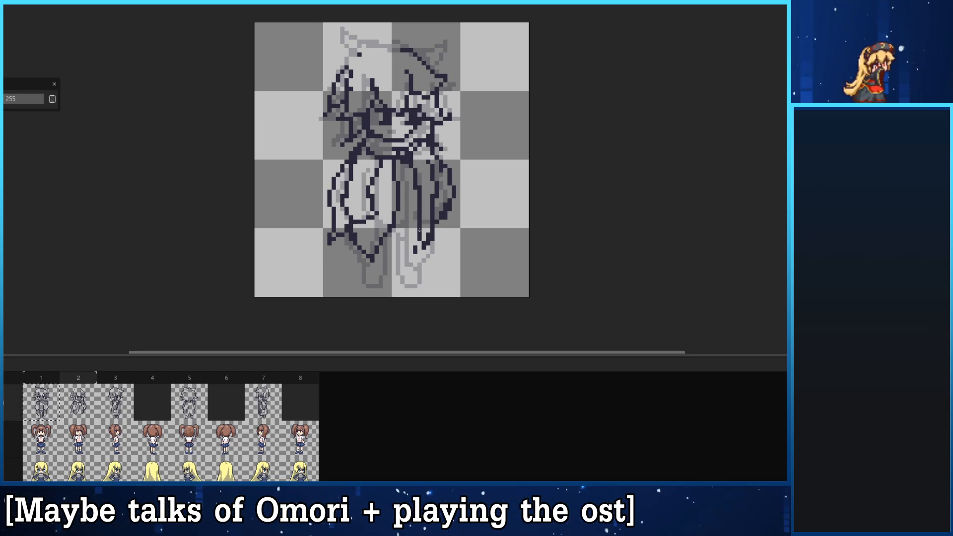
pyautogui.moveTo(416, 248); pyautogui.dragTo(421, 235)
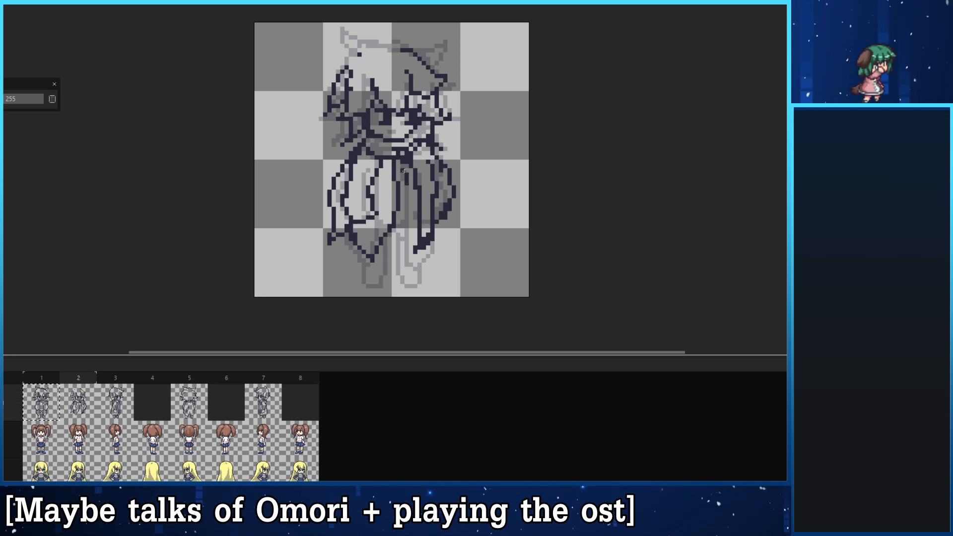
pyautogui.moveTo(404, 171); pyautogui.dragTo(402, 247)
pyautogui.hotkey('ctrl', 'z')
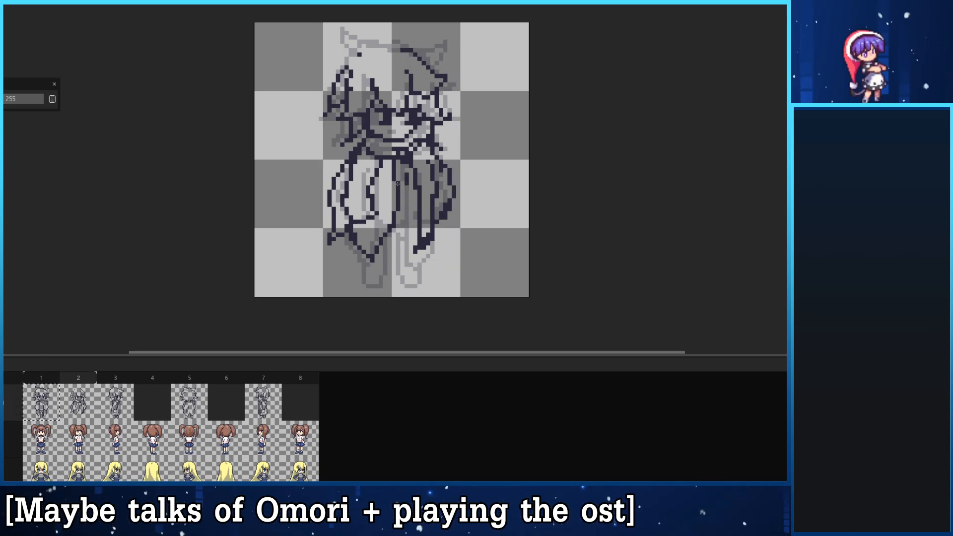
pyautogui.moveTo(399, 194)
pyautogui.mouseDown()
pyautogui.moveTo(399, 252)
pyautogui.moveTo(379, 286)
pyautogui.mouseUp()
pyautogui.hotkey('ctrl', 'z')
pyautogui.hotkey('ctrl', 'z')
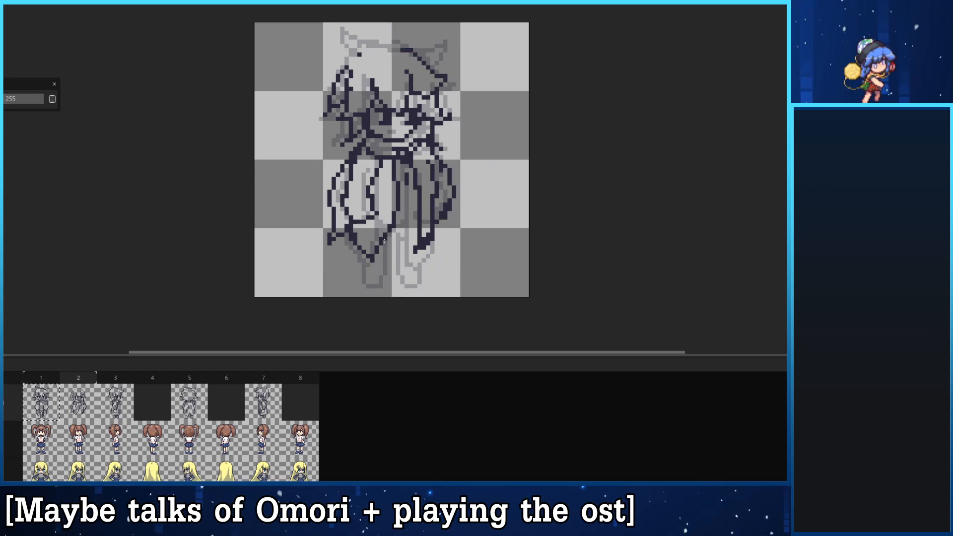
pyautogui.moveTo(385, 240); pyautogui.dragTo(381, 291)
pyautogui.hotkey('ctrl', 'z')
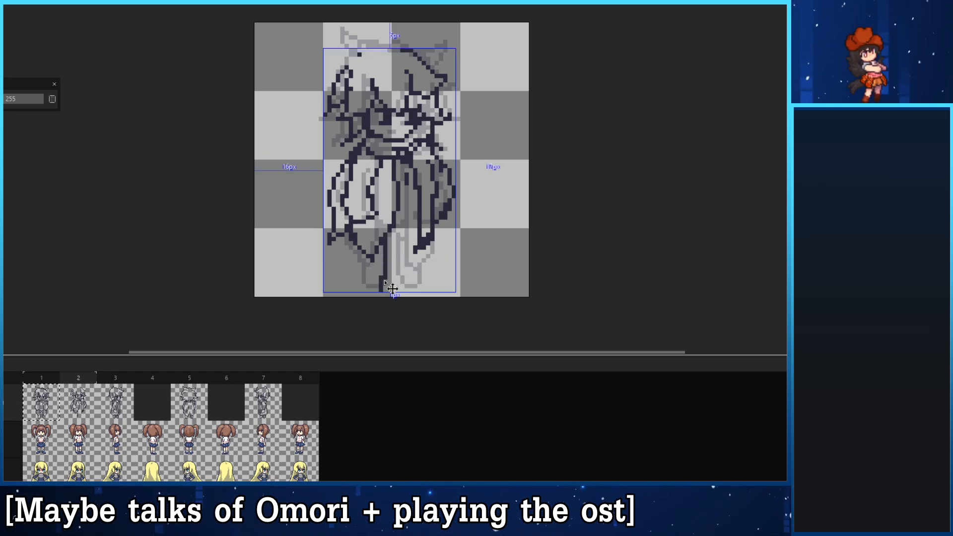
pyautogui.hotkey('ctrl', 'z')
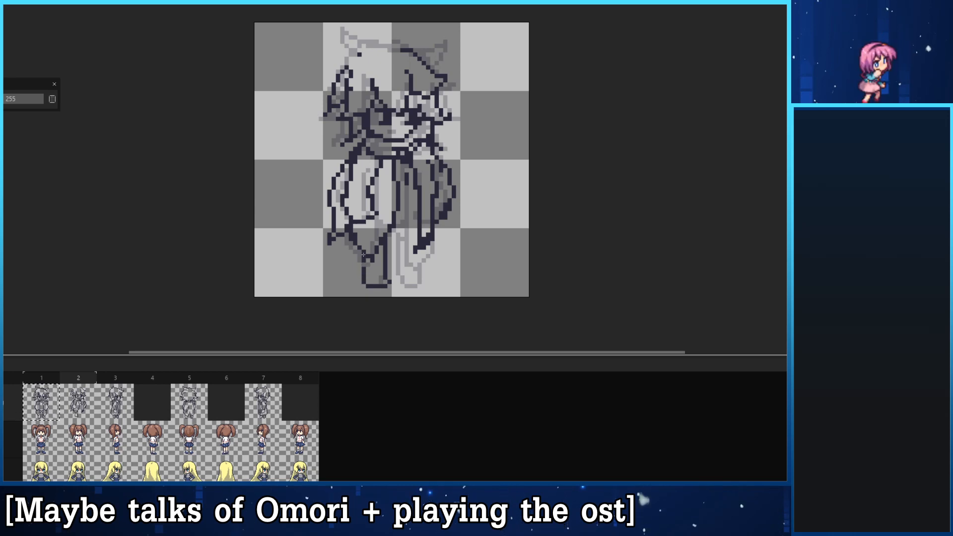
pyautogui.hotkey('ctrl', 'z')
pyautogui.hotkey('ctrl', 'z')
pyautogui.hotkey('ctrl', 'z')
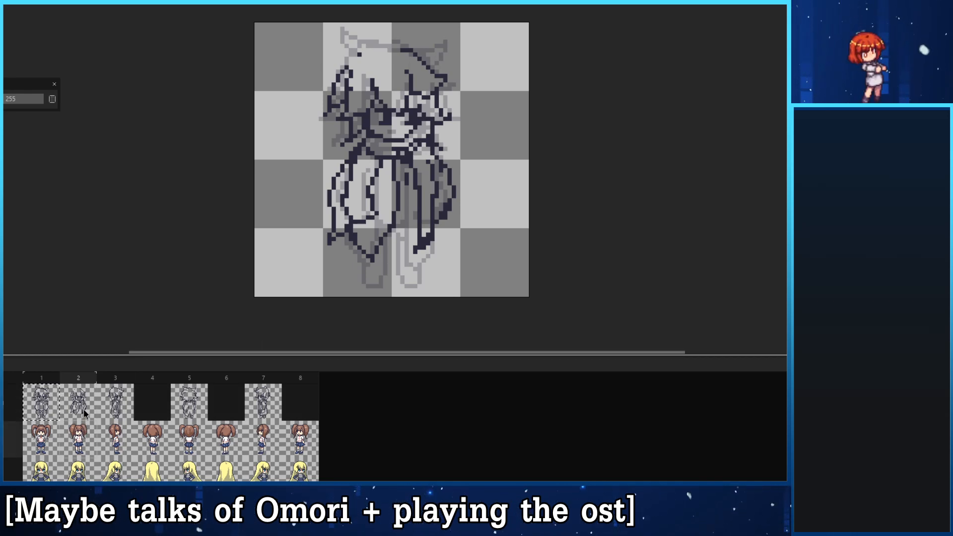
# - Show the NPC reference without onion skinning and trace the left leg and shoe over it in frame 2
pyautogui.click(4, 440)
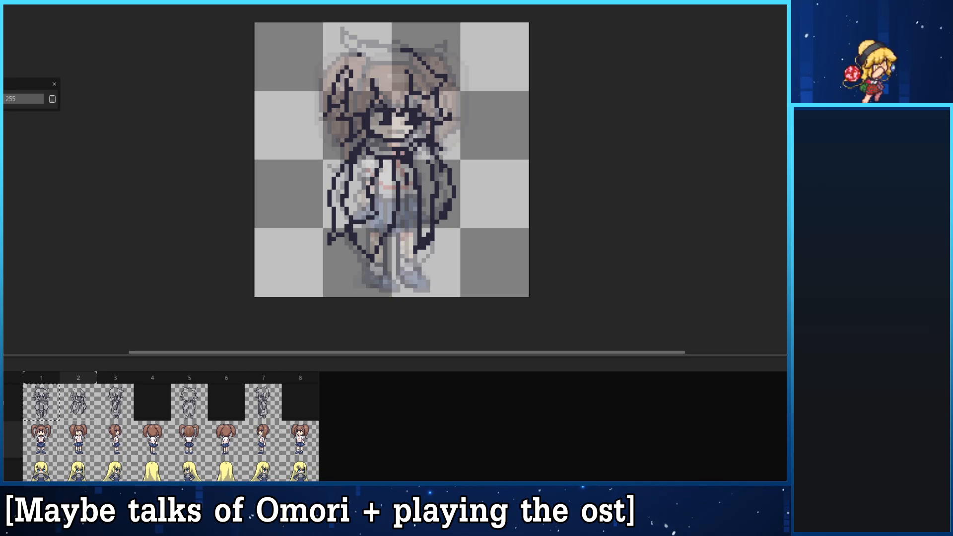
pyautogui.press('F3')
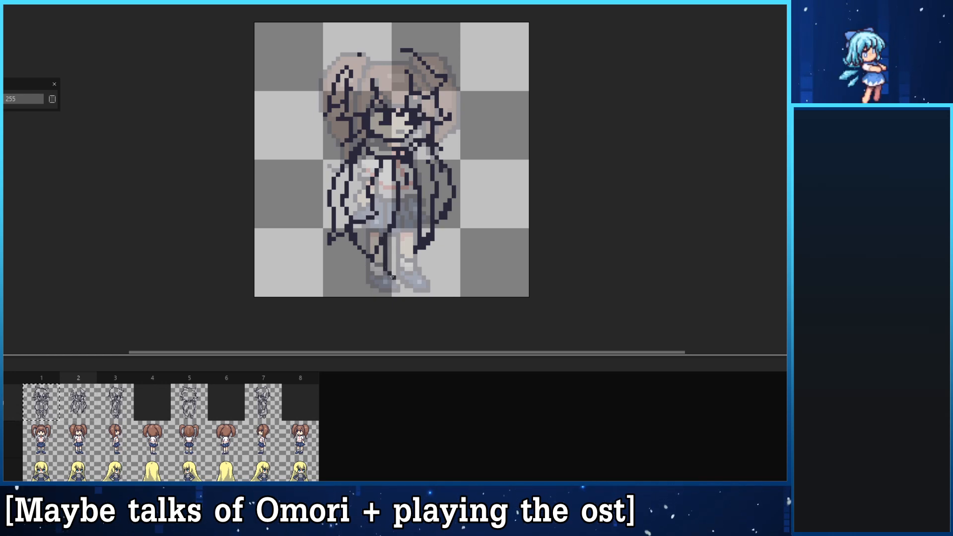
pyautogui.hotkey('ctrl', 'z')
pyautogui.moveTo(388, 273)
pyautogui.mouseDown()
pyautogui.moveTo(401, 282)
pyautogui.moveTo(372, 275)
pyautogui.mouseUp()
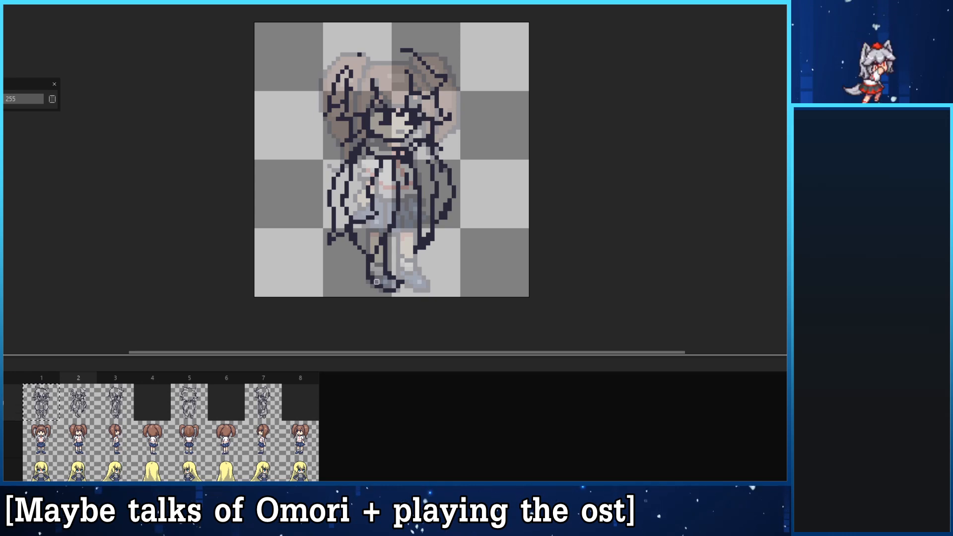
pyautogui.moveTo(371, 283); pyautogui.dragTo(388, 290)
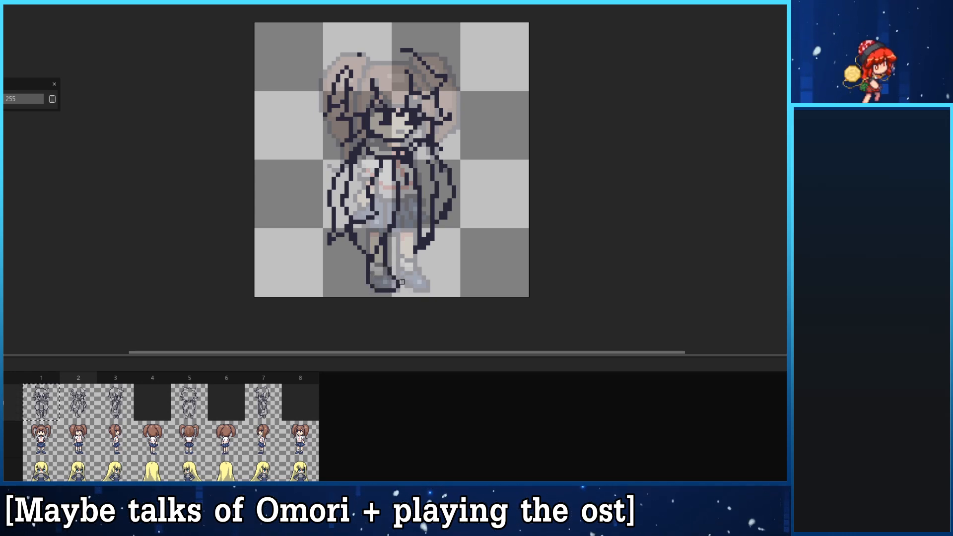
pyautogui.moveTo(369, 282); pyautogui.dragTo(364, 269)
pyautogui.press('b')
pyautogui.press('b')
pyautogui.press('e')
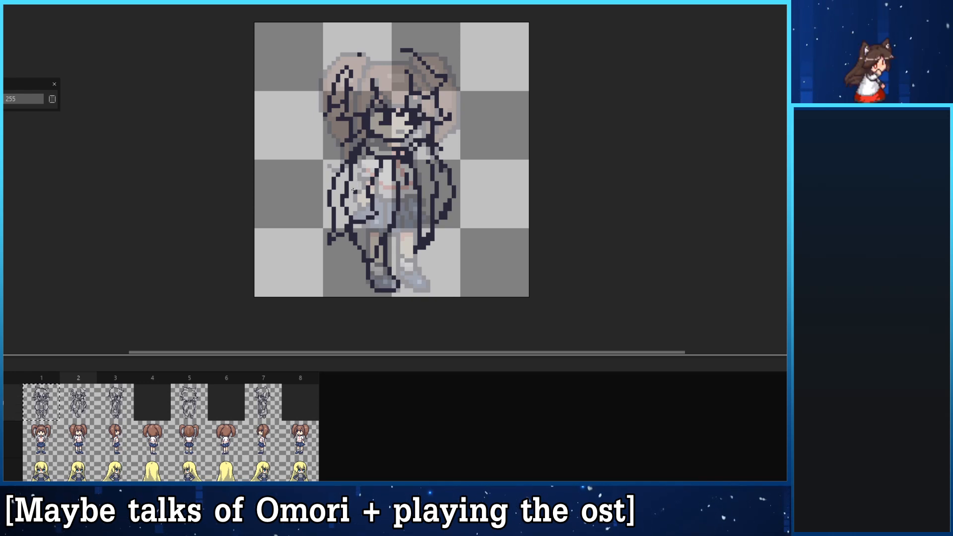
# - Trace the right leg and shoe from the NPC reference, and hide the reference layer
pyautogui.moveTo(398, 238)
pyautogui.mouseDown()
pyautogui.moveTo(396, 281)
pyautogui.moveTo(429, 290)
pyautogui.moveTo(415, 261)
pyautogui.moveTo(428, 278)
pyautogui.mouseUp()
pyautogui.hotkey('ctrl', 'z')
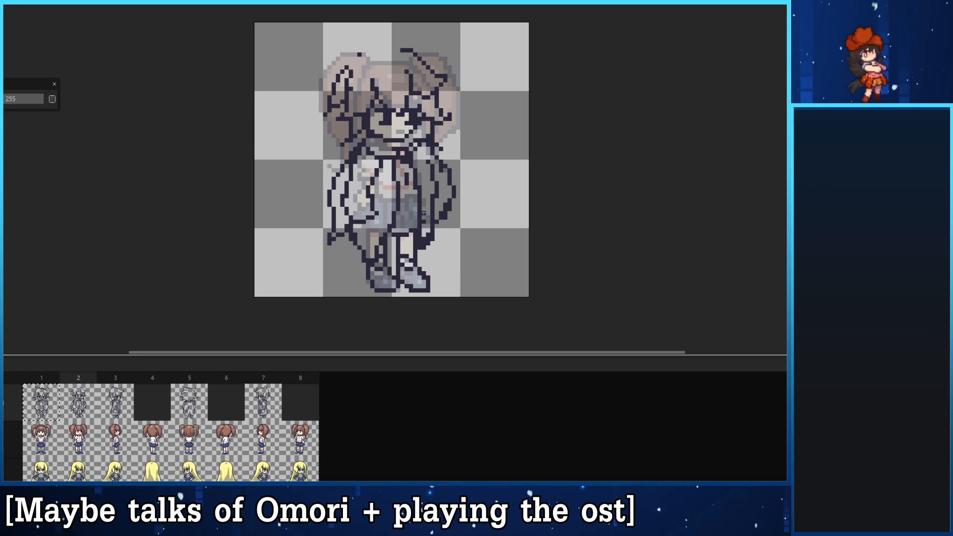
pyautogui.click(4, 439)
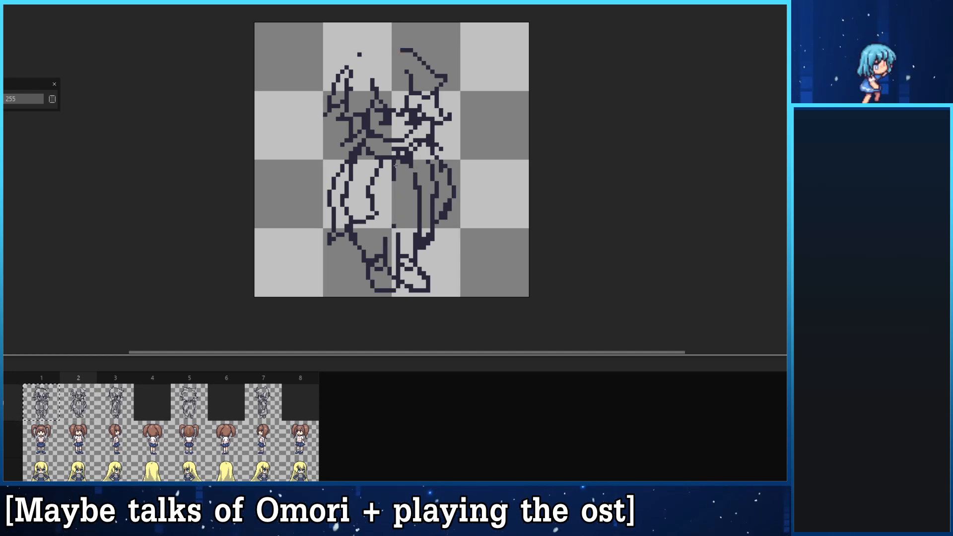
# - Straighten the body line below the scarf and redraw the left arm with a bent elbow and a hand
pyautogui.moveTo(394, 166); pyautogui.dragTo(381, 255)
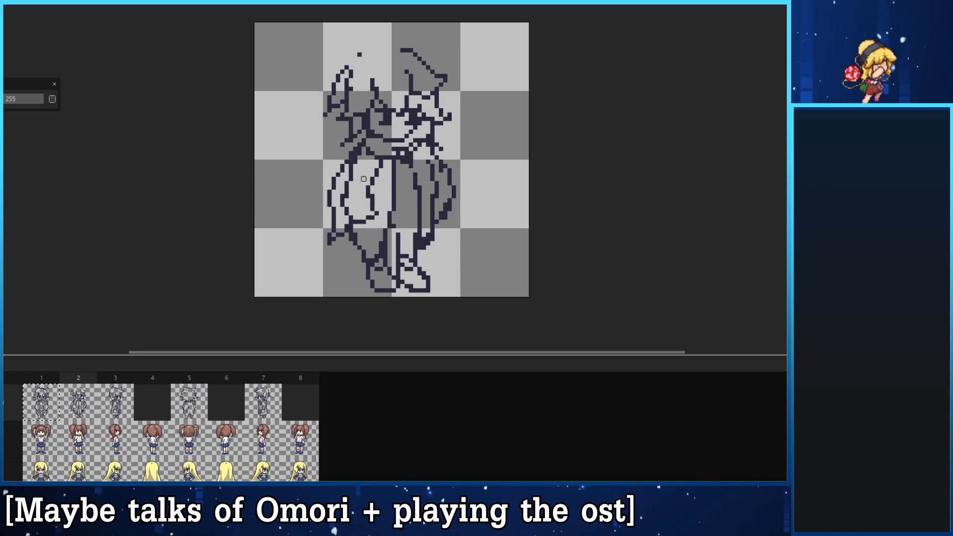
pyautogui.press('ctrl')
pyautogui.moveTo(376, 217)
pyautogui.mouseDown()
pyautogui.moveTo(372, 187)
pyautogui.moveTo(368, 222)
pyautogui.mouseUp()
pyautogui.moveTo(370, 182)
pyautogui.mouseDown()
pyautogui.moveTo(371, 217)
pyautogui.moveTo(355, 213)
pyautogui.moveTo(368, 233)
pyautogui.mouseUp()
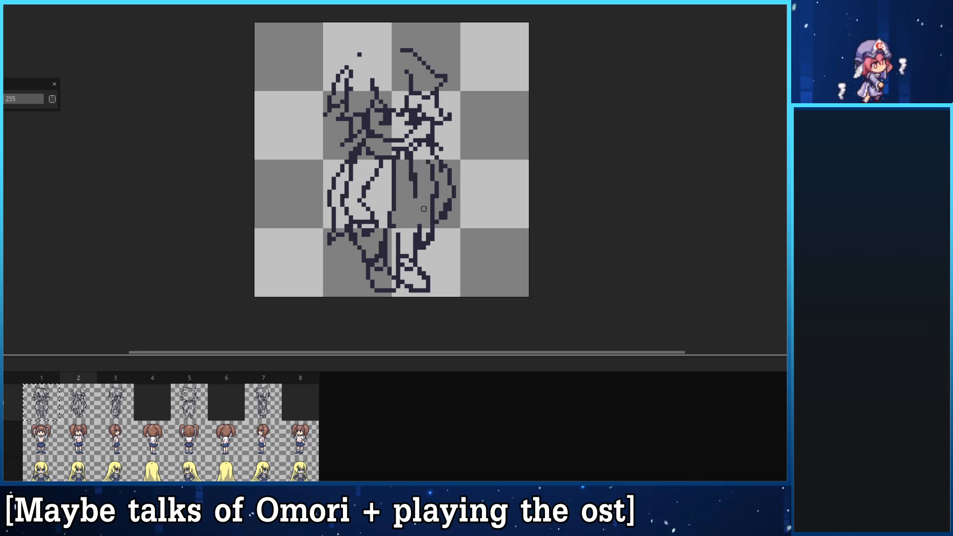
# - Redraw the coat's right front edge closer to the body, running down to the right leg
pyautogui.moveTo(428, 243)
pyautogui.mouseDown()
pyautogui.moveTo(424, 157)
pyautogui.moveTo(412, 159)
pyautogui.moveTo(406, 209)
pyautogui.moveTo(410, 184)
pyautogui.moveTo(414, 245)
pyautogui.moveTo(440, 204)
pyautogui.moveTo(415, 232)
pyautogui.mouseUp()
pyautogui.press('b')
pyautogui.press('e')
pyautogui.moveTo(415, 198)
pyautogui.mouseDown()
pyautogui.moveTo(415, 173)
pyautogui.moveTo(411, 227)
pyautogui.mouseUp()
pyautogui.moveTo(411, 190)
pyautogui.mouseDown()
pyautogui.moveTo(407, 158)
pyautogui.moveTo(411, 227)
pyautogui.mouseUp()
pyautogui.press('b')
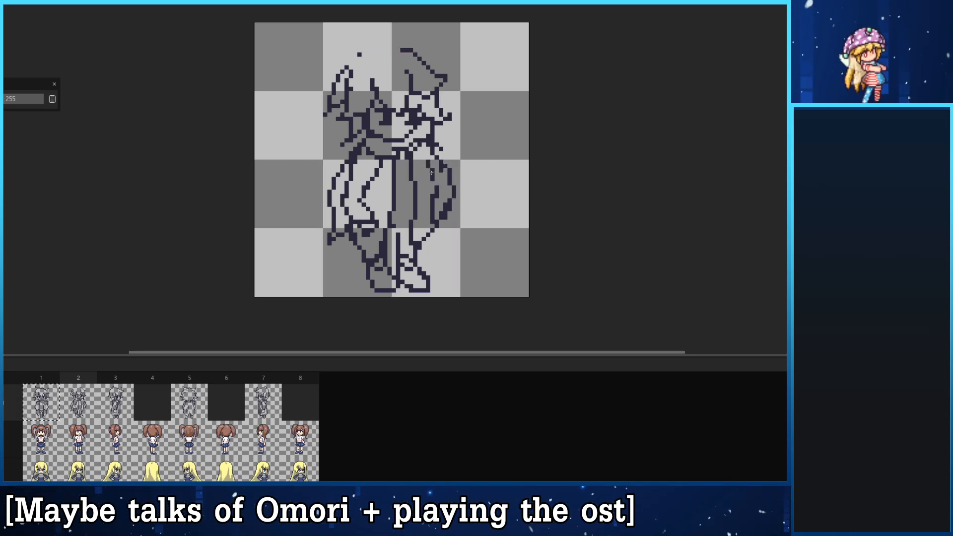
# - Move the right sleeve inward toward the body and clean up its outer and inner lines
pyautogui.moveTo(428, 174)
pyautogui.mouseDown()
pyautogui.moveTo(436, 218)
pyautogui.moveTo(424, 217)
pyautogui.moveTo(436, 213)
pyautogui.moveTo(437, 234)
pyautogui.moveTo(432, 178)
pyautogui.mouseUp()
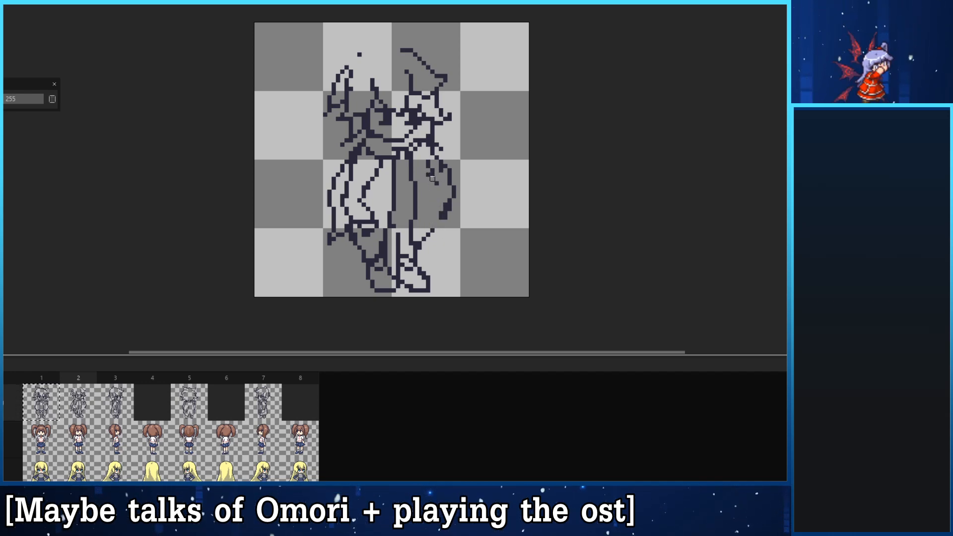
pyautogui.moveTo(463, 248); pyautogui.dragTo(420, 149)
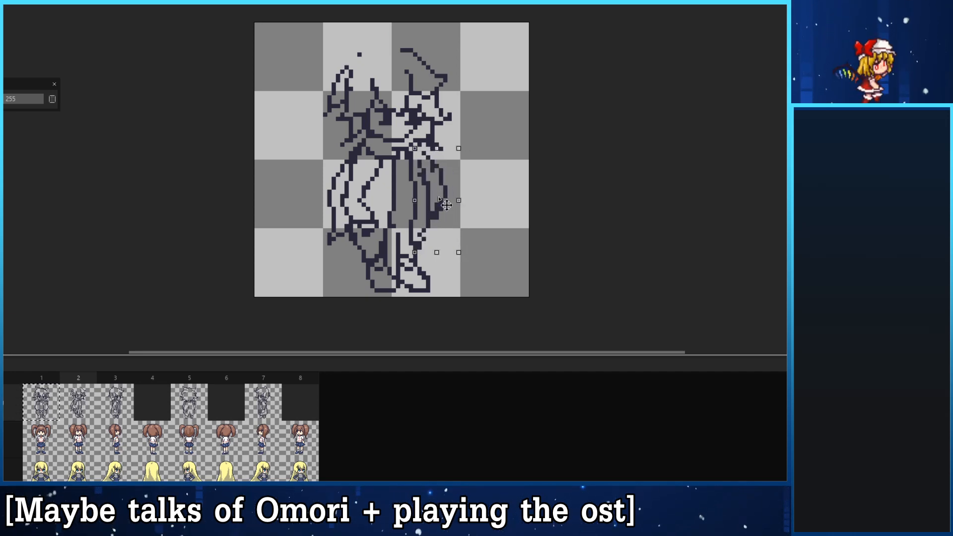
pyautogui.click(568, 259)
pyautogui.press('b')
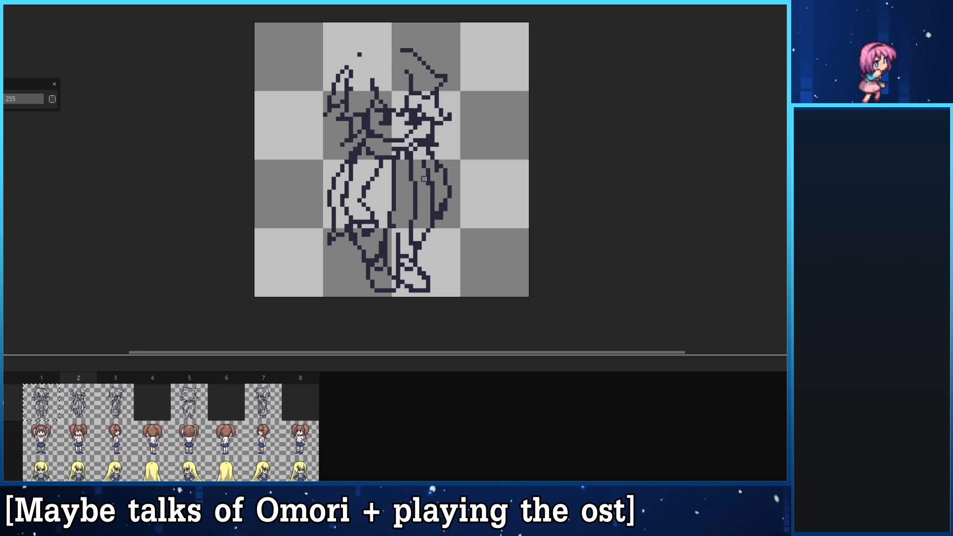
pyautogui.press('e')
pyautogui.moveTo(450, 186)
pyautogui.mouseDown()
pyautogui.moveTo(437, 215)
pyautogui.moveTo(450, 178)
pyautogui.mouseUp()
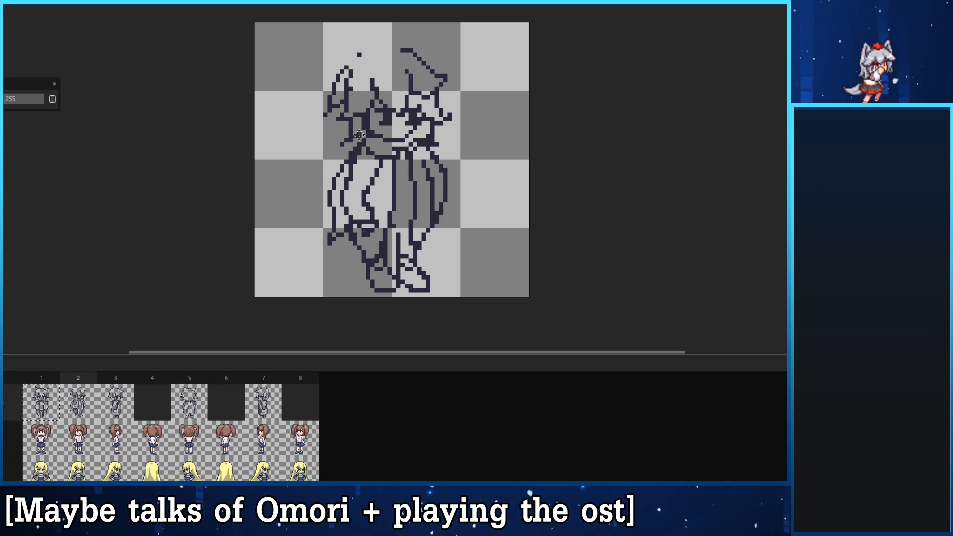
# - Check the front view in frame 1 and draw the shirt's bottom hem between the coat's front edges in frame 2
pyautogui.moveTo(381, 234); pyautogui.dragTo(356, 239)
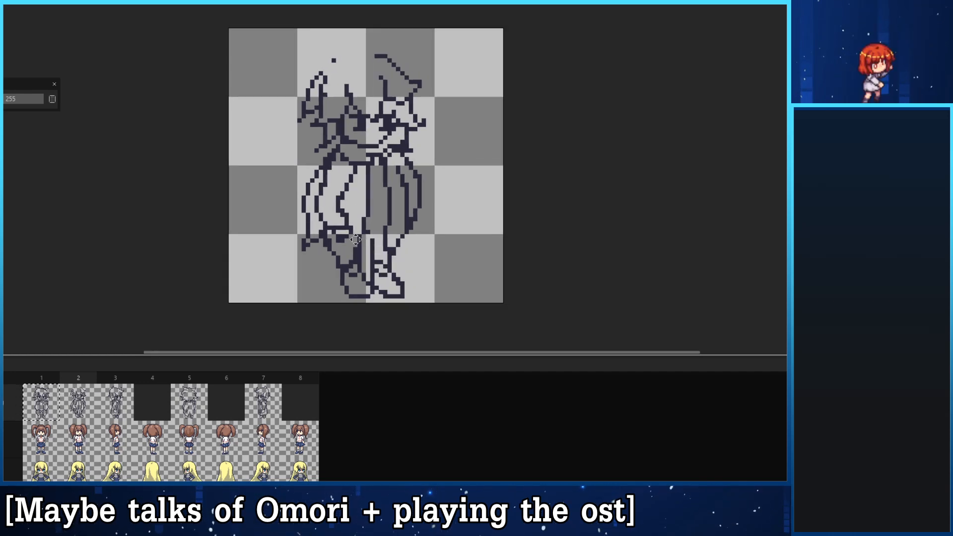
pyautogui.moveTo(318, 150); pyautogui.dragTo(330, 150)
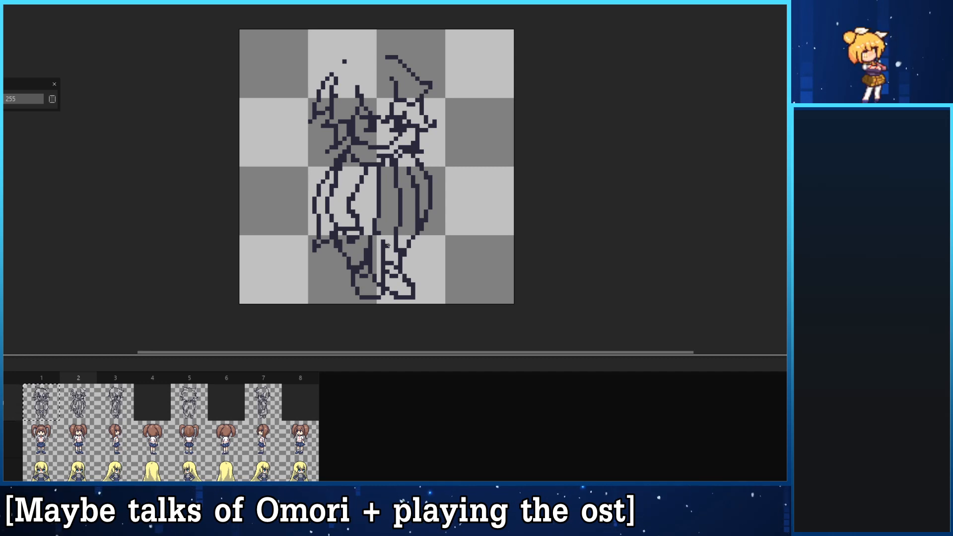
pyautogui.click(44, 411)
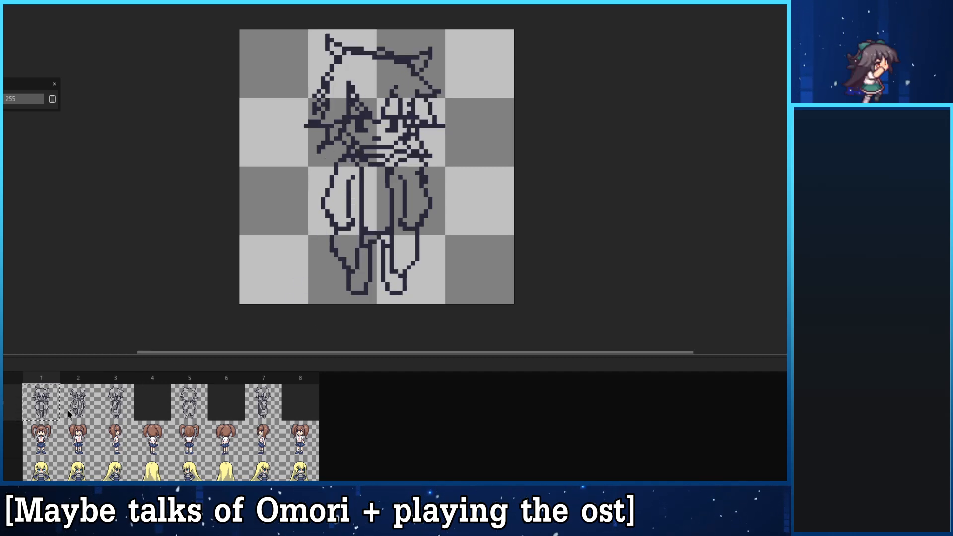
pyautogui.click(71, 413)
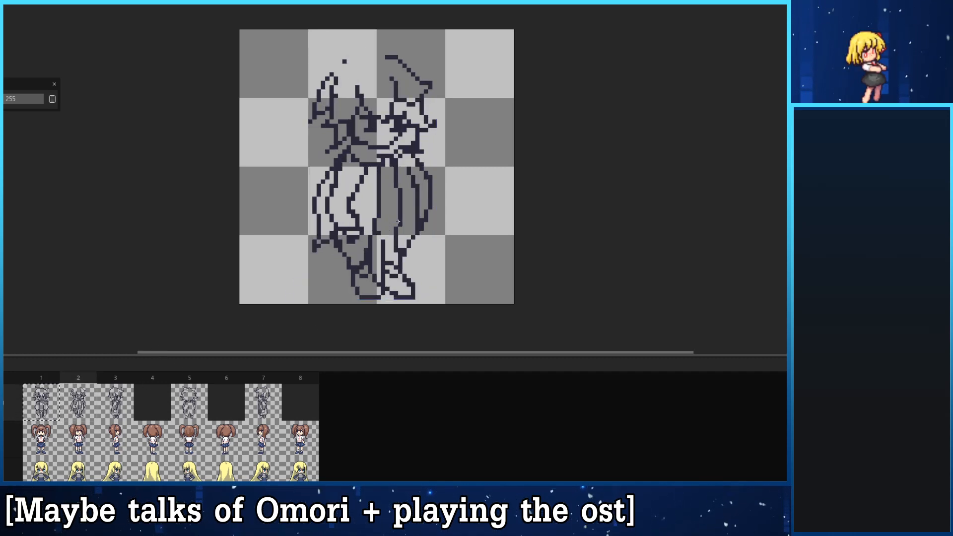
pyautogui.hotkey('ctrl', 'z')
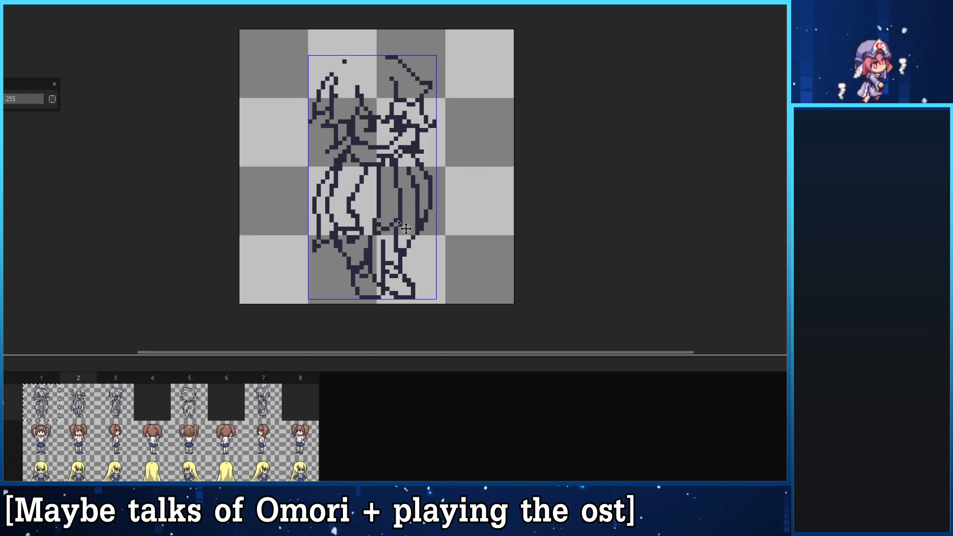
pyautogui.moveTo(381, 231)
pyautogui.mouseDown()
pyautogui.moveTo(354, 228)
pyautogui.moveTo(399, 222)
pyautogui.moveTo(398, 224)
pyautogui.mouseUp()
pyautogui.hotkey('ctrl', 'z')
pyautogui.hotkey('ctrl', 'z')
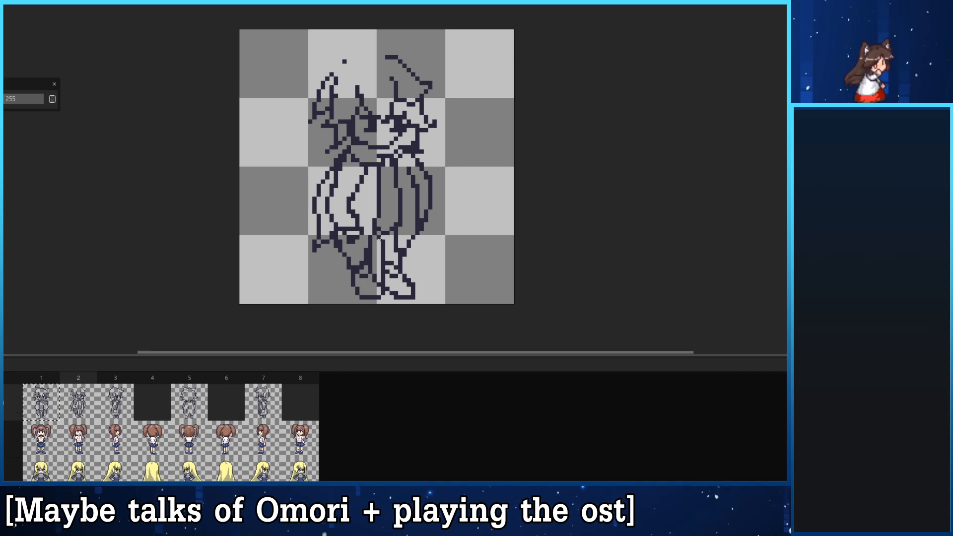
# - Compare frame 2 with the front view in frame 1 and touch up the lines below the shirt hem
pyautogui.click(48, 410)
pyautogui.click(72, 406)
pyautogui.click(52, 408)
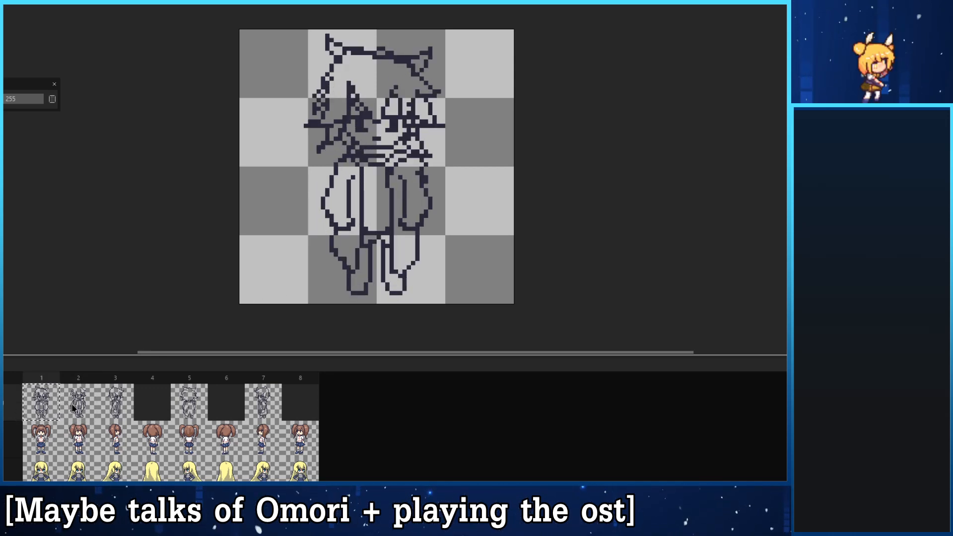
pyautogui.click(78, 408)
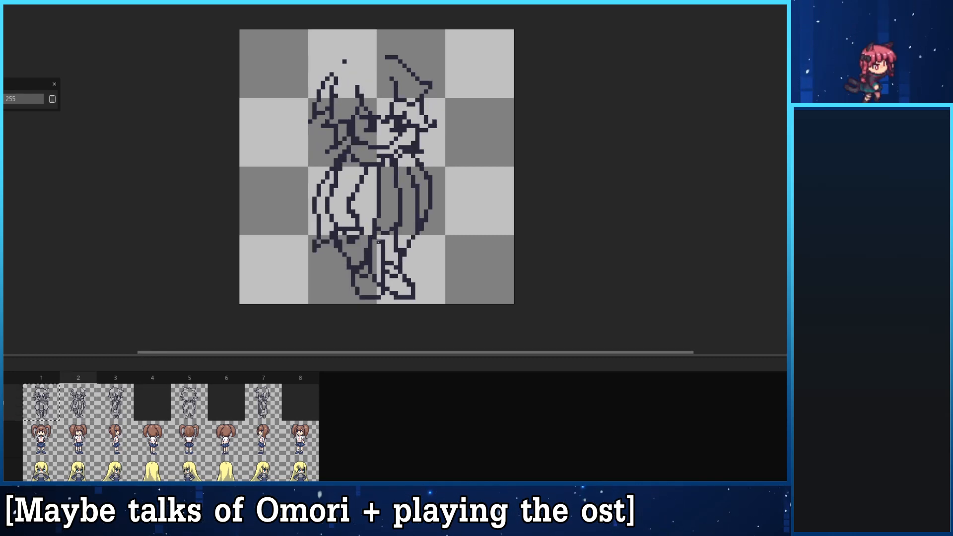
pyautogui.hotkey('ctrl', 'z')
pyautogui.moveTo(378, 241); pyautogui.dragTo(400, 246)
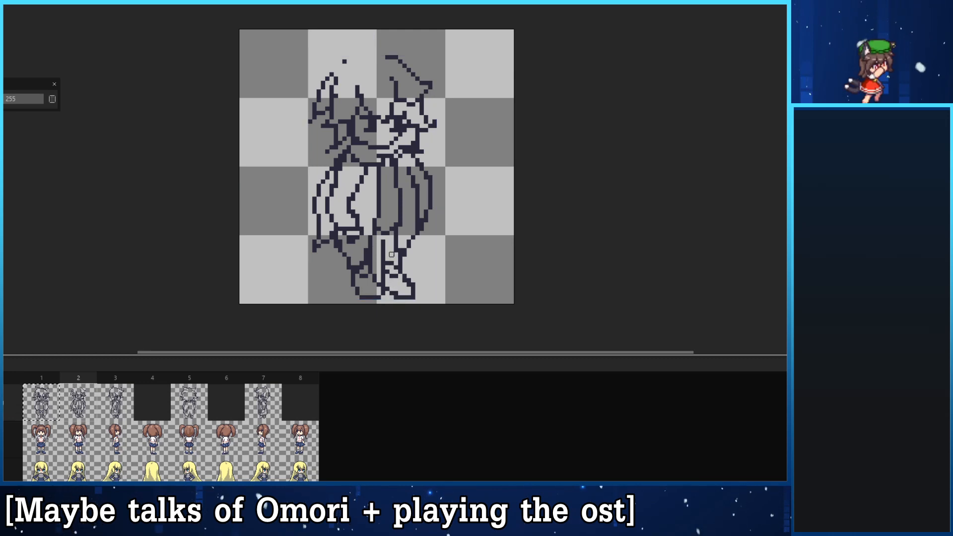
# - Look over the sketches in frames 1, 3 and 5 for comparison
pyautogui.click(49, 410)
pyautogui.click(118, 408)
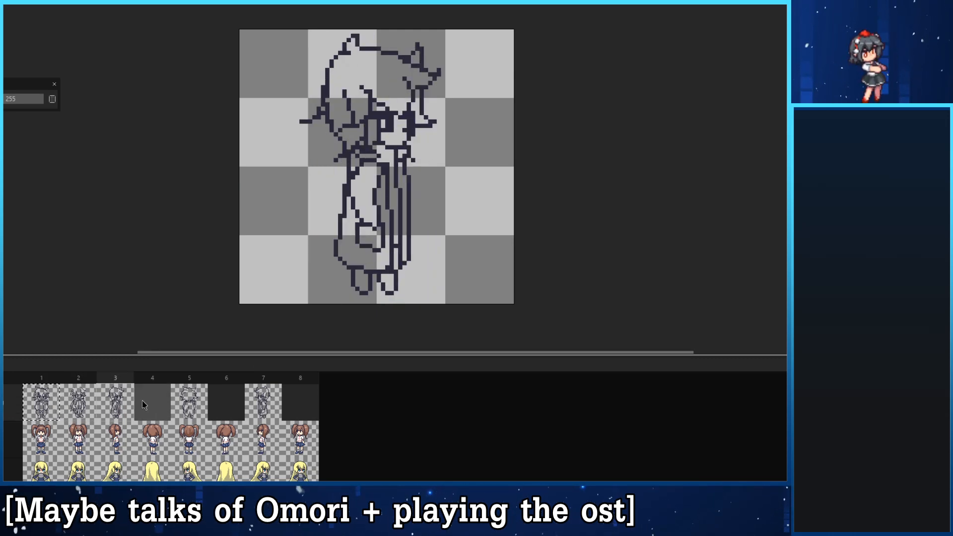
pyautogui.click(190, 405)
pyautogui.click(48, 410)
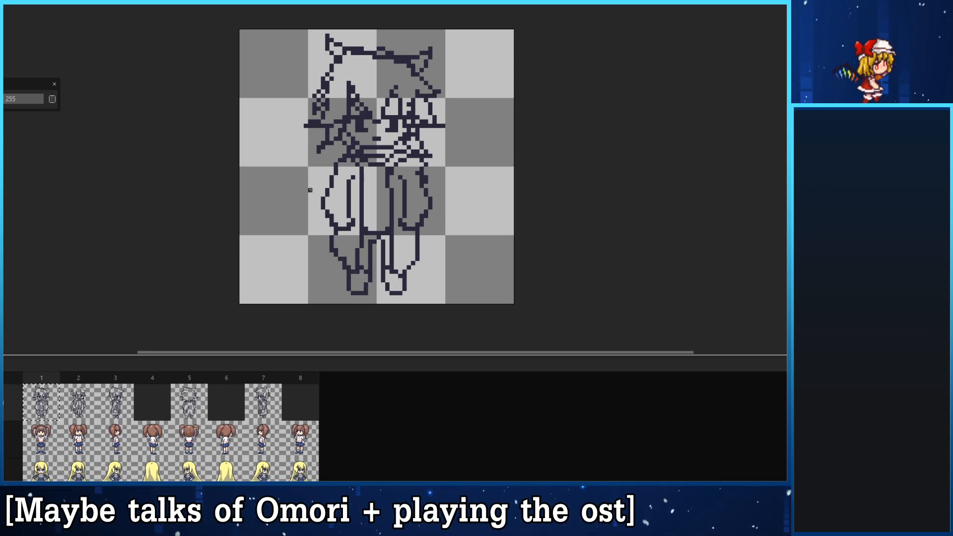
# - Compare frames 2 and 3, and draw the top outline of the head with both cat ears in frame 2
pyautogui.click(72, 406)
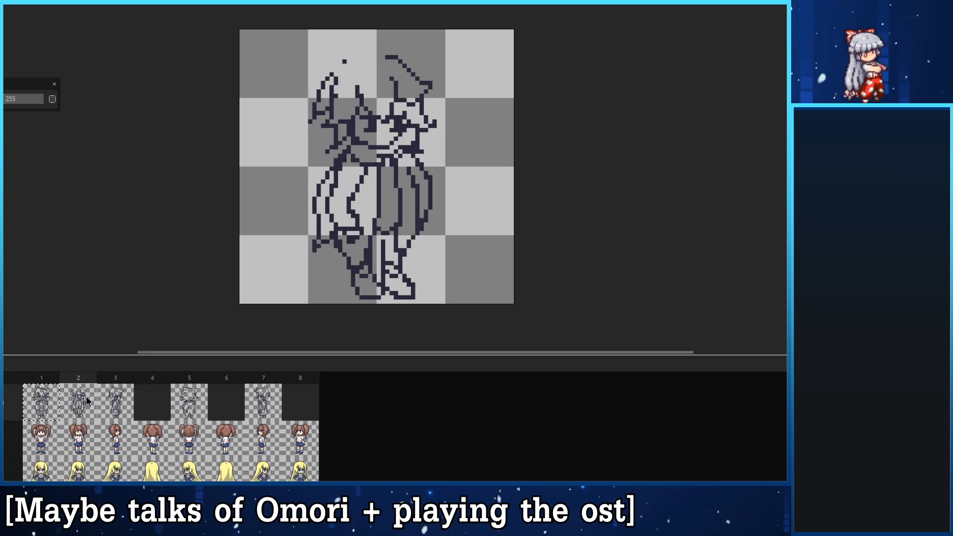
pyautogui.click(112, 400)
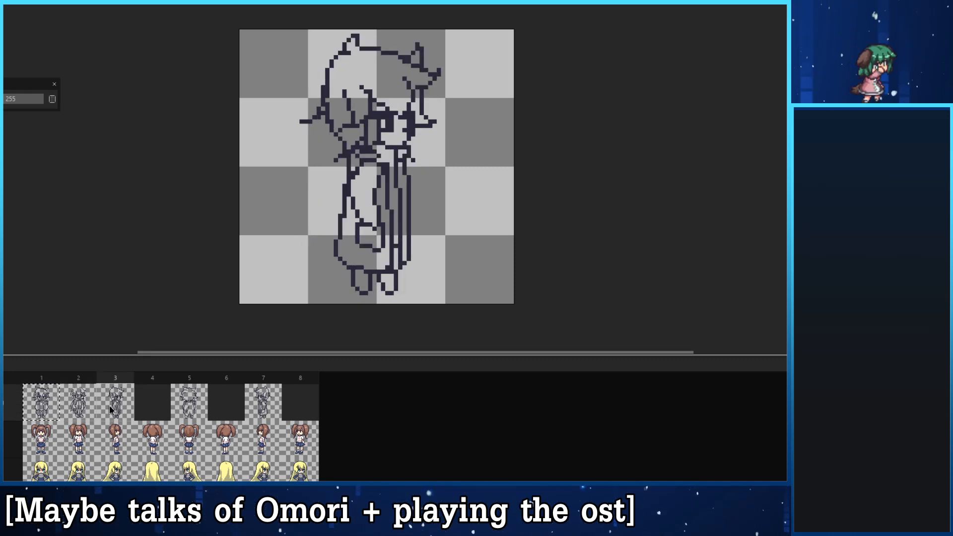
pyautogui.click(93, 401)
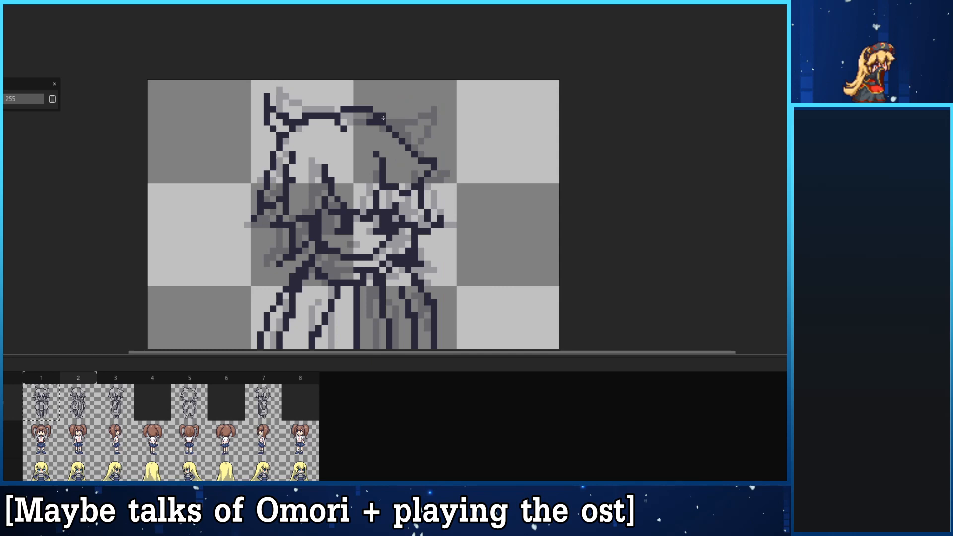
pyautogui.moveTo(390, 122)
pyautogui.mouseDown()
pyautogui.moveTo(409, 98)
pyautogui.moveTo(409, 142)
pyautogui.mouseUp()
pyautogui.hotkey('ctrl', 'z')
pyautogui.moveTo(410, 98); pyautogui.dragTo(407, 141)
pyautogui.hotkey('ctrl', 'z')
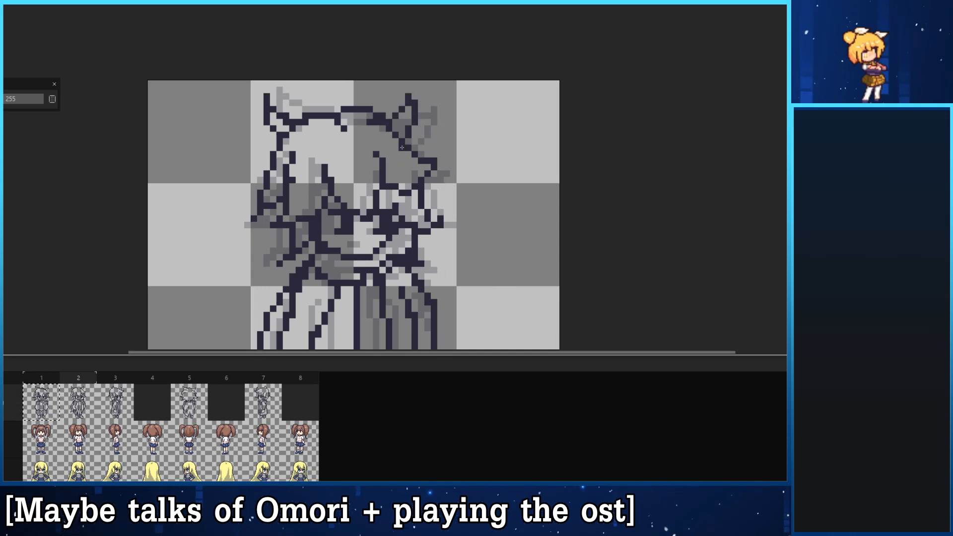
pyautogui.hotkey('ctrl', 'z')
pyautogui.moveTo(410, 99)
pyautogui.mouseDown()
pyautogui.moveTo(403, 145)
pyautogui.moveTo(422, 133)
pyautogui.moveTo(405, 121)
pyautogui.moveTo(388, 77)
pyautogui.mouseUp()
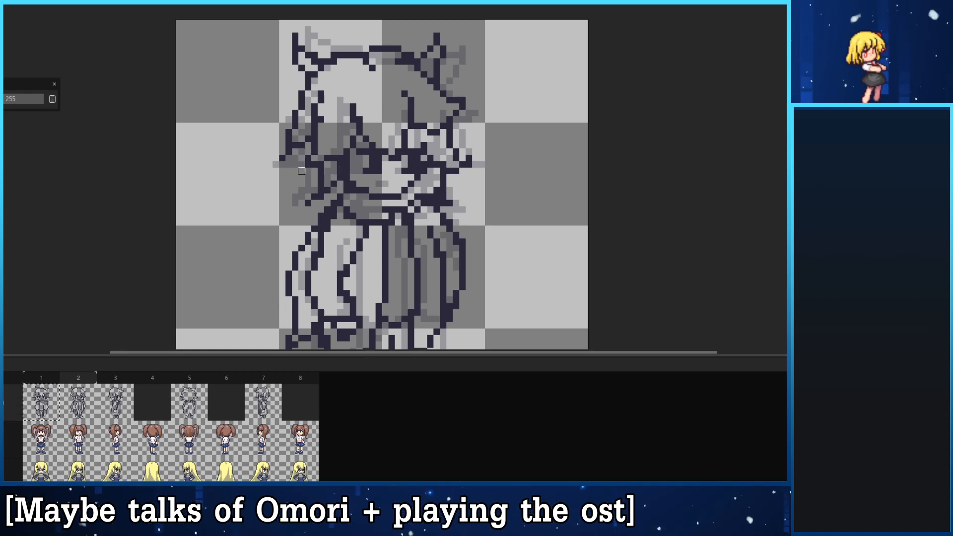
# - Rework the hair strands on the left side of the head and add a tuft line beside the left cheek
pyautogui.moveTo(319, 118); pyautogui.dragTo(295, 184)
pyautogui.hotkey('ctrl', 'z')
pyautogui.moveTo(315, 144)
pyautogui.mouseDown()
pyautogui.moveTo(292, 170)
pyautogui.moveTo(313, 169)
pyautogui.moveTo(333, 134)
pyautogui.moveTo(320, 145)
pyautogui.moveTo(315, 133)
pyautogui.moveTo(292, 172)
pyautogui.moveTo(325, 166)
pyautogui.moveTo(343, 131)
pyautogui.moveTo(321, 164)
pyautogui.mouseUp()
pyautogui.hotkey('ctrl', 'z')
pyautogui.hotkey('ctrl', 'z')
pyautogui.press('e')
pyautogui.press('b')
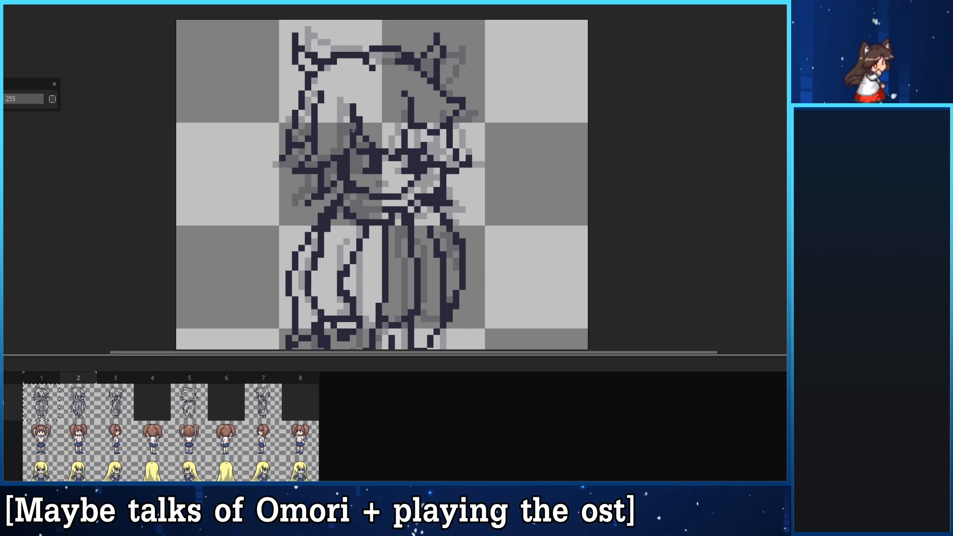
pyautogui.click(327, 170)
pyautogui.press('e')
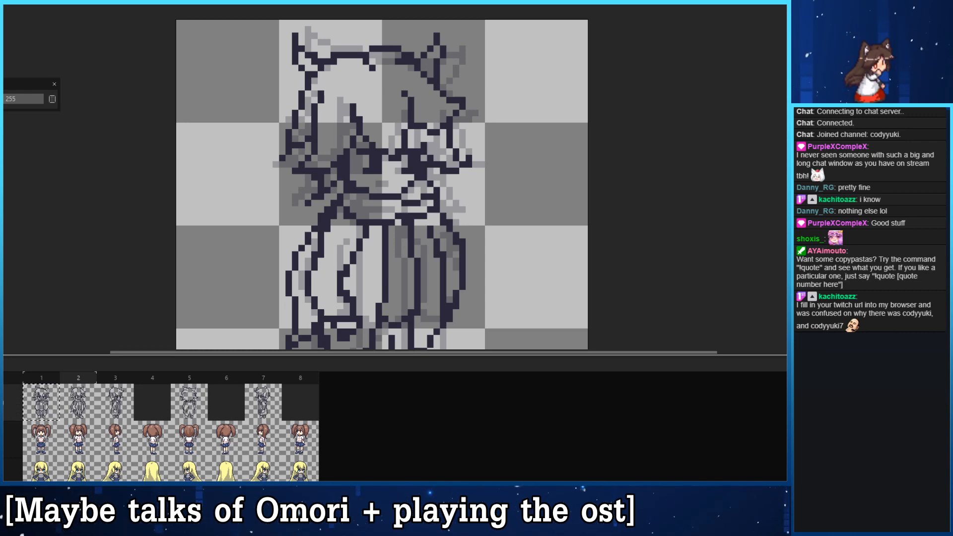
# - Clean up the collar and neck lines beneath the chin in frame 2
pyautogui.moveTo(343, 339)
pyautogui.mouseDown()
pyautogui.moveTo(338, 281)
pyautogui.moveTo(367, 274)
pyautogui.mouseUp()
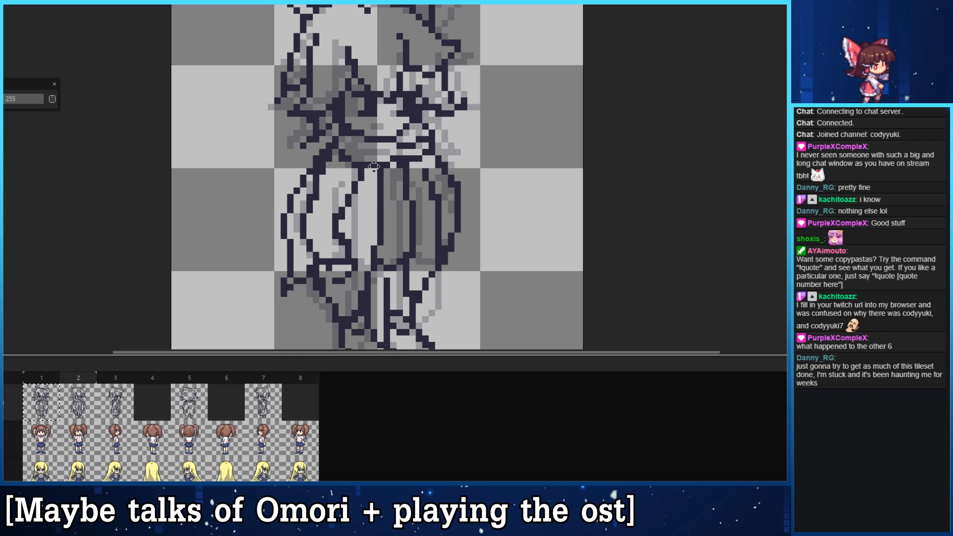
pyautogui.scroll(-1, 311, 178)
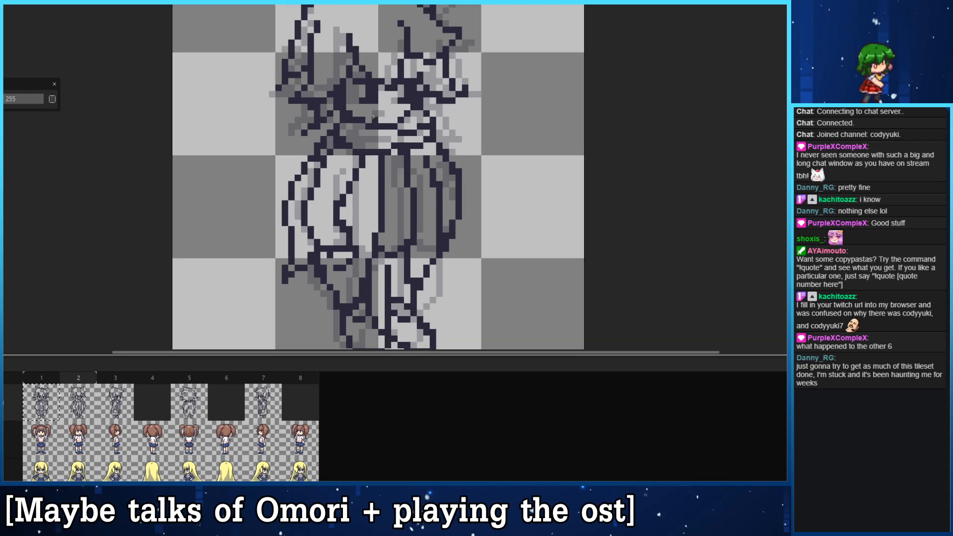
pyautogui.scroll(1, 344, 134)
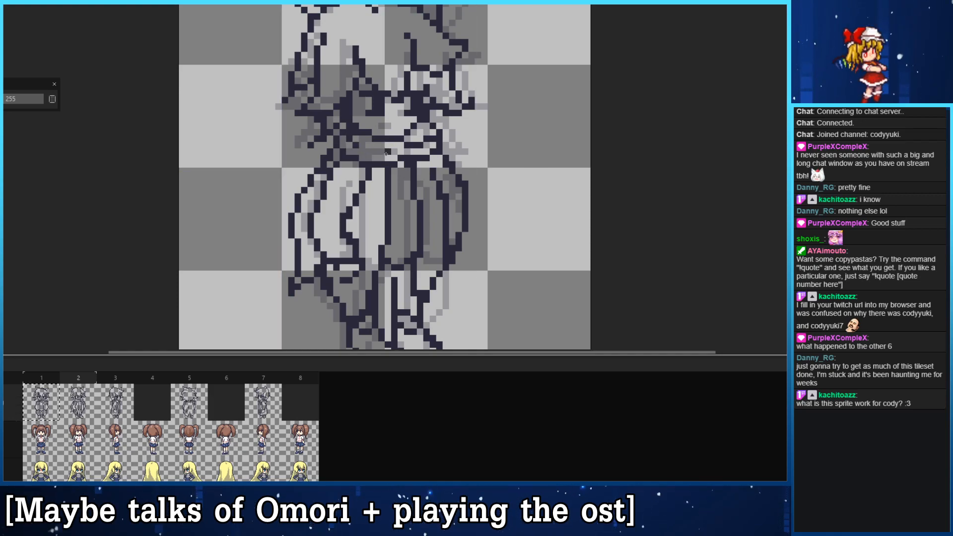
pyautogui.moveTo(350, 164)
pyautogui.mouseDown()
pyautogui.moveTo(313, 178)
pyautogui.moveTo(348, 181)
pyautogui.mouseUp()
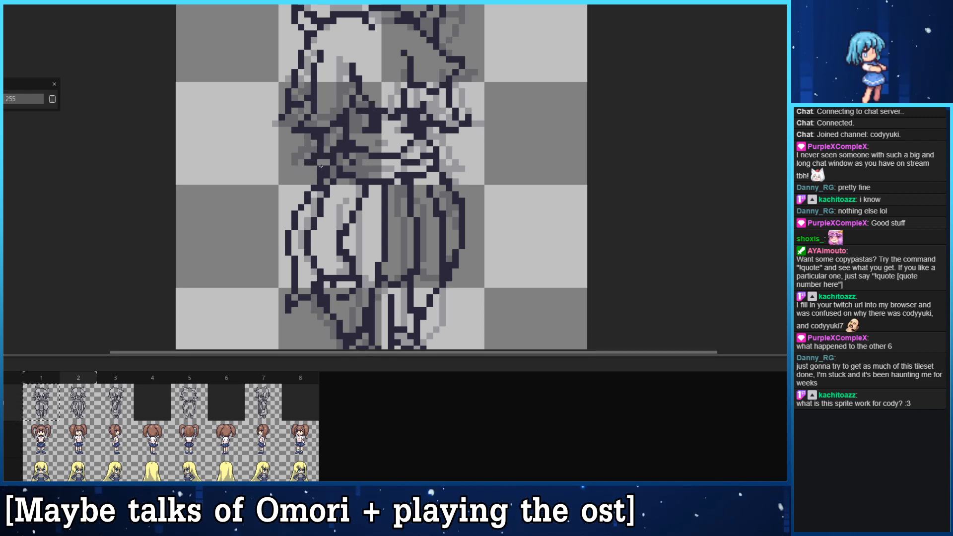
pyautogui.moveTo(333, 162); pyautogui.dragTo(296, 181)
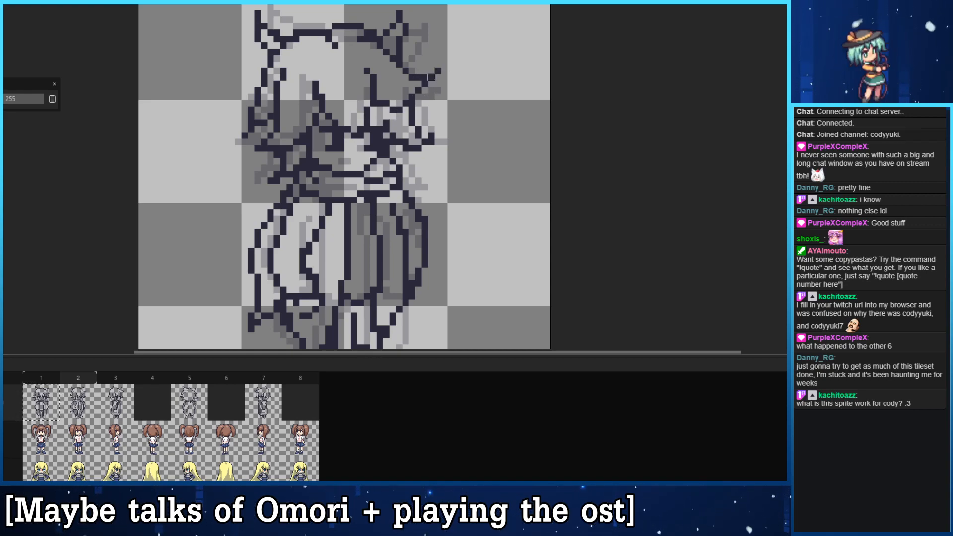
# - Flick the hair tip on the right side of the head outward and close the left ear's outer edge
pyautogui.moveTo(406, 129); pyautogui.dragTo(439, 73)
pyautogui.moveTo(349, 90); pyautogui.dragTo(348, 211)
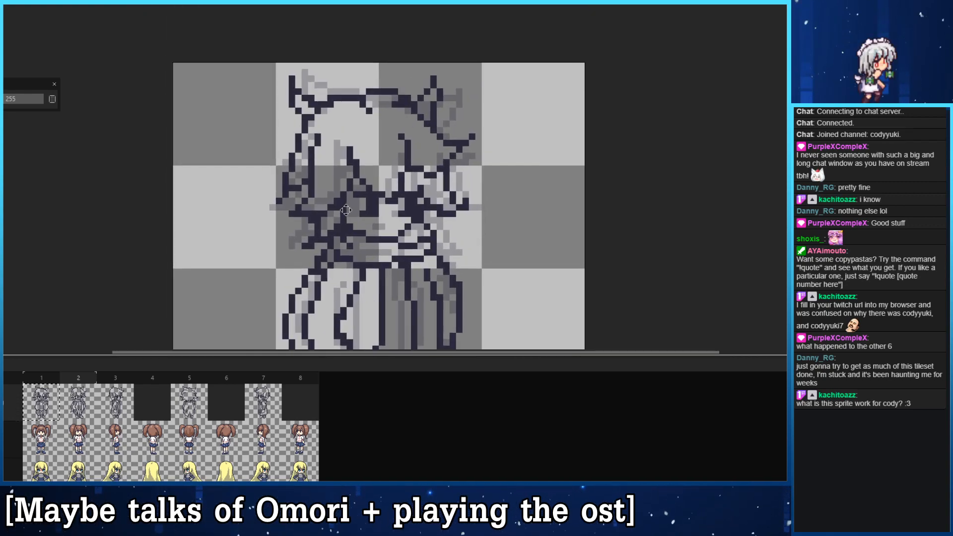
pyautogui.moveTo(297, 110)
pyautogui.mouseDown()
pyautogui.moveTo(291, 77)
pyautogui.moveTo(315, 97)
pyautogui.moveTo(290, 84)
pyautogui.moveTo(298, 135)
pyautogui.moveTo(305, 113)
pyautogui.moveTo(292, 92)
pyautogui.moveTo(298, 129)
pyautogui.mouseUp()
pyautogui.press('b')
pyautogui.hotkey('ctrl', 'z')
pyautogui.press('e')
pyautogui.moveTo(297, 85)
pyautogui.mouseDown()
pyautogui.moveTo(304, 97)
pyautogui.moveTo(291, 97)
pyautogui.moveTo(291, 123)
pyautogui.mouseUp()
pyautogui.press('b')
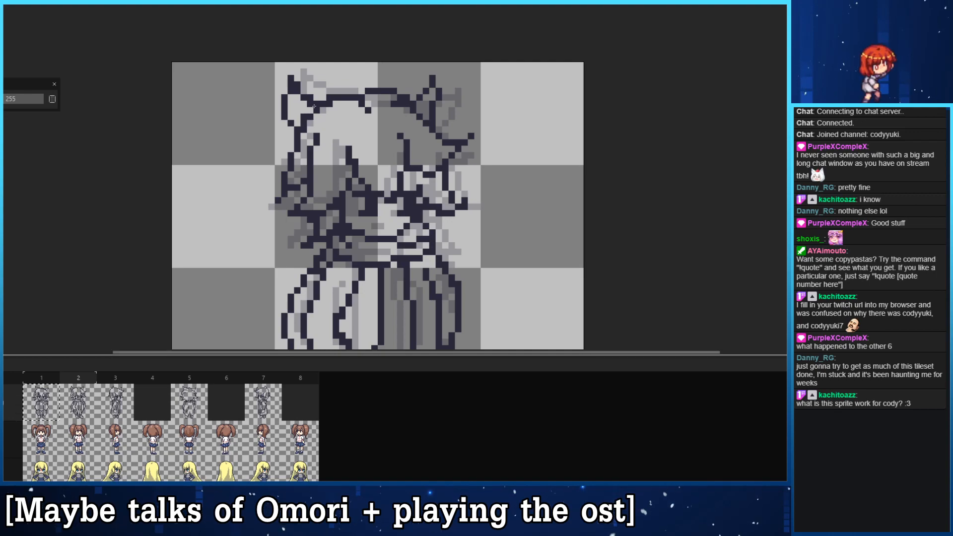
# - Look over the whole figure in frame 2 and touch up the right part of the collar
pyautogui.scroll(-3, 312, 122)
pyautogui.scroll(-3, 247, 119)
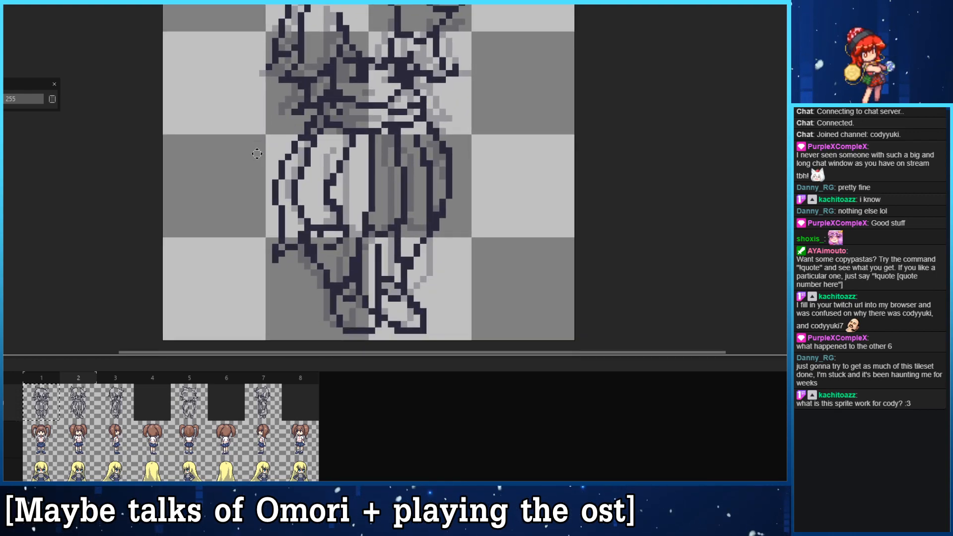
pyautogui.scroll(1, 258, 163)
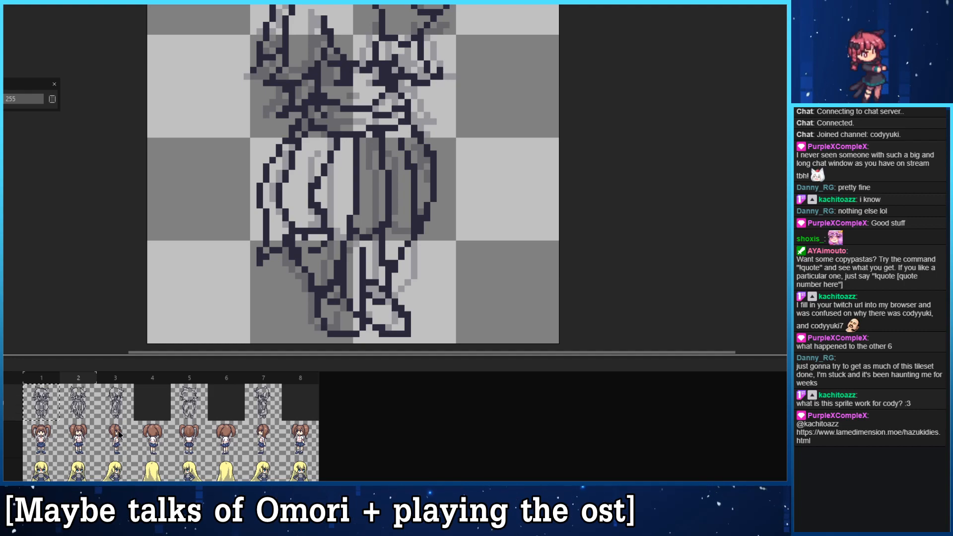
pyautogui.moveTo(326, 157); pyautogui.dragTo(370, 210)
pyautogui.moveTo(324, 267); pyautogui.dragTo(318, 224)
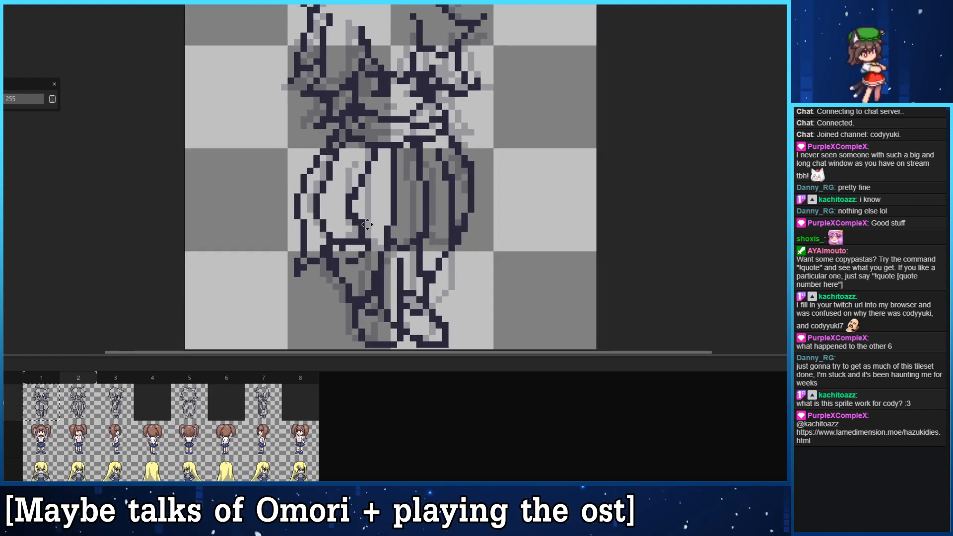
pyautogui.moveTo(409, 233); pyautogui.dragTo(382, 248)
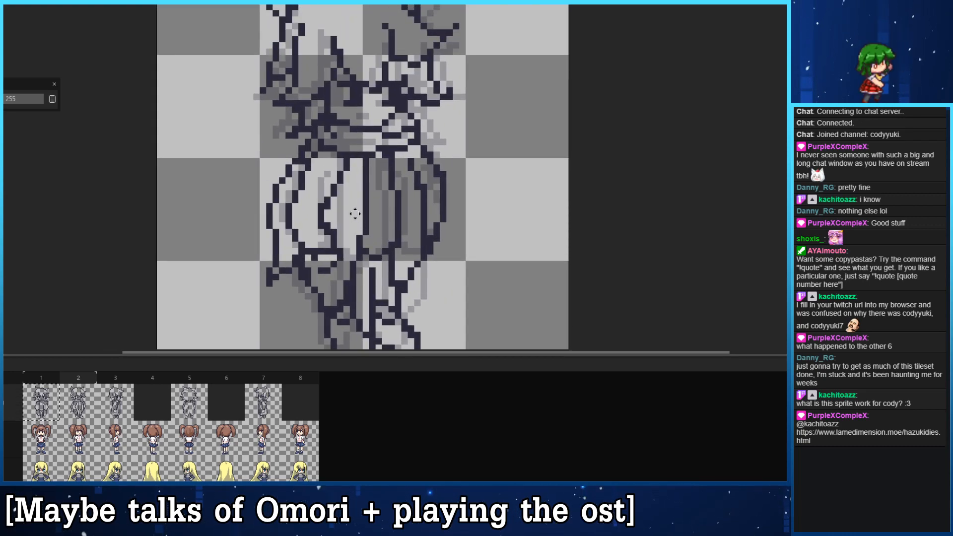
pyautogui.moveTo(381, 178); pyautogui.dragTo(370, 262)
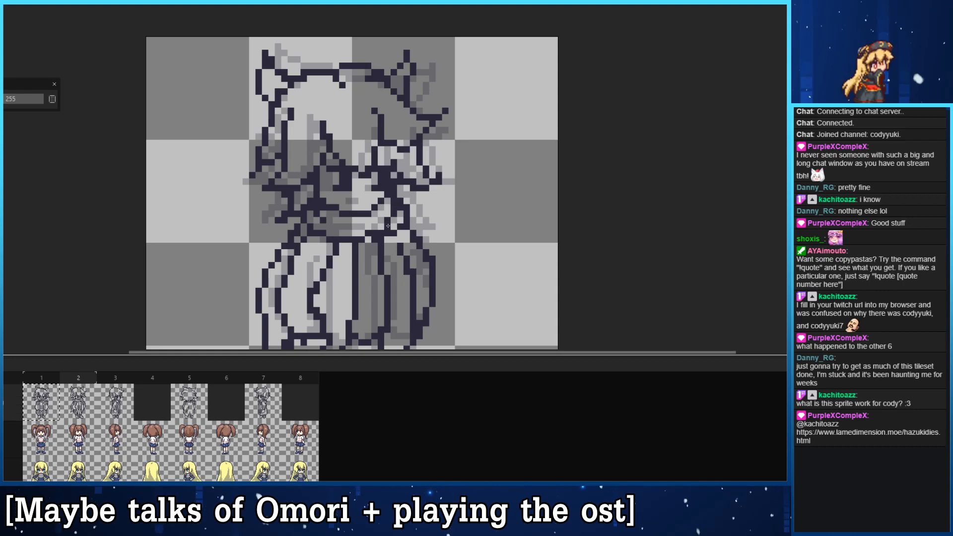
# - Turn off onion skinning and compare frame 2 with the front view in frame 1
pyautogui.scroll(-1, 343, 225)
pyautogui.click(153, 403)
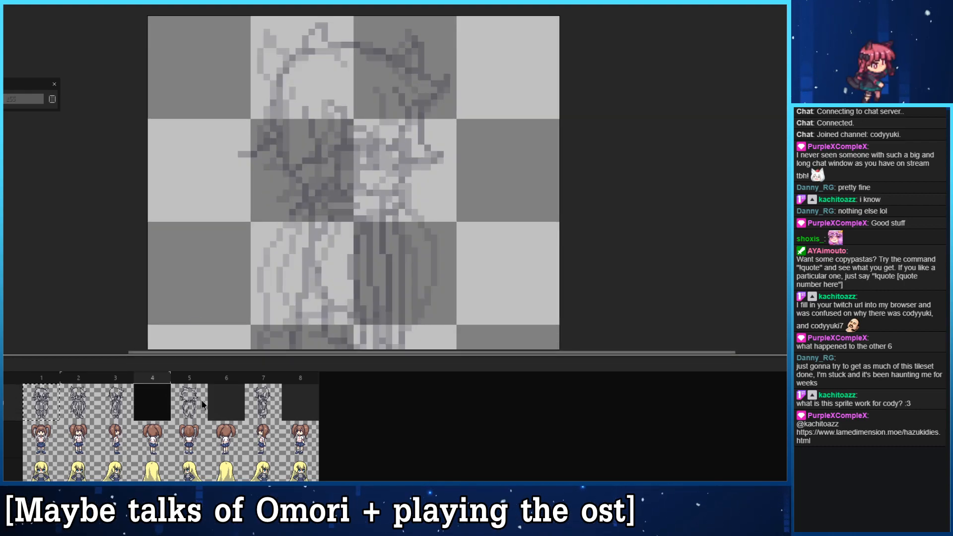
pyautogui.click(81, 405)
pyautogui.press('F3')
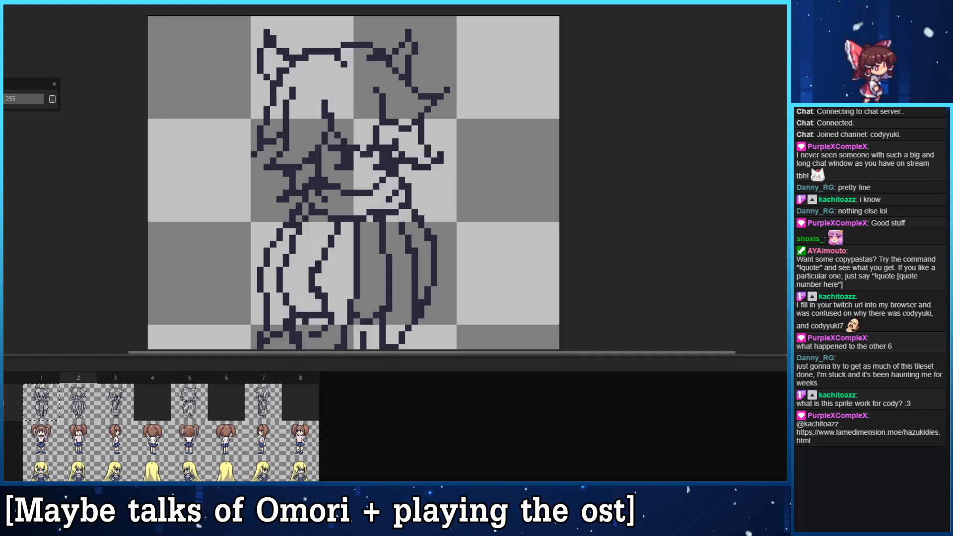
pyautogui.click(40, 399)
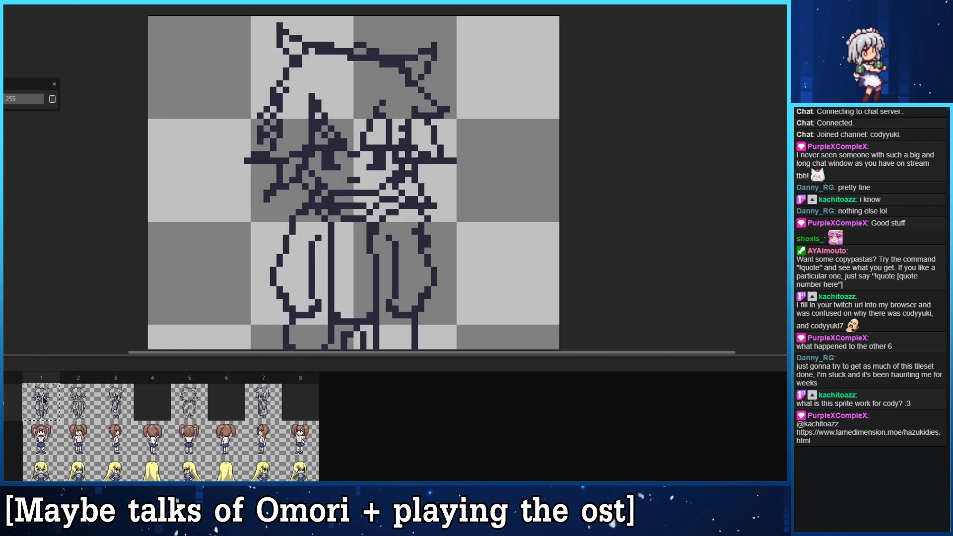
pyautogui.click(73, 407)
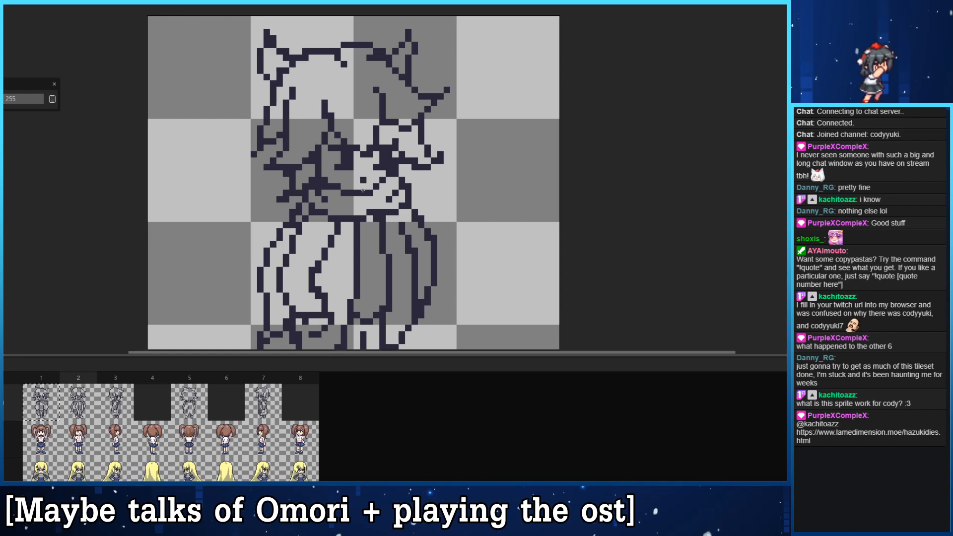
pyautogui.click(52, 408)
pyautogui.click(77, 403)
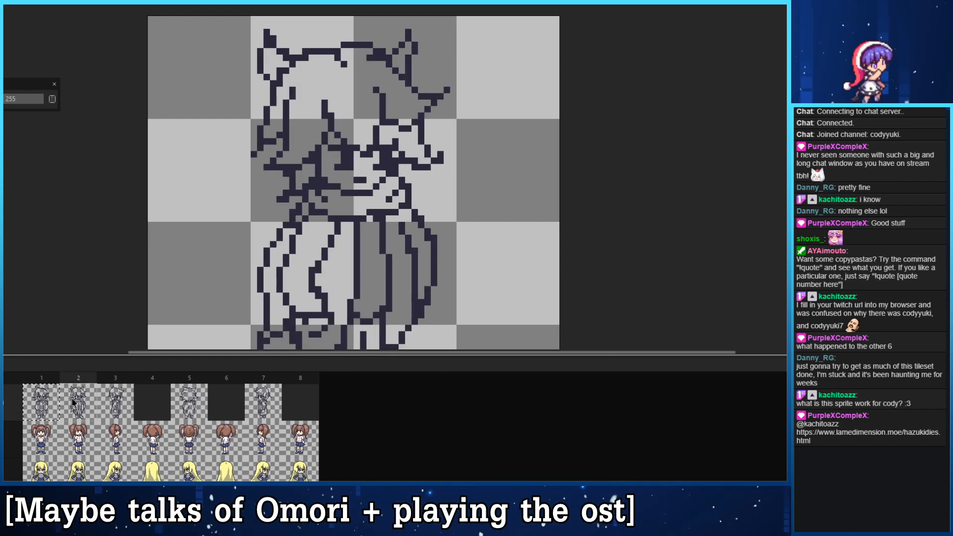
# - Rework the fringe line above the right eye and touch up the lines around that eye
pyautogui.click(389, 135)
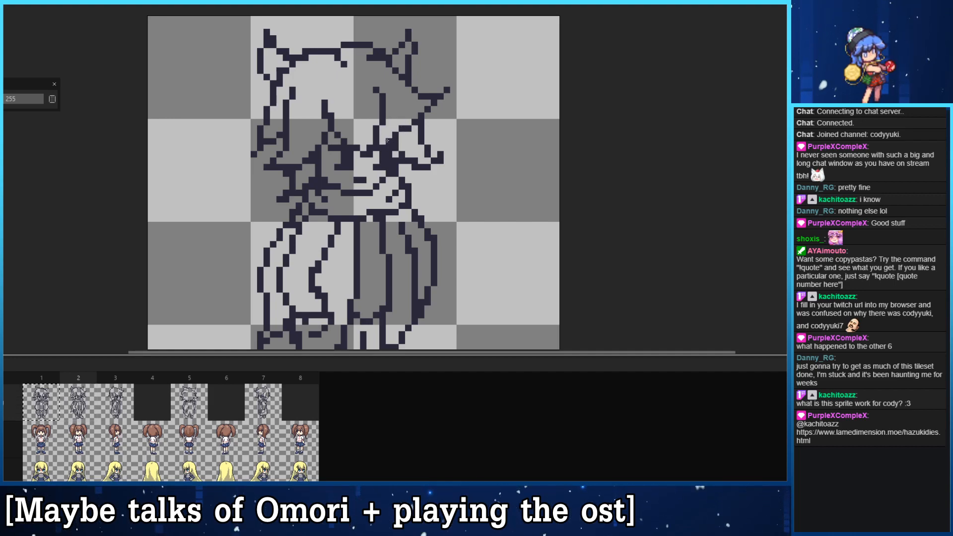
pyautogui.rightClick(408, 129)
pyautogui.moveTo(401, 135)
pyautogui.mouseDown()
pyautogui.moveTo(406, 125)
pyautogui.moveTo(395, 135)
pyautogui.mouseUp()
pyautogui.hotkey('ctrl', 'z')
pyautogui.hotkey('ctrl', 'z')
pyautogui.hotkey('ctrl', 'z')
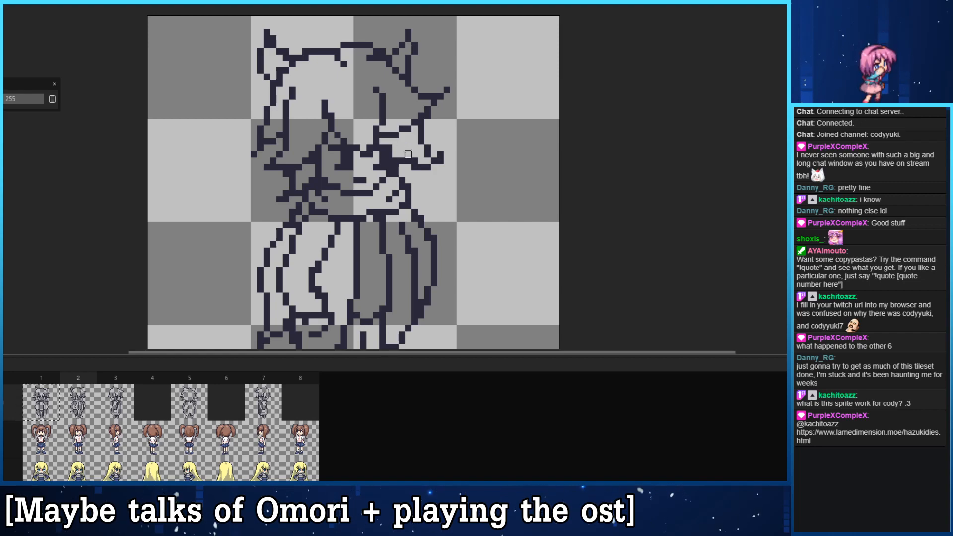
pyautogui.moveTo(396, 155); pyautogui.dragTo(408, 167)
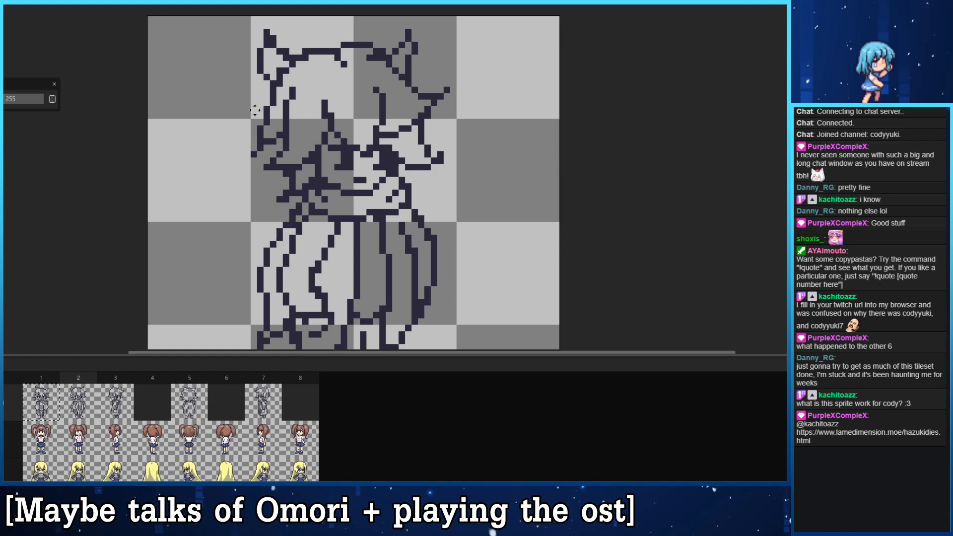
# - Redraw the outer hair on the left side of the head so it ends in a pointed tip sticking outward
pyautogui.moveTo(273, 145); pyautogui.dragTo(328, 143)
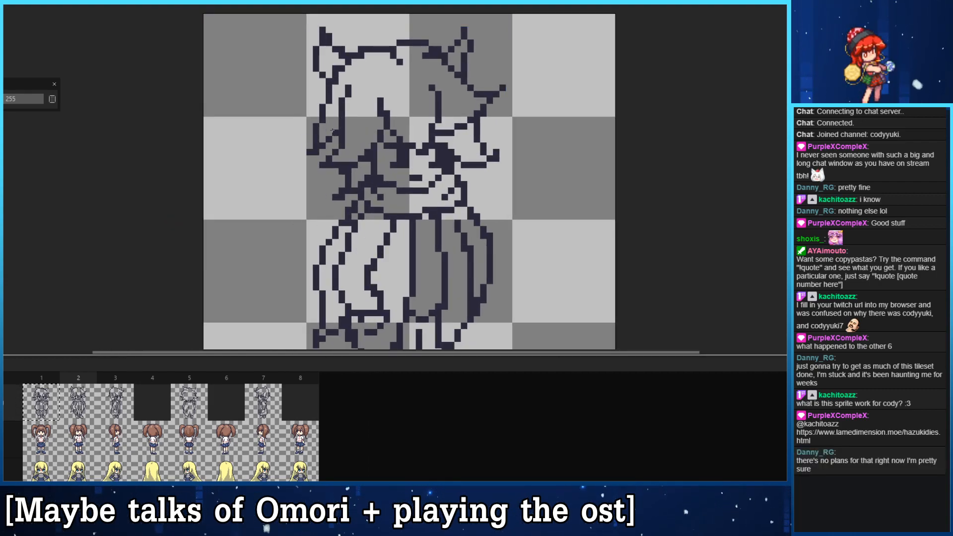
pyautogui.hotkey('ctrl', 'z')
pyautogui.moveTo(335, 133); pyautogui.dragTo(317, 146)
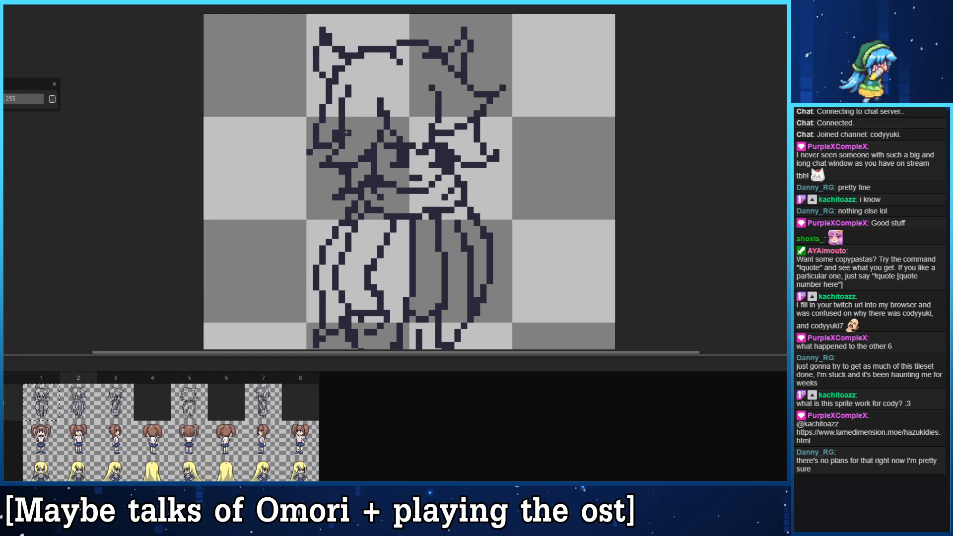
pyautogui.moveTo(328, 100)
pyautogui.mouseDown()
pyautogui.moveTo(325, 125)
pyautogui.moveTo(302, 148)
pyautogui.moveTo(343, 120)
pyautogui.moveTo(341, 107)
pyautogui.moveTo(310, 146)
pyautogui.mouseUp()
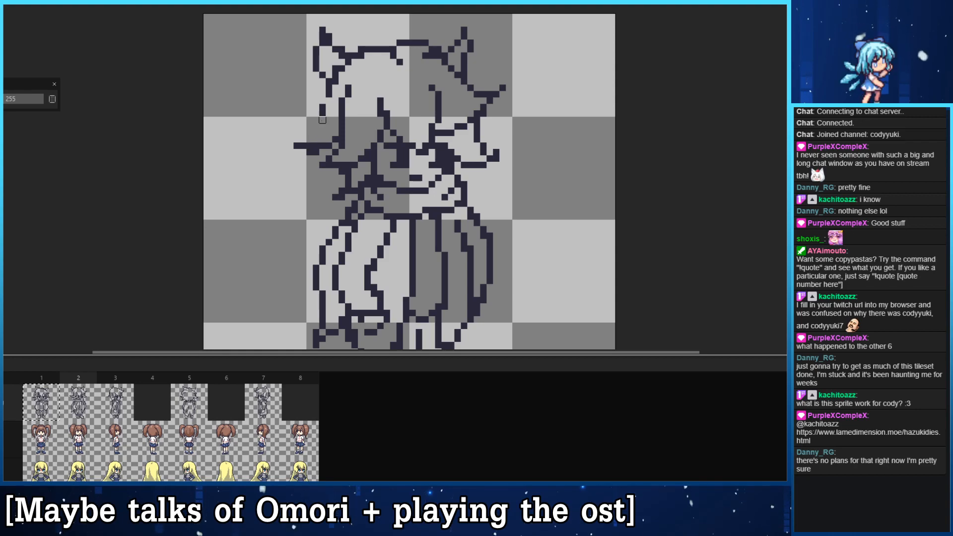
pyautogui.moveTo(327, 98)
pyautogui.mouseDown()
pyautogui.moveTo(298, 142)
pyautogui.moveTo(309, 158)
pyautogui.moveTo(315, 152)
pyautogui.moveTo(302, 139)
pyautogui.moveTo(290, 146)
pyautogui.moveTo(303, 132)
pyautogui.moveTo(309, 139)
pyautogui.moveTo(290, 139)
pyautogui.moveTo(304, 152)
pyautogui.moveTo(332, 146)
pyautogui.moveTo(295, 96)
pyautogui.moveTo(320, 127)
pyautogui.moveTo(307, 129)
pyautogui.moveTo(296, 182)
pyautogui.mouseUp()
pyautogui.hotkey('ctrl', 'z')
pyautogui.moveTo(308, 129)
pyautogui.mouseDown()
pyautogui.moveTo(301, 184)
pyautogui.moveTo(289, 169)
pyautogui.moveTo(282, 175)
pyautogui.moveTo(295, 182)
pyautogui.moveTo(347, 142)
pyautogui.moveTo(320, 162)
pyautogui.mouseUp()
pyautogui.hotkey('ctrl', 'z')
pyautogui.hotkey('ctrl', 'z')
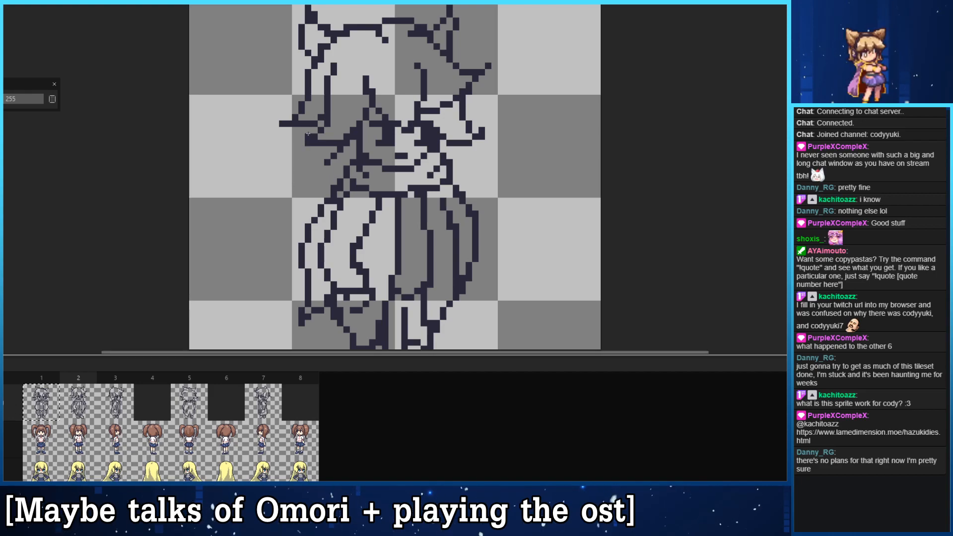
# - Extend the lower hair tuft outward beside the left cheek and compare frame 2 with the front view in frame 1
pyautogui.moveTo(290, 156)
pyautogui.mouseDown()
pyautogui.moveTo(339, 144)
pyautogui.moveTo(335, 175)
pyautogui.mouseUp()
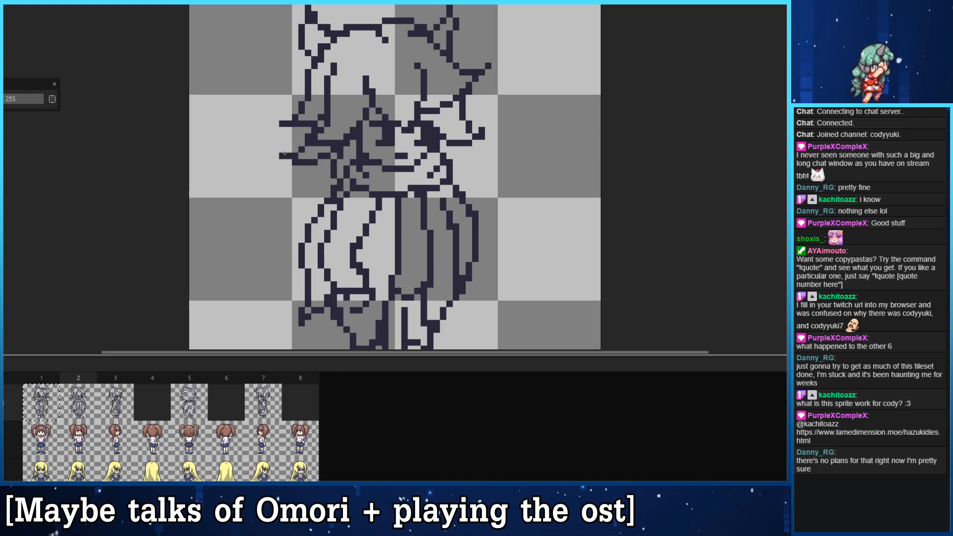
pyautogui.moveTo(307, 125); pyautogui.dragTo(281, 136)
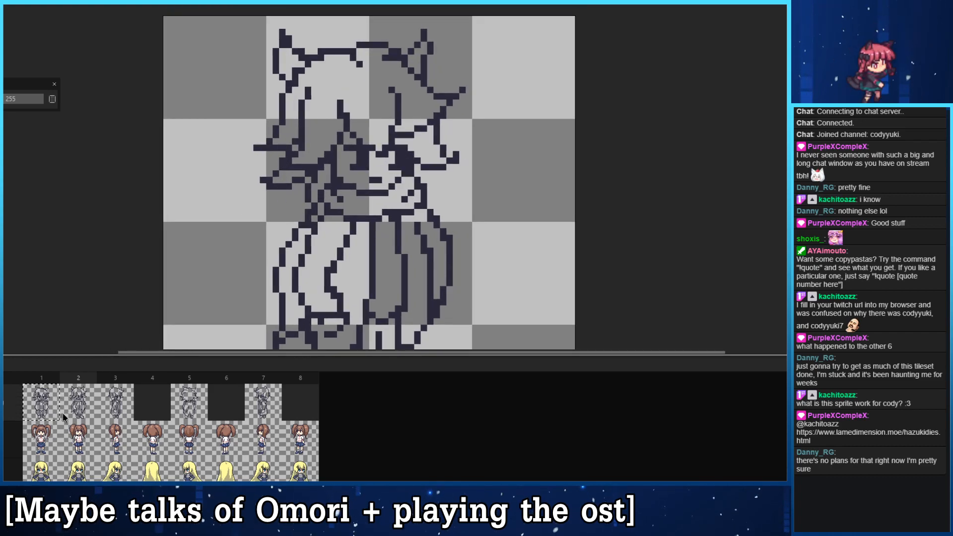
pyautogui.click(49, 410)
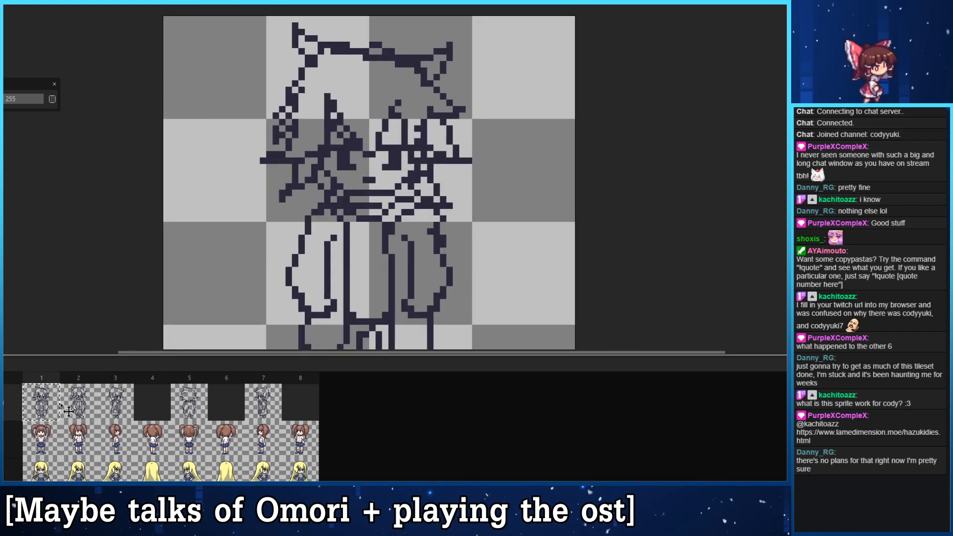
pyautogui.click(75, 408)
pyautogui.click(47, 400)
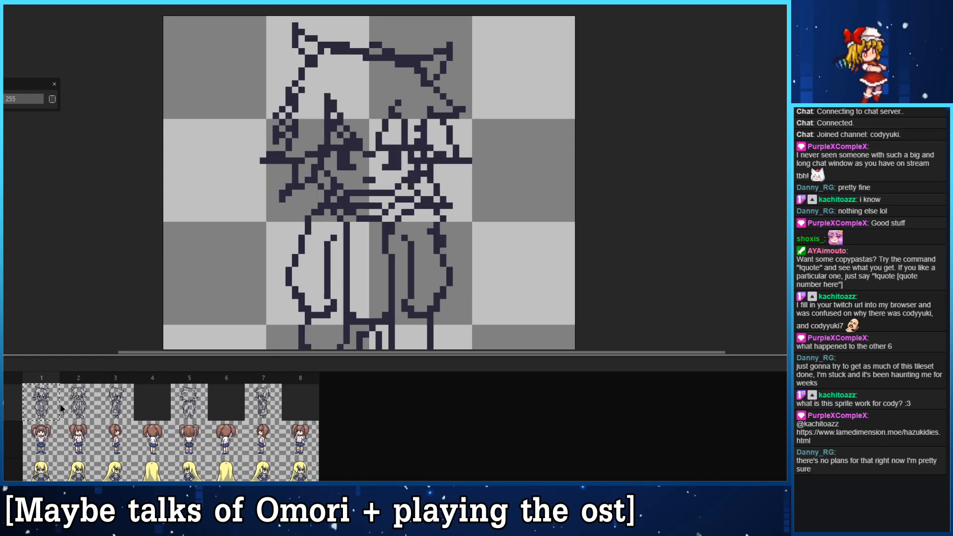
pyautogui.click(75, 401)
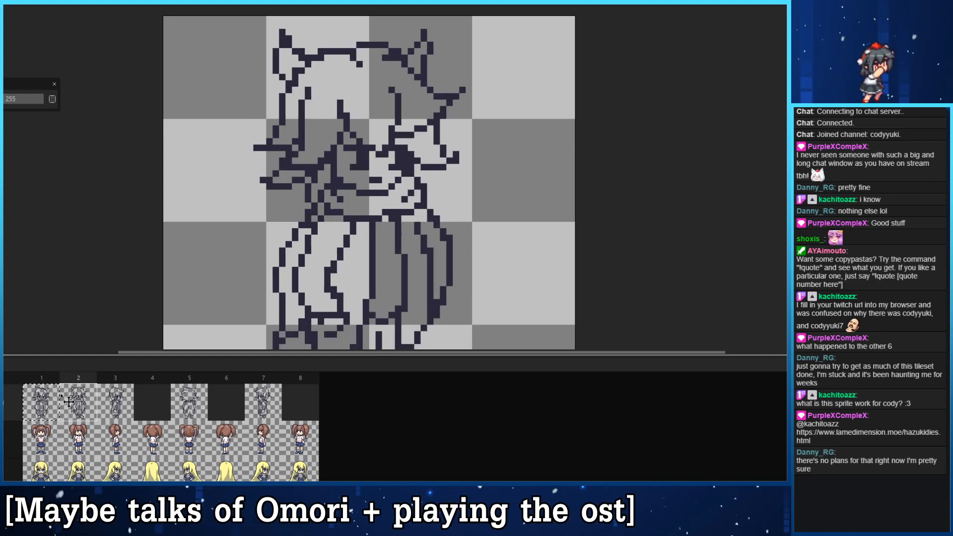
# - Copy frame 2's outline drawing into empty frame 4 and flip the copy horizontally
pyautogui.click(49, 405)
pyautogui.click(75, 407)
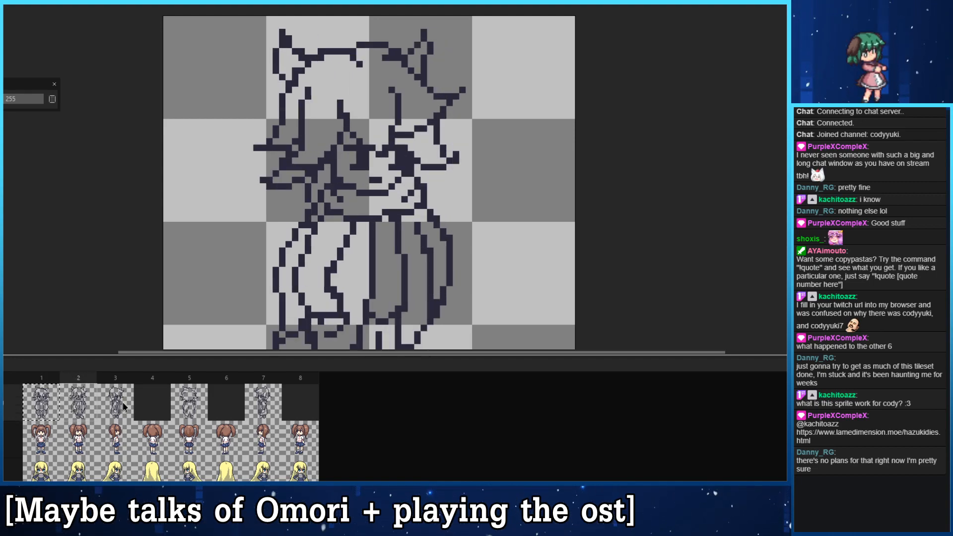
pyautogui.hotkey('ctrl', 'c')
pyautogui.click(143, 411)
pyautogui.hotkey('ctrl', 'v')
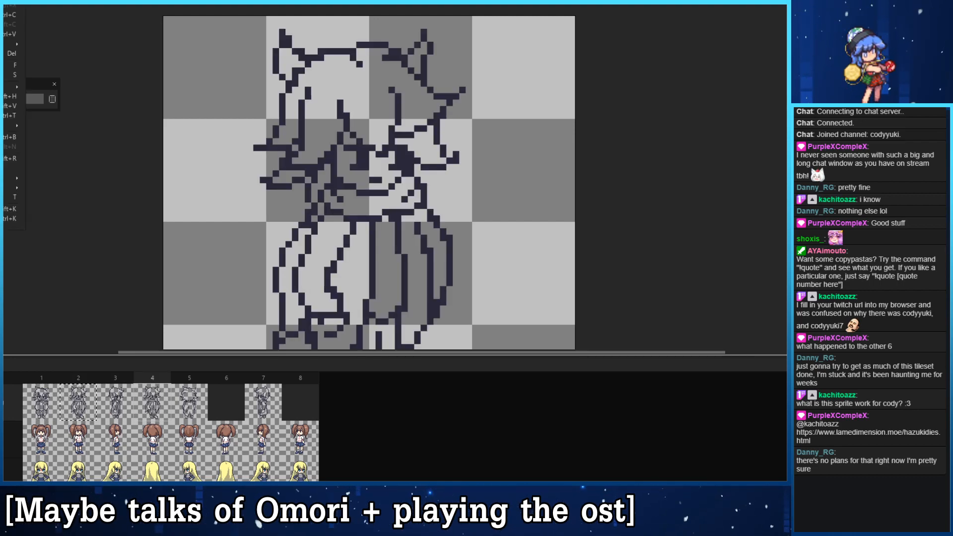
pyautogui.click(10, 96)
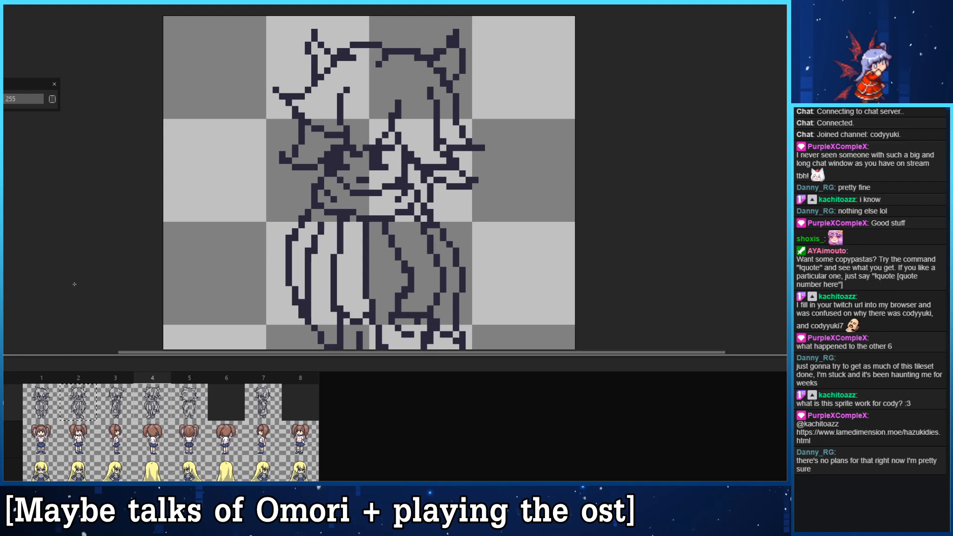
# - Compare the mirrored outline in frame 4 with the views in frames 1 to 3
pyautogui.press('Left')
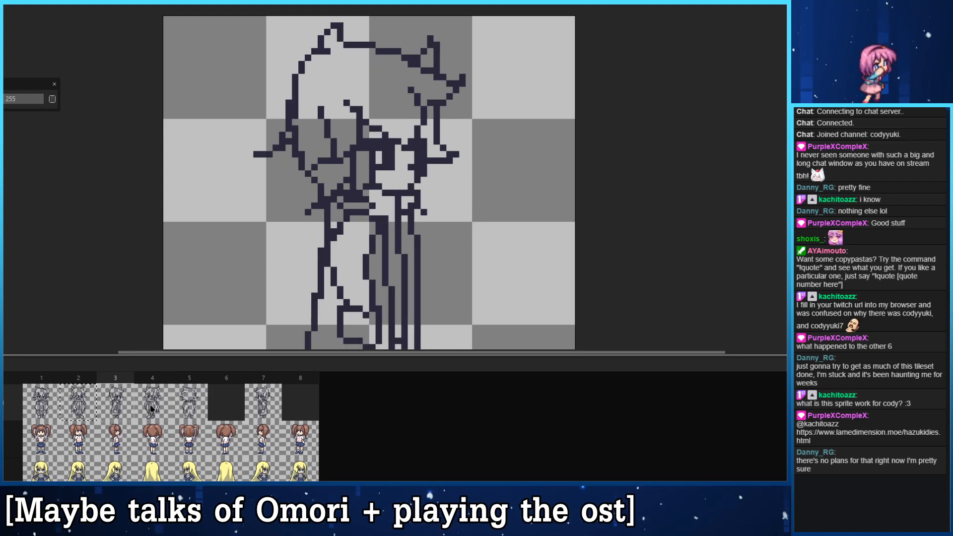
pyautogui.press('Right')
pyautogui.press('Left')
pyautogui.press('Left')
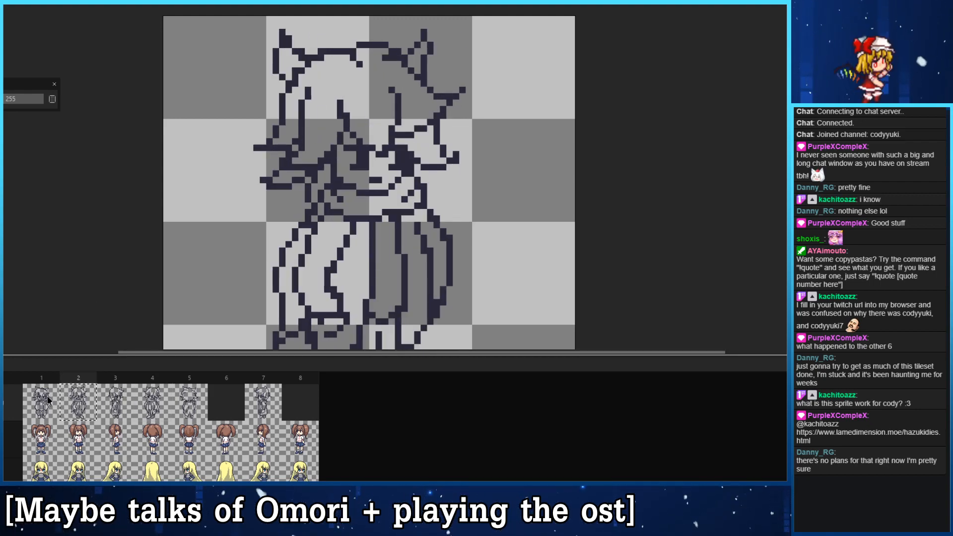
pyautogui.press('Left')
pyautogui.press('Right')
pyautogui.press('Right')
pyautogui.press('Right')
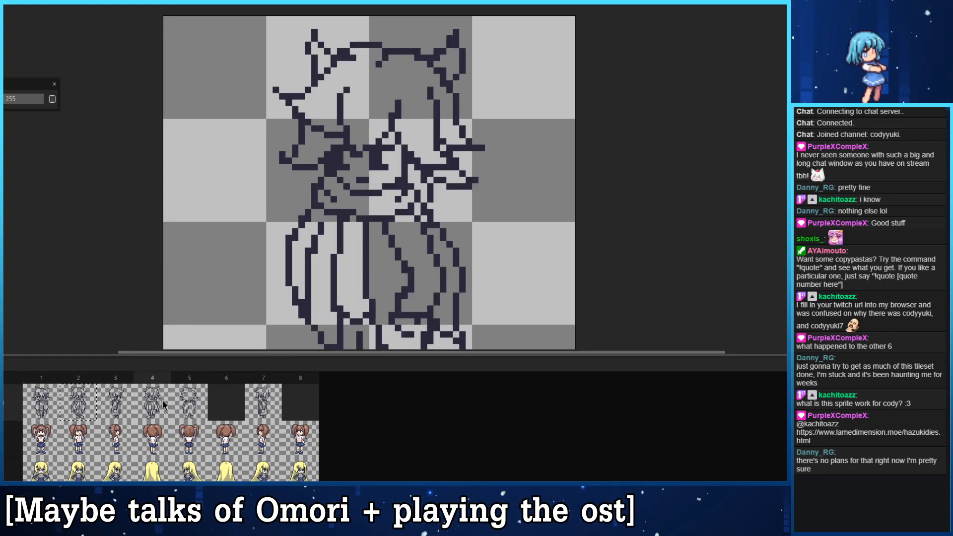
# - Move the mirrored outline from frame 4 to empty frame 6
pyautogui.click(240, 408)
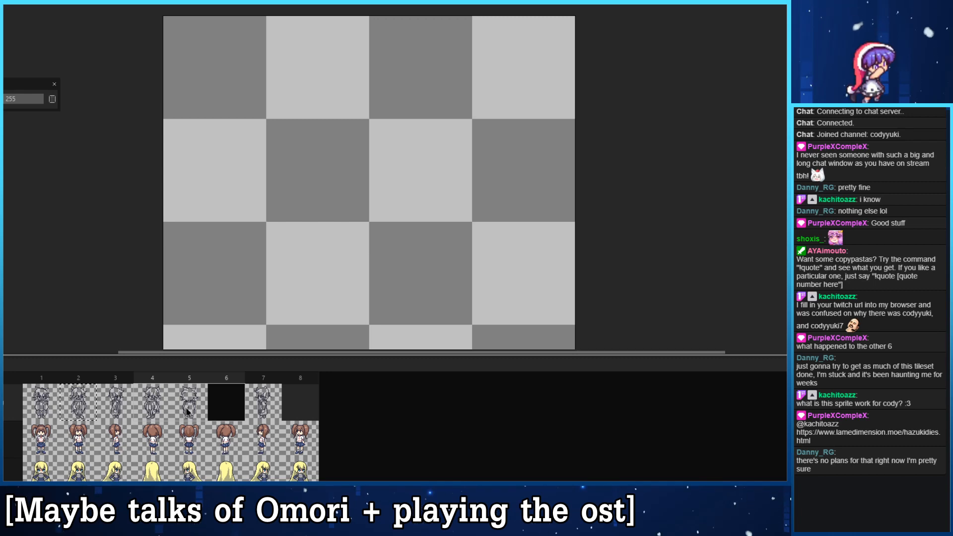
pyautogui.moveTo(158, 410); pyautogui.dragTo(234, 411)
pyautogui.moveTo(154, 407); pyautogui.dragTo(232, 402)
pyautogui.click(246, 420)
pyautogui.click(154, 403)
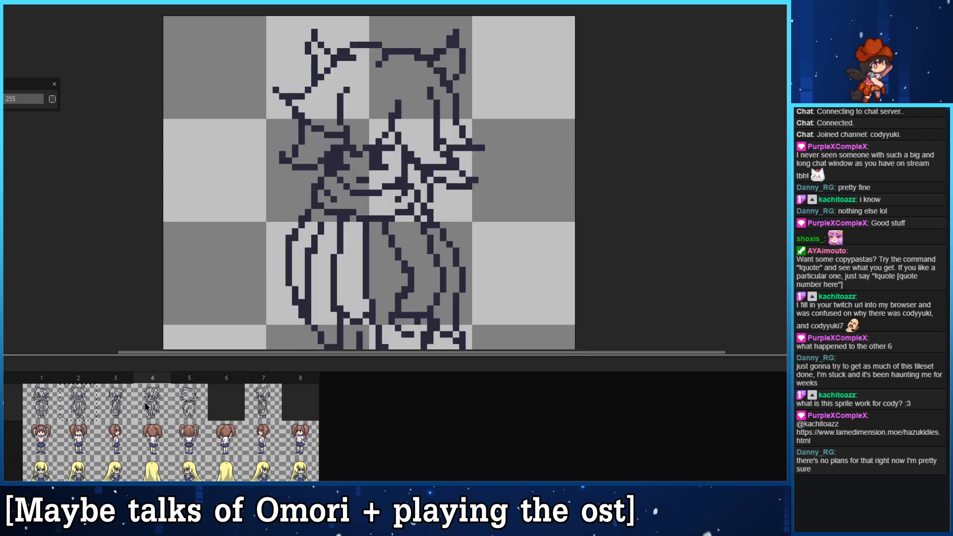
pyautogui.moveTo(173, 404); pyautogui.dragTo(227, 403)
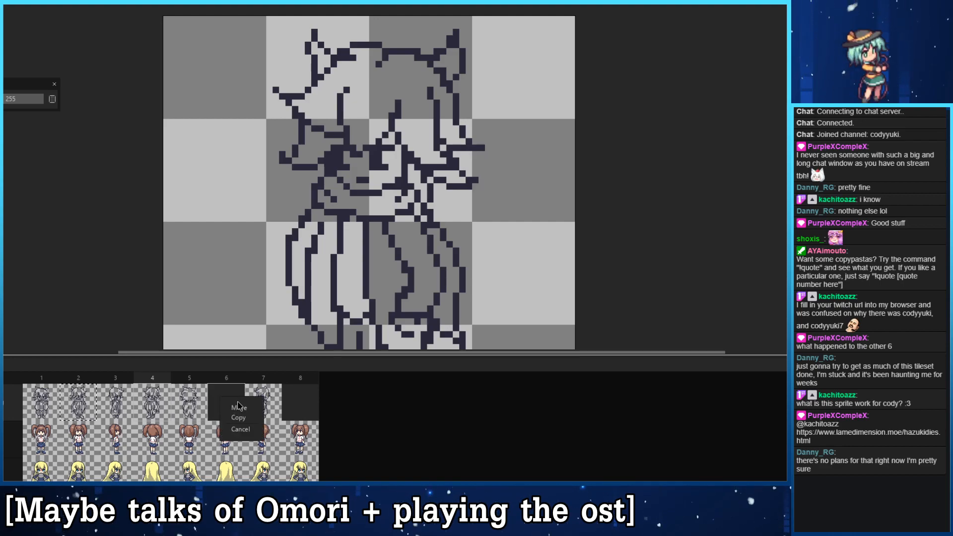
pyautogui.click(238, 407)
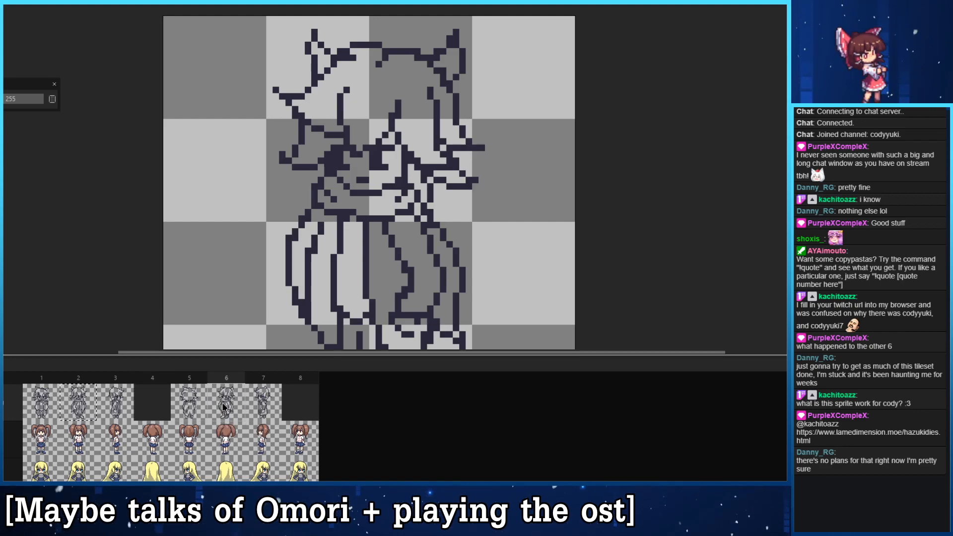
# - Show the brown-haired reference sprite faintly under the outline layer and check frame 3 against it
pyautogui.click(151, 412)
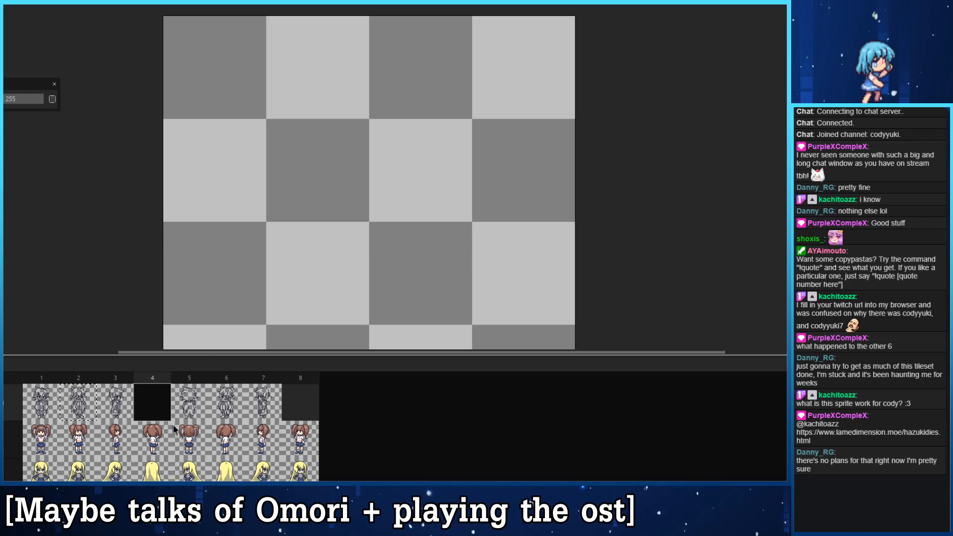
pyautogui.click(157, 443)
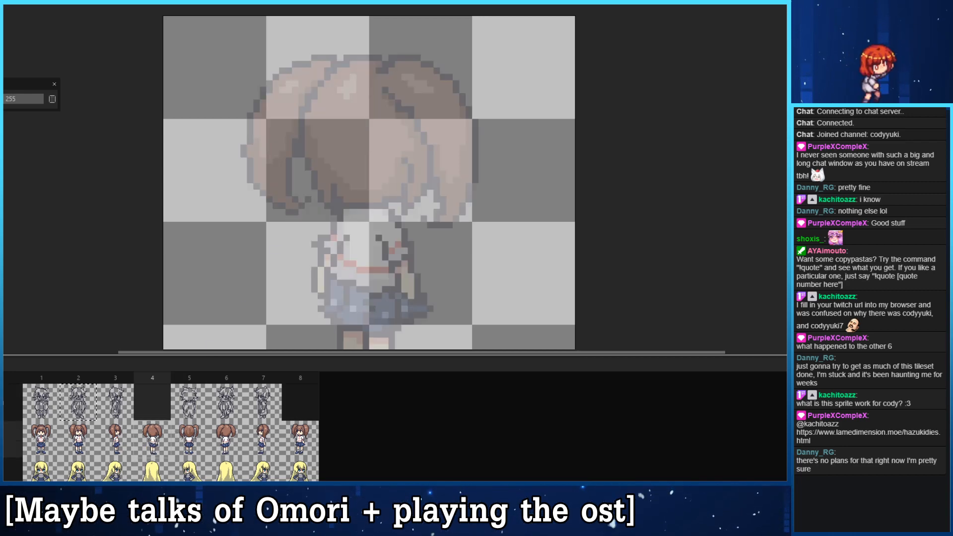
pyautogui.click(147, 408)
pyautogui.click(128, 416)
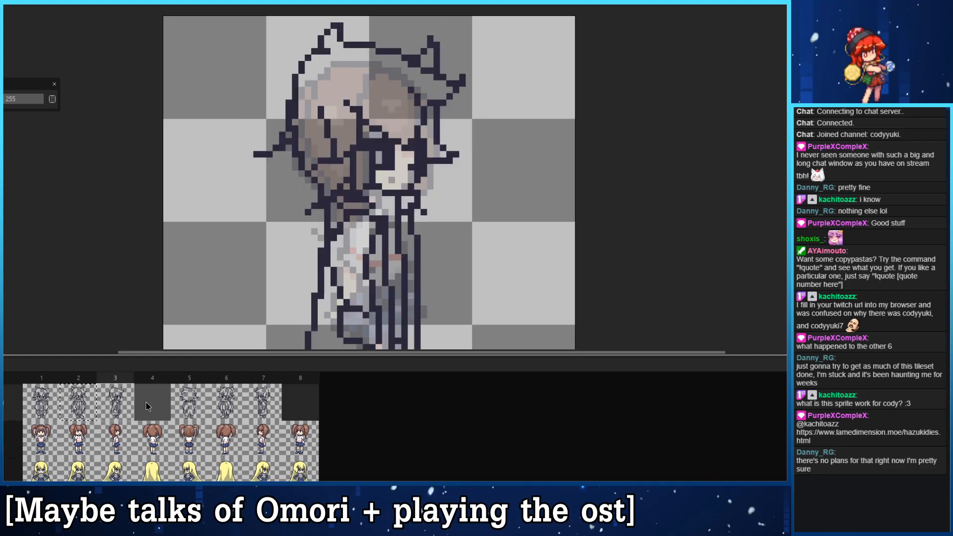
# - Copy the back-view outline from frame 5 into empty frame 4
pyautogui.click(150, 403)
pyautogui.click(185, 406)
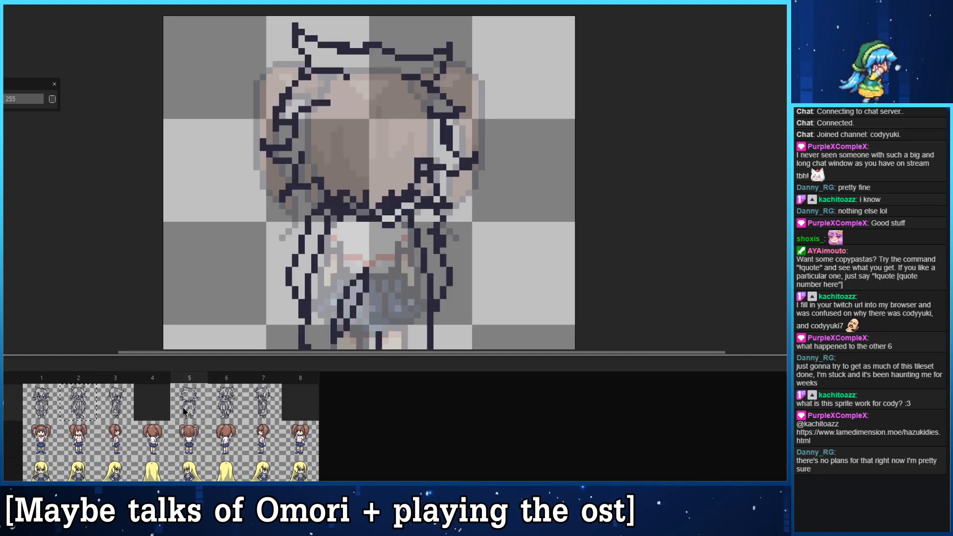
pyautogui.hotkey('ctrl', 'c')
pyautogui.click(155, 408)
pyautogui.hotkey('ctrl', 'v')
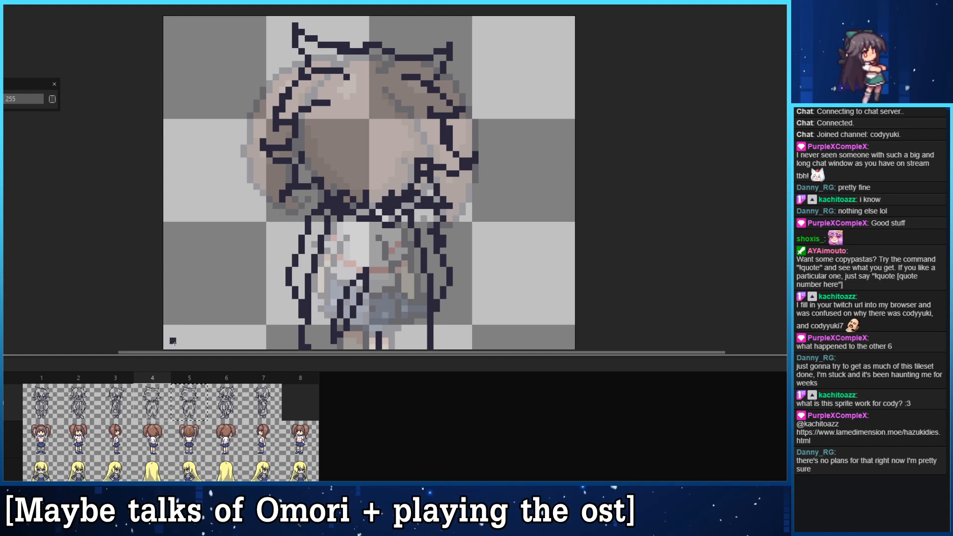
# - Select the right part of the figure in frame 4, from ear to foot, and shift it down one pixel
pyautogui.moveTo(377, 229); pyautogui.dragTo(366, 130)
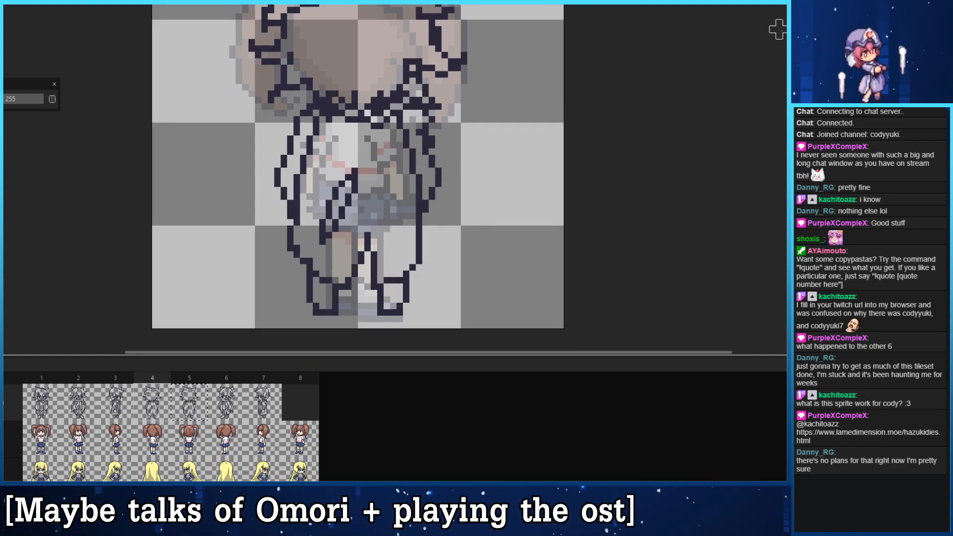
pyautogui.moveTo(484, 120); pyautogui.dragTo(488, 177)
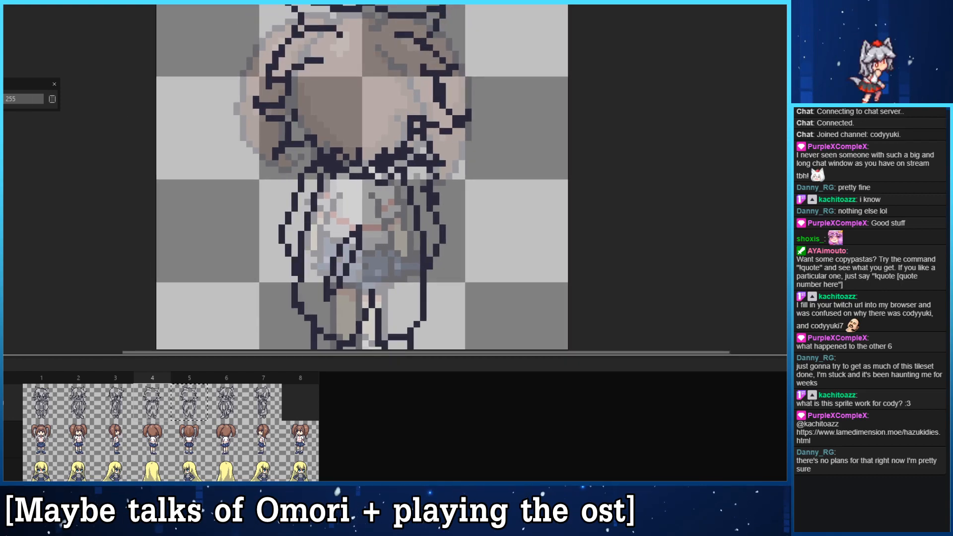
pyautogui.scroll(-1, 433, 218)
pyautogui.moveTo(407, 116); pyautogui.dragTo(375, 82)
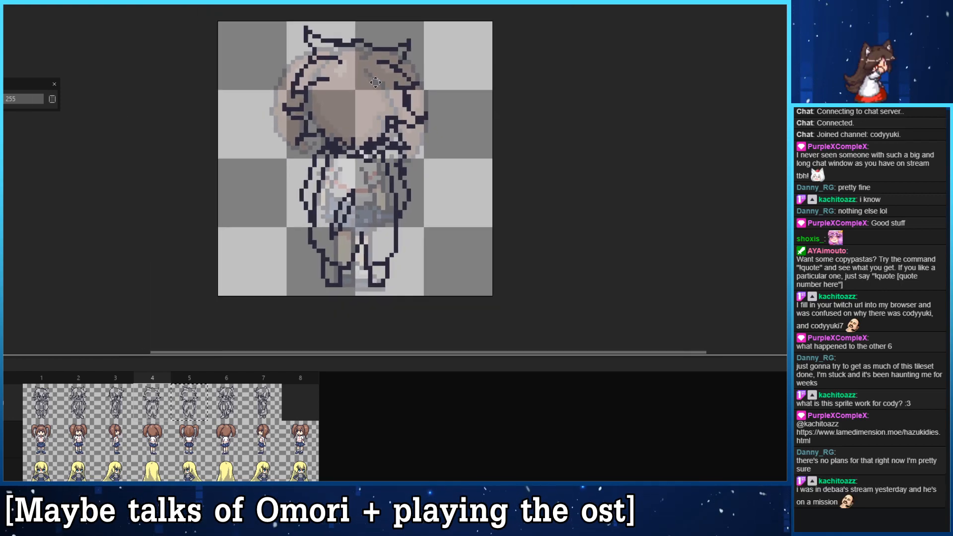
pyautogui.moveTo(375, 24); pyautogui.dragTo(443, 310)
pyautogui.hotkey('ctrl', 'd')
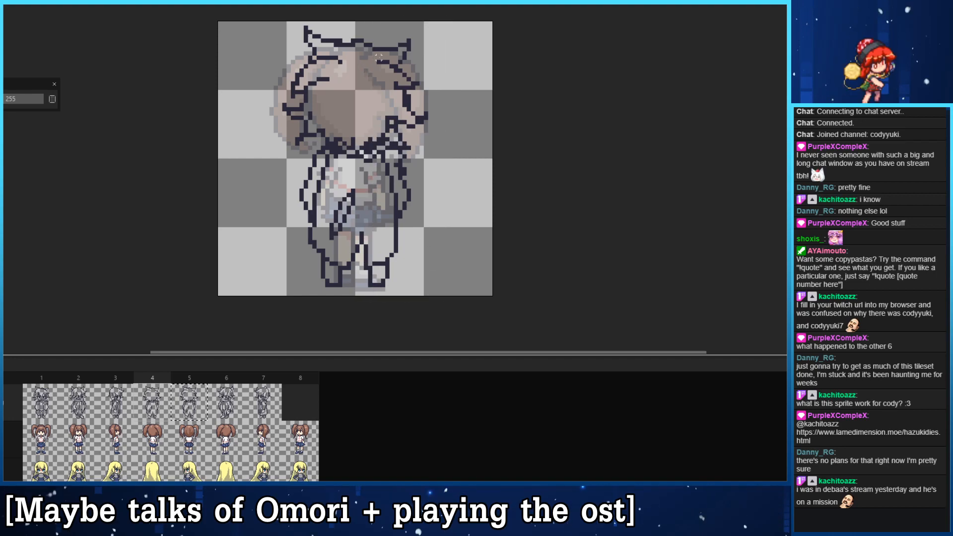
pyautogui.moveTo(375, 23); pyautogui.dragTo(461, 348)
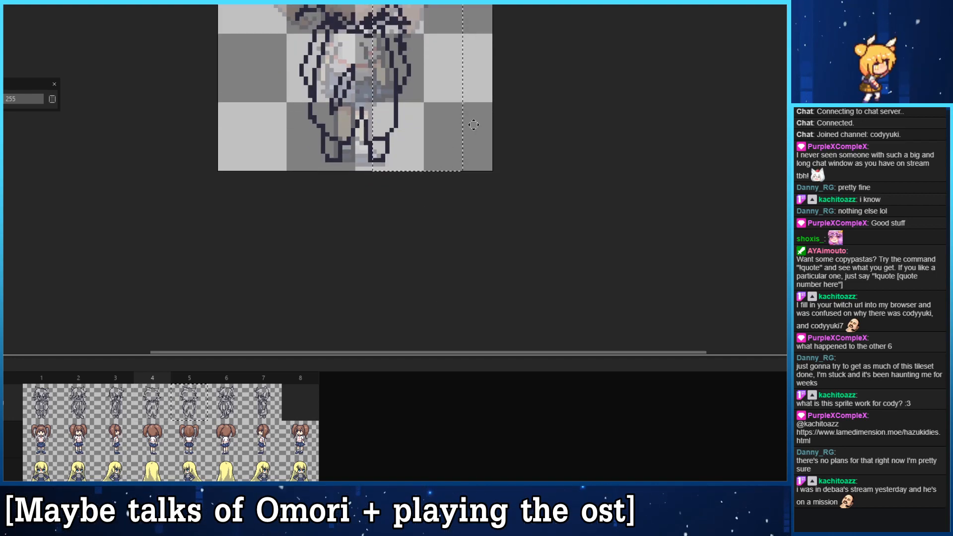
pyautogui.moveTo(499, 132); pyautogui.dragTo(497, 306)
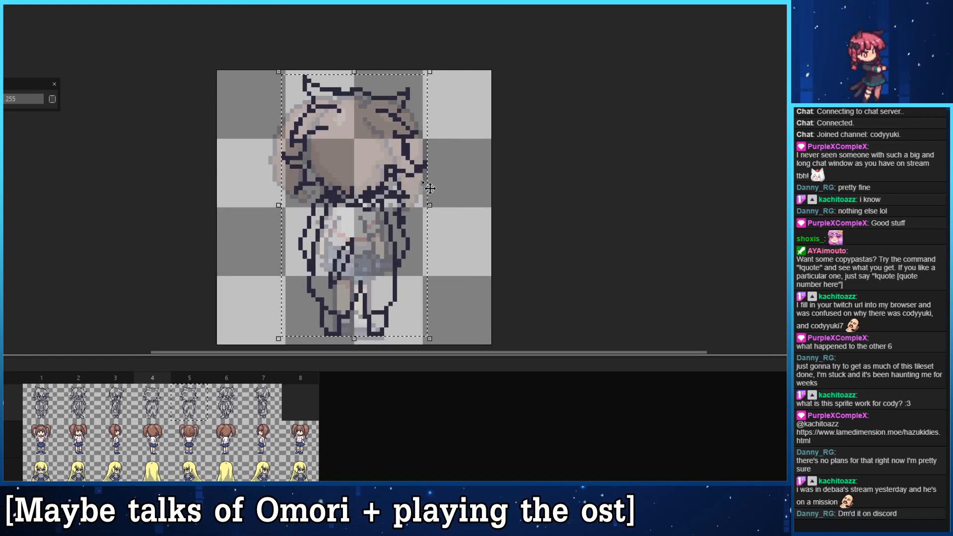
pyautogui.press('Down')
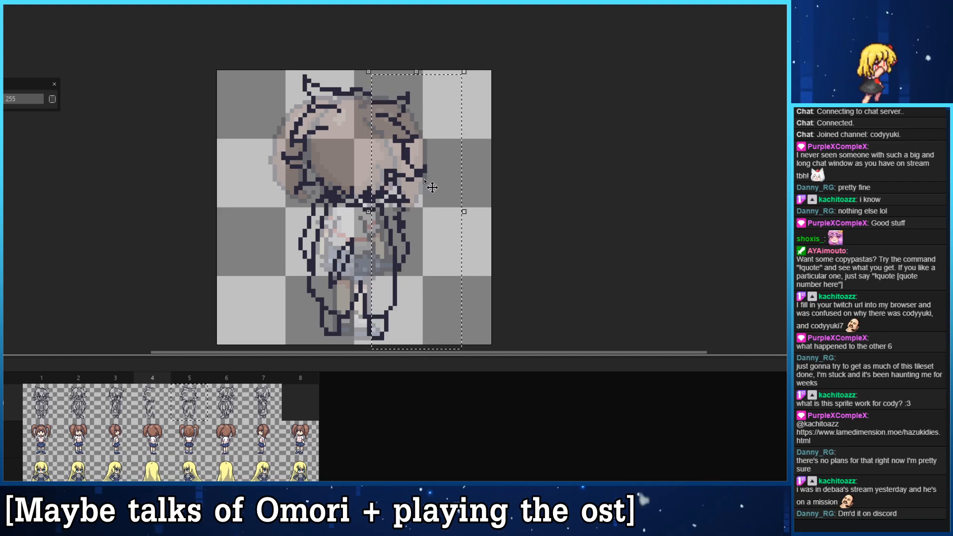
pyautogui.moveTo(357, 107); pyautogui.dragTo(359, 90)
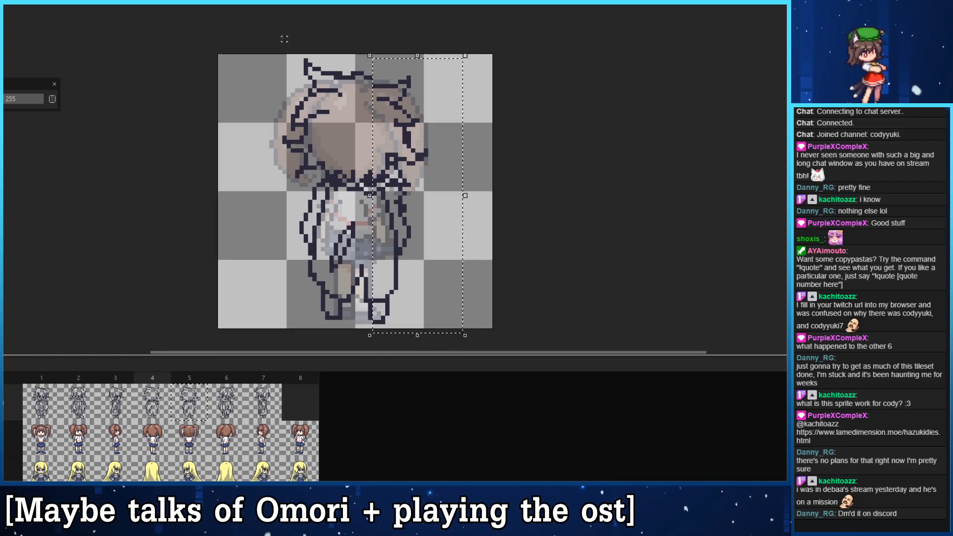
# - Select the left part of the figure in frame 4, shift it up one pixel and clear the selection
pyautogui.moveTo(272, 40); pyautogui.dragTo(341, 331)
pyautogui.hotkey('ctrl', 't')
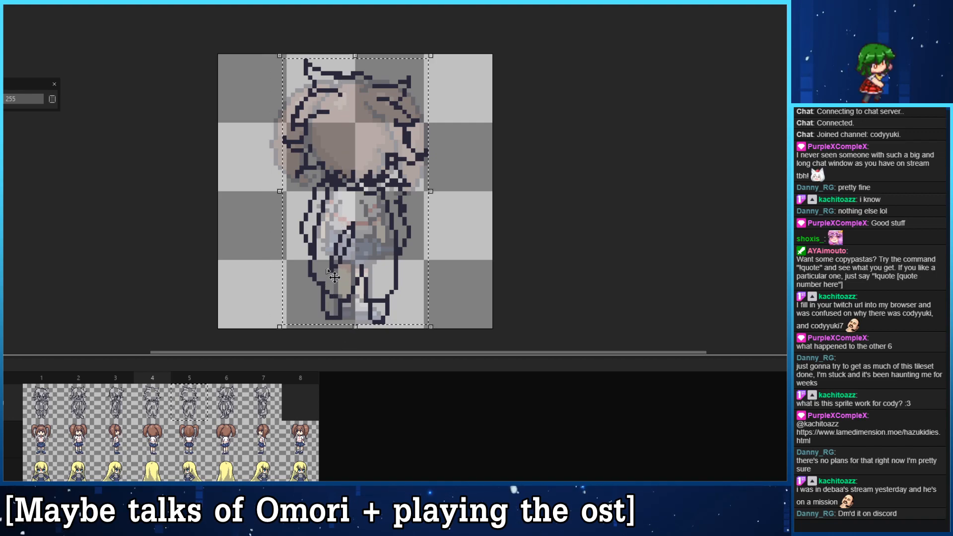
pyautogui.press('Up')
pyautogui.hotkey('ctrl', 'z')
pyautogui.hotkey('ctrl', 'z')
pyautogui.press('Up')
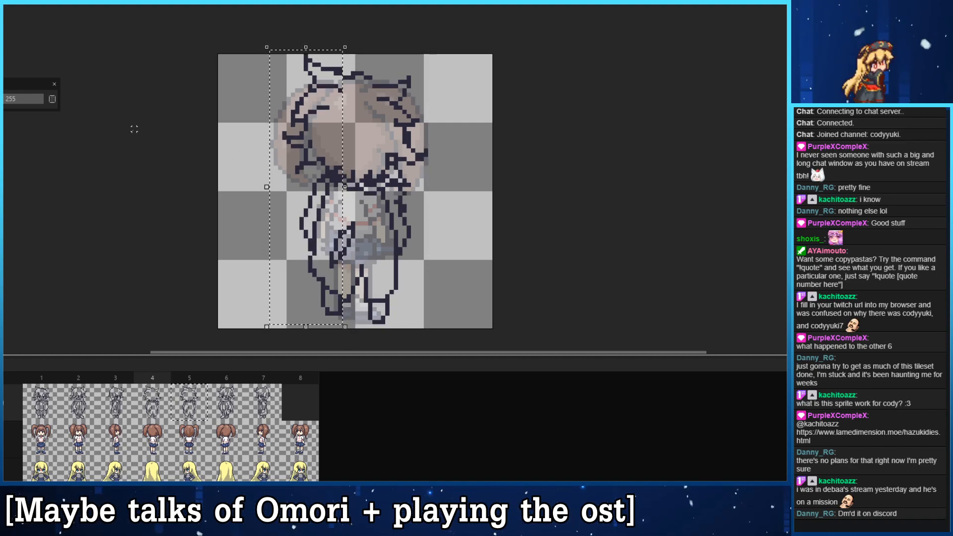
pyautogui.hotkey('ctrl', 'd')
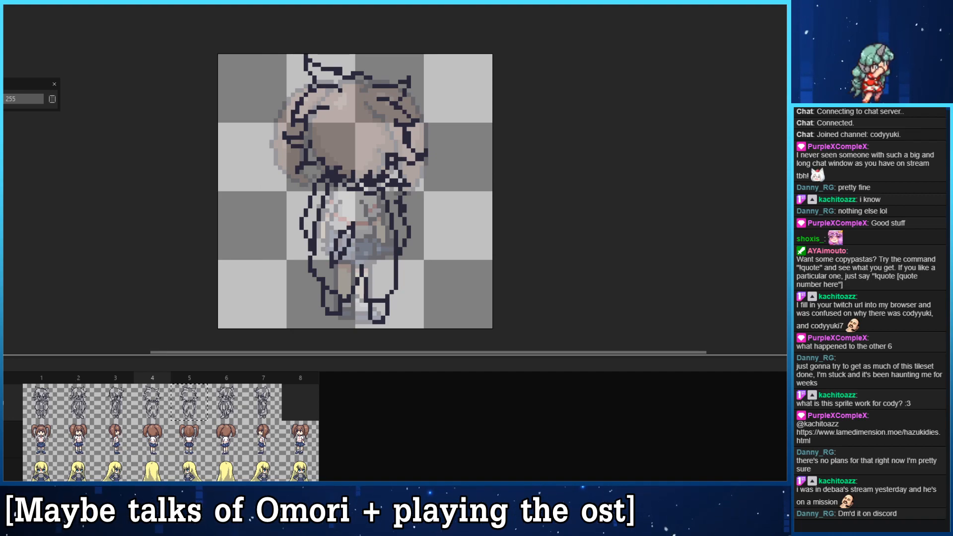
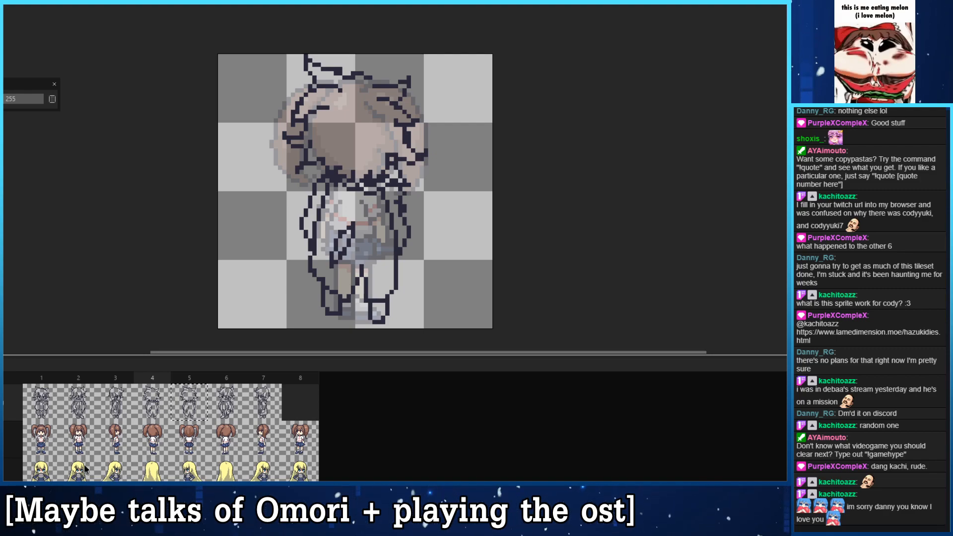
# - Select the inner lines on the left half of the torso in frame 4, shift them slightly up and left, and clear the selection
pyautogui.moveTo(353, 279); pyautogui.dragTo(356, 216)
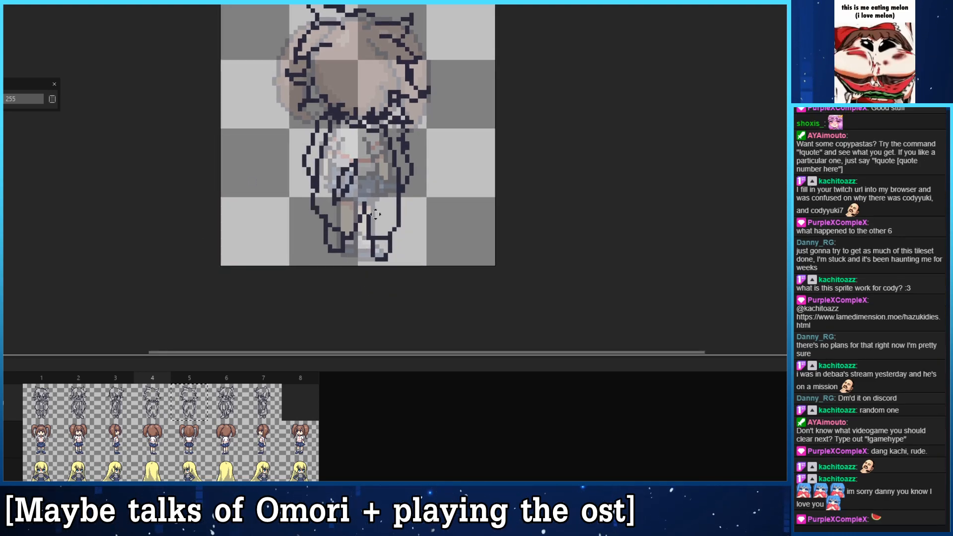
pyautogui.moveTo(375, 215)
pyautogui.mouseDown()
pyautogui.moveTo(371, 196)
pyautogui.moveTo(362, 204)
pyautogui.mouseUp()
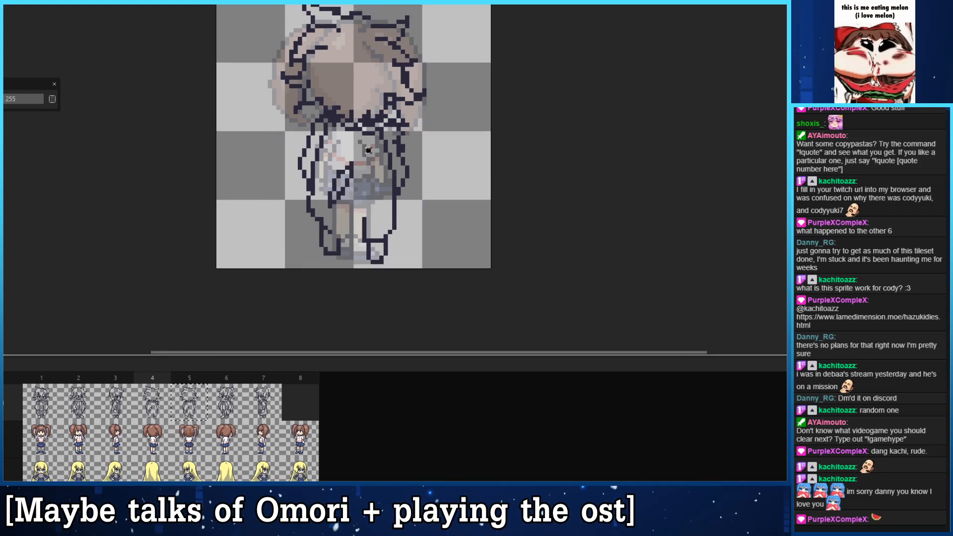
pyautogui.moveTo(368, 151); pyautogui.dragTo(326, 213)
pyautogui.moveTo(344, 195); pyautogui.dragTo(336, 186)
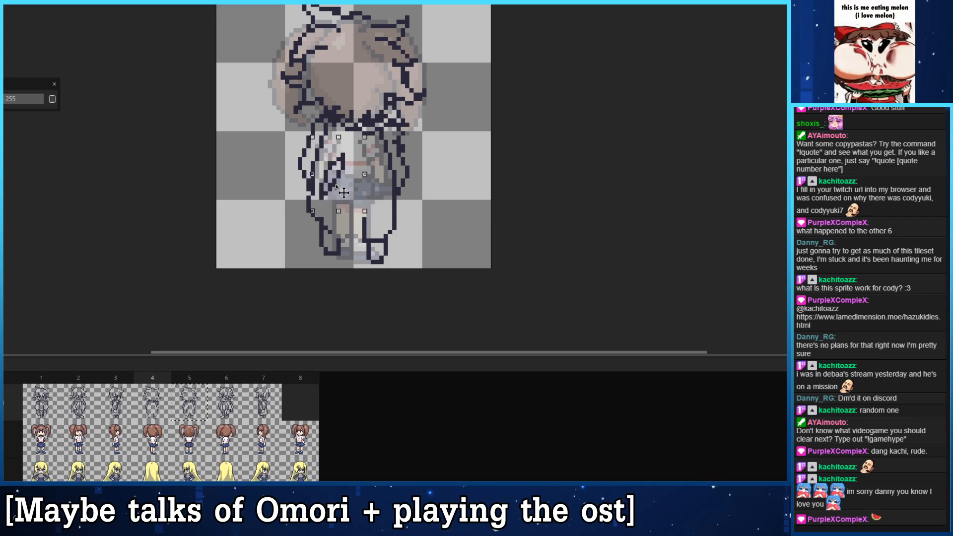
pyautogui.click(453, 214)
# - Redraw the leg outlines in frame 4 for the back-diagonal pose, extending the right foot toward the right and undoing unwanted strokes
pyautogui.press('b')
pyautogui.moveTo(326, 232)
pyautogui.mouseDown()
pyautogui.moveTo(346, 200)
pyautogui.moveTo(365, 248)
pyautogui.mouseUp()
pyautogui.hotkey('ctrl', 'z')
pyautogui.moveTo(347, 204)
pyautogui.mouseDown()
pyautogui.moveTo(372, 235)
pyautogui.moveTo(360, 211)
pyautogui.moveTo(373, 228)
pyautogui.moveTo(381, 202)
pyautogui.moveTo(398, 232)
pyautogui.moveTo(395, 198)
pyautogui.mouseUp()
pyautogui.press('b')
pyautogui.moveTo(387, 237)
pyautogui.mouseDown()
pyautogui.moveTo(391, 193)
pyautogui.moveTo(387, 236)
pyautogui.moveTo(362, 234)
pyautogui.moveTo(382, 239)
pyautogui.moveTo(391, 224)
pyautogui.moveTo(349, 210)
pyautogui.moveTo(391, 221)
pyautogui.mouseUp()
pyautogui.hotkey('ctrl', 'z')
pyautogui.press('e')
pyautogui.press('b')
pyautogui.hotkey('ctrl', 'z')
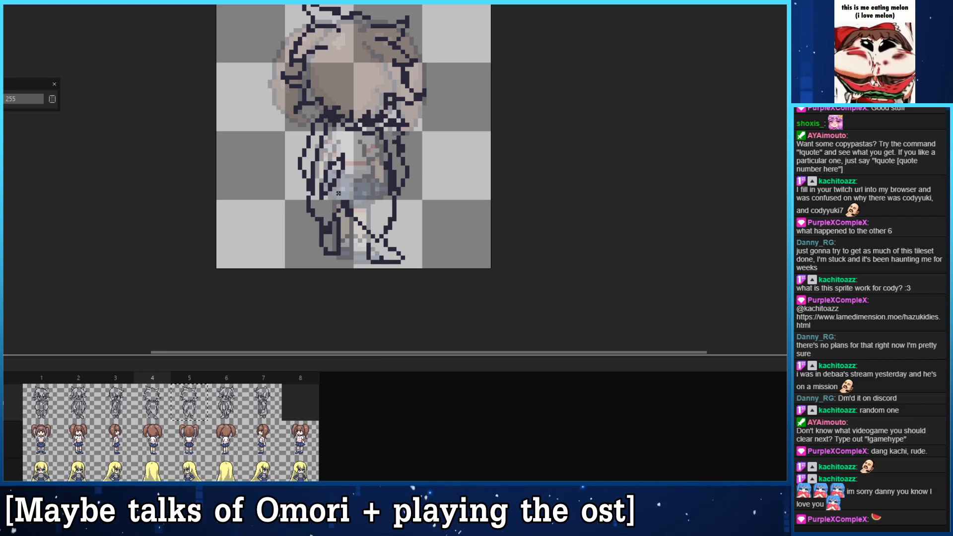
# - Curve the lower outer outline in toward the right leg in frame 4, and compare the result with frame 5
pyautogui.moveTo(384, 232)
pyautogui.mouseDown()
pyautogui.moveTo(347, 210)
pyautogui.moveTo(365, 236)
pyautogui.moveTo(388, 206)
pyautogui.mouseUp()
pyautogui.press('b')
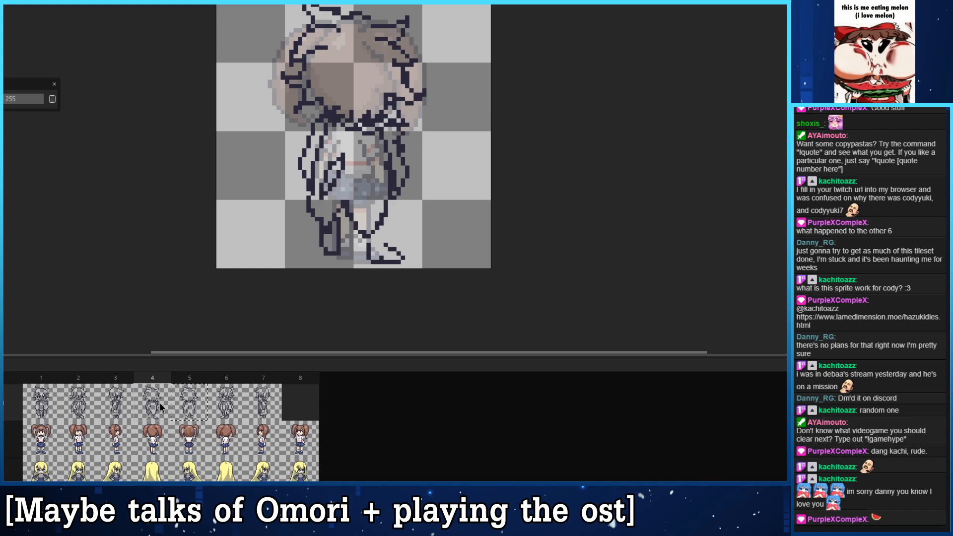
pyautogui.click(181, 413)
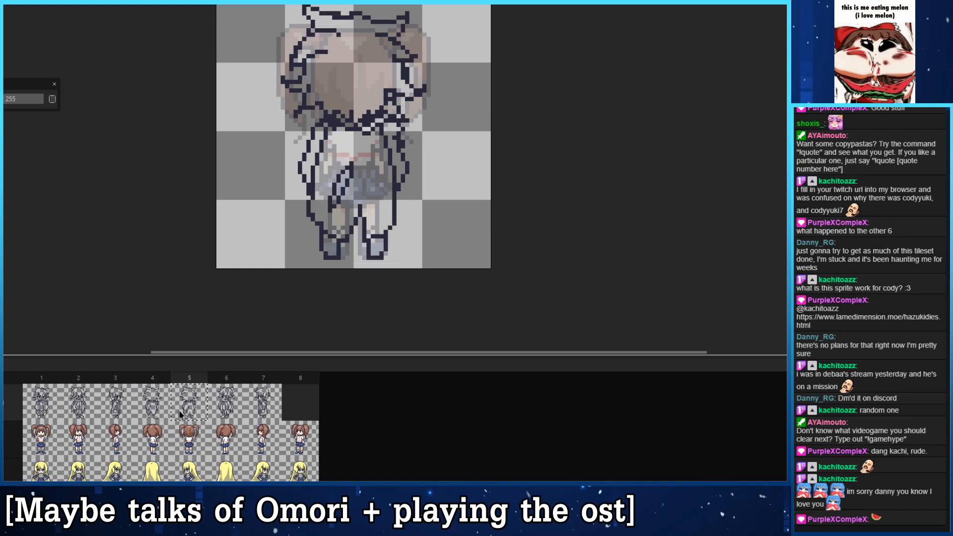
pyautogui.click(159, 403)
pyautogui.click(186, 408)
pyautogui.click(159, 400)
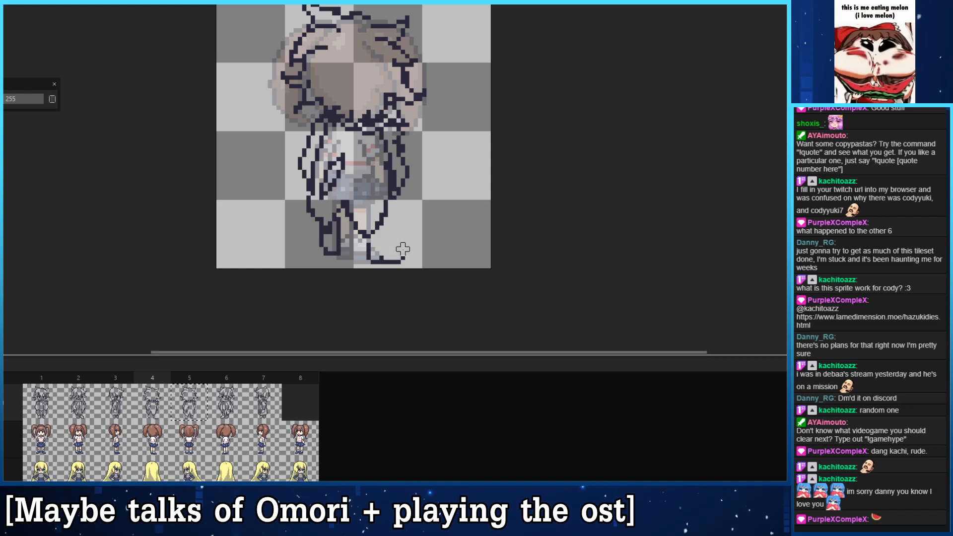
# - Redraw the right shoe in frame 4 as a compact shape pointing right, and reshape the left shoe to match
pyautogui.moveTo(380, 232)
pyautogui.mouseDown()
pyautogui.moveTo(395, 257)
pyautogui.moveTo(388, 267)
pyautogui.moveTo(386, 258)
pyautogui.mouseUp()
pyautogui.press('e')
pyautogui.press('b')
pyautogui.press('e')
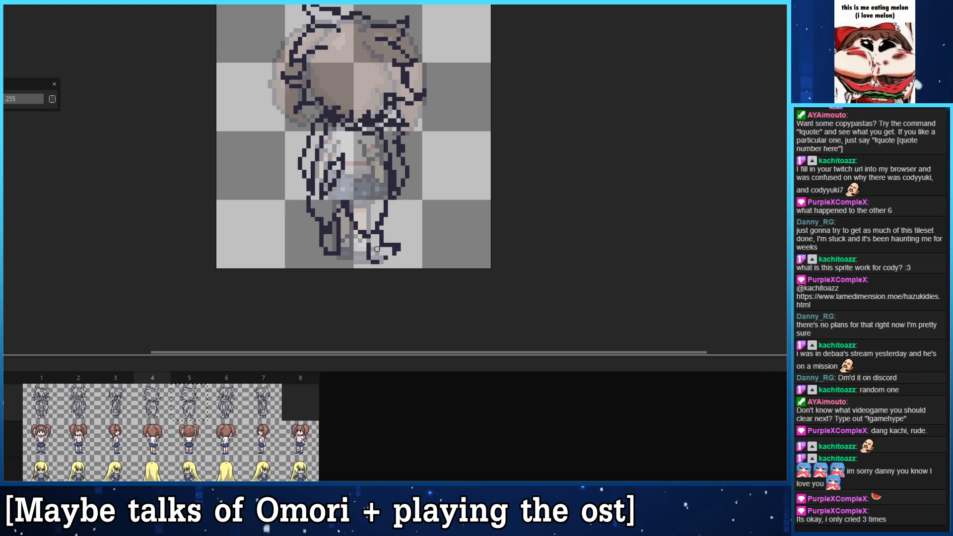
pyautogui.press('b')
pyautogui.moveTo(382, 257); pyautogui.dragTo(394, 249)
pyautogui.press('e')
pyautogui.click(399, 245)
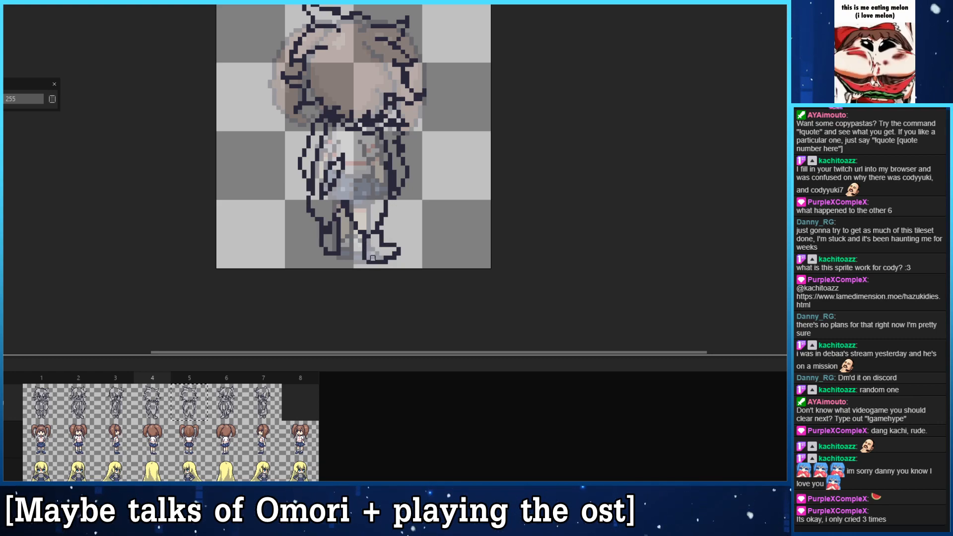
pyautogui.moveTo(344, 226); pyautogui.dragTo(357, 219)
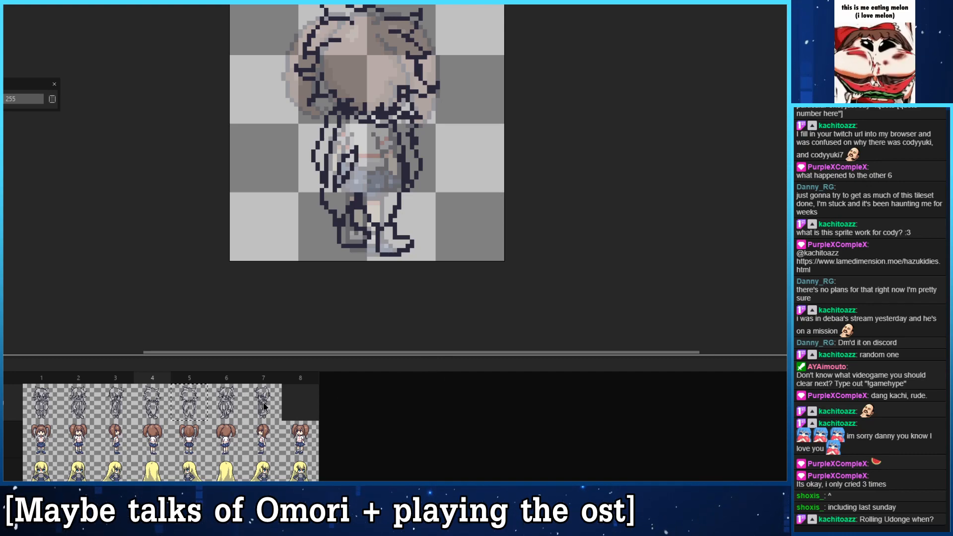
# - Move the mirrored diagonal outline from frame 6 into empty frame 8
pyautogui.click(230, 400)
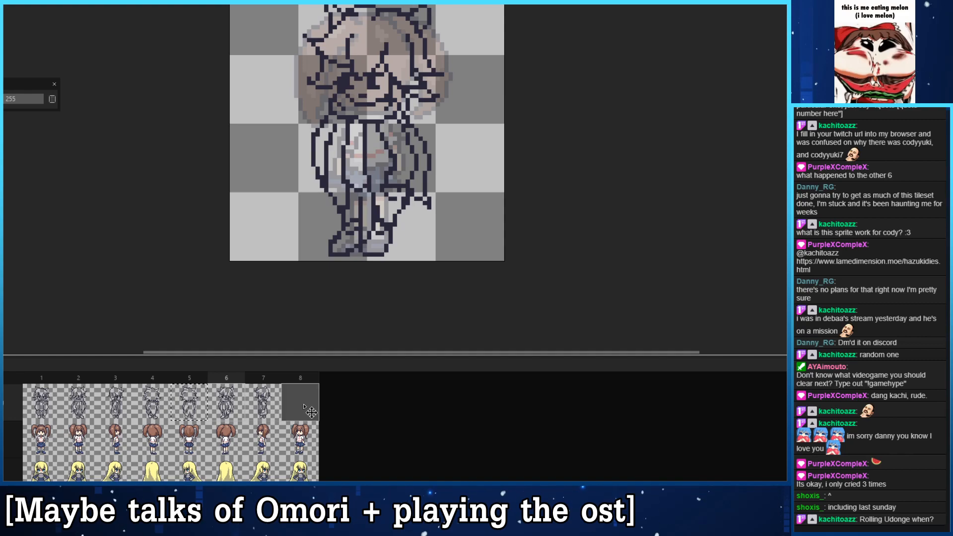
pyautogui.moveTo(304, 405); pyautogui.dragTo(308, 408)
pyautogui.click(321, 417)
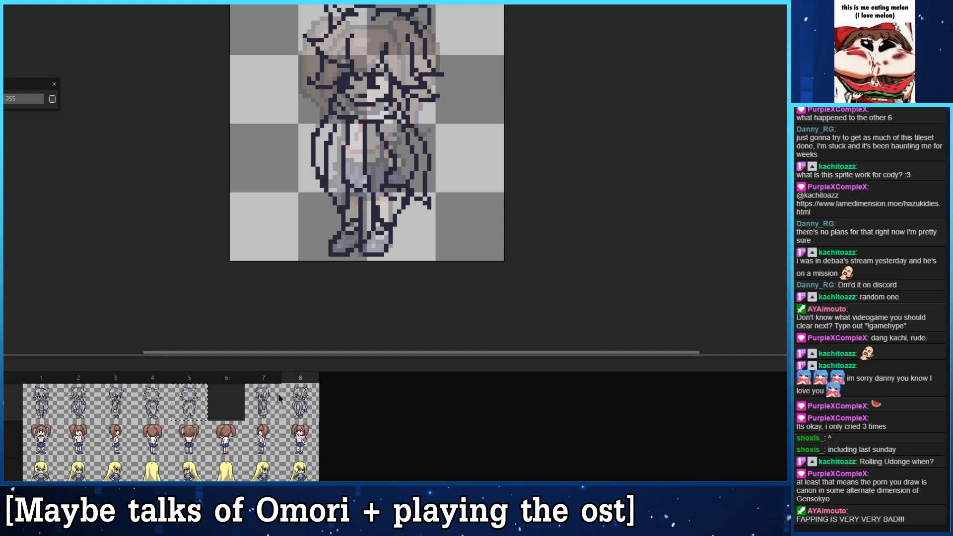
# - Review the outlines in frames 1 to 5, 7 and 8 against the faint reference sprite to check the turning order
pyautogui.click(61, 411)
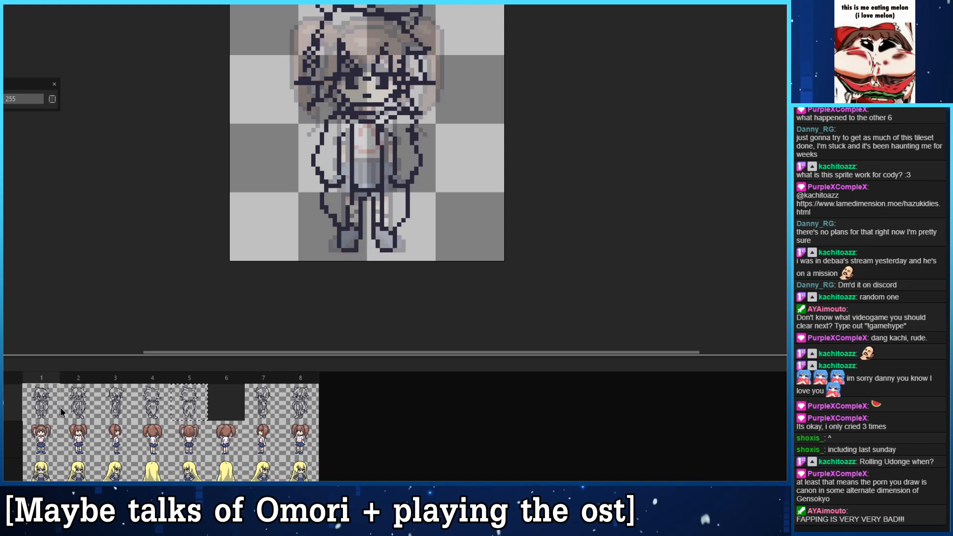
pyautogui.click(93, 412)
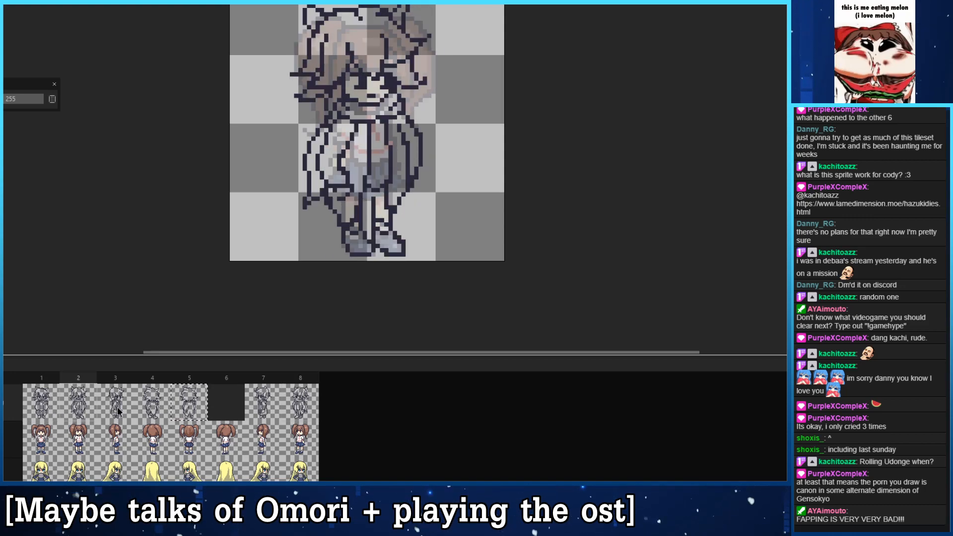
pyautogui.click(118, 411)
pyautogui.click(151, 410)
pyautogui.click(121, 410)
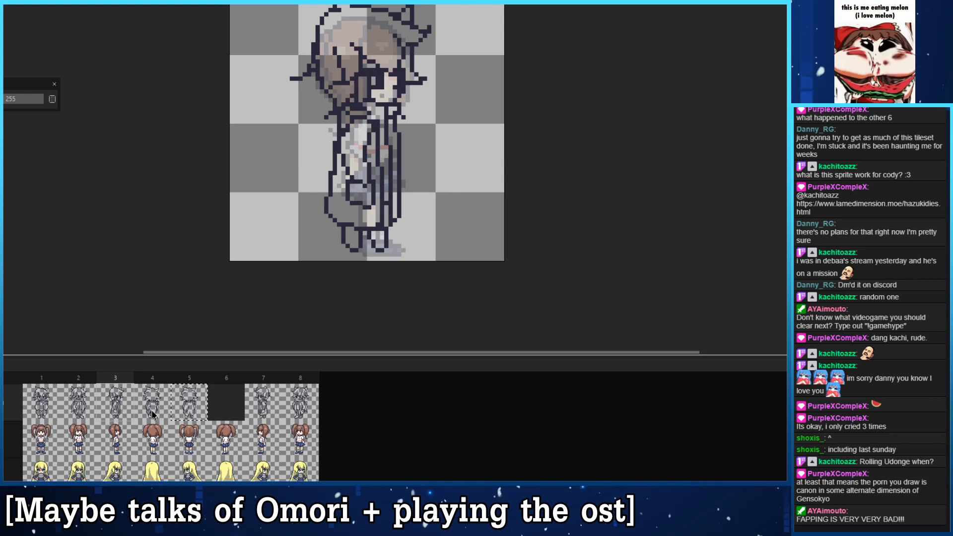
pyautogui.click(153, 414)
pyautogui.click(123, 416)
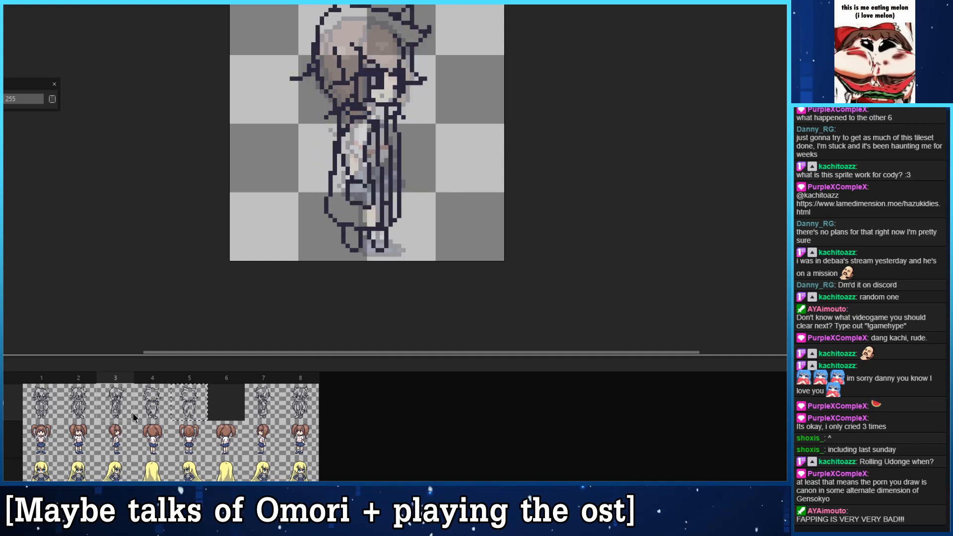
pyautogui.click(153, 412)
pyautogui.click(190, 408)
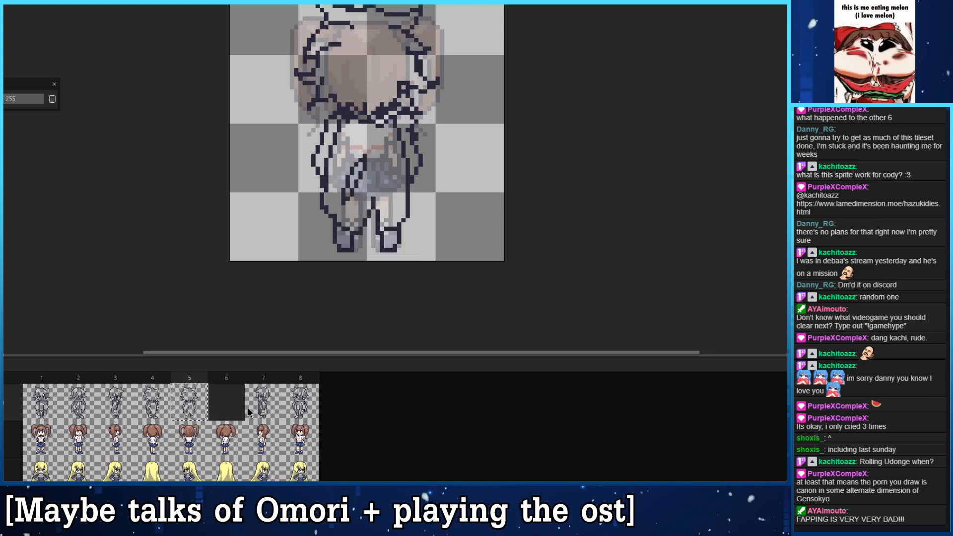
pyautogui.click(264, 407)
pyautogui.click(308, 405)
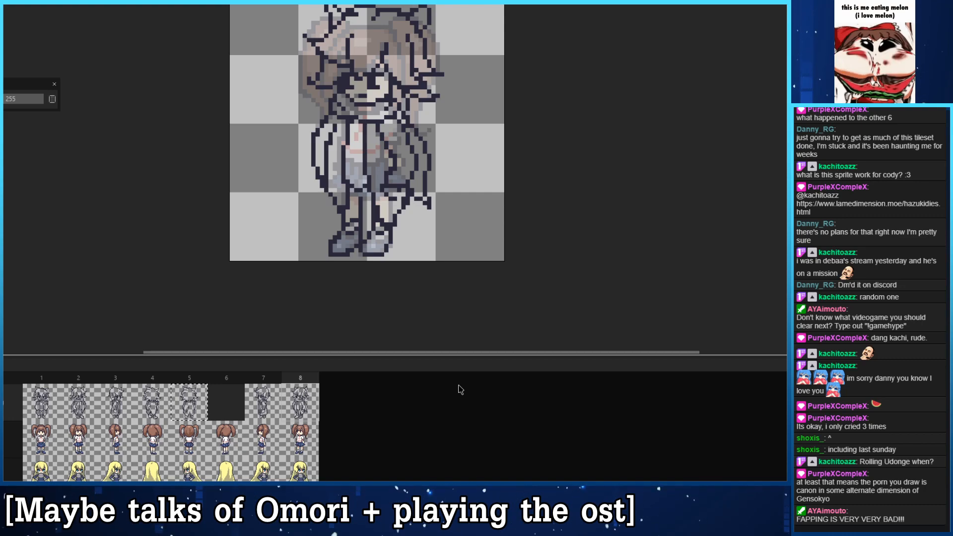
# - Return to frame 4 and compare its back-diagonal outline with neighbouring frames 3 and 5
pyautogui.click(158, 408)
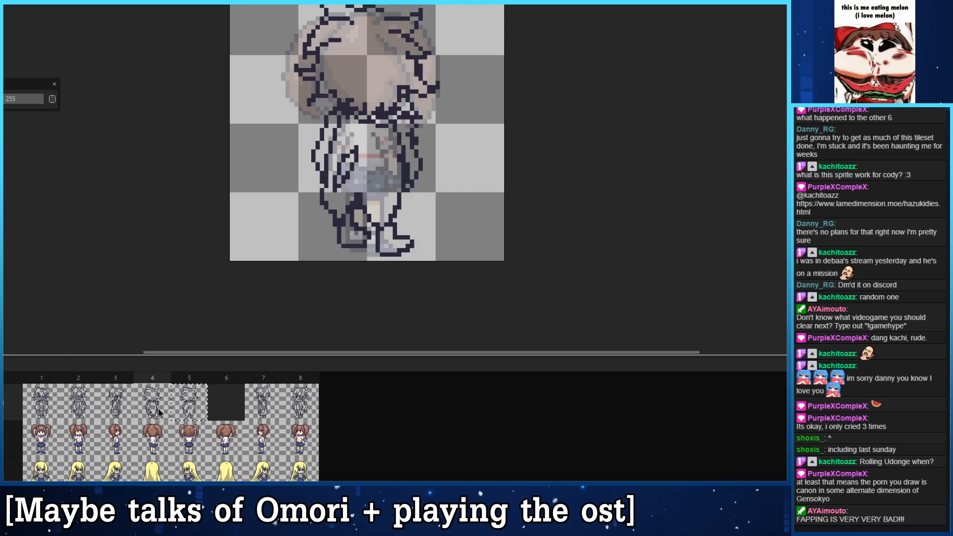
pyautogui.moveTo(384, 148); pyautogui.dragTo(372, 178)
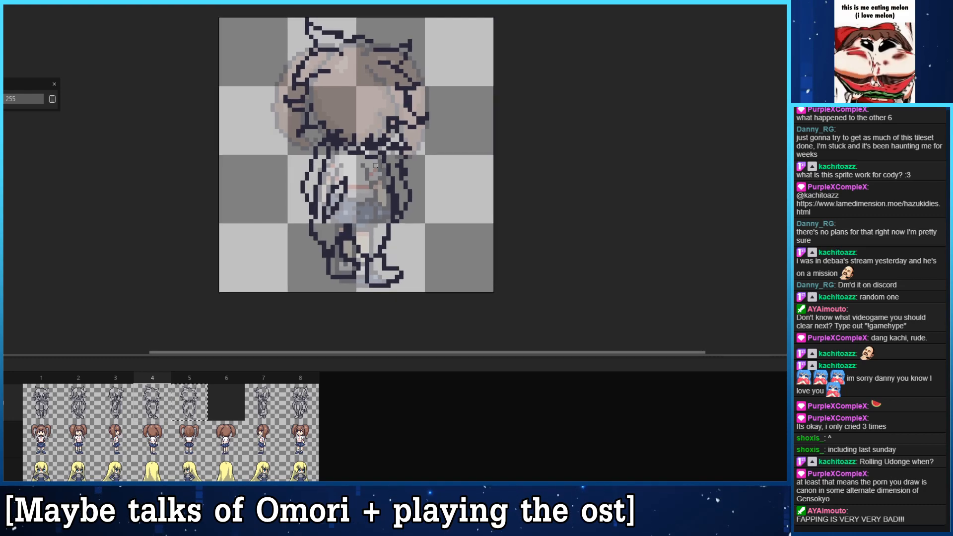
pyautogui.click(178, 406)
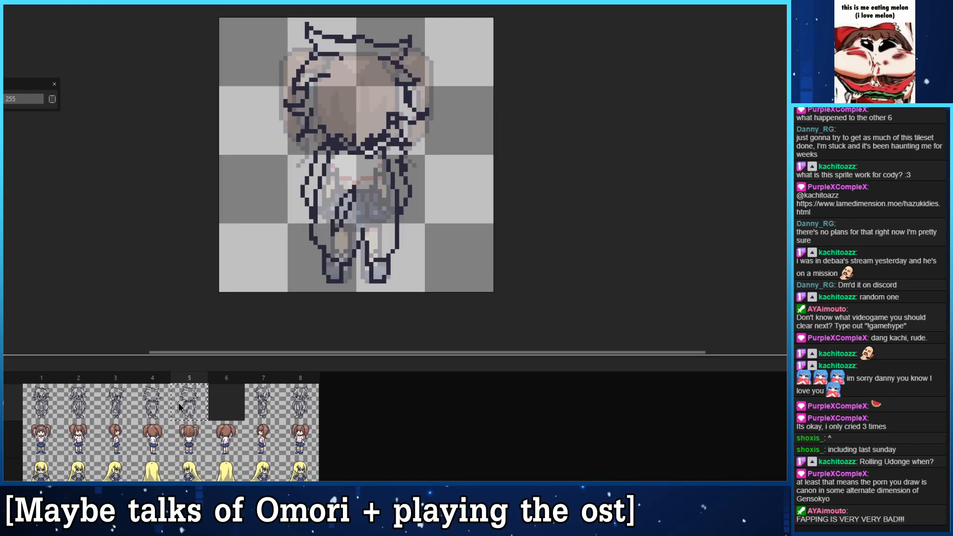
pyautogui.click(167, 404)
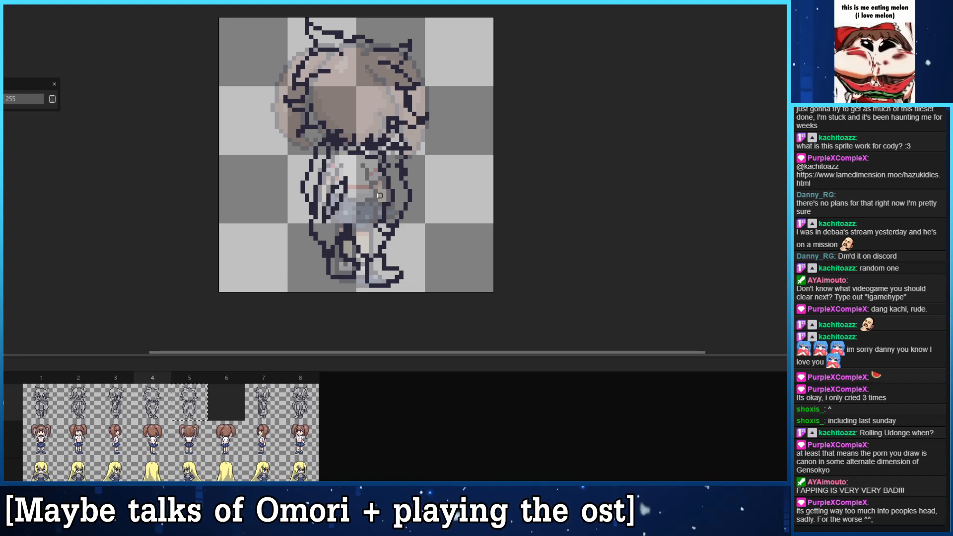
pyautogui.click(124, 397)
pyautogui.click(148, 407)
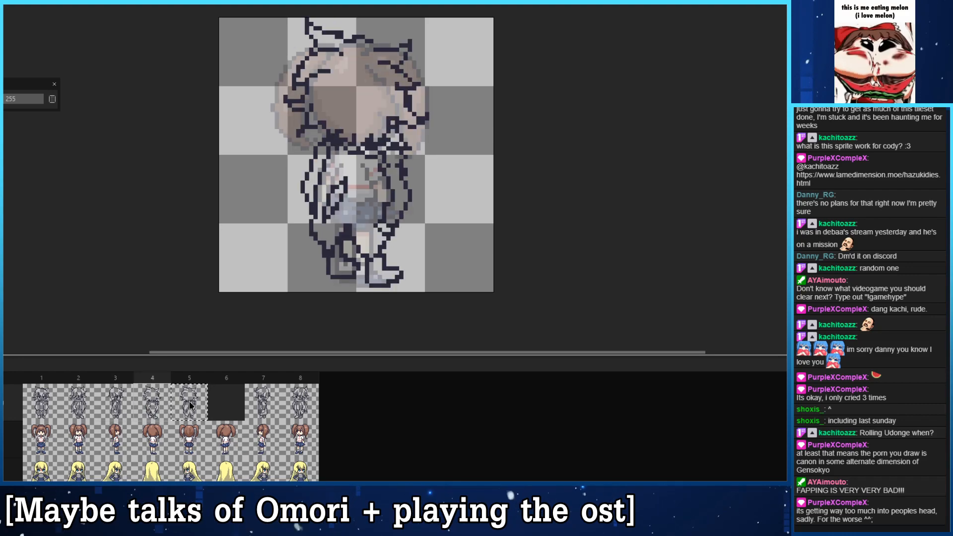
pyautogui.click(187, 406)
pyautogui.click(156, 399)
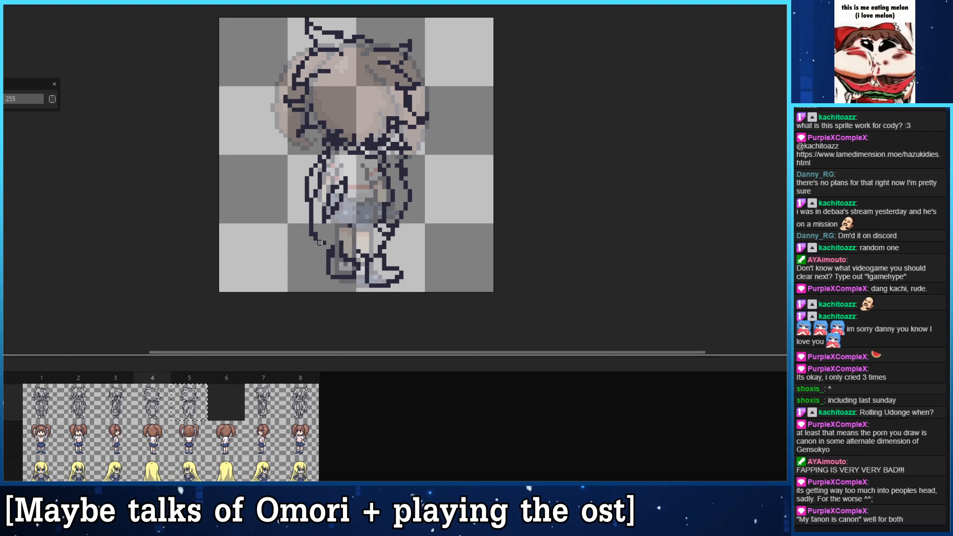
# - Rework the left outer outline of the body in frame 4 down toward the leg, undoing the unwanted strokes
pyautogui.moveTo(311, 202)
pyautogui.mouseDown()
pyautogui.moveTo(308, 225)
pyautogui.moveTo(321, 249)
pyautogui.moveTo(310, 221)
pyautogui.moveTo(322, 246)
pyautogui.moveTo(345, 219)
pyautogui.moveTo(367, 256)
pyautogui.mouseUp()
pyautogui.hotkey('ctrl', 'z')
pyautogui.hotkey('ctrl', 'z')
pyautogui.hotkey('ctrl', 'z')
pyautogui.hotkey('ctrl', 'z')
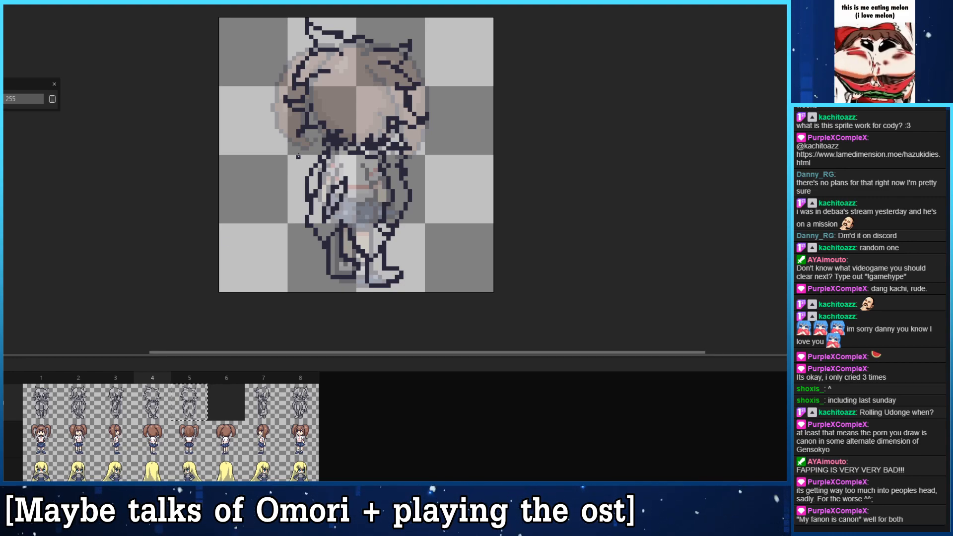
# - Flip repeatedly between frames 4 and 5 to examine how the outer outline and legs change with the turn
pyautogui.moveTo(323, 199); pyautogui.dragTo(316, 185)
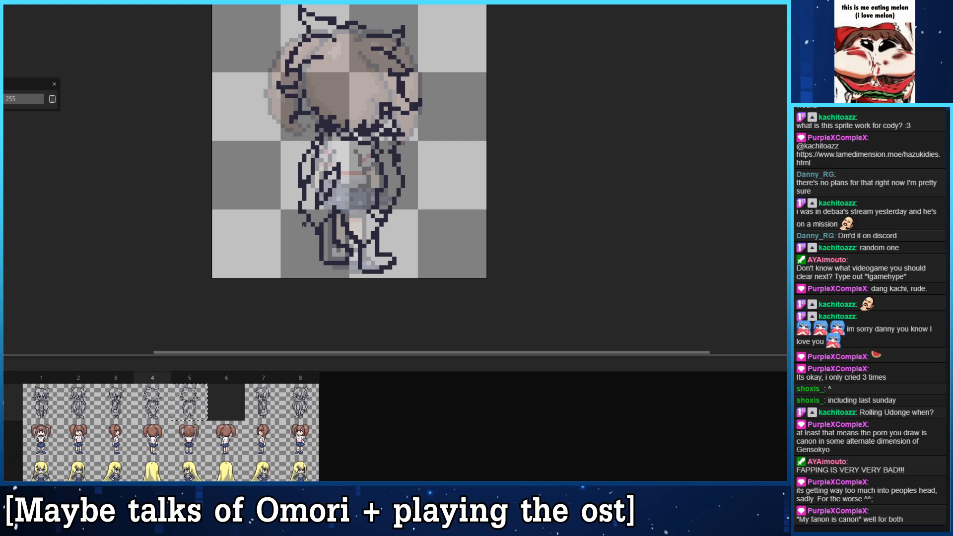
pyautogui.click(160, 405)
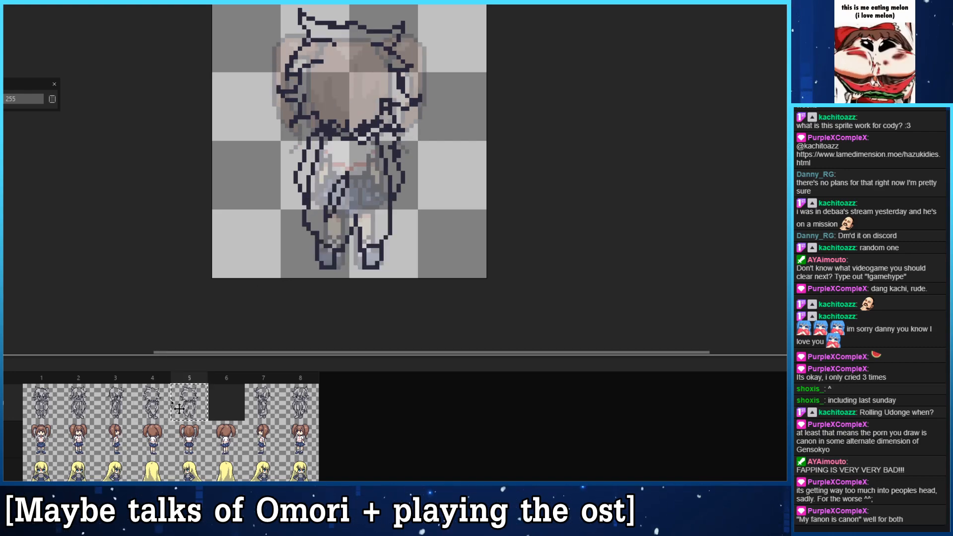
pyautogui.click(180, 406)
pyautogui.click(185, 406)
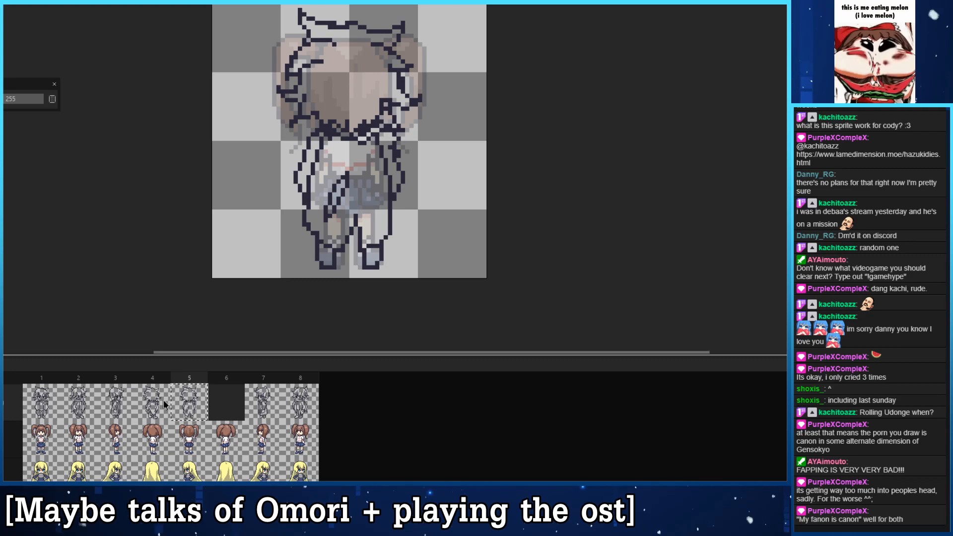
pyautogui.click(164, 404)
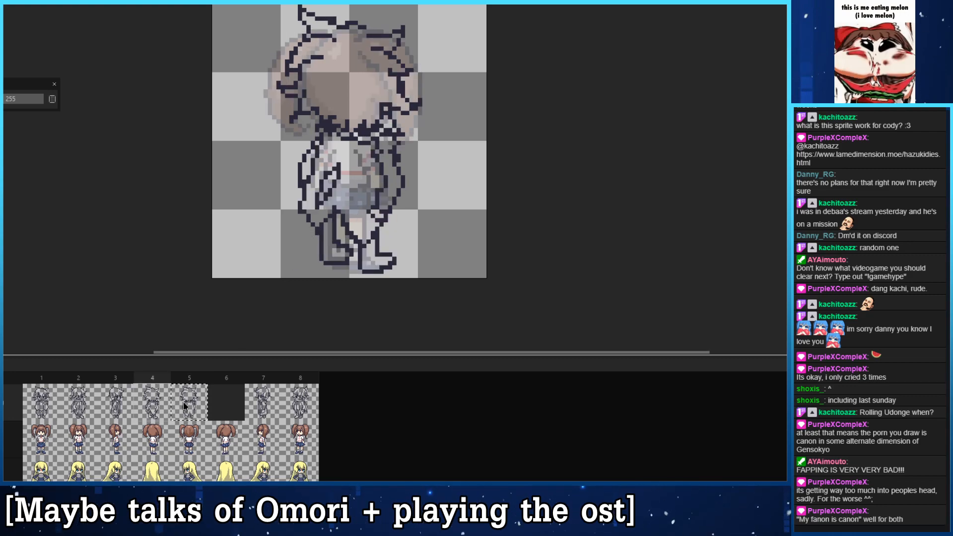
pyautogui.click(185, 404)
pyautogui.click(161, 404)
pyautogui.click(183, 403)
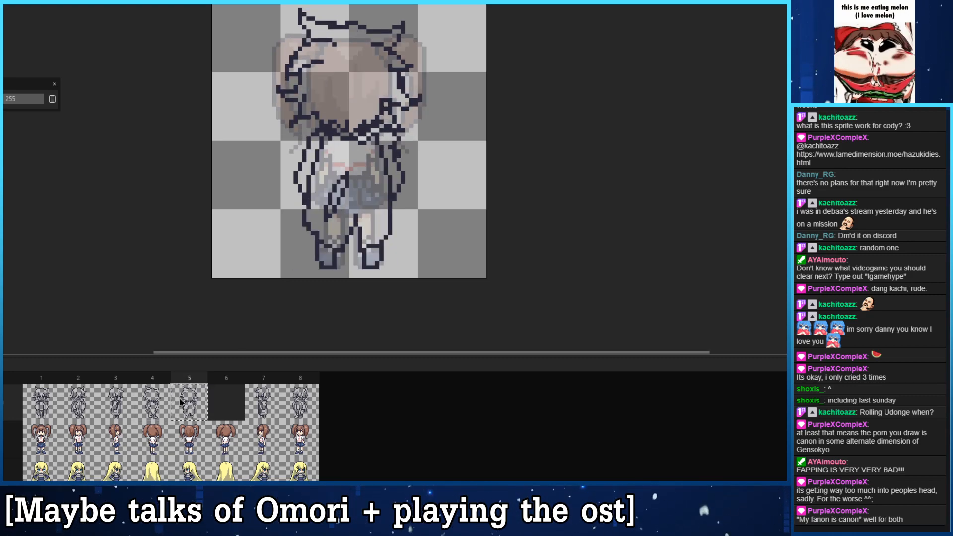
pyautogui.click(164, 403)
pyautogui.click(184, 402)
pyautogui.click(161, 404)
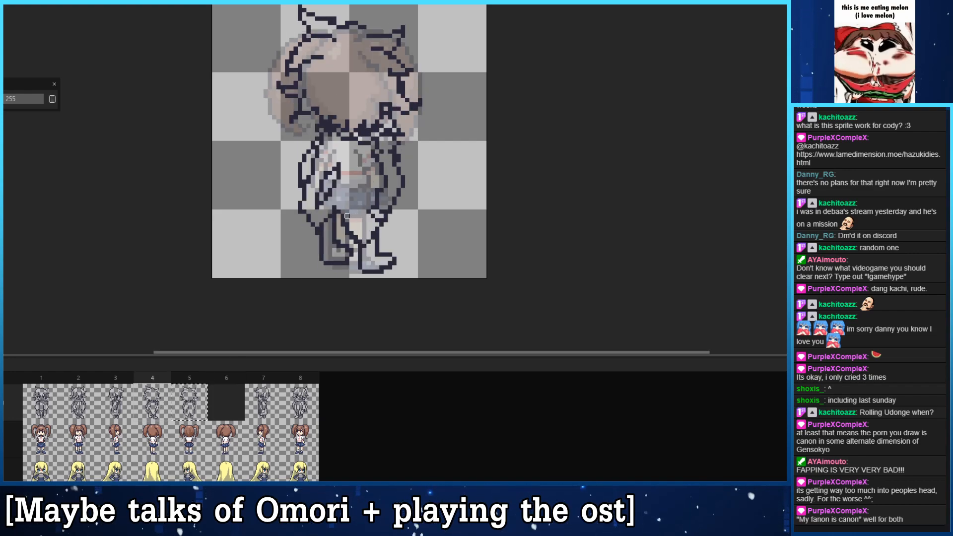
# - Redraw the lower left outer outline in frame 4 as a rounded curve, joining it to a hem line across the lower legs
pyautogui.moveTo(351, 231)
pyautogui.mouseDown()
pyautogui.moveTo(361, 243)
pyautogui.moveTo(353, 246)
pyautogui.moveTo(339, 210)
pyautogui.moveTo(342, 225)
pyautogui.moveTo(318, 232)
pyautogui.moveTo(312, 224)
pyautogui.moveTo(317, 243)
pyautogui.moveTo(330, 222)
pyautogui.moveTo(308, 229)
pyautogui.moveTo(317, 242)
pyautogui.mouseUp()
pyautogui.press('b')
pyautogui.click(334, 208)
pyautogui.press('e')
pyautogui.press('b')
pyautogui.moveTo(304, 195)
pyautogui.mouseDown()
pyautogui.moveTo(300, 220)
pyautogui.moveTo(305, 211)
pyautogui.moveTo(331, 220)
pyautogui.moveTo(304, 203)
pyautogui.moveTo(334, 212)
pyautogui.mouseUp()
pyautogui.press('e')
pyautogui.press('b')
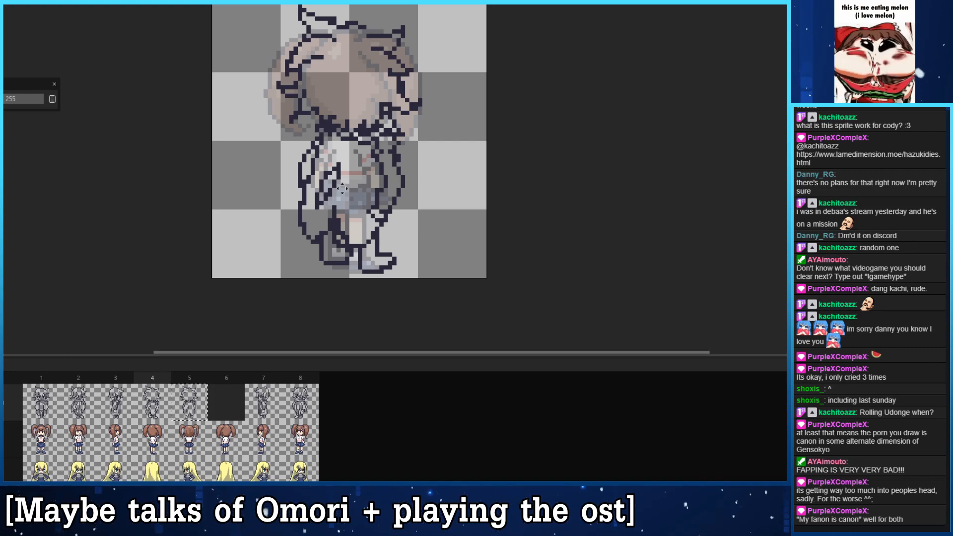
# - Compare the rounded hem and left outline of frame 4 with the back view in frame 5
pyautogui.moveTo(342, 188); pyautogui.dragTo(311, 159)
pyautogui.click(178, 407)
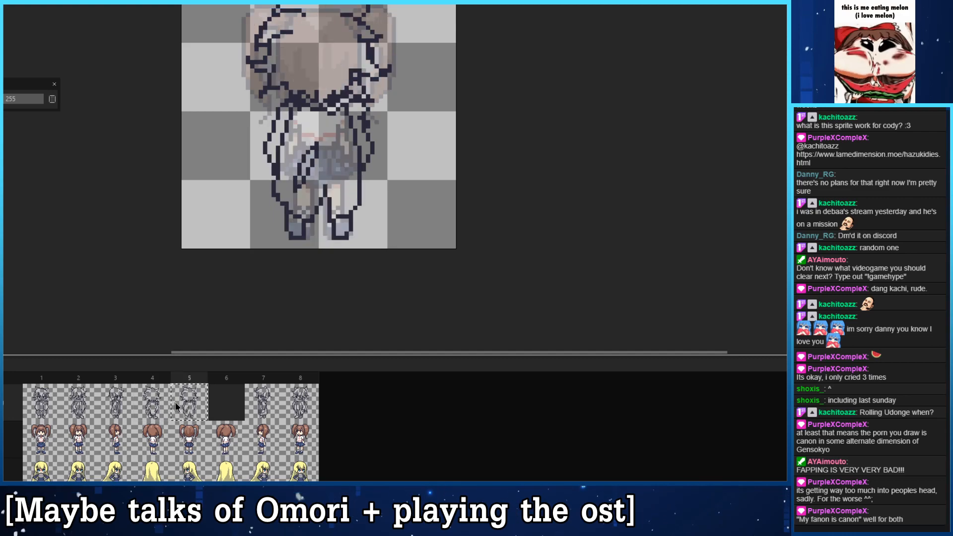
pyautogui.click(166, 403)
pyautogui.click(183, 405)
pyautogui.click(162, 398)
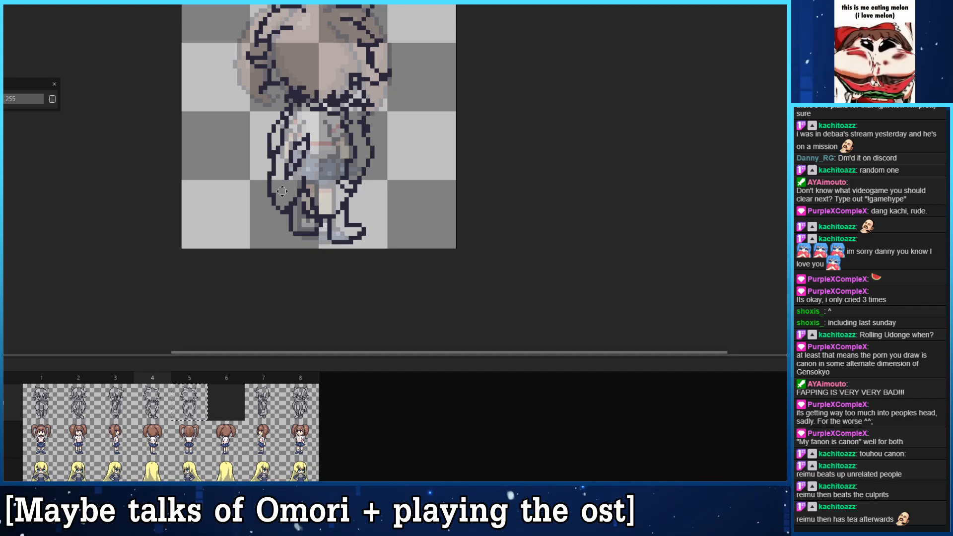
pyautogui.moveTo(359, 151); pyautogui.dragTo(386, 181)
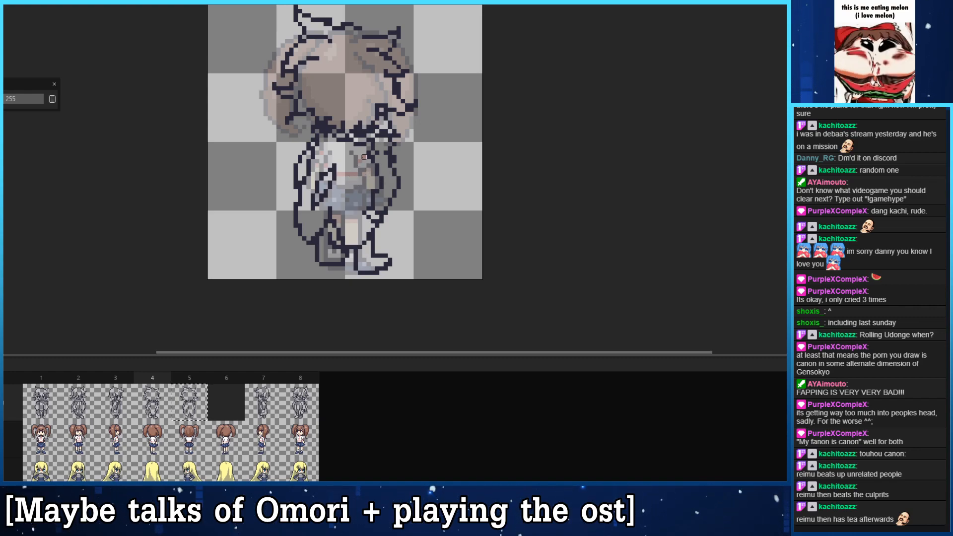
# - Redraw the hair outline on the right side of the head in frame 4 as a smooth curve, undoing the unwanted strokes
pyautogui.moveTo(351, 128); pyautogui.dragTo(357, 150)
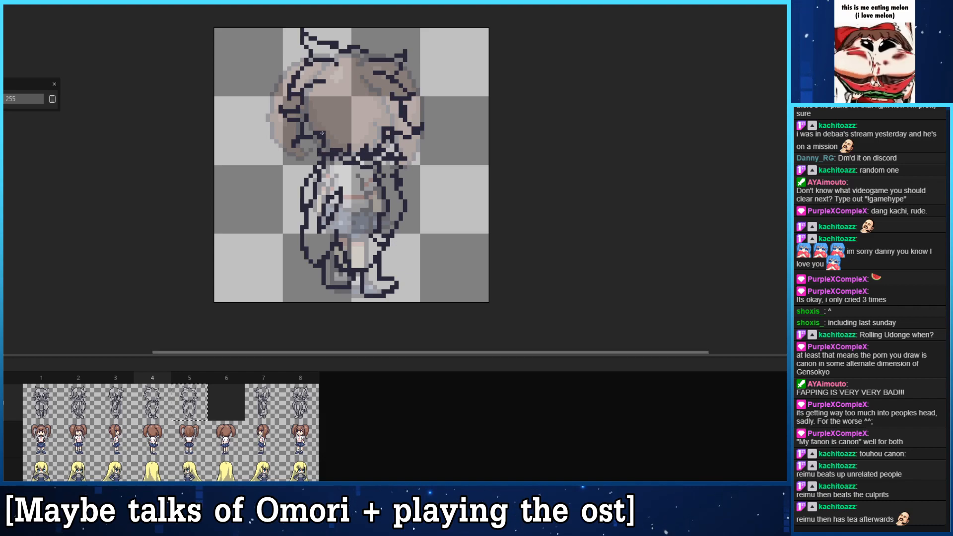
pyautogui.moveTo(398, 107); pyautogui.dragTo(378, 122)
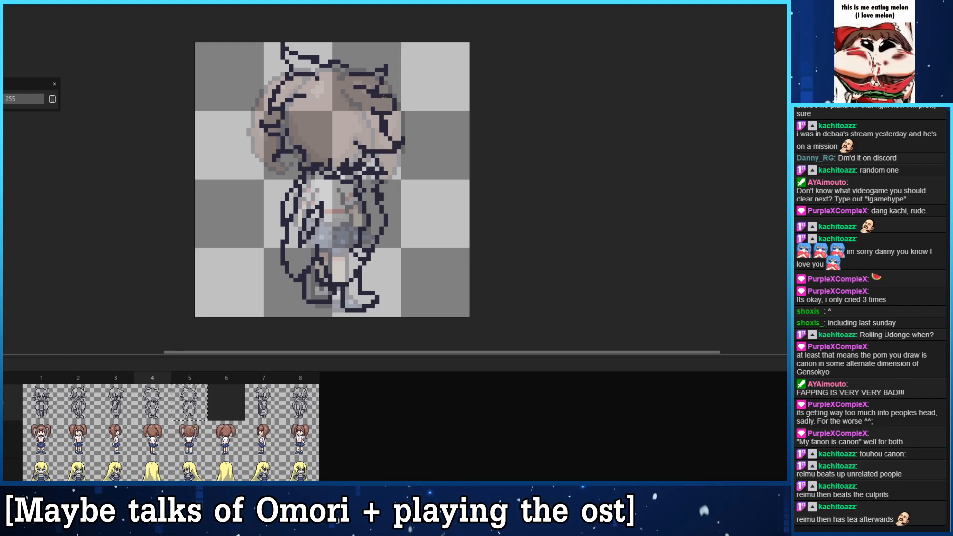
pyautogui.hotkey('ctrl', 'z')
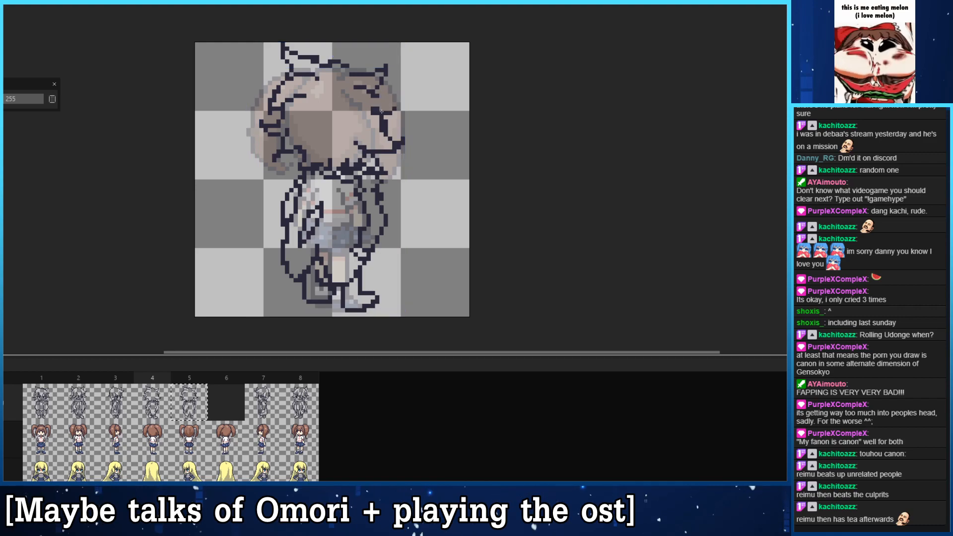
pyautogui.hotkey('ctrl', 'z')
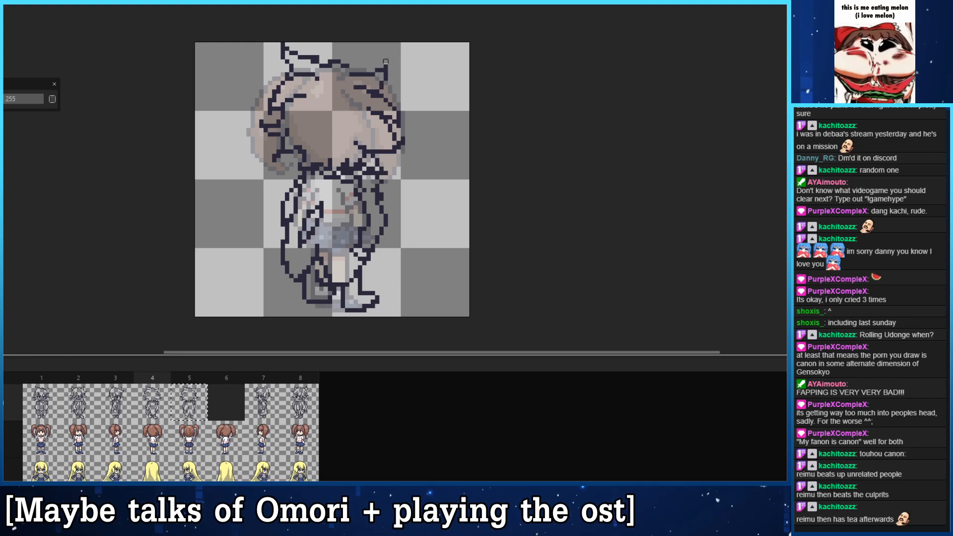
# - Erase the inner hair line below the left ear in frame 4 and tidy the top edge of the head
pyautogui.moveTo(297, 70); pyautogui.dragTo(307, 55)
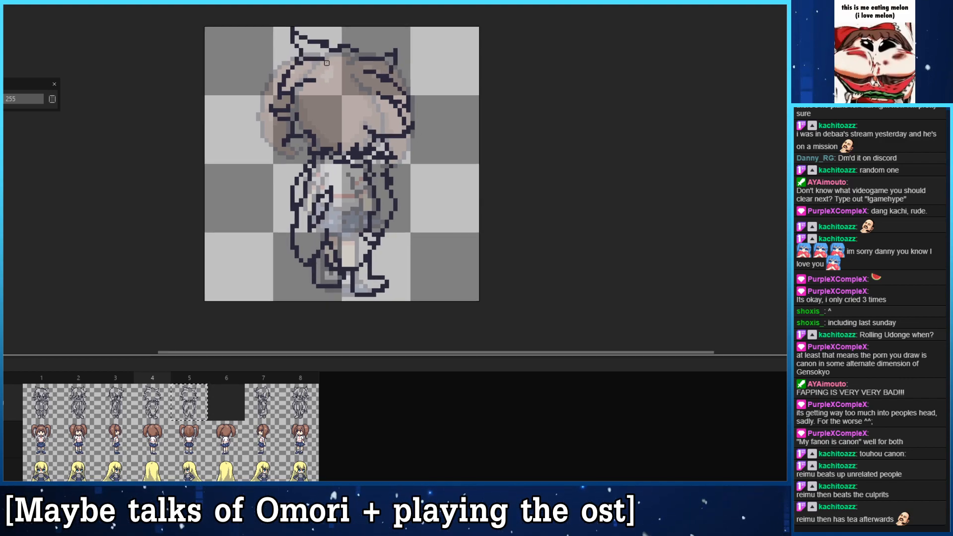
pyautogui.click(326, 63)
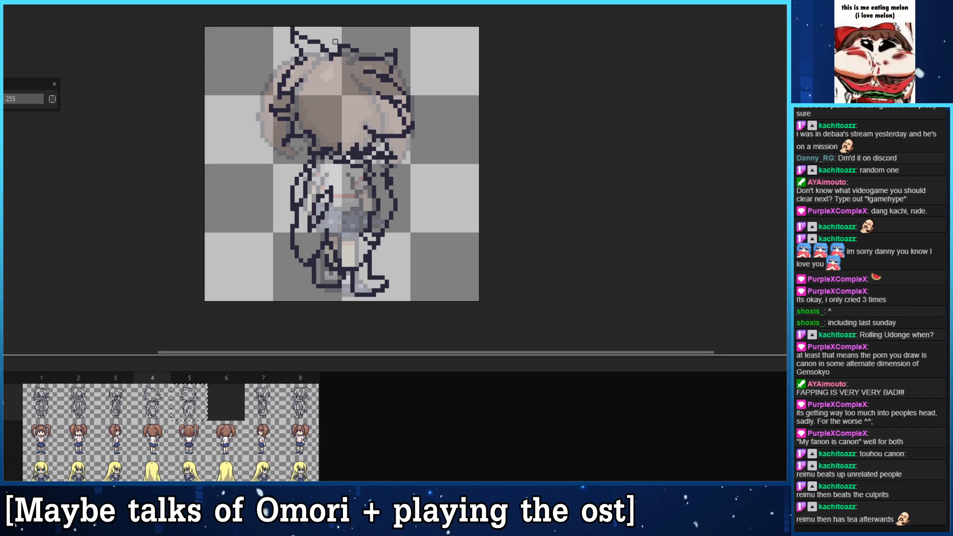
pyautogui.moveTo(340, 55); pyautogui.dragTo(349, 50)
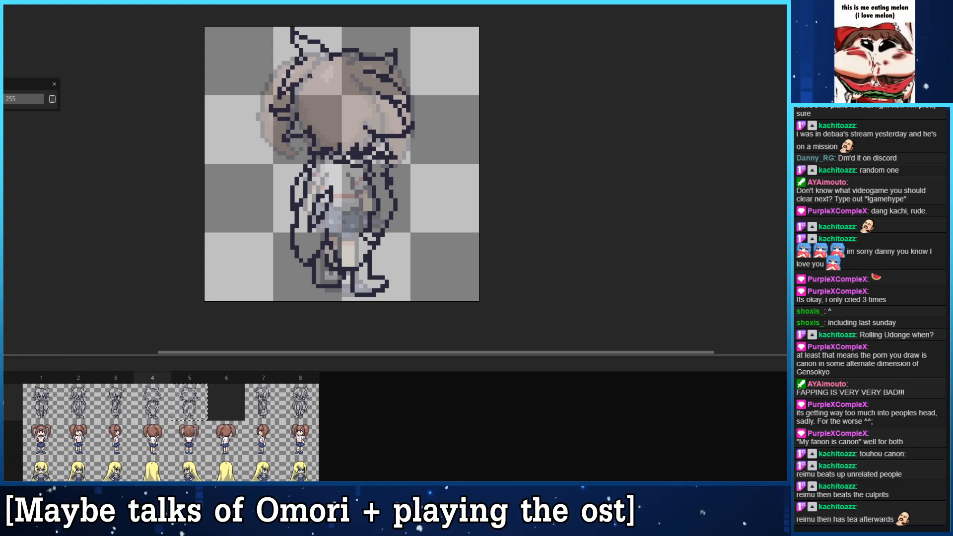
# - Draw short hair strokes near the crown of the head in frame 4
pyautogui.moveTo(310, 169); pyautogui.dragTo(374, 181)
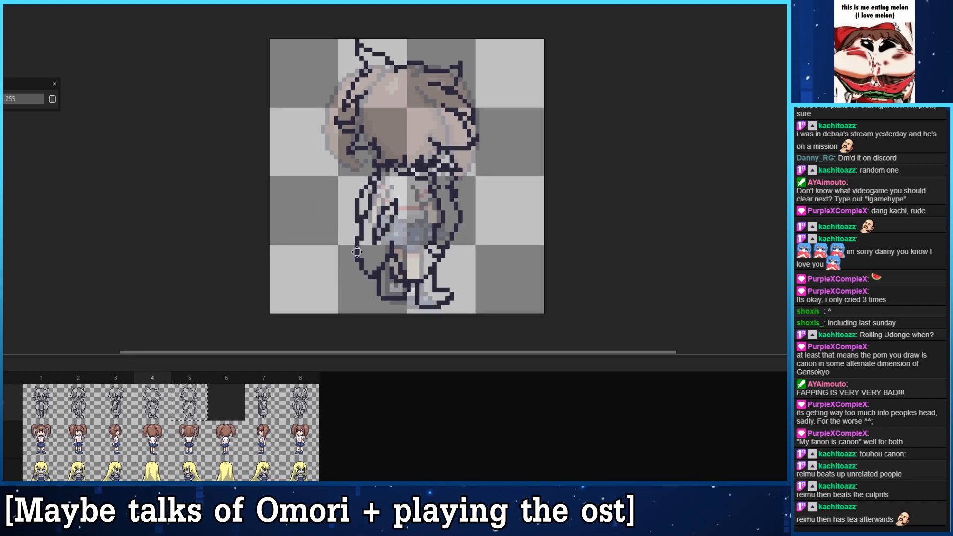
pyautogui.moveTo(400, 91); pyautogui.dragTo(391, 91)
pyautogui.moveTo(408, 93)
pyautogui.mouseDown()
pyautogui.moveTo(413, 135)
pyautogui.moveTo(391, 84)
pyautogui.mouseUp()
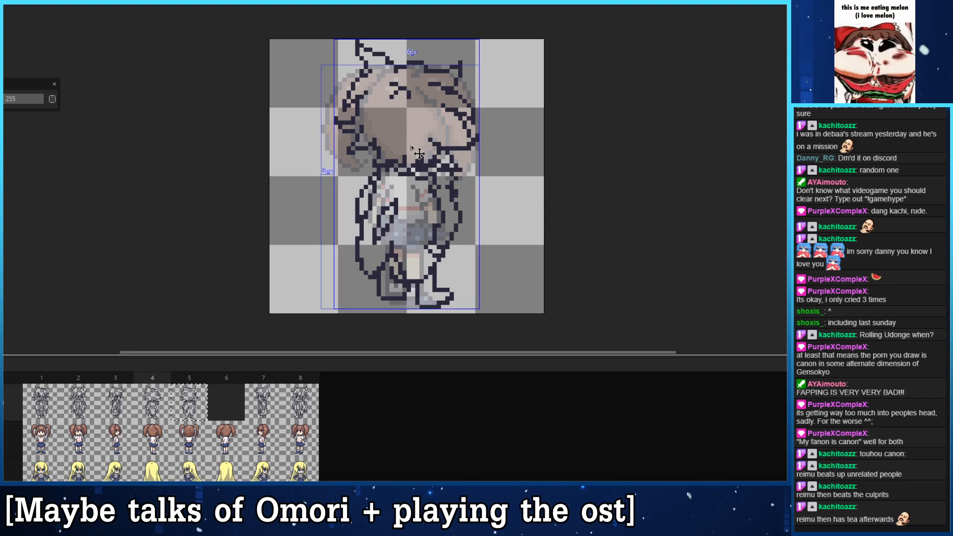
pyautogui.moveTo(397, 84); pyautogui.dragTo(391, 84)
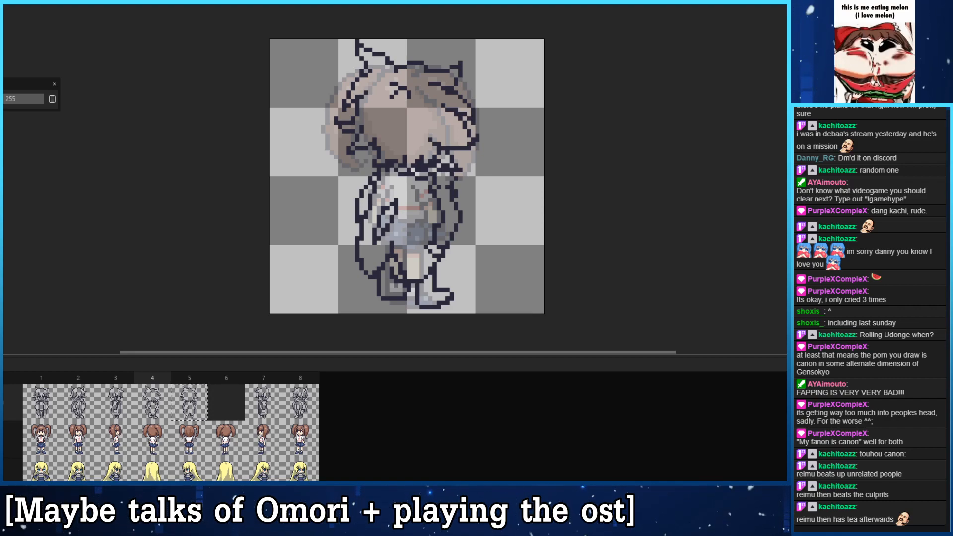
# - Hide the coloured reference sprite and erase the surplus right arm lines in frame 4
pyautogui.moveTo(358, 186)
pyautogui.mouseDown()
pyautogui.moveTo(335, 152)
pyautogui.moveTo(359, 163)
pyautogui.moveTo(355, 175)
pyautogui.mouseUp()
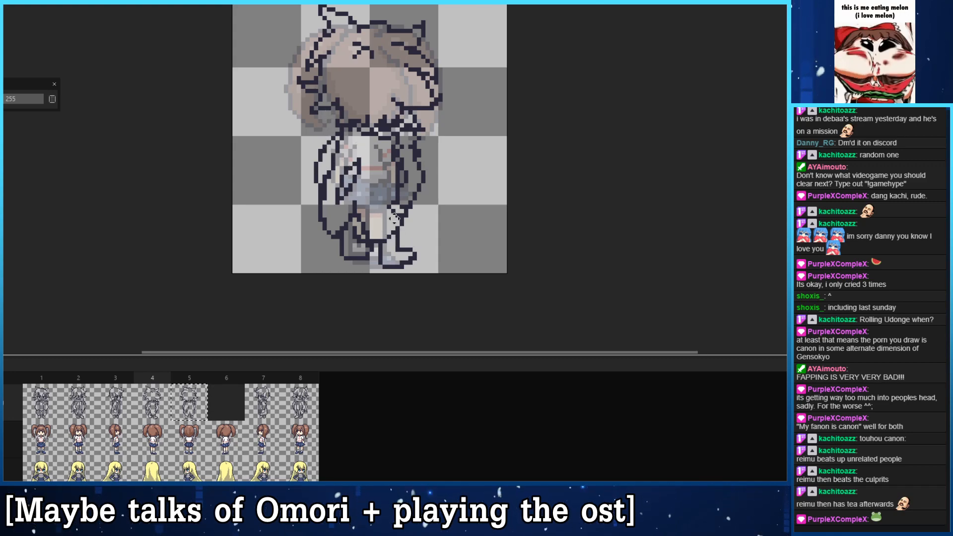
pyautogui.click(4, 440)
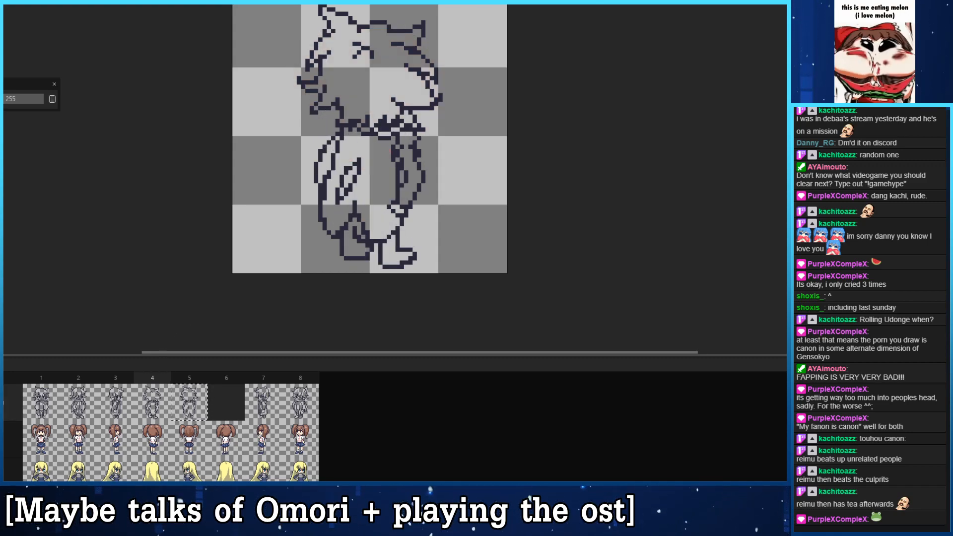
pyautogui.moveTo(405, 168)
pyautogui.mouseDown()
pyautogui.moveTo(395, 183)
pyautogui.moveTo(384, 165)
pyautogui.moveTo(395, 193)
pyautogui.moveTo(388, 208)
pyautogui.mouseUp()
pyautogui.press('b')
pyautogui.hotkey('ctrl', 'z')
pyautogui.press('e')
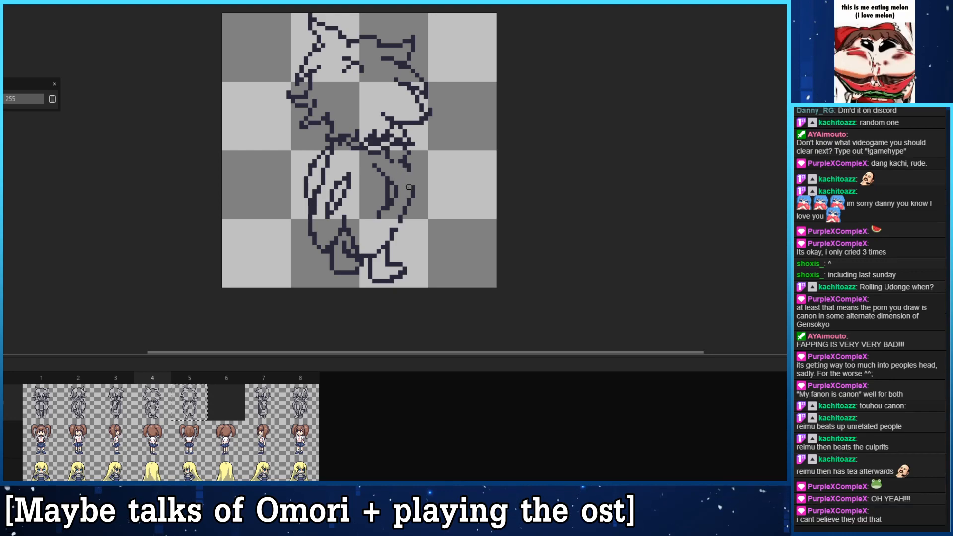
# - Redraw the outer outline of the right arm in frame 4 and close the sleeve with a cuff line above the leg
pyautogui.moveTo(408, 213)
pyautogui.mouseDown()
pyautogui.moveTo(387, 230)
pyautogui.moveTo(404, 217)
pyautogui.moveTo(409, 191)
pyautogui.moveTo(390, 226)
pyautogui.mouseUp()
pyautogui.hotkey('ctrl', 'z')
pyautogui.press('e')
pyautogui.moveTo(409, 201)
pyautogui.mouseDown()
pyautogui.moveTo(395, 217)
pyautogui.moveTo(413, 198)
pyautogui.mouseUp()
pyautogui.press('b')
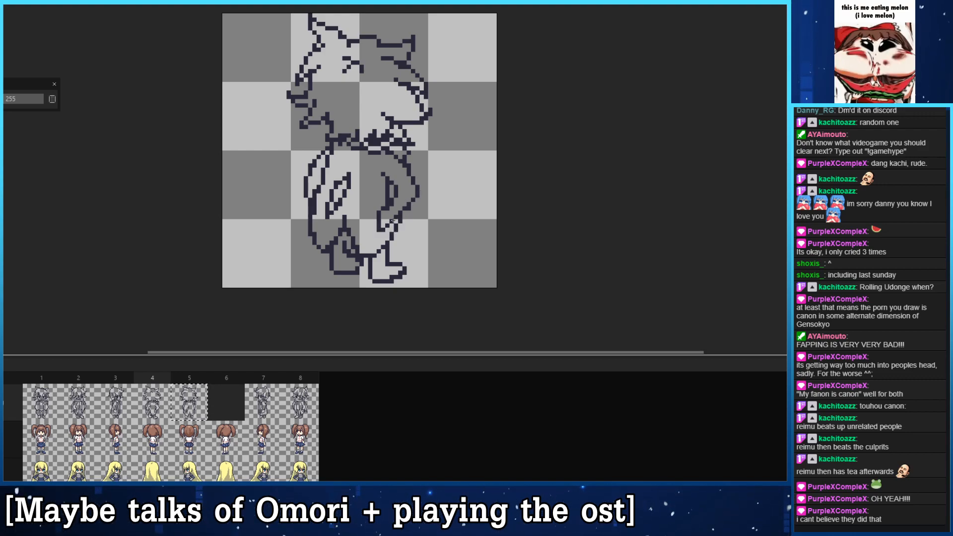
pyautogui.hotkey('ctrl', 'z')
pyautogui.moveTo(398, 217)
pyautogui.mouseDown()
pyautogui.moveTo(374, 217)
pyautogui.moveTo(392, 228)
pyautogui.mouseUp()
pyautogui.press('e')
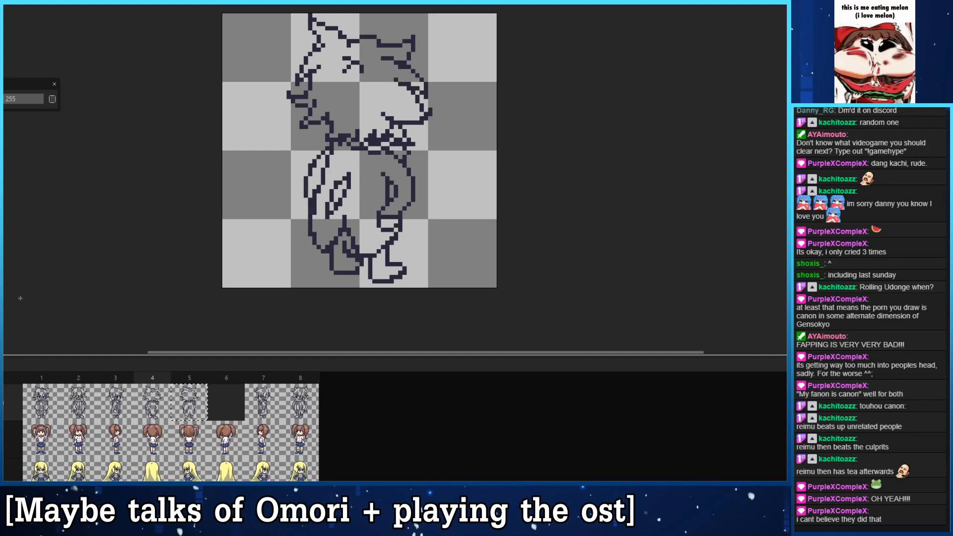
# - Reshape the right sleeve in frame 4 with a longer inner line and straighter outer edge, adding a tapered hand below the cuff
pyautogui.moveTo(26, 49); pyautogui.dragTo(69, 55)
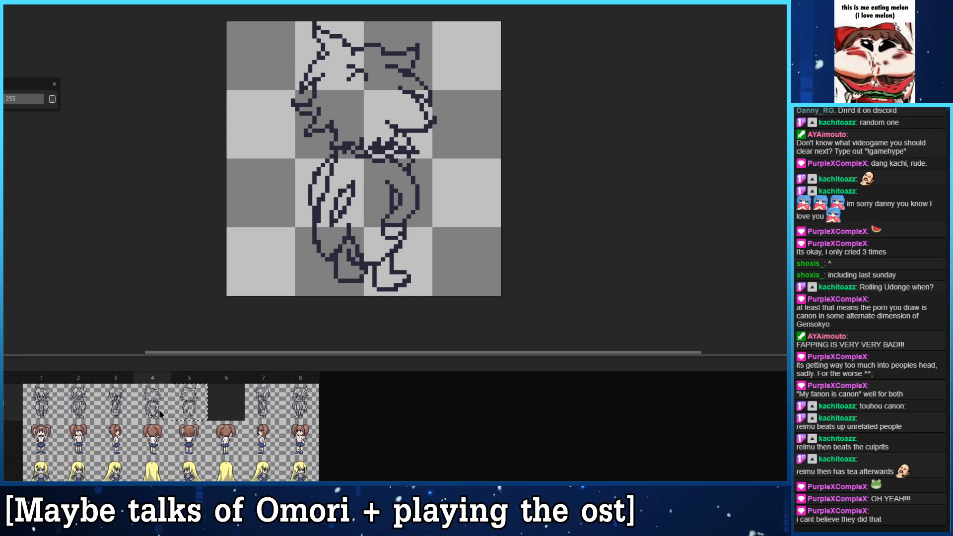
pyautogui.press('Right')
pyautogui.press('Left')
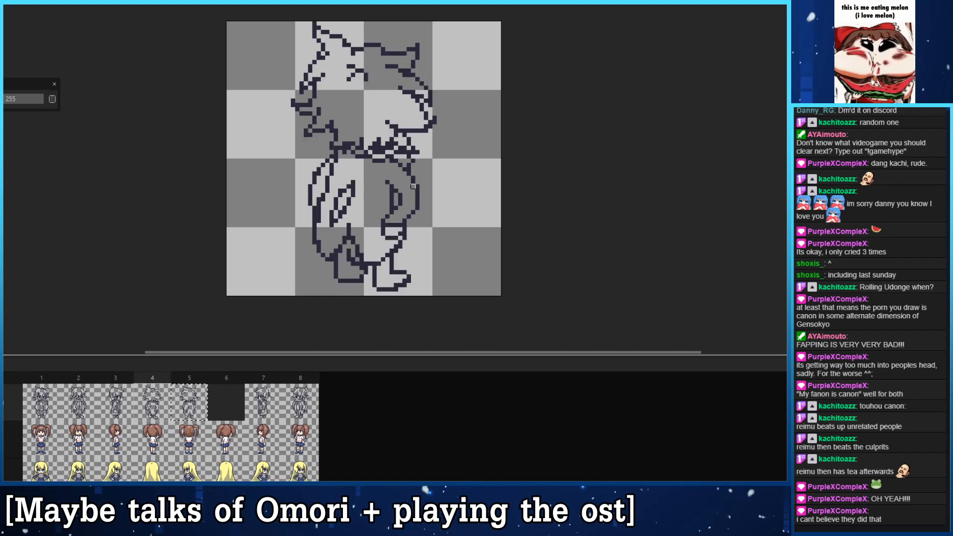
pyautogui.moveTo(400, 195); pyautogui.dragTo(400, 203)
pyautogui.moveTo(384, 169)
pyautogui.mouseDown()
pyautogui.moveTo(398, 201)
pyautogui.moveTo(403, 191)
pyautogui.moveTo(421, 200)
pyautogui.moveTo(407, 166)
pyautogui.moveTo(412, 213)
pyautogui.moveTo(399, 227)
pyautogui.moveTo(376, 225)
pyautogui.moveTo(392, 242)
pyautogui.mouseUp()
pyautogui.press('e')
pyautogui.click(392, 251)
pyautogui.press('b')
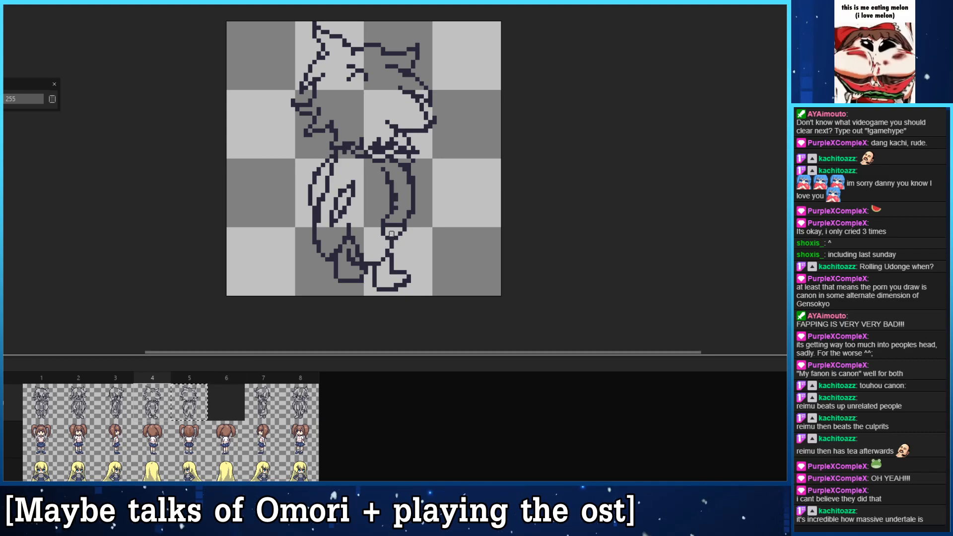
pyautogui.moveTo(383, 233)
pyautogui.mouseDown()
pyautogui.moveTo(404, 229)
pyautogui.moveTo(391, 248)
pyautogui.mouseUp()
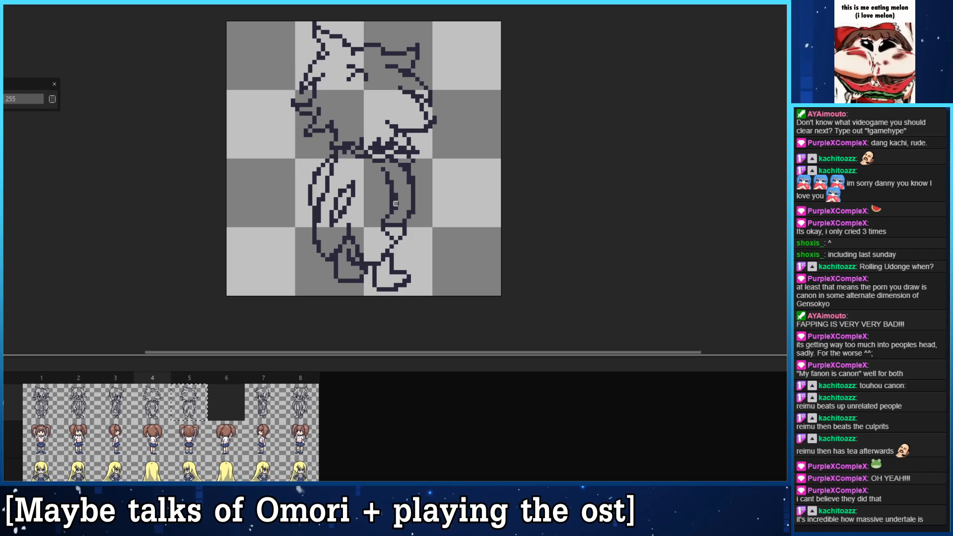
# - Thin the inner line of the right sleeve in frame 4 by erasing its extra pixels
pyautogui.press('e')
pyautogui.moveTo(396, 207)
pyautogui.mouseDown()
pyautogui.moveTo(400, 187)
pyautogui.moveTo(392, 199)
pyautogui.moveTo(391, 186)
pyautogui.moveTo(388, 216)
pyautogui.moveTo(408, 173)
pyautogui.mouseUp()
pyautogui.press('b')
pyautogui.press('e')
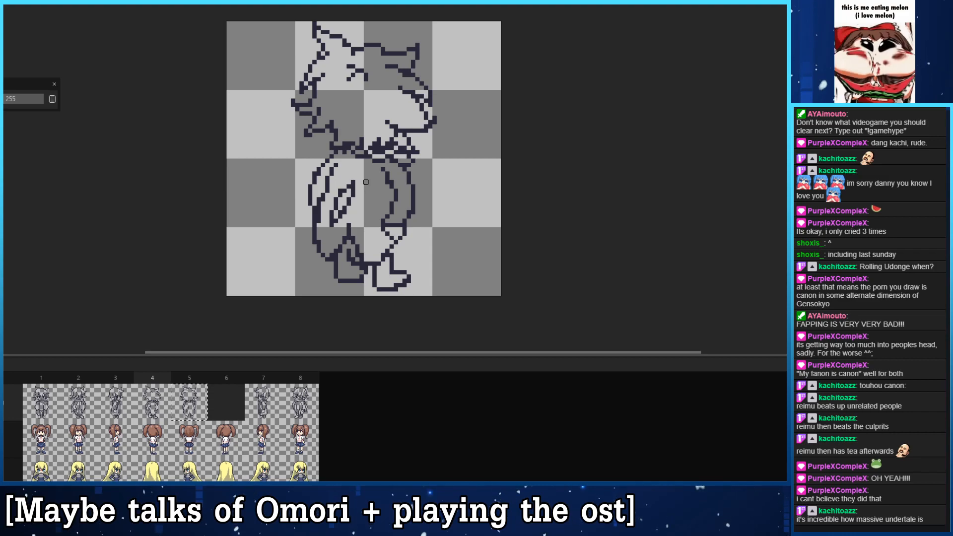
# - Replace the closed loop beside the left arm in frame 4 with open diagonal strokes, undoing the unwanted attempts
pyautogui.hotkey('ctrl', 'z')
pyautogui.moveTo(332, 224)
pyautogui.mouseDown()
pyautogui.moveTo(365, 169)
pyautogui.moveTo(349, 187)
pyautogui.mouseUp()
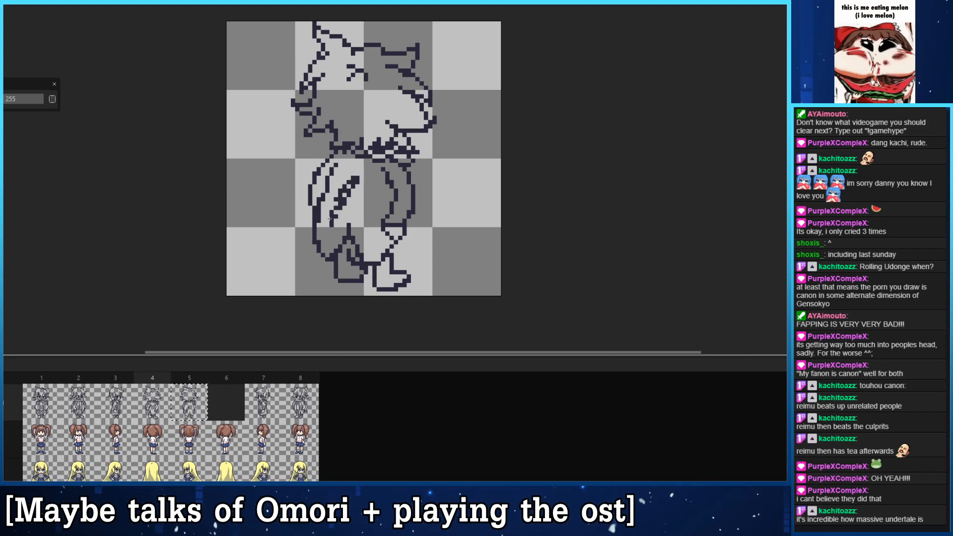
pyautogui.hotkey('ctrl', 'z')
pyautogui.moveTo(336, 218)
pyautogui.mouseDown()
pyautogui.moveTo(341, 188)
pyautogui.moveTo(326, 224)
pyautogui.moveTo(358, 173)
pyautogui.moveTo(331, 224)
pyautogui.moveTo(339, 190)
pyautogui.moveTo(370, 169)
pyautogui.moveTo(332, 220)
pyautogui.mouseUp()
pyautogui.hotkey('ctrl', 'z')
pyautogui.hotkey('ctrl', 'z')
pyautogui.moveTo(358, 186)
pyautogui.mouseDown()
pyautogui.moveTo(327, 220)
pyautogui.moveTo(340, 212)
pyautogui.moveTo(339, 177)
pyautogui.moveTo(349, 182)
pyautogui.moveTo(327, 208)
pyautogui.moveTo(357, 174)
pyautogui.moveTo(353, 195)
pyautogui.moveTo(362, 173)
pyautogui.moveTo(349, 212)
pyautogui.mouseUp()
pyautogui.press('e')
pyautogui.hotkey('ctrl', 'z')
pyautogui.press('b')
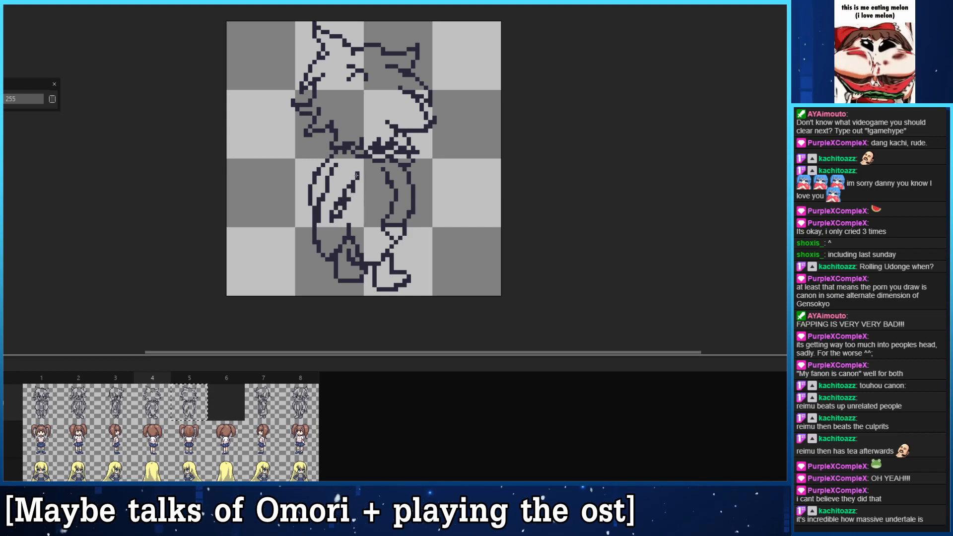
pyautogui.moveTo(357, 175); pyautogui.dragTo(331, 215)
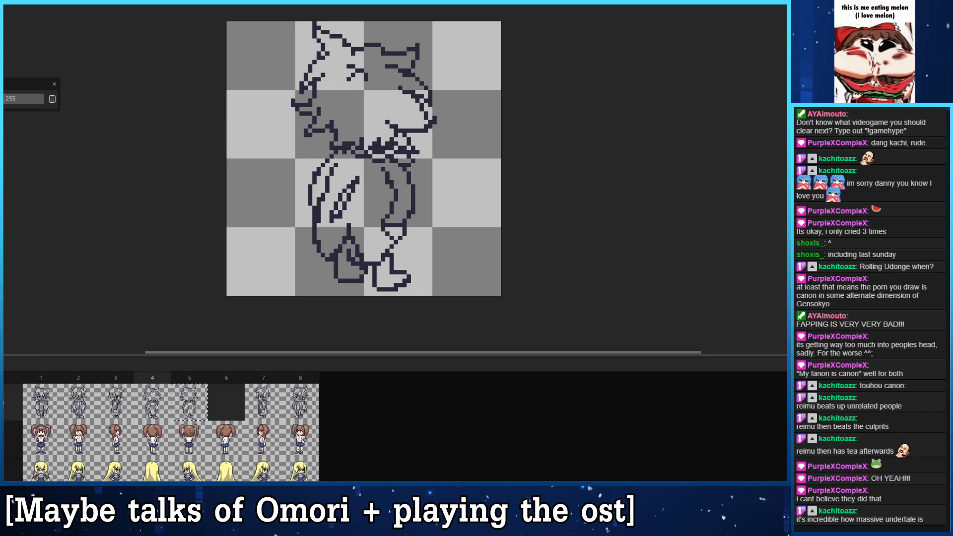
# - Try adjusting the lines below the right cuff in frame 4 and undo the unwanted strokes
pyautogui.moveTo(387, 233); pyautogui.dragTo(363, 205)
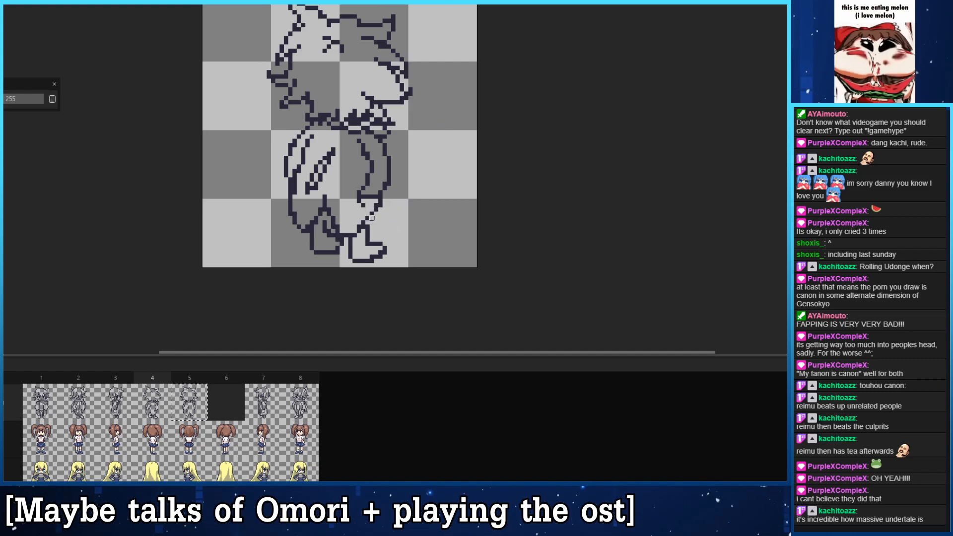
pyautogui.moveTo(372, 214)
pyautogui.mouseDown()
pyautogui.moveTo(359, 231)
pyautogui.moveTo(368, 223)
pyautogui.mouseUp()
pyautogui.hotkey('ctrl', 'z')
pyautogui.hotkey('ctrl', 'z')
# - Flip repeatedly between frames 4 and 5 to examine how the arms and body outline change with the turn
pyautogui.moveTo(318, 167); pyautogui.dragTo(321, 225)
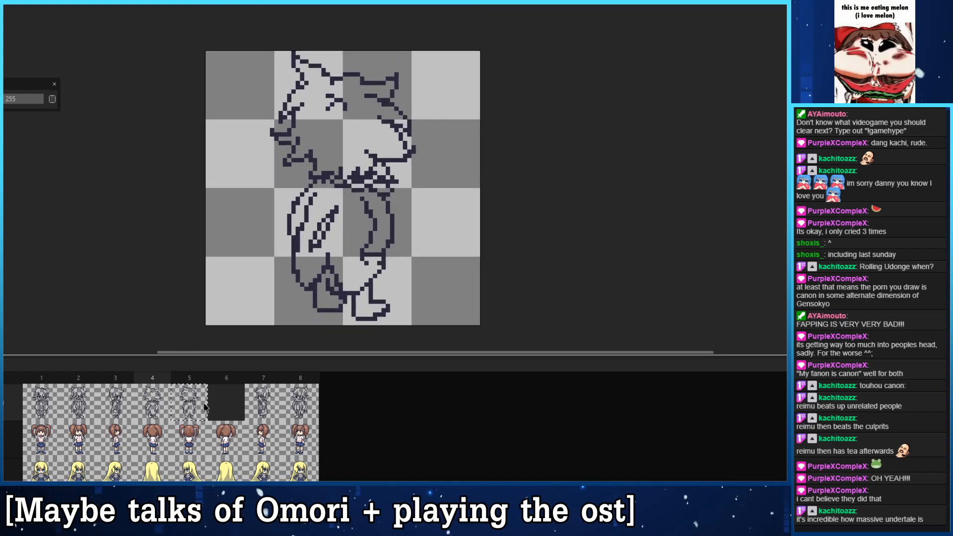
pyautogui.click(178, 405)
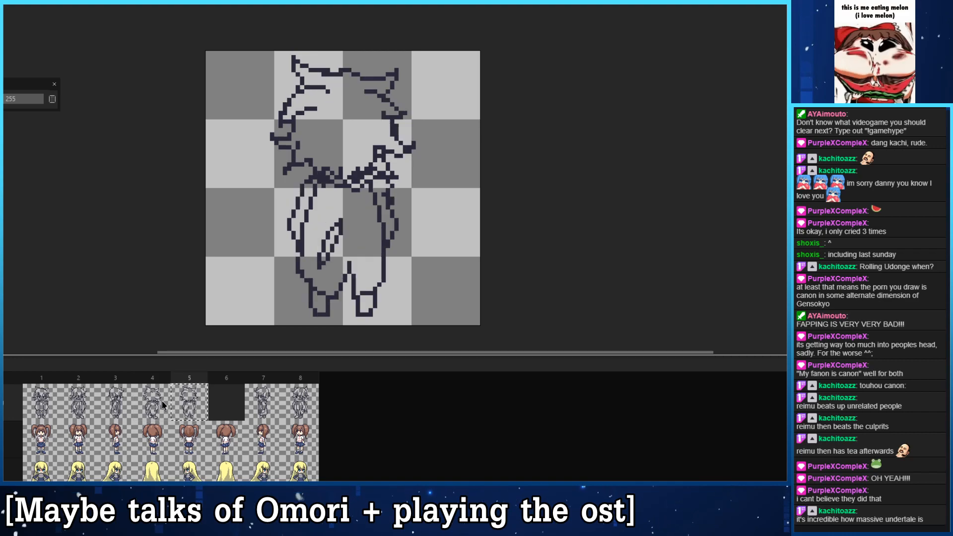
pyautogui.click(163, 405)
pyautogui.click(186, 404)
pyautogui.click(168, 404)
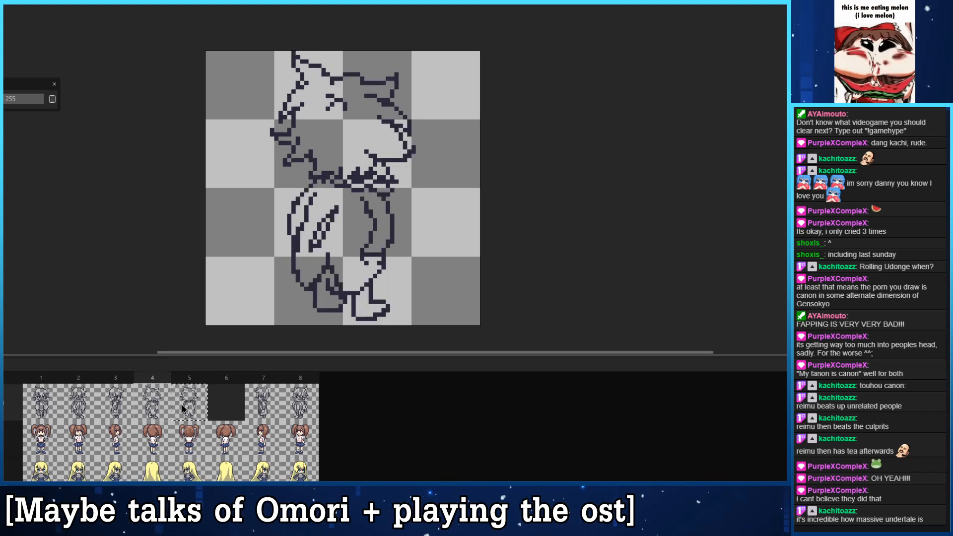
pyautogui.click(182, 408)
pyautogui.click(167, 408)
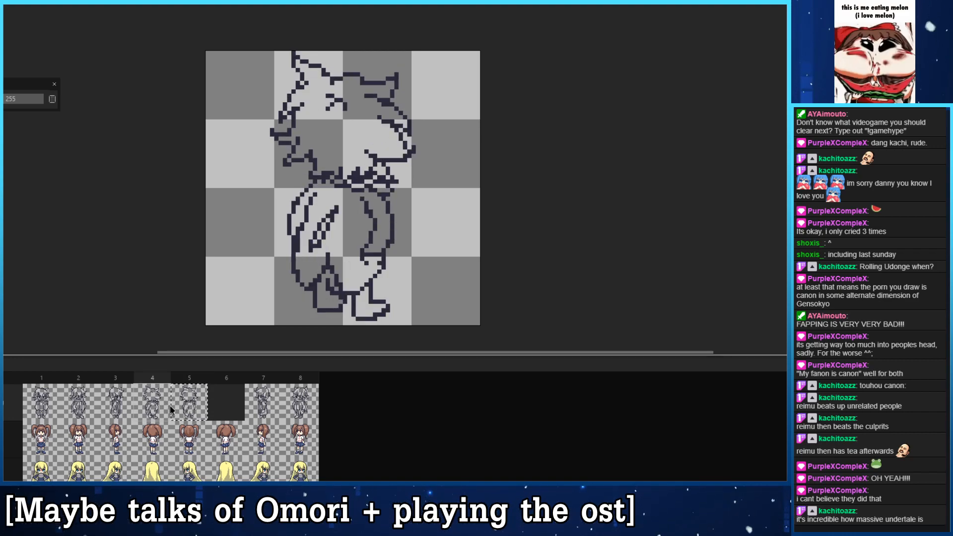
pyautogui.click(186, 408)
pyautogui.click(168, 406)
pyautogui.click(185, 406)
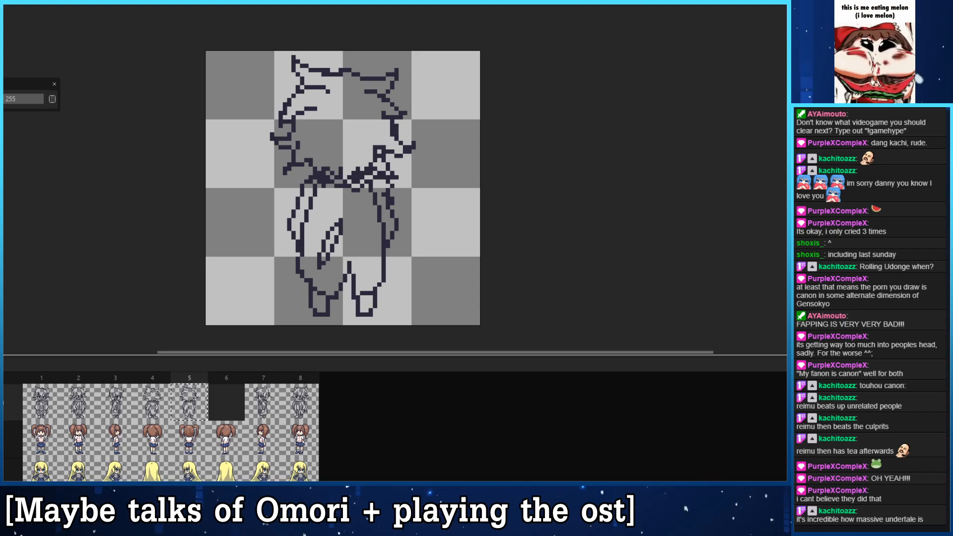
pyautogui.click(164, 403)
pyautogui.click(177, 399)
pyautogui.click(154, 402)
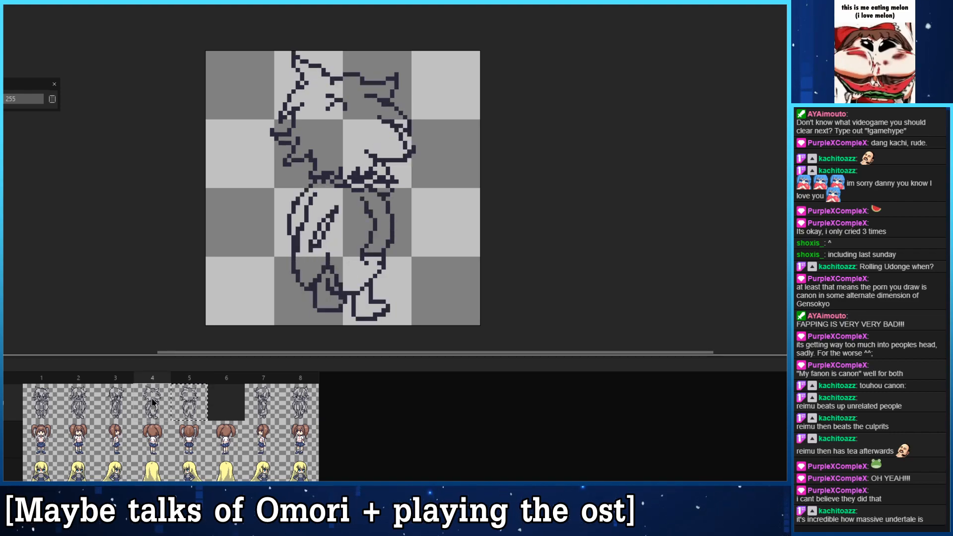
# - Erase the old left body outline in frame 4 and draw a narrower one running from the shoulder down to the leg
pyautogui.moveTo(298, 250)
pyautogui.mouseDown()
pyautogui.moveTo(302, 203)
pyautogui.moveTo(294, 255)
pyautogui.mouseUp()
pyautogui.press('b')
pyautogui.moveTo(311, 200); pyautogui.dragTo(302, 248)
pyautogui.hotkey('ctrl', 'z')
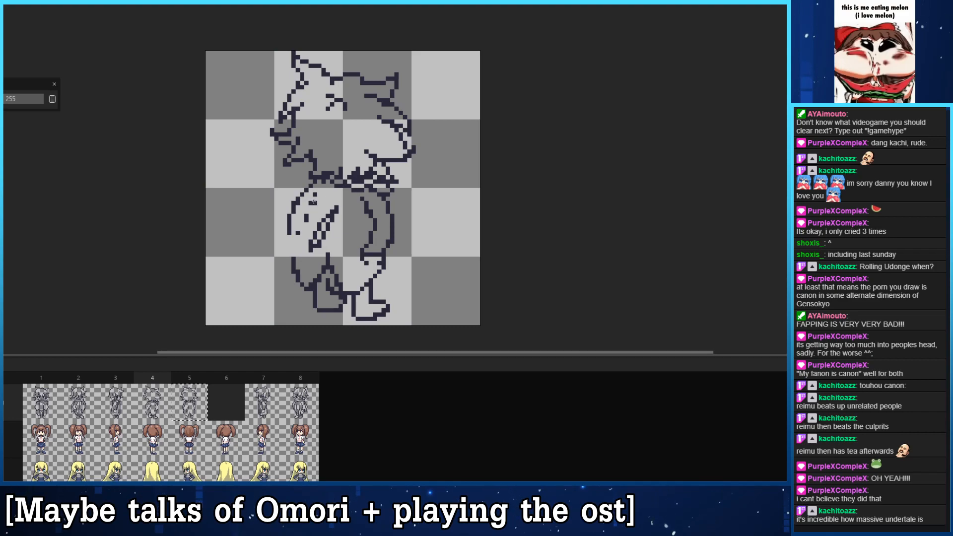
pyautogui.moveTo(313, 196)
pyautogui.mouseDown()
pyautogui.moveTo(298, 289)
pyautogui.moveTo(294, 272)
pyautogui.mouseUp()
pyautogui.press('e')
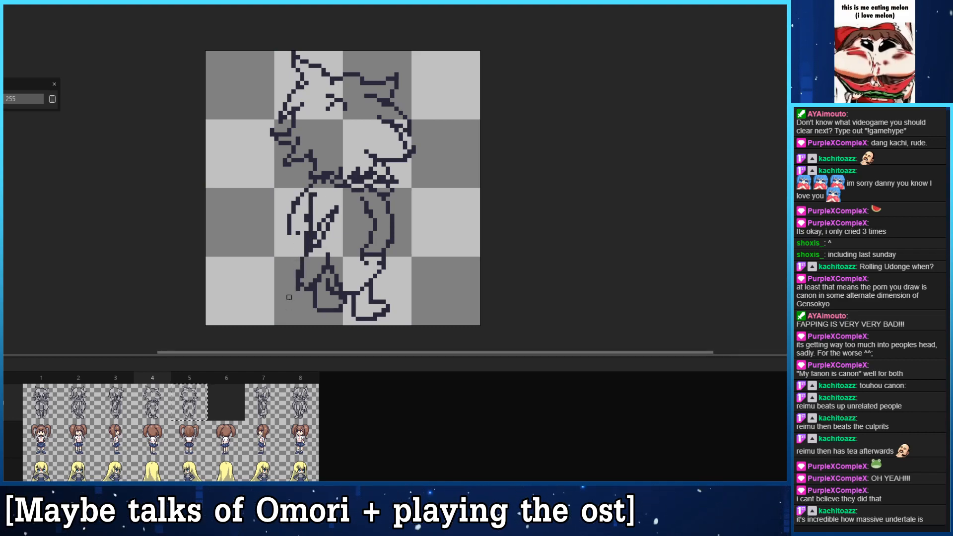
# - Move the outer outline of the left sleeve in frame 4 inward and close it at the cuff
pyautogui.moveTo(297, 233)
pyautogui.mouseDown()
pyautogui.moveTo(307, 207)
pyautogui.moveTo(289, 233)
pyautogui.moveTo(293, 199)
pyautogui.moveTo(305, 192)
pyautogui.moveTo(298, 259)
pyautogui.mouseUp()
pyautogui.hotkey('ctrl', 'z')
pyautogui.press('b')
pyautogui.press('e')
pyautogui.press('b')
pyautogui.click(302, 254)
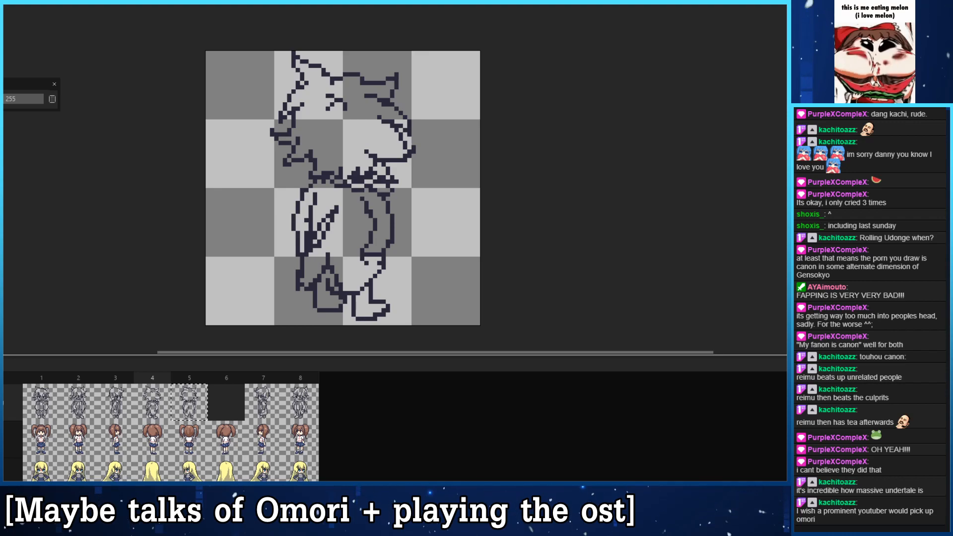
# - Select the line-art layer in the timeline and bring the frame 4 sprite into view
pyautogui.moveTo(22, 467); pyautogui.dragTo(21, 467)
pyautogui.click(12, 466)
pyautogui.click(13, 398)
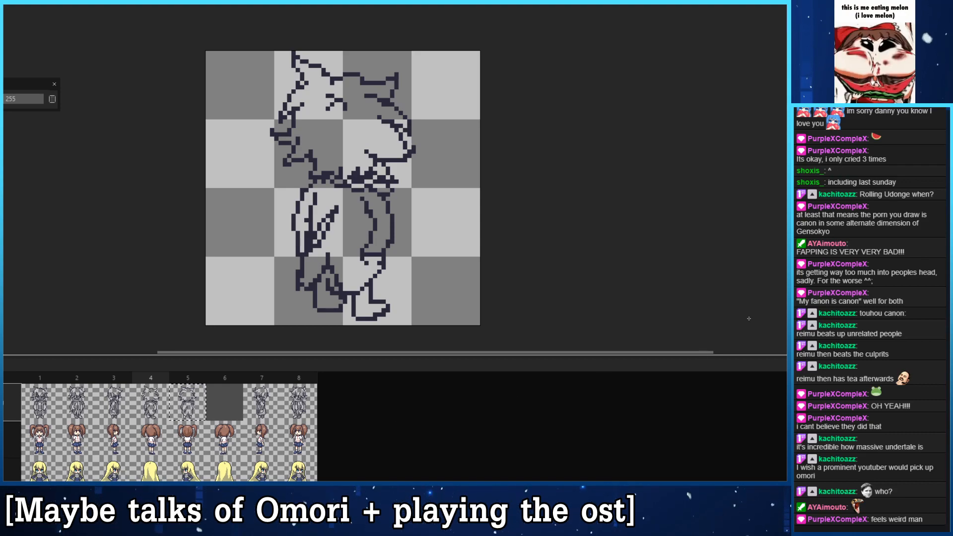
pyautogui.moveTo(351, 190); pyautogui.dragTo(370, 164)
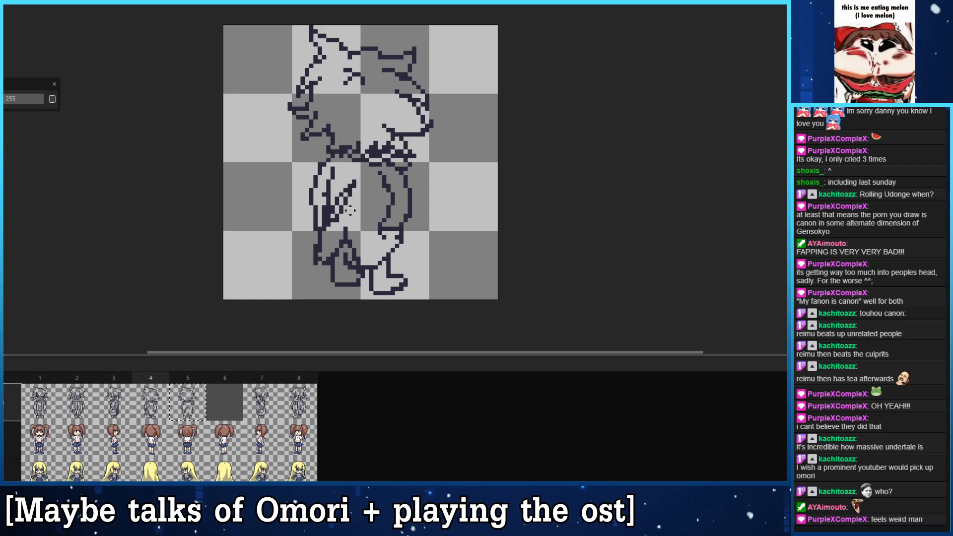
# - Flip between the line art of frames 4 and 5 to compare the straight and diagonal back views
pyautogui.click(183, 406)
pyautogui.click(157, 401)
pyautogui.click(182, 405)
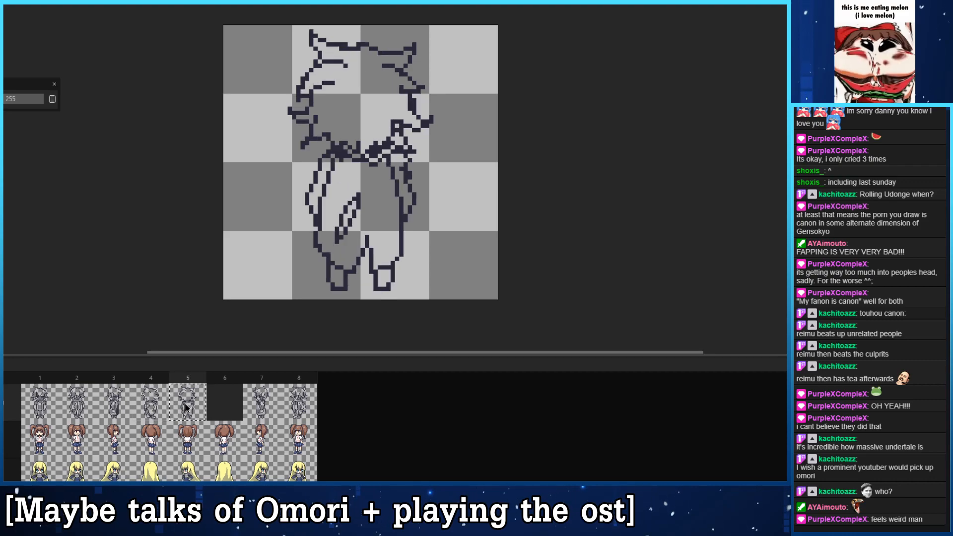
pyautogui.click(165, 404)
pyautogui.click(188, 406)
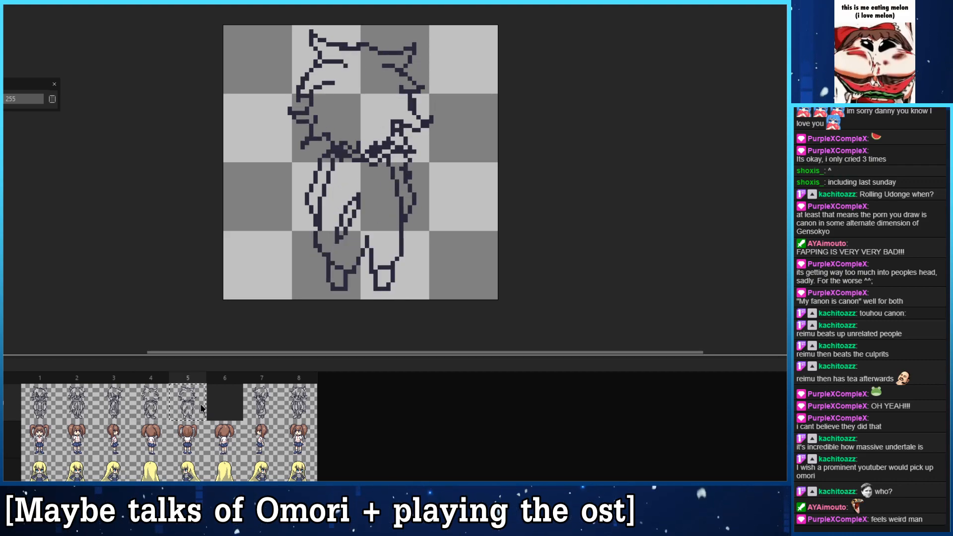
pyautogui.click(153, 406)
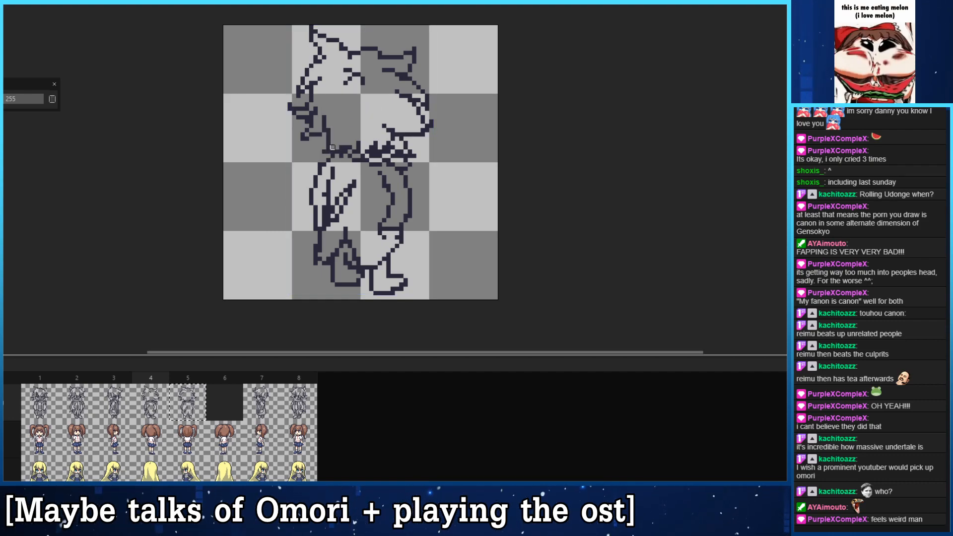
# - Clean up the cluttered scarf pixels in frame 4 and draw a flat lower scarf edge across the shoulders
pyautogui.moveTo(341, 143)
pyautogui.mouseDown()
pyautogui.moveTo(329, 152)
pyautogui.moveTo(379, 147)
pyautogui.mouseUp()
pyautogui.click(349, 156)
pyautogui.rightClick(333, 147)
pyautogui.hotkey('ctrl', 'z')
pyautogui.hotkey('ctrl', 'z')
pyautogui.hotkey('ctrl', 'z')
pyautogui.press('e')
pyautogui.moveTo(376, 164)
pyautogui.mouseDown()
pyautogui.moveTo(329, 155)
pyautogui.moveTo(388, 147)
pyautogui.moveTo(359, 156)
pyautogui.moveTo(334, 144)
pyautogui.moveTo(393, 142)
pyautogui.moveTo(358, 158)
pyautogui.moveTo(340, 143)
pyautogui.moveTo(378, 150)
pyautogui.moveTo(393, 140)
pyautogui.moveTo(376, 161)
pyautogui.mouseUp()
pyautogui.press('b')
pyautogui.hotkey('ctrl', 'z')
pyautogui.press('e')
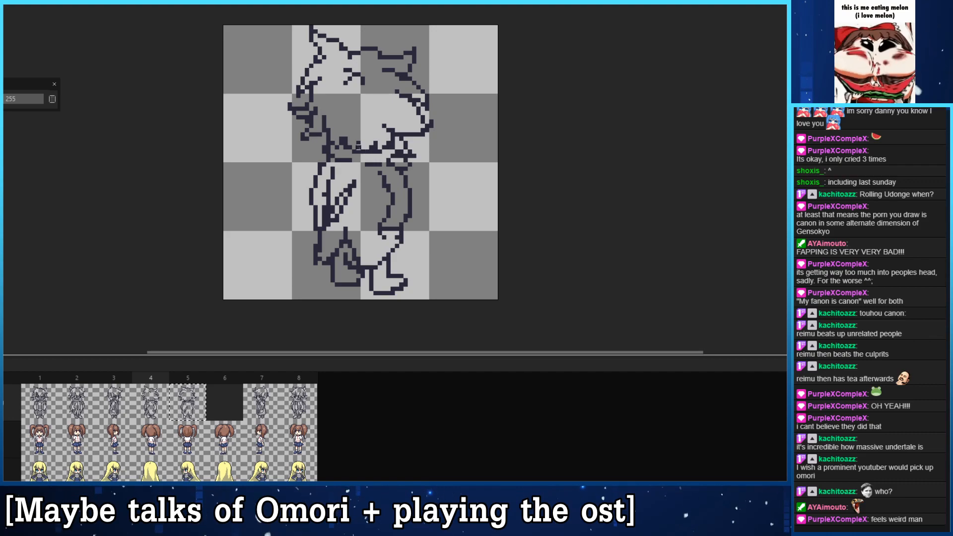
pyautogui.moveTo(328, 164); pyautogui.dragTo(377, 165)
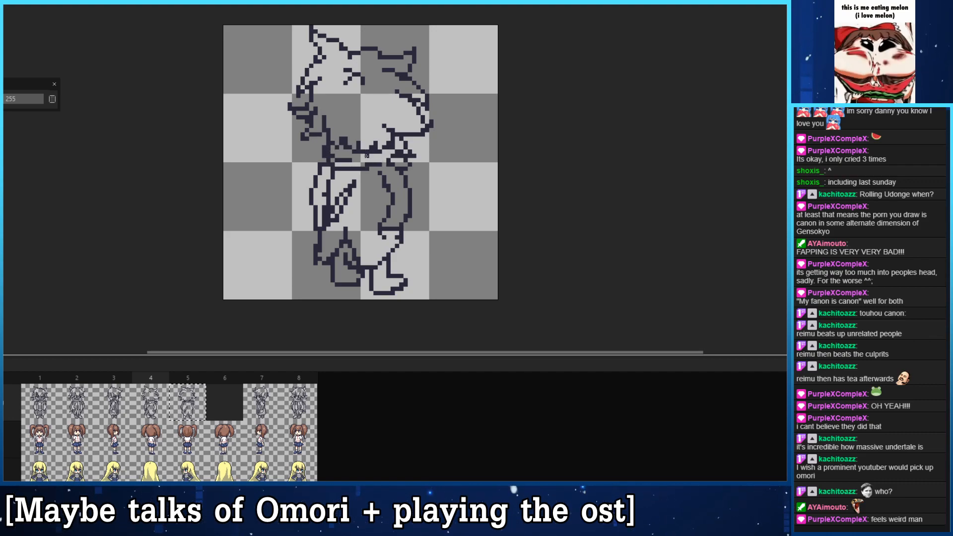
pyautogui.click(376, 151)
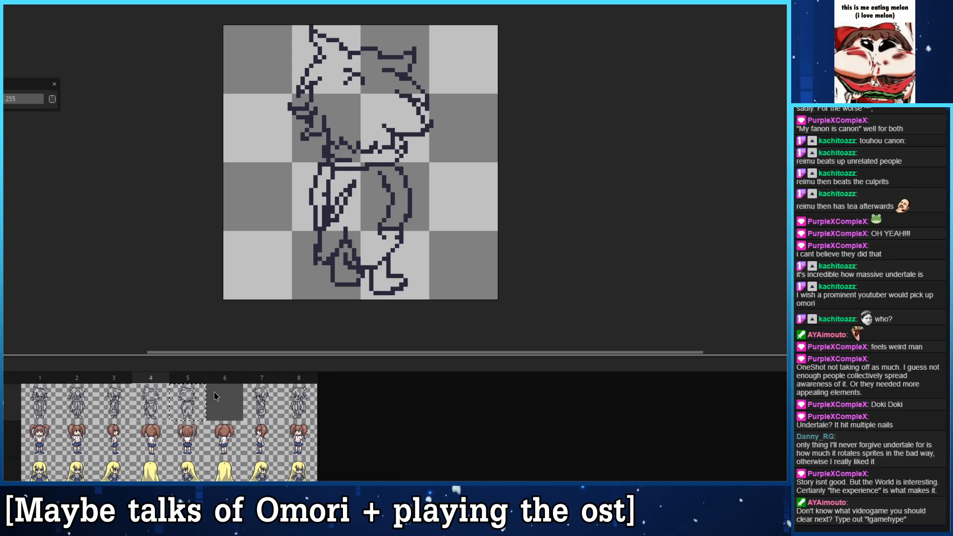
# - Copy the frame 4 line art into the empty frame 6 and mirror it horizontally
pyautogui.click(226, 403)
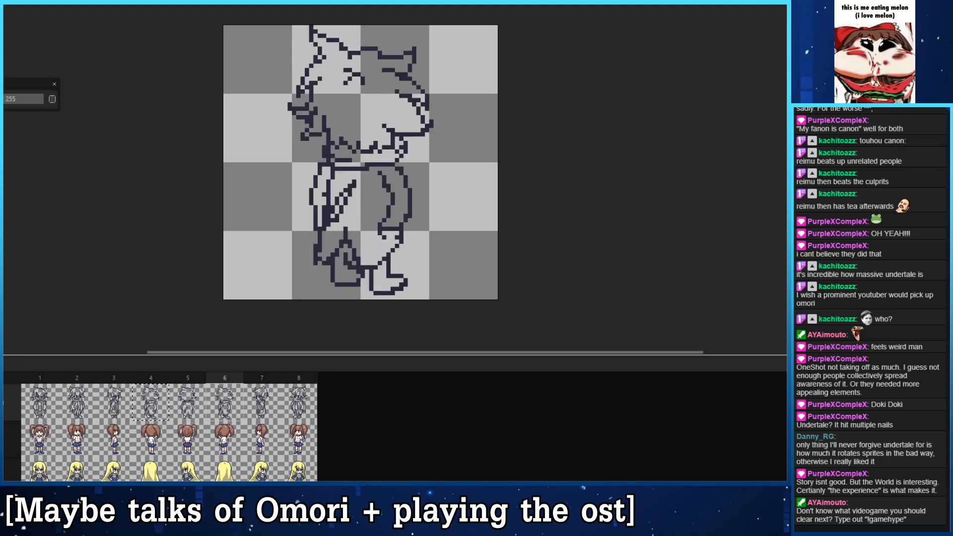
pyautogui.hotkey('shift', 'h')
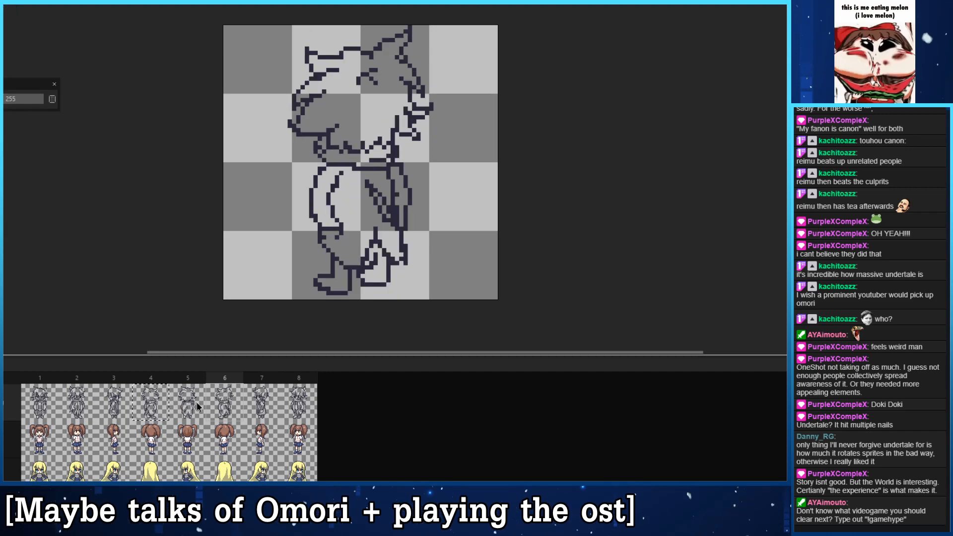
pyautogui.press('Left')
pyautogui.press('Left')
pyautogui.click(182, 415)
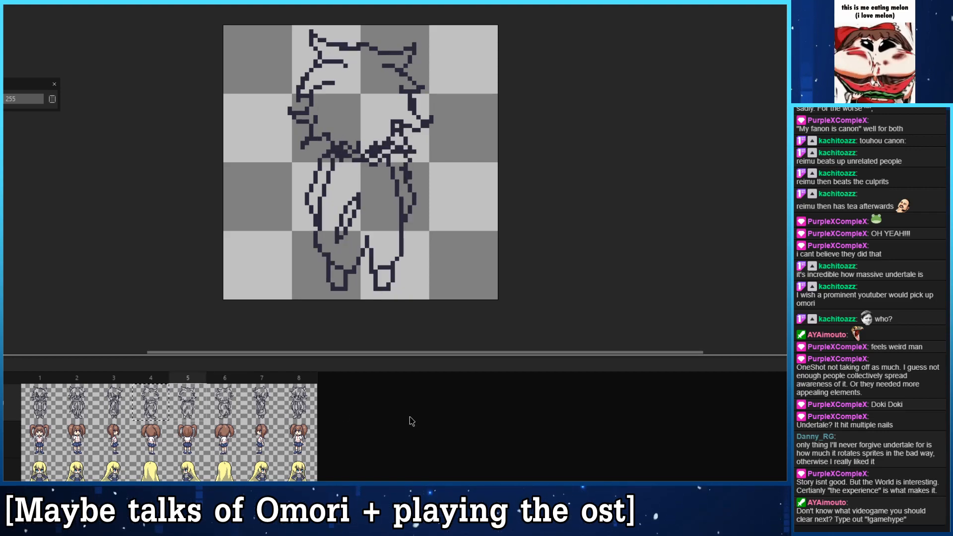
pyautogui.click(306, 441)
pyautogui.hotkey('ctrl', 'c')
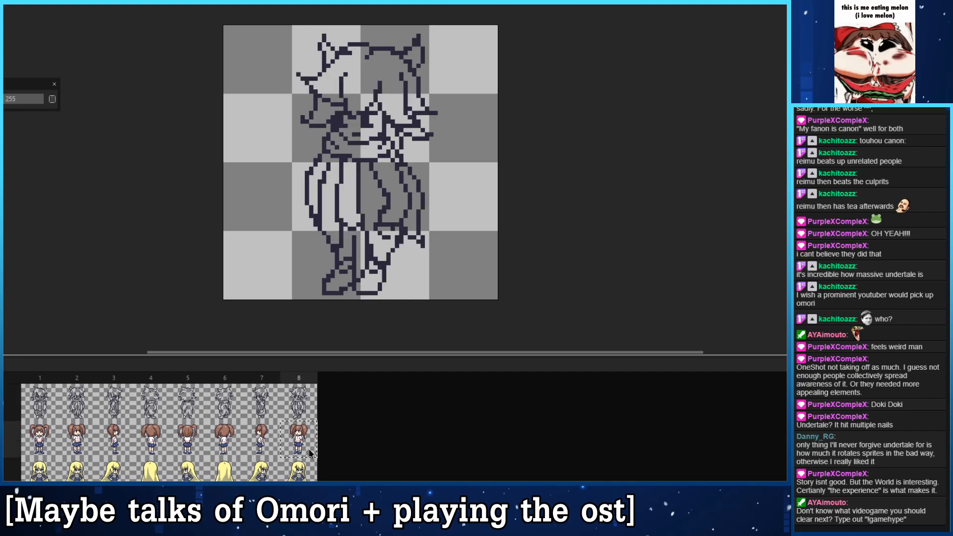
pyautogui.hotkey('ctrl', 'v')
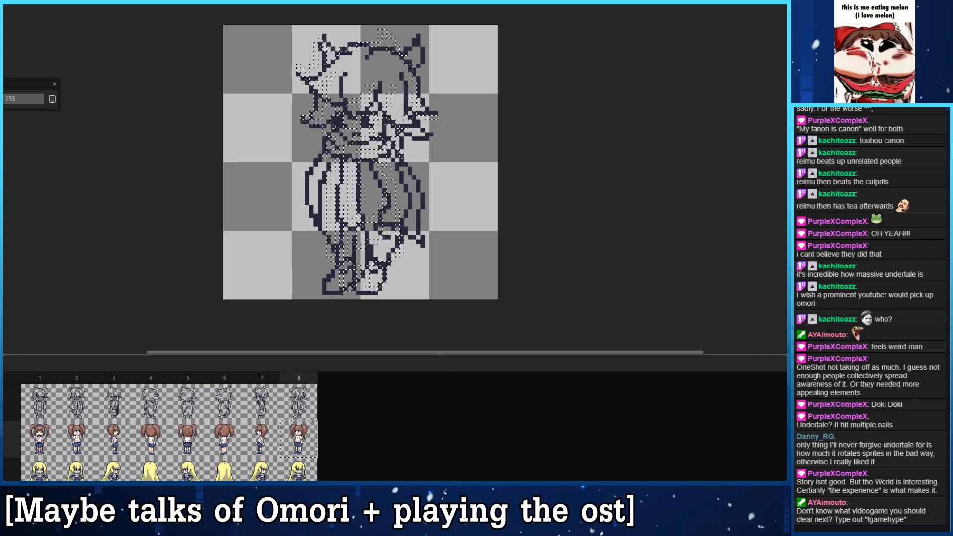
pyautogui.hotkey('ctrl', 'd')
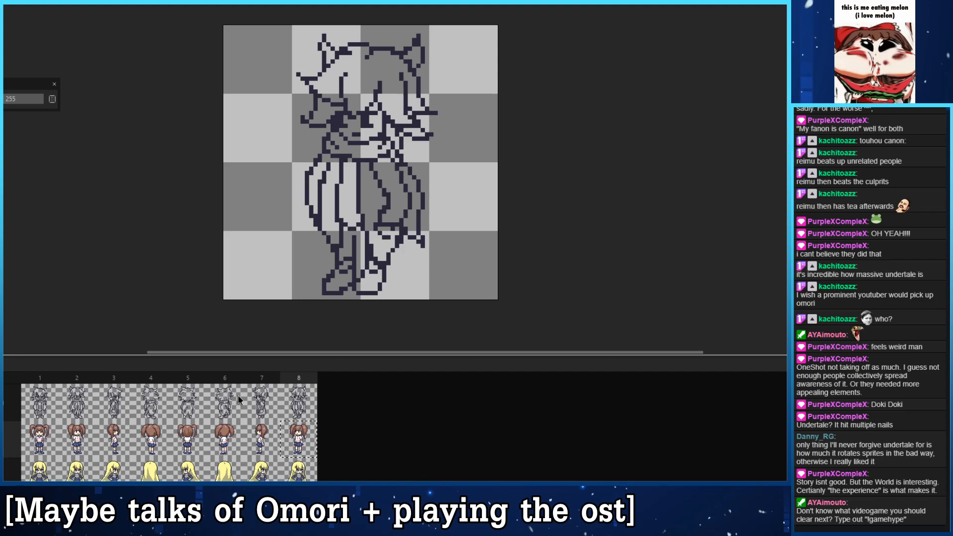
# - Redraw the feet in frame 3 as flat shoes pointing forward, using the frame 2 view as reference
pyautogui.click(150, 402)
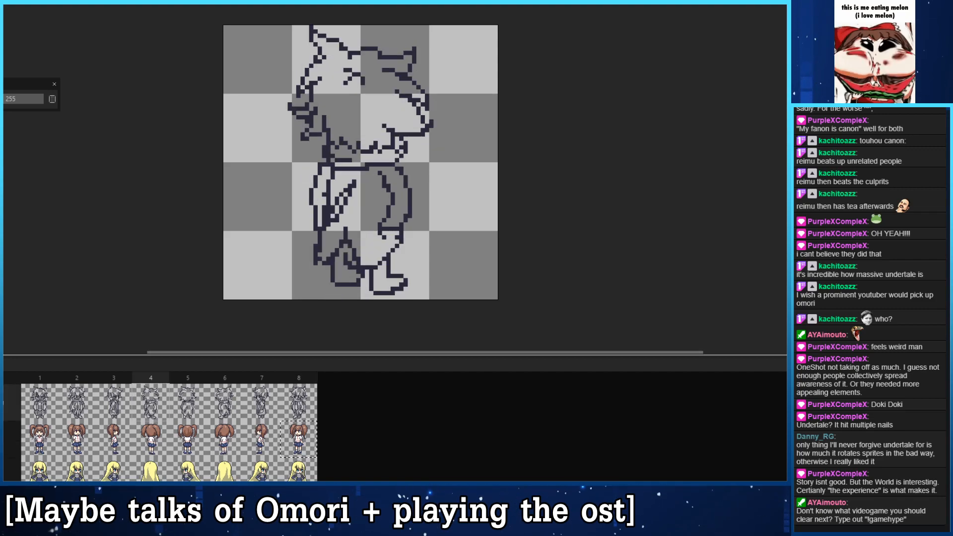
pyautogui.press('Return')
pyautogui.press('Return')
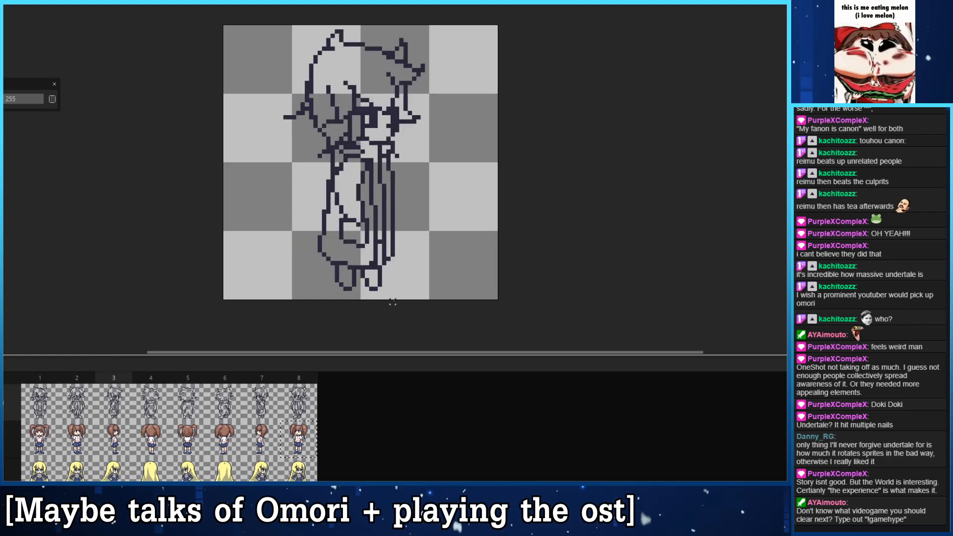
pyautogui.click(87, 407)
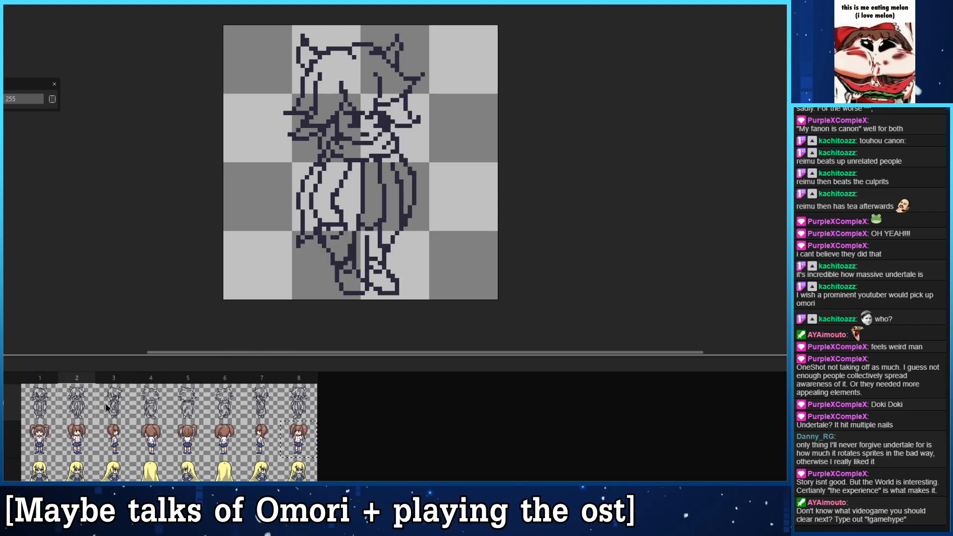
pyautogui.click(107, 408)
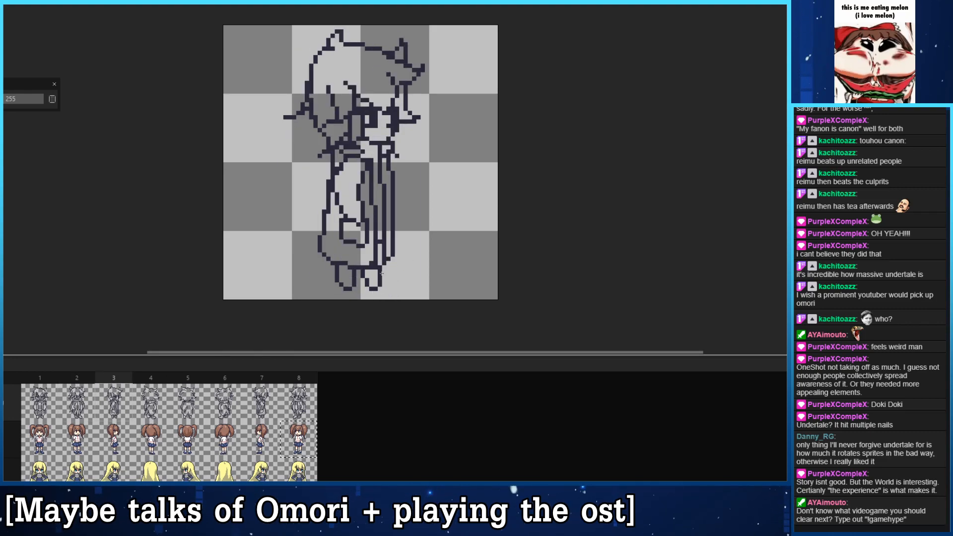
pyautogui.moveTo(393, 287)
pyautogui.mouseDown()
pyautogui.moveTo(354, 289)
pyautogui.moveTo(355, 281)
pyautogui.moveTo(366, 288)
pyautogui.mouseUp()
pyautogui.rightClick(392, 281)
pyautogui.click(358, 280)
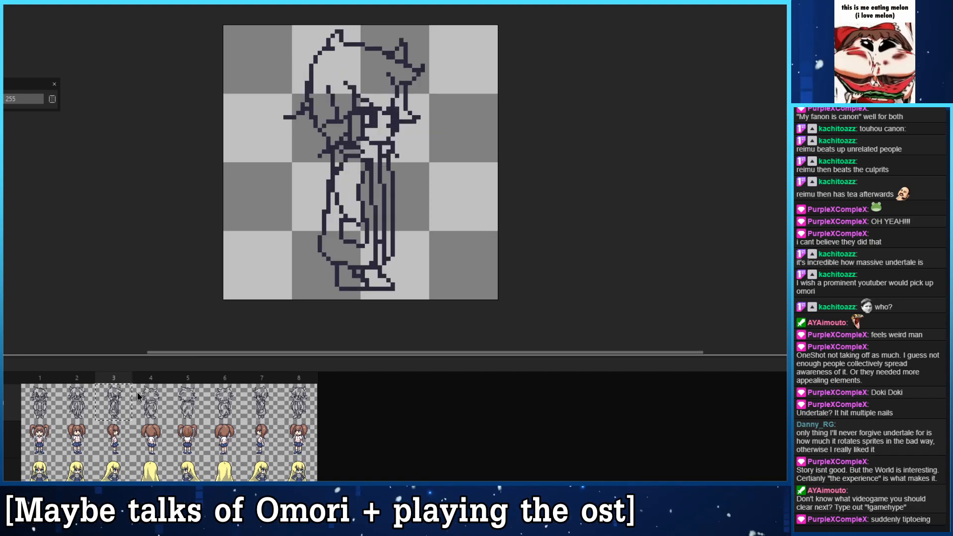
# - Replace frame 7 with a horizontally mirrored copy of the frame 3 side view and play the turnaround
pyautogui.hotkey('ctrl', 'c')
pyautogui.click(249, 397)
pyautogui.hotkey('ctrl', 'v')
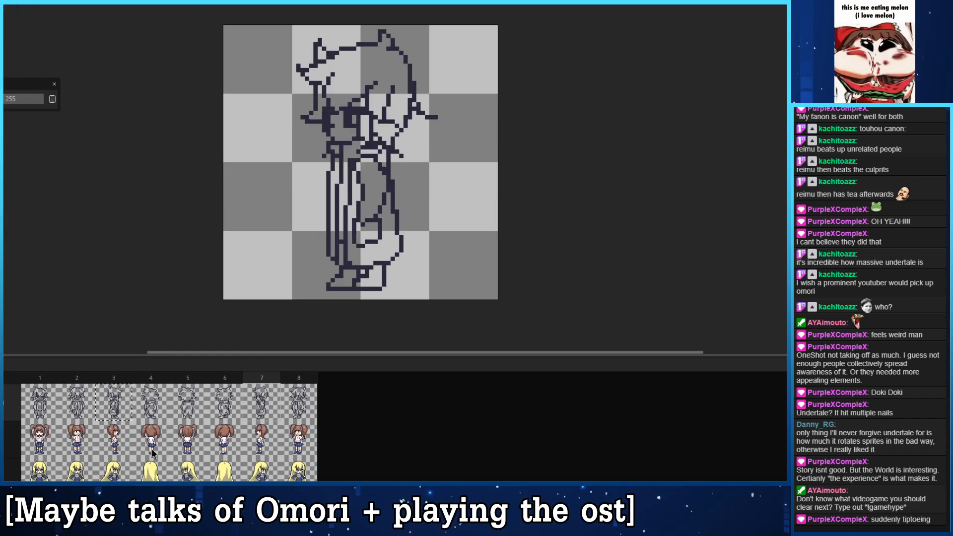
pyautogui.press('Return')
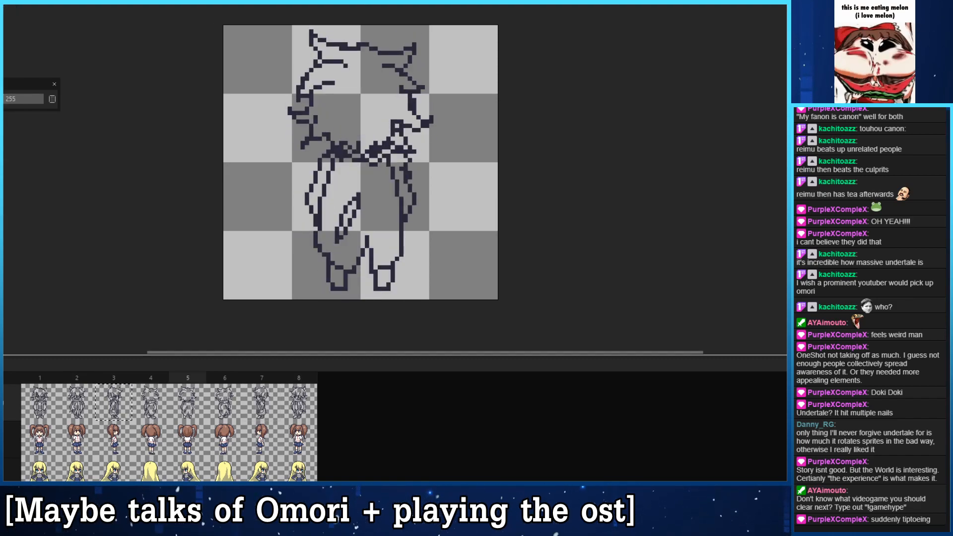
pyautogui.press('Return')
# - Reshape both feet in frame 5, checking them against frames 1, 3 and 4, and play the turnaround
pyautogui.click(35, 397)
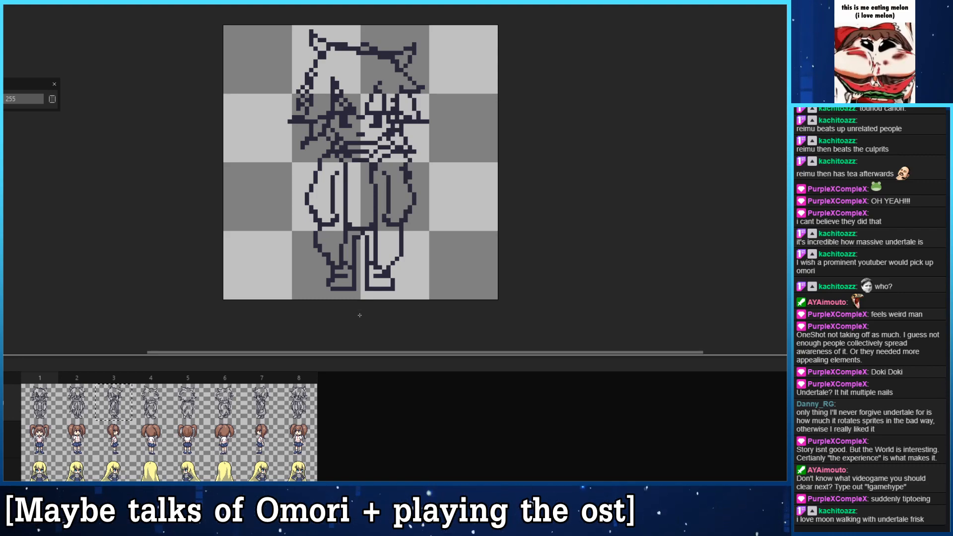
pyautogui.click(123, 410)
pyautogui.click(154, 411)
pyautogui.click(187, 411)
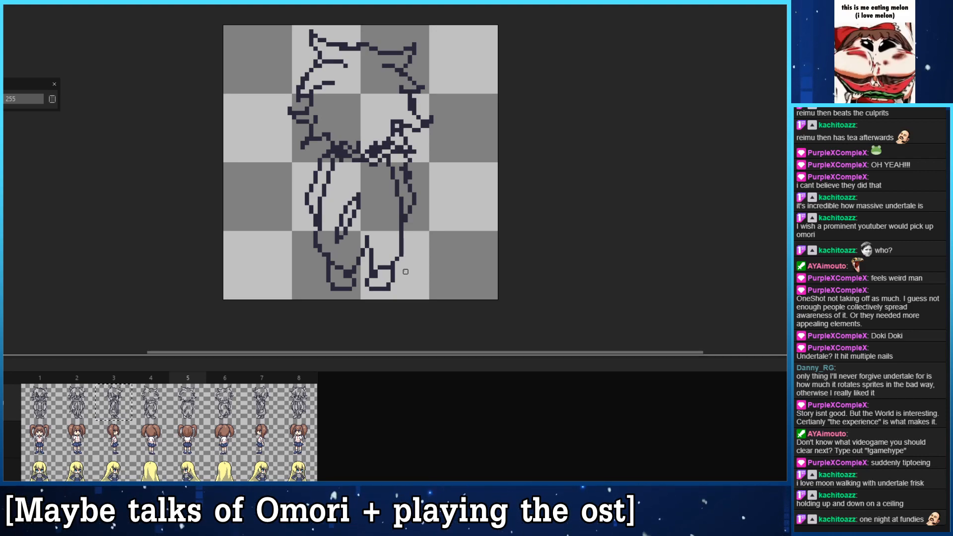
pyautogui.click(143, 404)
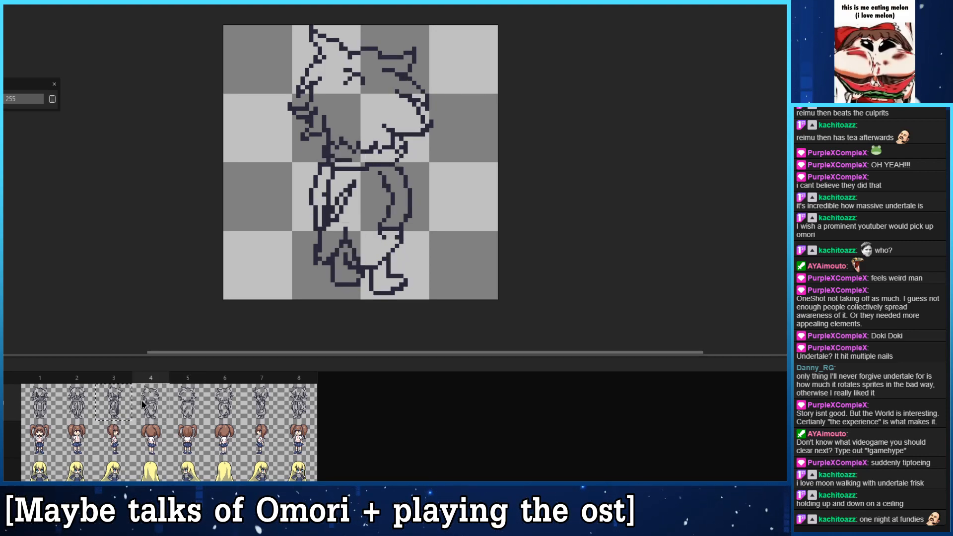
pyautogui.press('Return')
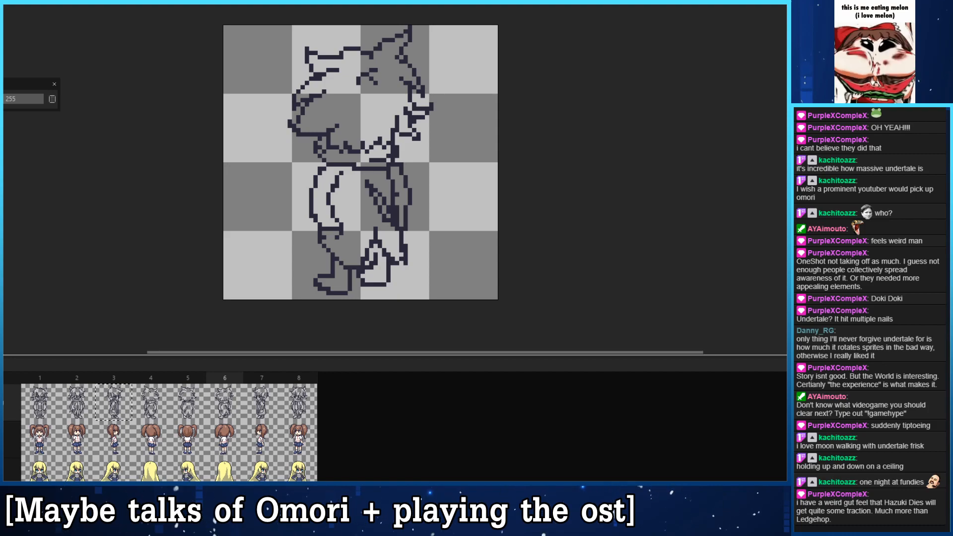
pyautogui.moveTo(319, 288)
pyautogui.mouseDown()
pyautogui.moveTo(328, 280)
pyautogui.moveTo(325, 289)
pyautogui.mouseUp()
pyautogui.hotkey('ctrl', 'z')
pyautogui.hotkey('ctrl', 'z')
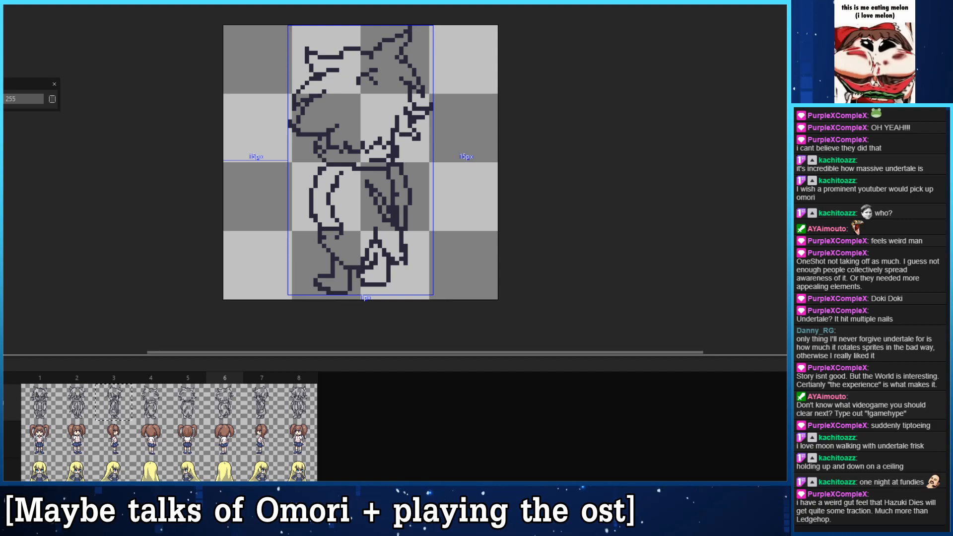
pyautogui.hotkey('ctrl', 'z')
# - Step through the frames of the long-haired blonde sprite to examine how its hair and feet turn
pyautogui.click(150, 407)
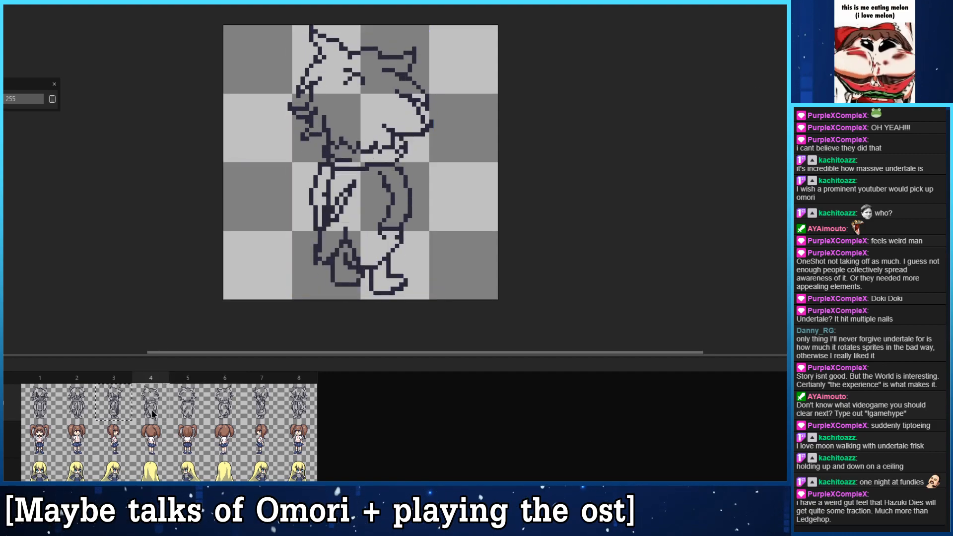
pyautogui.click(123, 404)
pyautogui.click(91, 397)
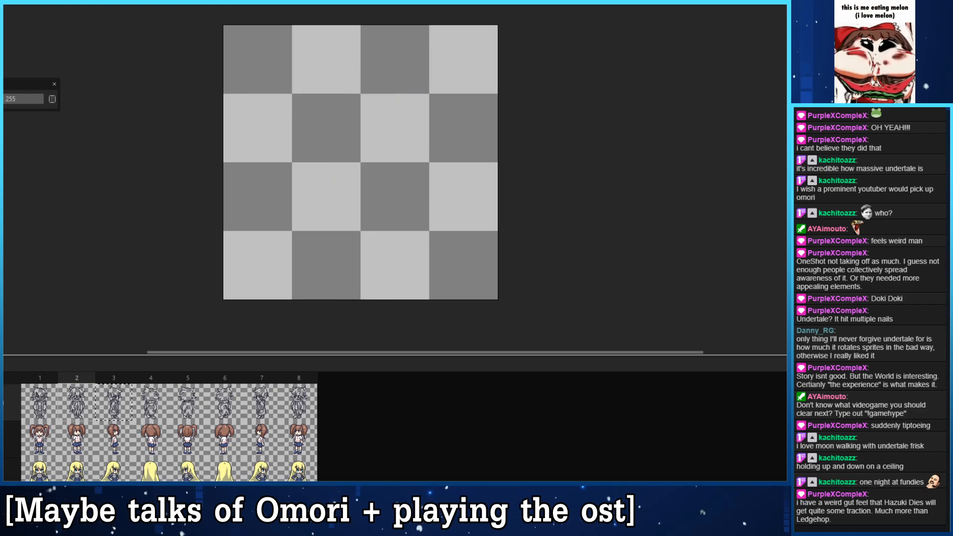
pyautogui.press('Right')
pyautogui.press('Right')
pyautogui.press('Right')
pyautogui.press('Right')
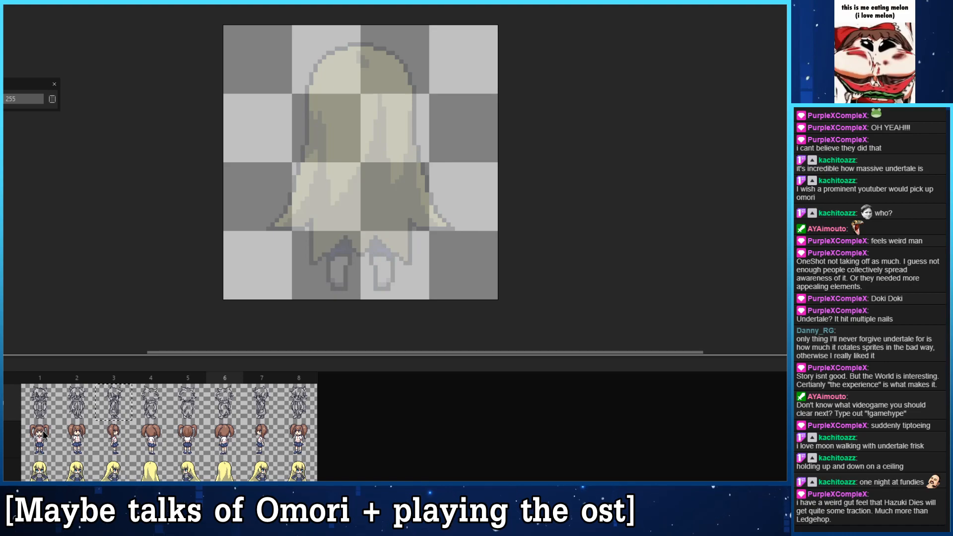
pyautogui.press('Right')
pyautogui.press('Right')
pyautogui.press('Left')
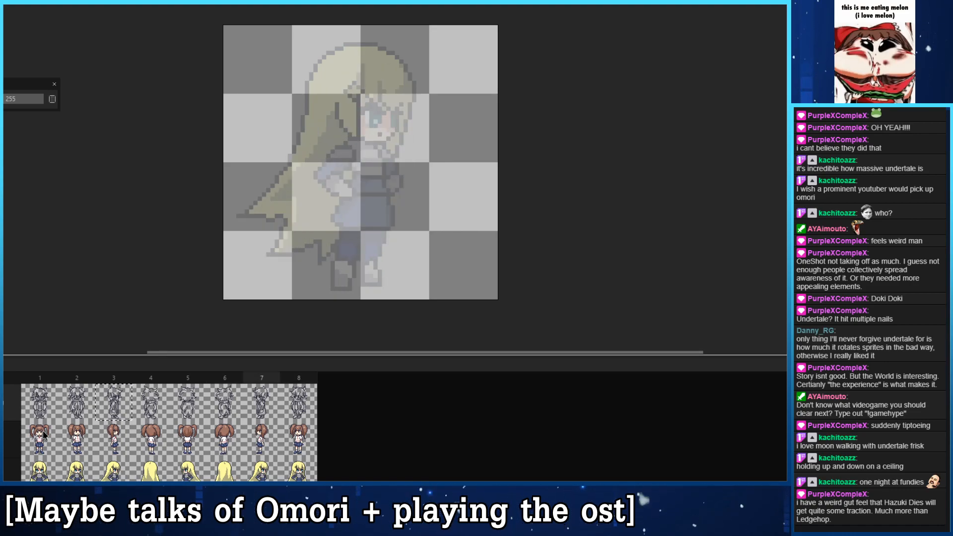
pyautogui.press('Right')
pyautogui.press('Right')
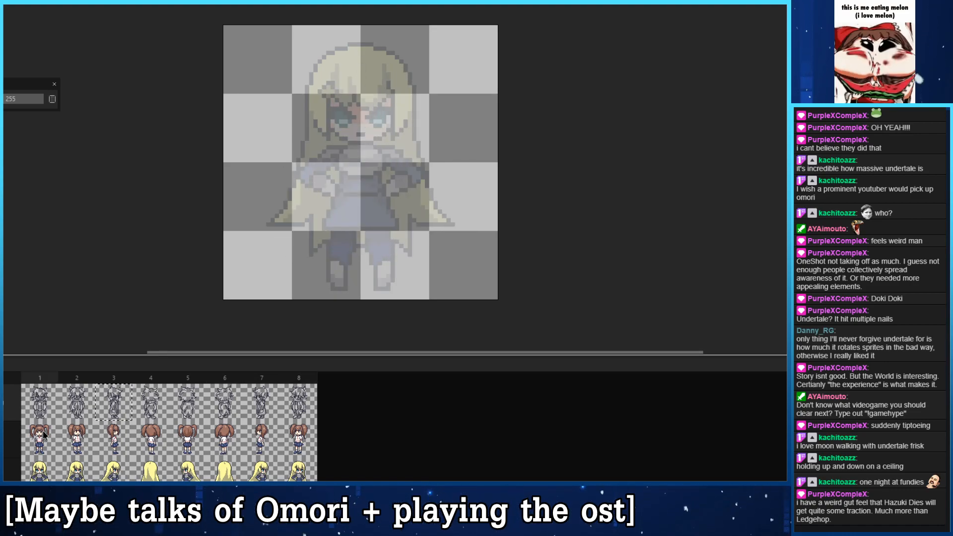
pyautogui.press('Left')
pyautogui.press('Right')
pyautogui.press('Right')
pyautogui.press('Right')
pyautogui.press('Right')
pyautogui.press('Right')
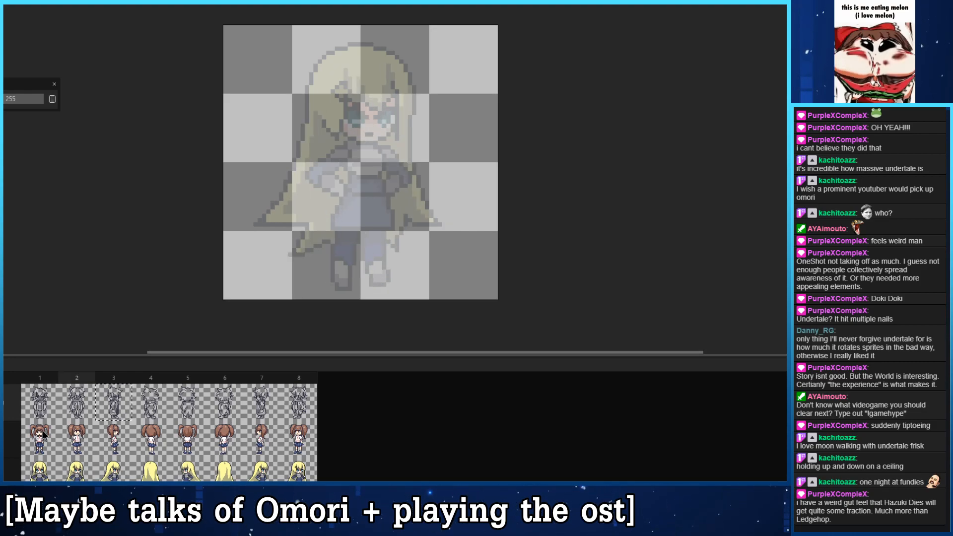
pyautogui.press('Right')
pyautogui.press('Right')
pyautogui.press('Right')
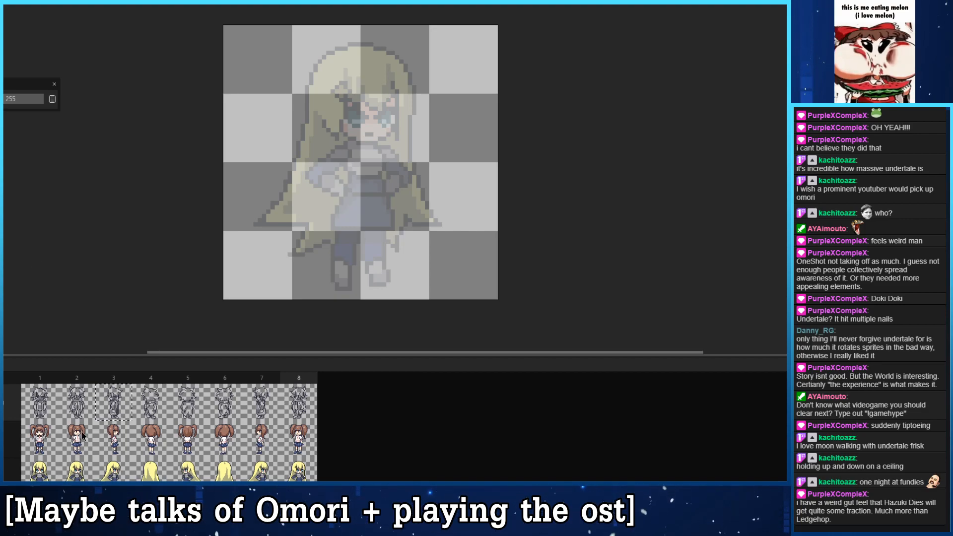
# - Step through the brown-haired sprite's frames up to frame 4 to examine its diagonal back view
pyautogui.click(27, 442)
pyautogui.press('Right')
pyautogui.press('Right')
pyautogui.press('Right')
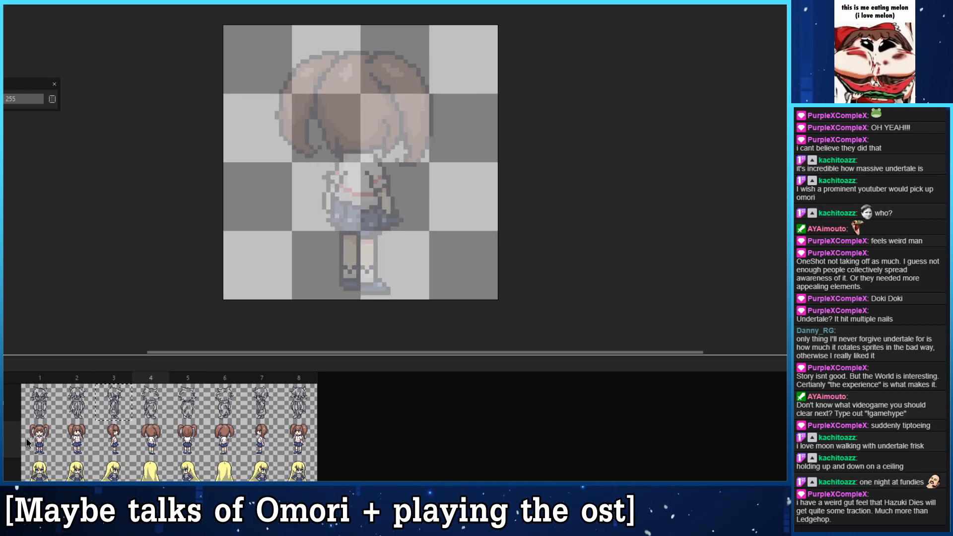
# - Compare the front view line art in frame 1 with the diagonal back view in frame 4
pyautogui.click(52, 409)
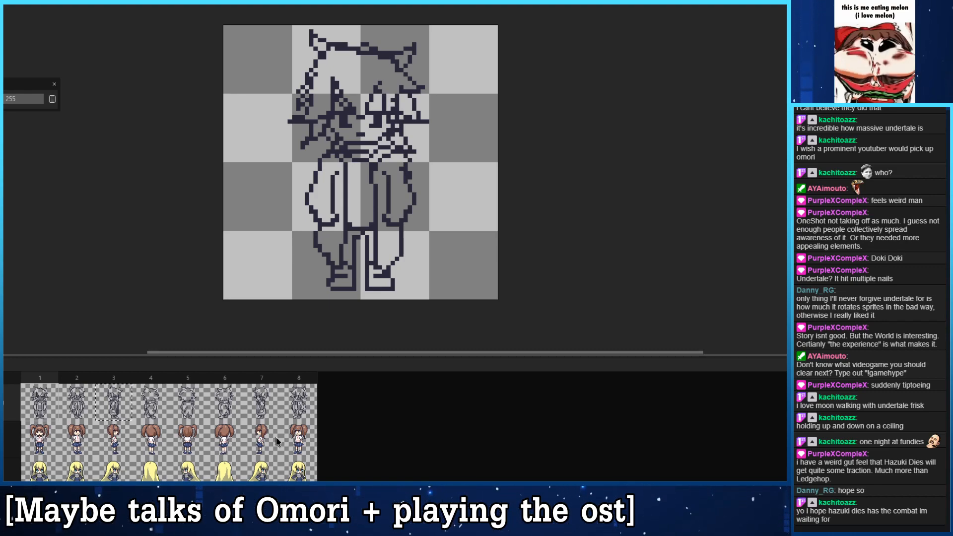
pyautogui.click(149, 398)
pyautogui.click(56, 412)
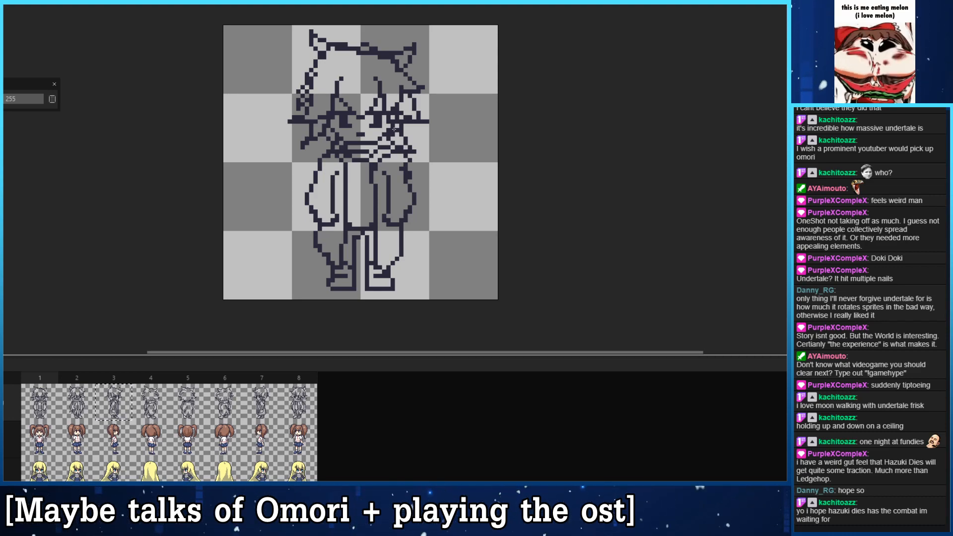
pyautogui.click(148, 404)
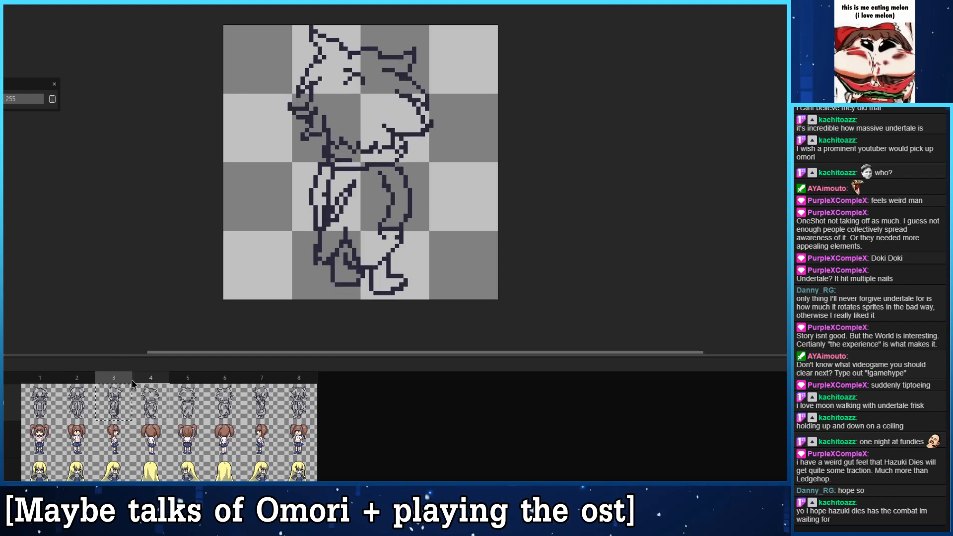
# - Compare the side view in frame 3 with the diagonal back view in frame 4, overlaying frame 3 as an onion skin
pyautogui.press('Left')
pyautogui.press('Right')
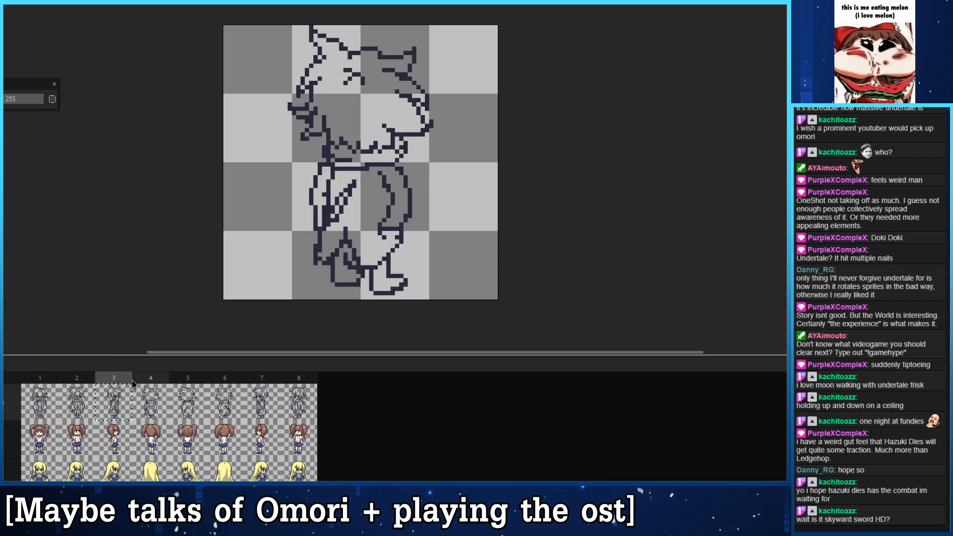
pyautogui.press('Left')
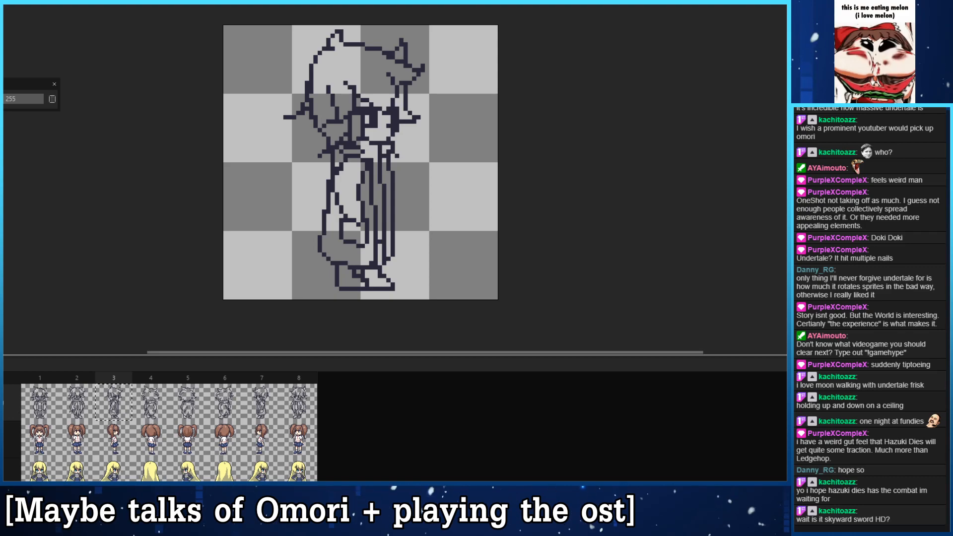
pyautogui.click(157, 409)
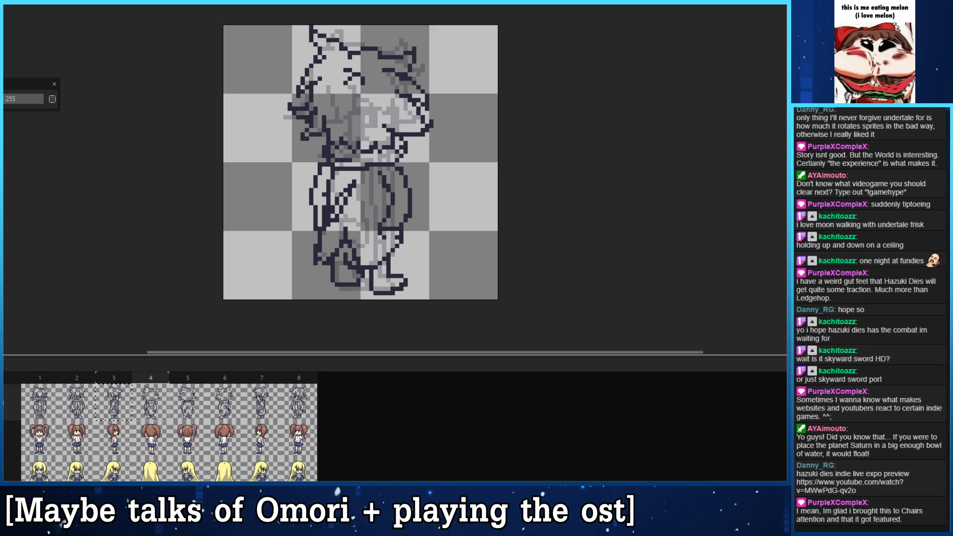
pyautogui.press('Left')
pyautogui.press('Right')
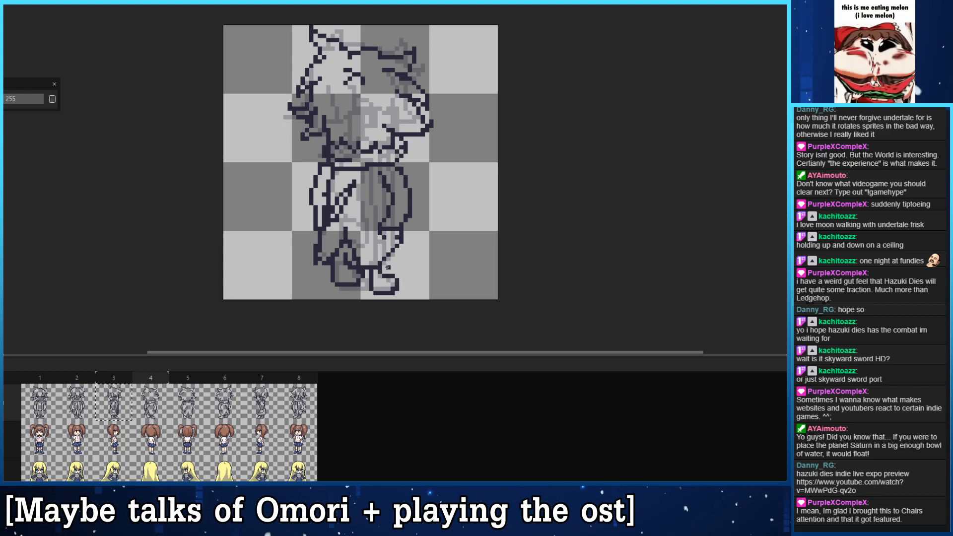
# - Shorten the right foot in frame 4 and raise its sole to line up with the onion-skinned foot of frame 3
pyautogui.click(393, 285)
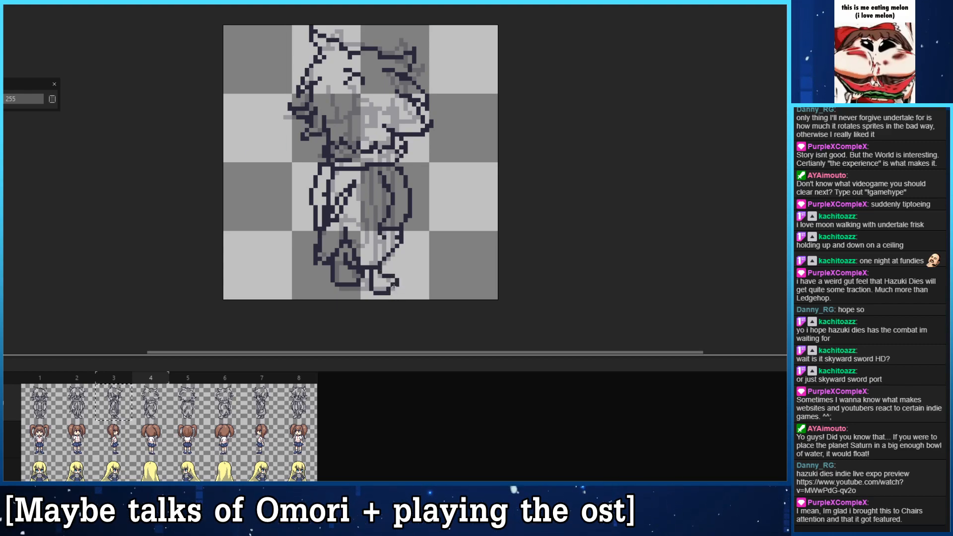
pyautogui.moveTo(389, 292)
pyautogui.mouseDown()
pyautogui.moveTo(375, 293)
pyautogui.moveTo(384, 290)
pyautogui.moveTo(373, 289)
pyautogui.moveTo(372, 272)
pyautogui.moveTo(372, 288)
pyautogui.mouseUp()
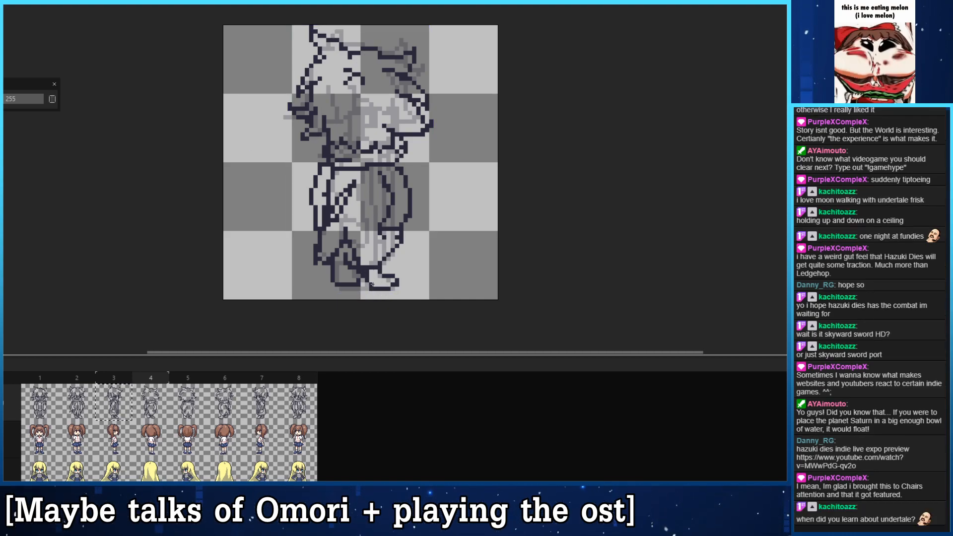
pyautogui.hotkey('ctrl', 'z')
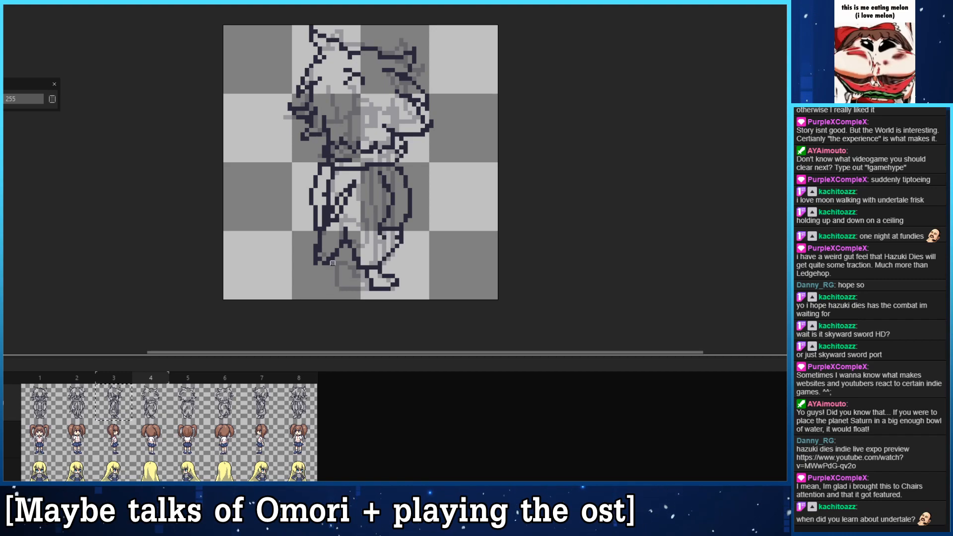
# - Redraw the left foot in frame 4 on the same baseline as the right one and reshape the hem corner beside it
pyautogui.moveTo(337, 258)
pyautogui.mouseDown()
pyautogui.moveTo(338, 284)
pyautogui.moveTo(363, 285)
pyautogui.mouseUp()
pyautogui.click(345, 284)
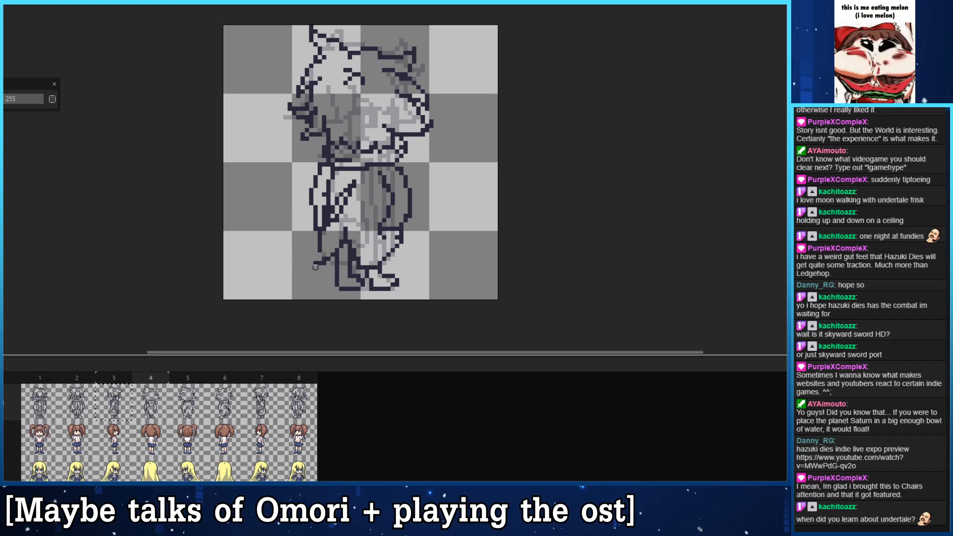
pyautogui.moveTo(320, 250); pyautogui.dragTo(312, 263)
pyautogui.moveTo(371, 289)
pyautogui.mouseDown()
pyautogui.moveTo(375, 259)
pyautogui.moveTo(362, 287)
pyautogui.mouseUp()
pyautogui.press('e')
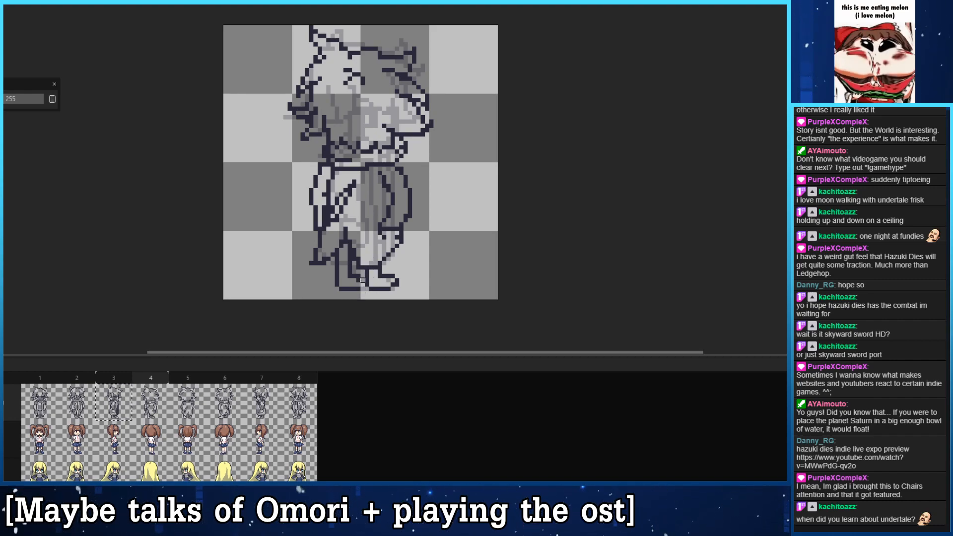
pyautogui.hotkey('ctrl', 'z')
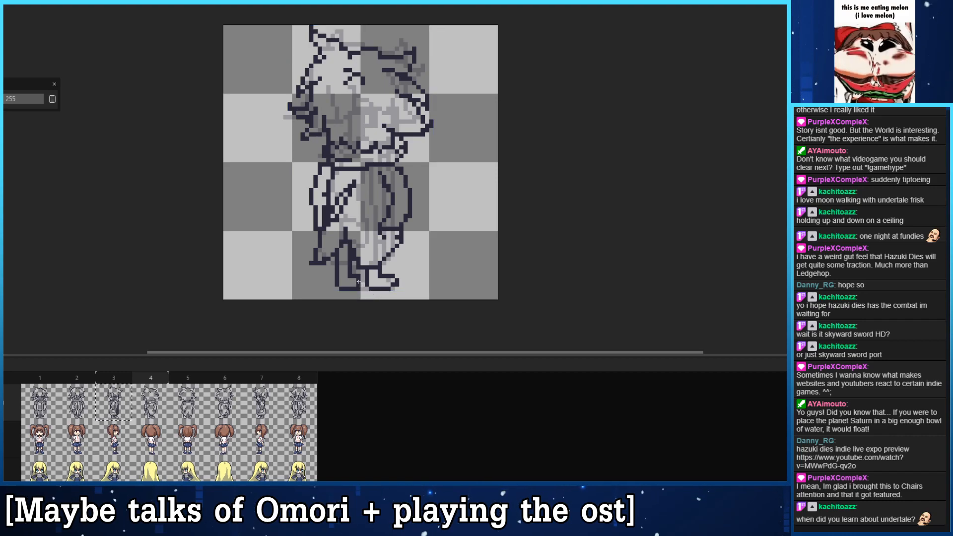
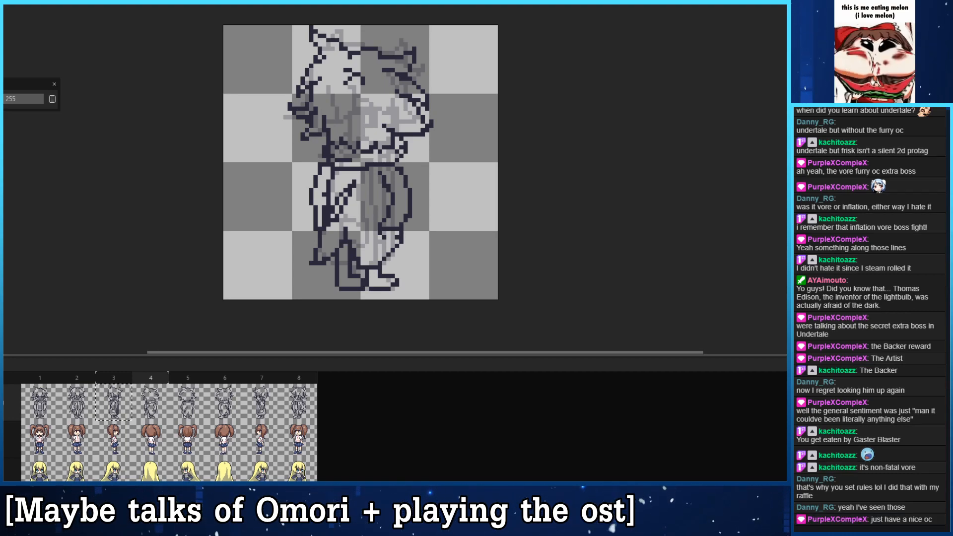
# - Compare the back diagonal in frame 4 with frames 3 and 5, using the onion skin to check foot and outline alignment
pyautogui.moveTo(288, 181); pyautogui.dragTo(290, 169)
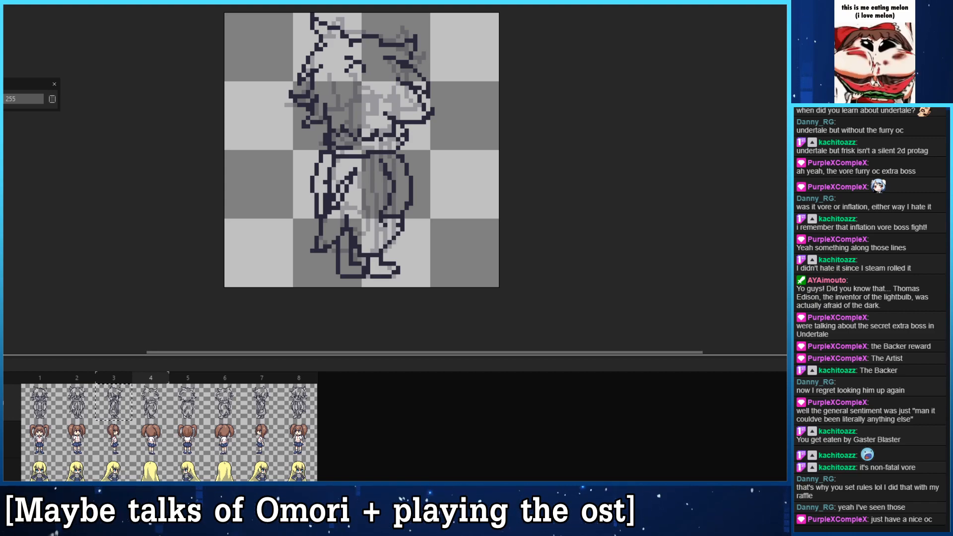
pyautogui.moveTo(296, 98); pyautogui.dragTo(288, 127)
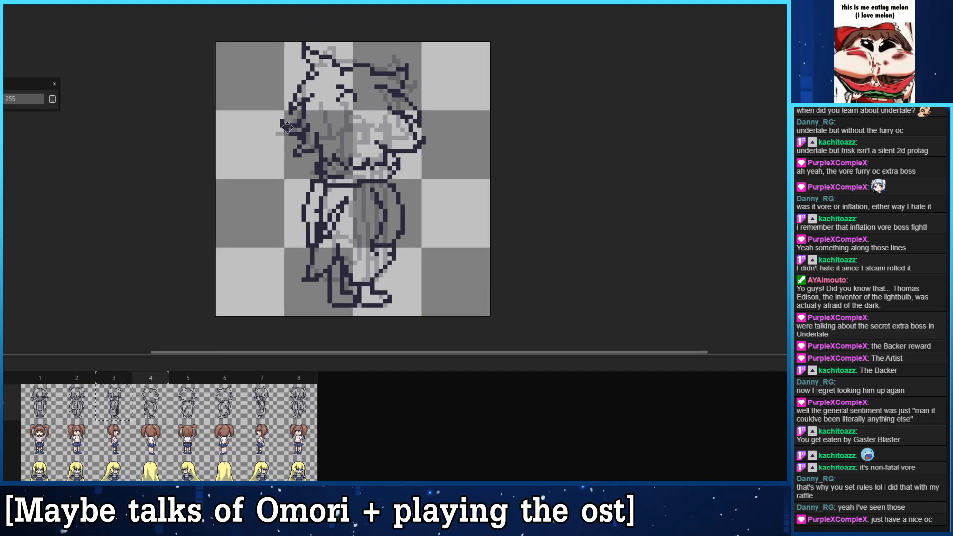
pyautogui.moveTo(358, 180); pyautogui.dragTo(335, 163)
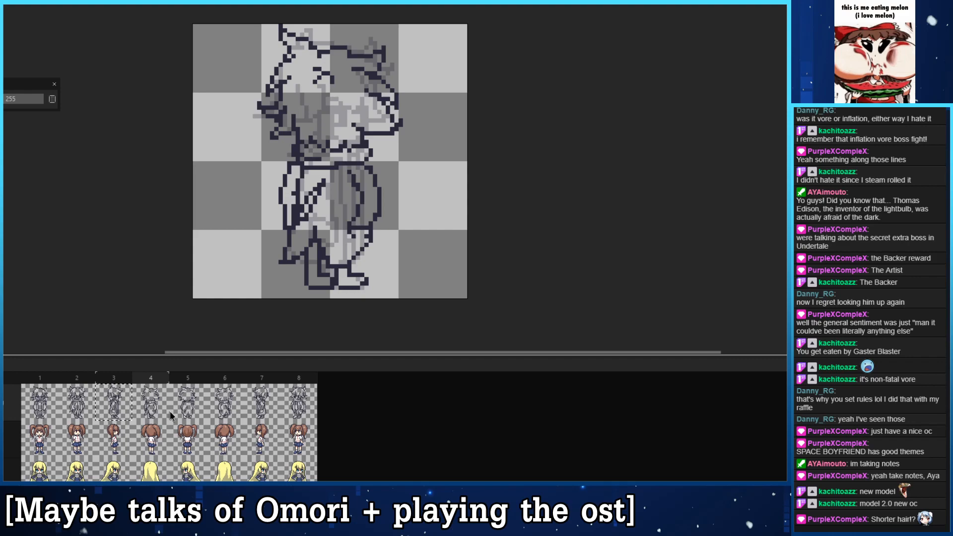
pyautogui.click(123, 416)
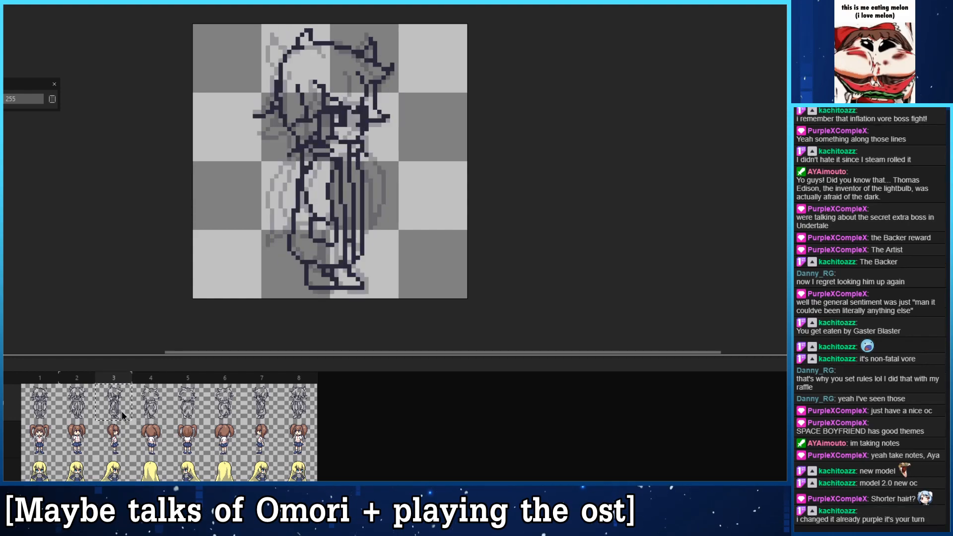
pyautogui.click(151, 405)
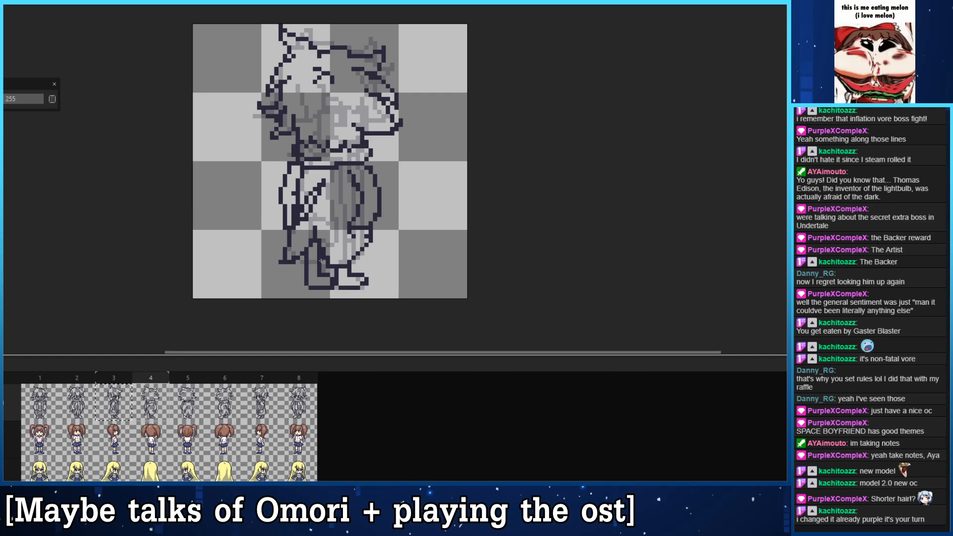
pyautogui.press('ctrl')
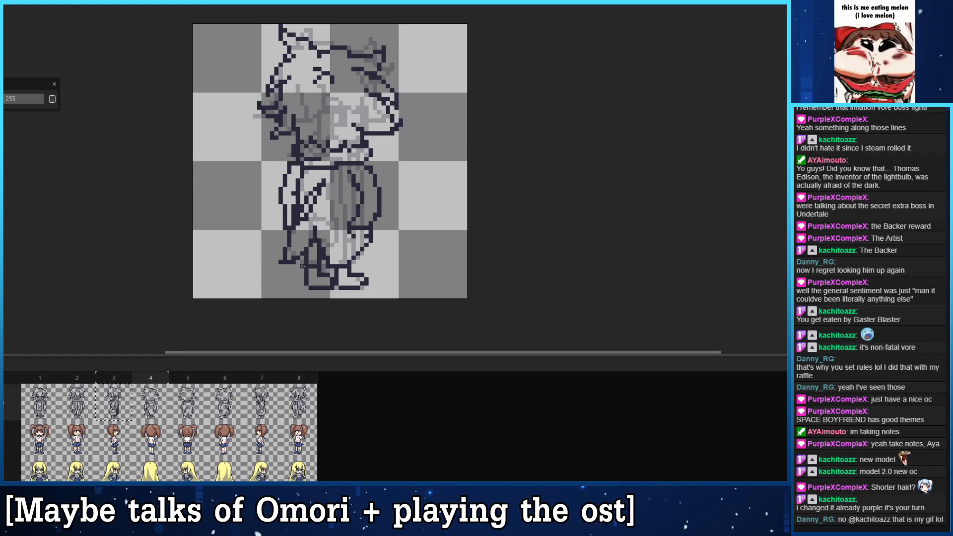
pyautogui.press('ctrl')
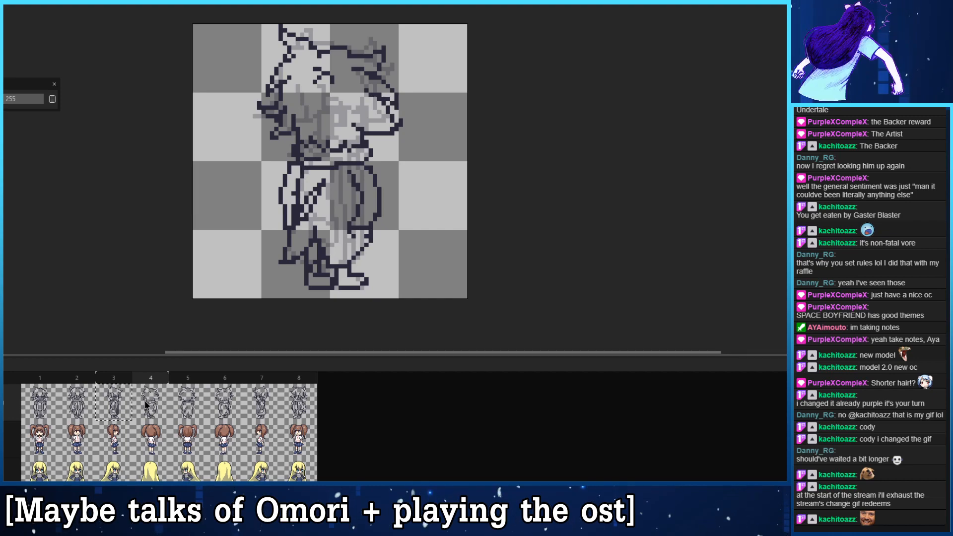
pyautogui.click(125, 405)
pyautogui.click(142, 407)
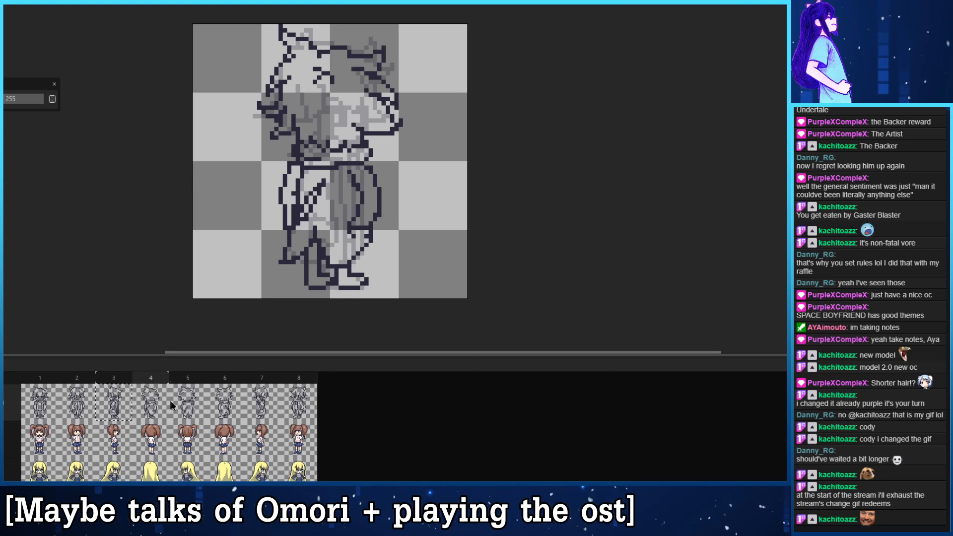
pyautogui.click(149, 408)
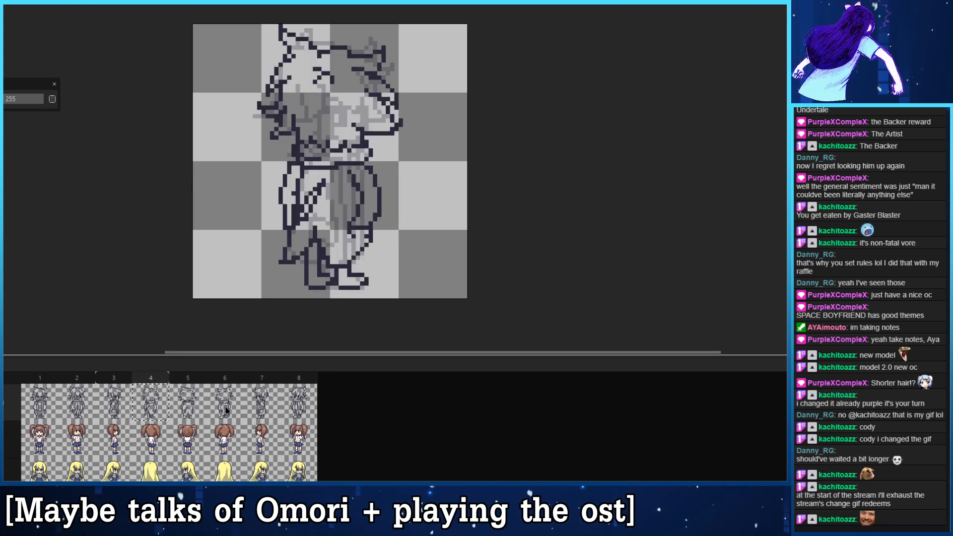
pyautogui.click(188, 406)
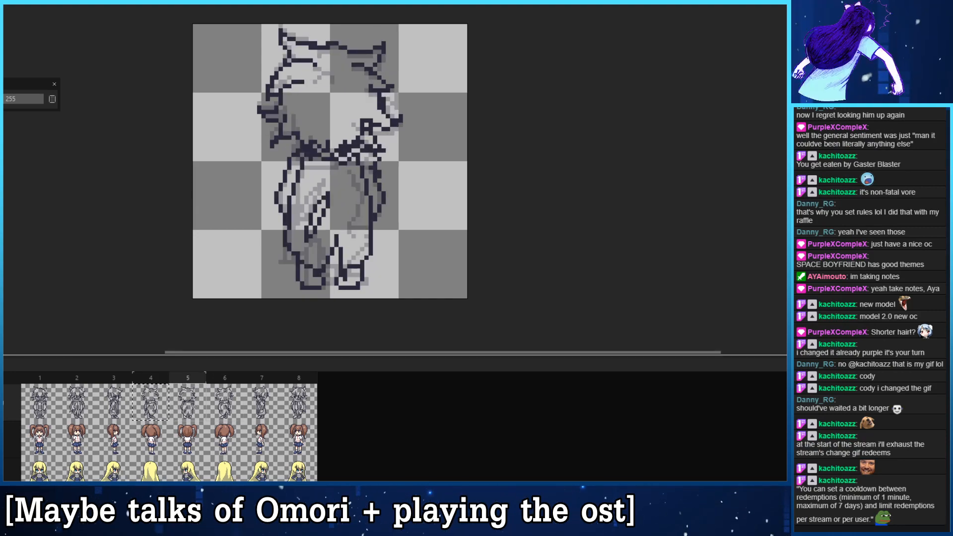
# - Play the turnaround and flip between frames 3, 4 and 5 without onion skin to check the transition between views
pyautogui.press('Return')
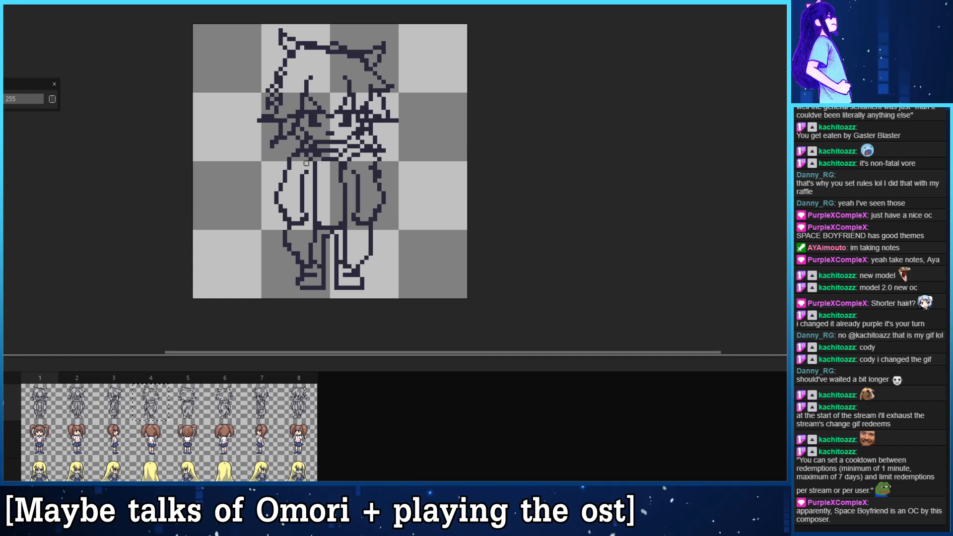
pyautogui.click(204, 404)
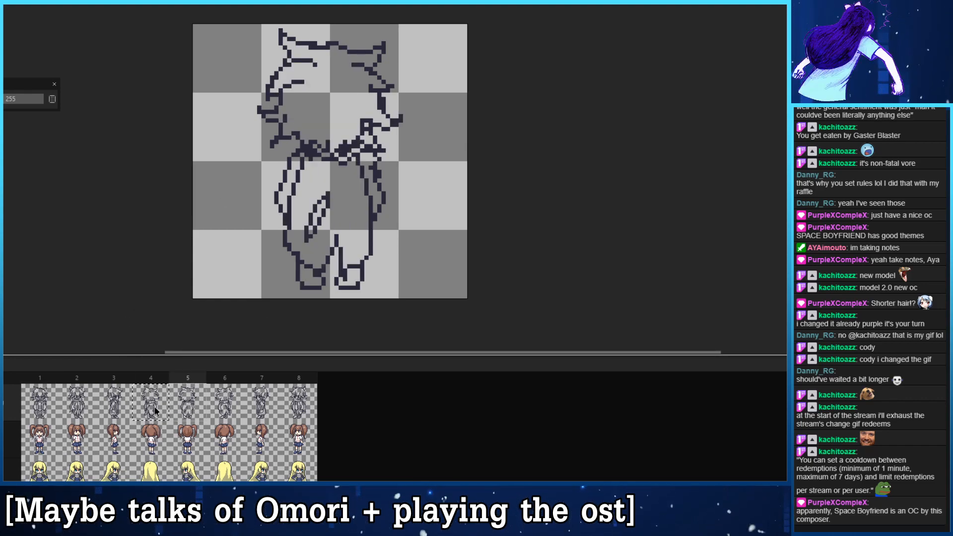
pyautogui.click(155, 409)
pyautogui.click(187, 406)
pyautogui.click(122, 404)
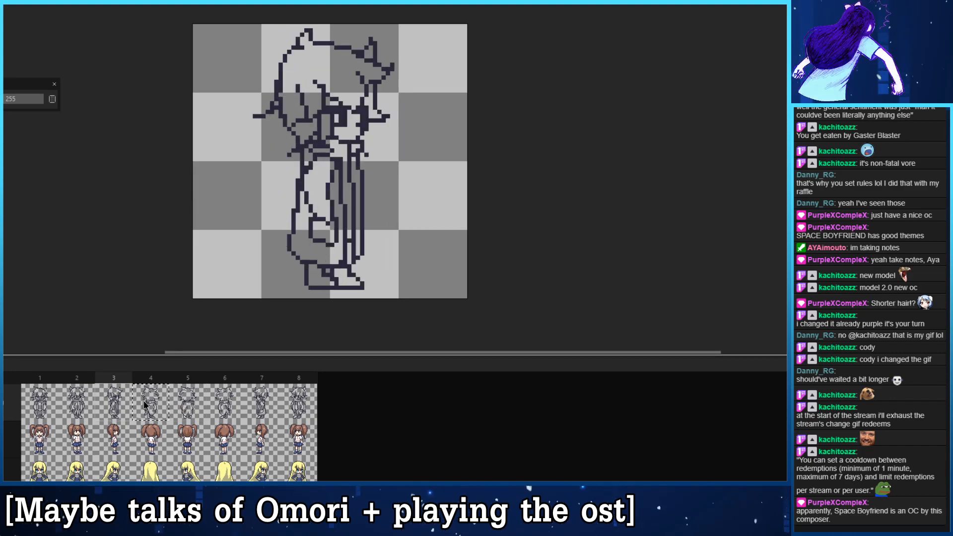
pyautogui.click(162, 405)
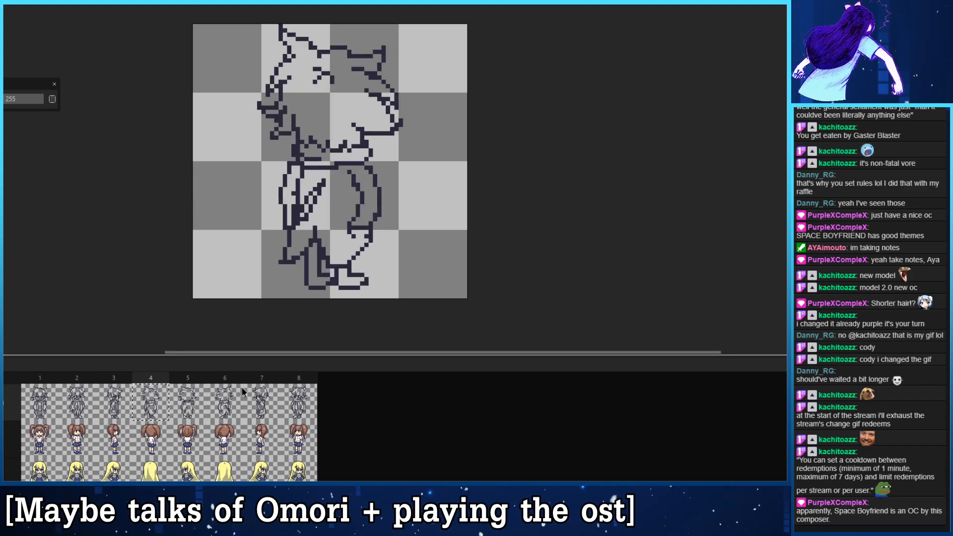
pyautogui.click(128, 403)
pyautogui.click(150, 407)
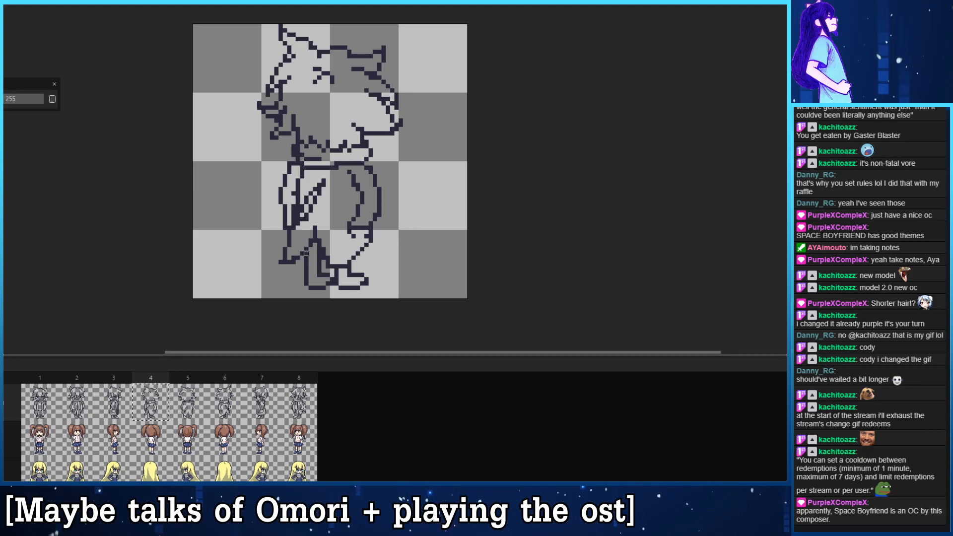
# - Widen the left foot in frame 4 by one pixel and make the mirrored correction to the right foot in frame 6
pyautogui.moveTo(306, 275); pyautogui.dragTo(303, 259)
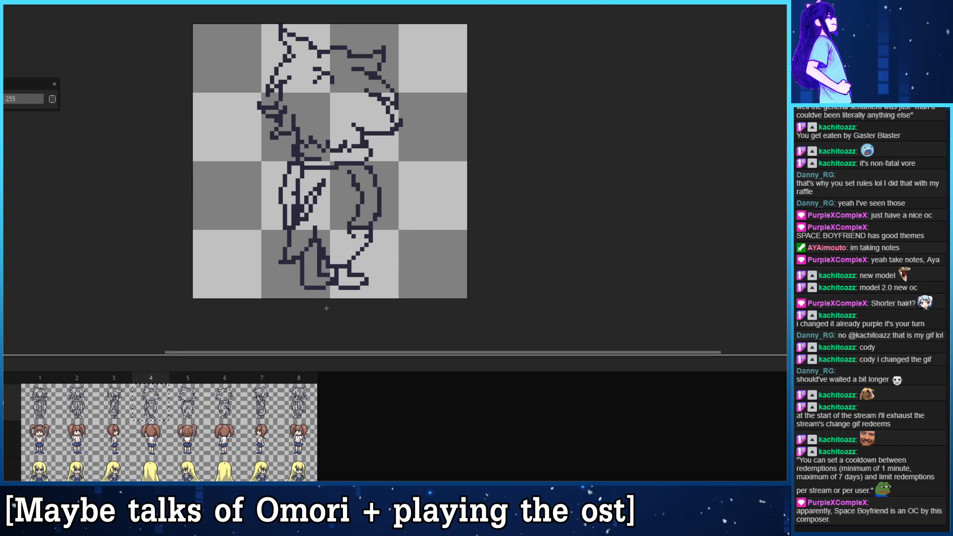
pyautogui.click(229, 402)
pyautogui.moveTo(353, 256); pyautogui.dragTo(358, 284)
pyautogui.rightClick(354, 284)
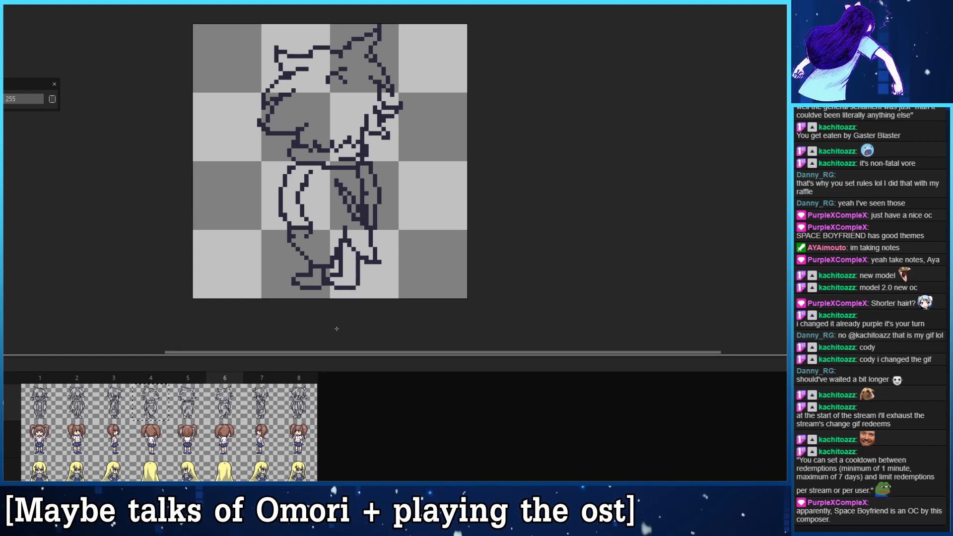
# - Compare the side view in frame 7 with the front diagonal in frame 8 and check the front view in frame 1
pyautogui.press('Right')
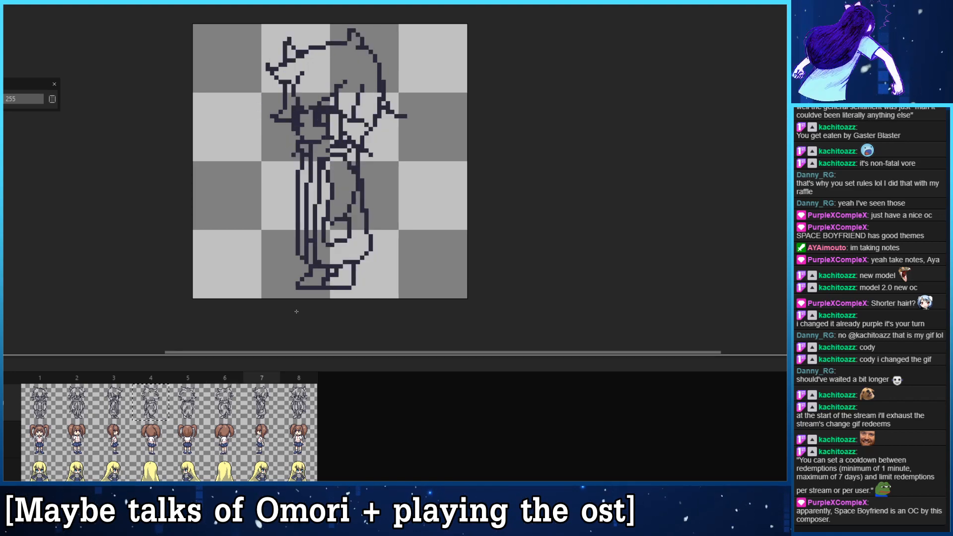
pyautogui.press('Right')
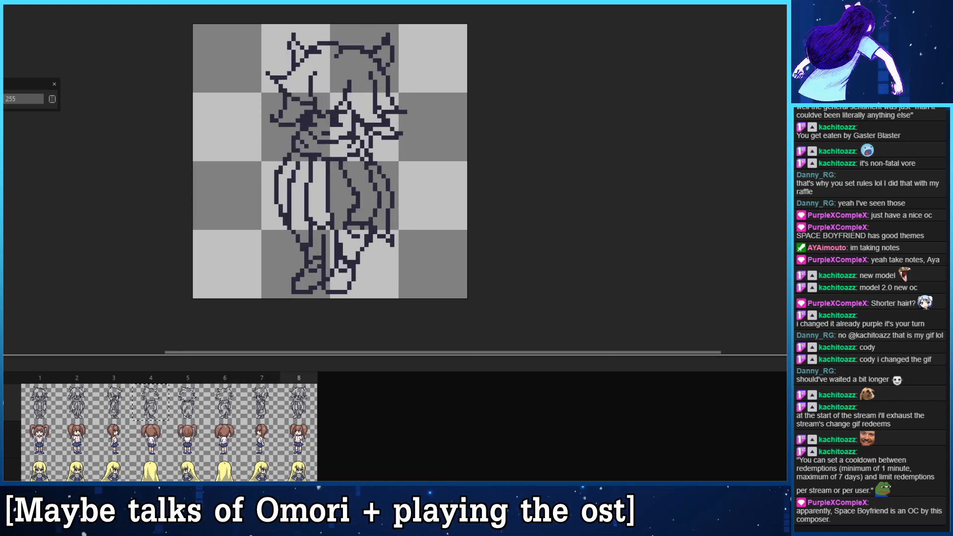
pyautogui.press('Left')
pyautogui.press('Right')
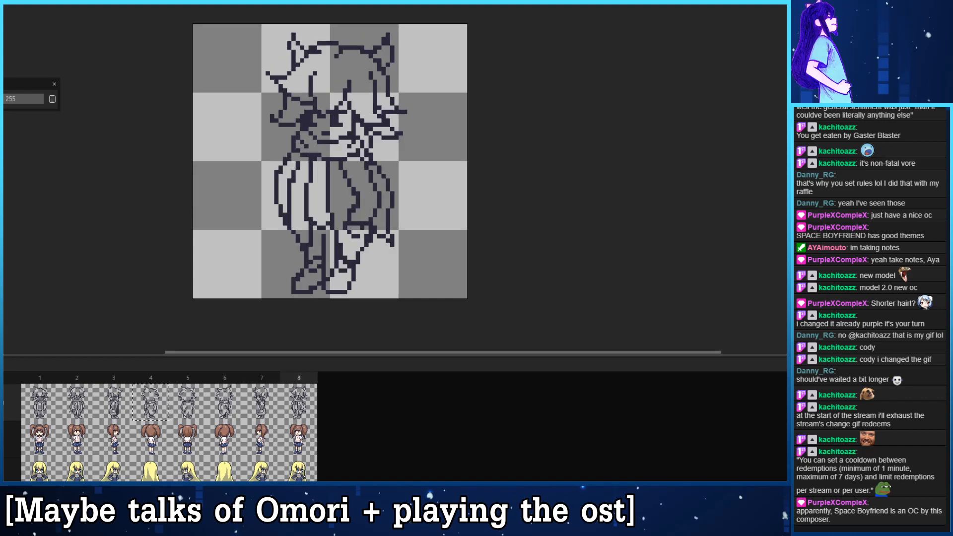
pyautogui.press('Left')
pyautogui.press('Right')
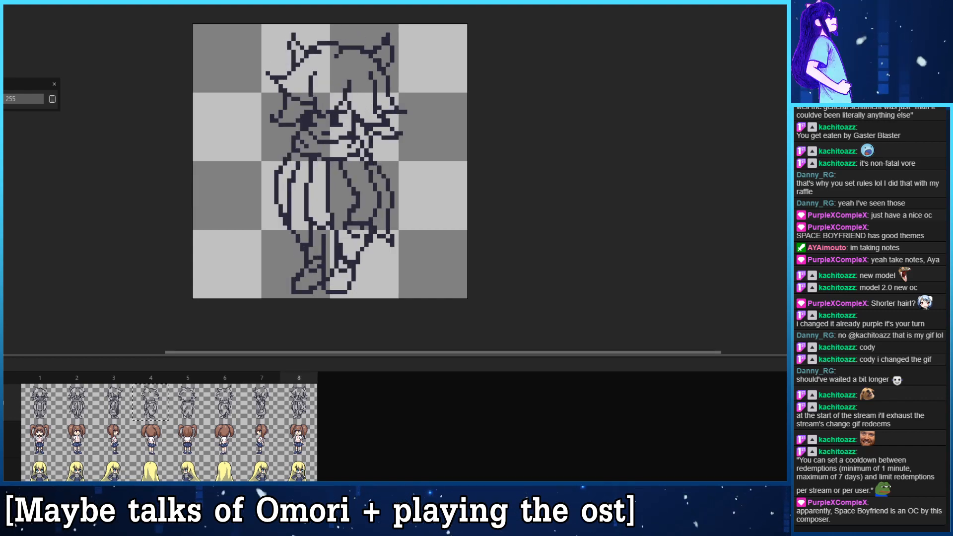
pyautogui.click(38, 406)
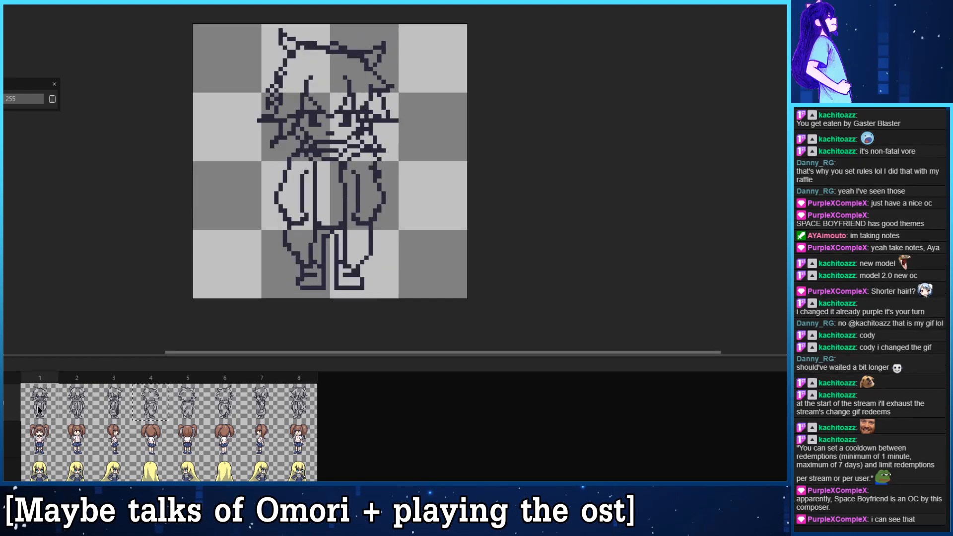
# - Shift the right sleeve in frame 2 closer to the body and redraw the coat edge beneath it
pyautogui.press('Right')
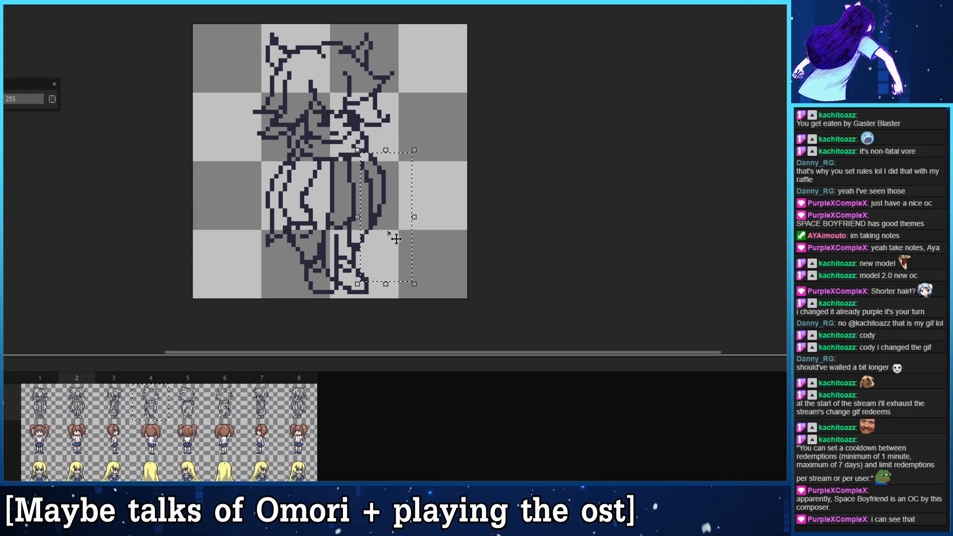
pyautogui.moveTo(353, 151); pyautogui.dragTo(388, 232)
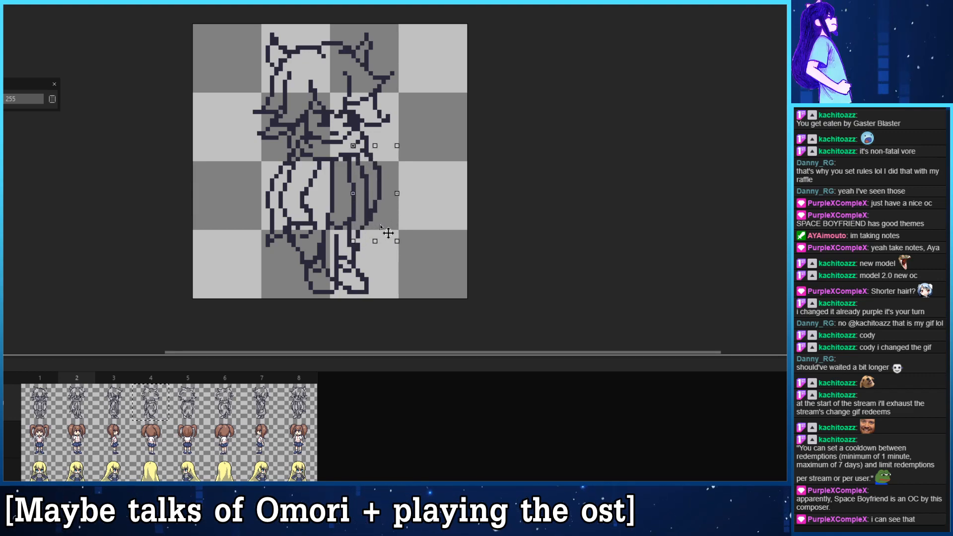
pyautogui.click(376, 262)
pyautogui.click(503, 232)
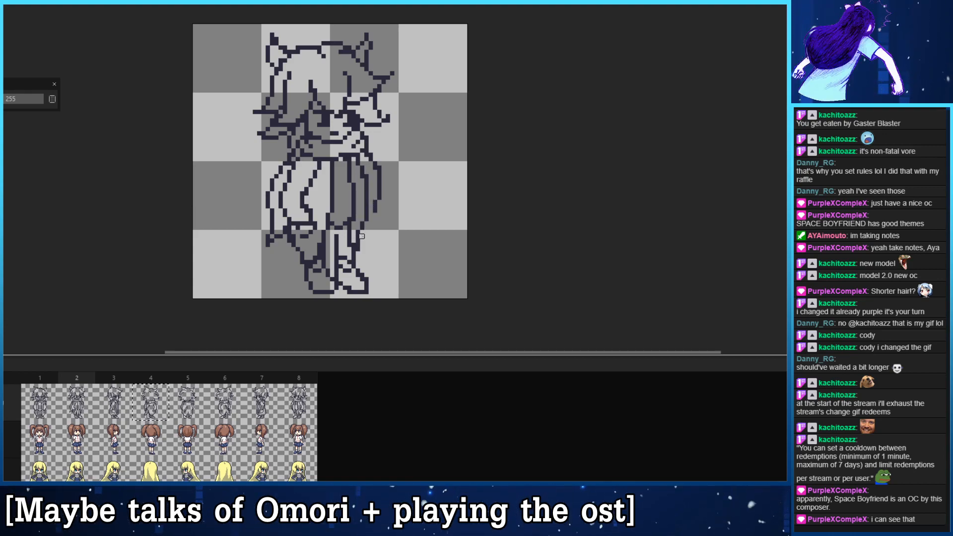
pyautogui.moveTo(356, 245); pyautogui.dragTo(369, 219)
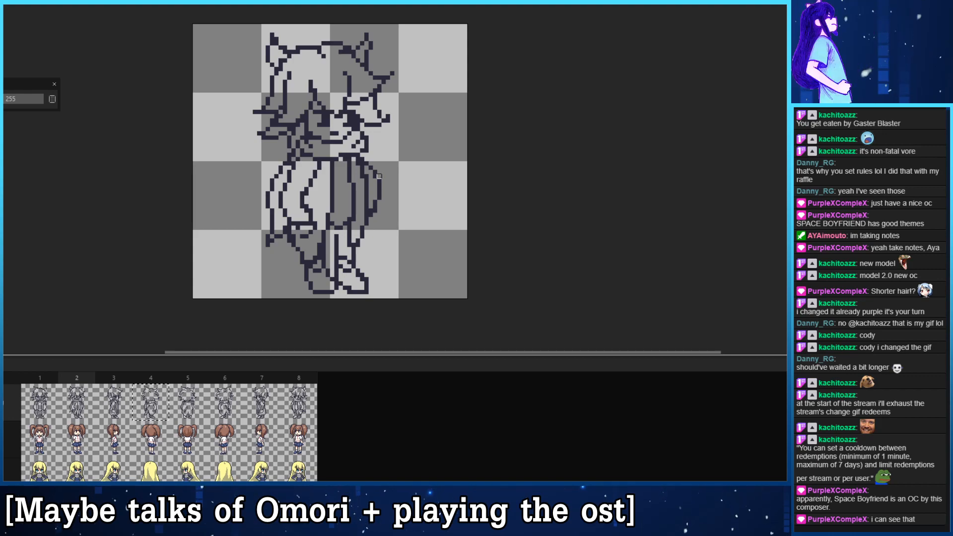
# - Redraw the right sleeve in frame 2 as a narrower curve, straighten the coat edge beside it and move the inner coat line inward
pyautogui.moveTo(379, 176)
pyautogui.mouseDown()
pyautogui.moveTo(370, 219)
pyautogui.moveTo(374, 173)
pyautogui.moveTo(380, 183)
pyautogui.moveTo(370, 172)
pyautogui.moveTo(380, 192)
pyautogui.mouseUp()
pyautogui.hotkey('ctrl', 'z')
pyautogui.hotkey('ctrl', 'z')
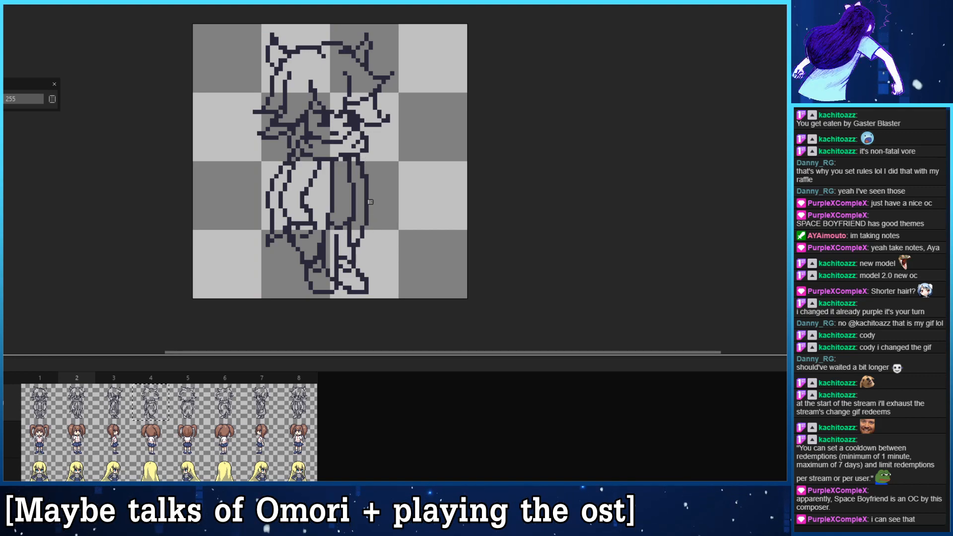
pyautogui.moveTo(366, 167); pyautogui.dragTo(366, 228)
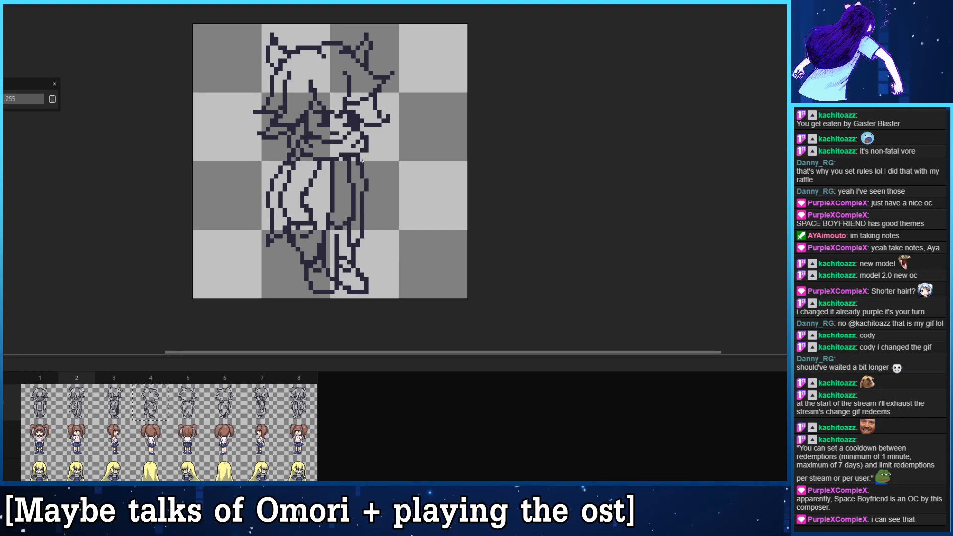
pyautogui.hotkey('ctrl', 'z')
pyautogui.moveTo(362, 178)
pyautogui.mouseDown()
pyautogui.moveTo(357, 240)
pyautogui.moveTo(362, 202)
pyautogui.mouseUp()
pyautogui.hotkey('ctrl', 'z')
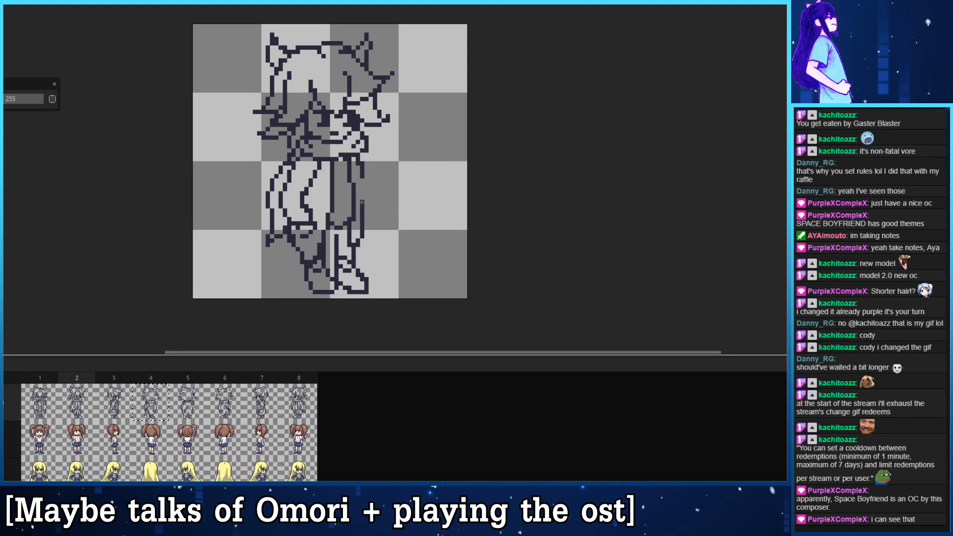
pyautogui.moveTo(361, 166); pyautogui.dragTo(375, 201)
pyautogui.hotkey('ctrl', 'z')
pyautogui.moveTo(364, 168); pyautogui.dragTo(371, 193)
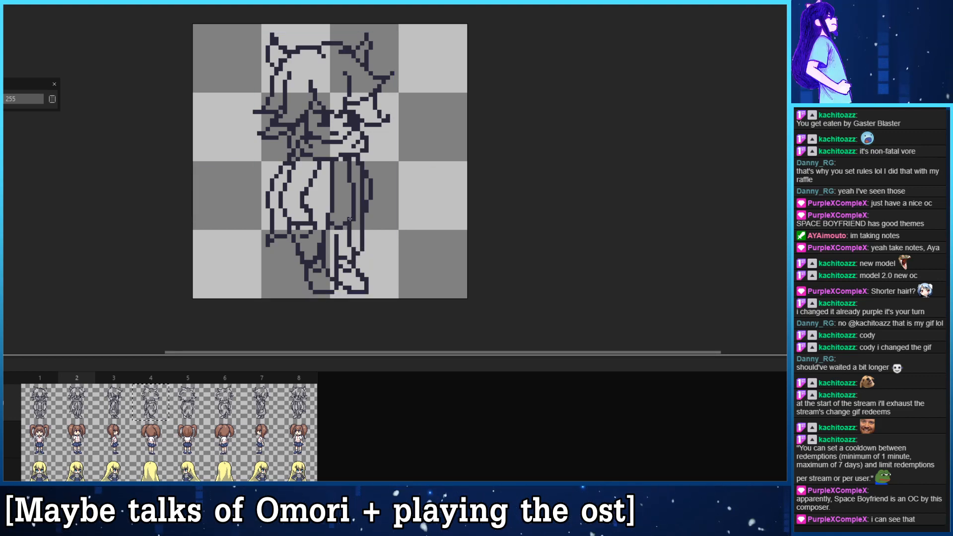
pyautogui.moveTo(353, 223)
pyautogui.mouseDown()
pyautogui.moveTo(349, 171)
pyautogui.moveTo(348, 222)
pyautogui.mouseUp()
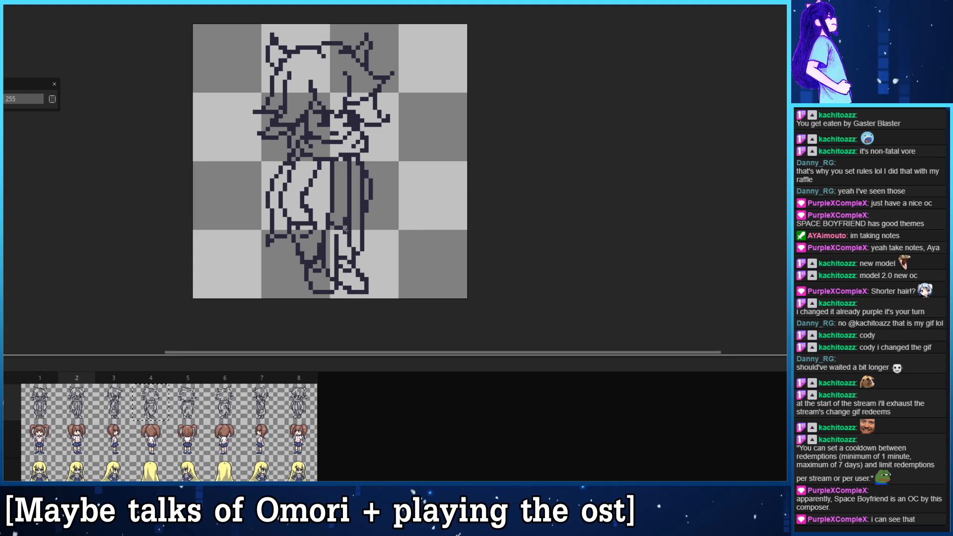
pyautogui.hotkey('ctrl', 's')
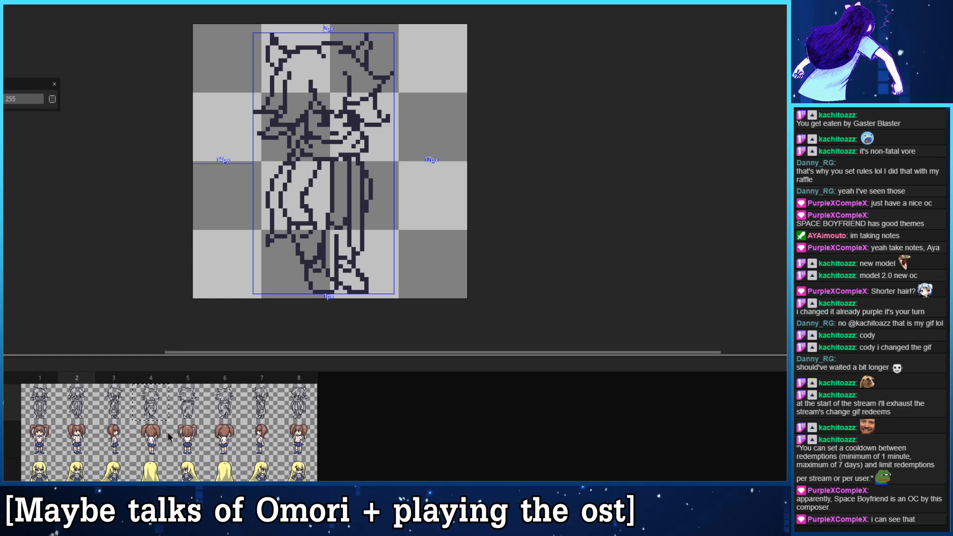
pyautogui.click(291, 400)
pyautogui.hotkey('ctrl', 'v')
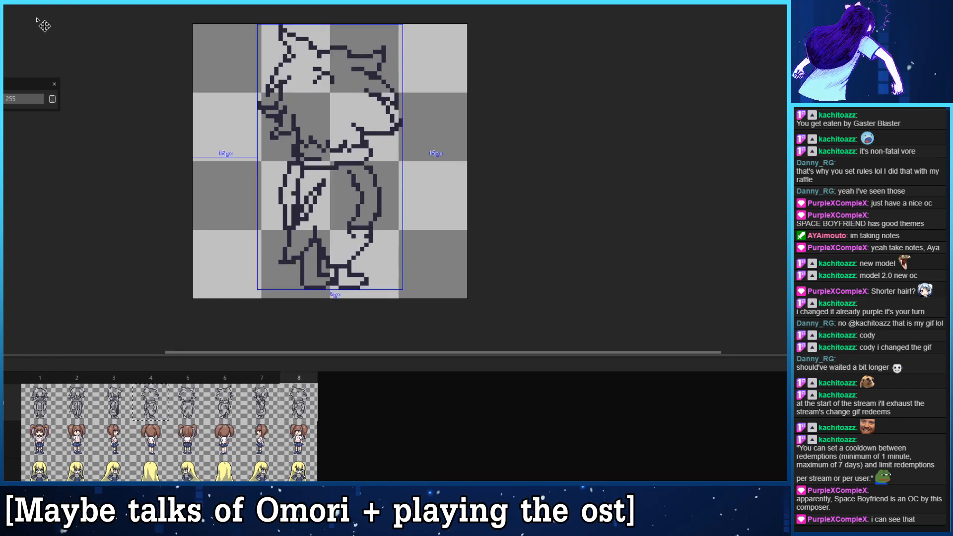
pyautogui.hotkey('ctrl', 'z')
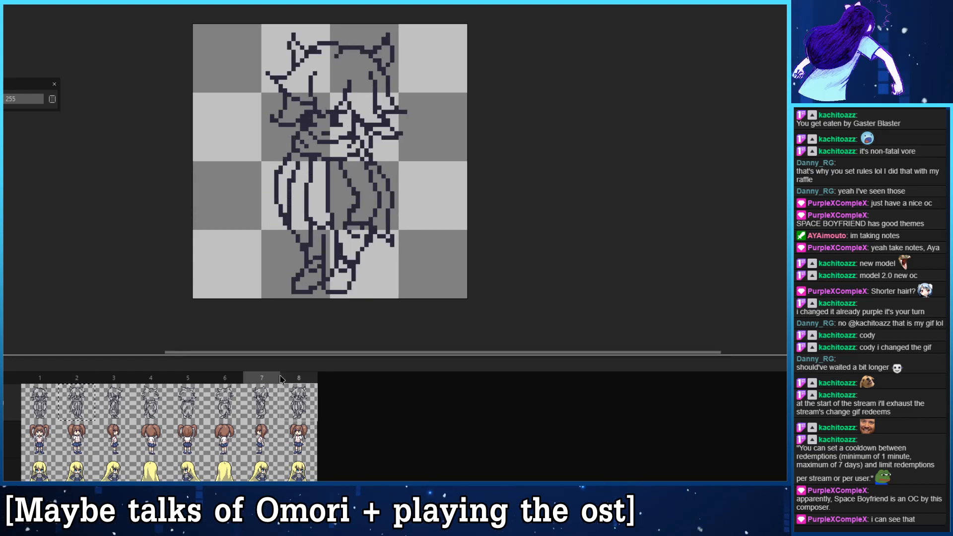
# - Replace the drawing in frame 8 with a horizontally mirrored copy of frame 2 and play the turnaround
pyautogui.hotkey('ctrl', 'v')
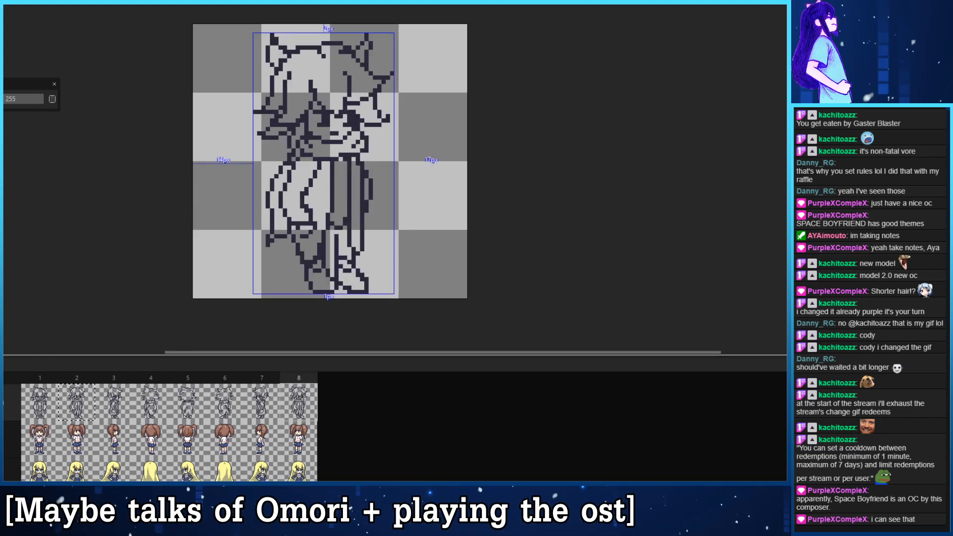
pyautogui.hotkey('alt', 'e')
pyautogui.click(10, 96)
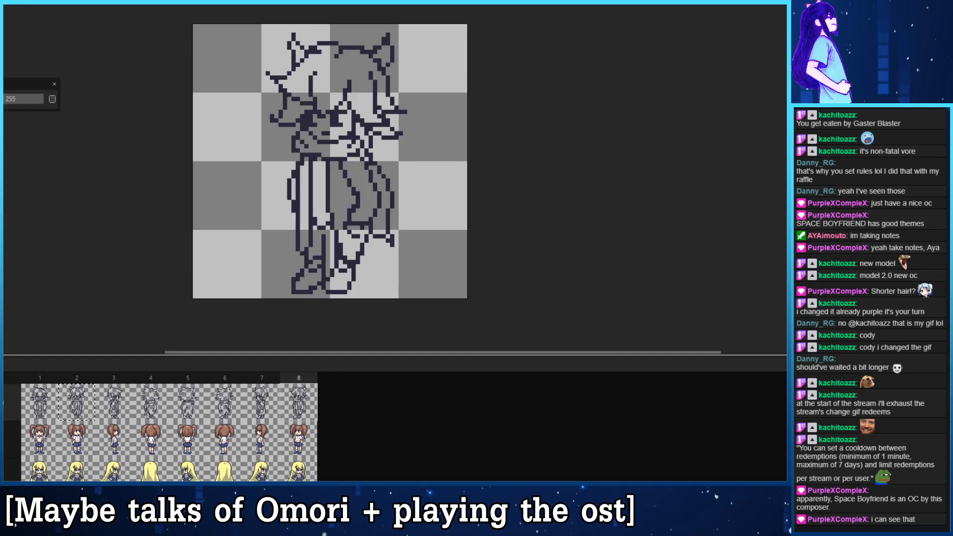
pyautogui.click(52, 399)
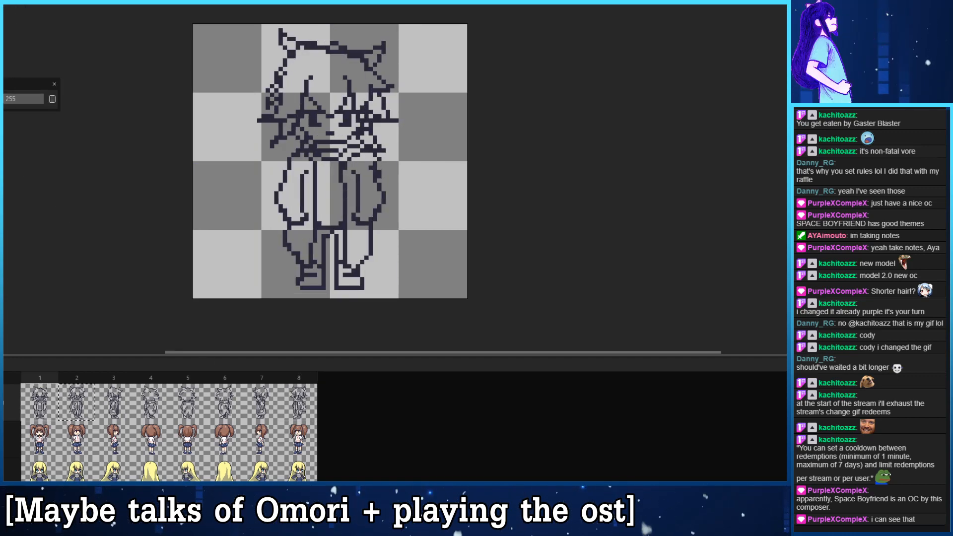
pyautogui.press('Return')
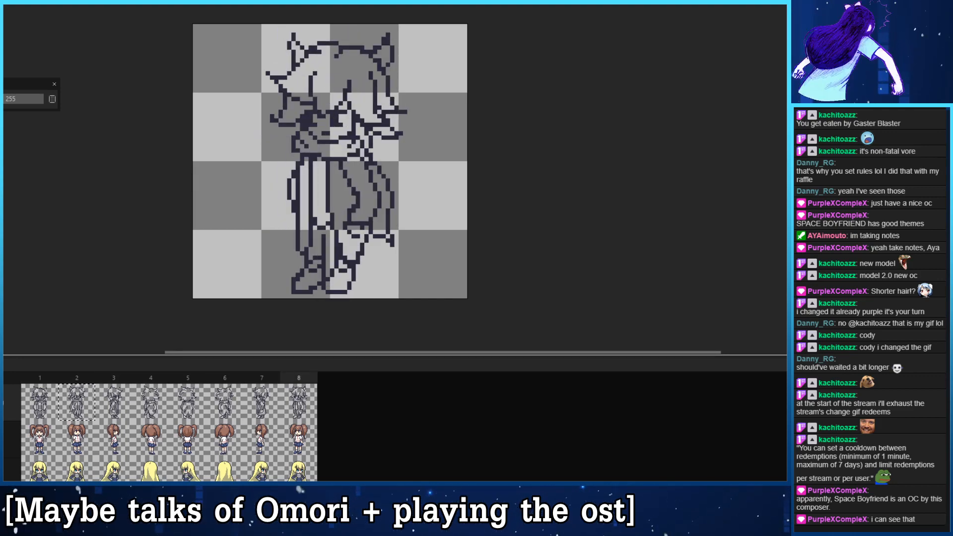
# - Fill the hair in frame 1 with brown, including the ear tuft and side locks, and undo the fill that covers outline pixels
pyautogui.click(38, 408)
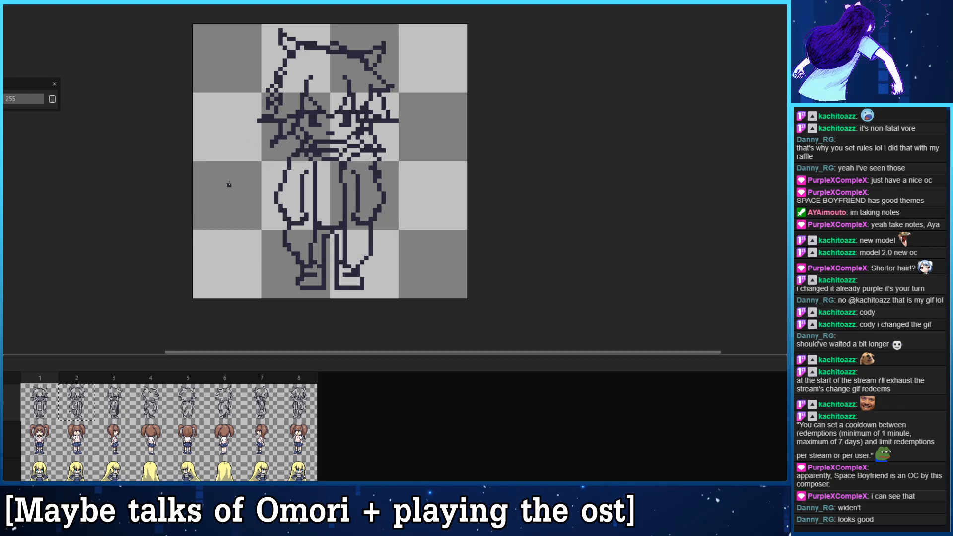
pyautogui.moveTo(282, 129); pyautogui.dragTo(294, 115)
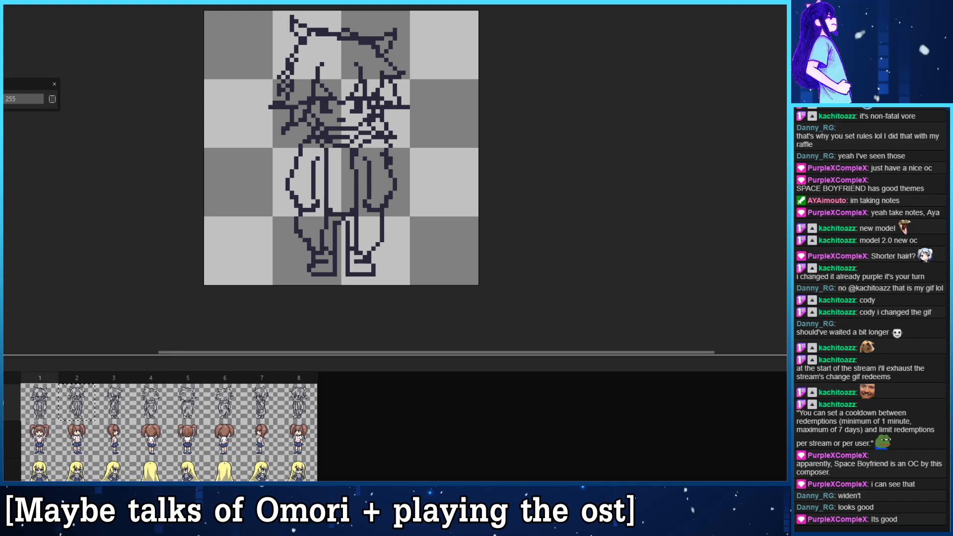
pyautogui.moveTo(156, 160); pyautogui.dragTo(199, 191)
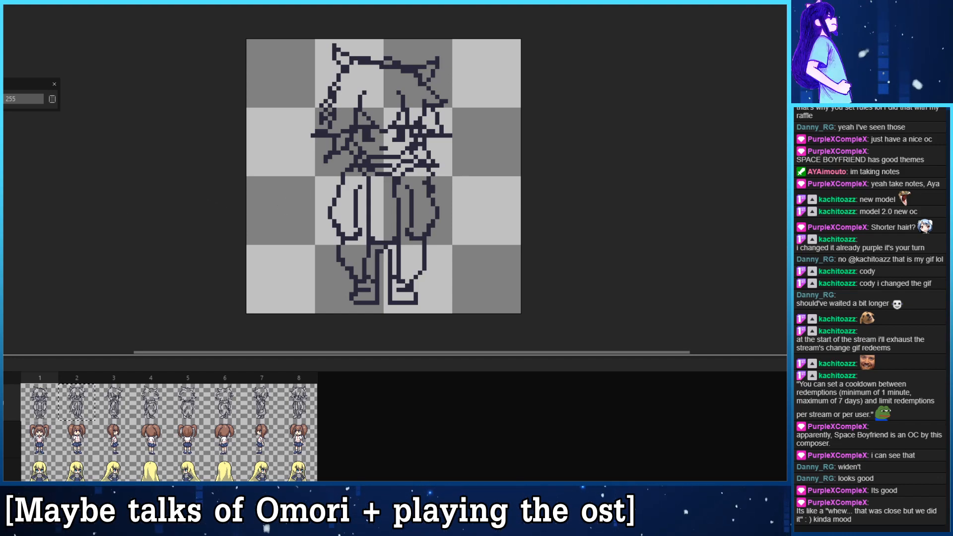
pyautogui.moveTo(1, 224)
pyautogui.mouseDown()
pyautogui.moveTo(41, 223)
pyautogui.moveTo(15, 224)
pyautogui.mouseUp()
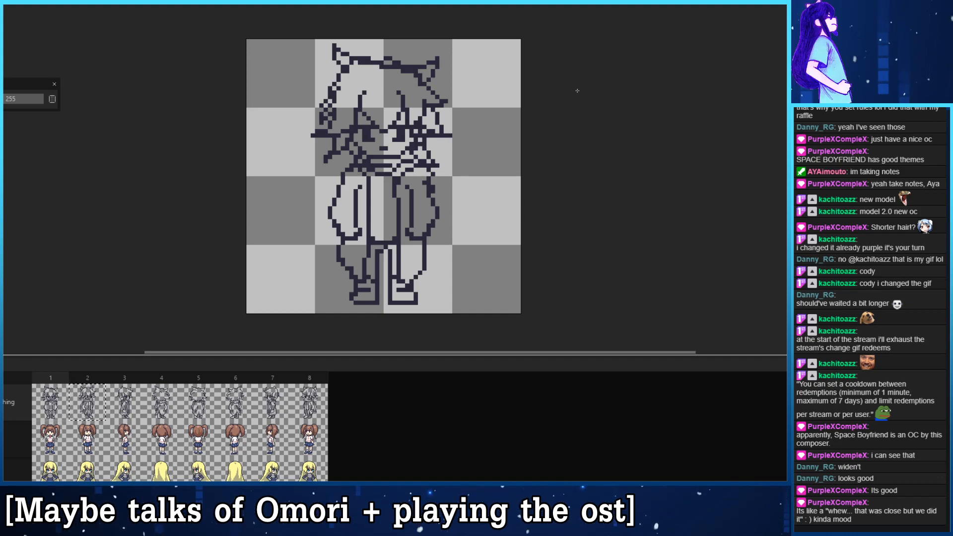
pyautogui.click(377, 71)
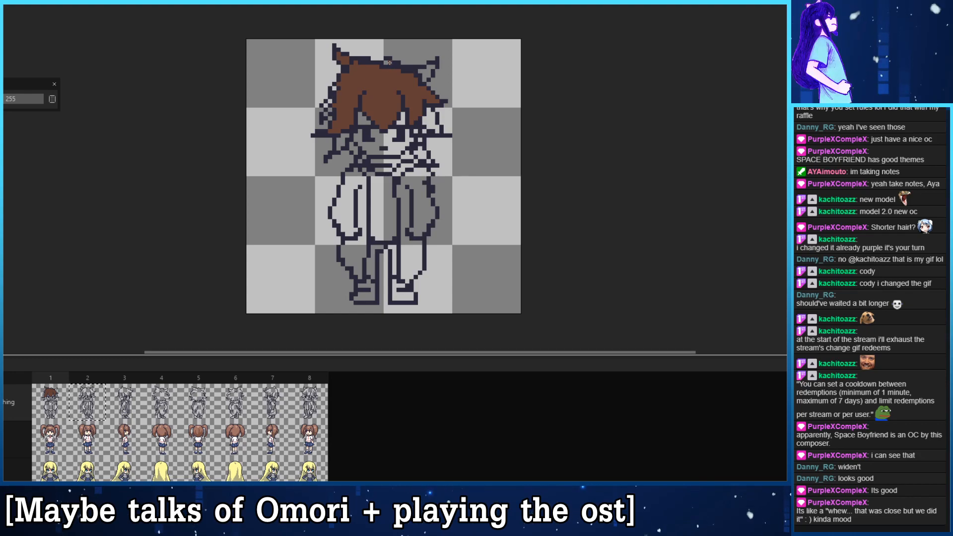
pyautogui.click(427, 74)
pyautogui.click(430, 122)
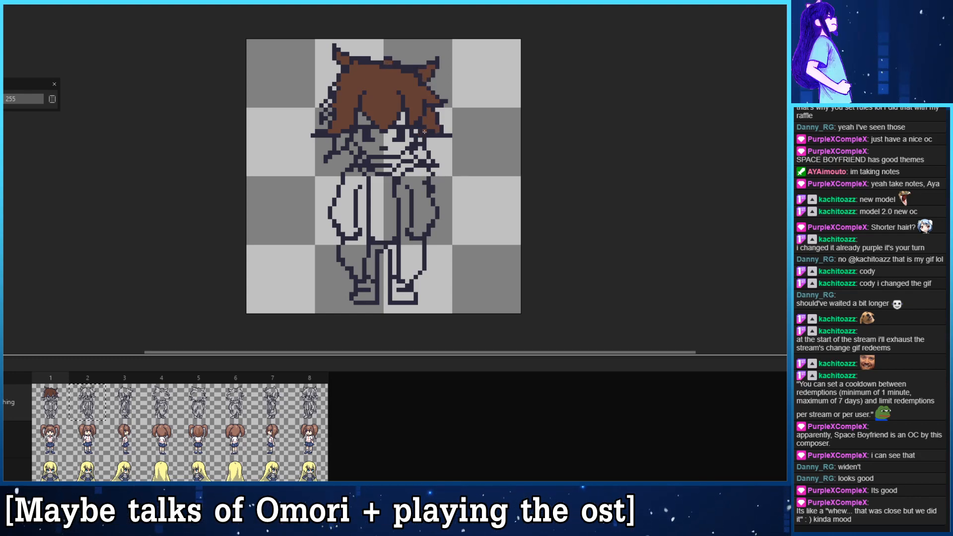
pyautogui.click(402, 121)
pyautogui.click(357, 127)
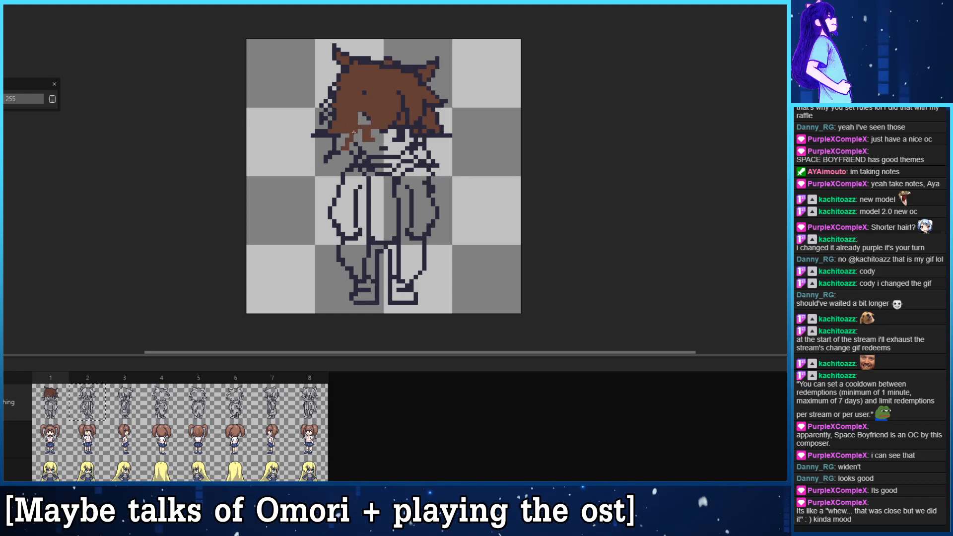
pyautogui.hotkey('ctrl', 'z')
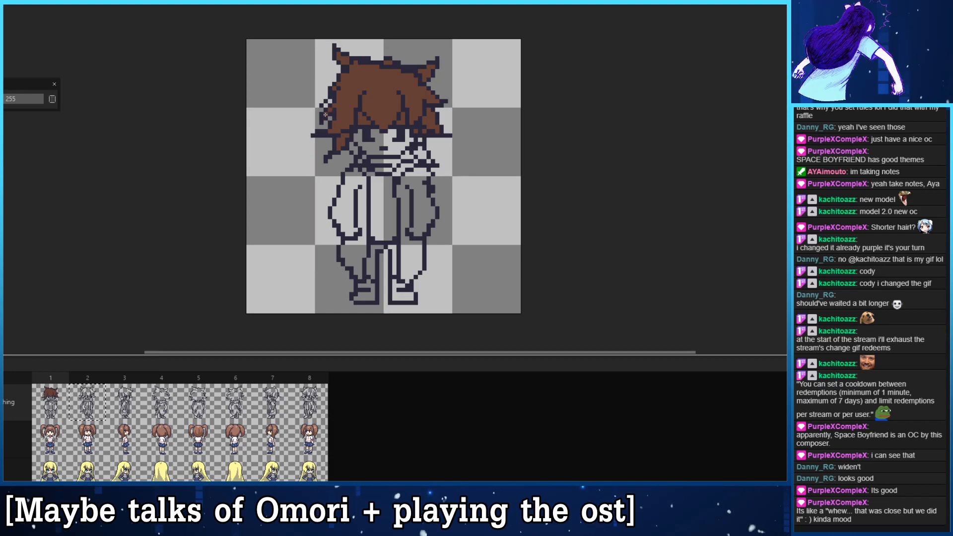
# - Delete the character's outline cels in frames 6, 7 and 8, keeping only frames 1 to 5
pyautogui.moveTo(364, 147); pyautogui.dragTo(348, 134)
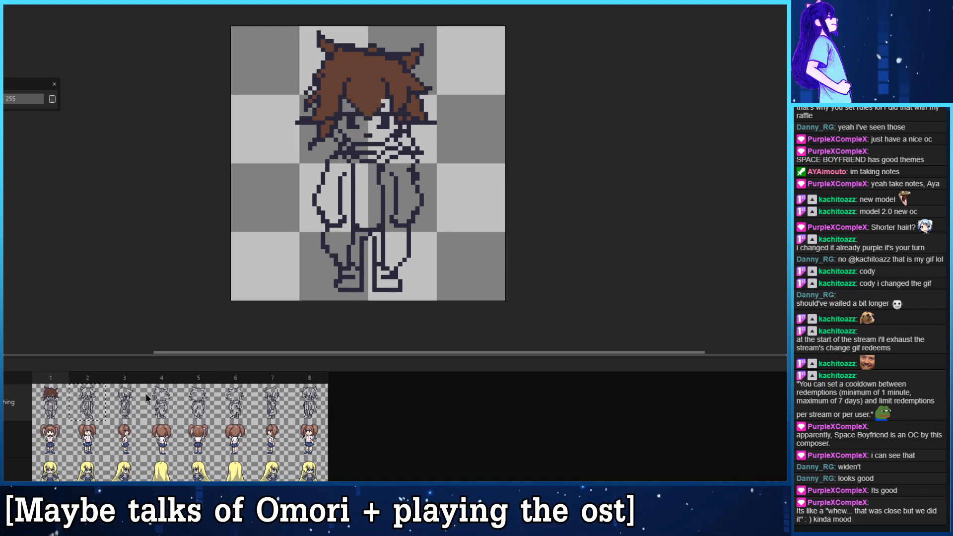
pyautogui.click(105, 406)
pyautogui.click(125, 409)
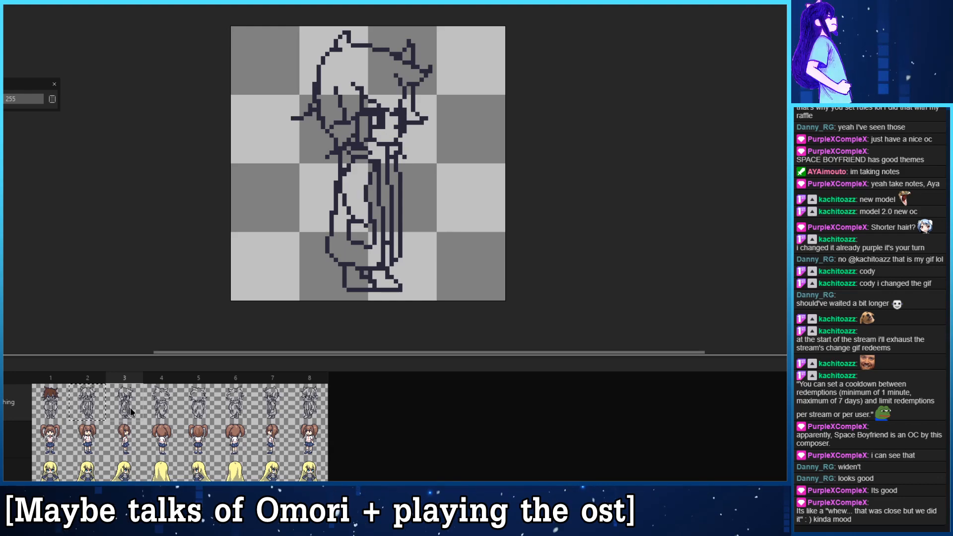
pyautogui.click(169, 410)
pyautogui.click(198, 410)
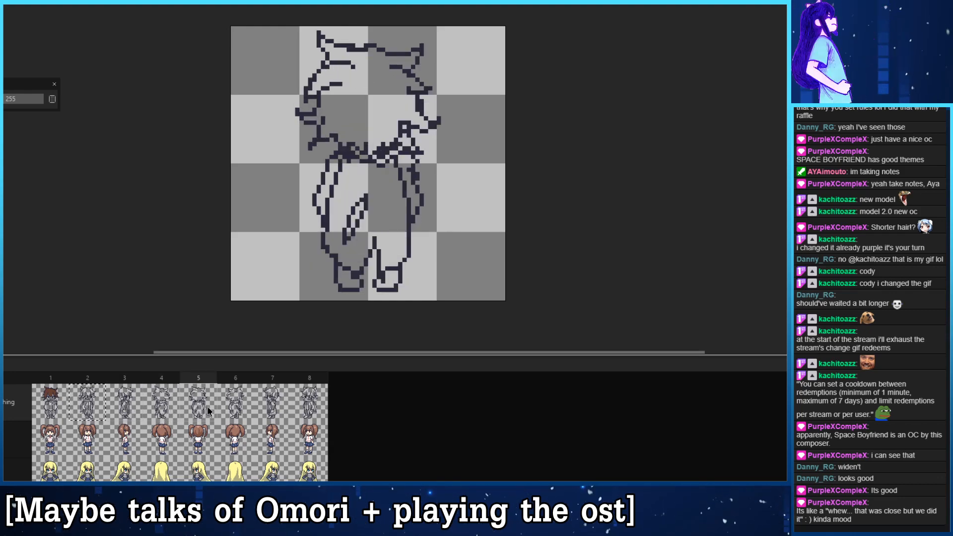
pyautogui.click(234, 410)
pyautogui.press('Delete')
pyautogui.click(275, 402)
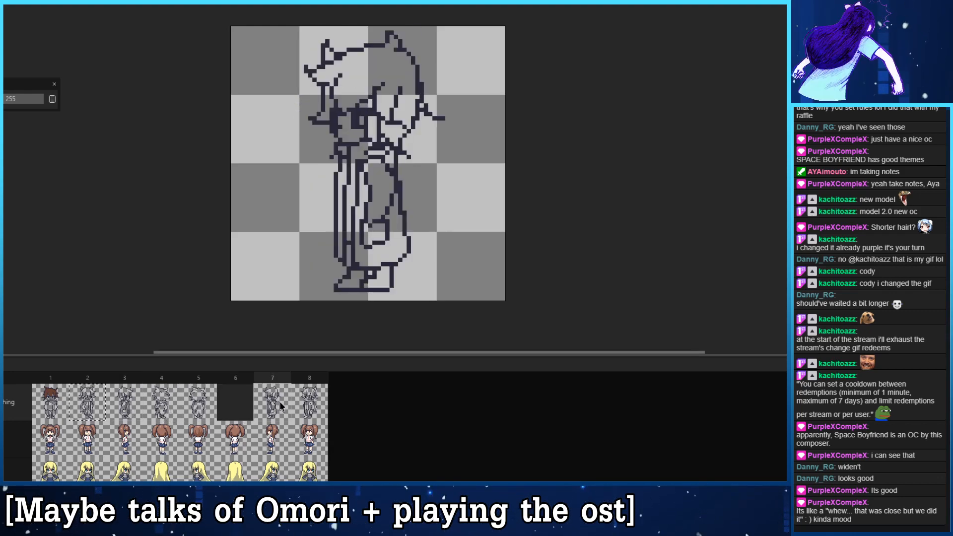
pyautogui.press('Delete')
pyautogui.click(317, 402)
pyautogui.press('Delete')
# - Check the remaining frames 1 to 5, and fill the hair and both ear tufts in frame 2 with the same brown
pyautogui.click(99, 395)
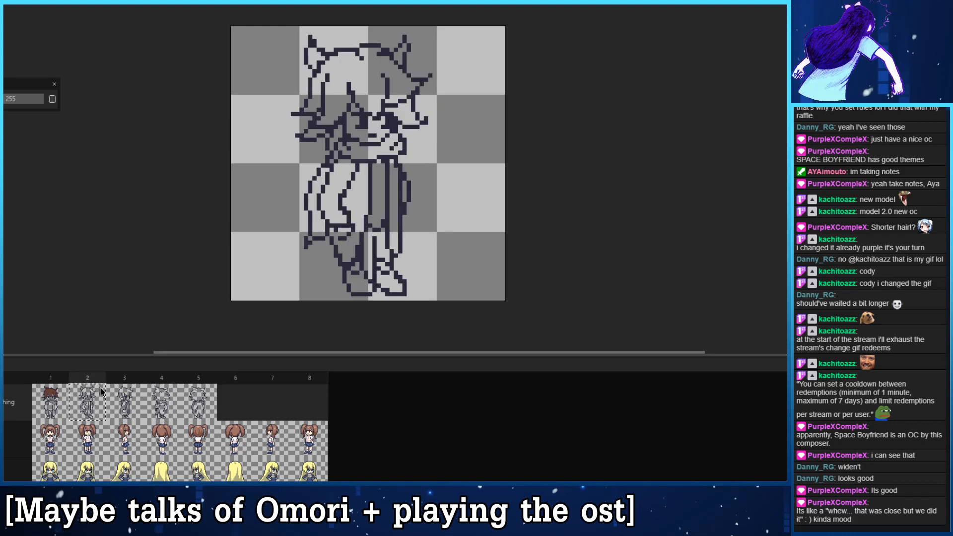
pyautogui.click(125, 396)
pyautogui.click(156, 399)
pyautogui.click(197, 401)
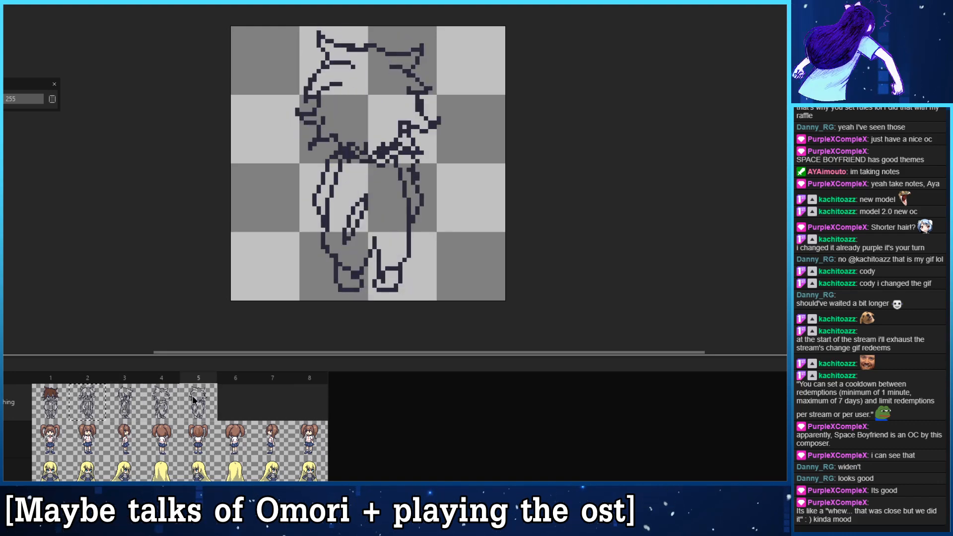
pyautogui.click(64, 396)
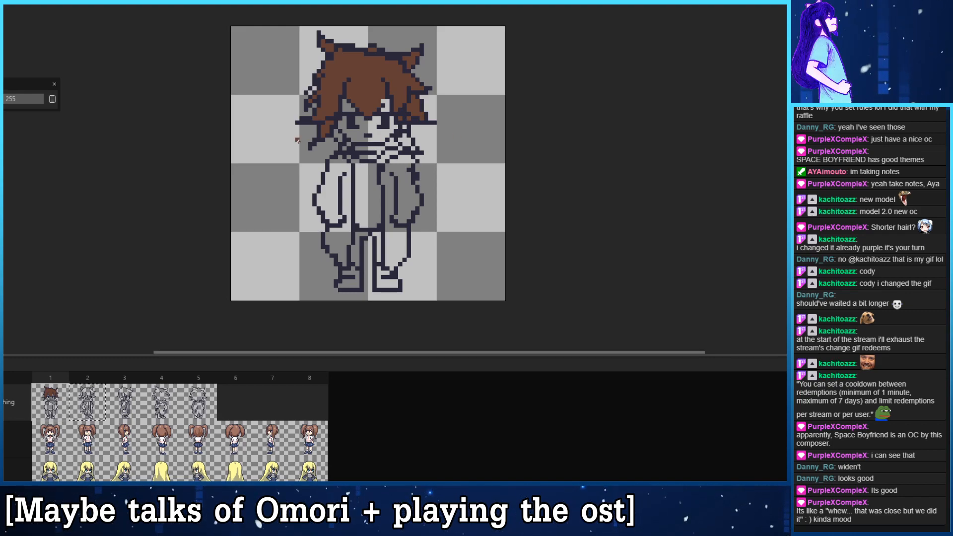
pyautogui.click(90, 412)
pyautogui.click(343, 74)
pyautogui.click(314, 57)
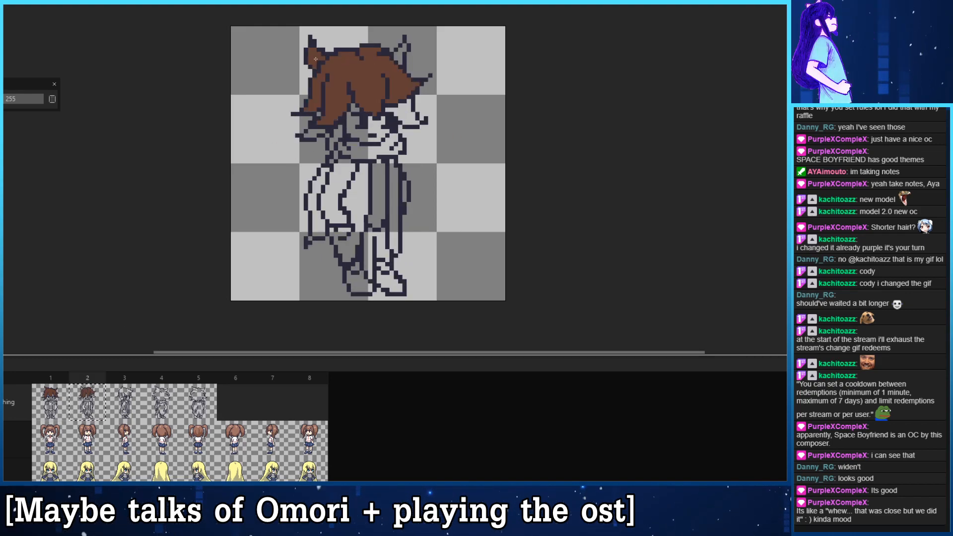
pyautogui.click(401, 55)
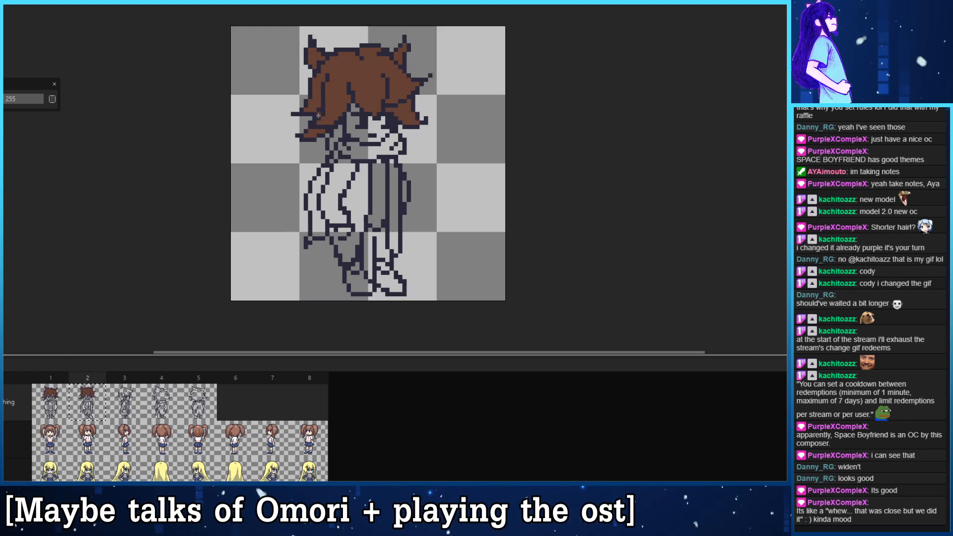
# - Fill the hair in the side view of frame 3 with brown, including the back lock, front lock and ear tuft
pyautogui.click(140, 398)
pyautogui.click(362, 70)
pyautogui.click(342, 133)
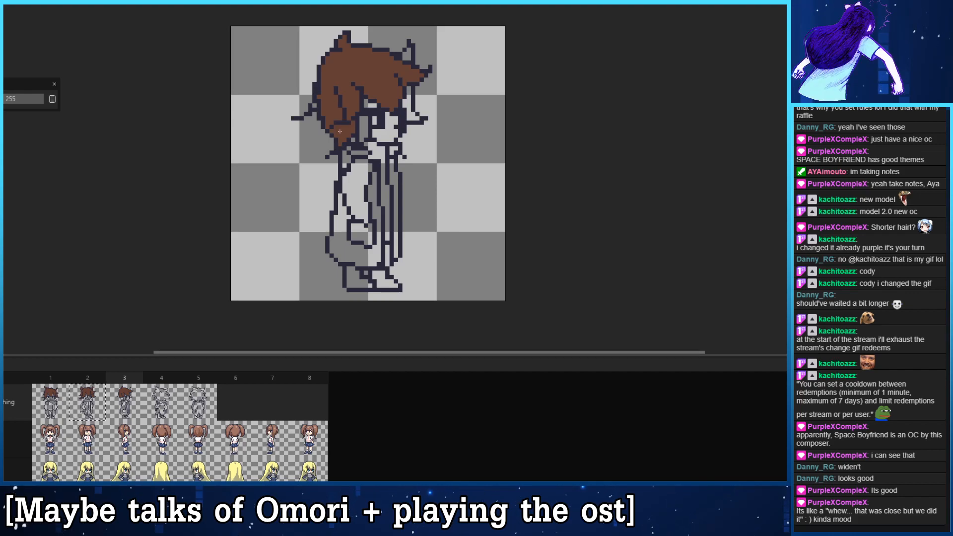
pyautogui.click(412, 100)
pyautogui.click(407, 55)
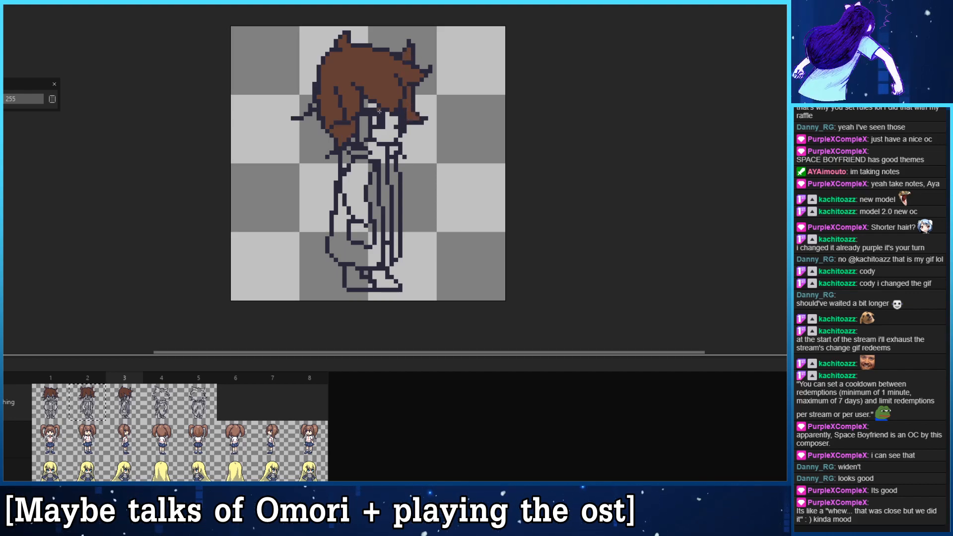
# - Fill the hair in the back views of frames 4 and 5 with the same brown
pyautogui.click(160, 413)
pyautogui.click(349, 94)
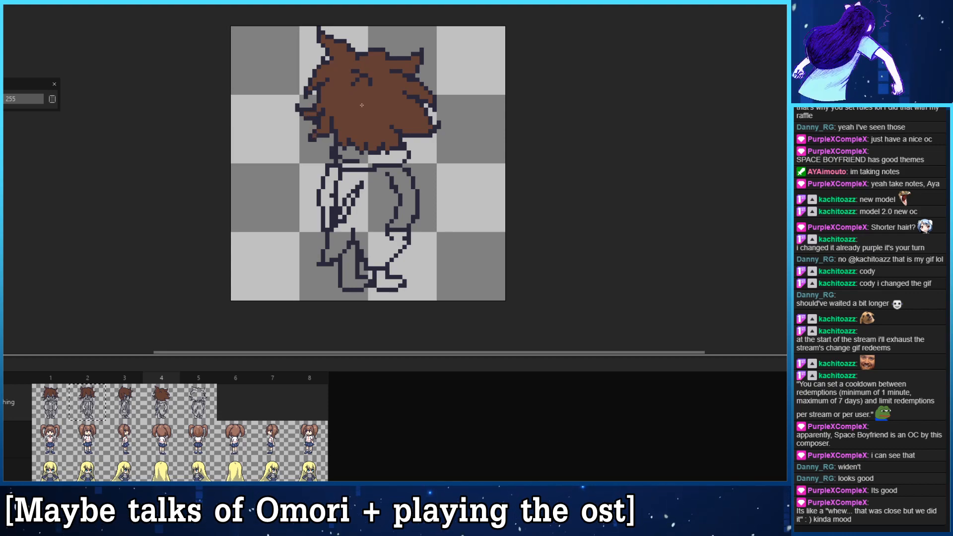
pyautogui.press('Right')
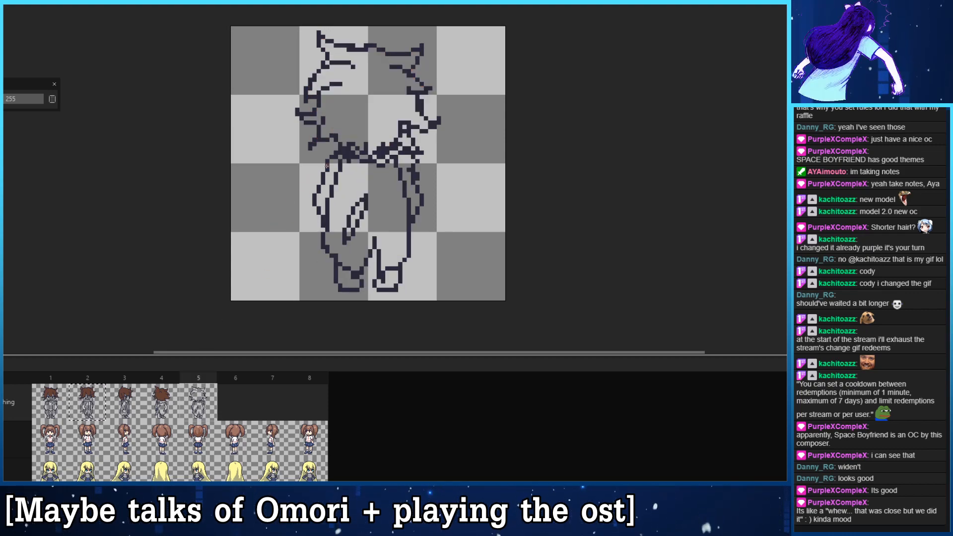
pyautogui.click(324, 114)
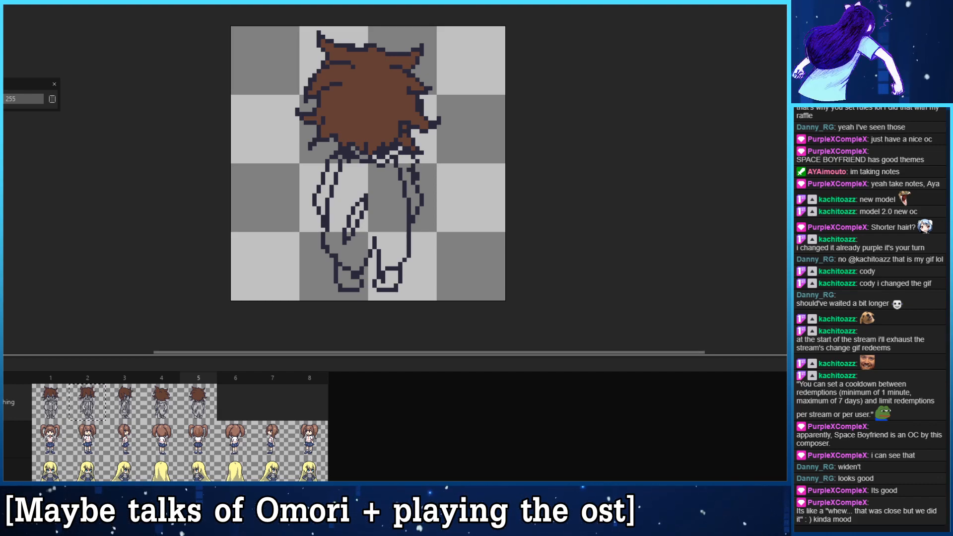
# - Show the NPC_1 reference layer alone on frame 1 and set its layer opacity to 255
pyautogui.moveTo(364, 197)
pyautogui.mouseDown()
pyautogui.moveTo(393, 186)
pyautogui.moveTo(379, 196)
pyautogui.mouseUp()
pyautogui.click(58, 405)
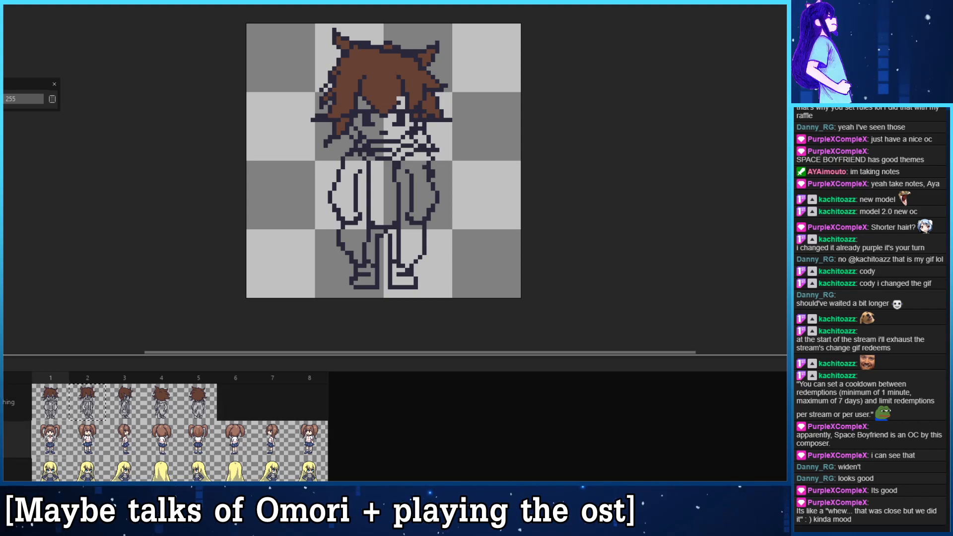
pyautogui.click(16, 427)
pyautogui.click(20, 439)
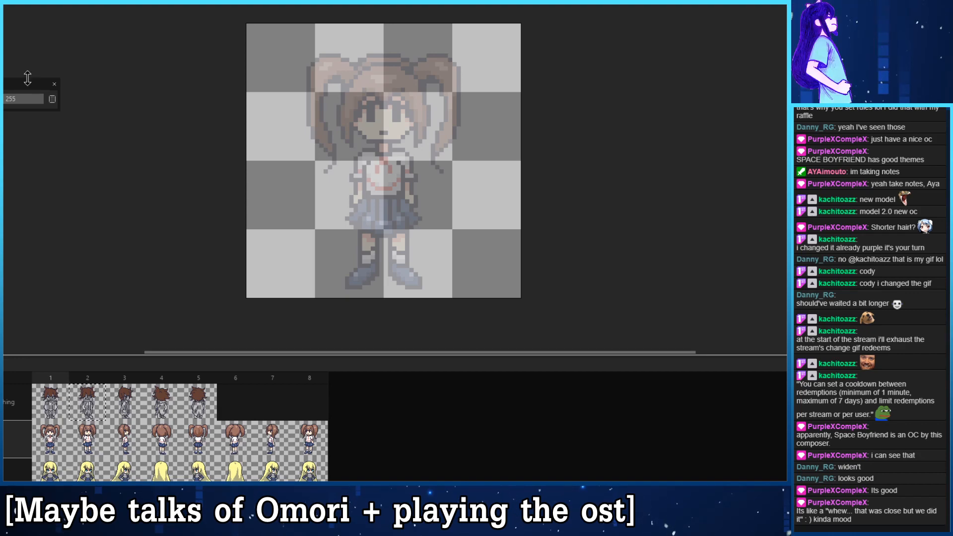
pyautogui.moveTo(28, 79); pyautogui.dragTo(205, 47)
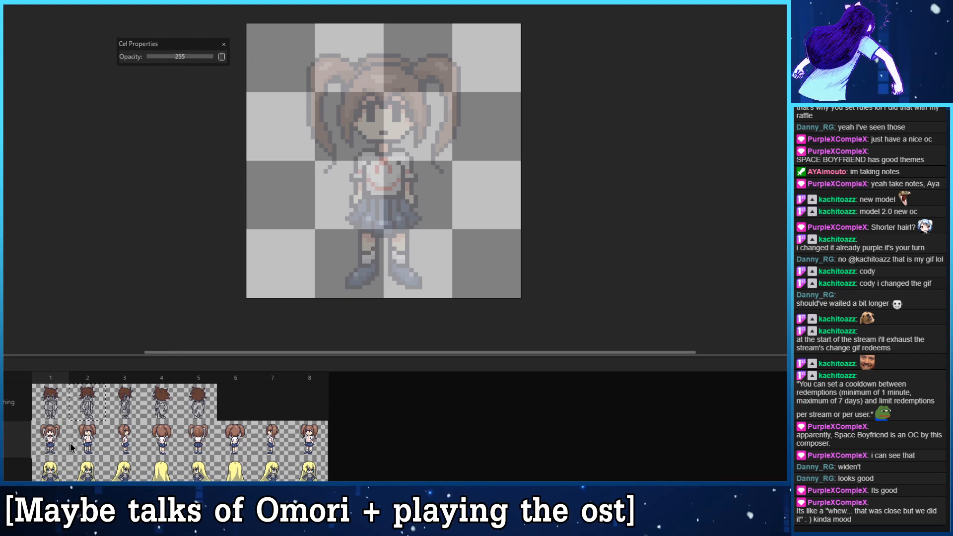
pyautogui.doubleClick(21, 443)
pyautogui.moveTo(174, 119); pyautogui.dragTo(227, 117)
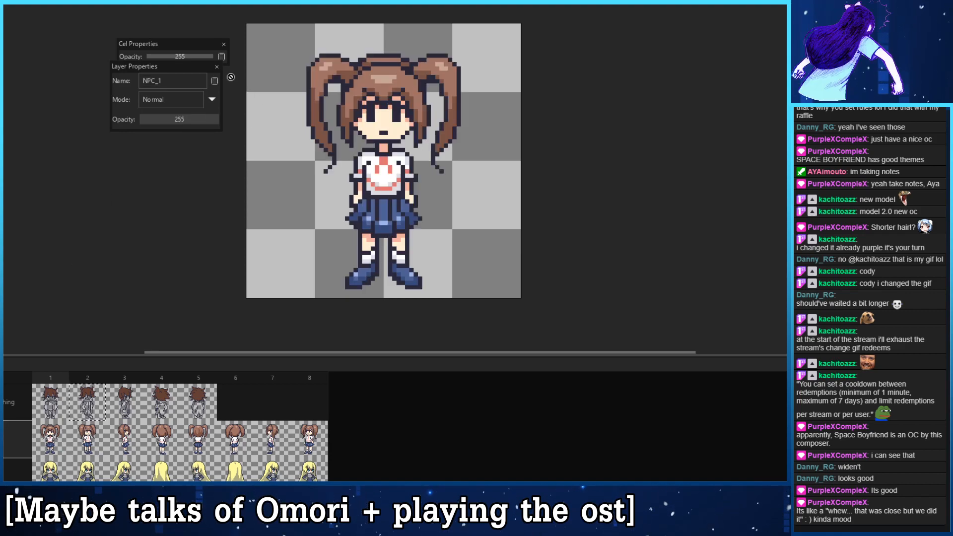
pyautogui.click(217, 66)
pyautogui.click(224, 44)
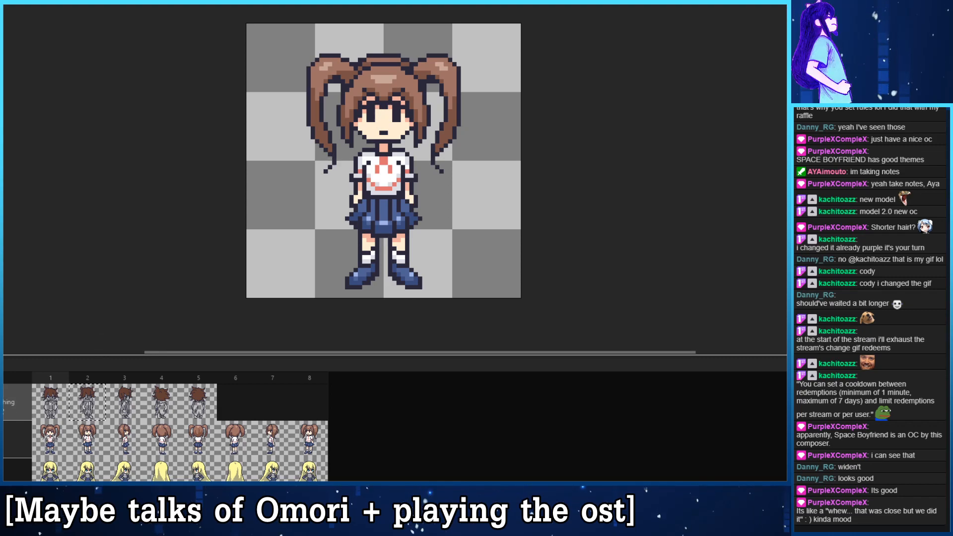
# - Hide the NPC_1 reference, show the character drawing again and fill the face in frame 1 with the pale skin colour
pyautogui.click(1, 405)
pyautogui.click(1, 439)
pyautogui.click(1, 402)
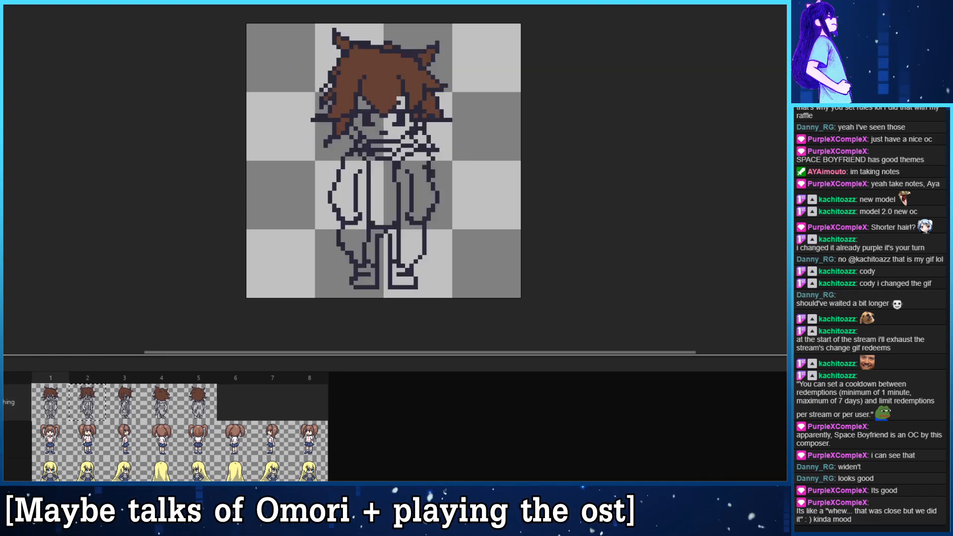
pyautogui.click(367, 106)
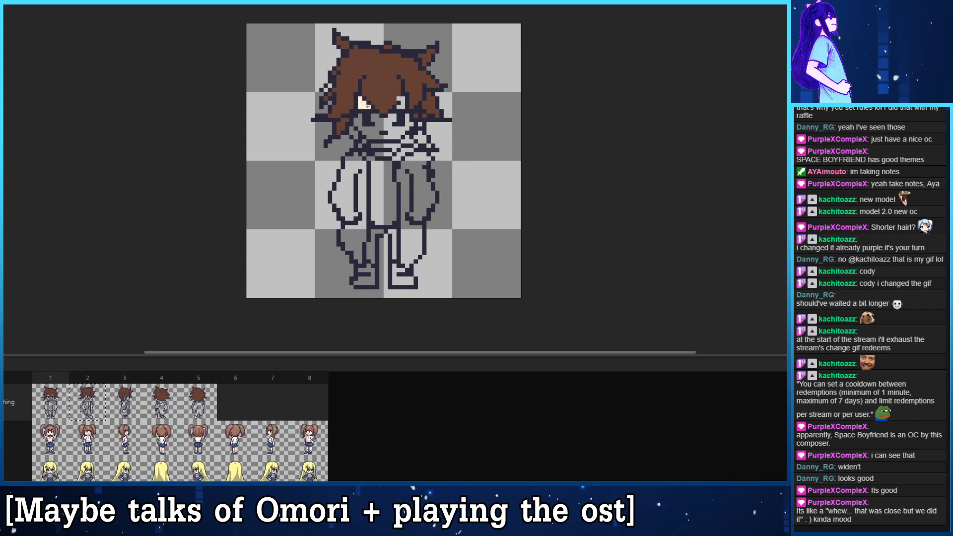
pyautogui.click(401, 103)
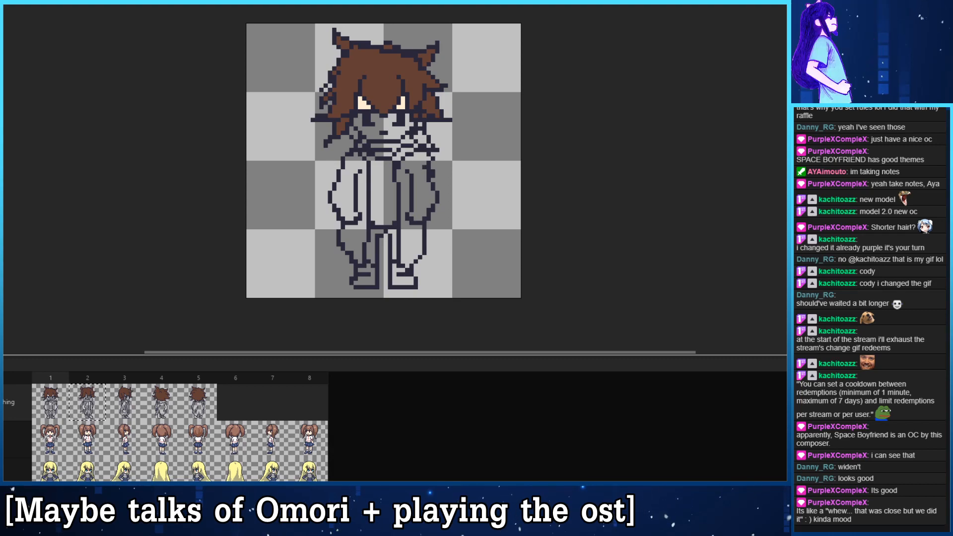
pyautogui.click(383, 124)
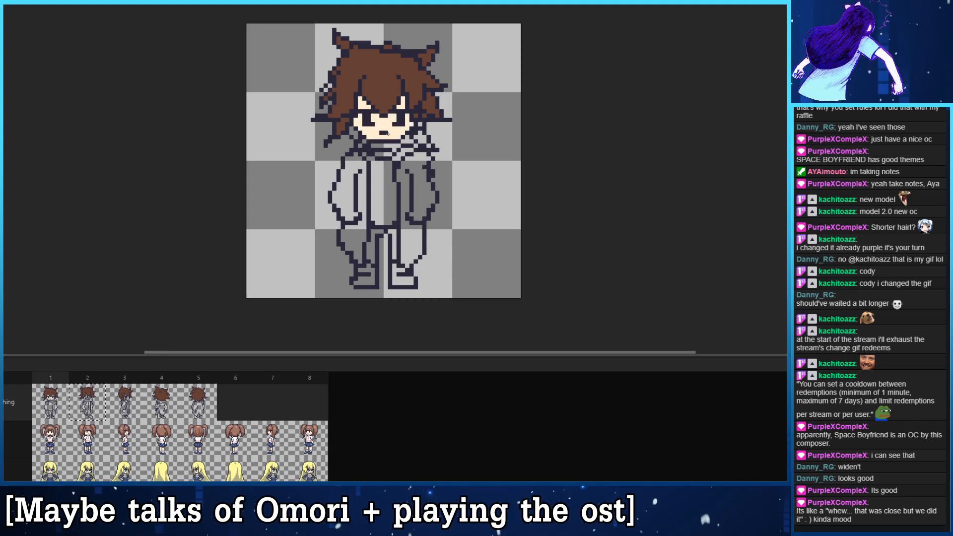
# - Fill the face in frames 2 and 3 with the pale skin colour, including the small patch above the eye in frame 3
pyautogui.click(89, 399)
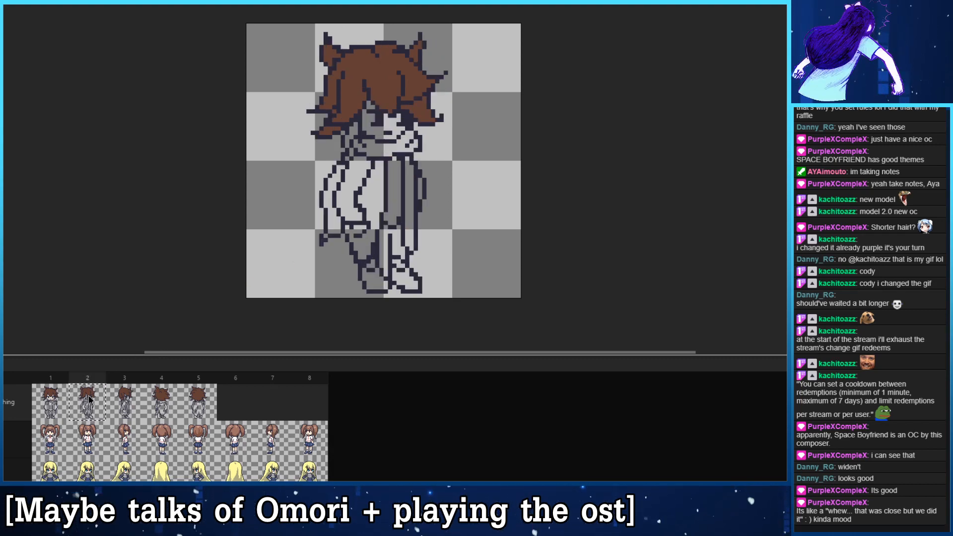
pyautogui.click(376, 135)
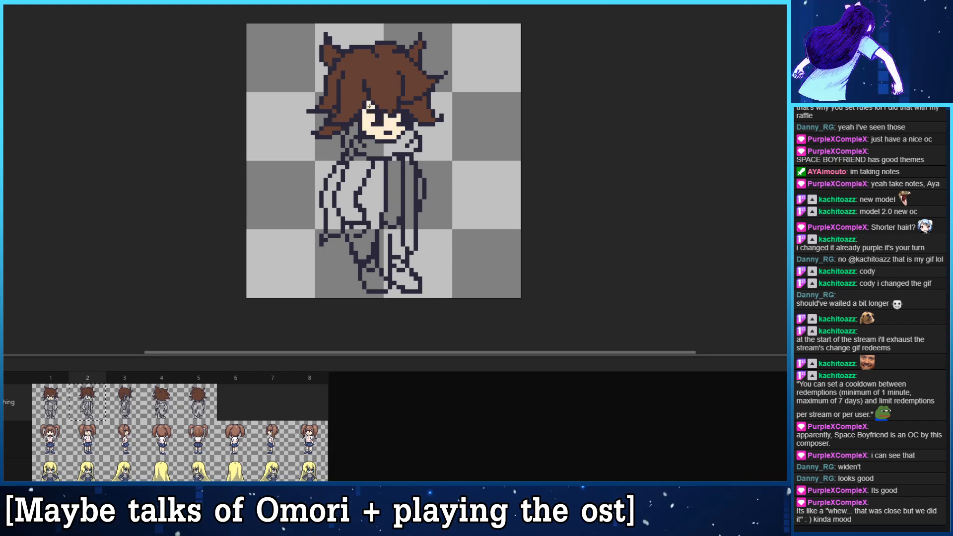
pyautogui.press('.')
pyautogui.click(394, 119)
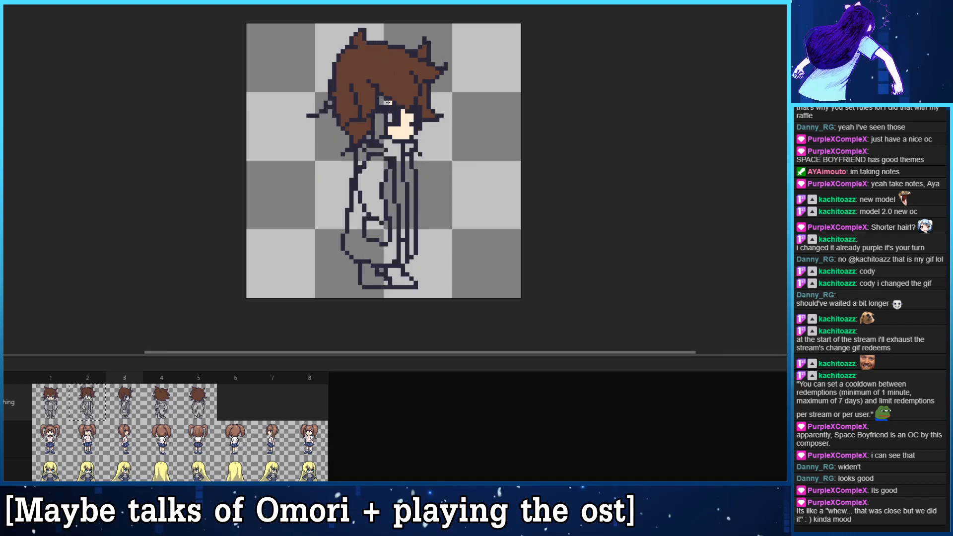
pyautogui.press('Right')
pyautogui.press('Left')
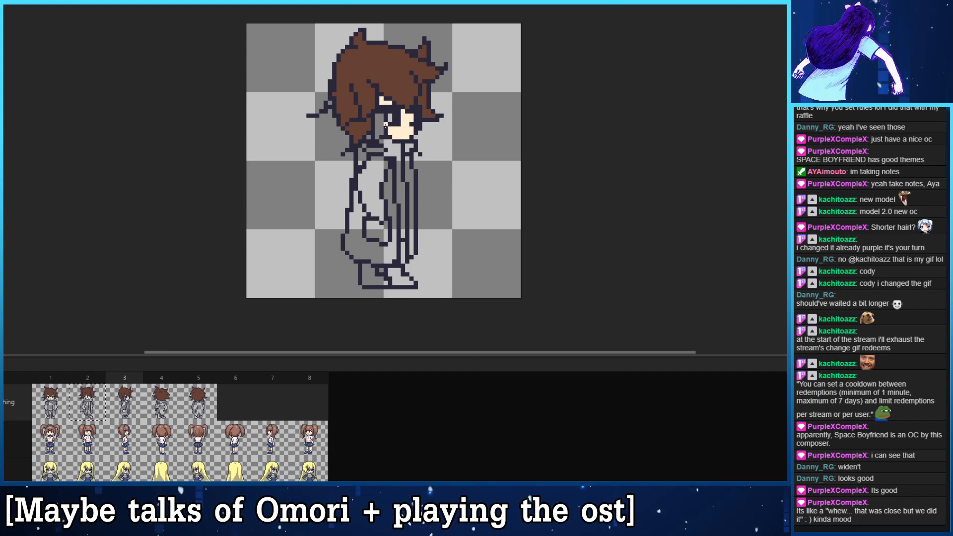
# - Check the back views in frames 4 and 5, and tidy the stray scarf outline pixels around the neck in frame 3
pyautogui.press('Right')
pyautogui.press('Right')
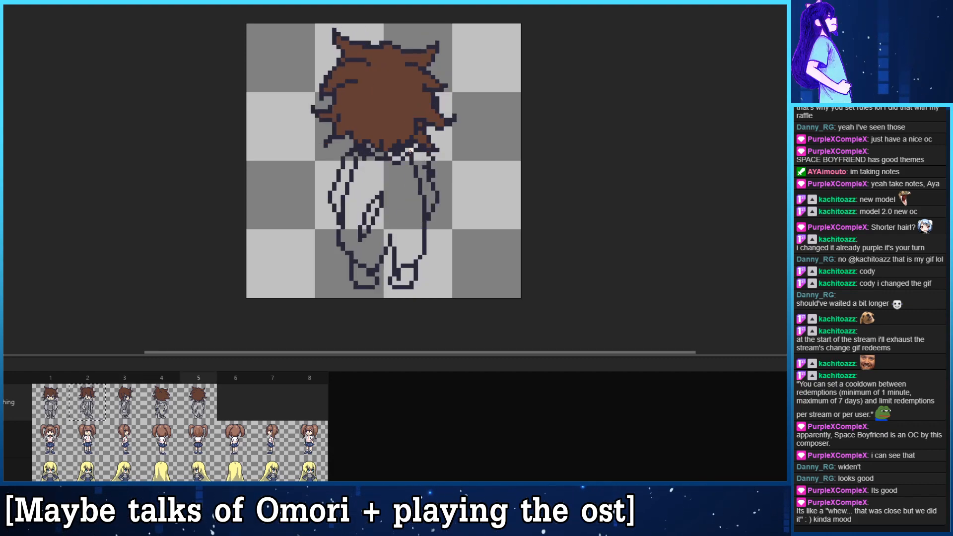
pyautogui.press('Right')
pyautogui.press('Left')
pyautogui.press('Left')
pyautogui.press('Left')
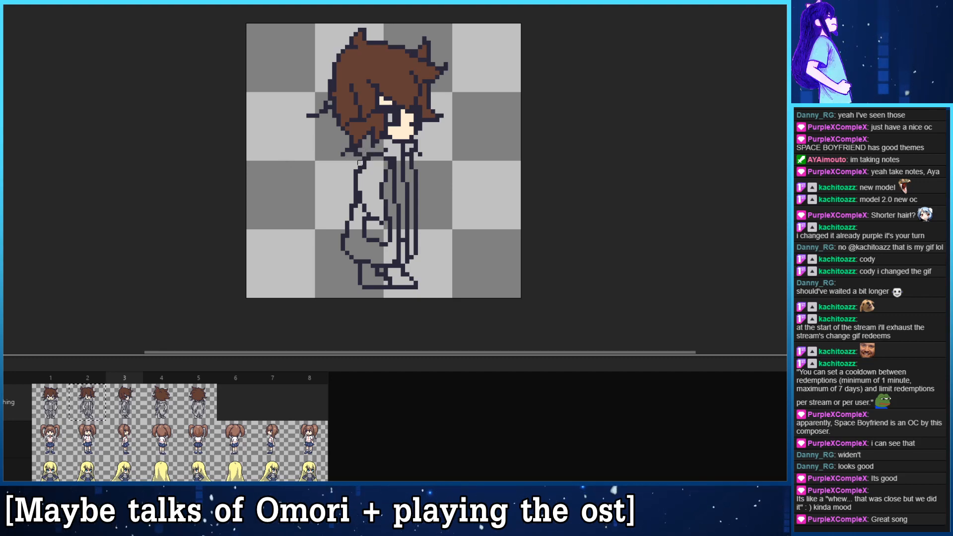
pyautogui.hotkey('ctrl', 'z')
pyautogui.hotkey('ctrl', 'z')
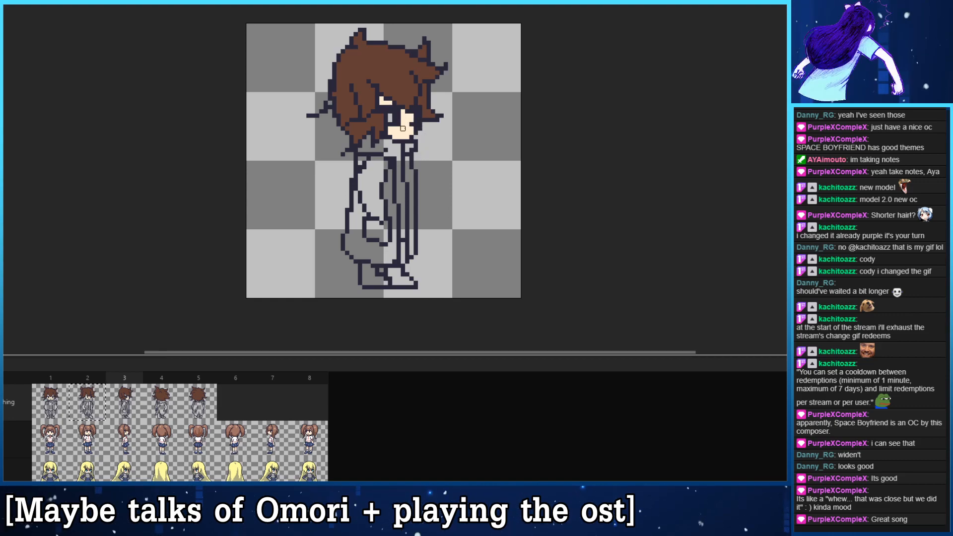
# - Compare the scarf outlines in frames 1, 3 and 4
pyautogui.click(167, 403)
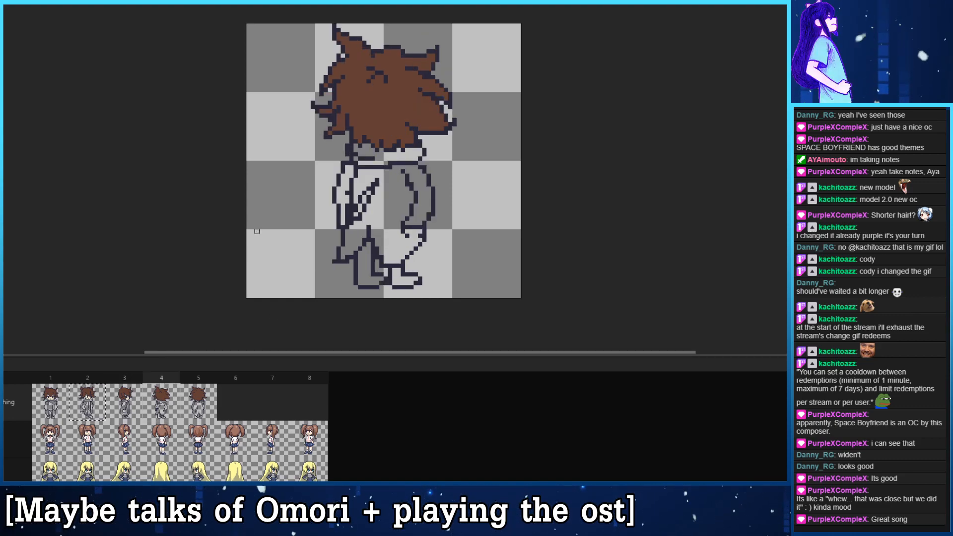
pyautogui.click(113, 407)
pyautogui.click(103, 403)
pyautogui.click(122, 403)
pyautogui.click(169, 403)
pyautogui.click(124, 403)
pyautogui.click(52, 402)
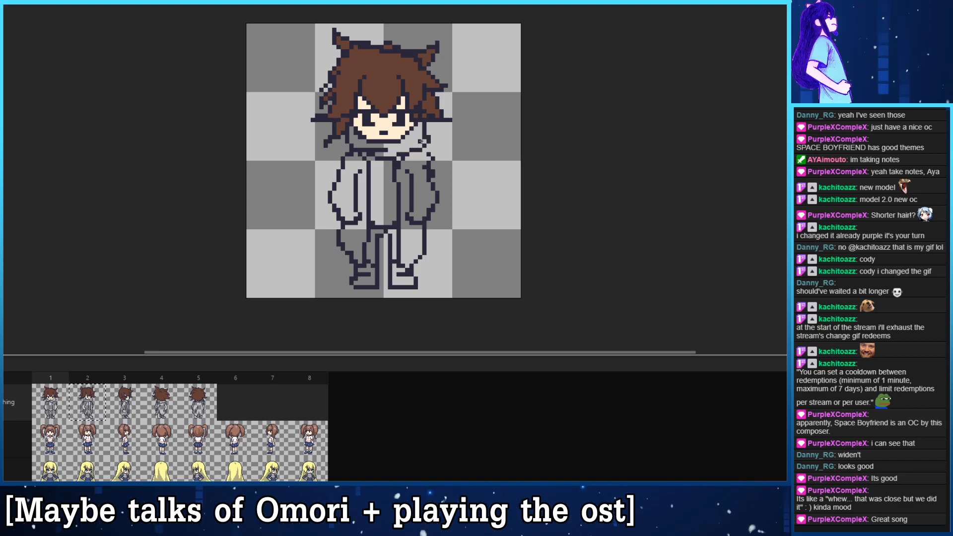
# - Redraw the outline at the right end of the scarf in frame 1 as a clean rounded edge
pyautogui.moveTo(424, 129); pyautogui.dragTo(424, 145)
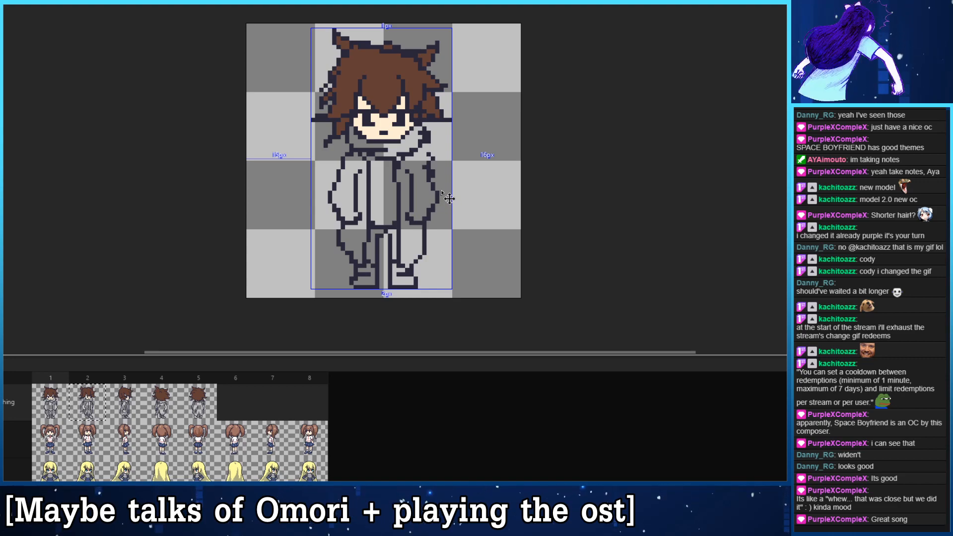
pyautogui.hotkey('ctrl', 'z')
pyautogui.hotkey('ctrl', 'z')
pyautogui.hotkey('ctrl', 'z')
pyautogui.hotkey('ctrl', 'y')
pyautogui.hotkey('ctrl', 'y')
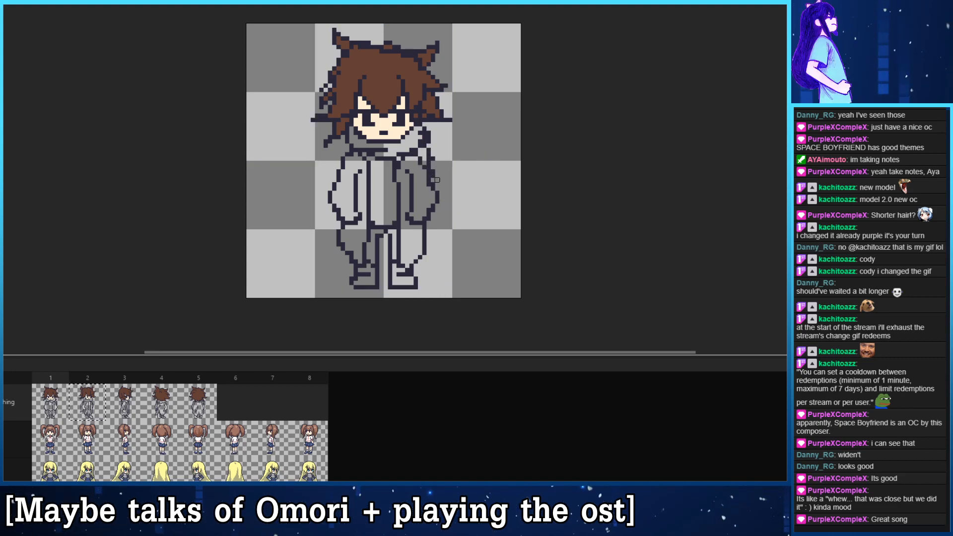
pyautogui.moveTo(429, 163)
pyautogui.mouseDown()
pyautogui.moveTo(424, 129)
pyautogui.moveTo(415, 149)
pyautogui.moveTo(419, 129)
pyautogui.mouseUp()
pyautogui.hotkey('ctrl', 'z')
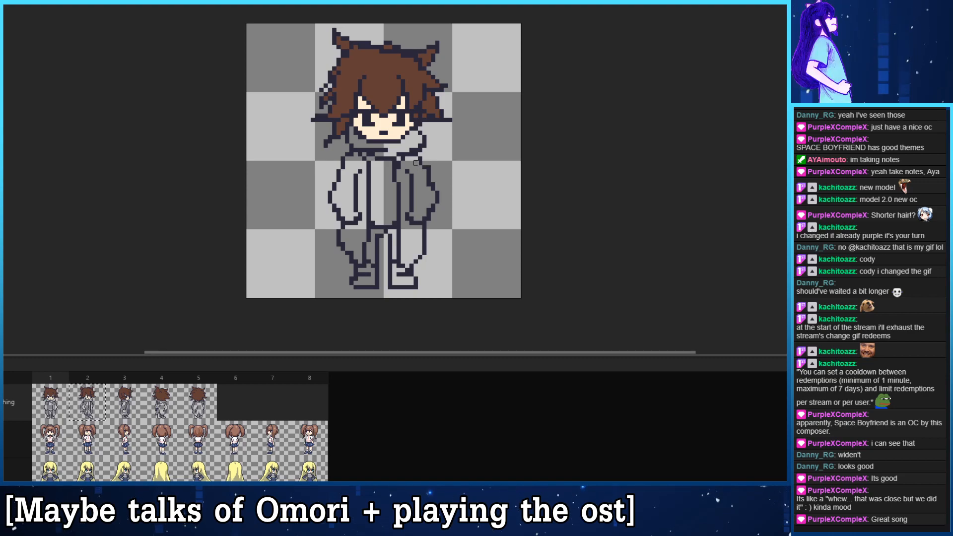
pyautogui.moveTo(410, 147); pyautogui.dragTo(422, 147)
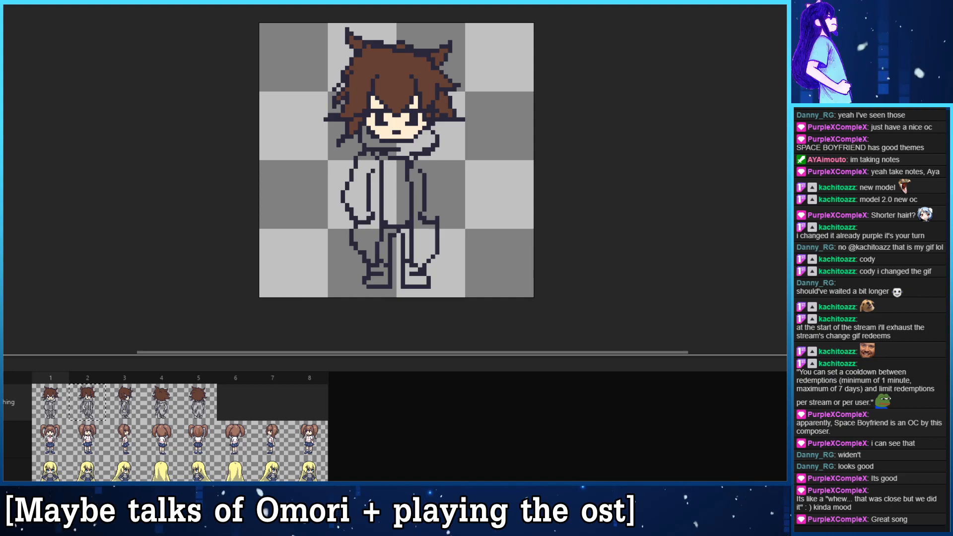
# - Try to rebuild the right sleeve in frame 1 from a horizontally flipped copy of the left sleeve's outer outline
pyautogui.moveTo(369, 153); pyautogui.dragTo(334, 222)
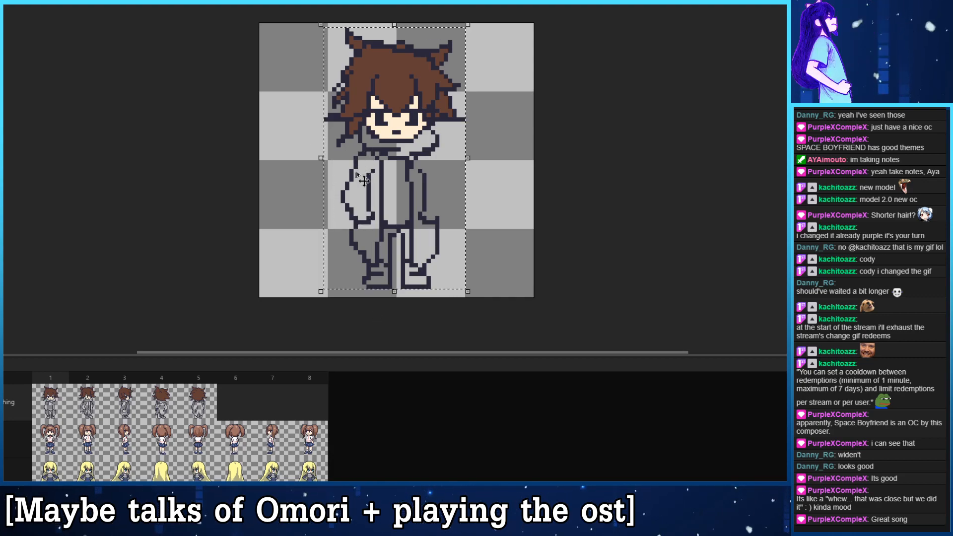
pyautogui.moveTo(354, 199); pyautogui.dragTo(445, 204)
pyautogui.hotkey('ctrl', 'z')
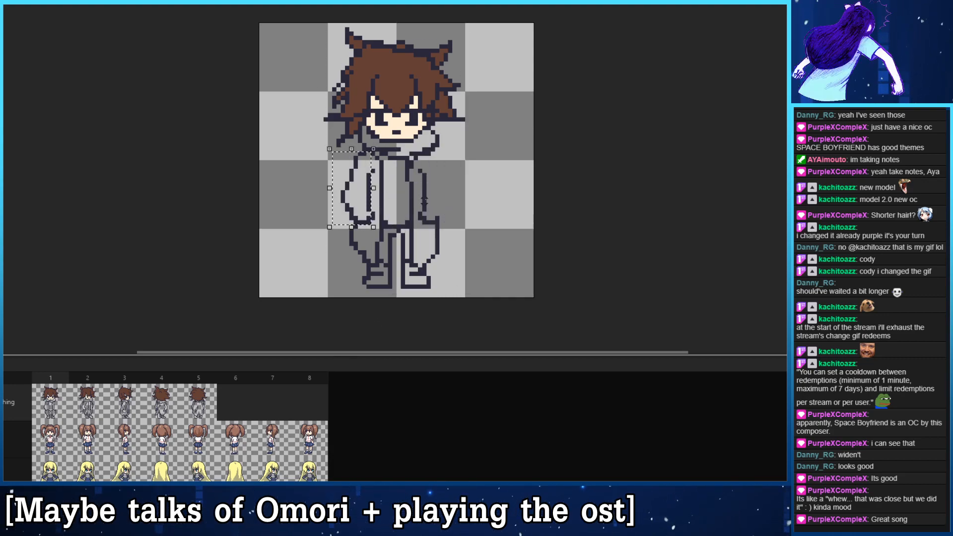
pyautogui.moveTo(376, 201); pyautogui.dragTo(483, 201)
pyautogui.click(4, 6)
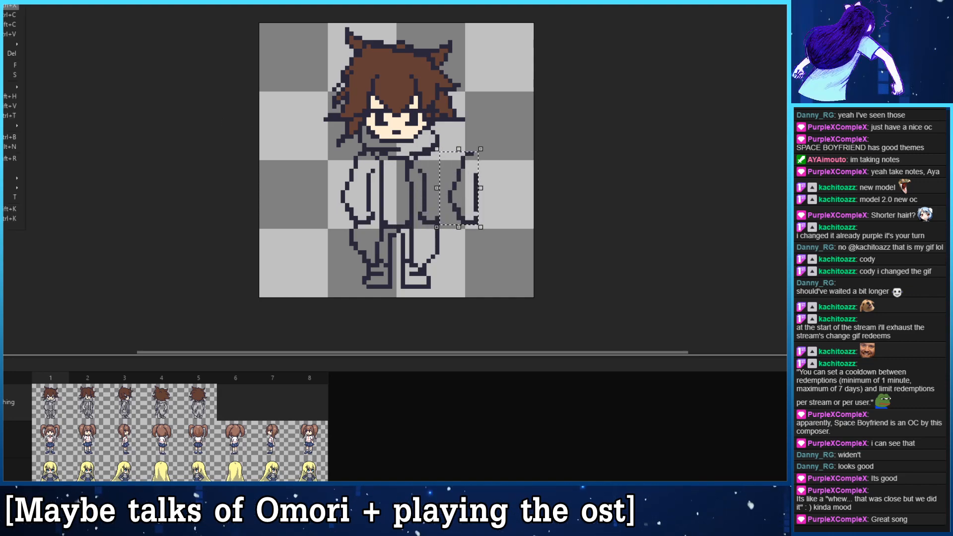
pyautogui.click(10, 96)
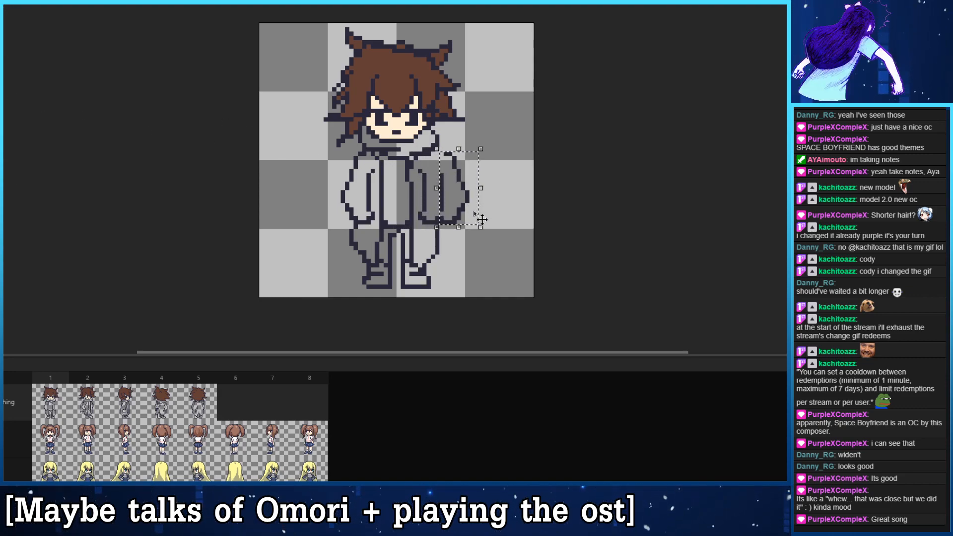
pyautogui.moveTo(460, 219); pyautogui.dragTo(444, 215)
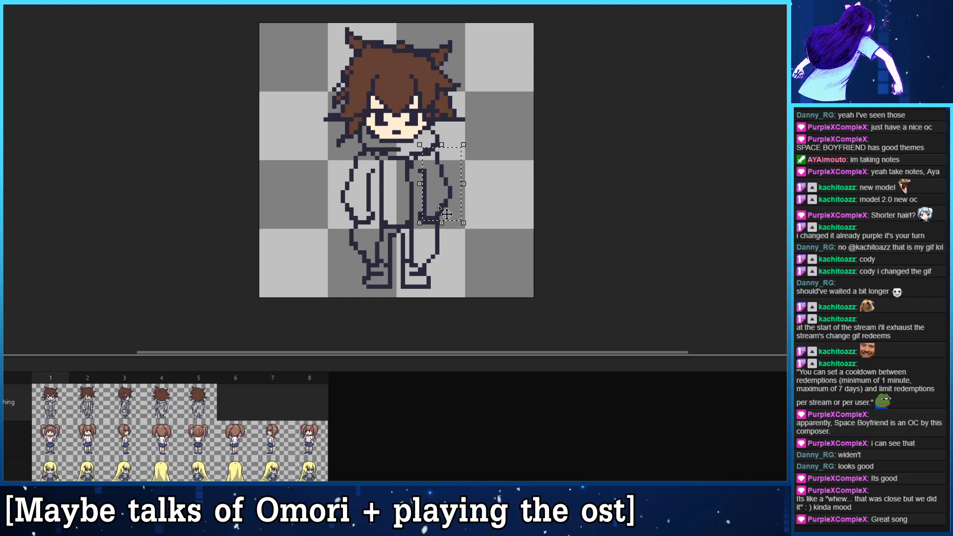
pyautogui.click(497, 218)
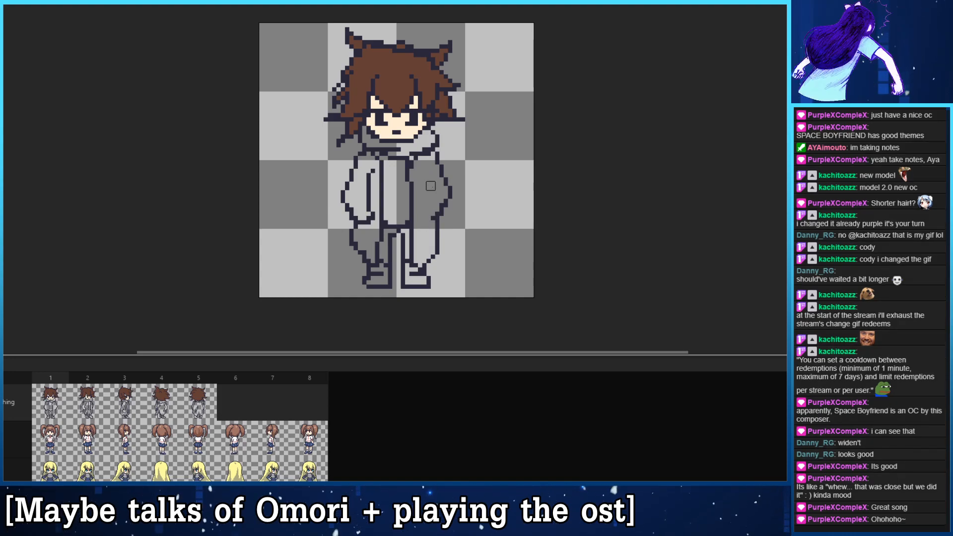
# - Erase the right sleeve in frame 1 and replace it with a horizontally flipped copy of the whole left sleeve
pyautogui.moveTo(439, 154)
pyautogui.mouseDown()
pyautogui.moveTo(450, 184)
pyautogui.moveTo(440, 219)
pyautogui.mouseUp()
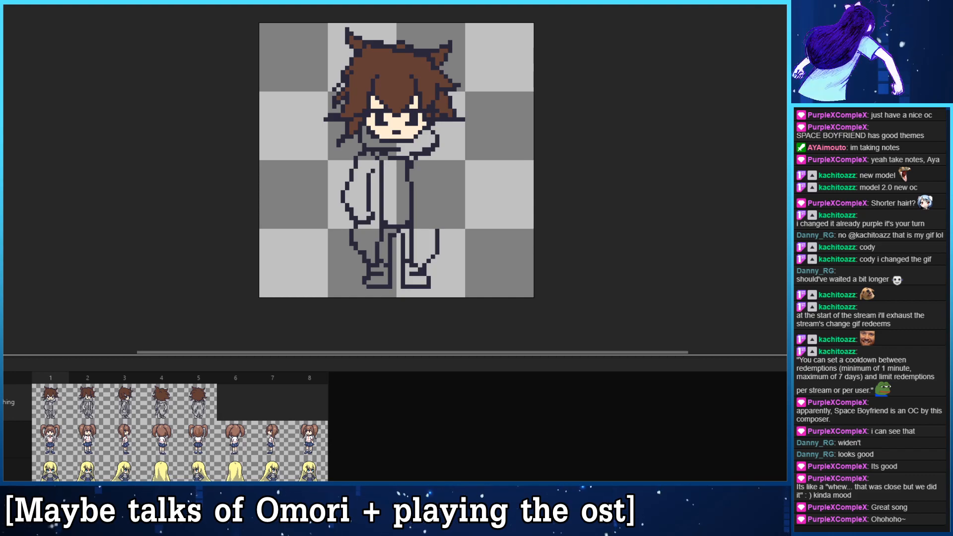
pyautogui.moveTo(338, 148); pyautogui.dragTo(478, 208)
pyautogui.click(2, 2)
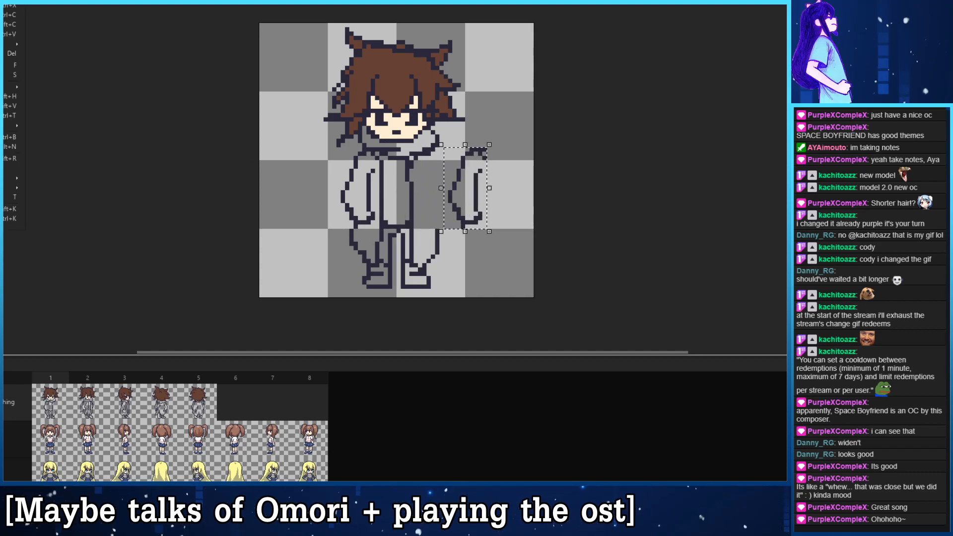
pyautogui.click(10, 97)
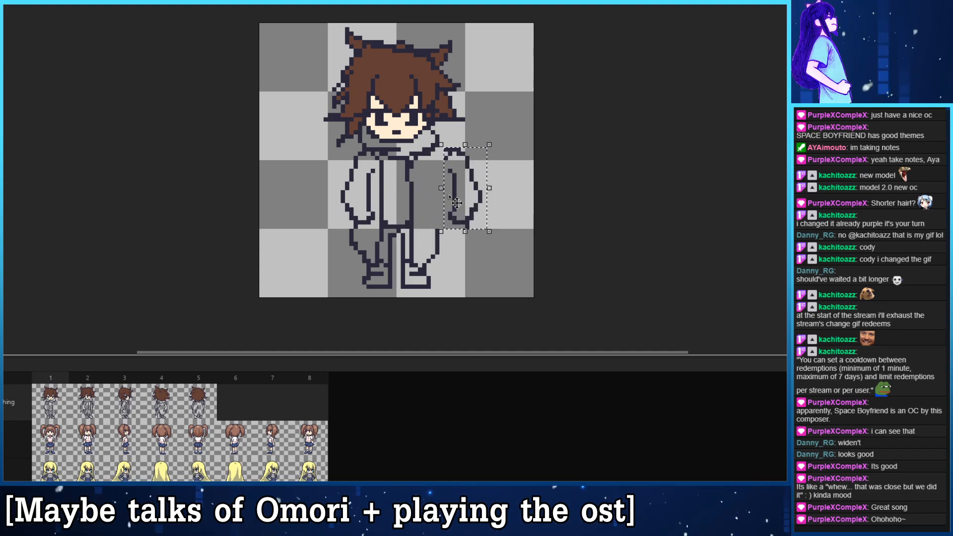
pyautogui.moveTo(468, 203); pyautogui.dragTo(436, 204)
pyautogui.click(574, 193)
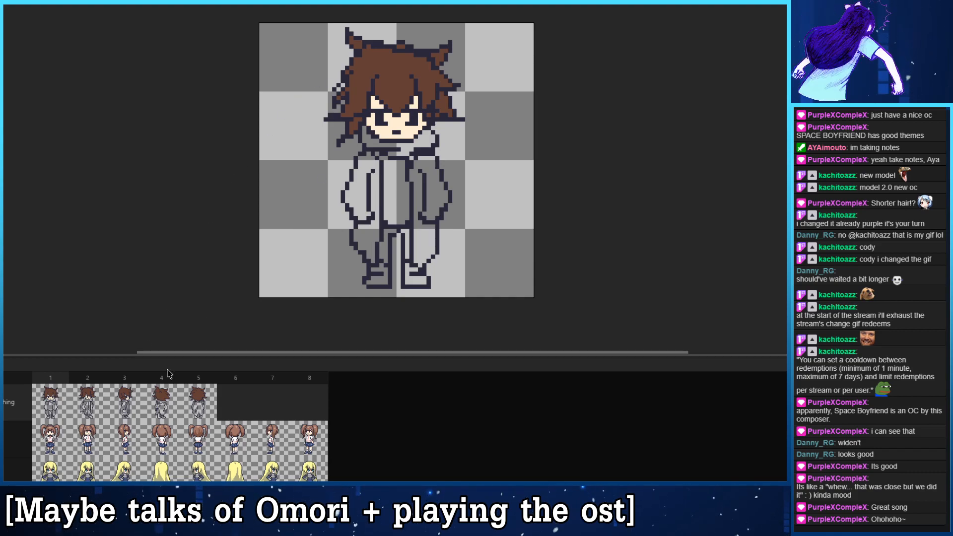
# - Try a light peach fill on the scarf in frame 1, and undo the test edit of the scarf below the chin
pyautogui.click(169, 409)
pyautogui.click(199, 410)
pyautogui.click(57, 408)
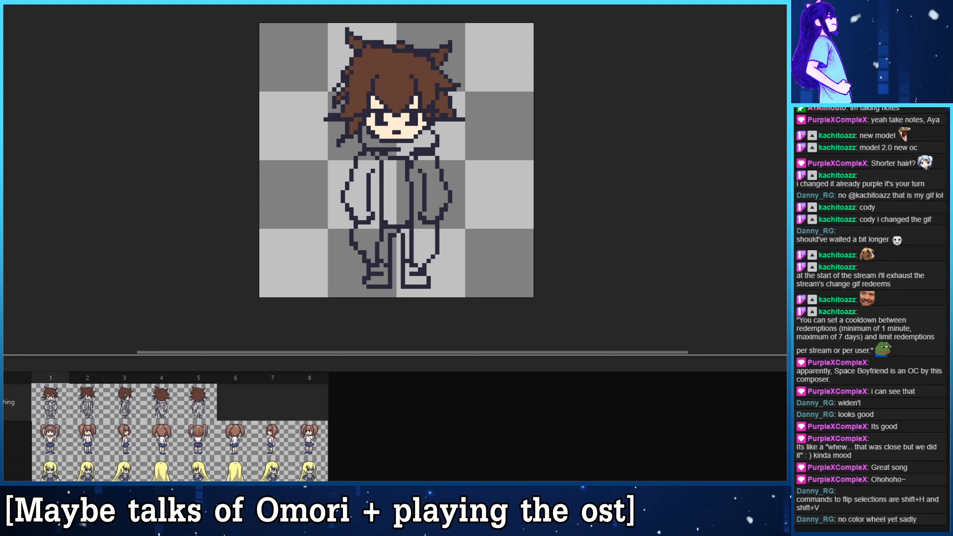
pyautogui.click(407, 144)
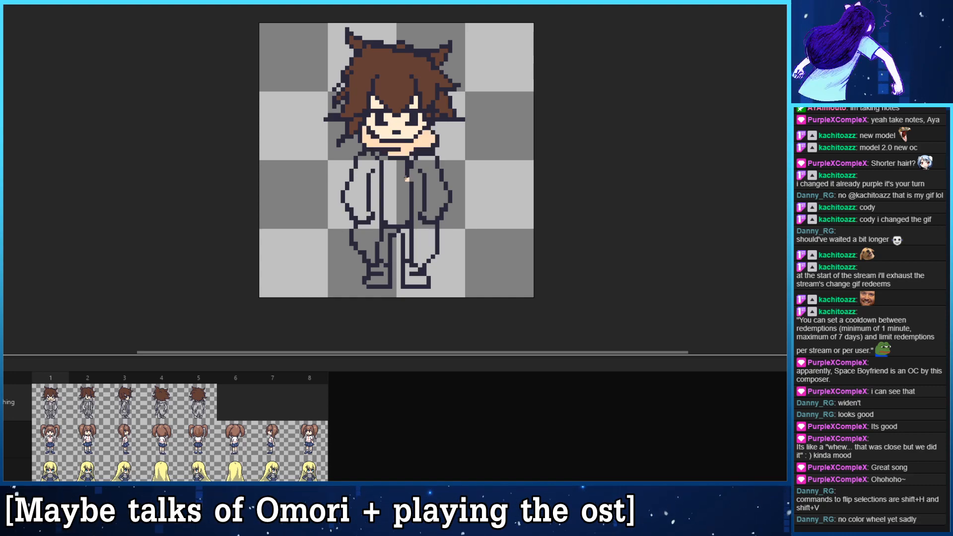
pyautogui.click(381, 149)
pyautogui.hotkey('ctrl', 'z')
pyautogui.moveTo(382, 149); pyautogui.dragTo(382, 154)
pyautogui.hotkey('ctrl', 's')
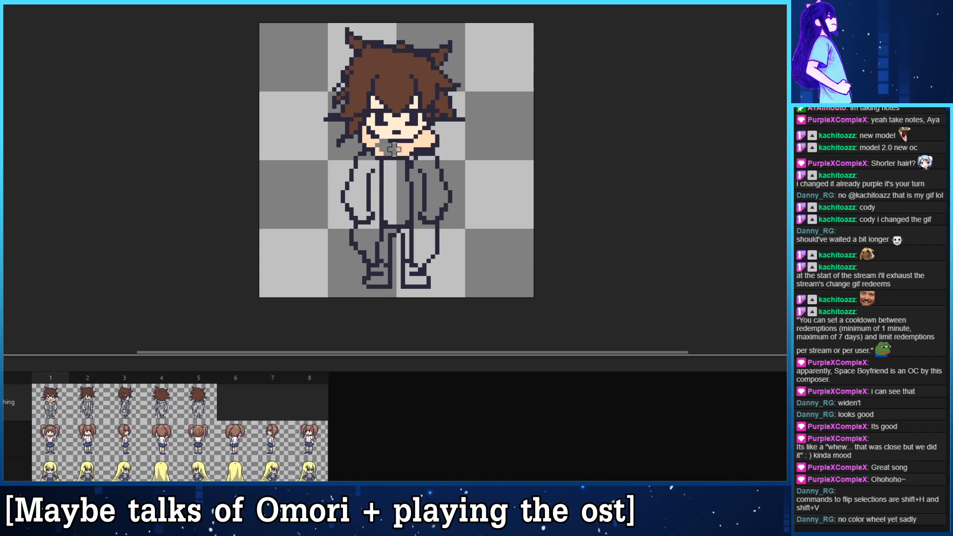
pyautogui.hotkey('ctrl', 'z')
pyautogui.hotkey('ctrl', 'z')
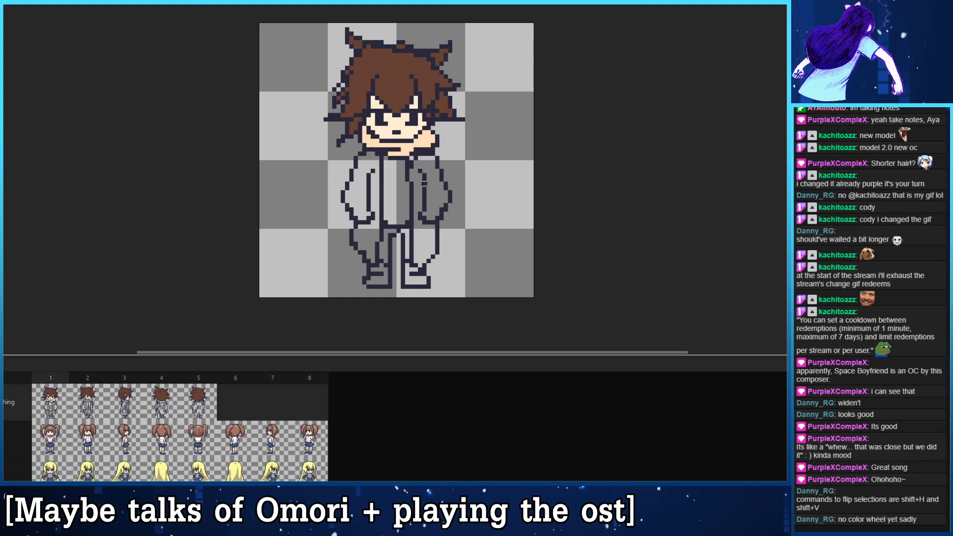
# - Fill the scarf in frames 1 and 2 with a warmer yellowish tan
pyautogui.hotkey('ctrl', 'z')
pyautogui.hotkey('ctrl', 'z')
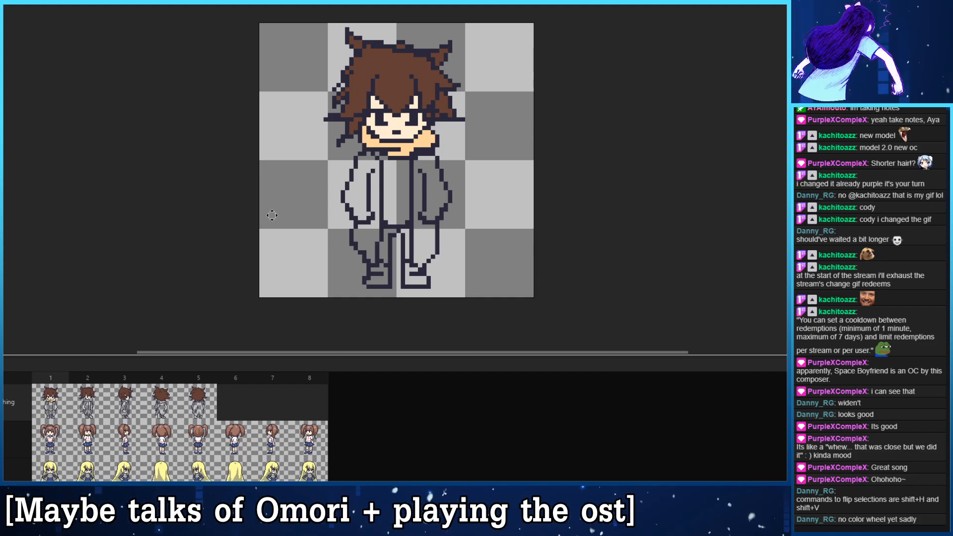
pyautogui.click(85, 405)
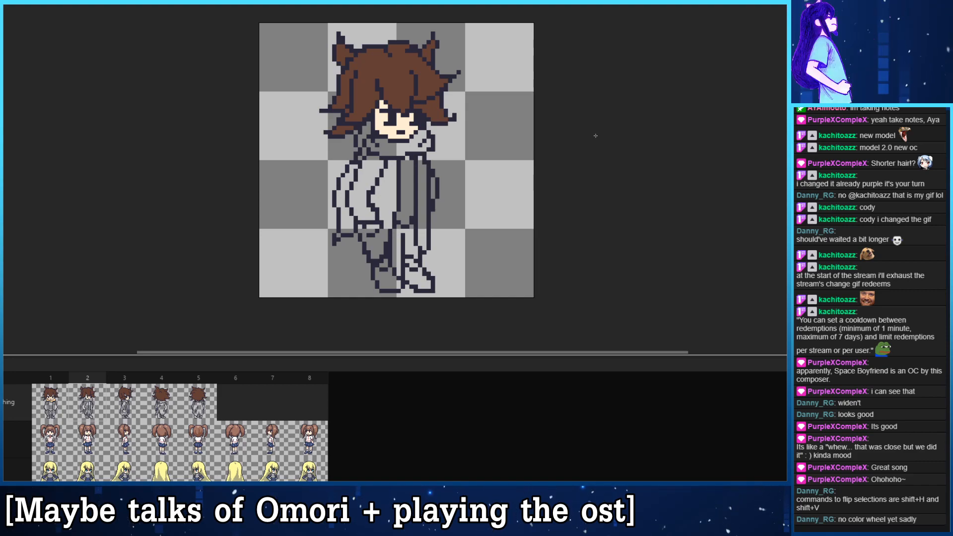
pyautogui.click(385, 148)
pyautogui.click(368, 140)
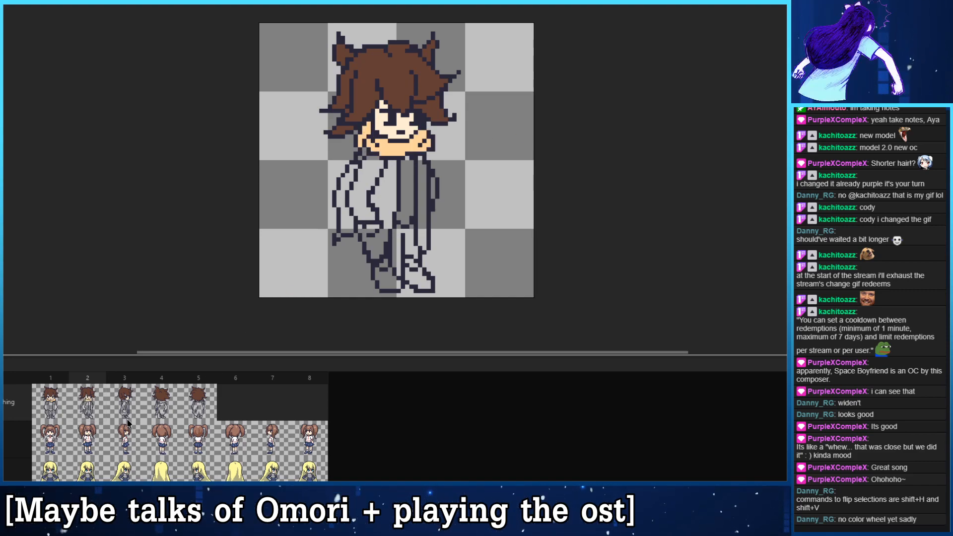
# - Fill the back and front parts of the scarf in the side view of frame 3 with the same tan
pyautogui.click(137, 389)
pyautogui.click(407, 150)
pyautogui.hotkey('ctrl', 'z')
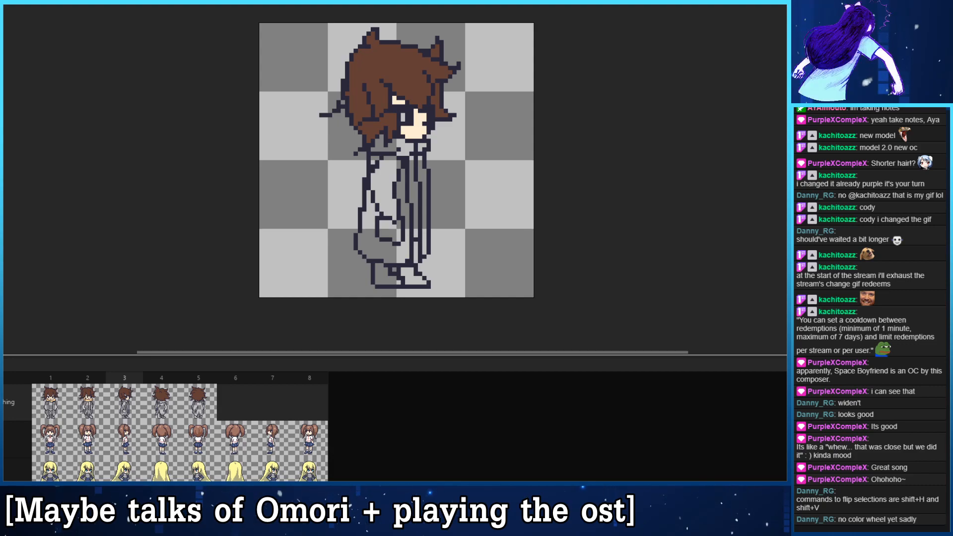
pyautogui.click(392, 147)
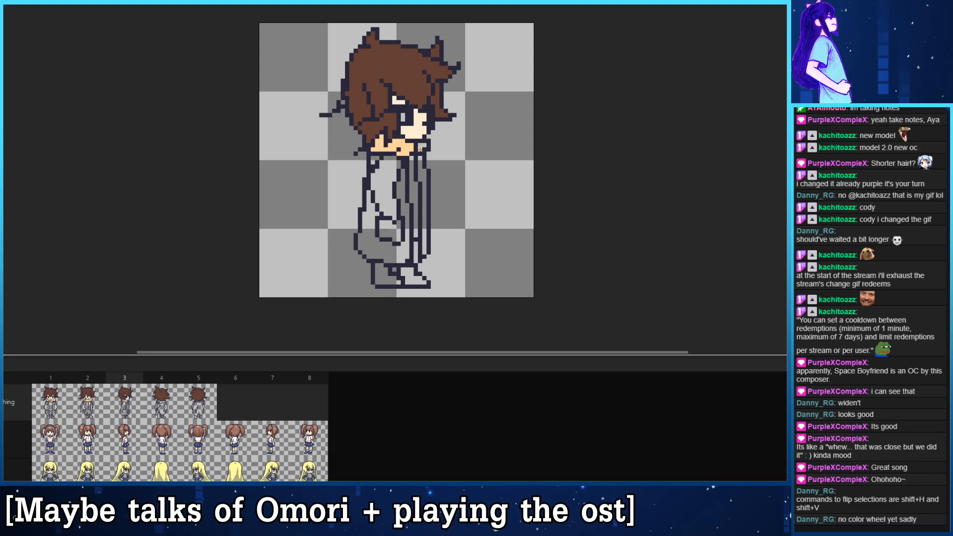
pyautogui.click(423, 147)
# - Fill the scarf in the back view of frame 4 with the same tan and move on to frame 5
pyautogui.press('.')
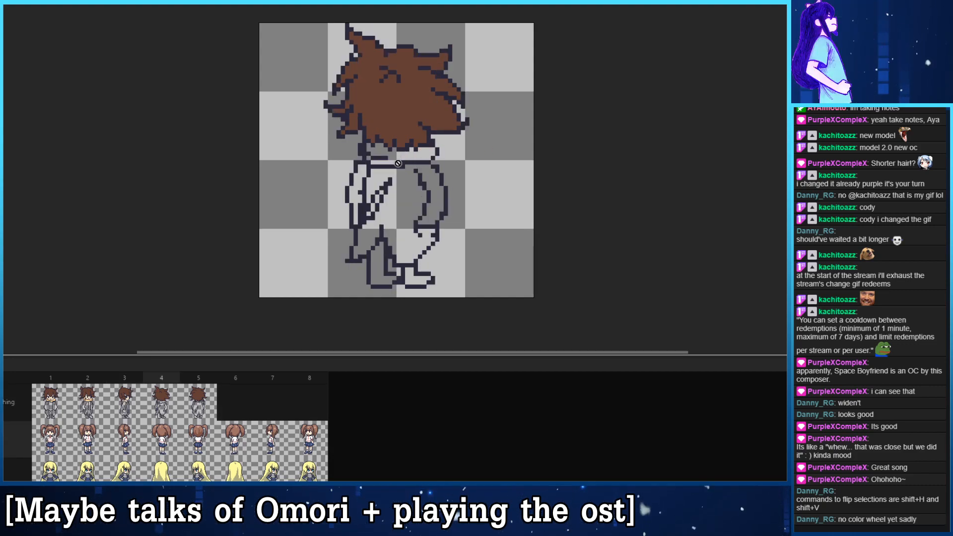
pyautogui.press(',')
pyautogui.press('.')
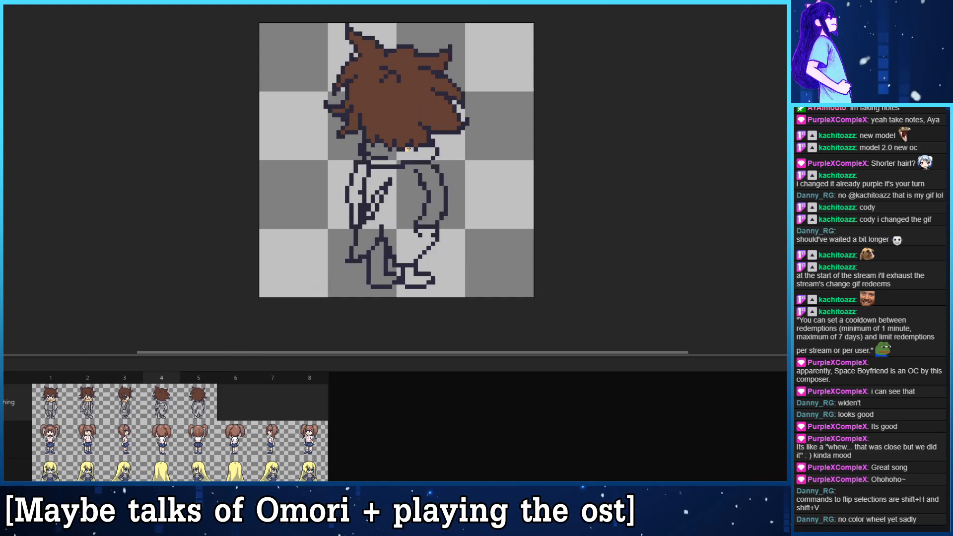
pyautogui.click(404, 155)
pyautogui.press('.')
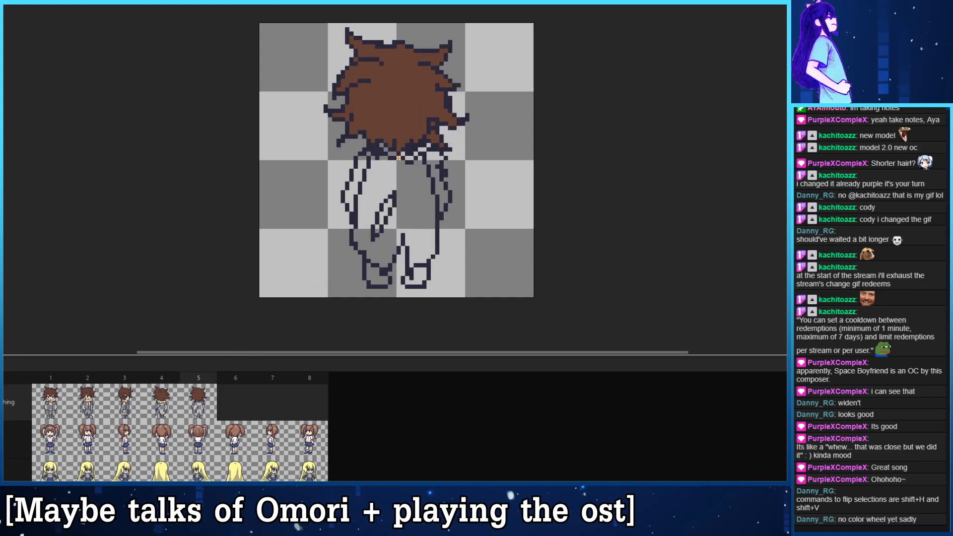
# - Fill the scarf in the back view of frame 5 with tan and clean up its outline below the hair
pyautogui.click(392, 154)
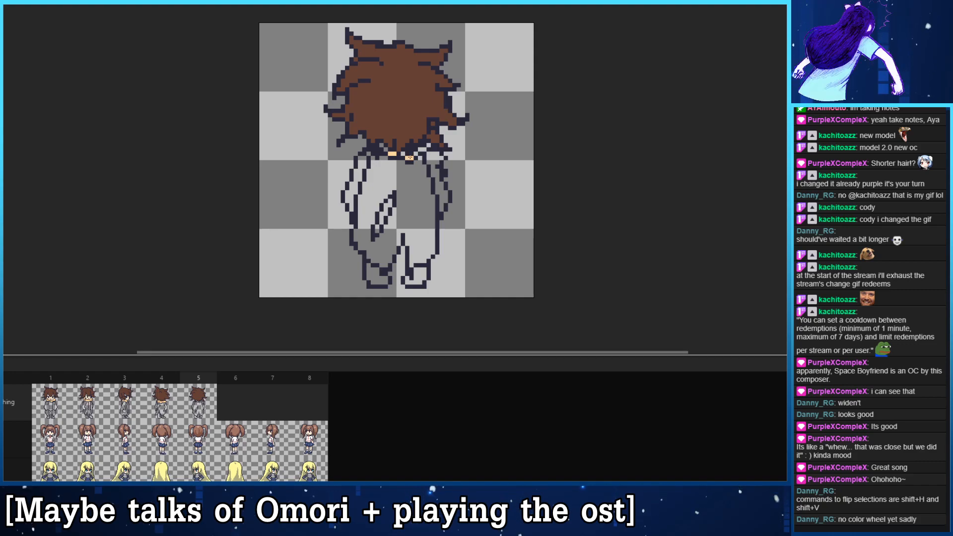
pyautogui.click(410, 157)
pyautogui.hotkey('ctrl', 'z')
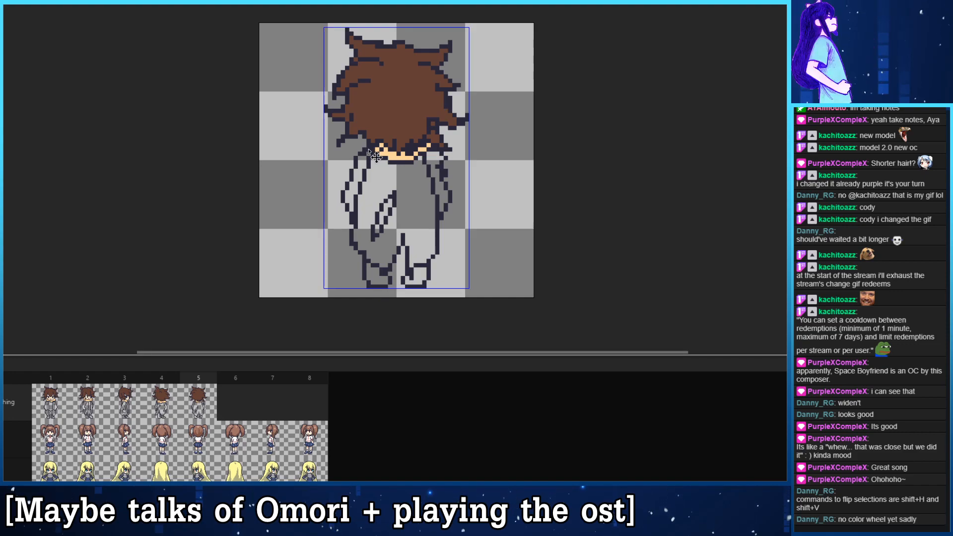
pyautogui.hotkey('ctrl', 'z')
pyautogui.hotkey('ctrl', 'z')
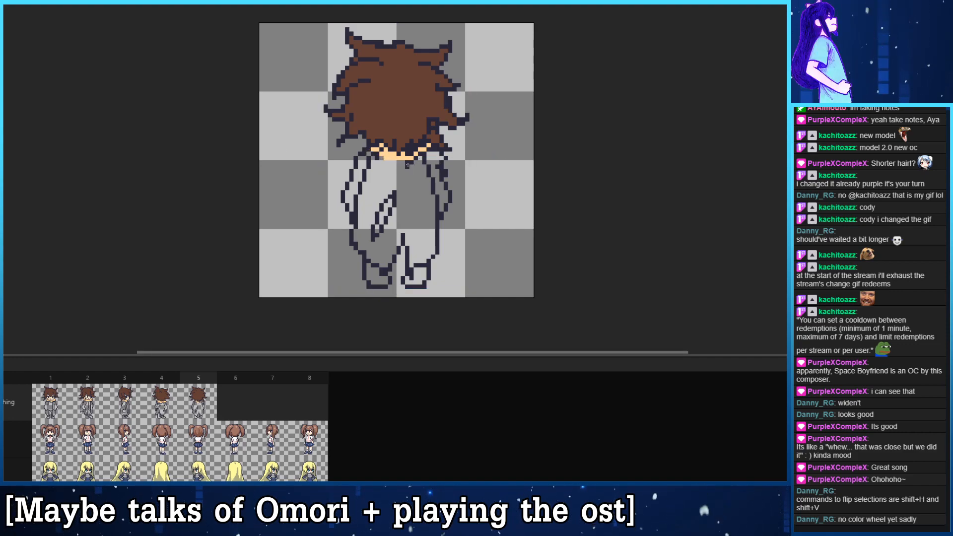
pyautogui.moveTo(411, 163); pyautogui.dragTo(373, 154)
pyautogui.hotkey('ctrl', 'z')
pyautogui.hotkey('ctrl', 'z')
pyautogui.hotkey('ctrl', 'z')
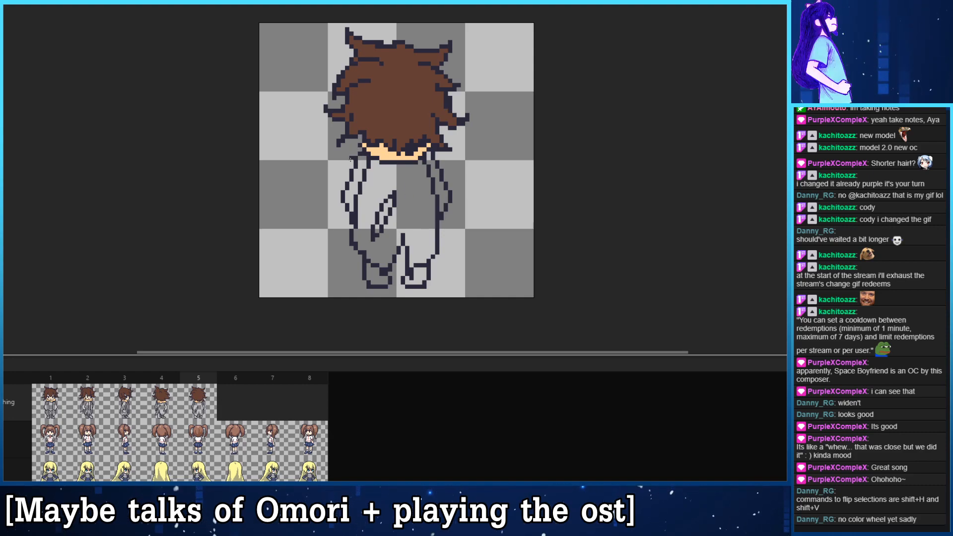
# - Fill both halves of the coat in frame 1 with a dark purple-grey and the shirt between them with a similar dark tone
pyautogui.click(46, 400)
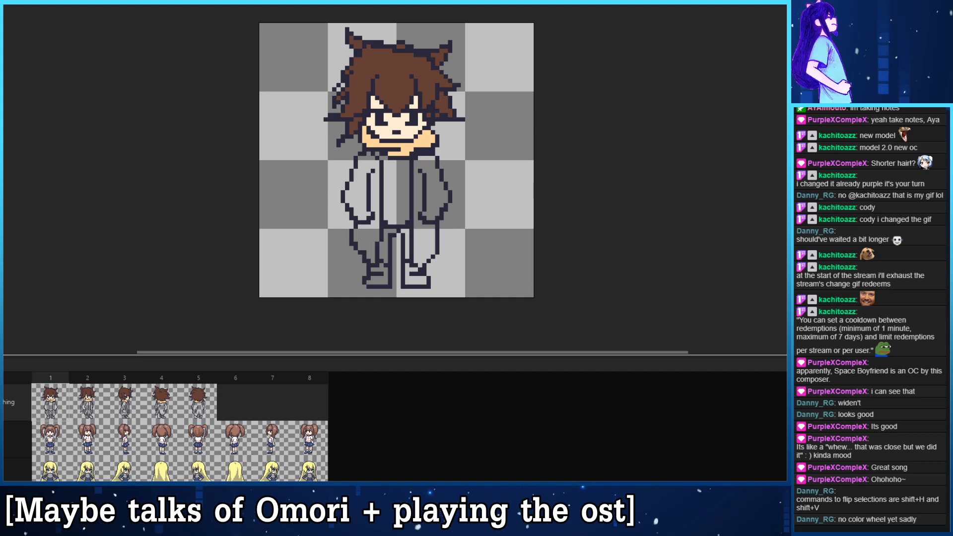
pyautogui.click(369, 173)
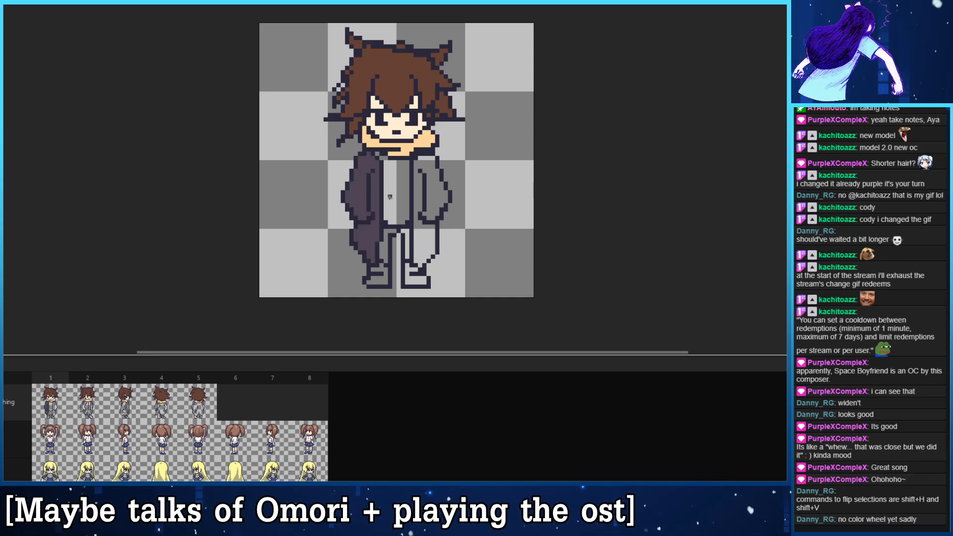
pyautogui.click(417, 188)
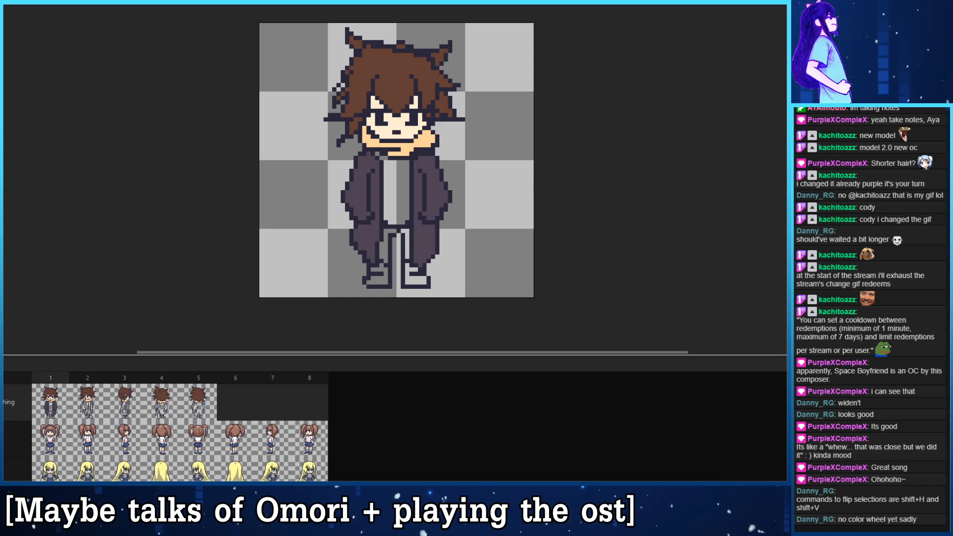
pyautogui.click(356, 194)
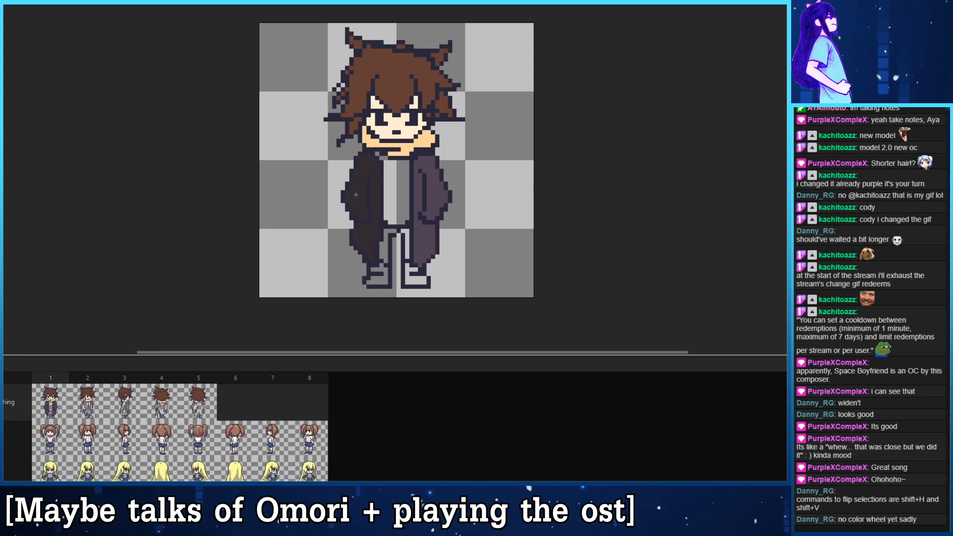
pyautogui.hotkey('ctrl', 'z')
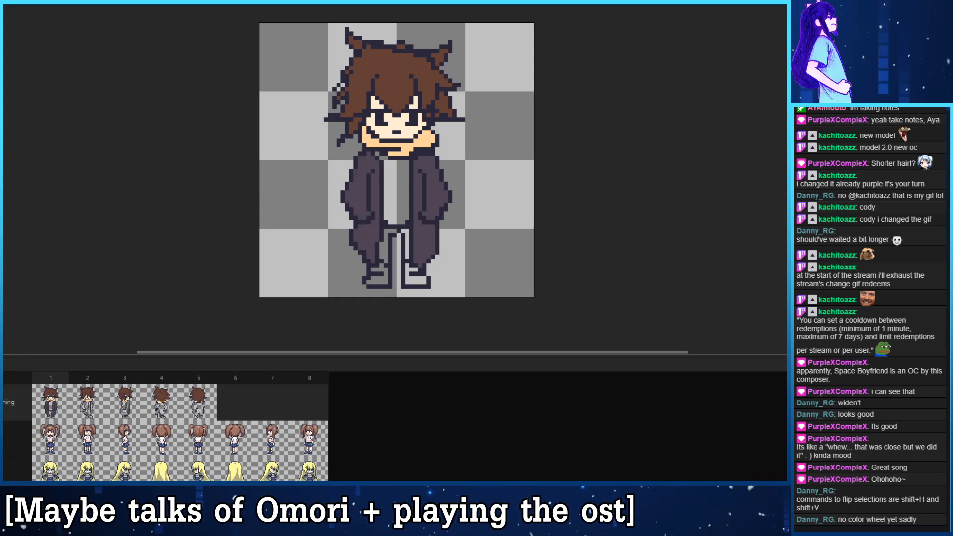
pyautogui.hotkey('ctrl', 'y')
pyautogui.click(418, 186)
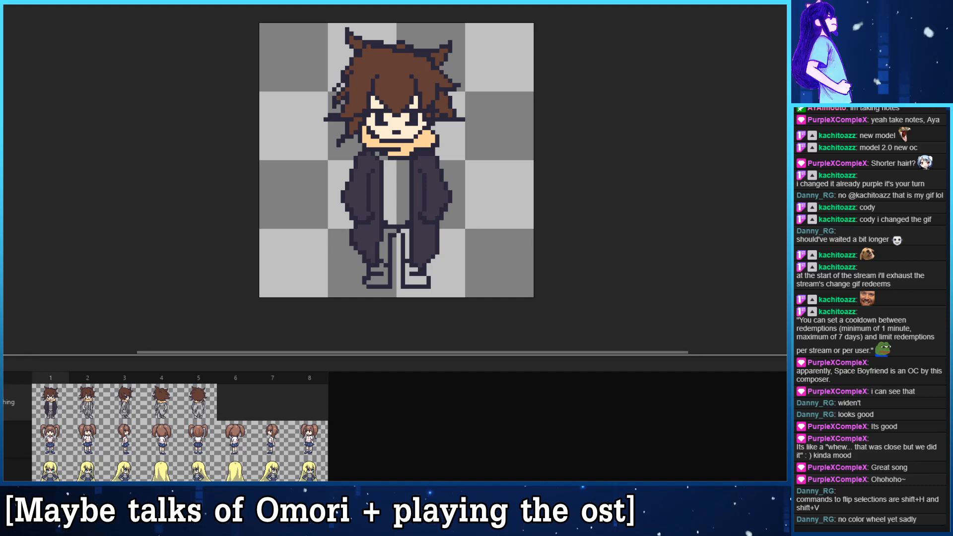
pyautogui.click(383, 169)
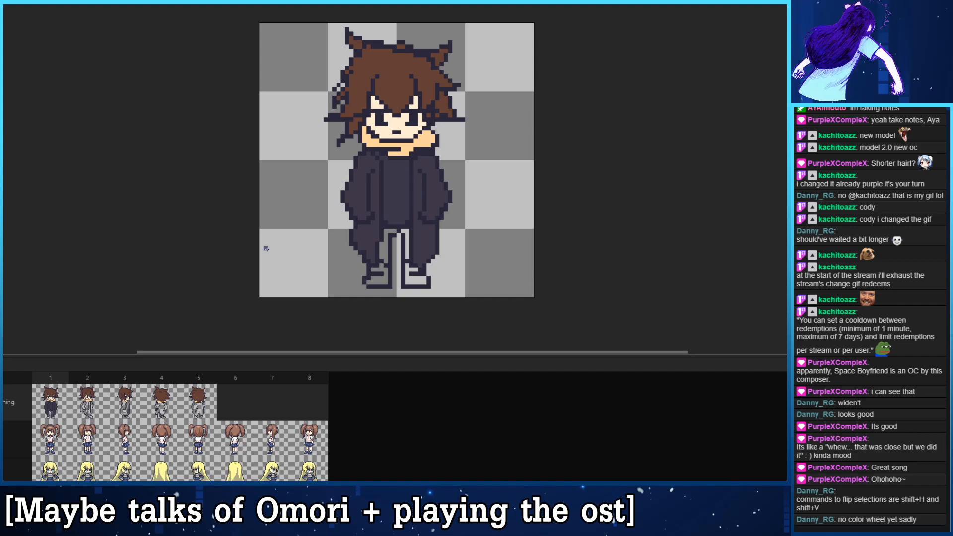
# - Fill both trouser legs in frame 1 with muted blue and both shoes with brown
pyautogui.click(387, 236)
pyautogui.click(406, 232)
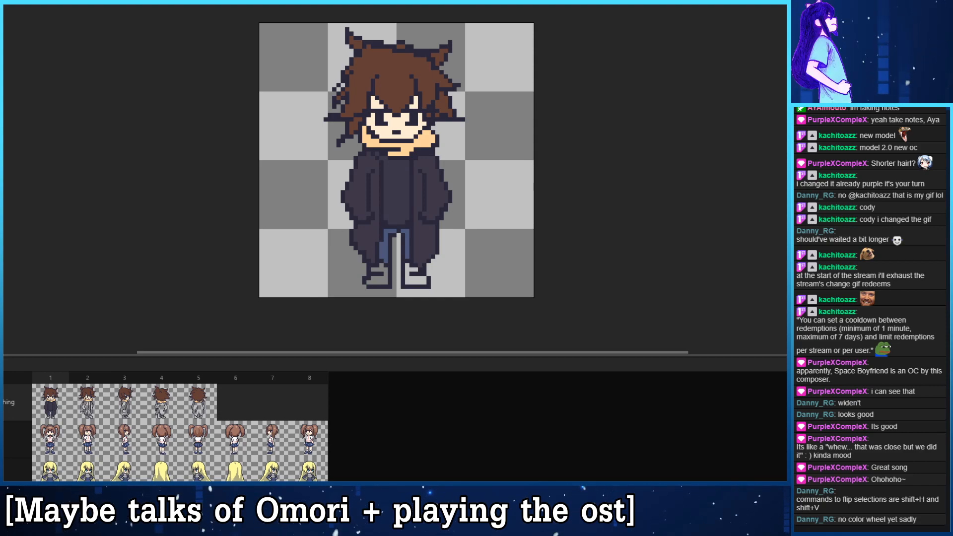
pyautogui.click(381, 282)
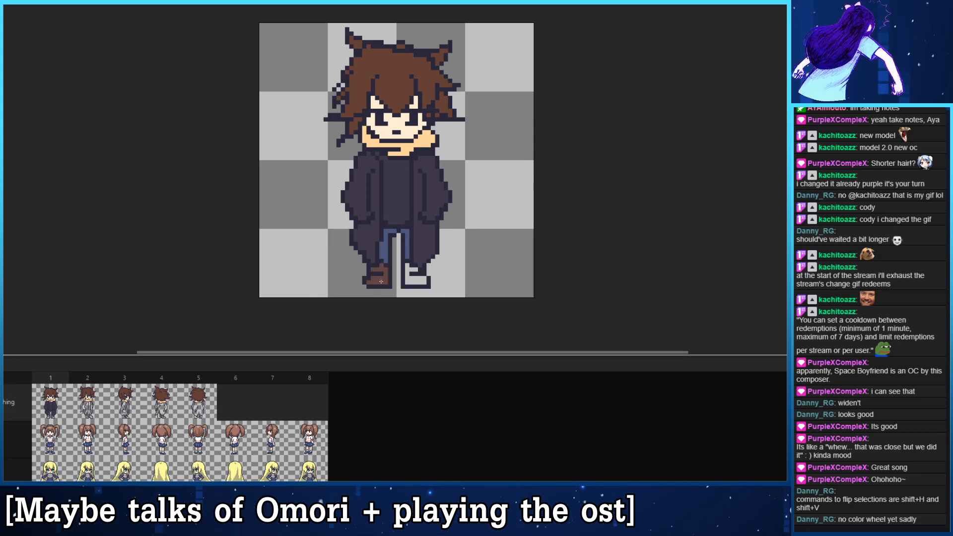
pyautogui.click(414, 283)
pyautogui.moveTo(346, 251); pyautogui.dragTo(342, 266)
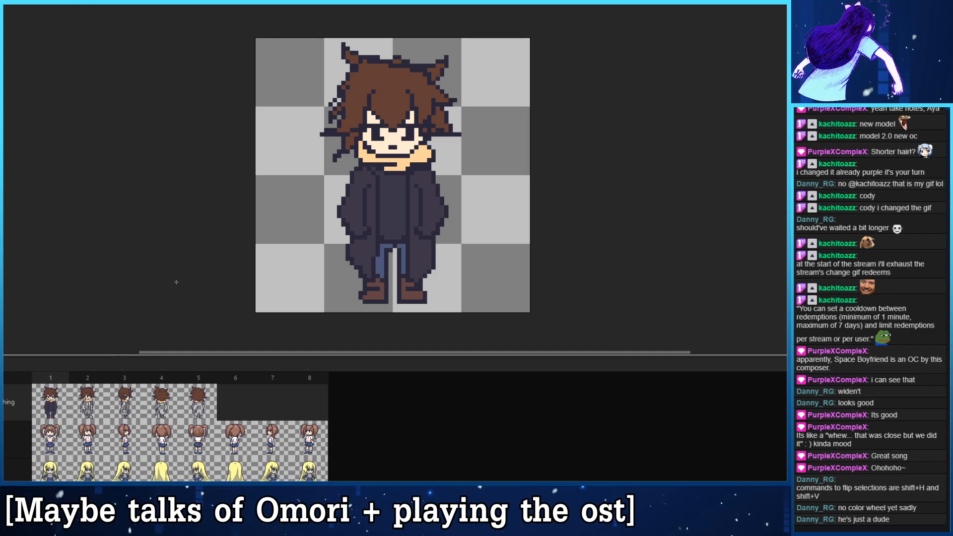
# - Fill the front parts of the coat in frame 2 with the dark purple-grey used in frame 1
pyautogui.click(80, 403)
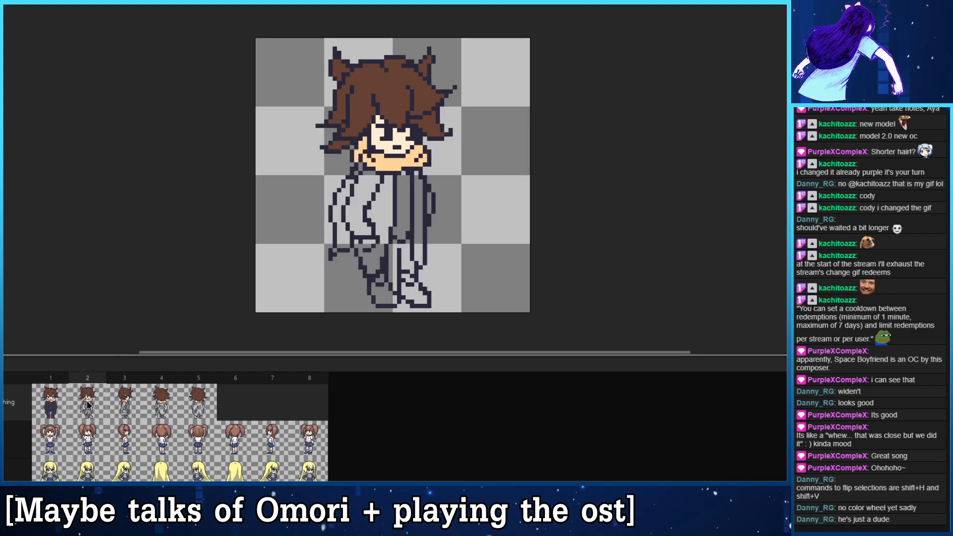
pyautogui.click(63, 412)
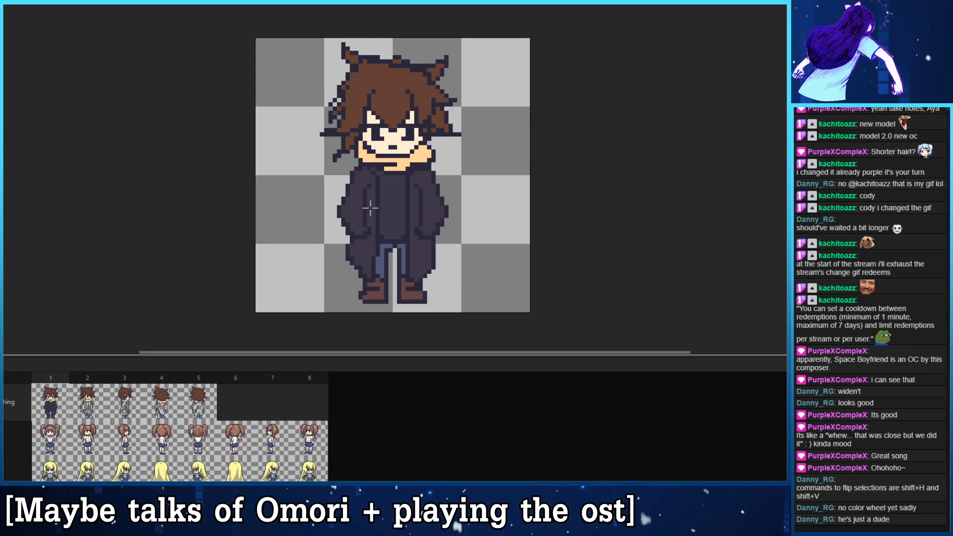
pyautogui.click(101, 407)
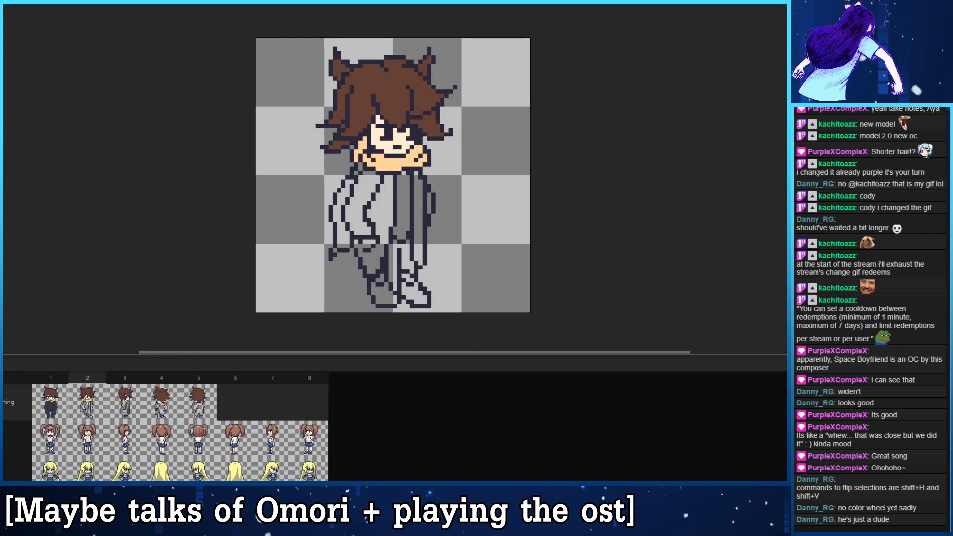
pyautogui.click(377, 182)
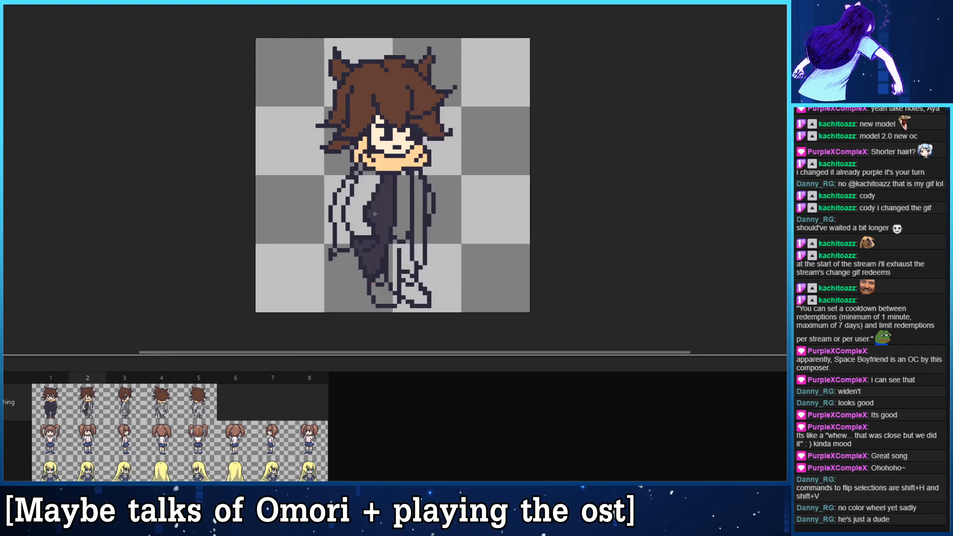
pyautogui.click(419, 209)
pyautogui.press('Right')
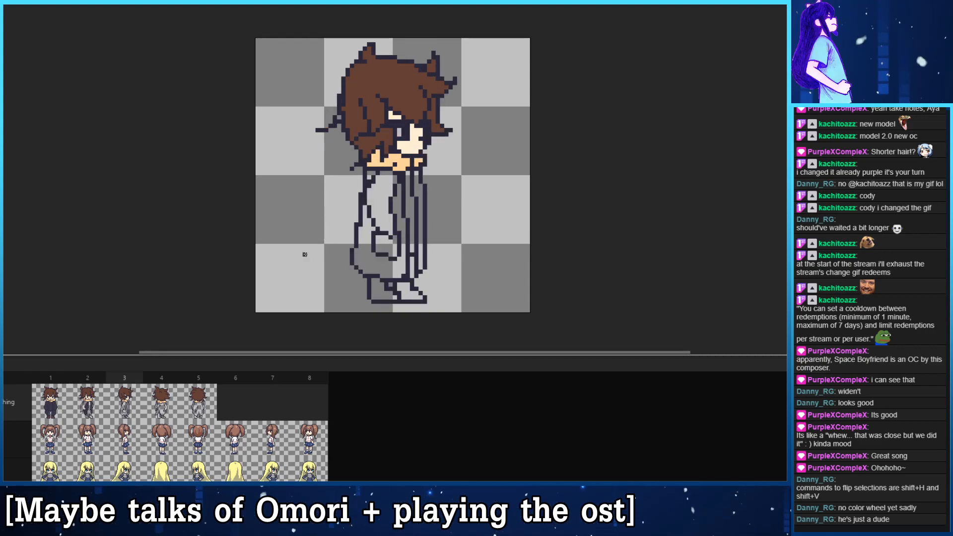
# - Draw the outline of a trailing piece of cloth behind the back in the side view of frame 3
pyautogui.click(89, 408)
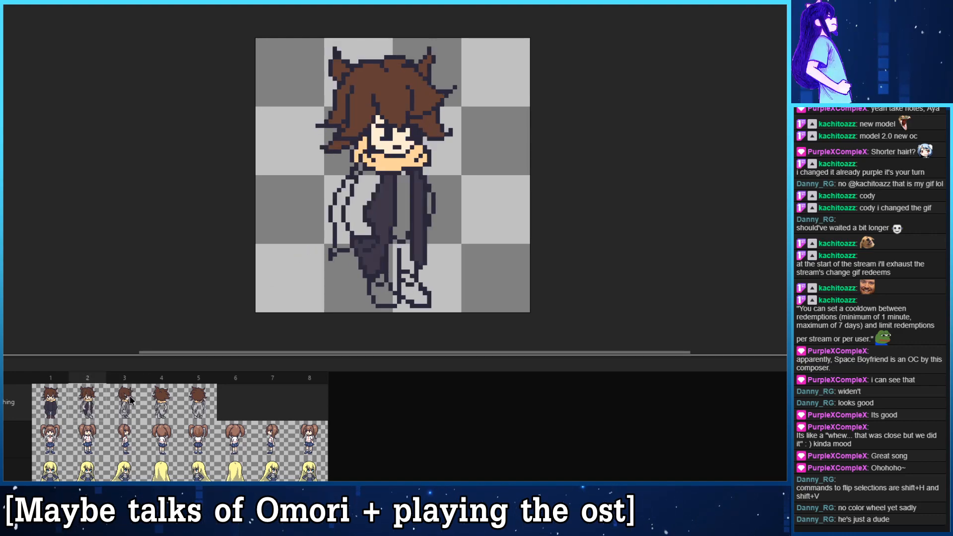
pyautogui.click(132, 402)
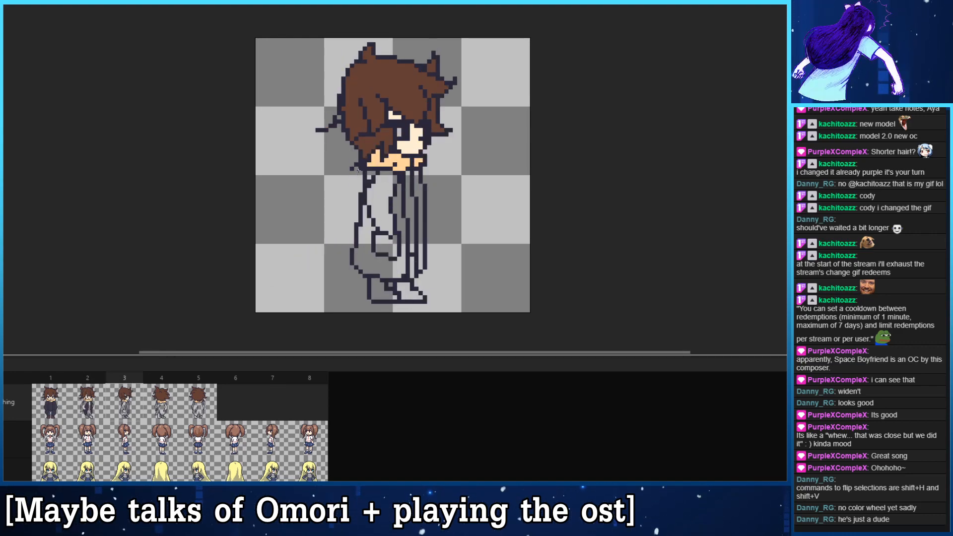
pyautogui.press('ctrl')
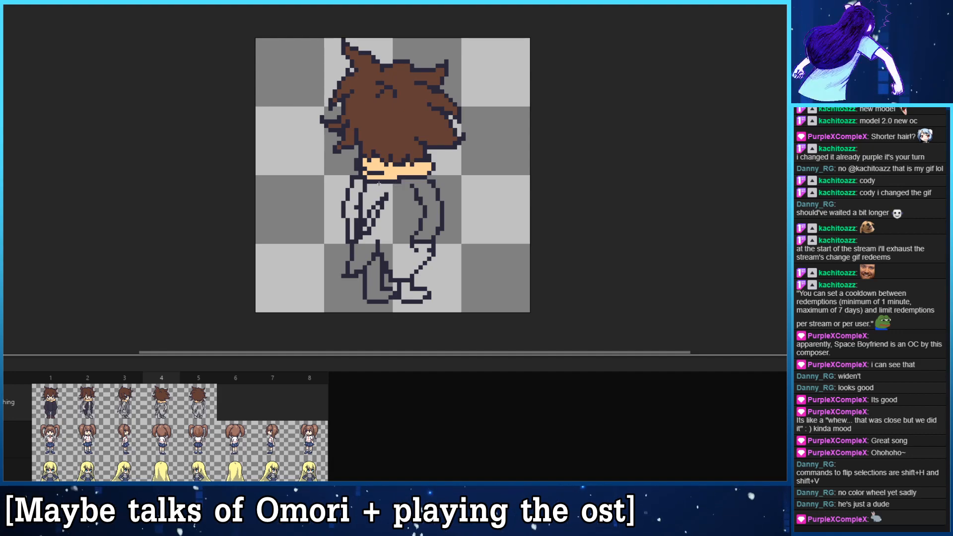
# - Try several outlines for the hanging cloth down the middle of the coat's back in frame 4, undoing the strokes
pyautogui.moveTo(378, 184); pyautogui.dragTo(352, 264)
pyautogui.hotkey('ctrl', 'z')
pyautogui.moveTo(386, 185); pyautogui.dragTo(396, 255)
pyautogui.hotkey('ctrl', 'z')
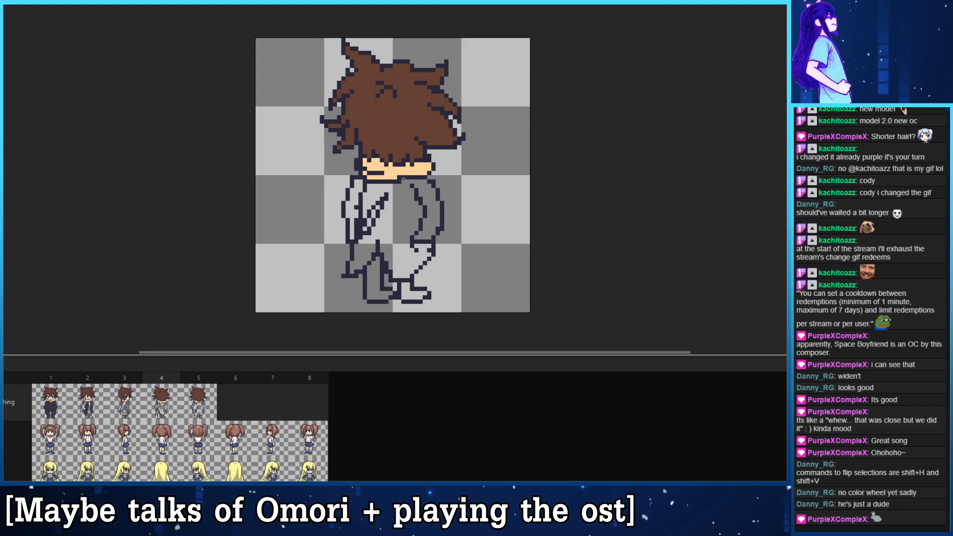
pyautogui.moveTo(407, 186); pyautogui.dragTo(398, 238)
pyautogui.hotkey('ctrl', 'z')
pyautogui.moveTo(415, 193)
pyautogui.mouseDown()
pyautogui.moveTo(397, 251)
pyautogui.moveTo(395, 195)
pyautogui.moveTo(382, 247)
pyautogui.moveTo(399, 187)
pyautogui.moveTo(389, 242)
pyautogui.mouseUp()
pyautogui.hotkey('ctrl', 'z')
pyautogui.hotkey('ctrl', 'z')
pyautogui.hotkey('ctrl', 'z')
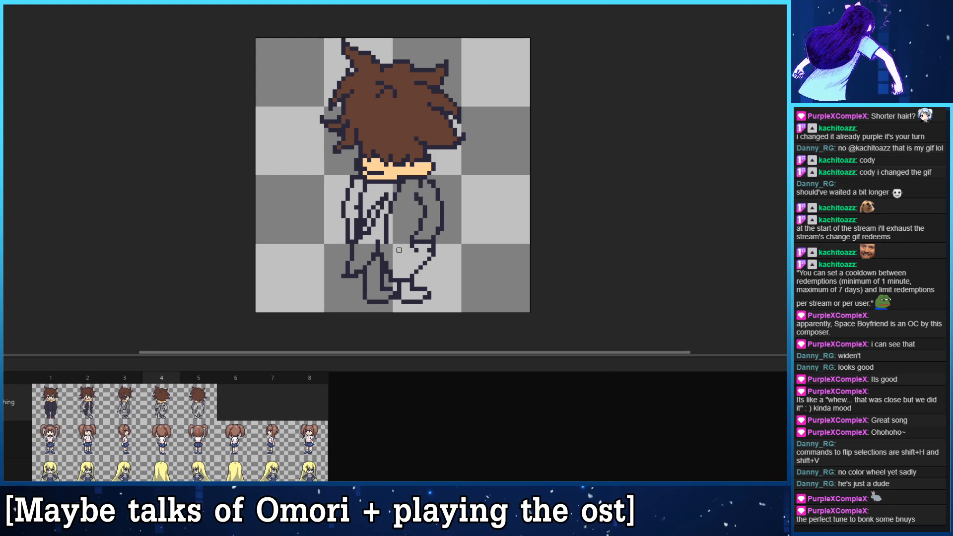
pyautogui.moveTo(416, 197); pyautogui.dragTo(402, 243)
pyautogui.hotkey('ctrl', 'z')
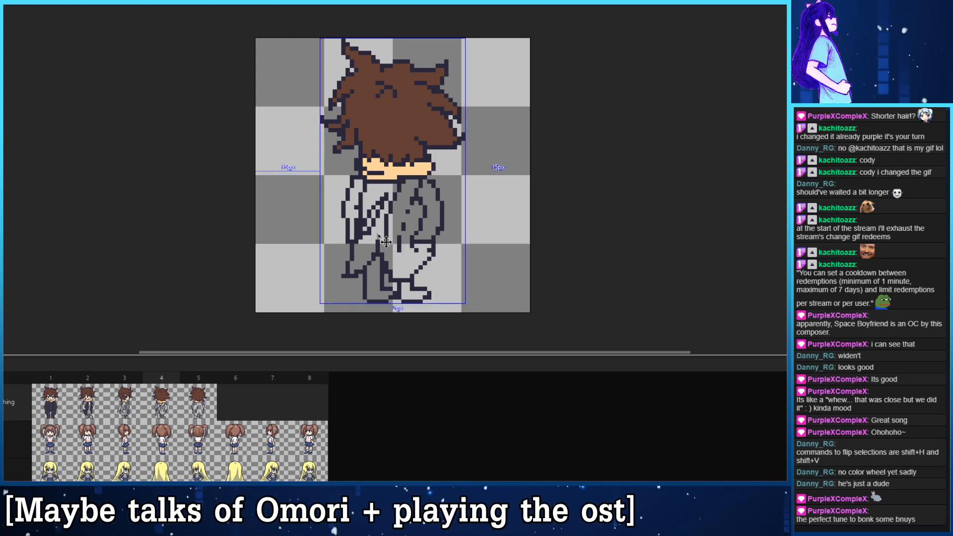
pyautogui.hotkey('ctrl', 'z')
pyautogui.hotkey('ctrl', 'z')
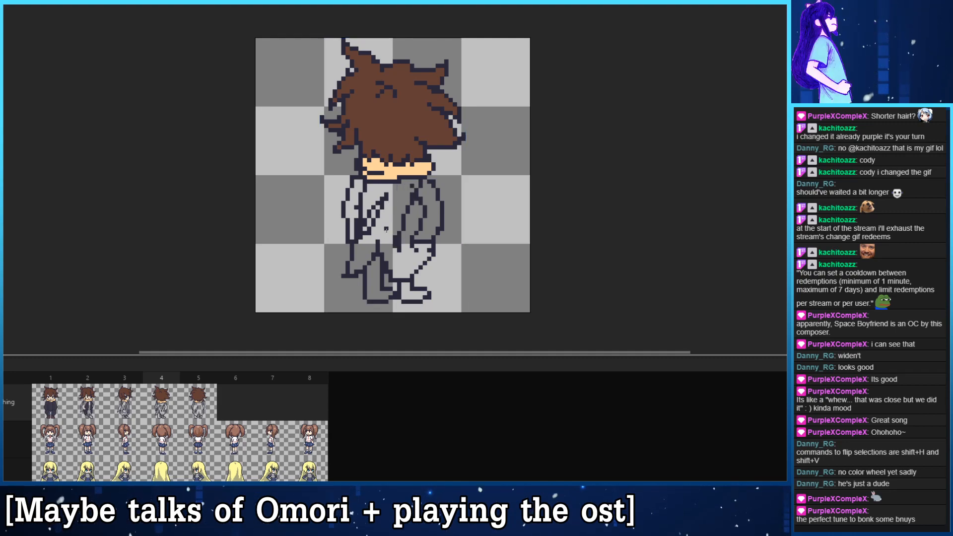
# - Compare with the side view in frame 3, try slanted cloth outlines across the back in frame 4, and undo them
pyautogui.press('Left')
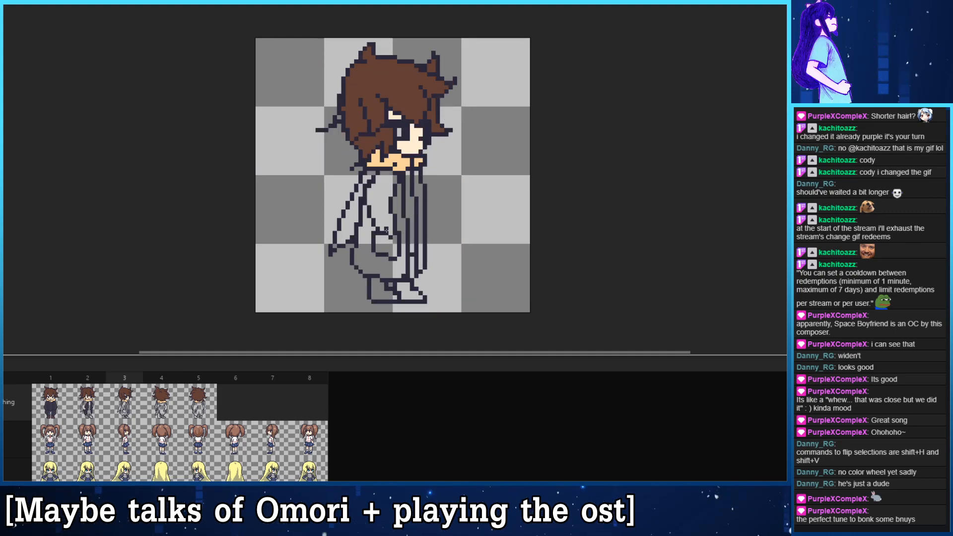
pyautogui.press('Right')
pyautogui.moveTo(386, 185)
pyautogui.mouseDown()
pyautogui.moveTo(395, 263)
pyautogui.moveTo(406, 215)
pyautogui.moveTo(388, 244)
pyautogui.moveTo(395, 226)
pyautogui.moveTo(401, 241)
pyautogui.moveTo(413, 189)
pyautogui.mouseUp()
pyautogui.hotkey('ctrl', 'z')
pyautogui.hotkey('ctrl', 'z')
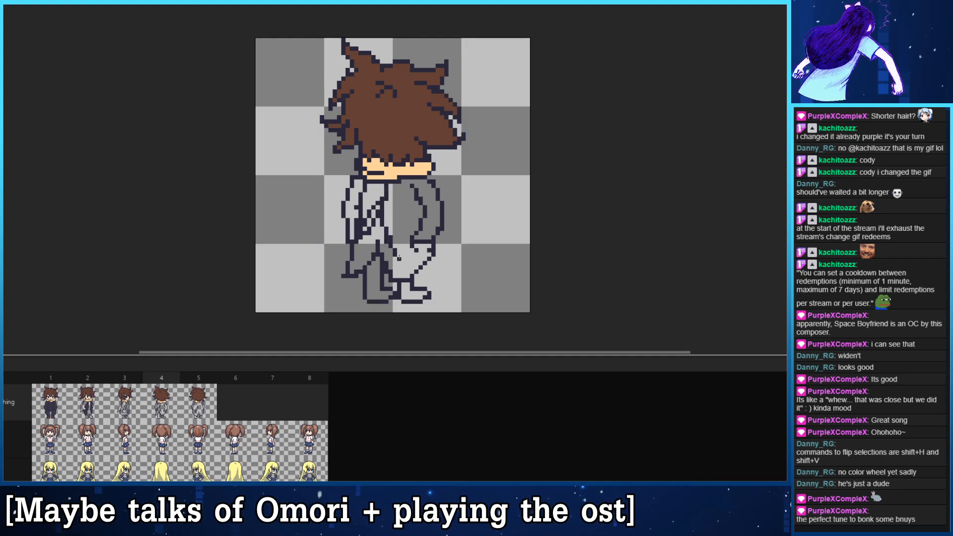
pyautogui.moveTo(399, 224)
pyautogui.mouseDown()
pyautogui.moveTo(408, 254)
pyautogui.moveTo(414, 180)
pyautogui.moveTo(393, 183)
pyautogui.moveTo(388, 246)
pyautogui.moveTo(405, 224)
pyautogui.moveTo(403, 247)
pyautogui.moveTo(412, 171)
pyautogui.moveTo(422, 232)
pyautogui.moveTo(414, 250)
pyautogui.mouseUp()
pyautogui.hotkey('ctrl', 'z')
pyautogui.hotkey('ctrl', 'z')
pyautogui.hotkey('ctrl', 'z')
pyautogui.hotkey('ctrl', 'z')
pyautogui.hotkey('ctrl', 'z')
# - Try steep cloth folds from below the scarf to the coat's lower back in frame 4, and undo them
pyautogui.hotkey('ctrl', 'z')
pyautogui.moveTo(413, 184); pyautogui.dragTo(408, 255)
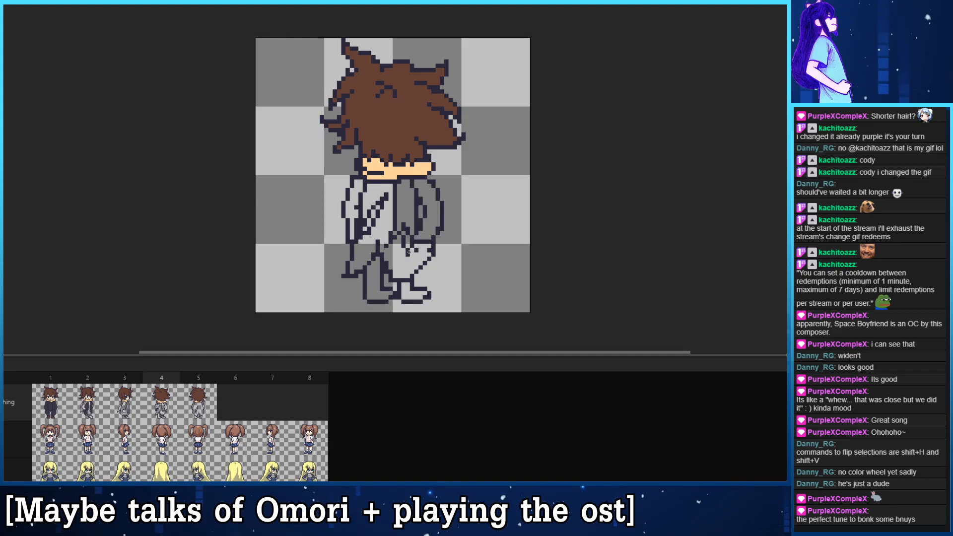
pyautogui.hotkey('ctrl', 'z')
pyautogui.moveTo(411, 182); pyautogui.dragTo(408, 255)
pyautogui.hotkey('ctrl', 'z')
pyautogui.moveTo(425, 182); pyautogui.dragTo(404, 256)
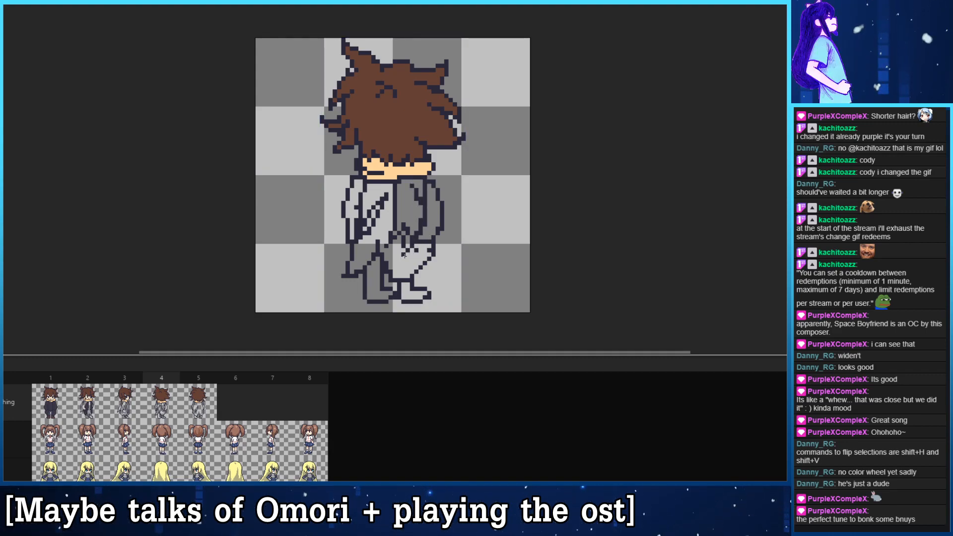
pyautogui.hotkey('ctrl', 'z')
pyautogui.hotkey('ctrl', 'z')
pyautogui.hotkey('ctrl', 'z')
pyautogui.hotkey('ctrl', 'z')
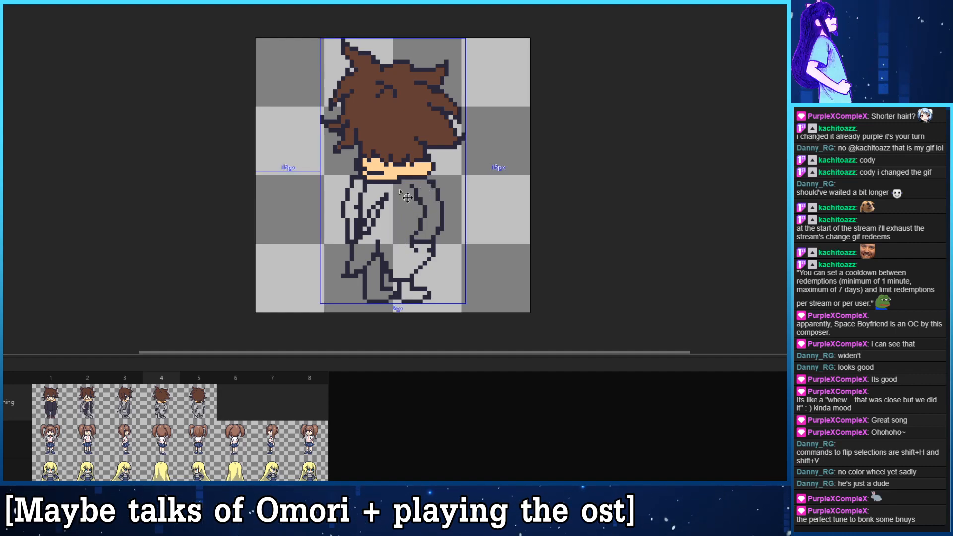
# - Draw a long, narrow hanging cloth outline from the scarf down the coat's back in frame 4, and compare it with frame 3
pyautogui.moveTo(387, 185)
pyautogui.mouseDown()
pyautogui.moveTo(402, 261)
pyautogui.moveTo(398, 194)
pyautogui.moveTo(403, 261)
pyautogui.mouseUp()
pyautogui.hotkey('ctrl', 'z')
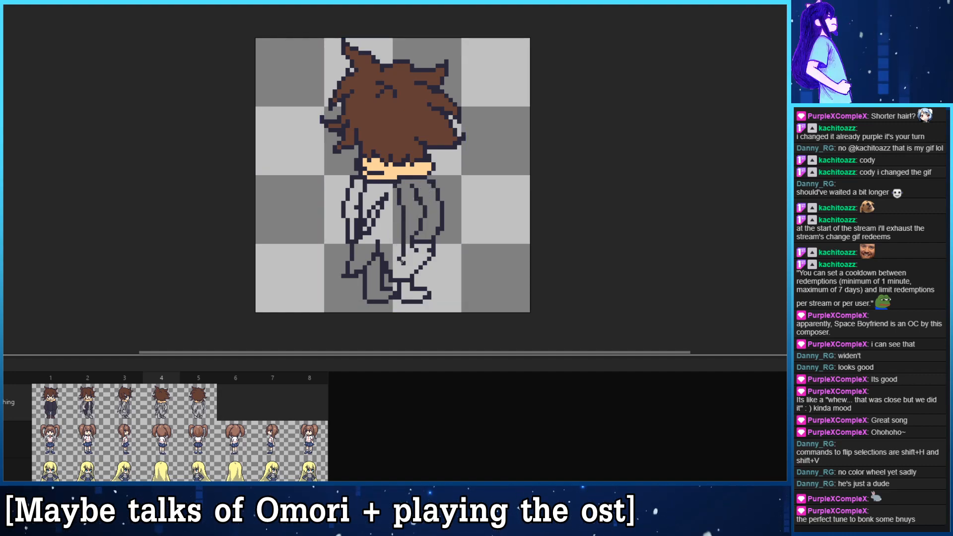
pyautogui.hotkey('ctrl', 'z')
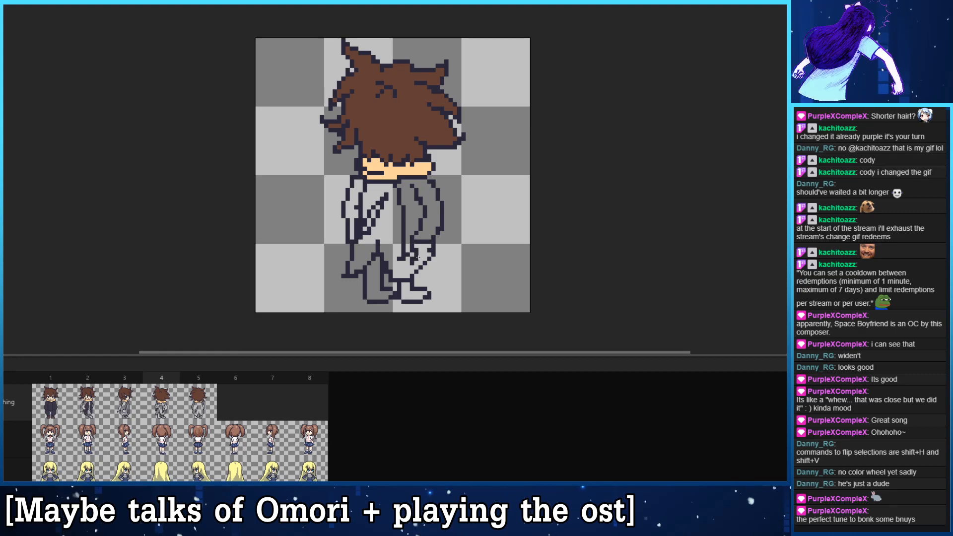
pyautogui.hotkey('ctrl', 'z')
pyautogui.hotkey('ctrl', 'z')
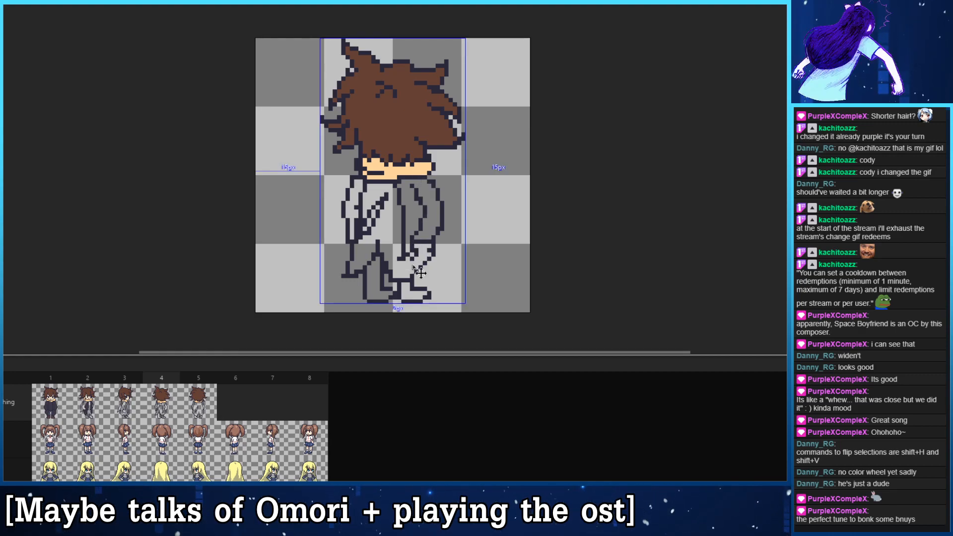
pyautogui.press('Left')
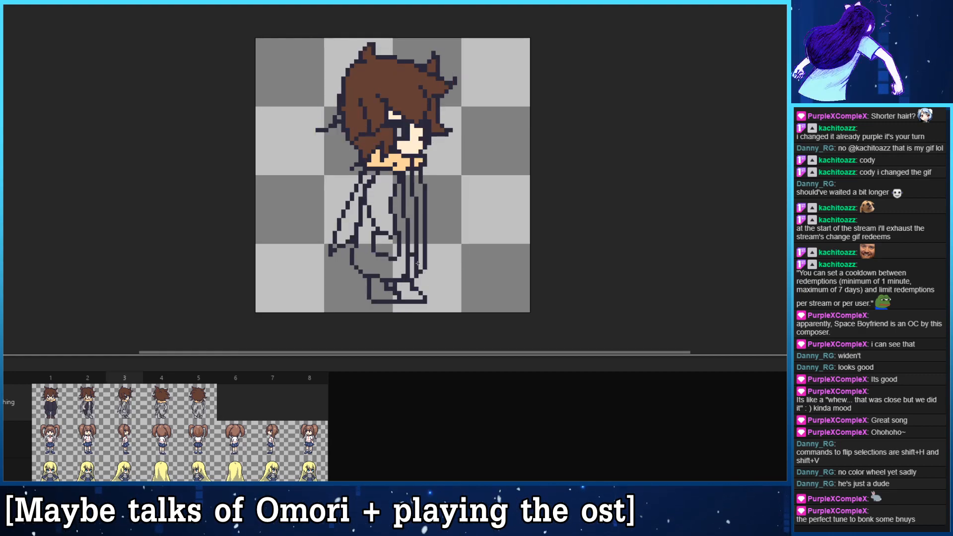
# - Redraw the hanging cloth in frame 4 as a curved strip from the scarf down the coat's back, erasing the stray lines inside it
pyautogui.click(4, 378)
pyautogui.press('Right')
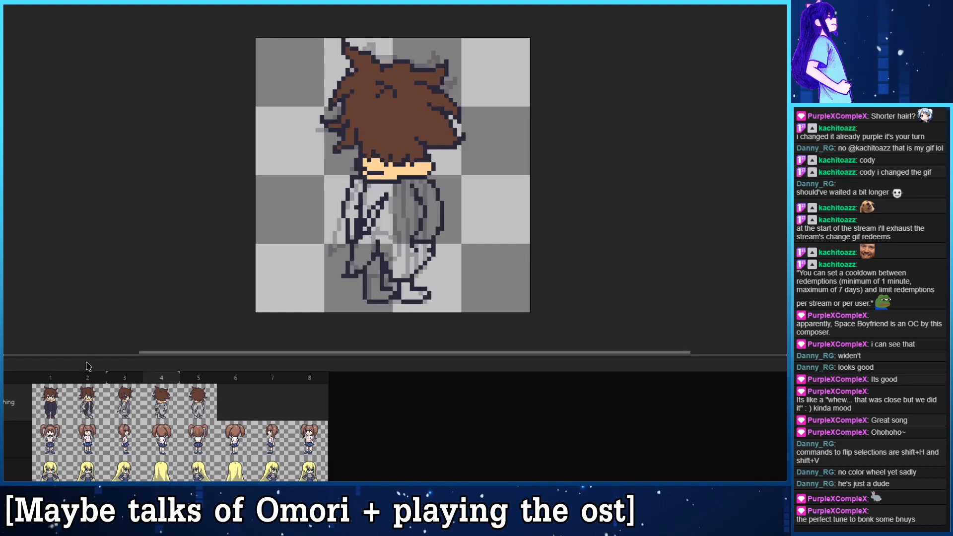
pyautogui.moveTo(399, 181)
pyautogui.mouseDown()
pyautogui.moveTo(405, 196)
pyautogui.moveTo(419, 181)
pyautogui.moveTo(403, 252)
pyautogui.moveTo(384, 171)
pyautogui.mouseUp()
pyautogui.hotkey('ctrl', 'z')
pyautogui.hotkey('ctrl', 'z')
pyautogui.hotkey('ctrl', 'z')
pyautogui.moveTo(409, 242)
pyautogui.mouseDown()
pyautogui.moveTo(390, 187)
pyautogui.moveTo(410, 189)
pyautogui.moveTo(424, 202)
pyautogui.mouseUp()
pyautogui.hotkey('ctrl', 'z')
pyautogui.click(407, 246)
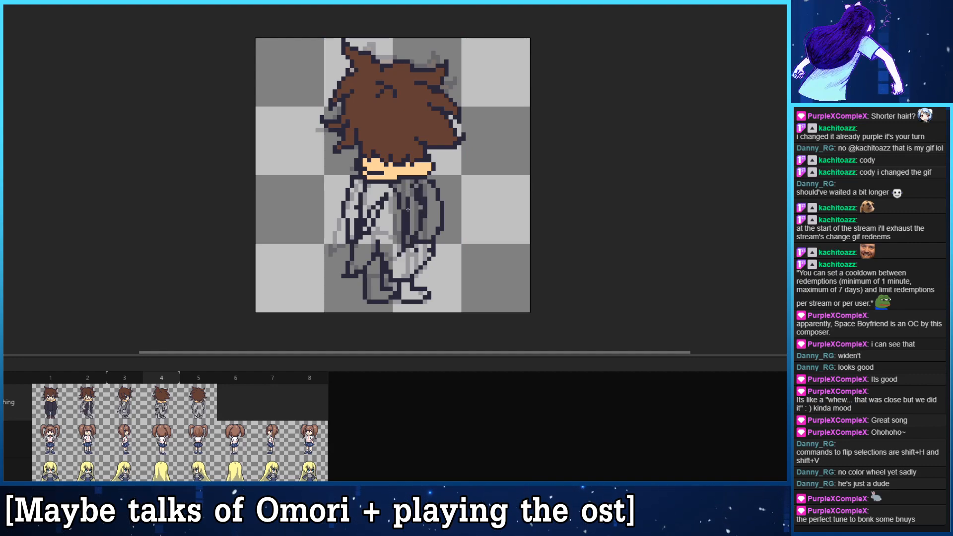
pyautogui.press('e')
pyautogui.moveTo(408, 239)
pyautogui.mouseDown()
pyautogui.moveTo(408, 195)
pyautogui.moveTo(415, 194)
pyautogui.mouseUp()
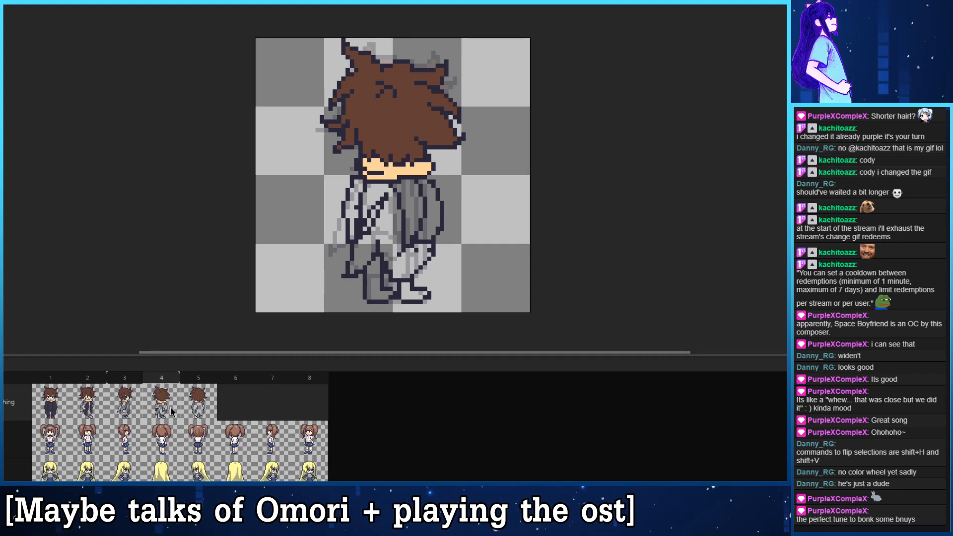
# - Draw the inner edge of the hanging cloth in frame 5, sloping from below the scarf down the right half of the coat's back
pyautogui.click(195, 403)
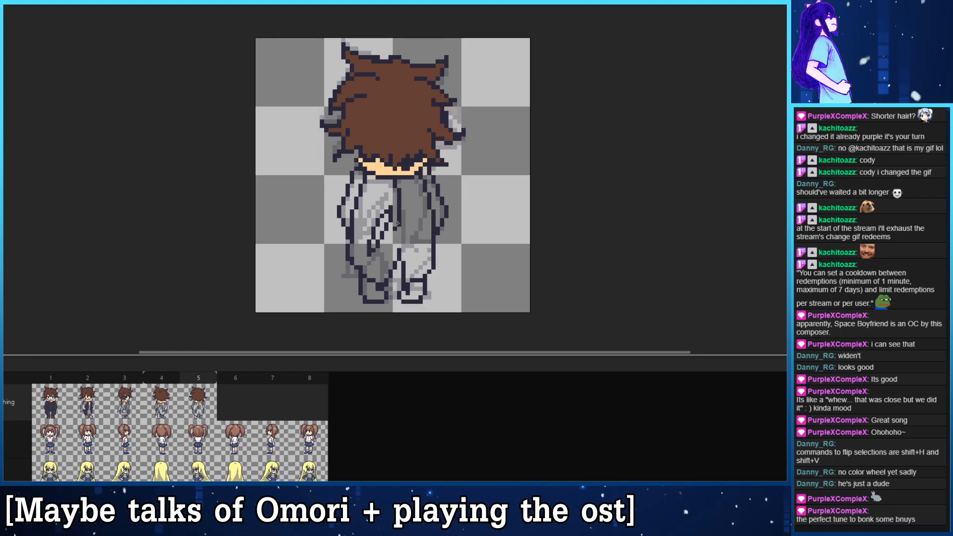
pyautogui.moveTo(404, 180); pyautogui.dragTo(425, 256)
pyautogui.hotkey('ctrl', 'z')
pyautogui.moveTo(404, 179)
pyautogui.mouseDown()
pyautogui.moveTo(424, 259)
pyautogui.moveTo(421, 249)
pyautogui.mouseUp()
pyautogui.hotkey('ctrl', 'z')
pyautogui.moveTo(430, 210); pyautogui.dragTo(423, 239)
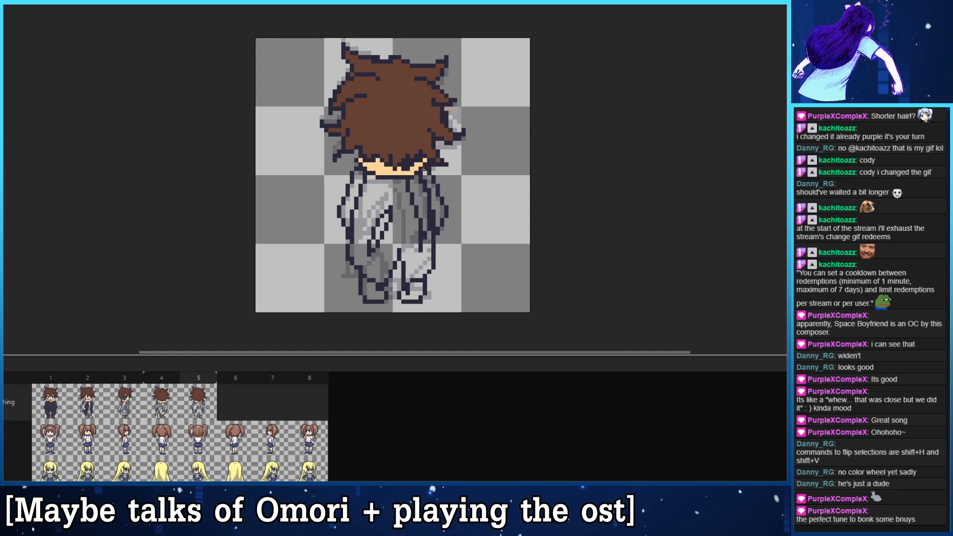
# - Join the hanging cloth to the scarf's right end in frame 5, undoing the surplus strokes along its outer edge
pyautogui.hotkey('ctrl', 'z')
pyautogui.moveTo(431, 180)
pyautogui.mouseDown()
pyautogui.moveTo(412, 263)
pyautogui.moveTo(434, 204)
pyautogui.moveTo(425, 240)
pyautogui.mouseUp()
pyautogui.hotkey('ctrl', 'z')
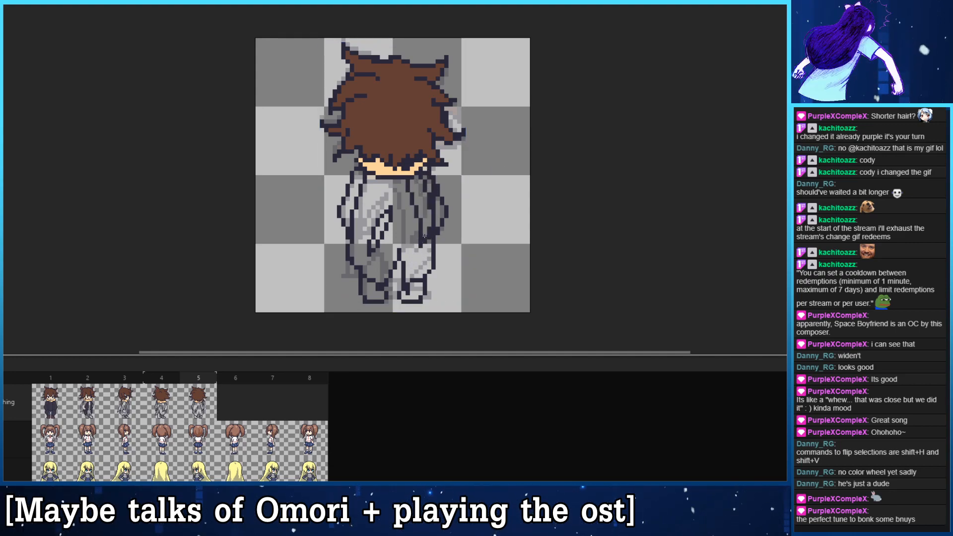
pyautogui.click(421, 172)
pyautogui.moveTo(425, 174); pyautogui.dragTo(427, 232)
pyautogui.hotkey('ctrl', 'z')
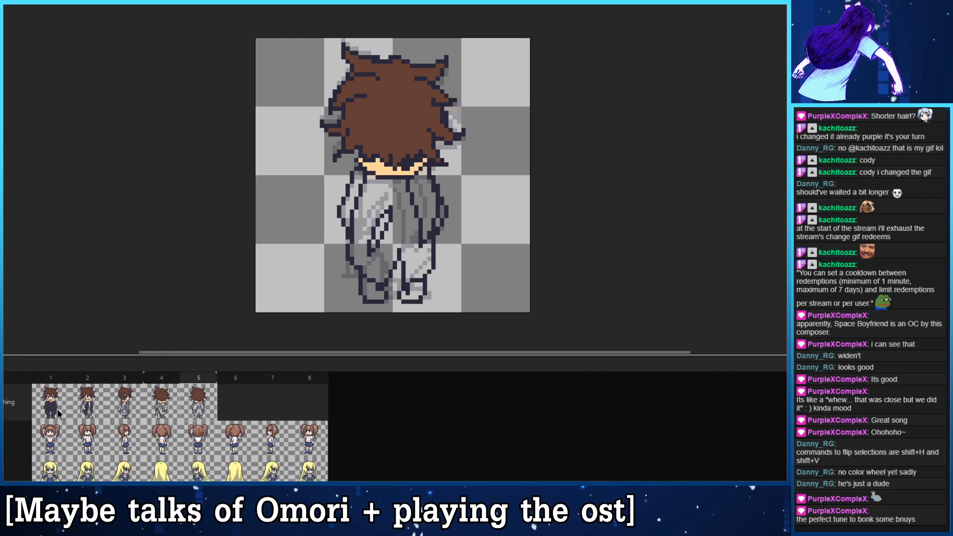
# - Fill the hanging cloth in frames 2 to 5 with the scarf's light orange, sampled from frame 1
pyautogui.press('Home')
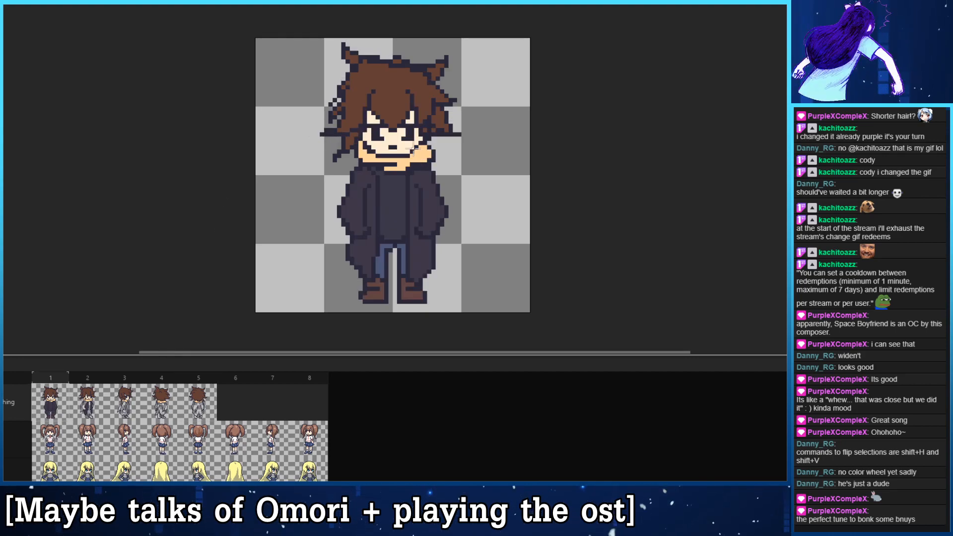
pyautogui.press('Right')
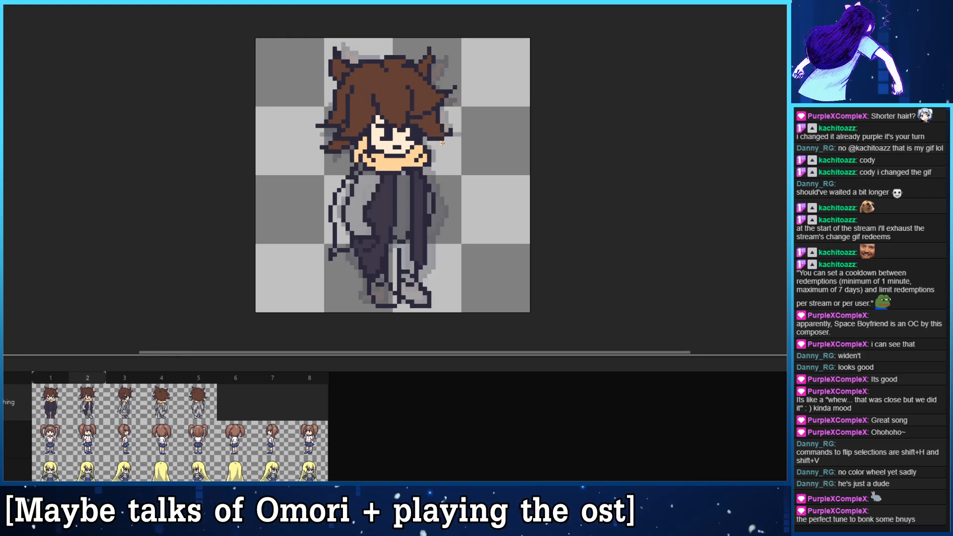
pyautogui.press('Right')
pyautogui.press('Right')
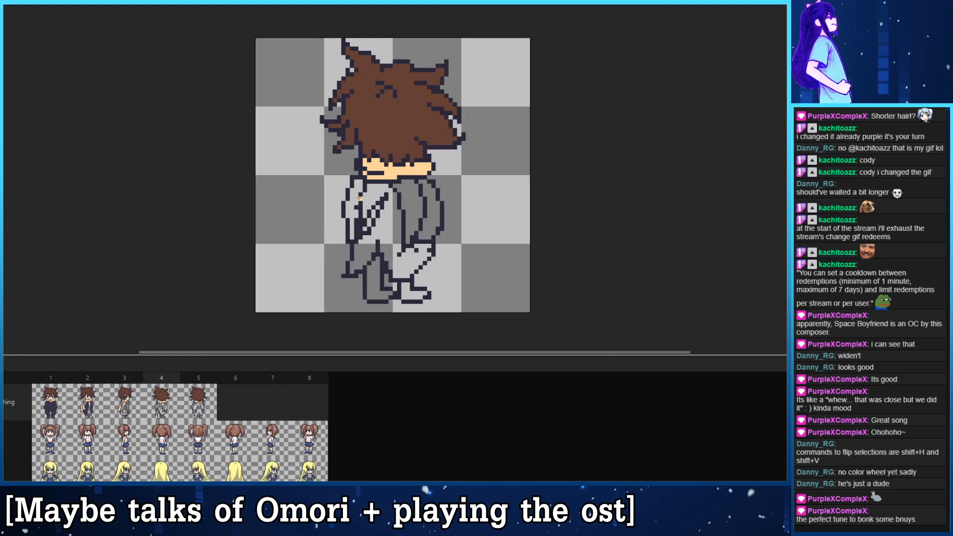
pyautogui.press('Right')
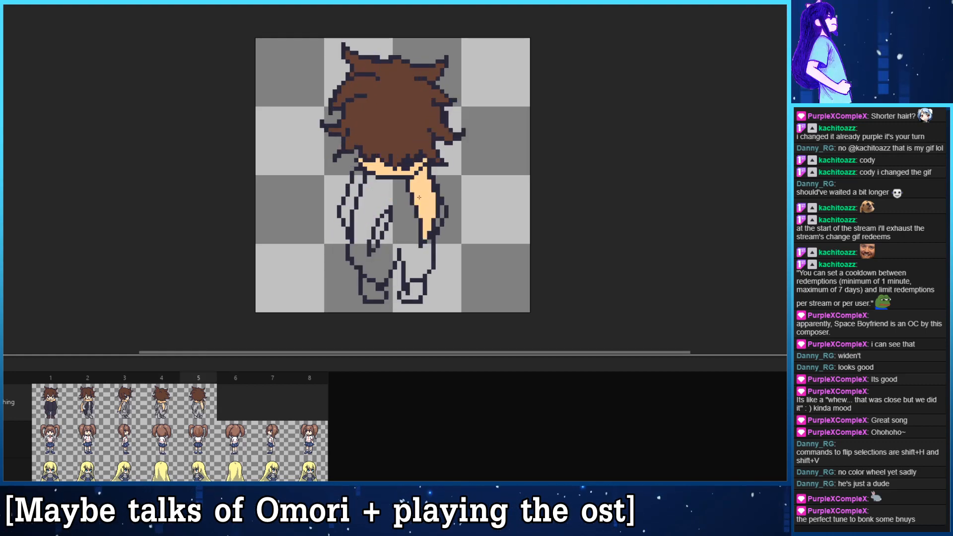
pyautogui.press('Left')
pyautogui.press('Right')
pyautogui.press('Left')
pyautogui.press('Left')
pyautogui.press('Left')
pyautogui.press('Left')
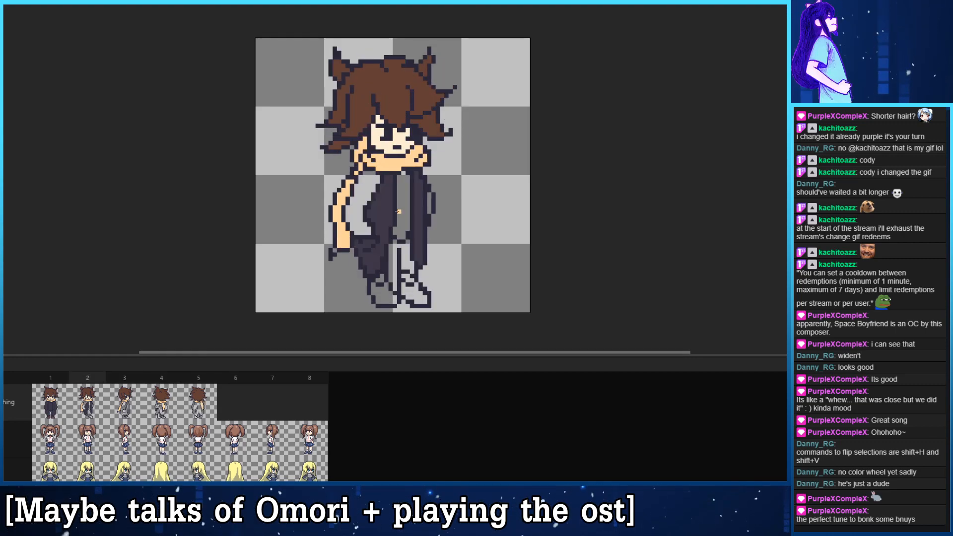
pyautogui.press('Right')
pyautogui.press('Right')
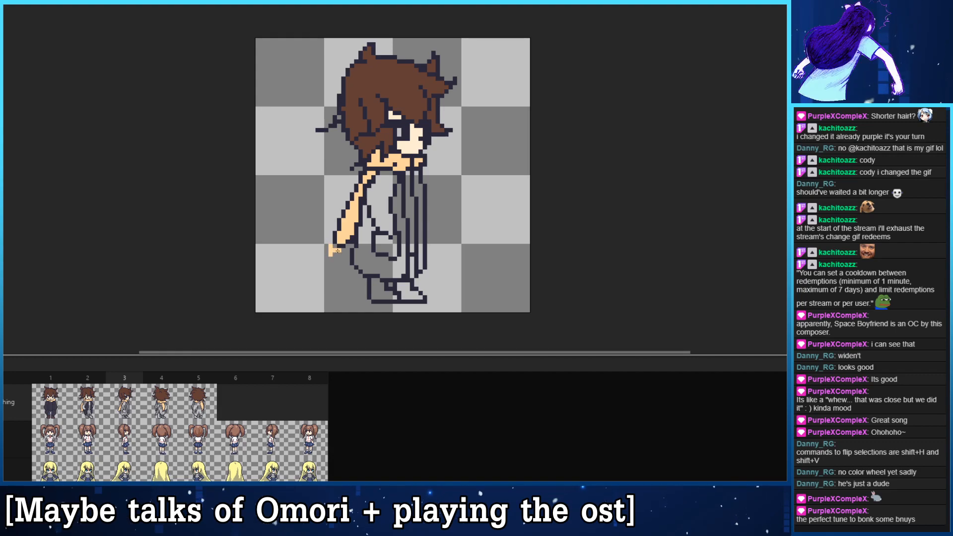
pyautogui.press('Right')
pyautogui.press('Right')
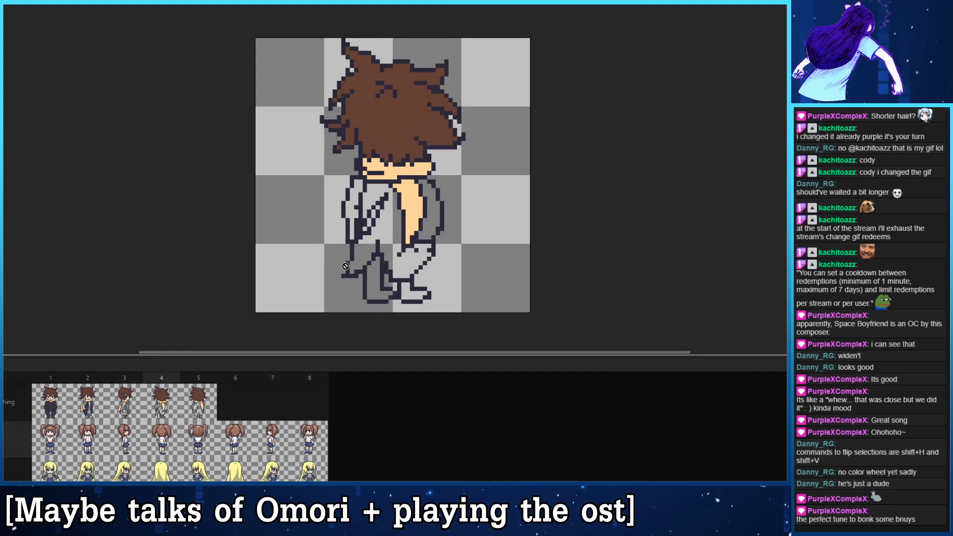
# - Sample the dark coat colour from frame 1 and fill the unpainted near sleeve in frame 2 with it
pyautogui.press('Left')
pyautogui.press('Left')
pyautogui.press('Left')
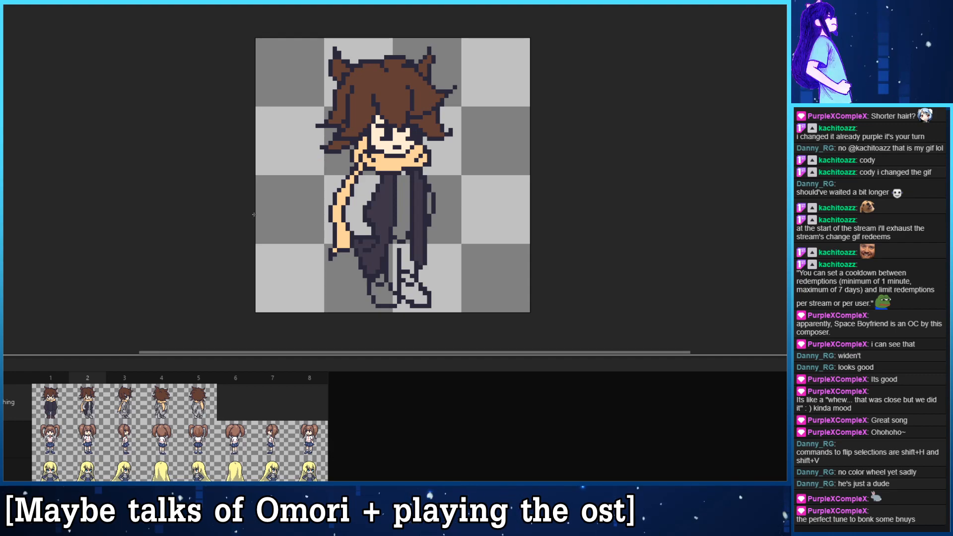
pyautogui.press('Left')
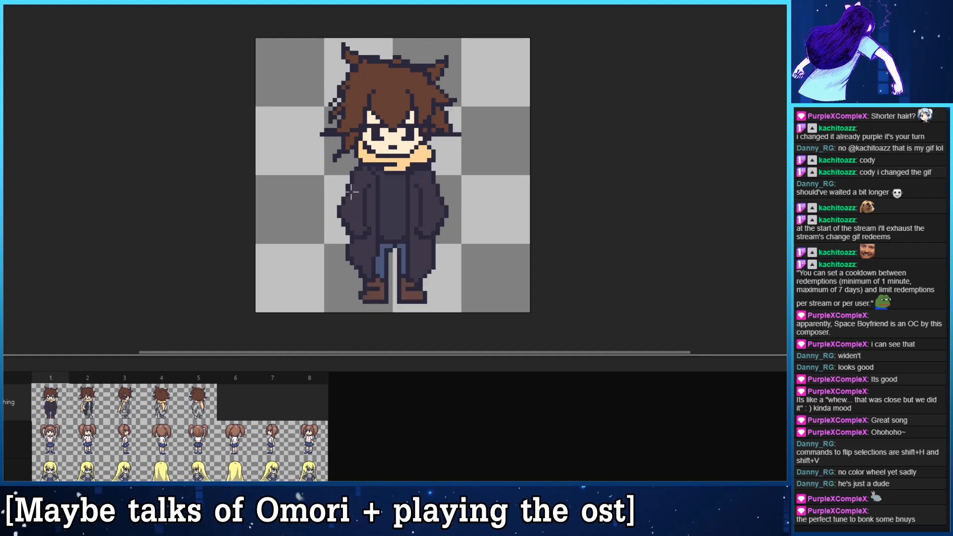
pyautogui.press('Right')
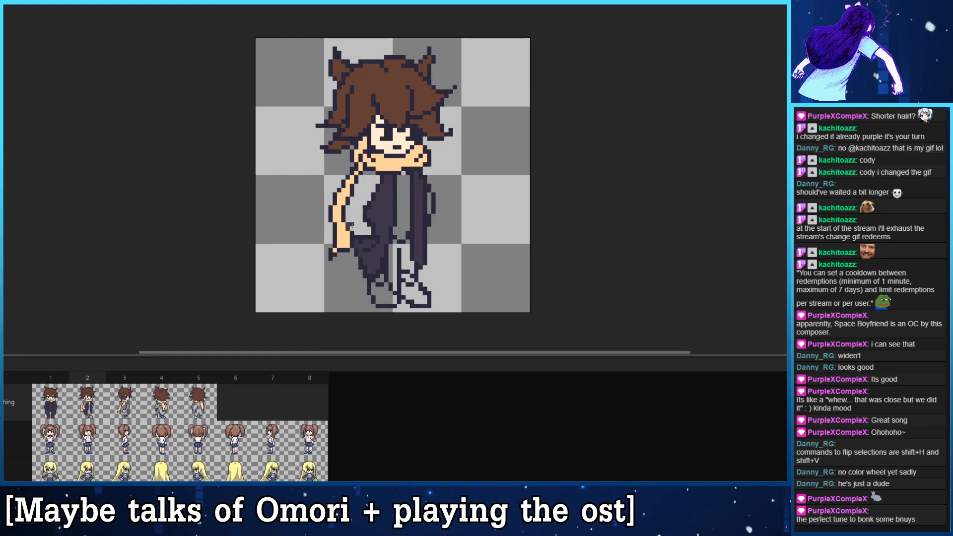
pyautogui.click(362, 227)
pyautogui.press('Right')
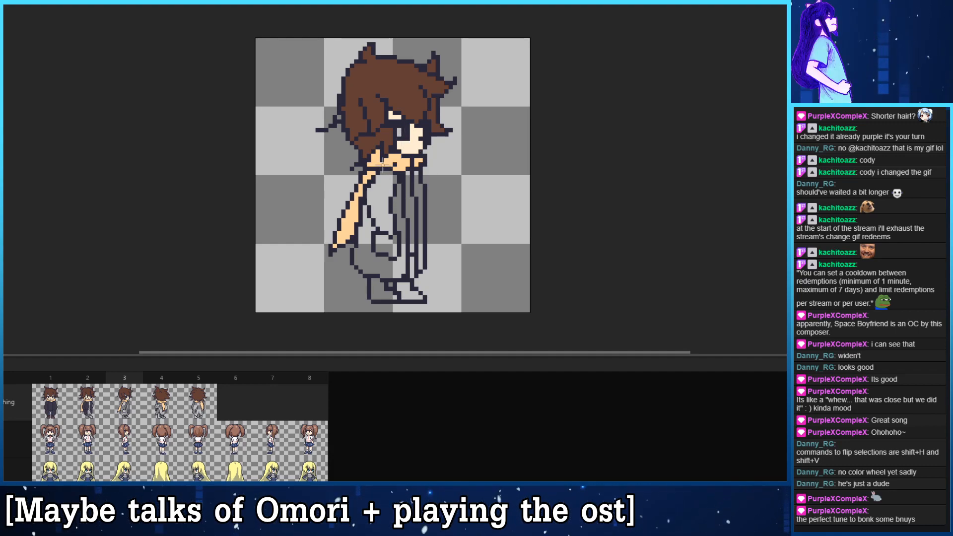
pyautogui.press('Left')
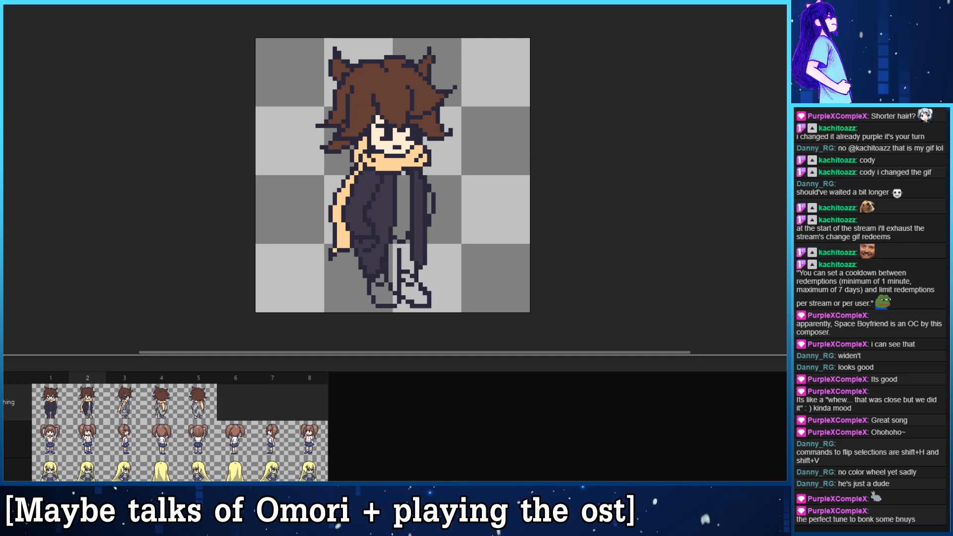
# - Fill the coat's sleeve, body, pocket and front edge in frame 3 with the dark coat colour, undoing the stray fill on the leg
pyautogui.press('Right')
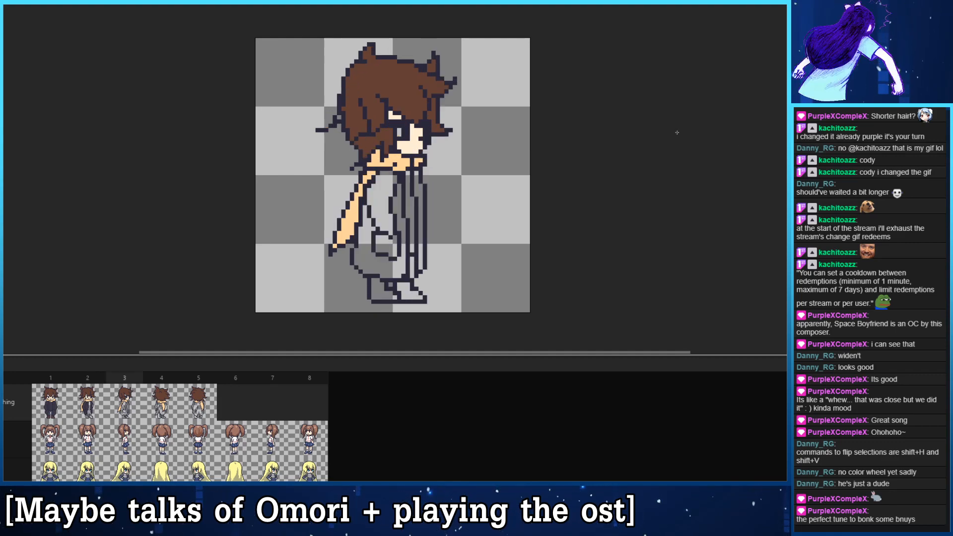
pyautogui.click(381, 199)
pyautogui.click(377, 278)
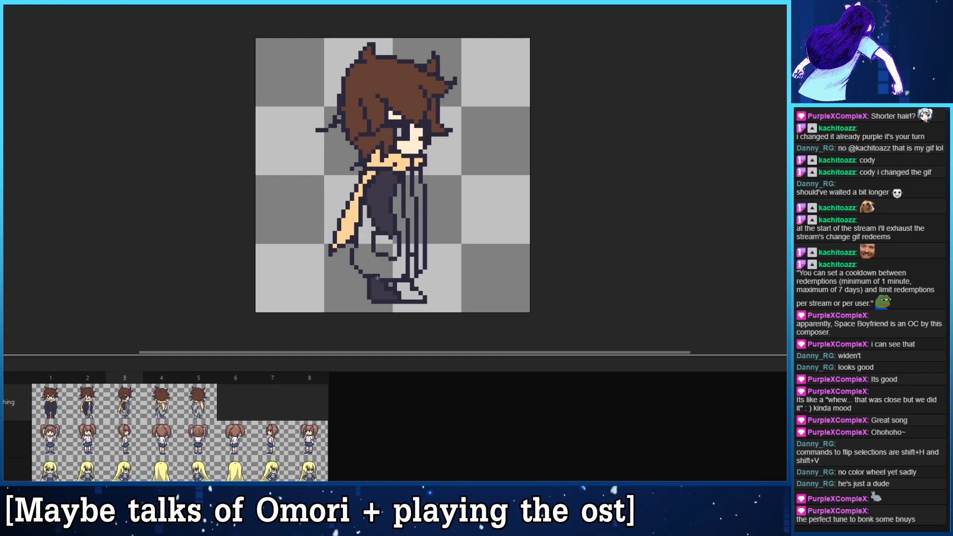
pyautogui.hotkey('ctrl', 'z')
pyautogui.click(378, 267)
pyautogui.click(388, 246)
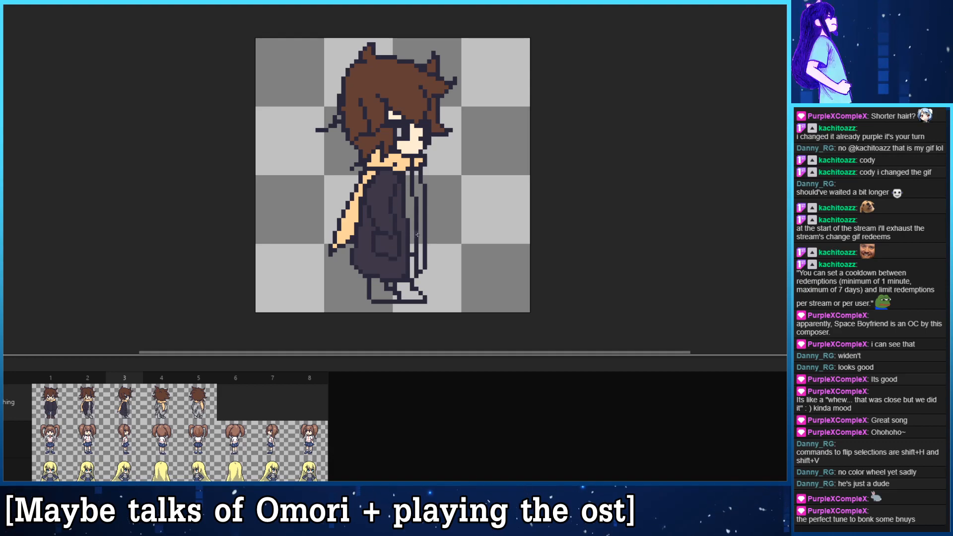
pyautogui.click(417, 235)
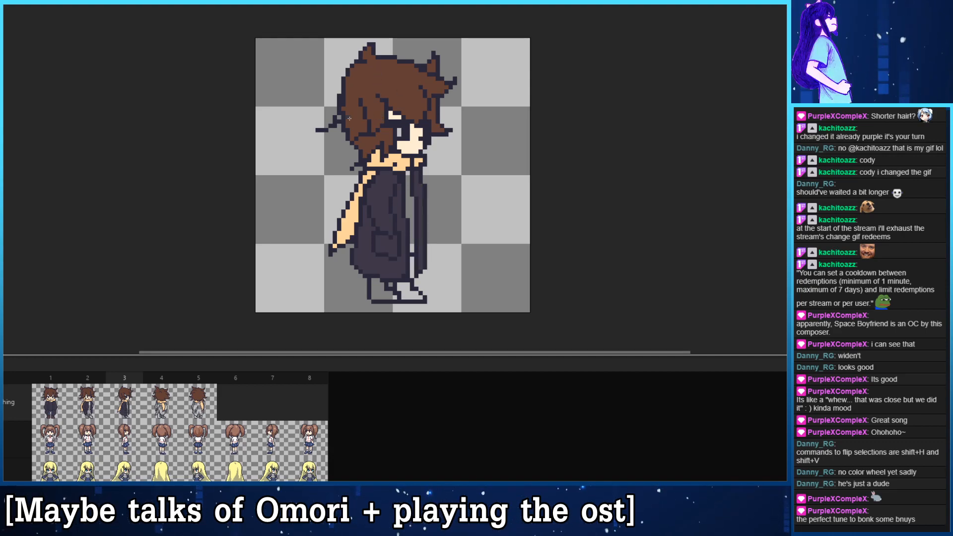
# - Flip back and forth through frames 1 to 5 to compare the coat and cloth colours between the views
pyautogui.click(52, 404)
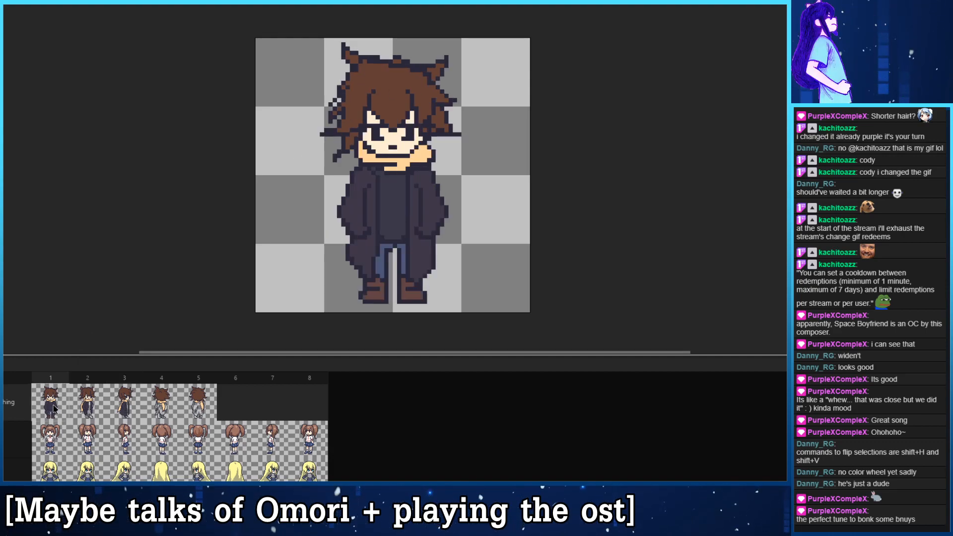
pyautogui.press('Right')
pyautogui.press('Right')
pyautogui.press('Right')
pyautogui.press('Right')
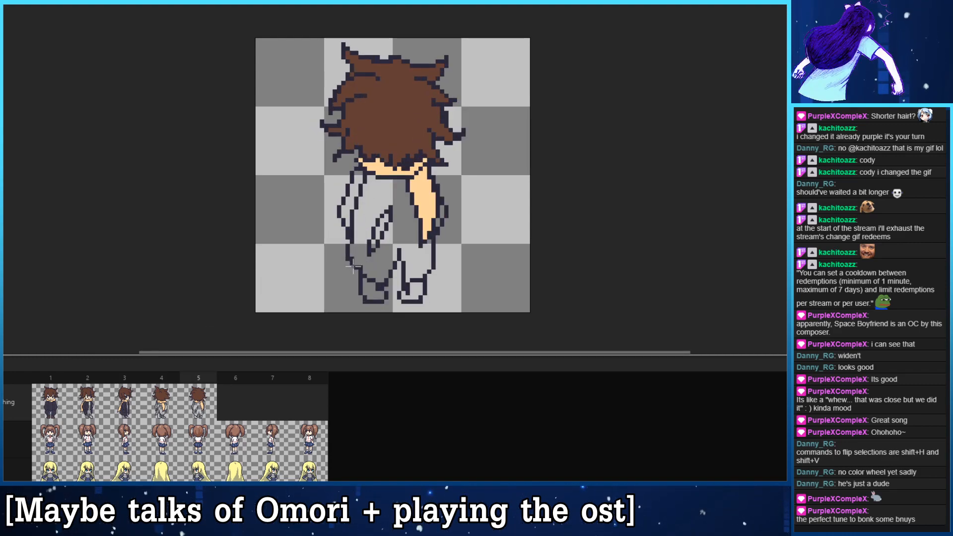
pyautogui.press('Right')
pyautogui.press('Left')
pyautogui.press('Left')
pyautogui.press('Left')
pyautogui.press('Left')
pyautogui.press('Left')
pyautogui.press('Left')
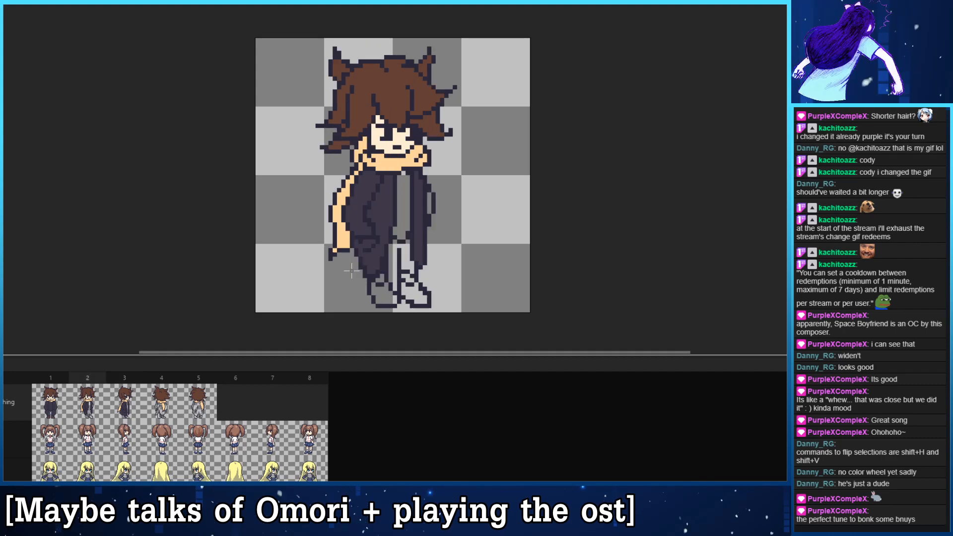
pyautogui.press('Right')
pyautogui.press('Right')
pyautogui.press('Right')
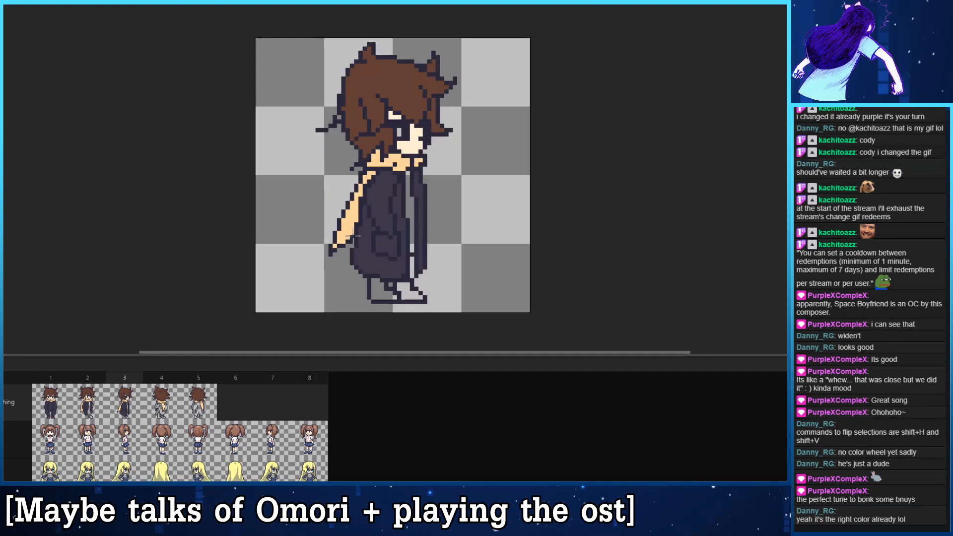
pyautogui.press('Left')
pyautogui.press('Right')
pyautogui.press('Left')
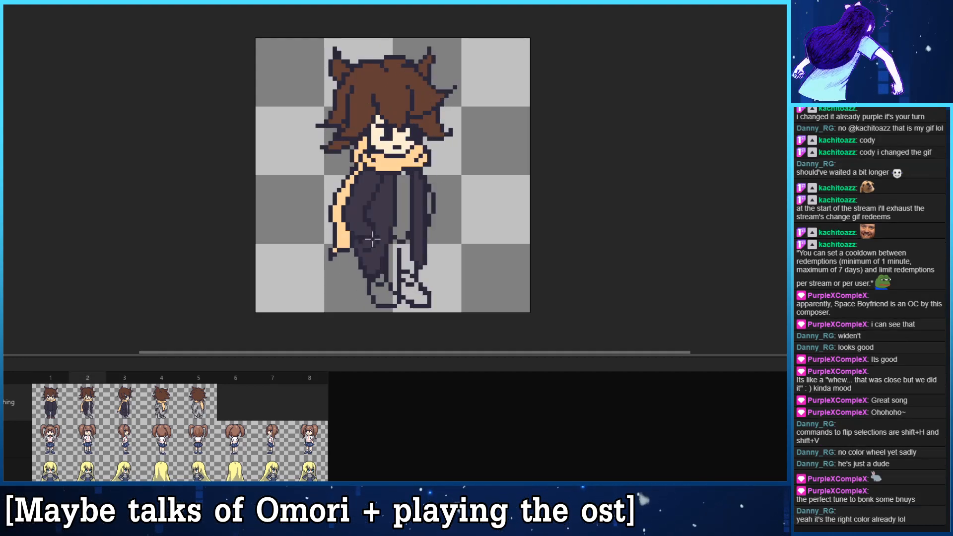
pyautogui.press('Right')
pyautogui.press('Left')
pyautogui.press('Left')
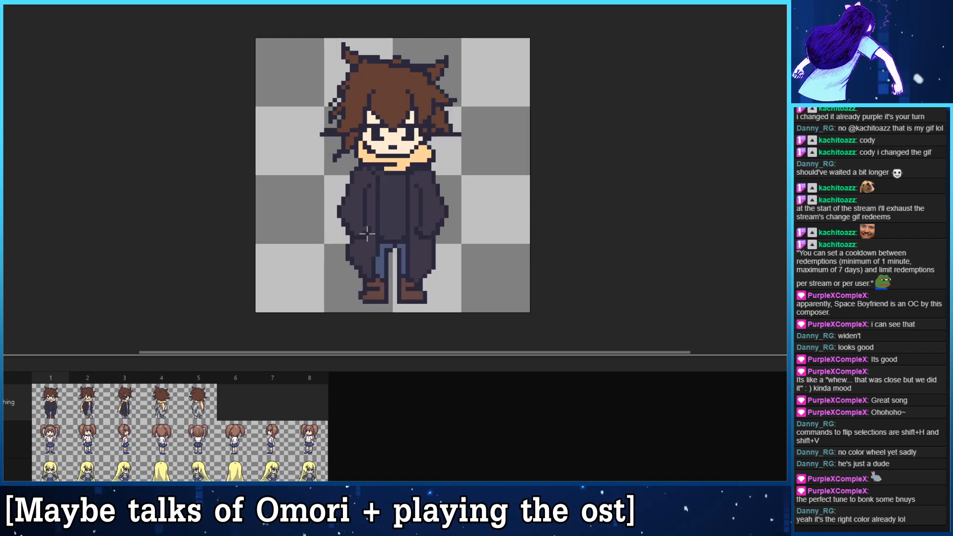
pyautogui.press('Right')
pyautogui.press('Left')
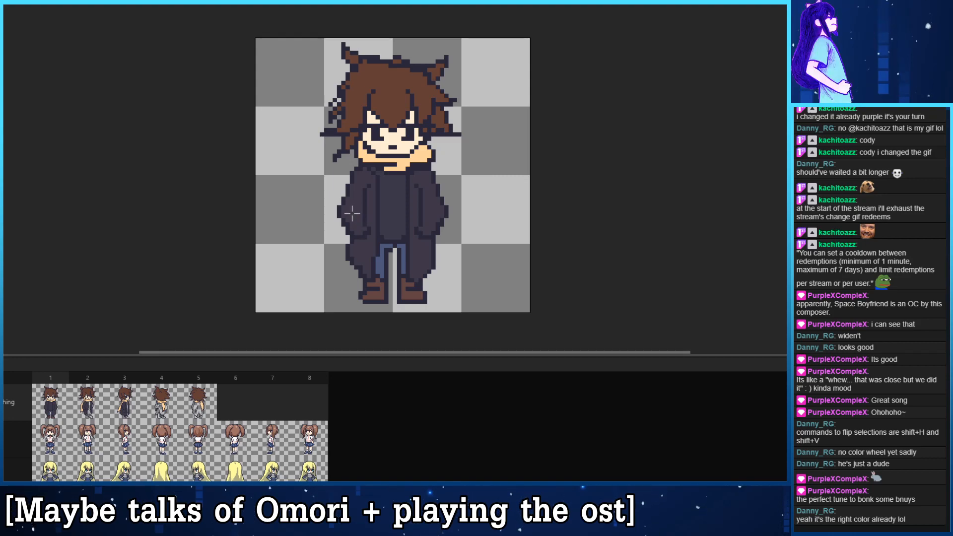
# - Fill the coat's sleeves, back and lower part in frame 4 with the dark coat colour
pyautogui.press('Right')
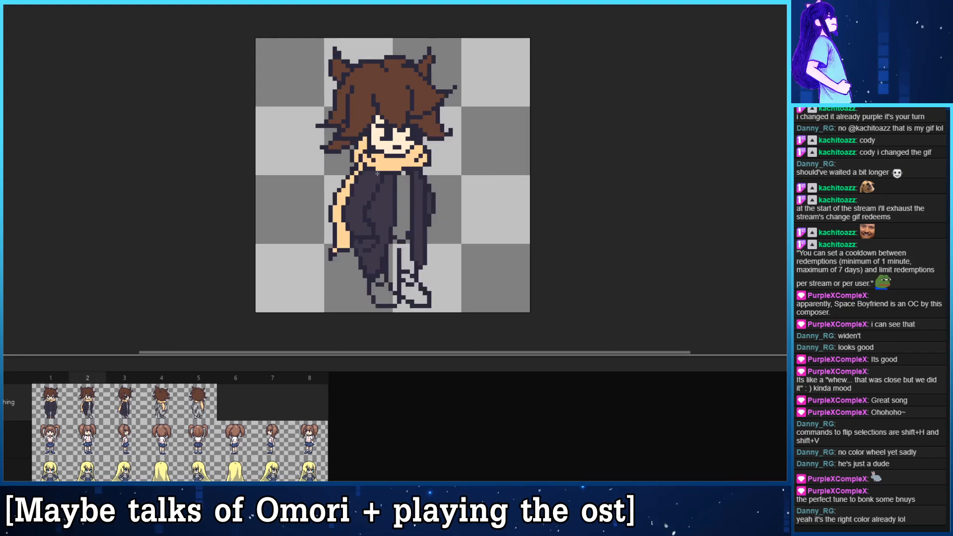
pyautogui.press('Right')
pyautogui.press('Right')
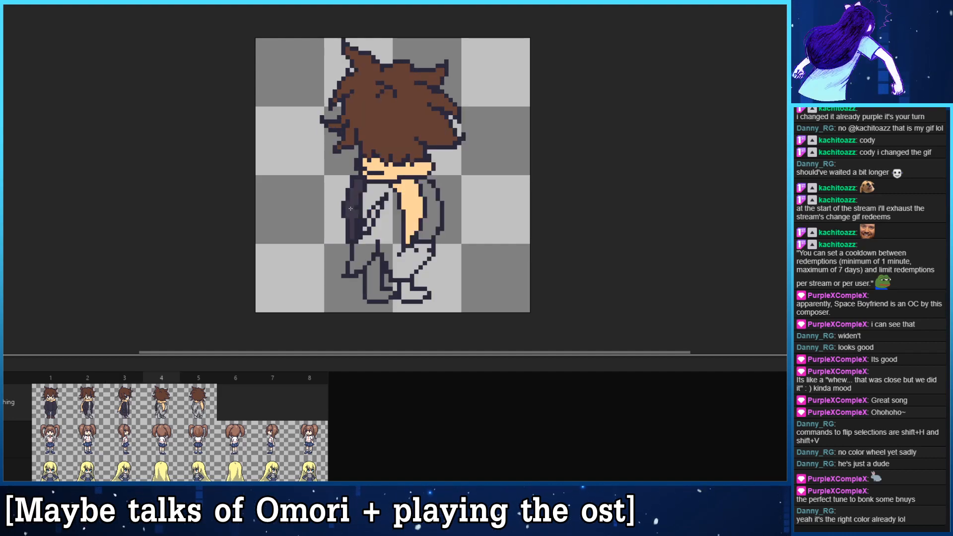
pyautogui.click(374, 196)
pyautogui.click(430, 209)
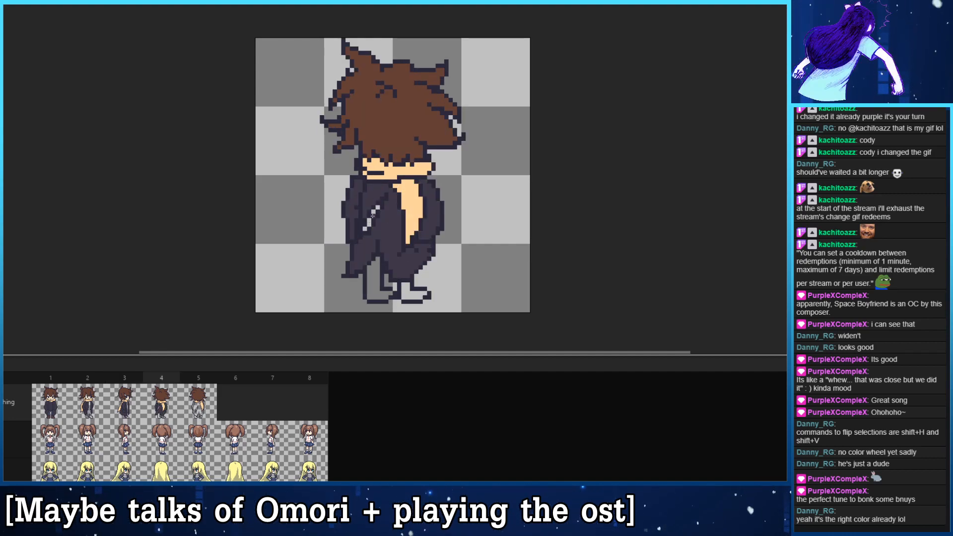
# - Fill the coat's back and sleeves in frame 5 with the dark coat colour
pyautogui.press('Right')
pyautogui.click(385, 223)
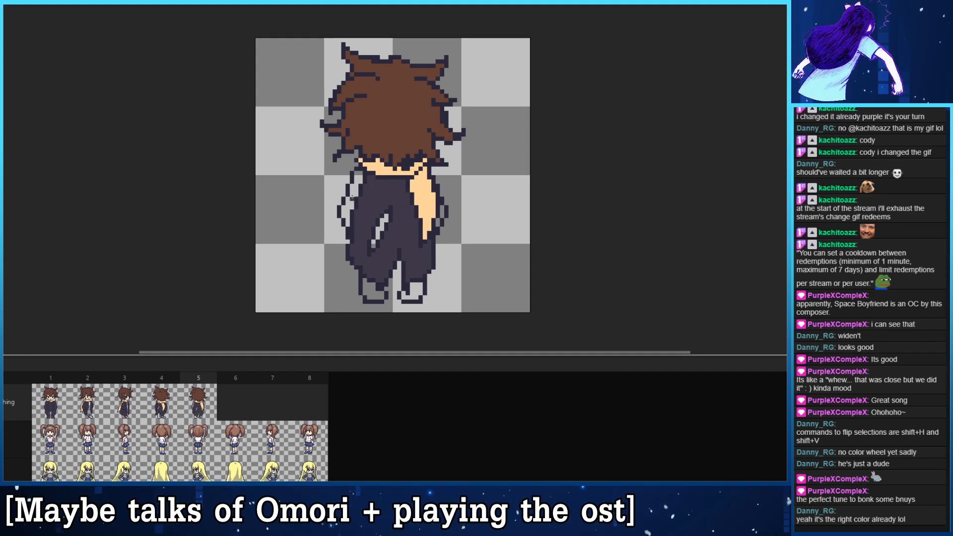
pyautogui.click(352, 199)
pyautogui.press('Return')
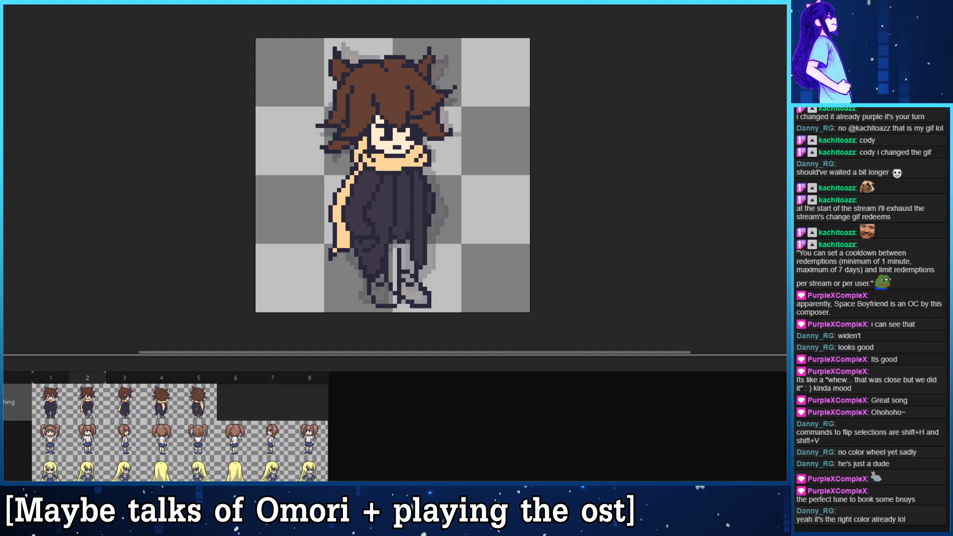
# - Flip through frames 1 to 5 to check the filled coats and the trousers and shoes of each view
pyautogui.press('Right')
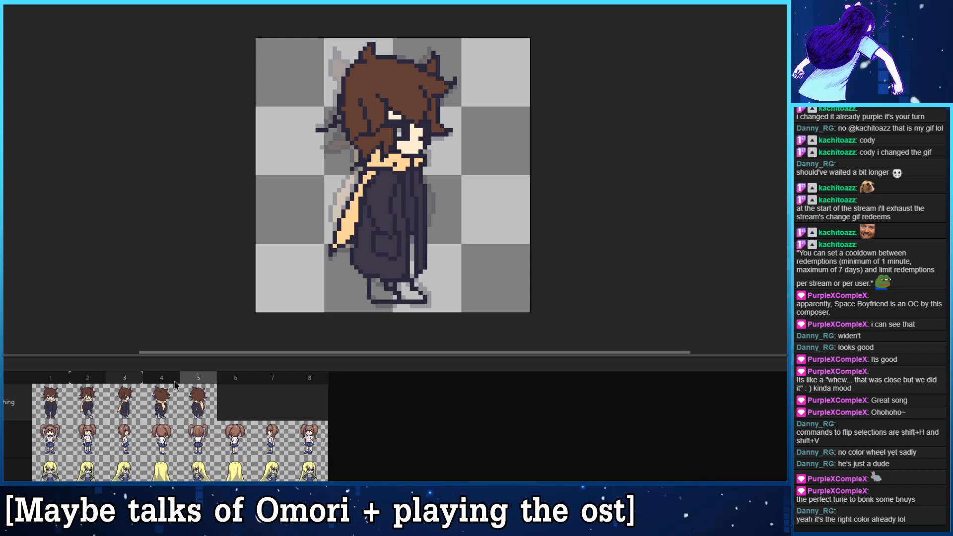
pyautogui.press('Left')
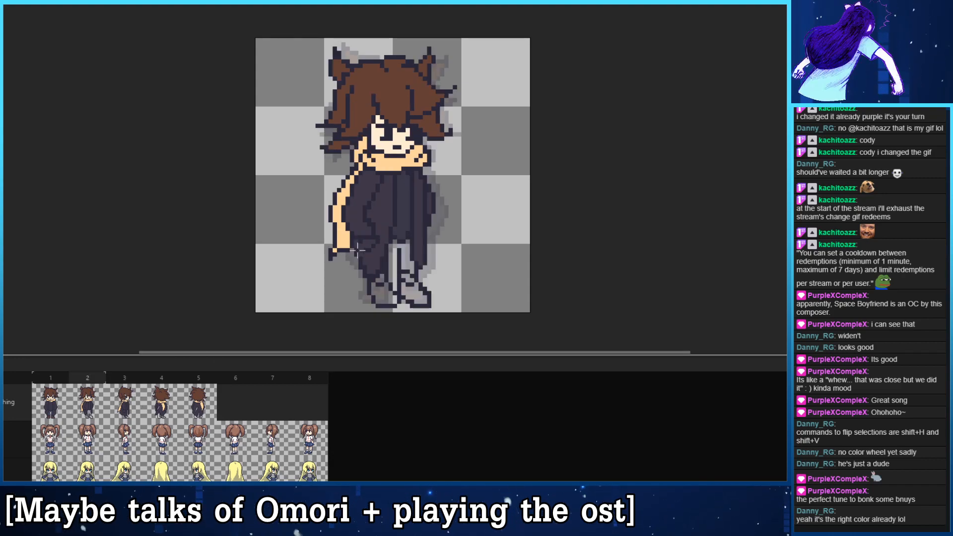
pyautogui.press('Right')
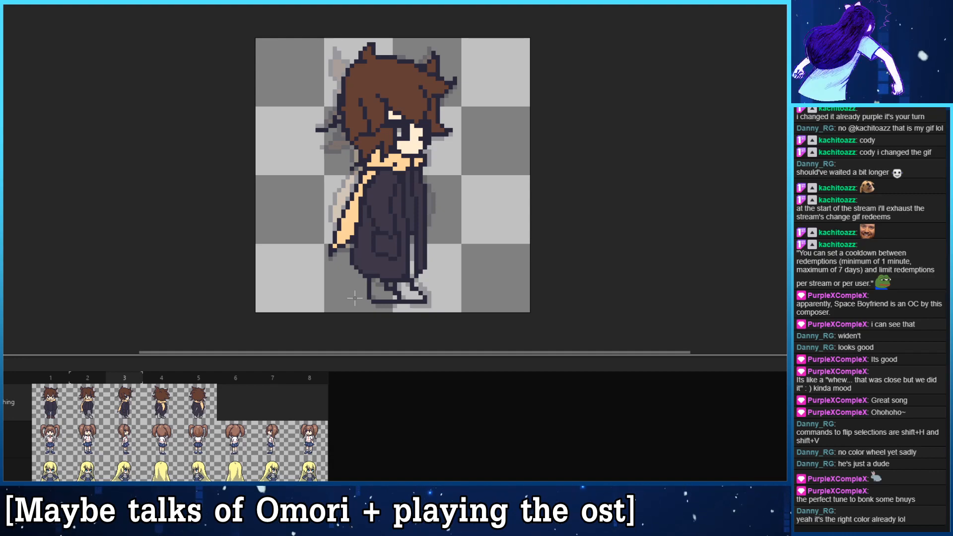
pyautogui.press('Right')
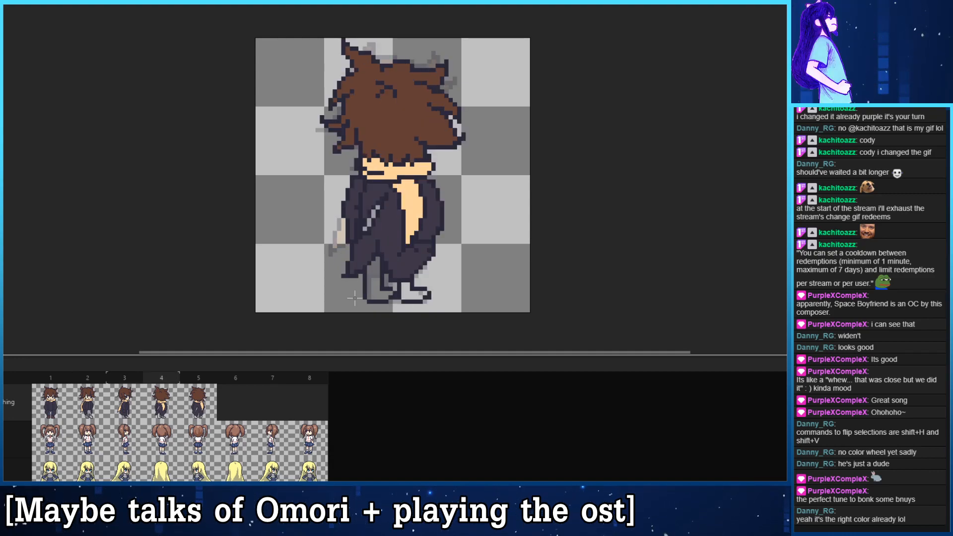
pyautogui.press('Right')
pyautogui.press('Right')
pyautogui.press('Left')
pyautogui.press('Left')
pyautogui.press('Left')
pyautogui.press('Left')
pyautogui.press('Left')
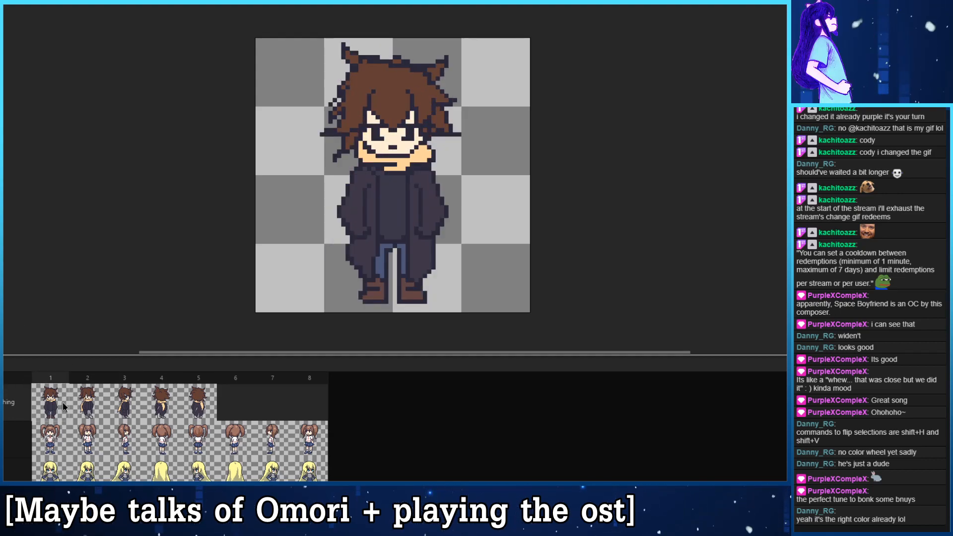
# - Fill the trouser legs in frame 2 with the blue trouser colour of frame 1 and compare the two frames
pyautogui.click(83, 403)
pyautogui.click(51, 403)
pyautogui.click(87, 402)
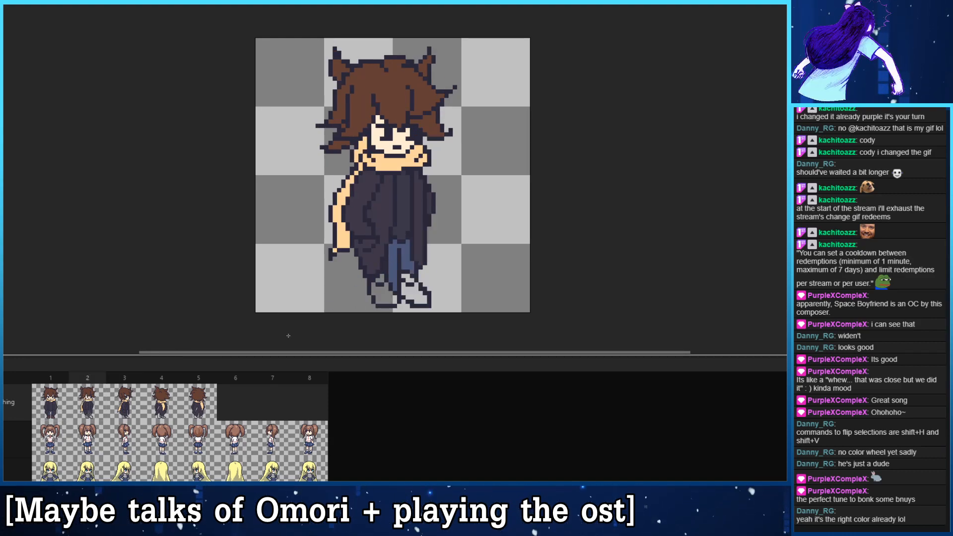
pyautogui.press('Right')
pyautogui.click(412, 247)
pyautogui.click(88, 405)
pyautogui.click(61, 406)
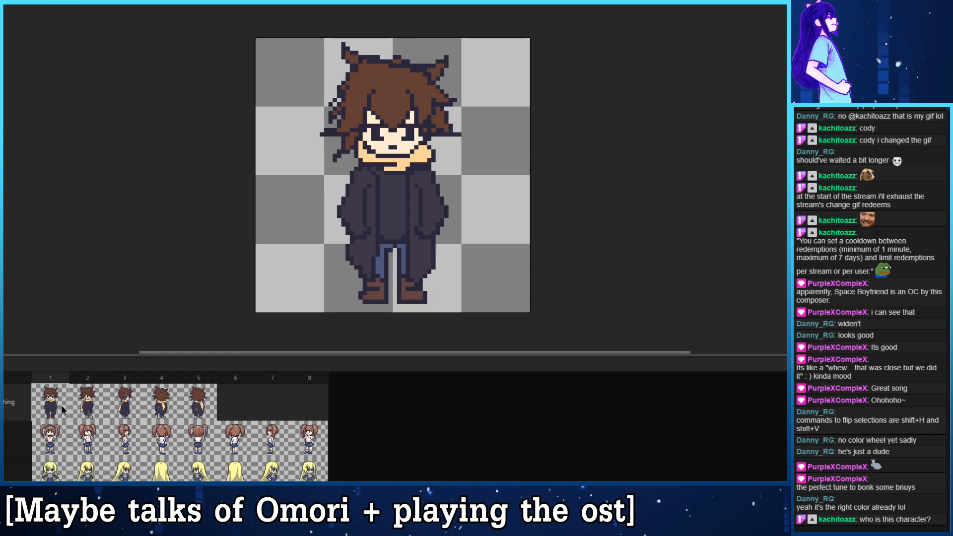
pyautogui.click(88, 377)
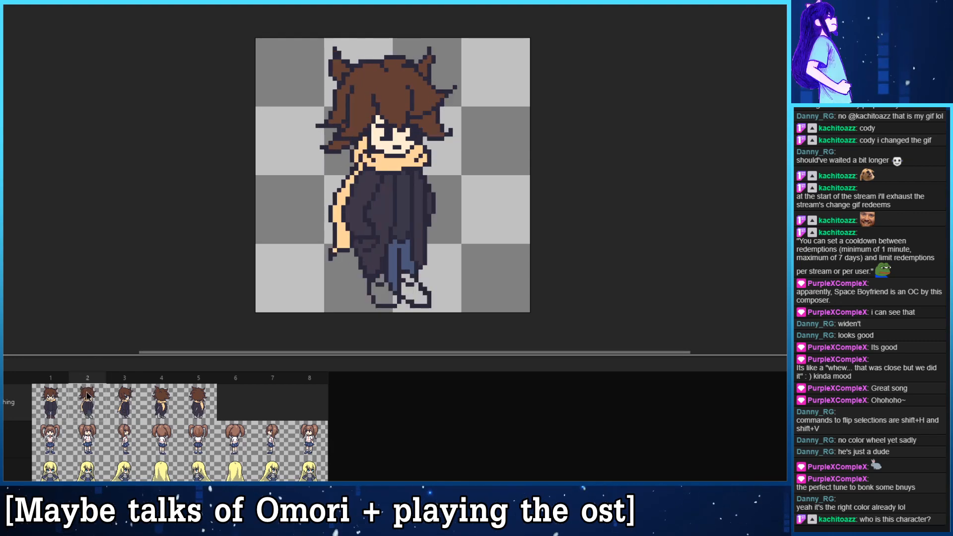
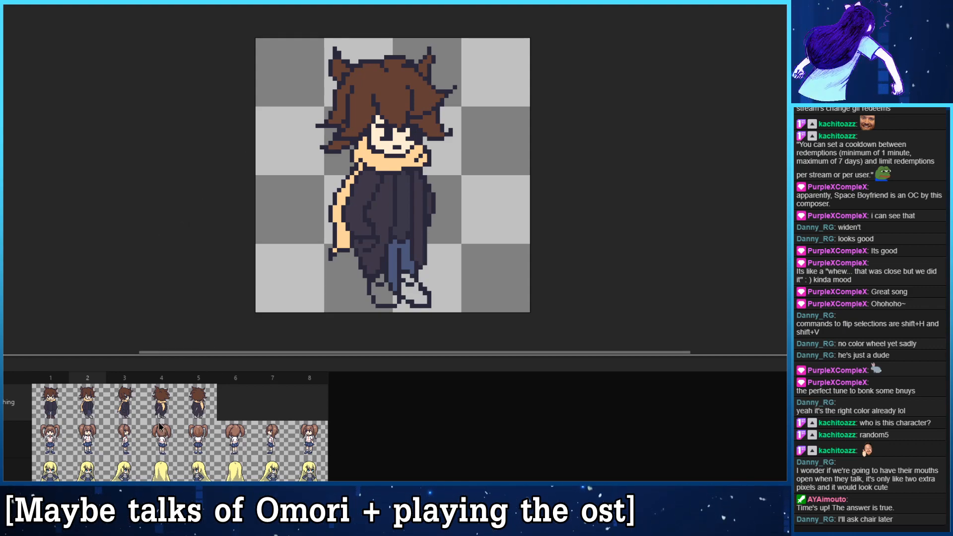
# - Flip through frames 1 to 5 to check the trouser legs and shoes of each view
pyautogui.click(130, 411)
pyautogui.click(95, 411)
pyautogui.click(122, 410)
pyautogui.click(152, 408)
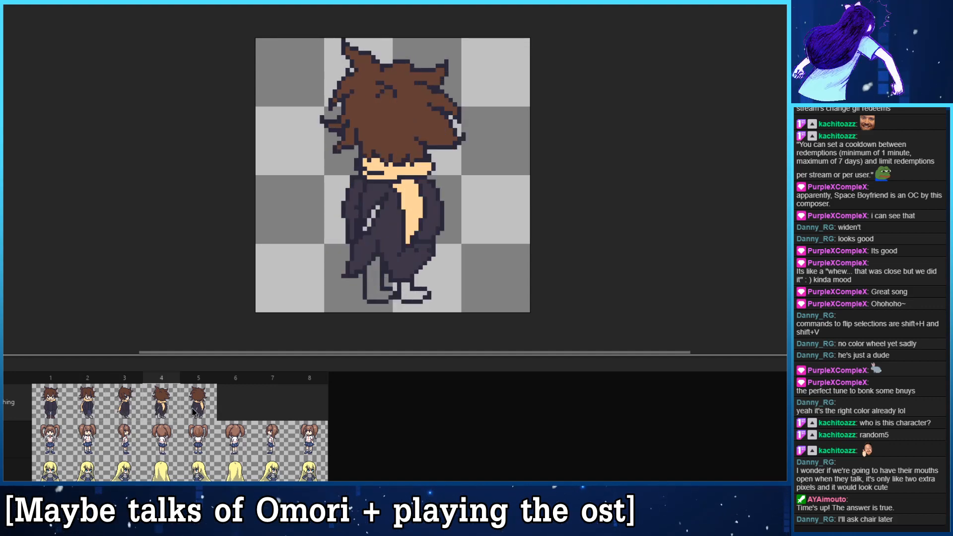
pyautogui.click(57, 411)
pyautogui.click(124, 407)
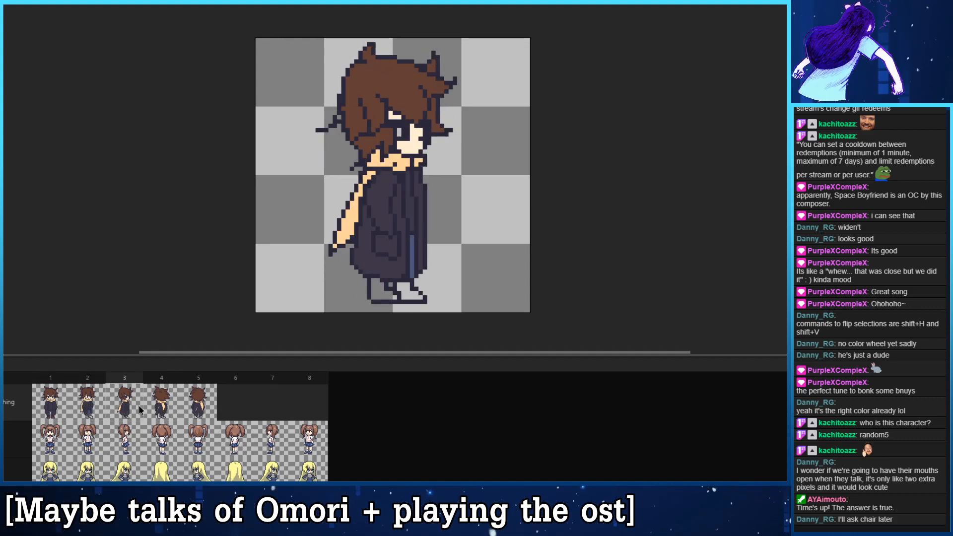
pyautogui.click(159, 407)
pyautogui.click(196, 403)
pyautogui.click(157, 405)
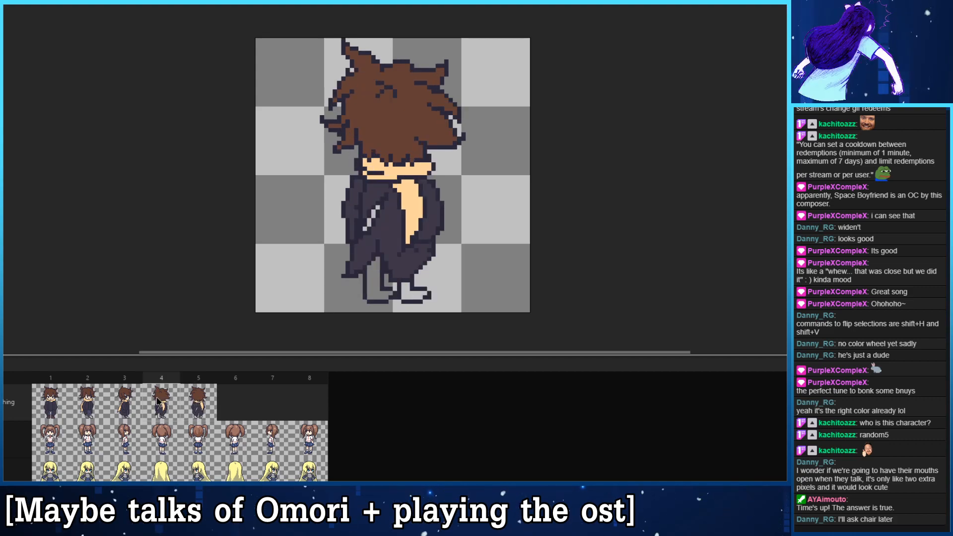
pyautogui.click(128, 403)
pyautogui.click(101, 404)
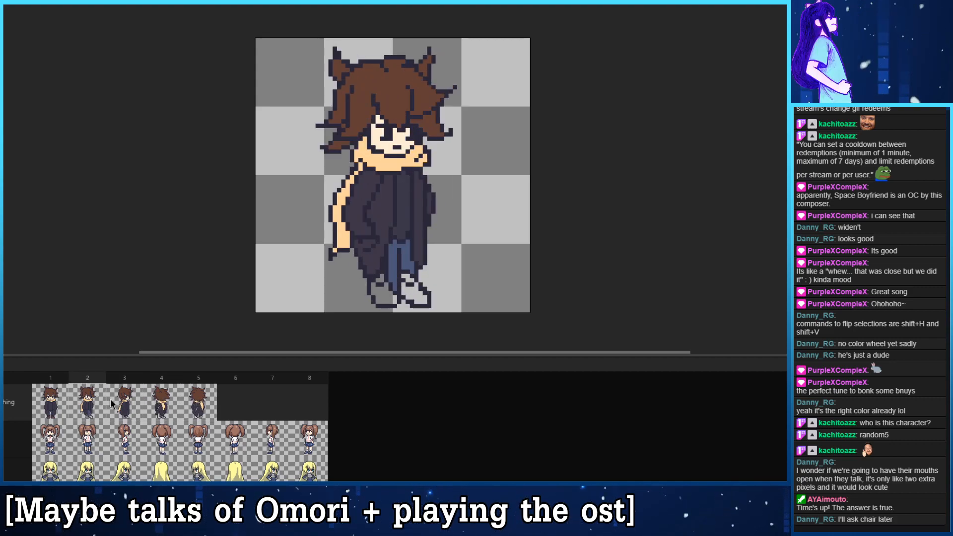
pyautogui.click(198, 405)
# - Separate the shoe from the trouser leg in frame 4 and fill the leg with the blue trouser colour
pyautogui.click(169, 405)
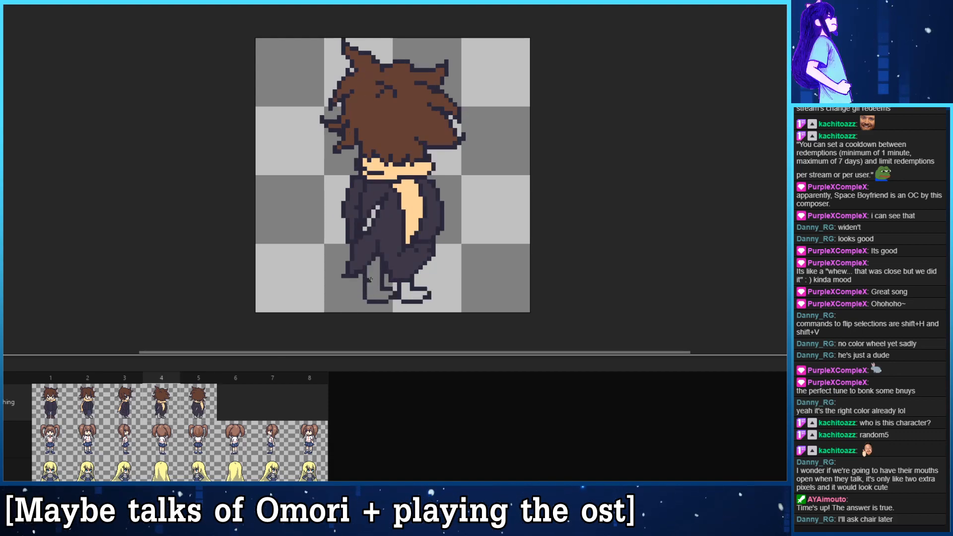
pyautogui.press('Left')
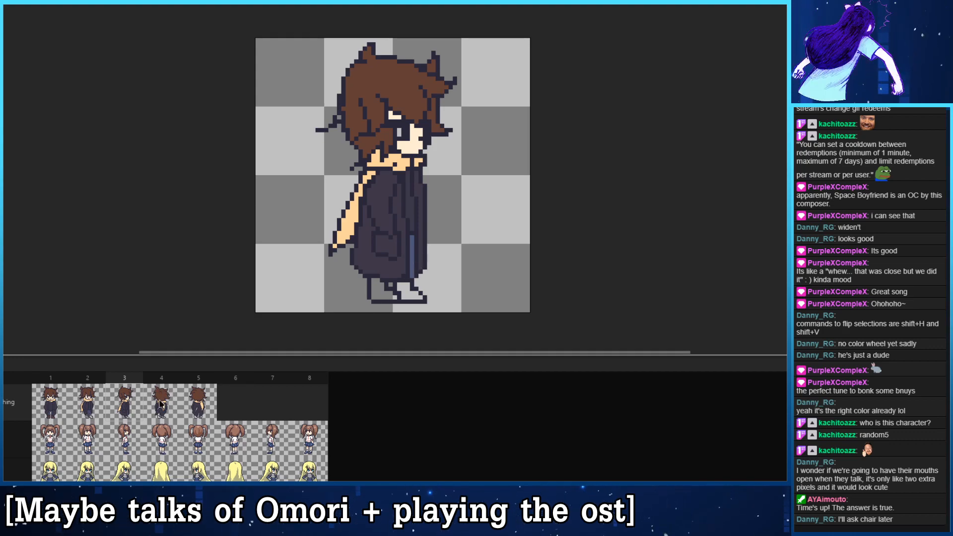
pyautogui.click(176, 406)
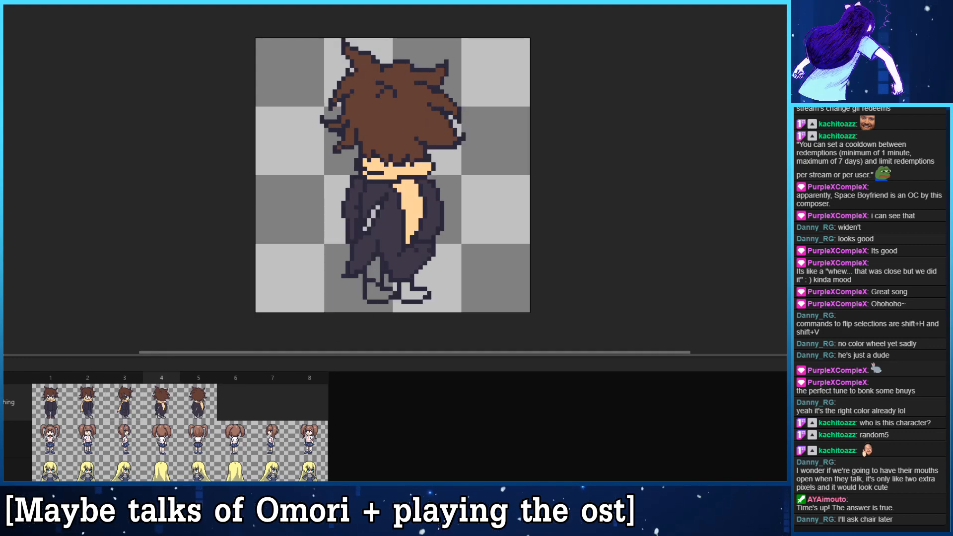
pyautogui.moveTo(374, 259); pyautogui.dragTo(381, 276)
# - Fill both shoes in frame 2 with the brown shoe colour of frame 1, undoing the stray background fill
pyautogui.press('Right')
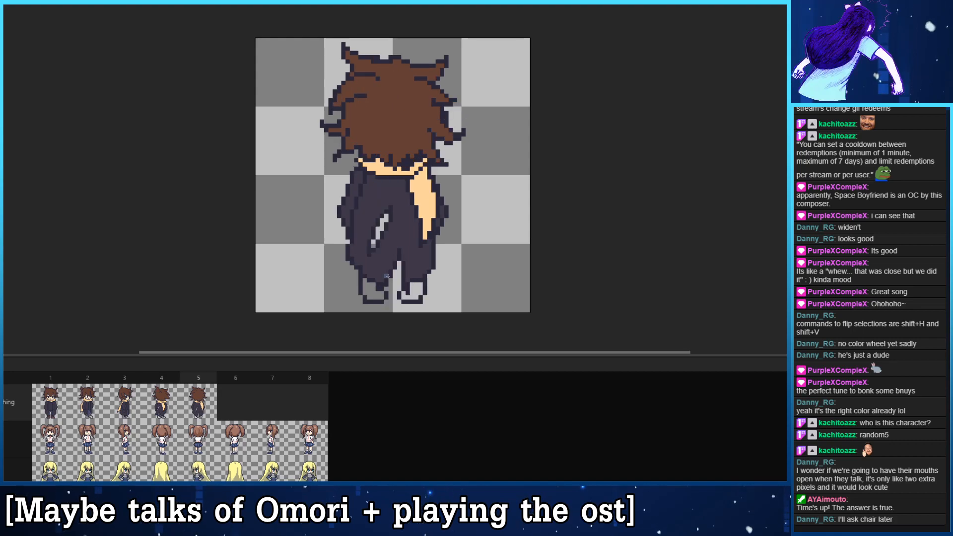
pyautogui.press('Left')
pyautogui.press('Left')
pyautogui.press('Left')
pyautogui.press('Left')
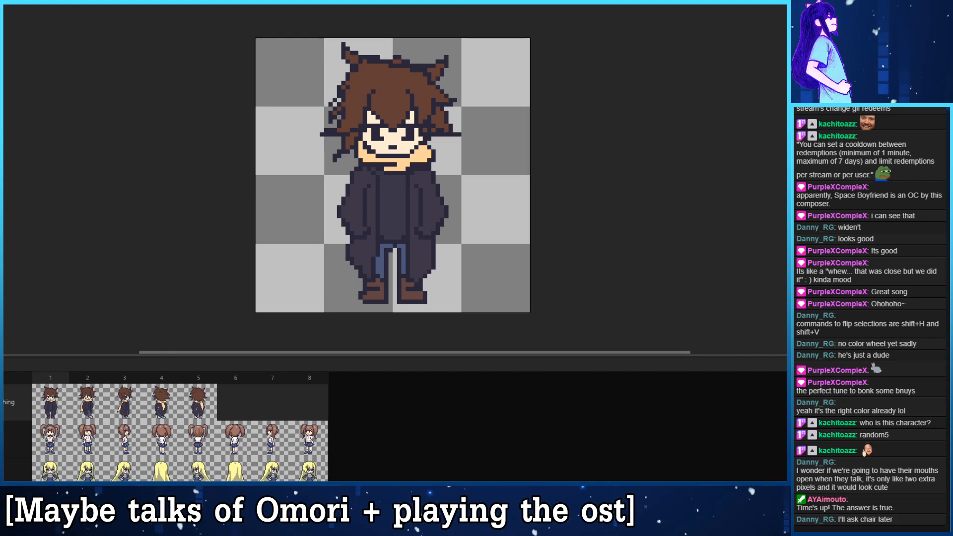
pyautogui.press('Right')
pyautogui.click(394, 292)
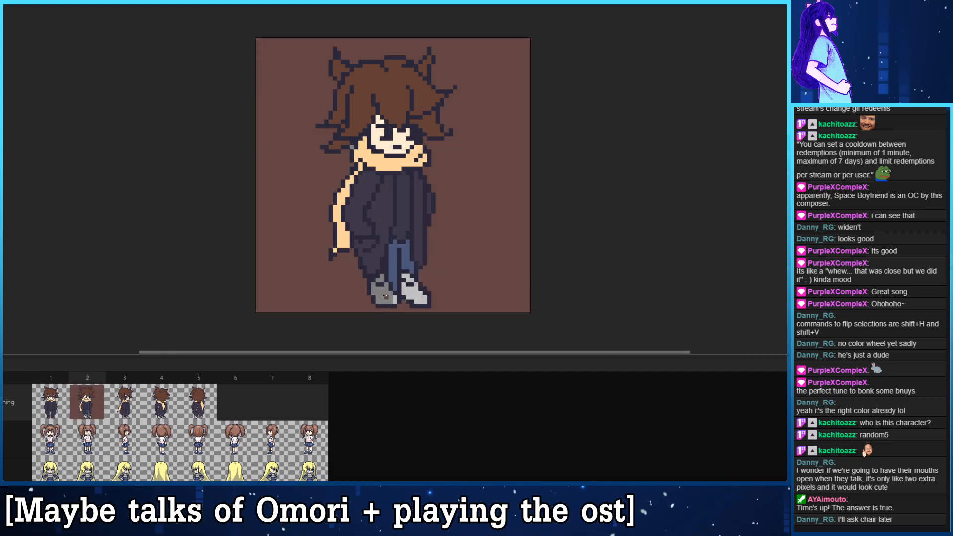
pyautogui.hotkey('ctrl', 'z')
pyautogui.click(383, 288)
pyautogui.click(406, 287)
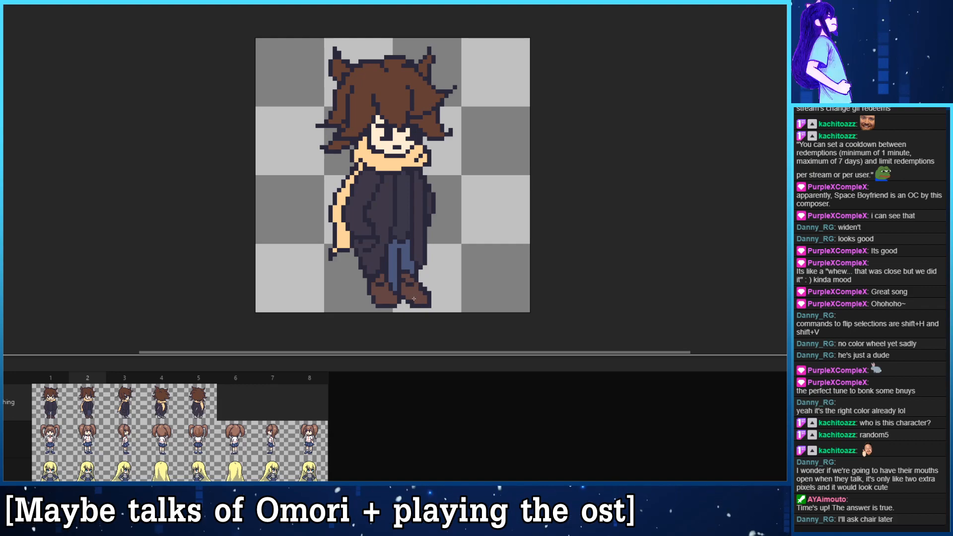
# - Fill both shoes in frame 3 with the brown shoe colour, undoing the fill that recoloured the outline
pyautogui.press('Right')
pyautogui.click(388, 290)
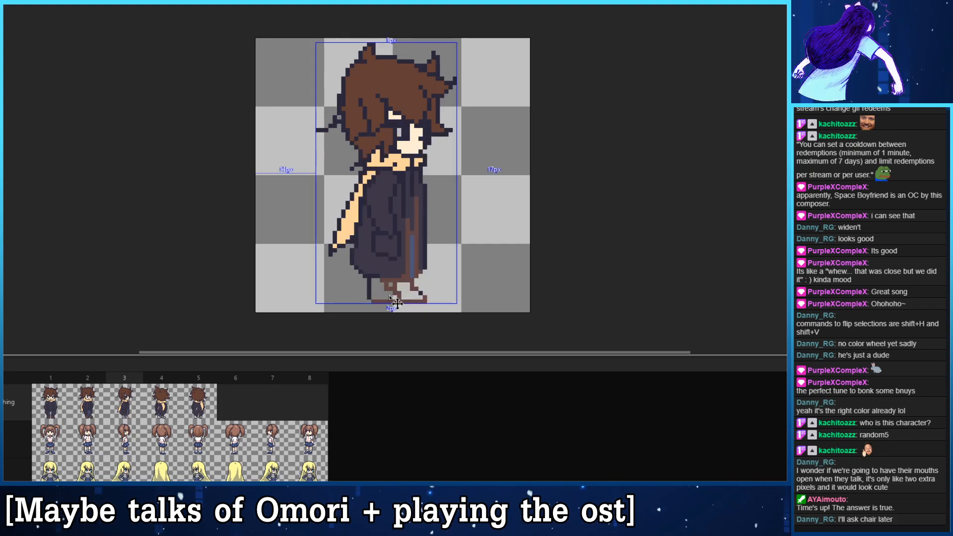
pyautogui.hotkey('ctrl', 'z')
pyautogui.click(383, 292)
pyautogui.click(406, 294)
# - Fill both shoes in frames 4 and 5 with the same brown shoe colour
pyautogui.press('Right')
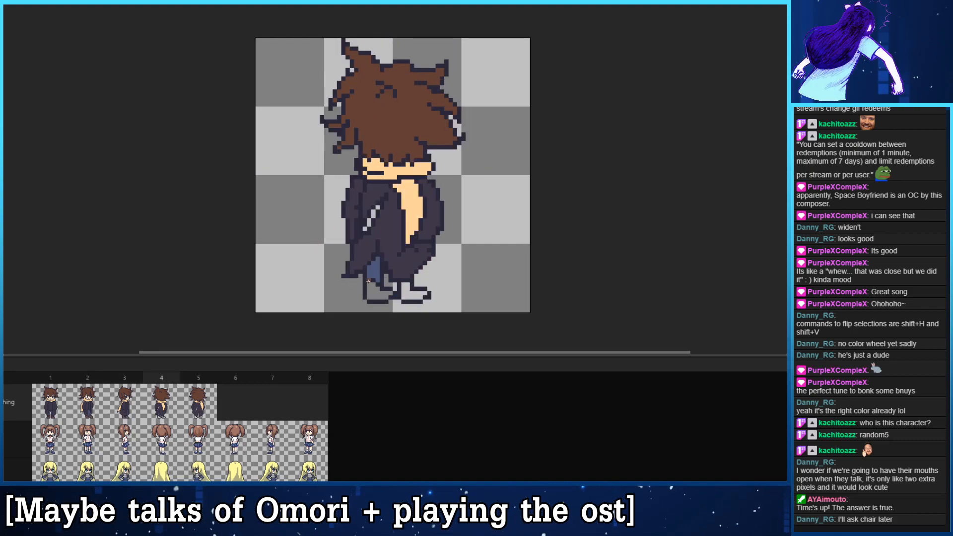
pyautogui.click(379, 292)
pyautogui.click(413, 294)
pyautogui.press('Right')
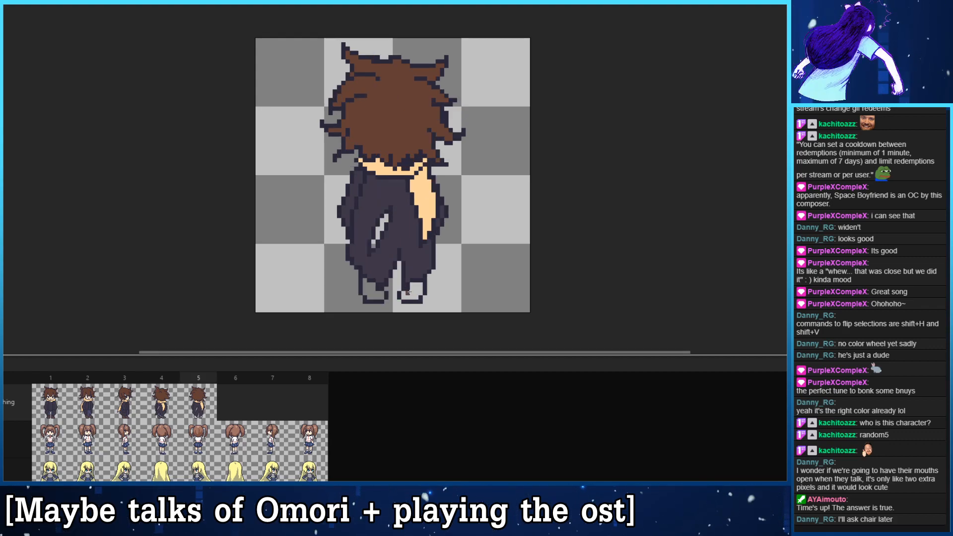
pyautogui.click(374, 301)
pyautogui.click(412, 291)
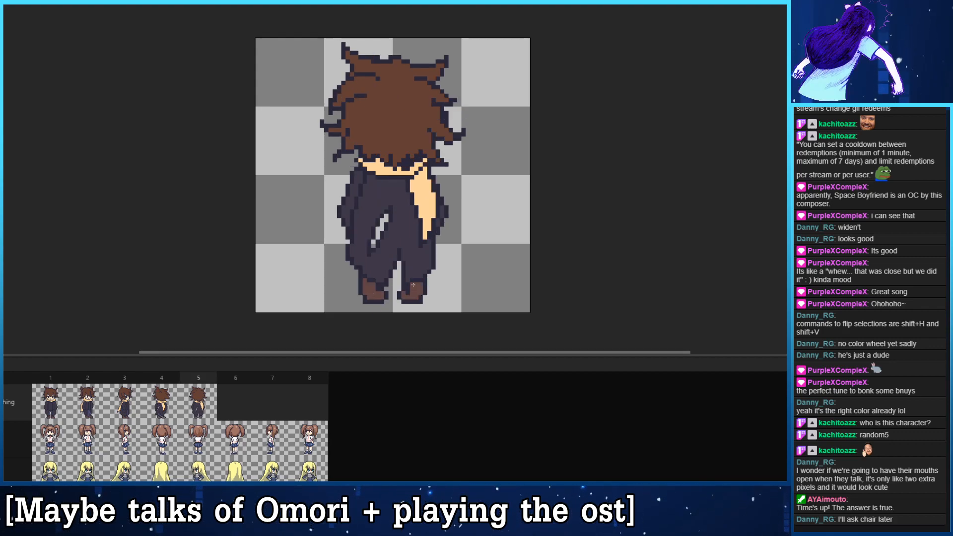
# - Flip through frames 1 to 5 to check the coloured shoes and look for areas left unfilled
pyautogui.press('Right')
pyautogui.press('Left')
pyautogui.press('Left')
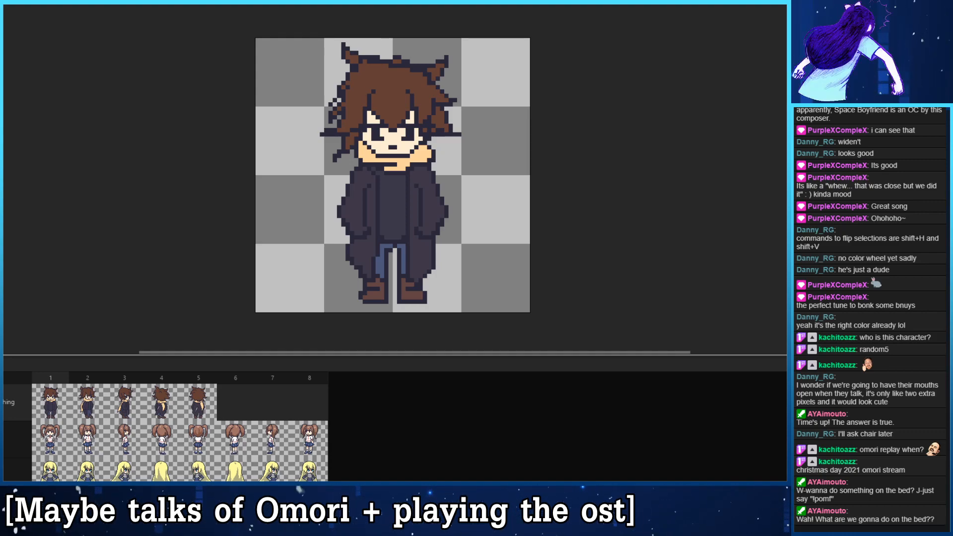
pyautogui.click(157, 404)
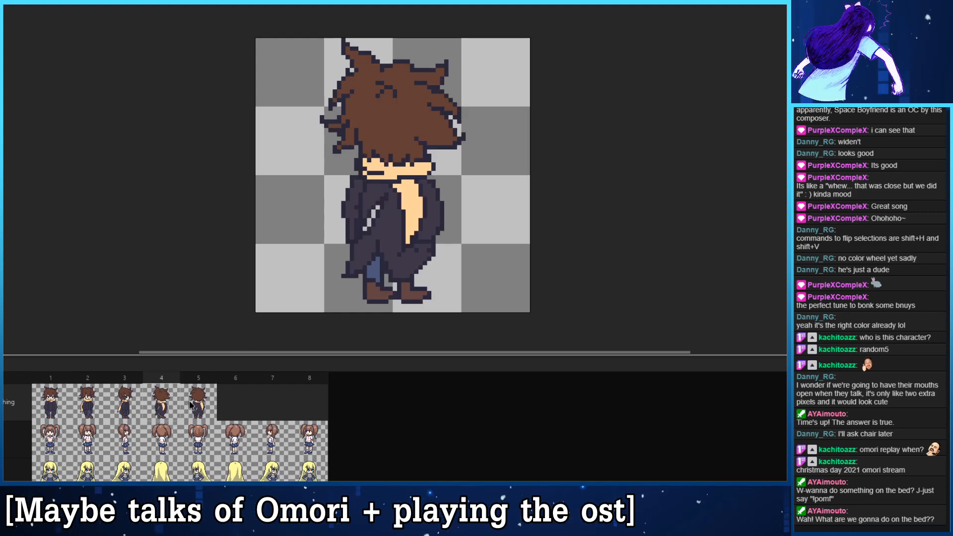
pyautogui.click(190, 403)
pyautogui.click(57, 400)
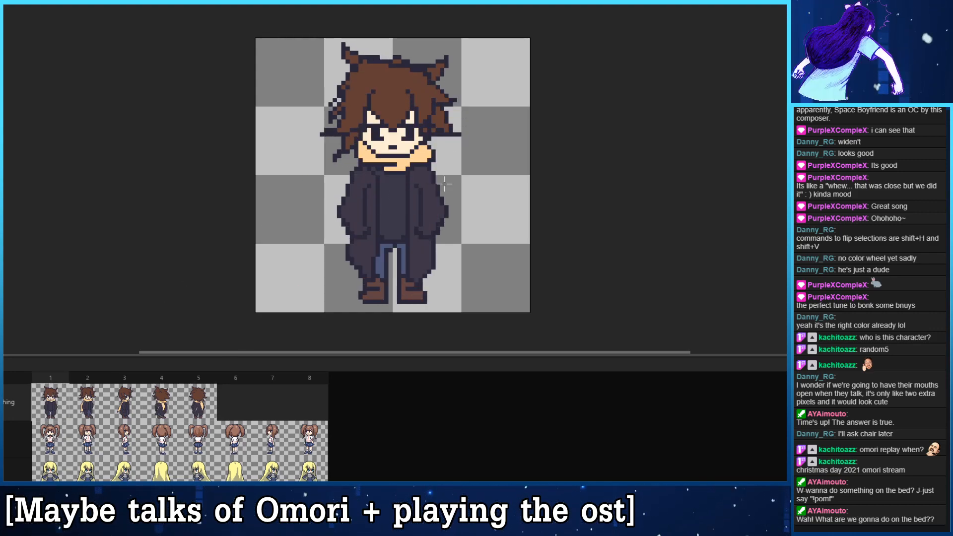
pyautogui.click(97, 407)
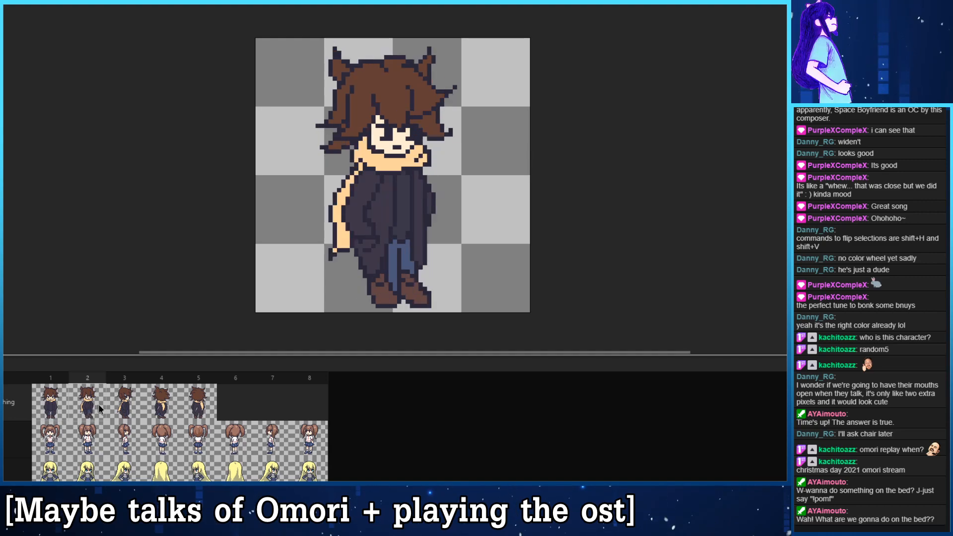
pyautogui.click(127, 417)
# - Fill the empty gaps between the sleeve and the coat's back in frames 4 and 5 with the dark coat colour
pyautogui.click(165, 407)
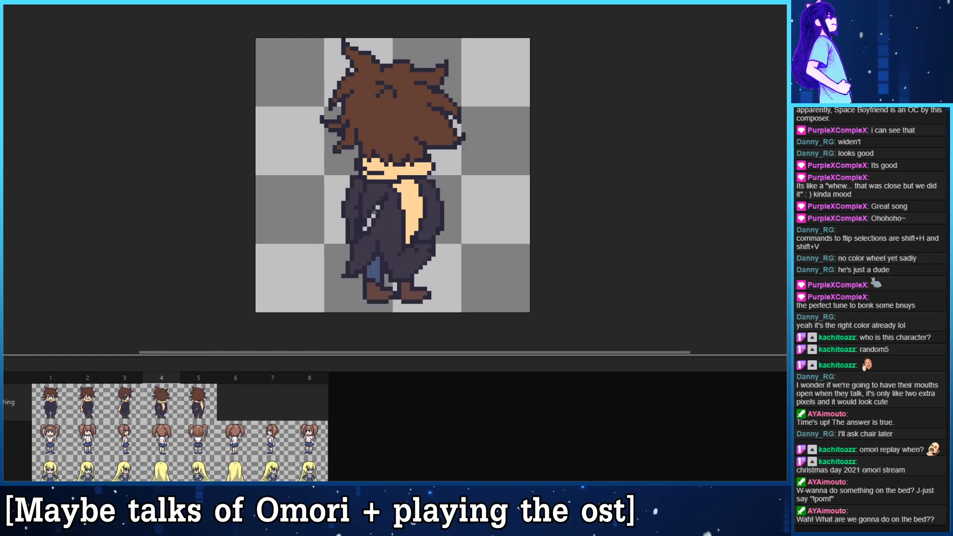
pyautogui.moveTo(373, 216)
pyautogui.mouseDown()
pyautogui.moveTo(377, 208)
pyautogui.moveTo(366, 228)
pyautogui.moveTo(374, 243)
pyautogui.mouseUp()
pyautogui.click(369, 224)
pyautogui.click(202, 401)
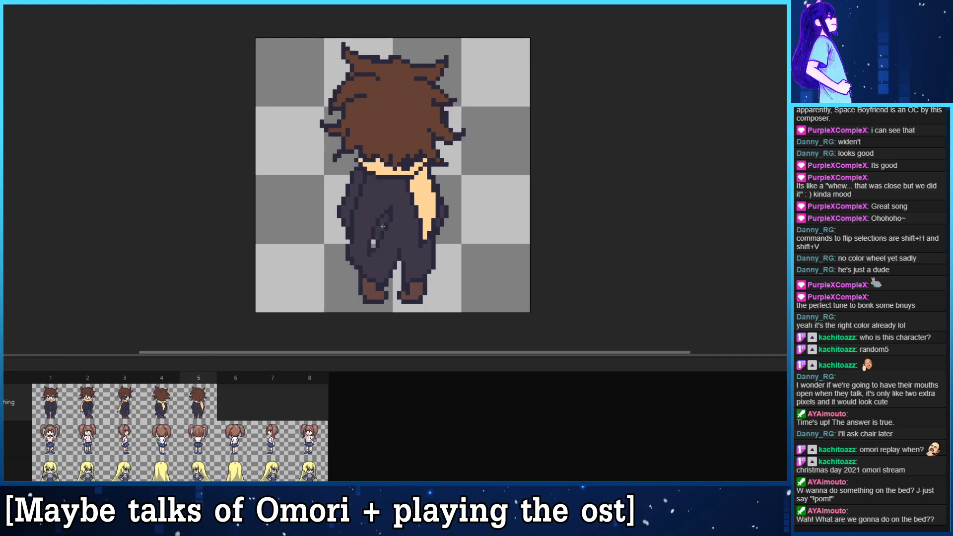
# - Flip repeatedly through frames 1 to 5 to review the finished colouring of the whole turnaround
pyautogui.click(51, 414)
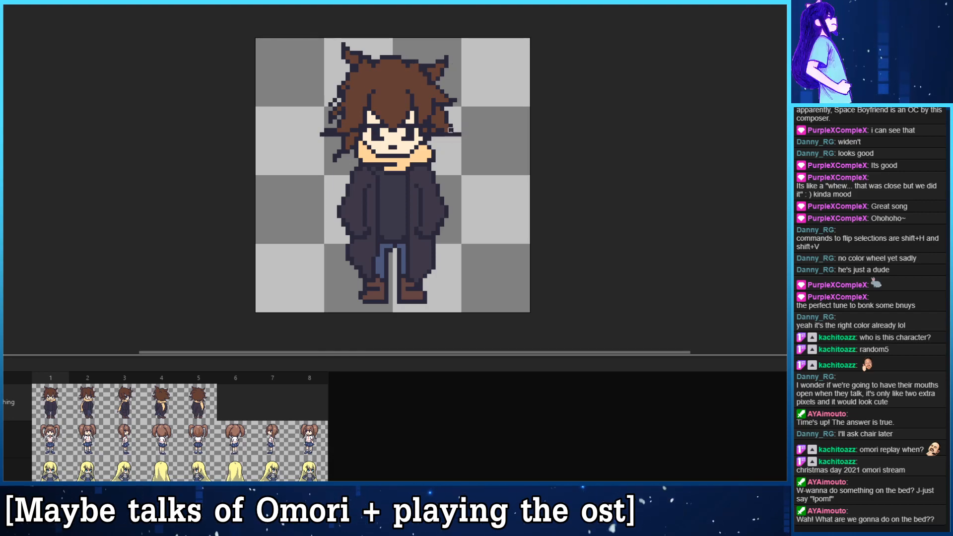
pyautogui.click(87, 405)
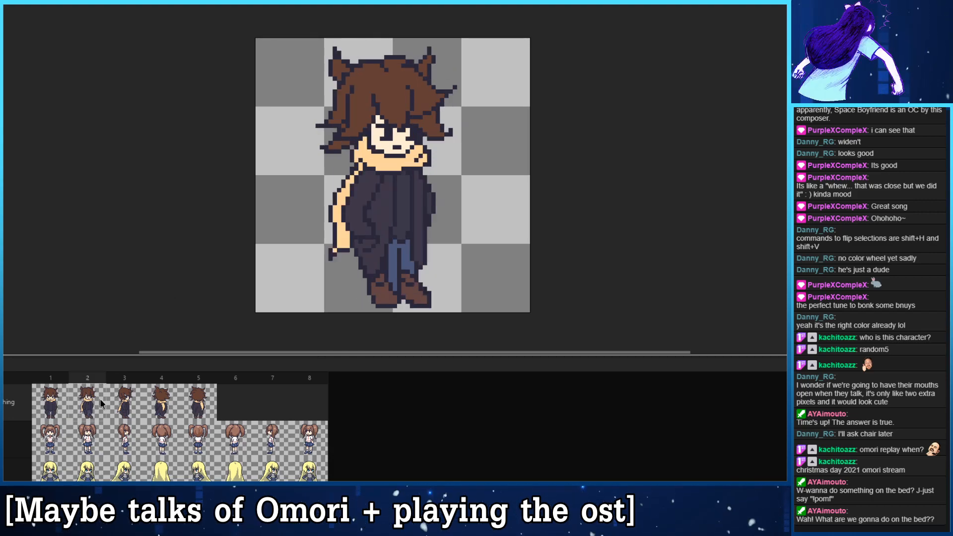
pyautogui.click(124, 399)
pyautogui.click(151, 395)
pyautogui.click(187, 403)
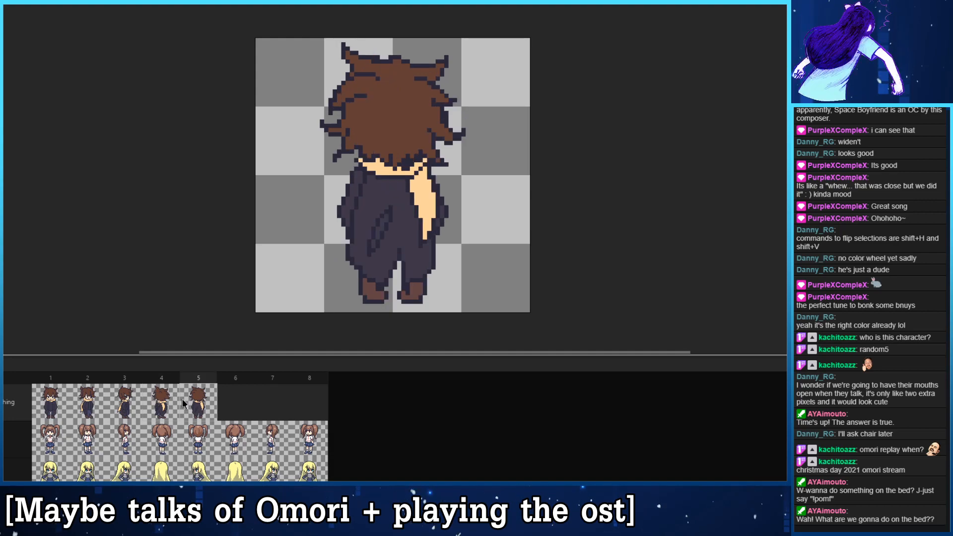
pyautogui.click(63, 403)
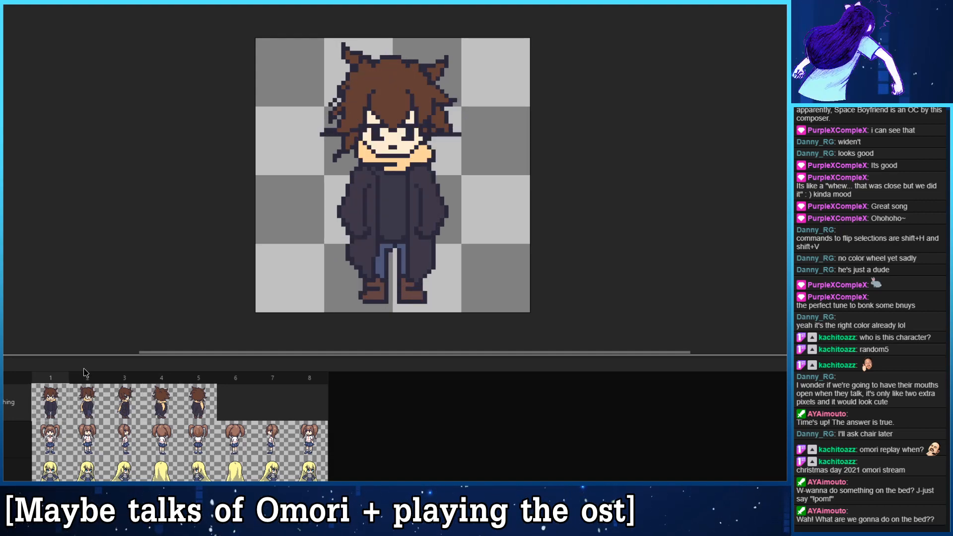
pyautogui.click(94, 413)
pyautogui.click(114, 404)
pyautogui.click(147, 403)
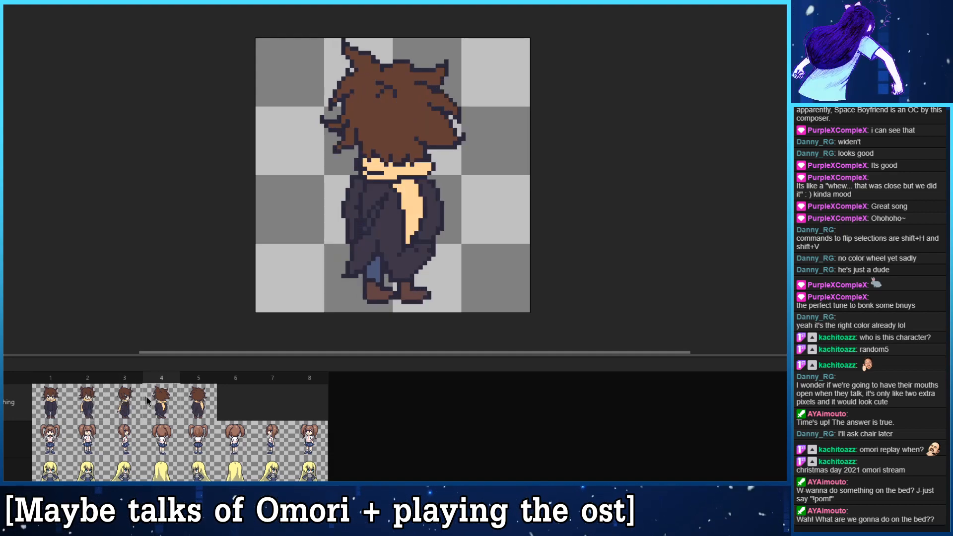
pyautogui.click(57, 415)
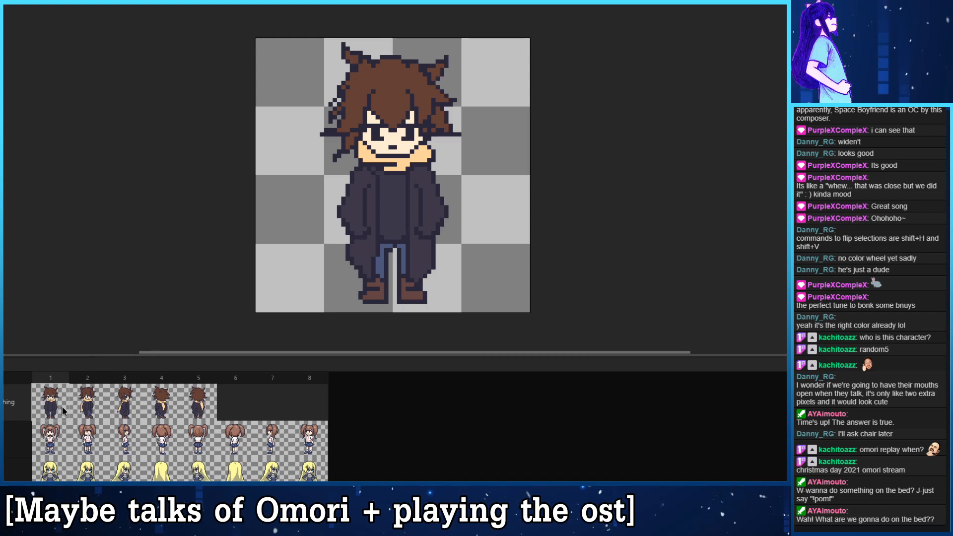
pyautogui.click(90, 407)
pyautogui.click(60, 402)
pyautogui.click(199, 403)
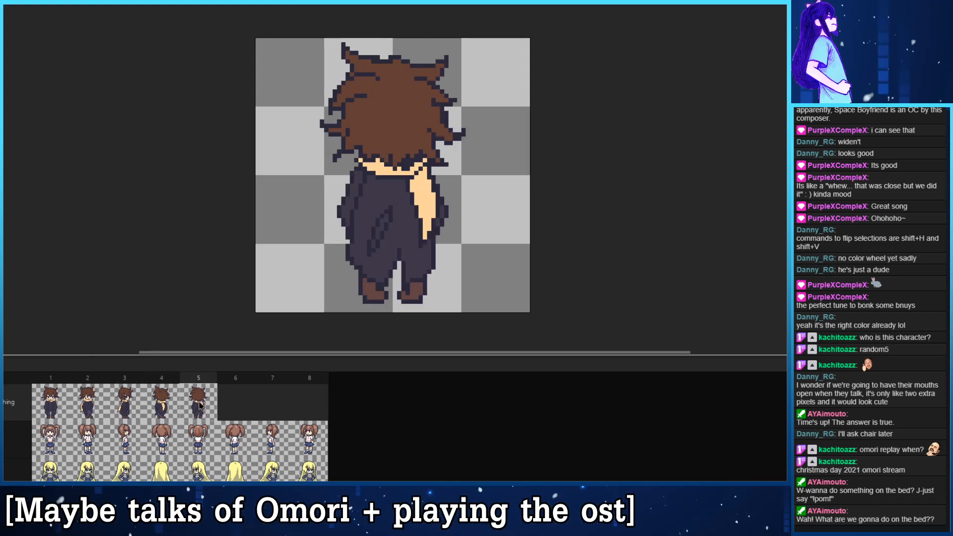
pyautogui.click(65, 393)
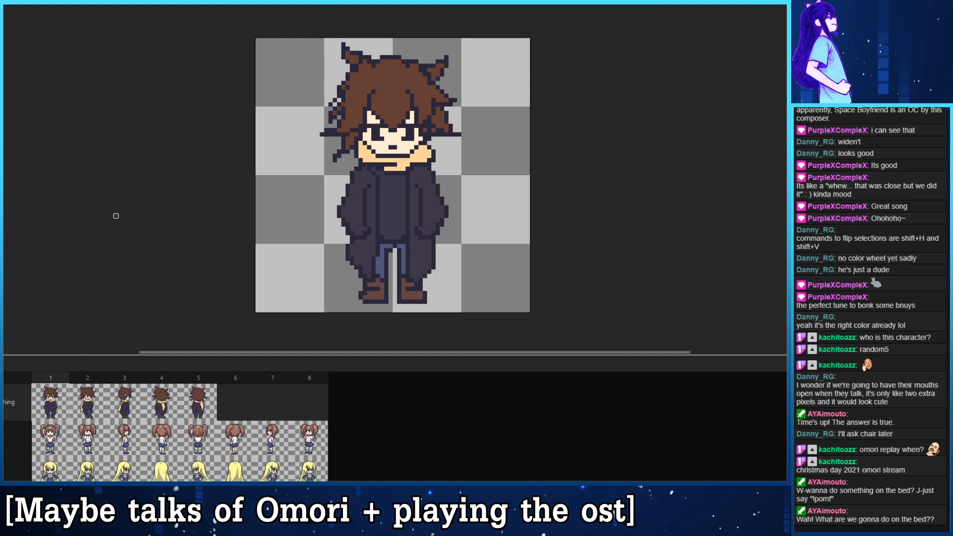
# - Alternate between frames 1 and 2 to compare the face, hair and clothing of the two views
pyautogui.click(91, 403)
pyautogui.click(60, 400)
pyautogui.click(86, 404)
pyautogui.click(62, 400)
pyautogui.click(100, 402)
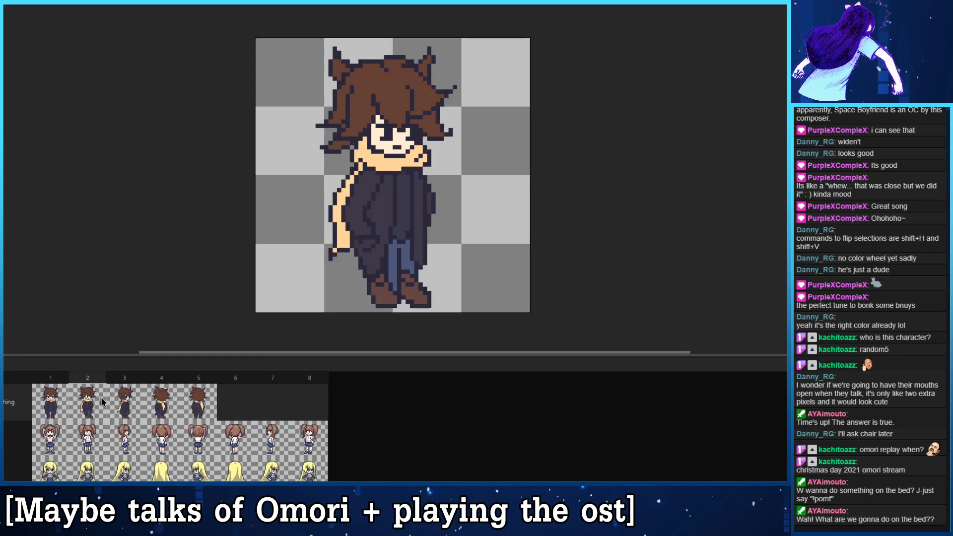
pyautogui.click(65, 394)
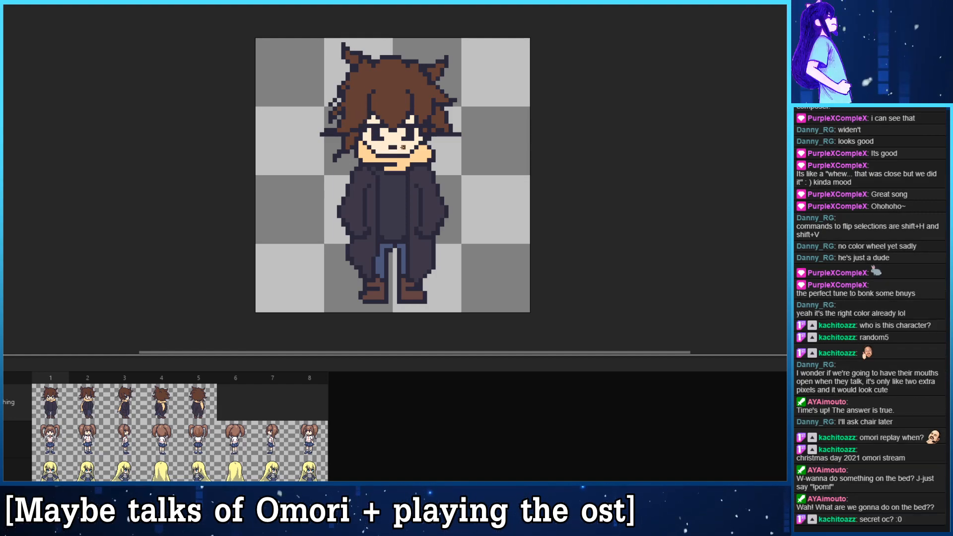
# - Go forward from frame 1 to frame 4 and back to compare the hair and scarf across the views
pyautogui.press('ctrl')
pyautogui.press('Right')
pyautogui.press('Right')
pyautogui.press('Right')
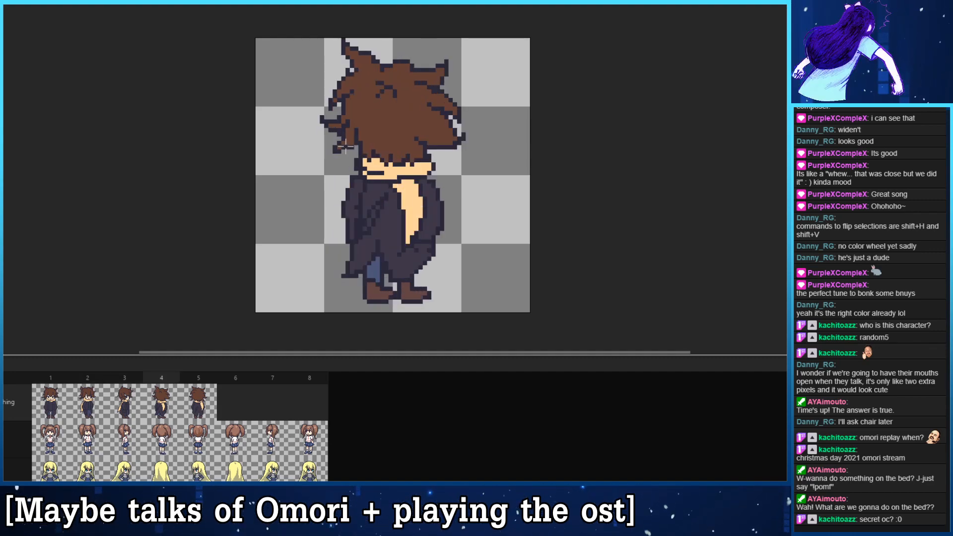
pyautogui.press('Left')
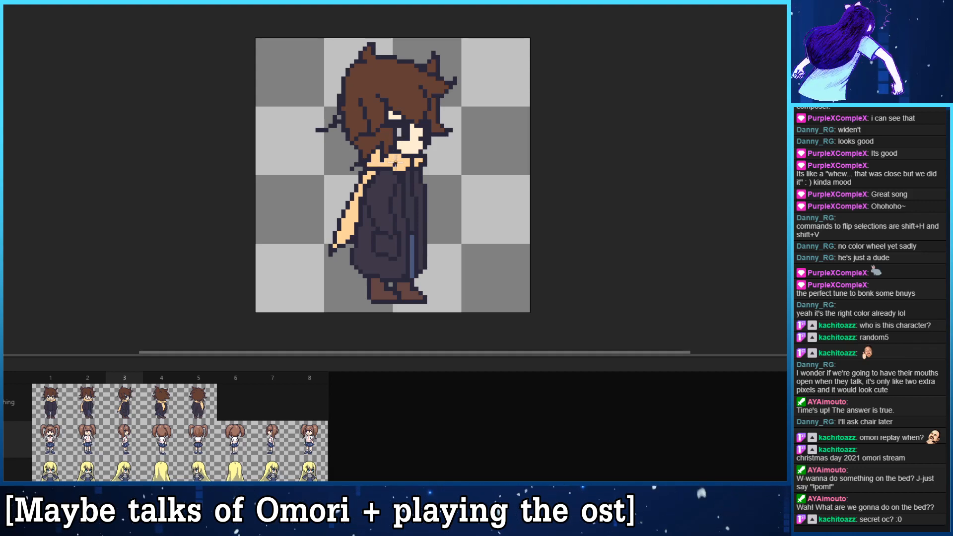
pyautogui.press('Right')
pyautogui.press('Left')
pyautogui.press('Left')
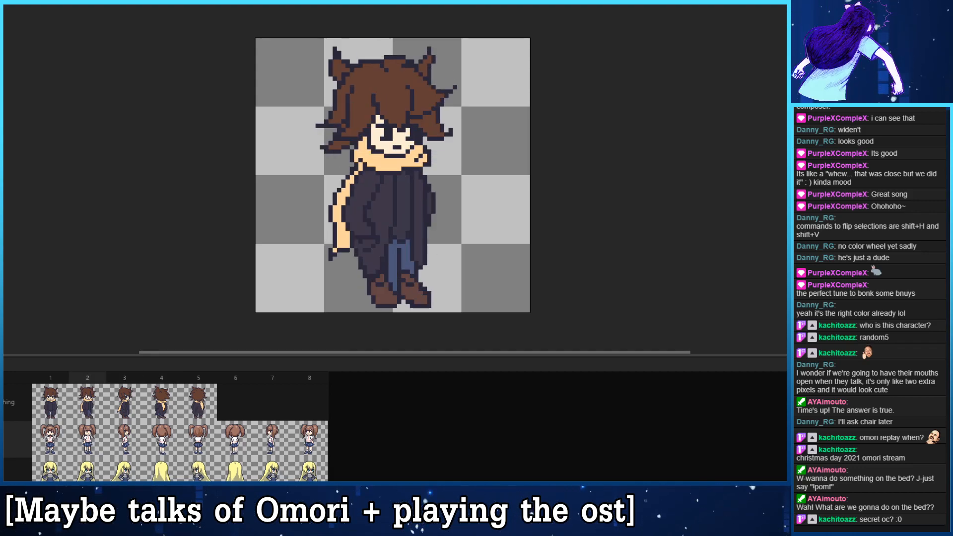
pyautogui.press('Left')
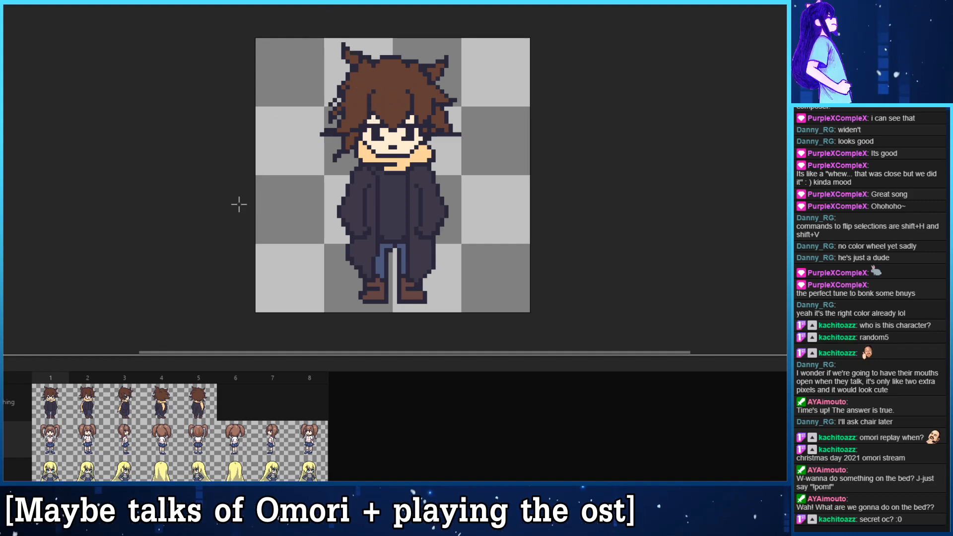
# - Examine the hair shading of the pigtailed girl across her front, side and back frames, ending back on the coat character's frame 1
pyautogui.click(58, 432)
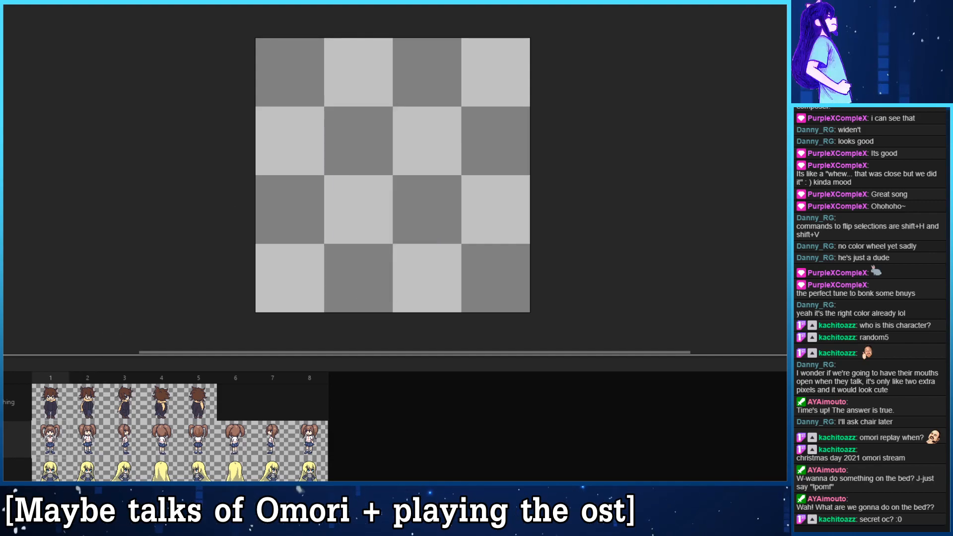
pyautogui.click(96, 437)
pyautogui.click(122, 440)
pyautogui.click(151, 440)
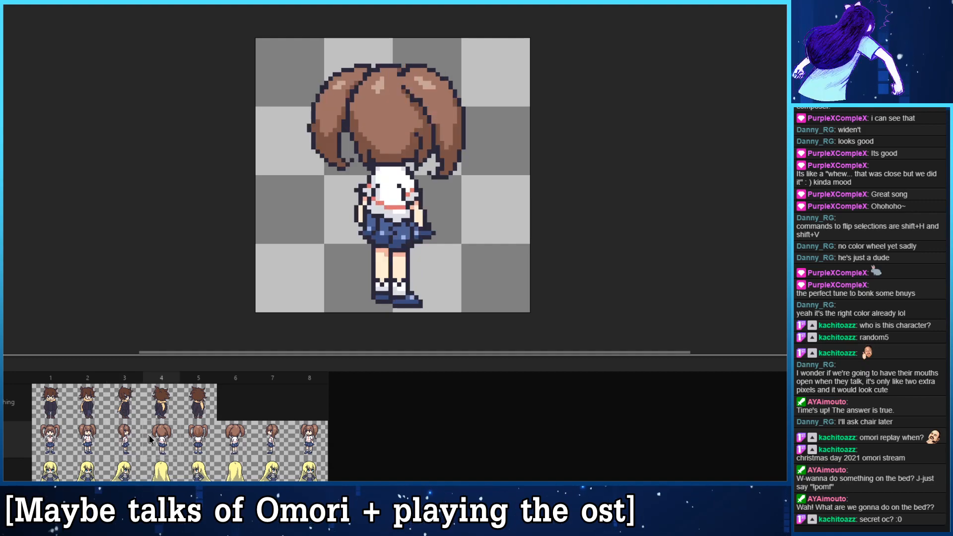
pyautogui.click(86, 427)
pyautogui.click(50, 410)
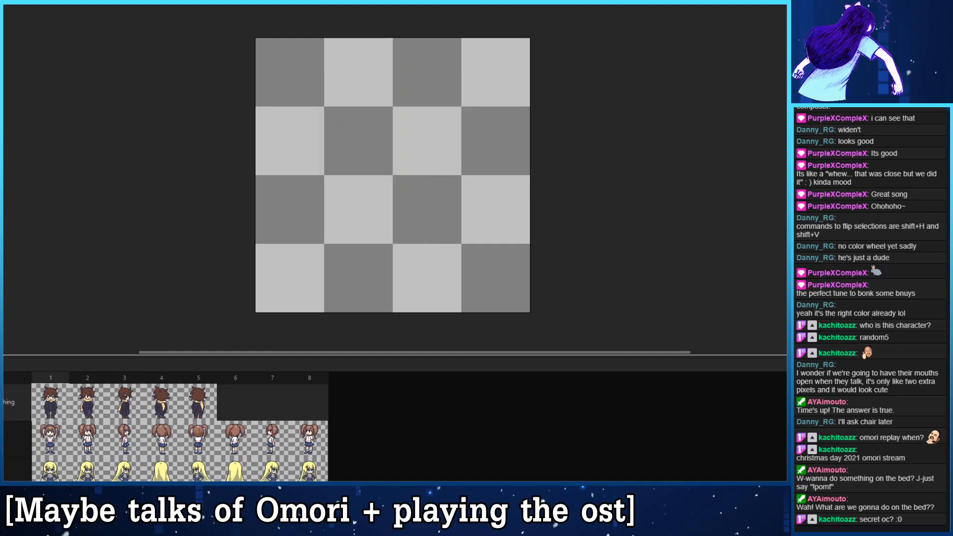
pyautogui.click(4, 403)
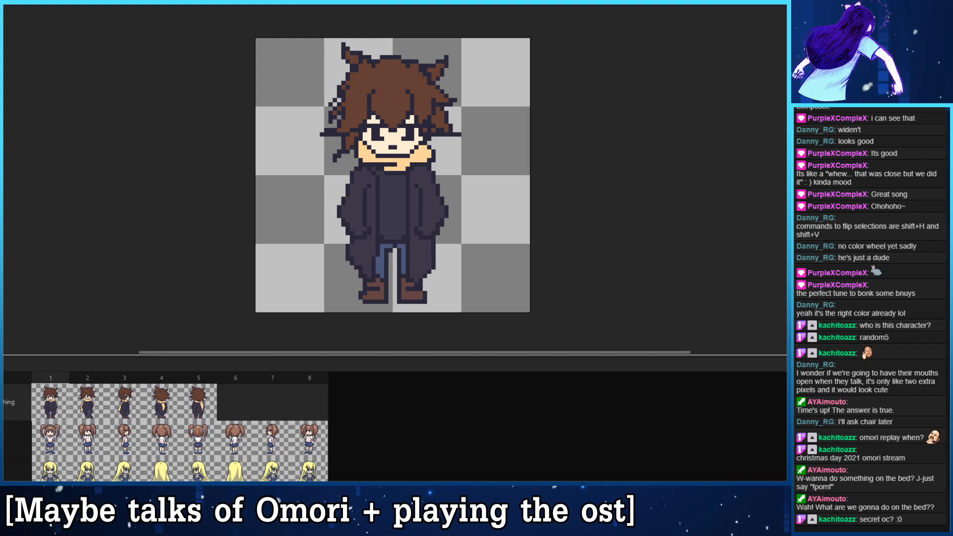
# - Paint three separate light brown highlight patches across the top of the hair in frame 1
pyautogui.moveTo(403, 74)
pyautogui.mouseDown()
pyautogui.moveTo(382, 87)
pyautogui.moveTo(383, 75)
pyautogui.moveTo(390, 83)
pyautogui.moveTo(369, 76)
pyautogui.moveTo(420, 78)
pyautogui.mouseUp()
pyautogui.hotkey('ctrl', 'z')
pyautogui.hotkey('ctrl', 'z')
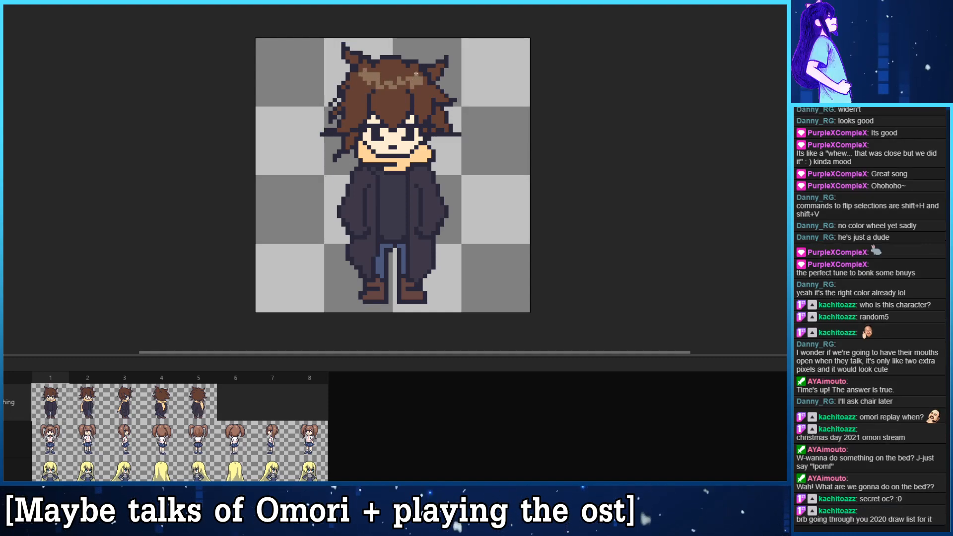
pyautogui.moveTo(356, 85); pyautogui.dragTo(365, 89)
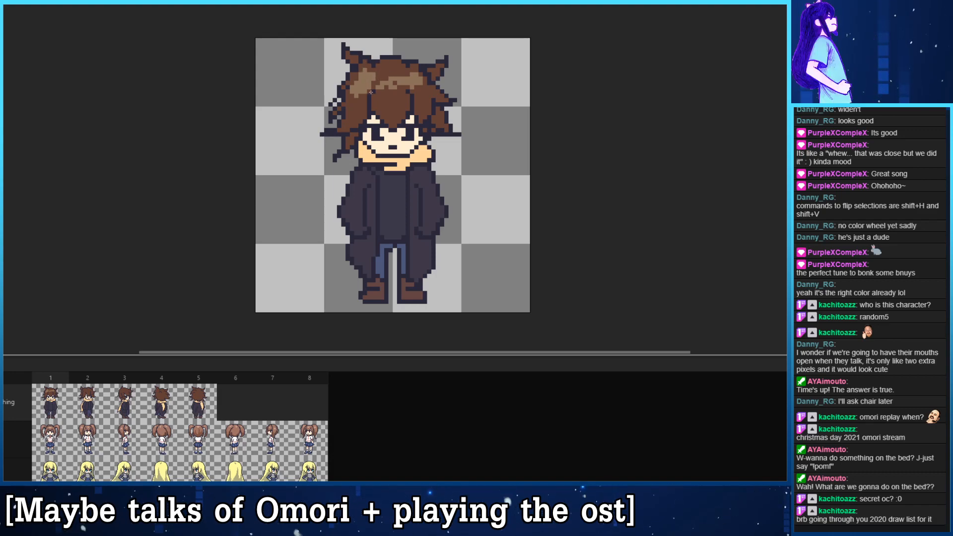
pyautogui.click(409, 77)
pyautogui.click(417, 81)
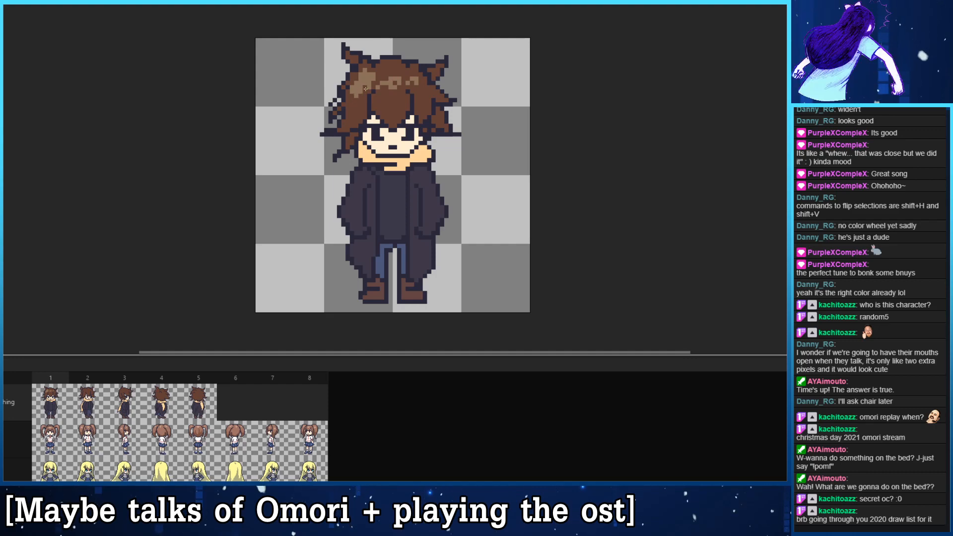
pyautogui.moveTo(373, 80); pyautogui.dragTo(354, 89)
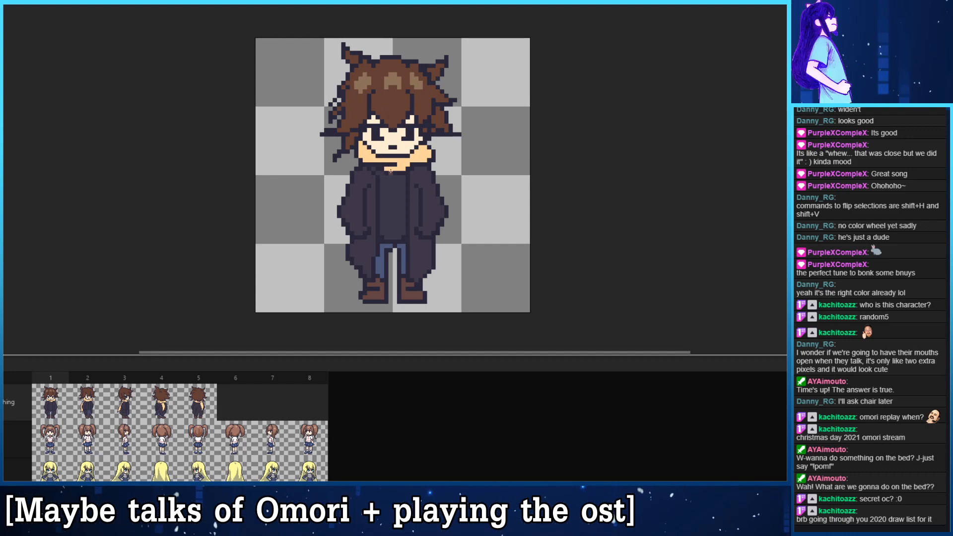
# - Paint a light brown highlight on the crown in frame 2, with smaller patches beside it, using frame 1 as reference
pyautogui.moveTo(374, 198); pyautogui.dragTo(375, 199)
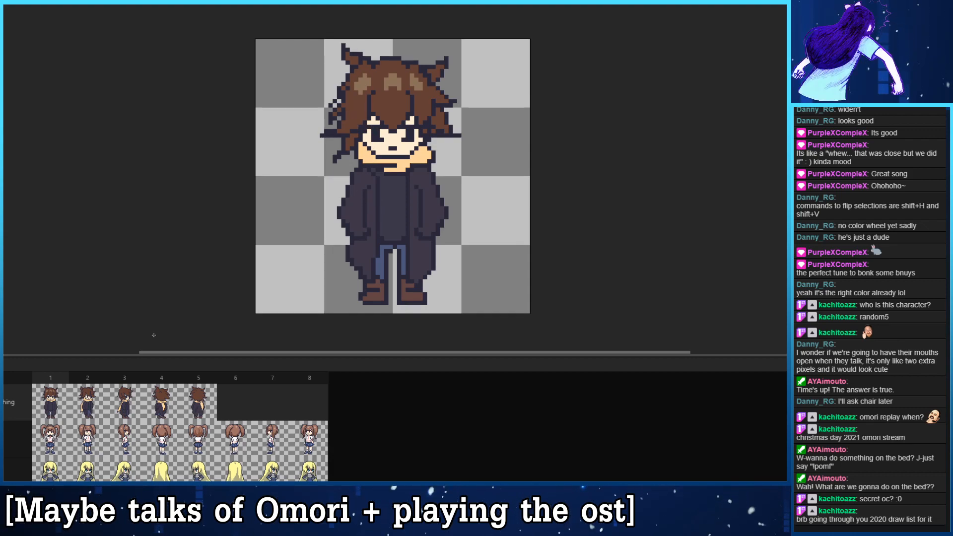
pyautogui.click(98, 397)
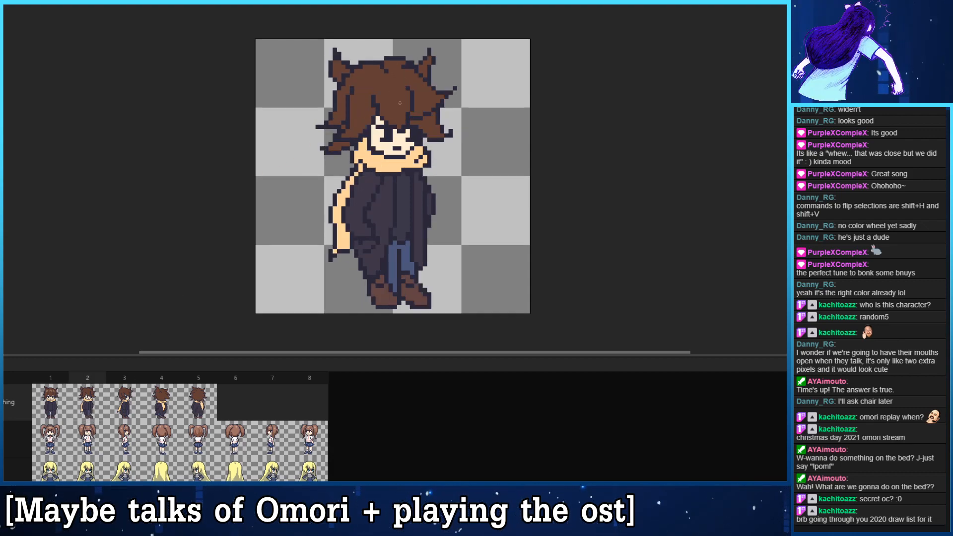
pyautogui.click(55, 416)
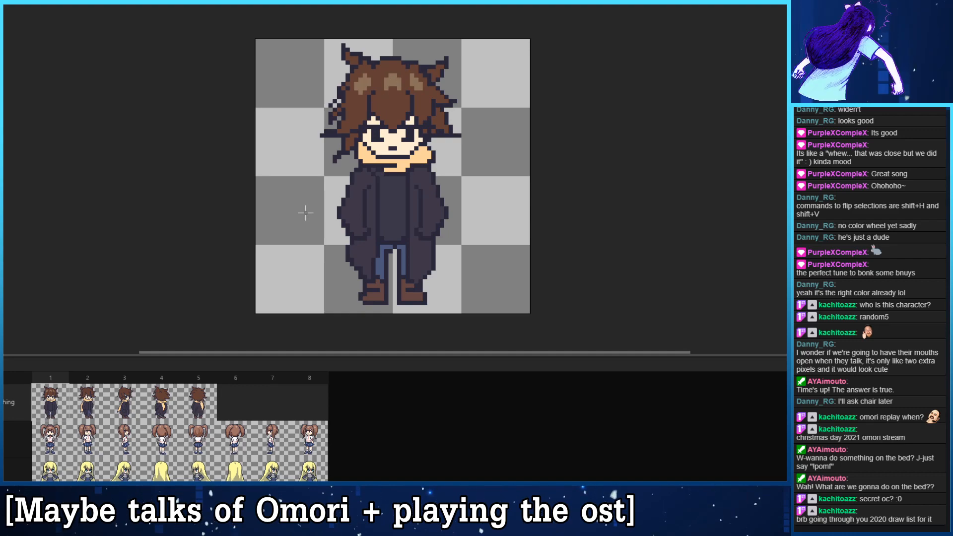
pyautogui.click(88, 402)
pyautogui.moveTo(391, 84)
pyautogui.mouseDown()
pyautogui.moveTo(399, 88)
pyautogui.moveTo(385, 96)
pyautogui.mouseUp()
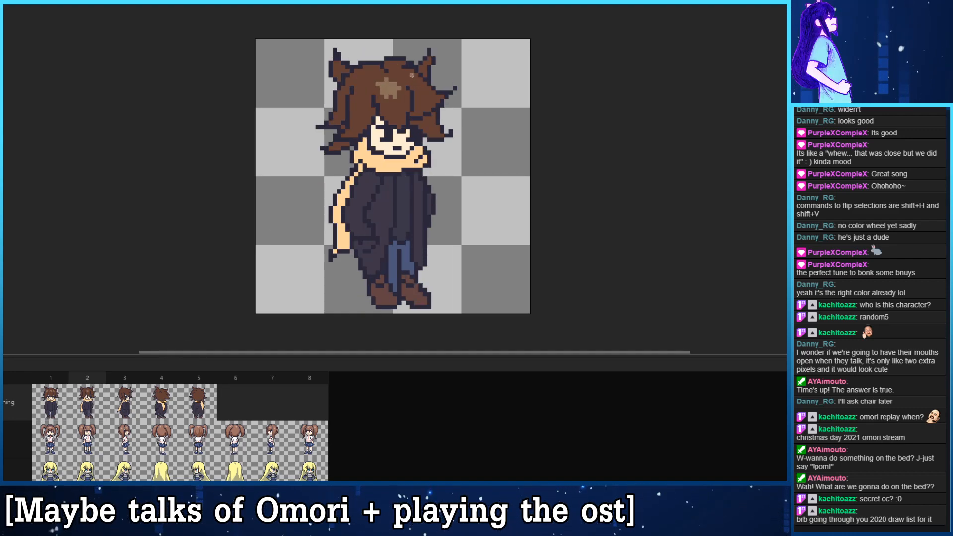
pyautogui.moveTo(362, 80); pyautogui.dragTo(361, 100)
pyautogui.hotkey('ctrl', 'z')
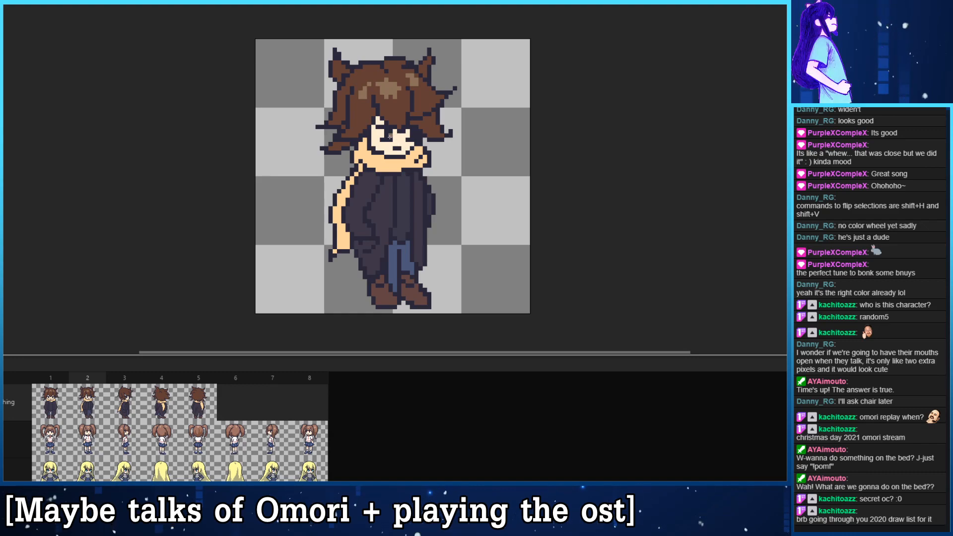
pyautogui.click(57, 412)
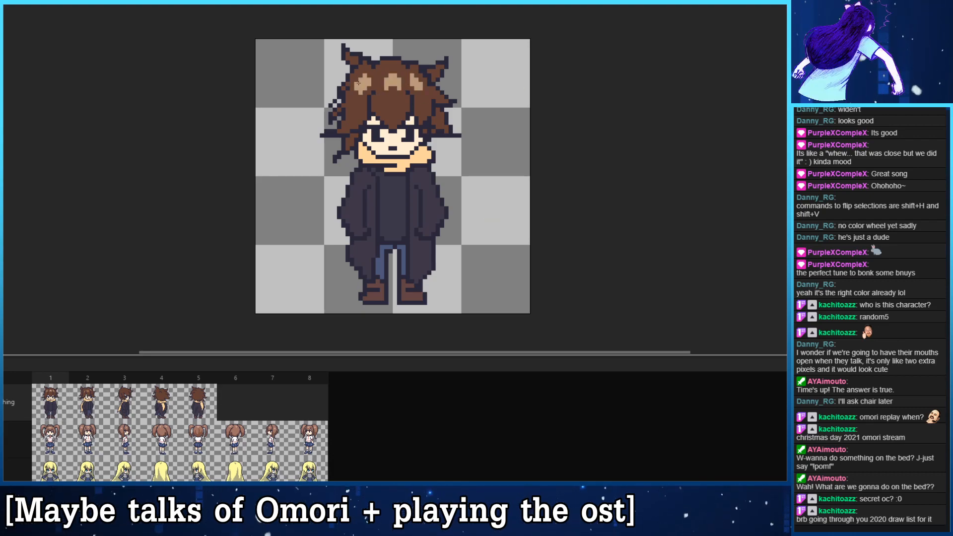
pyautogui.click(56, 445)
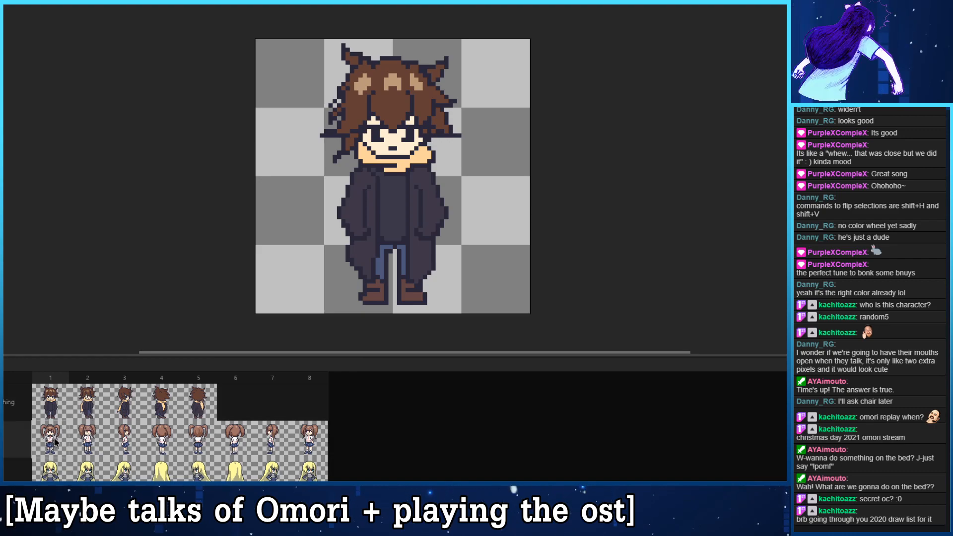
pyautogui.doubleClick(54, 433)
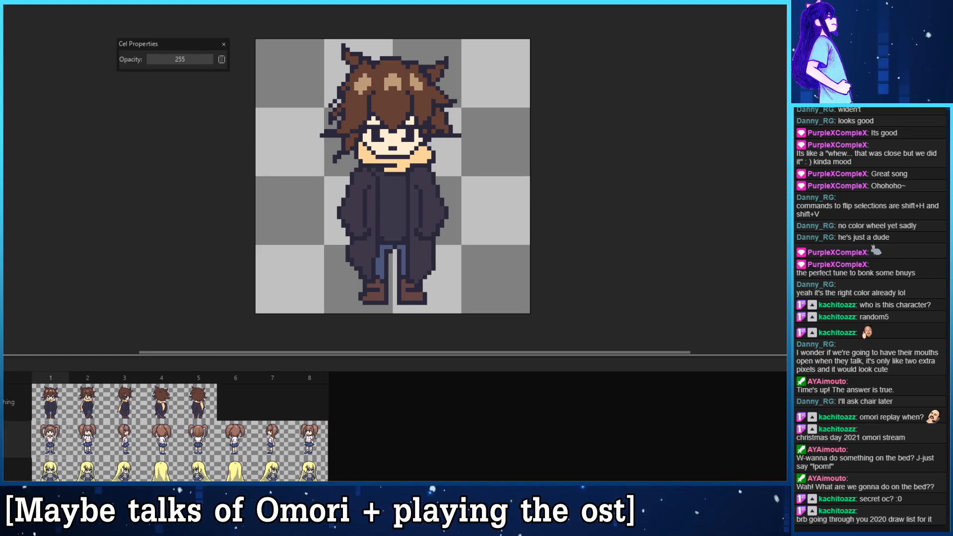
pyautogui.click(45, 410)
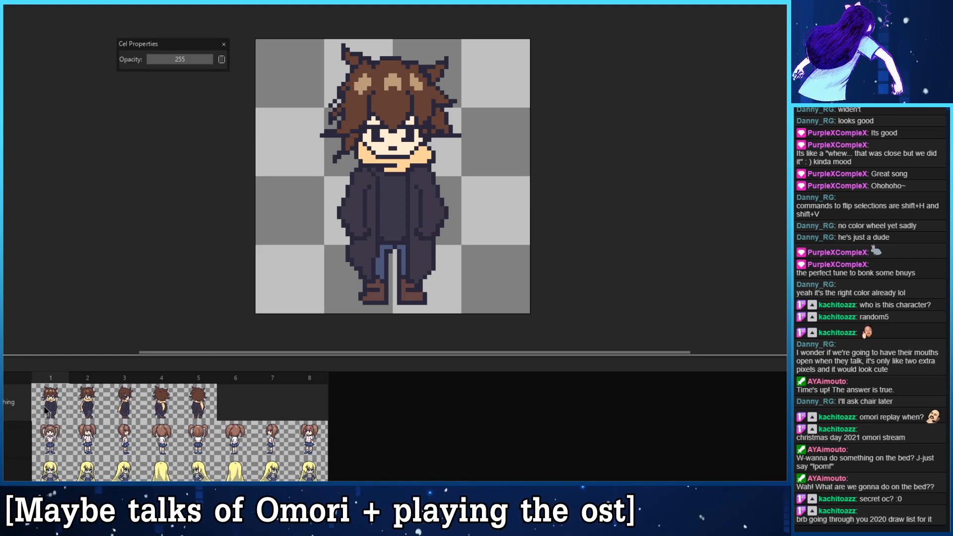
pyautogui.click(224, 45)
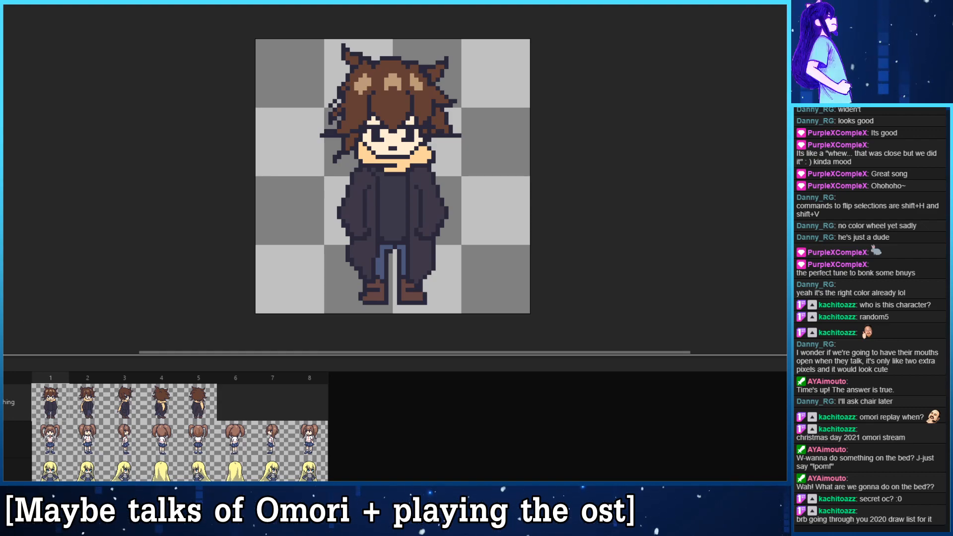
# - Try pinkish, greyish and darker brown fills on the three hair highlights in frame 1
pyautogui.click(358, 84)
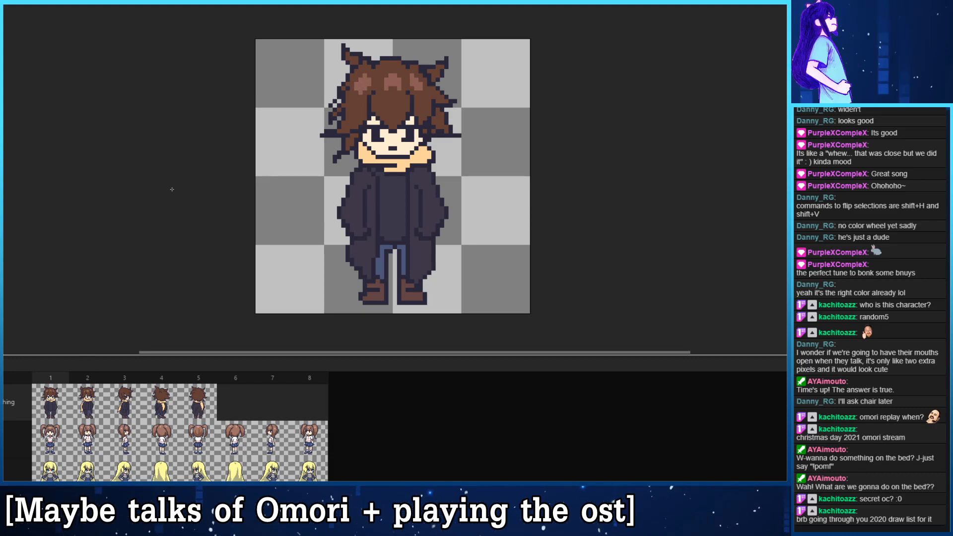
pyautogui.click(364, 83)
pyautogui.click(393, 81)
pyautogui.click(416, 85)
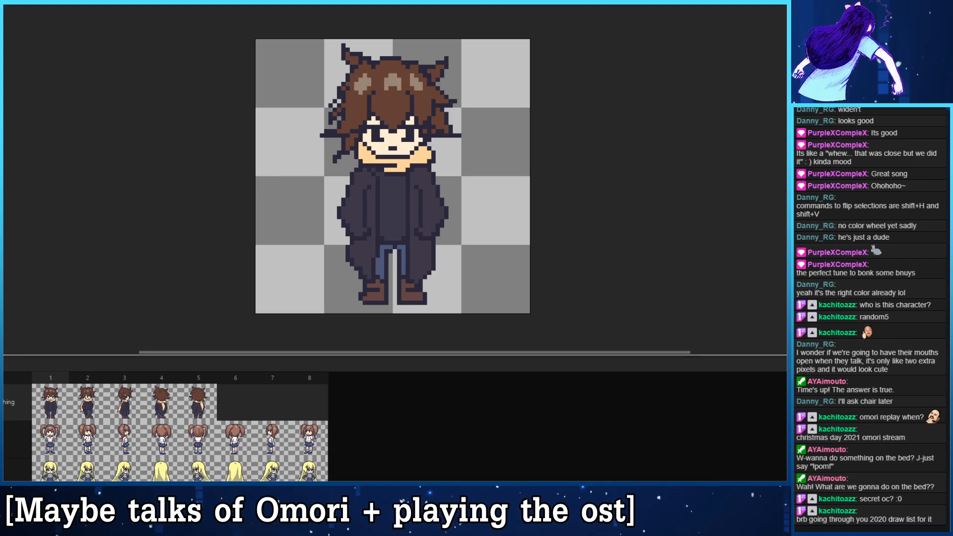
pyautogui.click(363, 80)
pyautogui.click(393, 81)
pyautogui.click(416, 83)
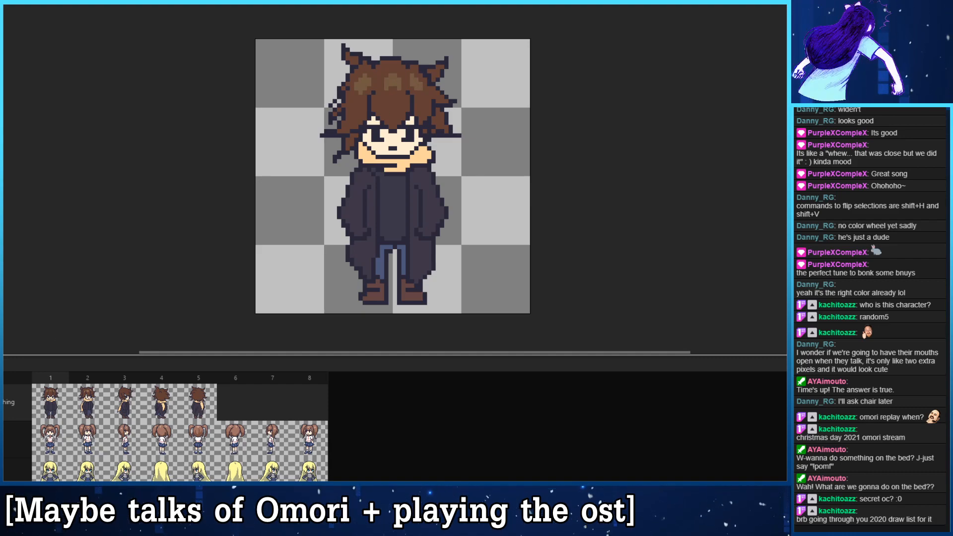
# - Fill the three hair highlights in frame 1 with a lighter muted brown and compare them with frame 2
pyautogui.click(364, 82)
pyautogui.click(392, 82)
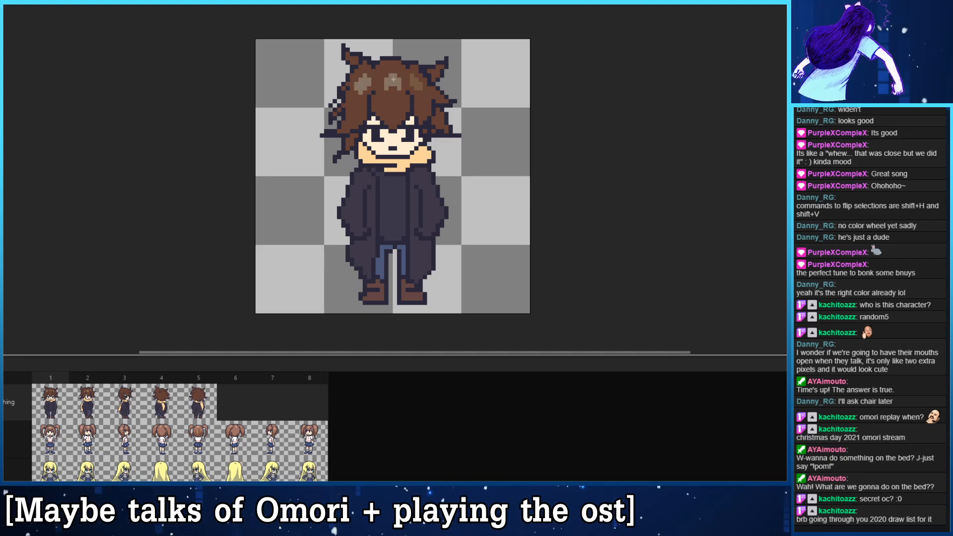
pyautogui.click(417, 85)
pyautogui.hotkey('ctrl', 'z')
pyautogui.hotkey('ctrl', 'z')
pyautogui.hotkey('ctrl', 'z')
pyautogui.hotkey('ctrl', 'z')
pyautogui.hotkey('ctrl', 'z')
pyautogui.hotkey('ctrl', 'z')
pyautogui.hotkey('ctrl', 'z')
pyautogui.hotkey('ctrl', 'z')
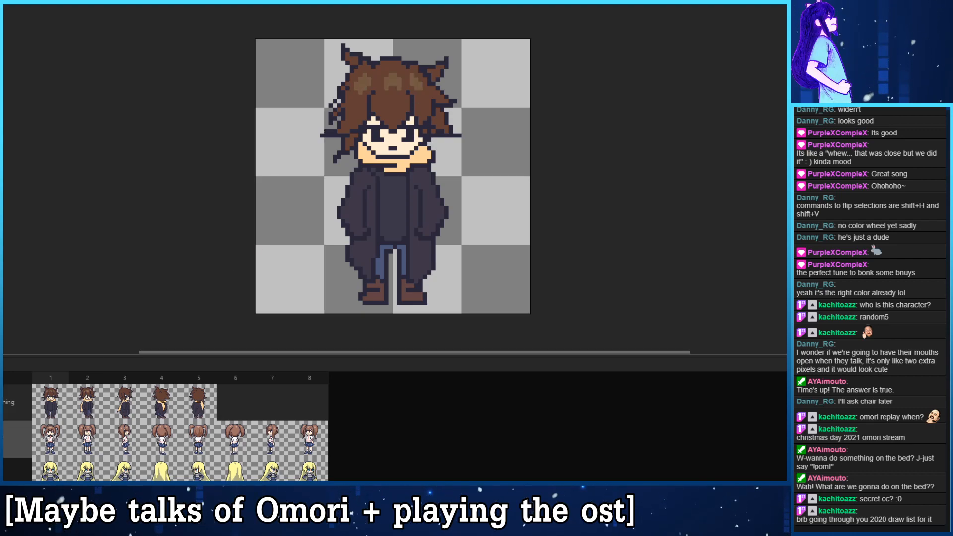
pyautogui.hotkey('ctrl', 'y')
pyautogui.hotkey('ctrl', 'y')
pyautogui.press('Right')
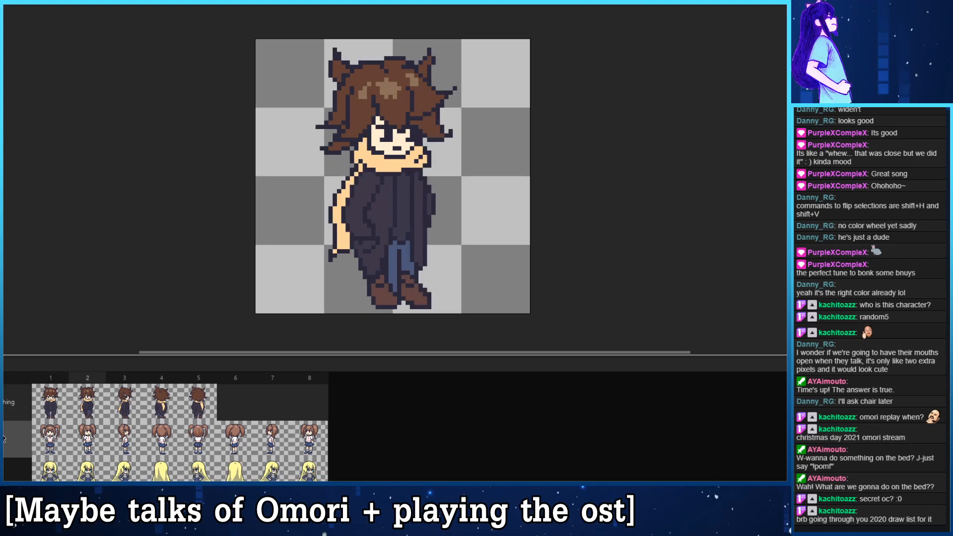
pyautogui.press('Left')
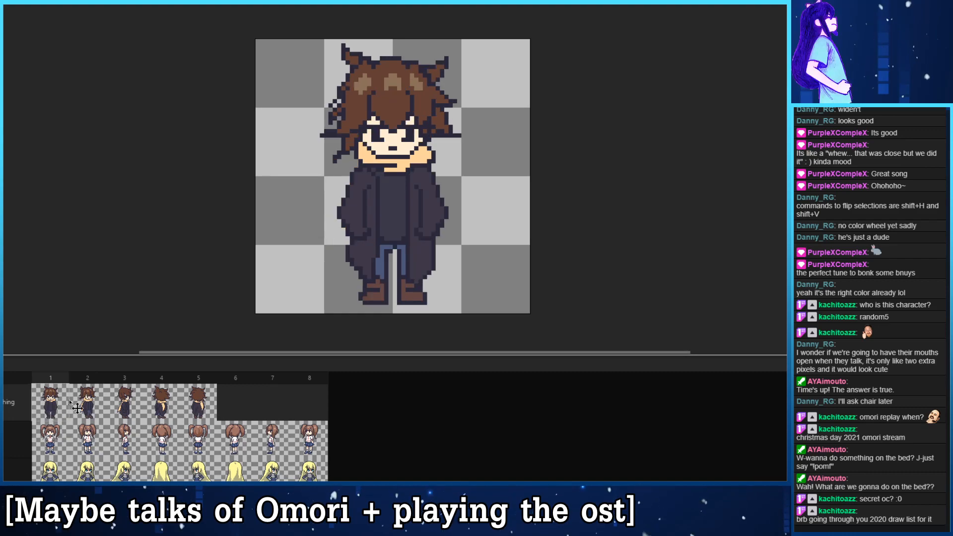
pyautogui.press('Right')
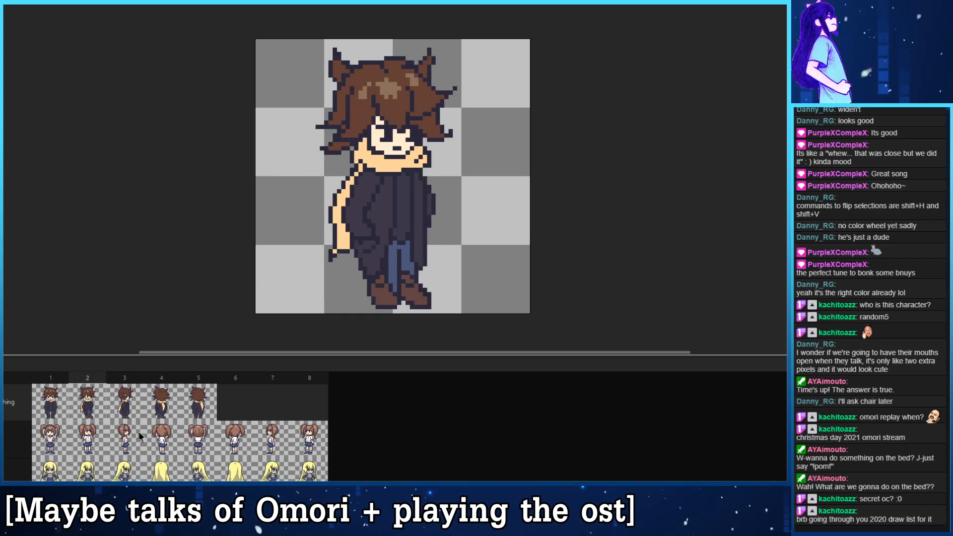
# - Paint and reshape a rounded light brown highlight on the top of the hair in frame 3
pyautogui.press('Right')
pyautogui.hotkey('ctrl', 'z')
pyautogui.moveTo(386, 76)
pyautogui.mouseDown()
pyautogui.moveTo(408, 87)
pyautogui.moveTo(408, 75)
pyautogui.moveTo(388, 83)
pyautogui.moveTo(395, 92)
pyautogui.moveTo(403, 85)
pyautogui.mouseUp()
pyautogui.hotkey('ctrl', 'z')
pyautogui.hotkey('ctrl', 'z')
pyautogui.hotkey('ctrl', 'z')
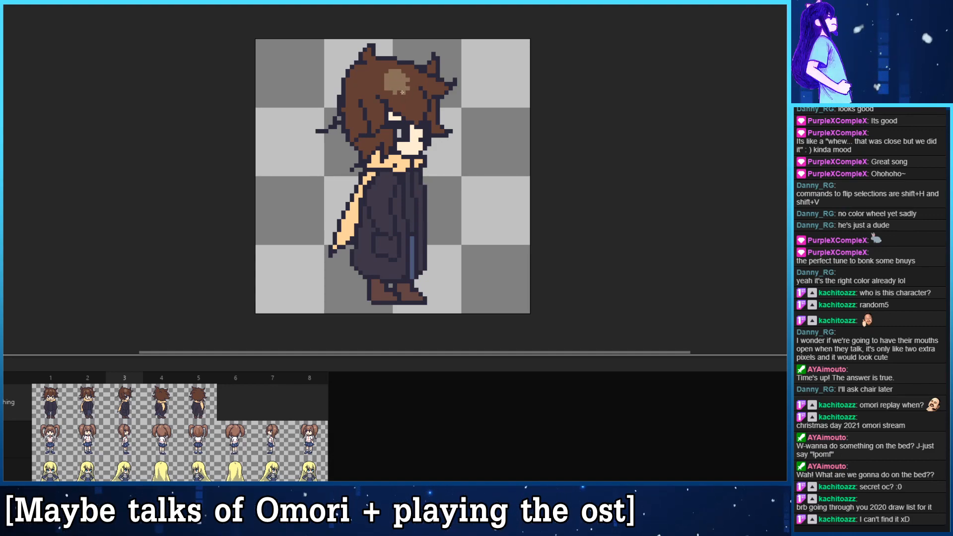
pyautogui.moveTo(403, 92); pyautogui.dragTo(382, 71)
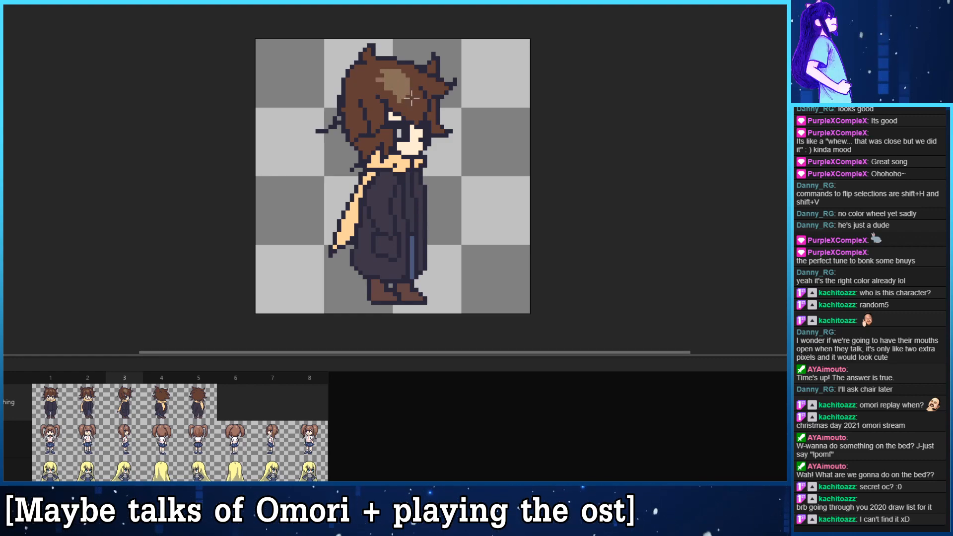
pyautogui.click(378, 80)
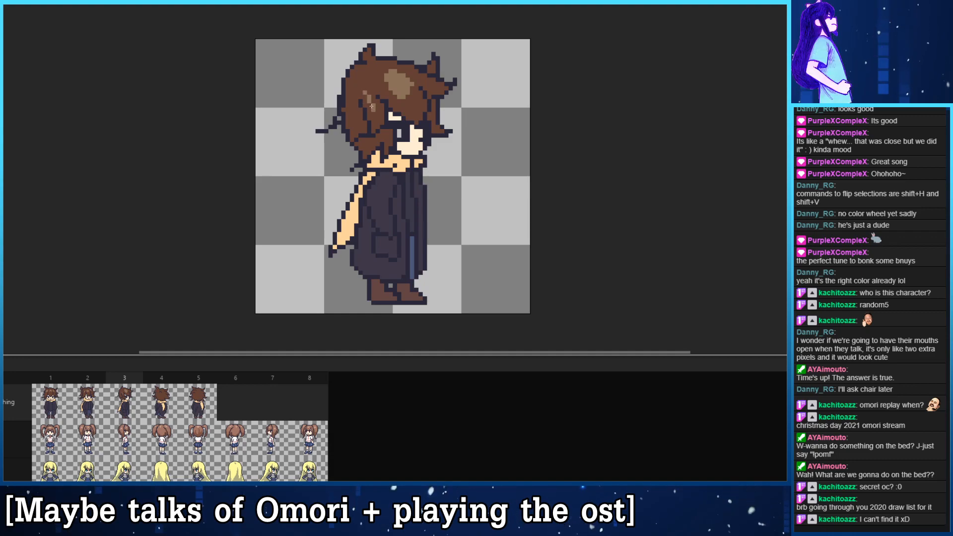
# - Add a second light brown highlight to the hair at the back of the head in frame 3
pyautogui.moveTo(369, 93)
pyautogui.mouseDown()
pyautogui.moveTo(373, 103)
pyautogui.moveTo(348, 110)
pyautogui.moveTo(356, 114)
pyautogui.mouseUp()
pyautogui.hotkey('ctrl', 'z')
pyautogui.click(352, 118)
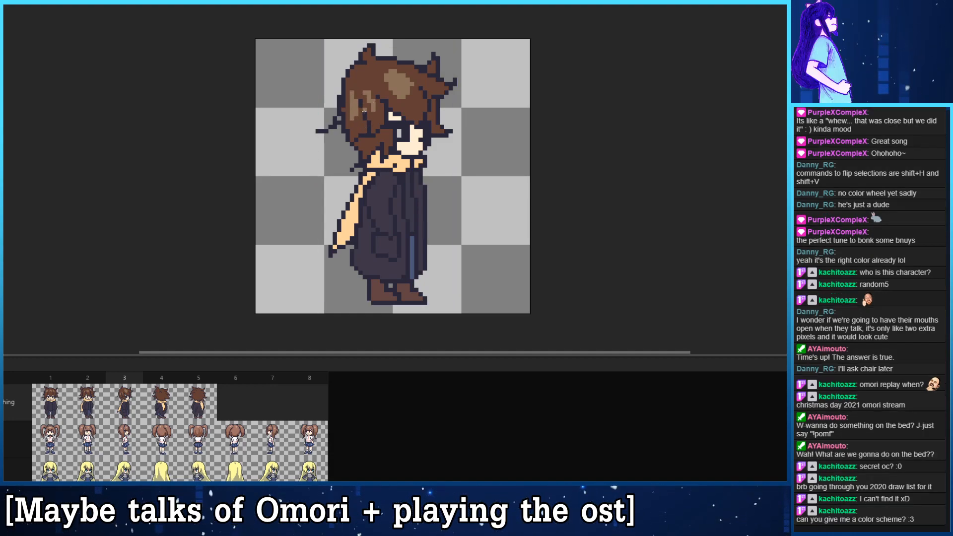
pyautogui.hotkey('ctrl', 'z')
pyautogui.moveTo(348, 110); pyautogui.dragTo(348, 114)
pyautogui.moveTo(355, 115); pyautogui.dragTo(356, 109)
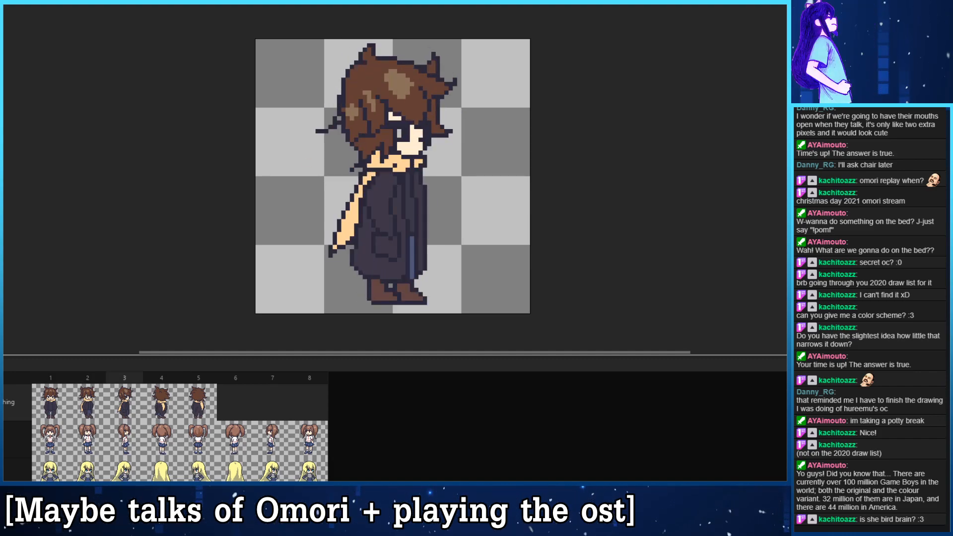
# - Paint a light brown highlight ring around the back of the head in frame 4 and break it into separate patches
pyautogui.click(61, 394)
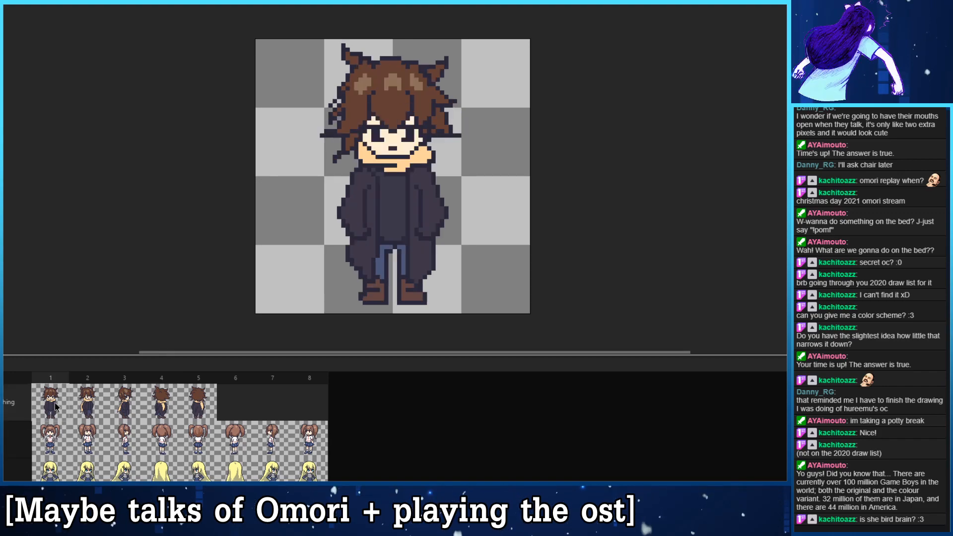
pyautogui.click(125, 408)
pyautogui.click(151, 400)
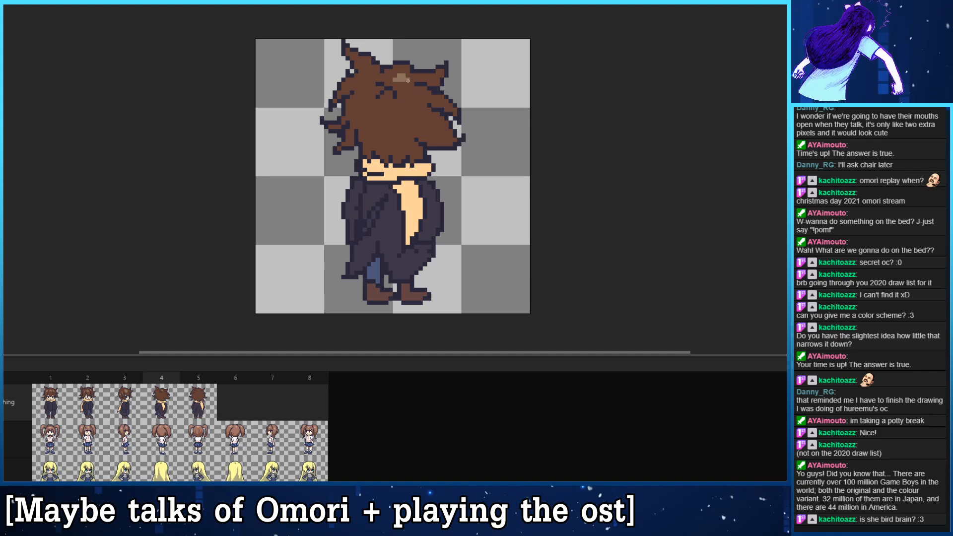
pyautogui.moveTo(408, 80)
pyautogui.mouseDown()
pyautogui.moveTo(387, 74)
pyautogui.moveTo(356, 96)
pyautogui.moveTo(373, 126)
pyautogui.moveTo(408, 122)
pyautogui.moveTo(415, 109)
pyautogui.moveTo(382, 124)
pyautogui.moveTo(361, 116)
pyautogui.moveTo(358, 104)
pyautogui.moveTo(381, 128)
pyautogui.moveTo(412, 114)
pyautogui.mouseUp()
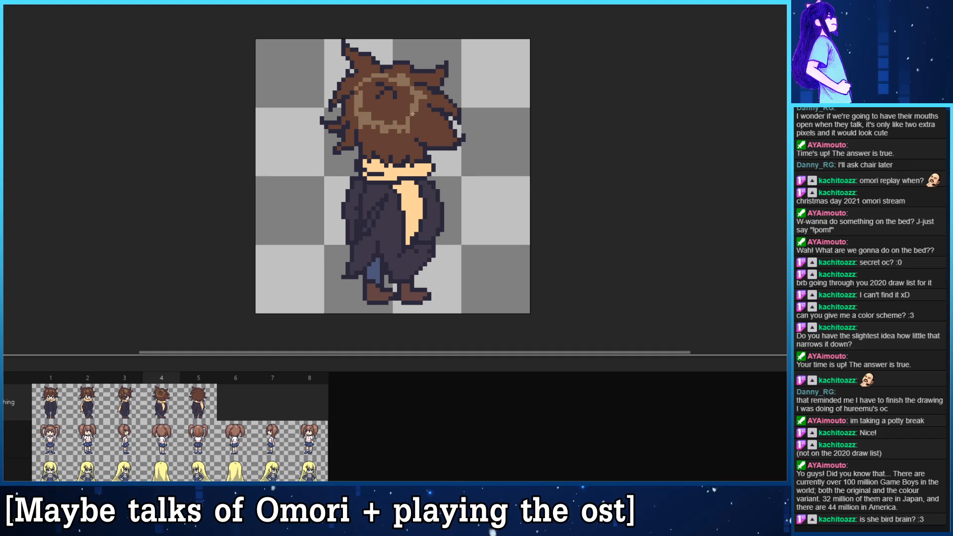
pyautogui.moveTo(371, 81)
pyautogui.mouseDown()
pyautogui.moveTo(356, 101)
pyautogui.moveTo(375, 128)
pyautogui.mouseUp()
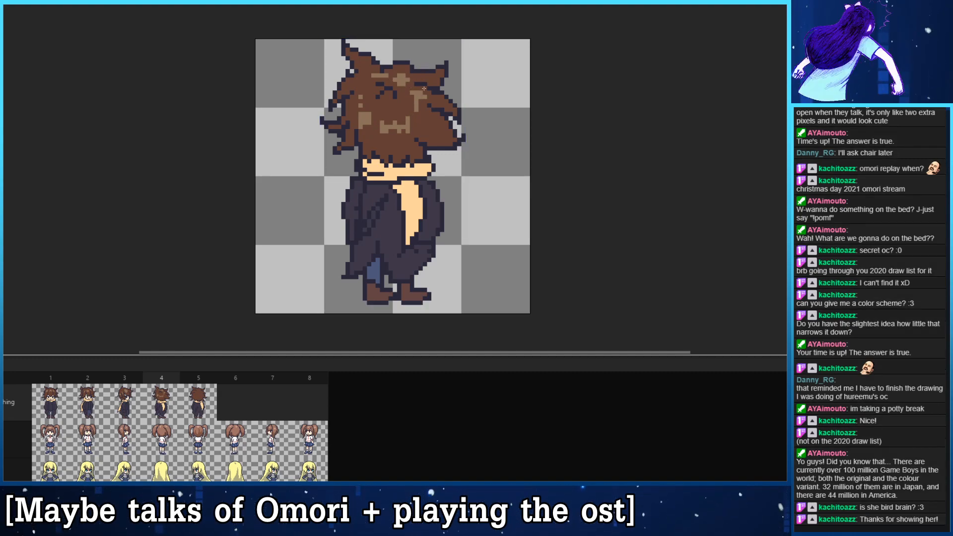
# - Reshape the rounded highlight on the top of the hair in frame 3 into slanted strands using the brown hair colour
pyautogui.press('Left')
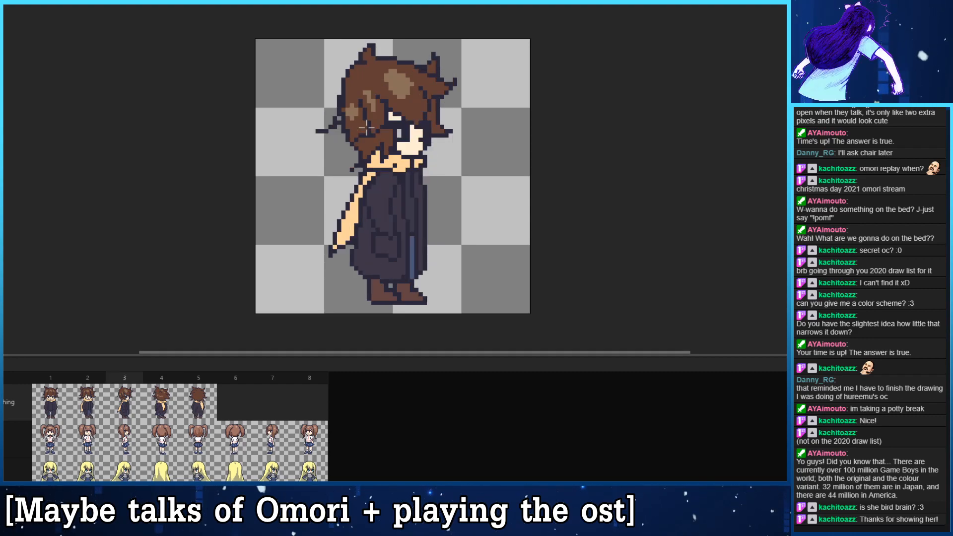
pyautogui.click(386, 68)
pyautogui.moveTo(403, 82); pyautogui.dragTo(396, 67)
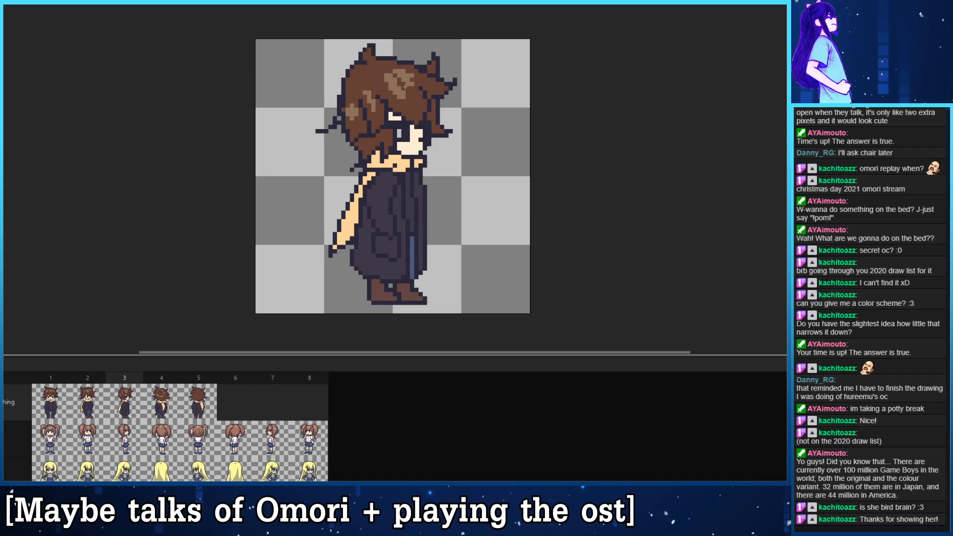
pyautogui.moveTo(386, 75)
pyautogui.mouseDown()
pyautogui.moveTo(408, 93)
pyautogui.moveTo(399, 99)
pyautogui.mouseUp()
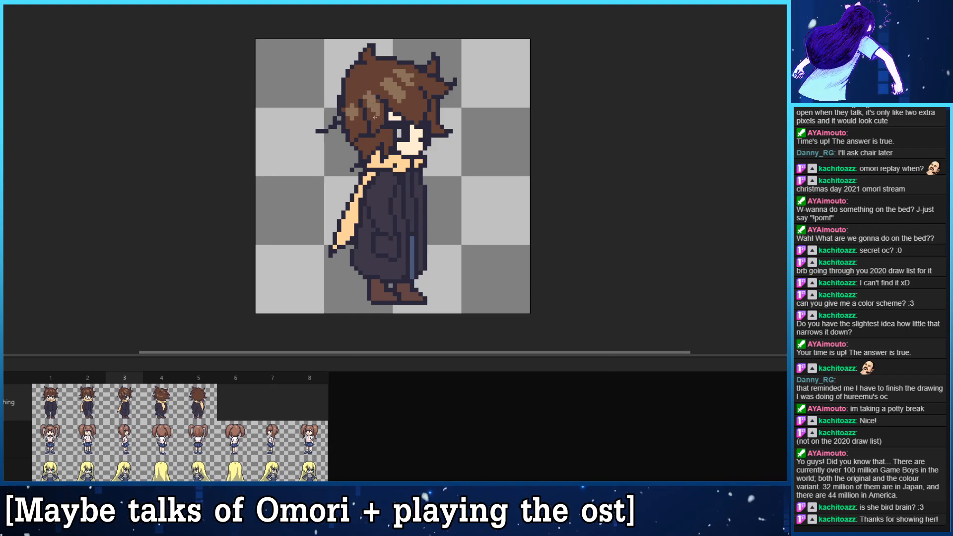
# - Compare the hair highlights across frames 3, 4 and 5
pyautogui.press('Right')
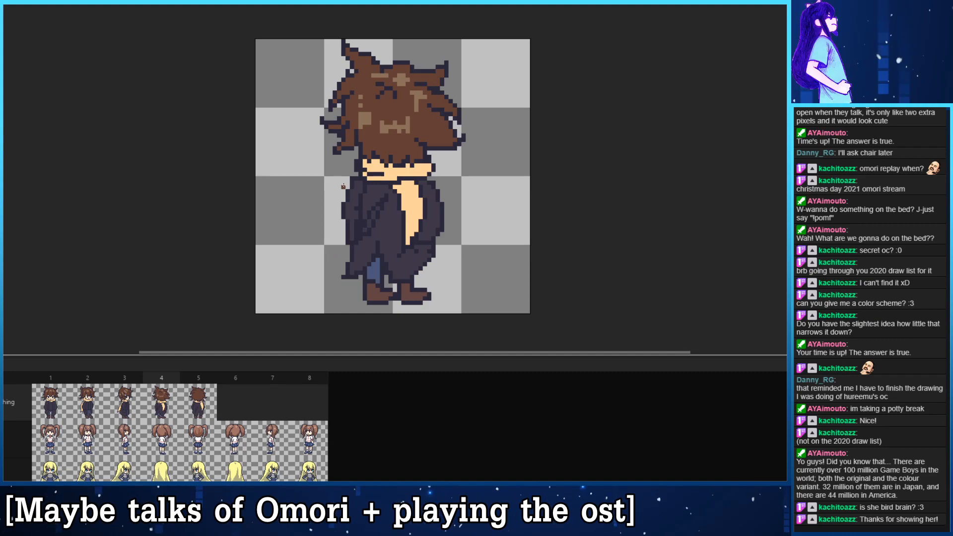
pyautogui.press('Right')
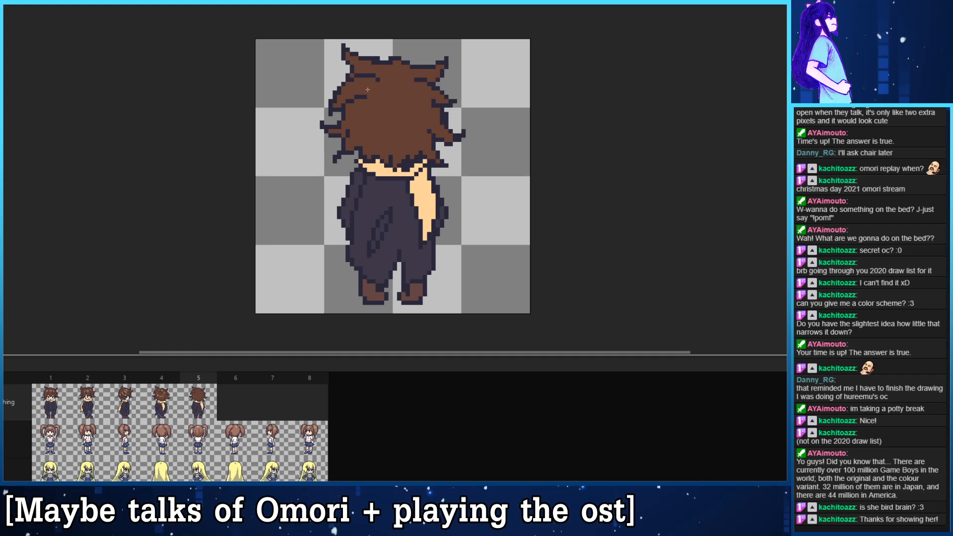
pyautogui.press('Left')
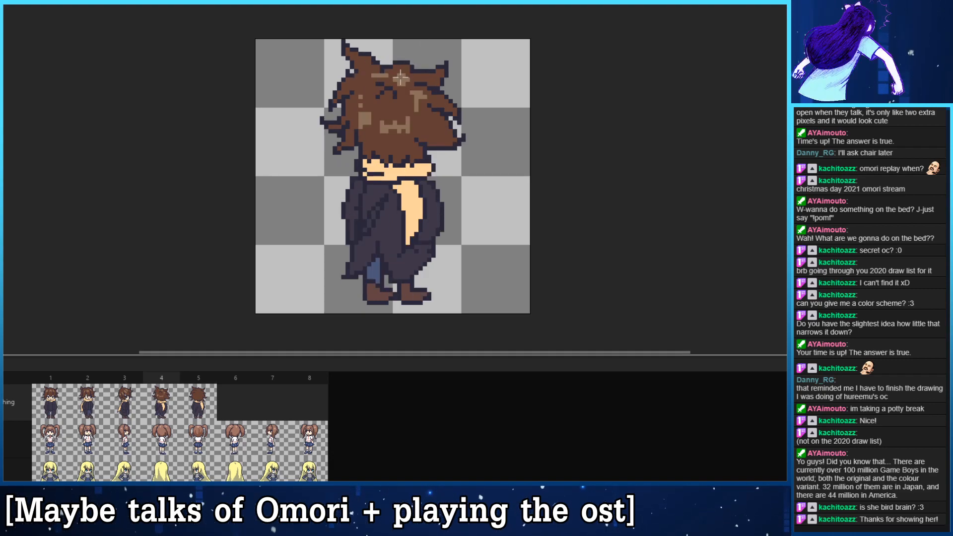
pyautogui.press('Right')
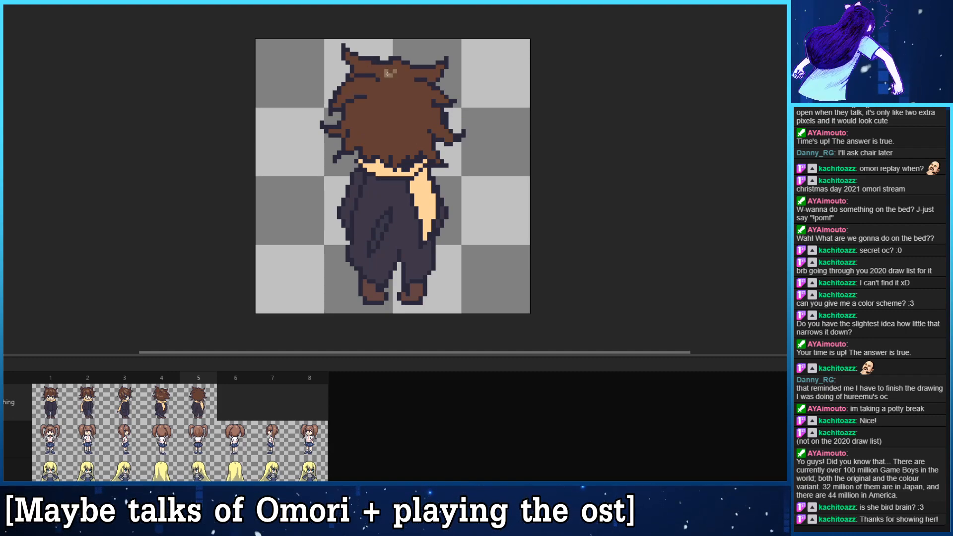
pyautogui.press('Left')
pyautogui.press('Left')
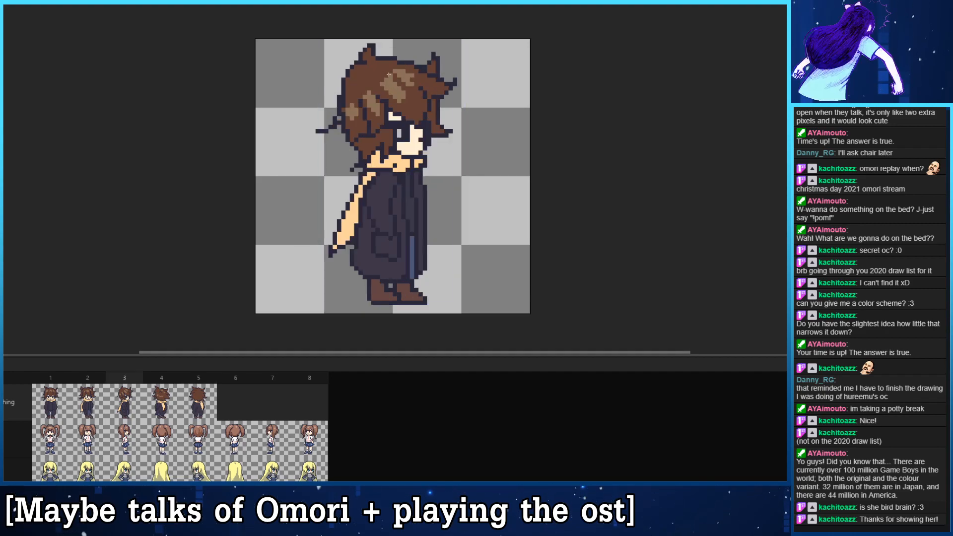
pyautogui.press('ctrl')
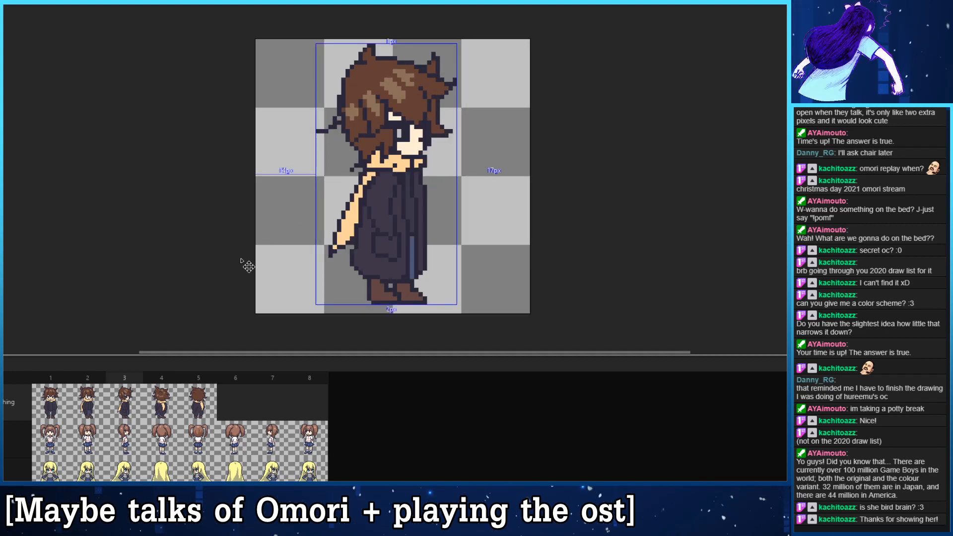
# - Paint light brown highlight strokes at the crown and along one side of the hair in frame 5, undoing the stray strokes
pyautogui.click(167, 407)
pyautogui.click(197, 395)
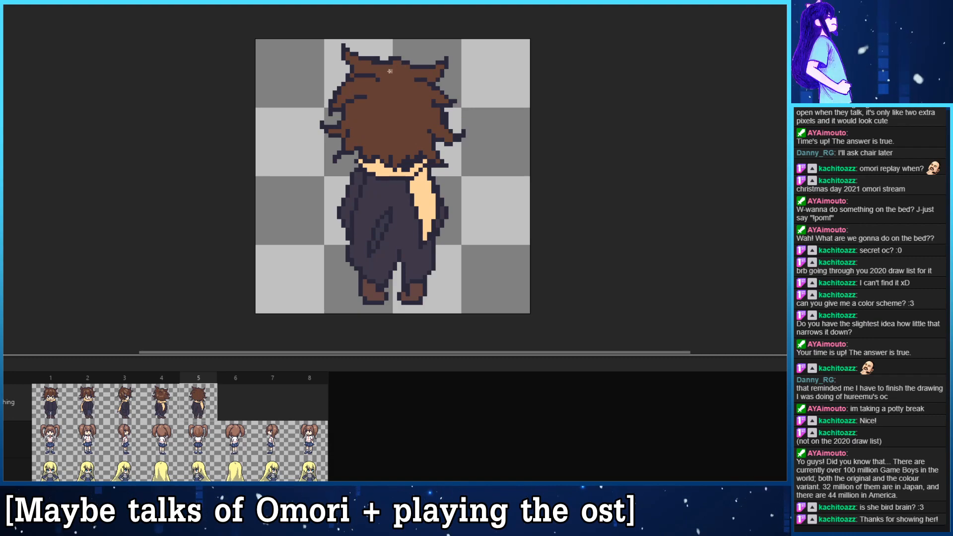
pyautogui.moveTo(390, 71)
pyautogui.mouseDown()
pyautogui.moveTo(402, 72)
pyautogui.moveTo(424, 102)
pyautogui.moveTo(415, 135)
pyautogui.moveTo(400, 134)
pyautogui.mouseUp()
pyautogui.press('ctrl')
pyautogui.hotkey('ctrl', 'z')
pyautogui.hotkey('ctrl', 'z')
pyautogui.hotkey('ctrl', 'z')
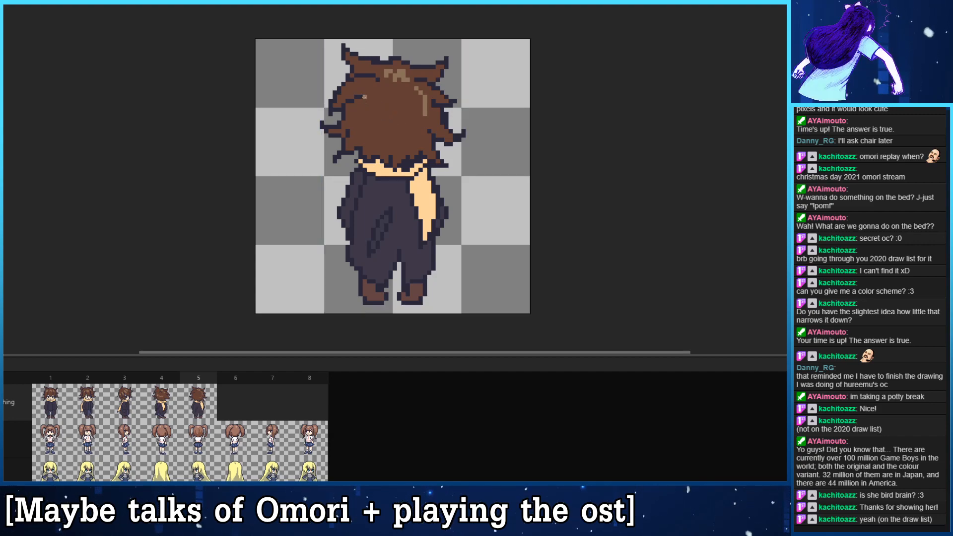
# - Paint separate light brown highlight patches across the back of the head in frame 5 and refine their edges
pyautogui.moveTo(365, 93)
pyautogui.mouseDown()
pyautogui.moveTo(358, 101)
pyautogui.moveTo(386, 110)
pyautogui.moveTo(407, 111)
pyautogui.moveTo(421, 98)
pyautogui.moveTo(403, 102)
pyautogui.mouseUp()
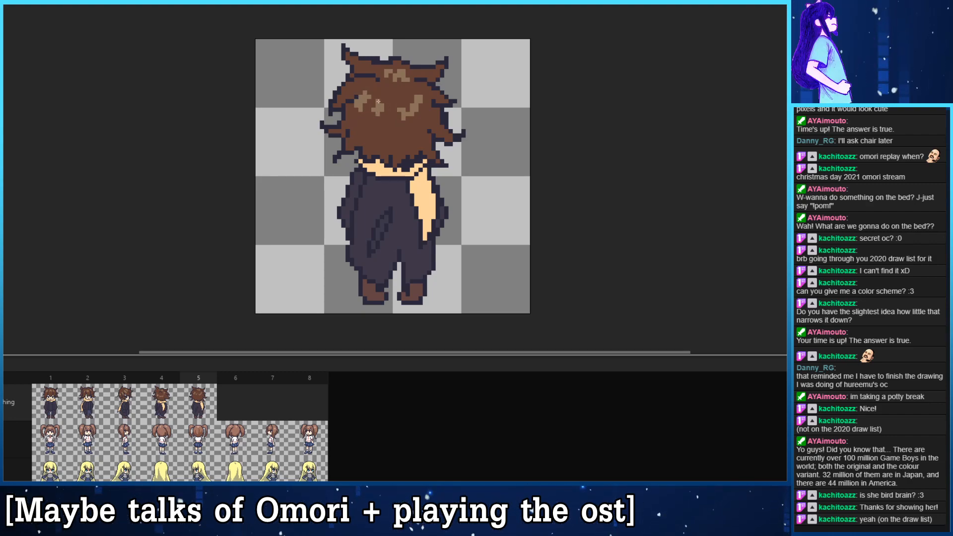
pyautogui.click(374, 114)
pyautogui.click(403, 106)
pyautogui.click(400, 114)
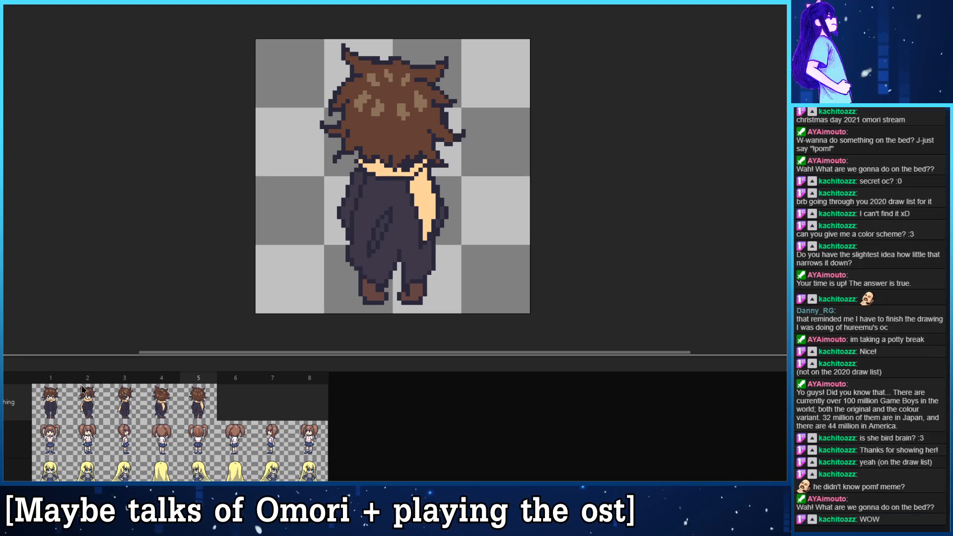
# - Shade the hair locks beside the face in frame 1 with a darker brown and save the file
pyautogui.click(57, 396)
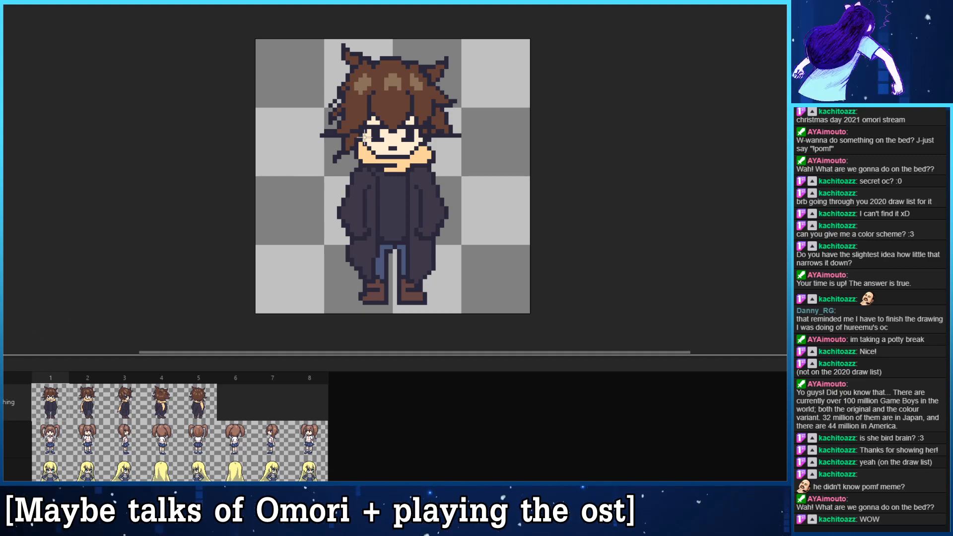
pyautogui.press('ctrl')
pyautogui.moveTo(352, 144); pyautogui.dragTo(352, 135)
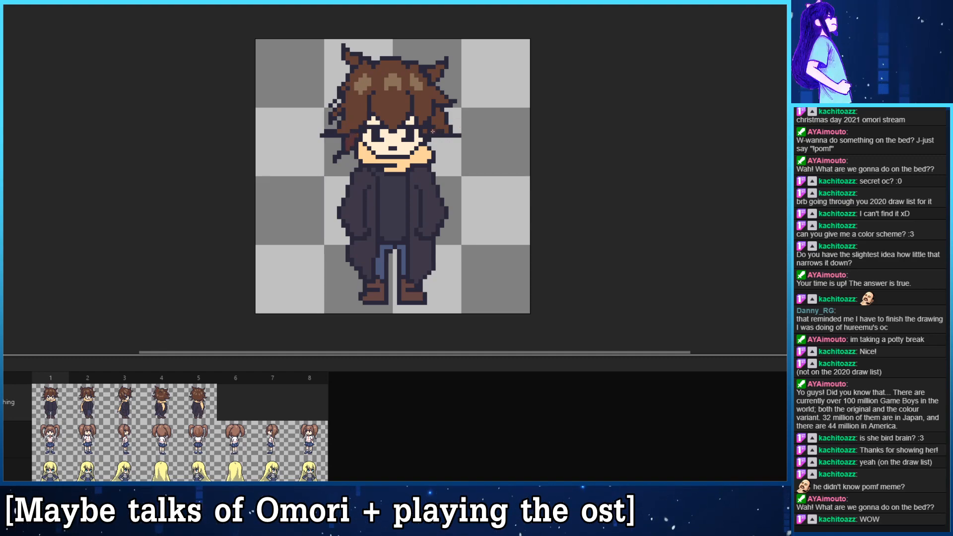
pyautogui.press('ctrl')
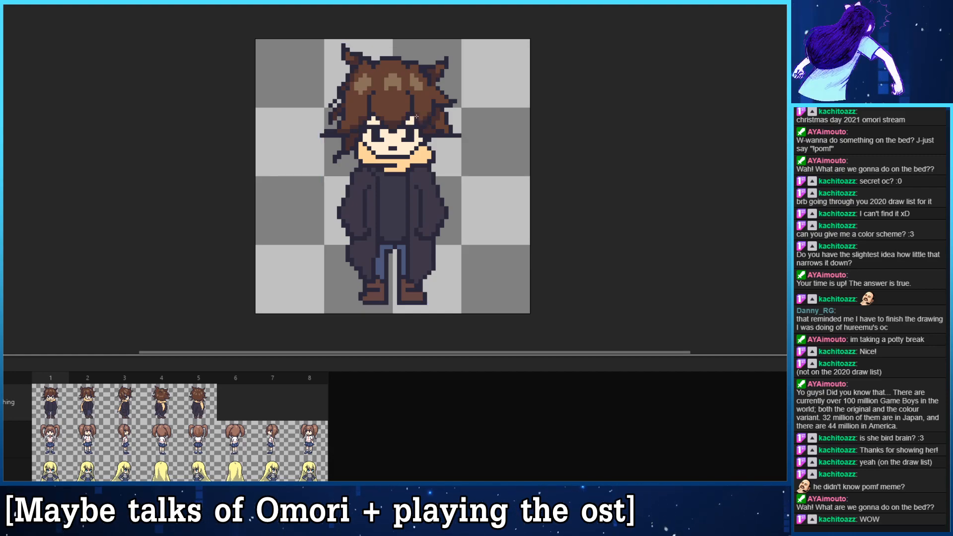
pyautogui.hotkey('ctrl', 's')
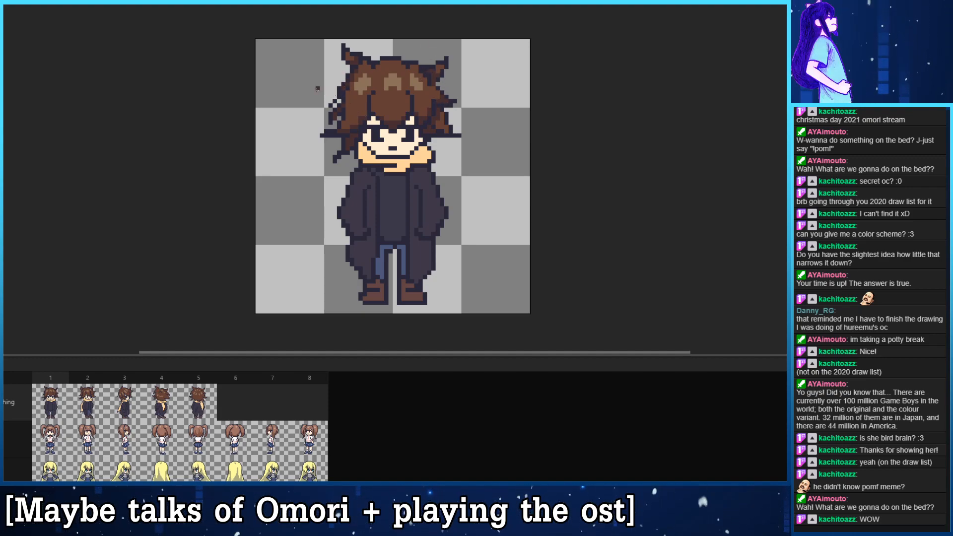
# - Add pinkish shading to the facial skin beneath the fringe in frames 1 to 3
pyautogui.moveTo(388, 186); pyautogui.dragTo(383, 173)
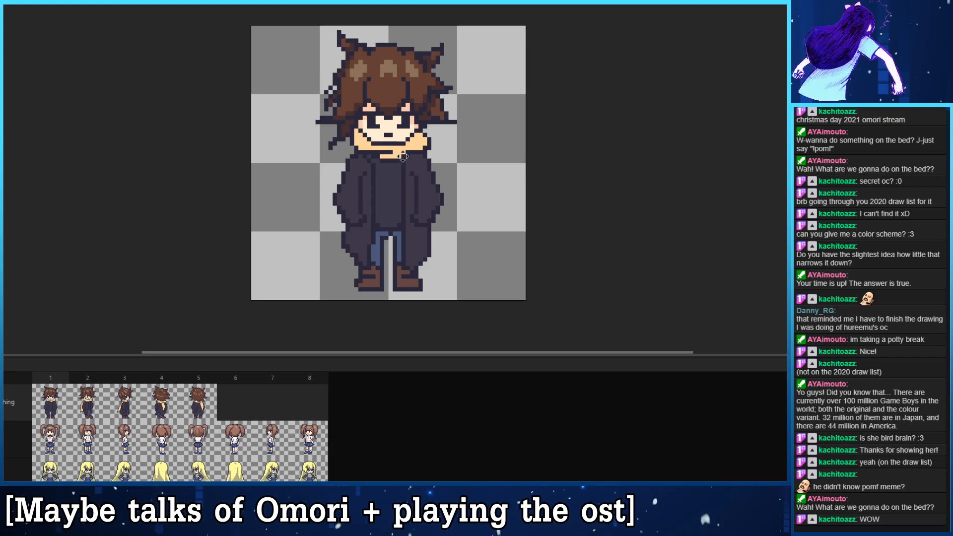
pyautogui.moveTo(402, 157); pyautogui.dragTo(398, 144)
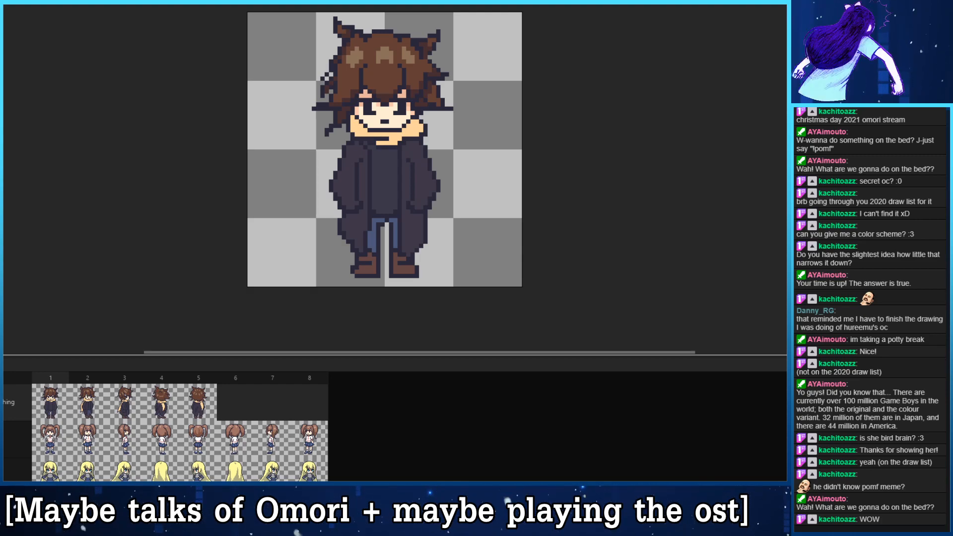
pyautogui.moveTo(213, 221); pyautogui.dragTo(223, 227)
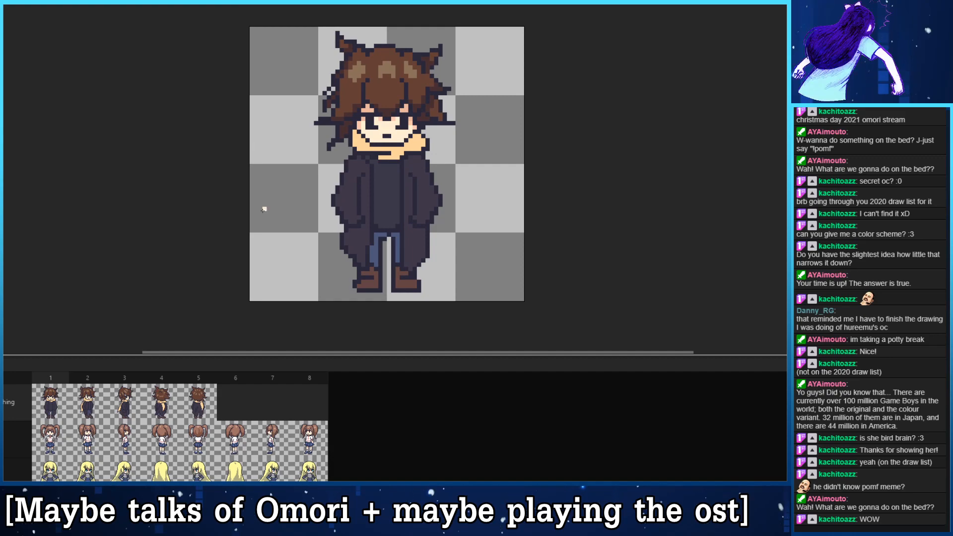
pyautogui.press('Right')
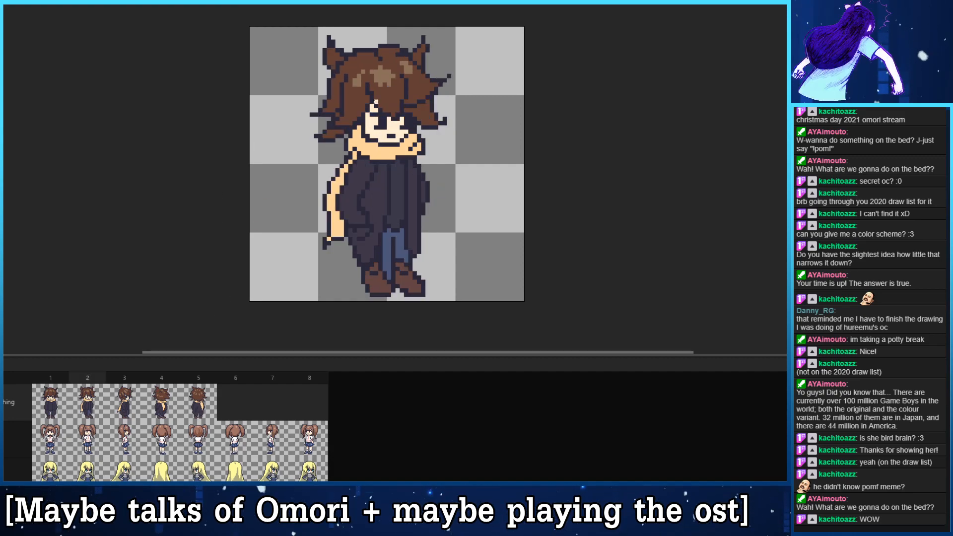
pyautogui.press('Left')
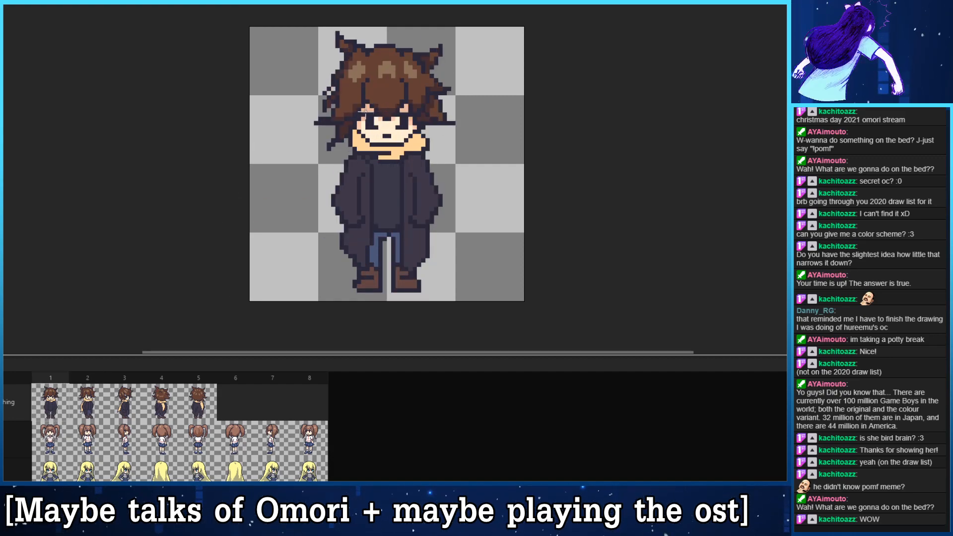
pyautogui.press('Right')
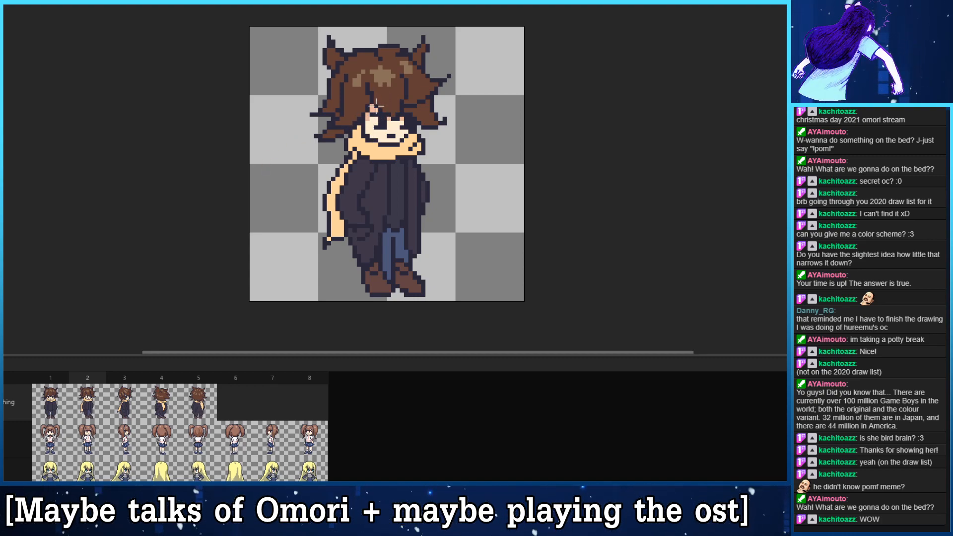
pyautogui.press('Right')
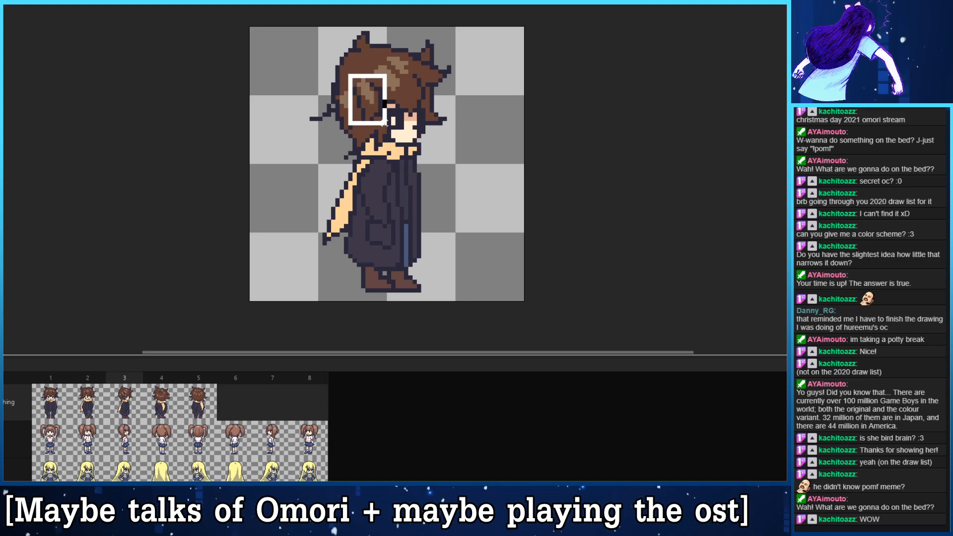
pyautogui.moveTo(385, 123); pyautogui.dragTo(391, 115)
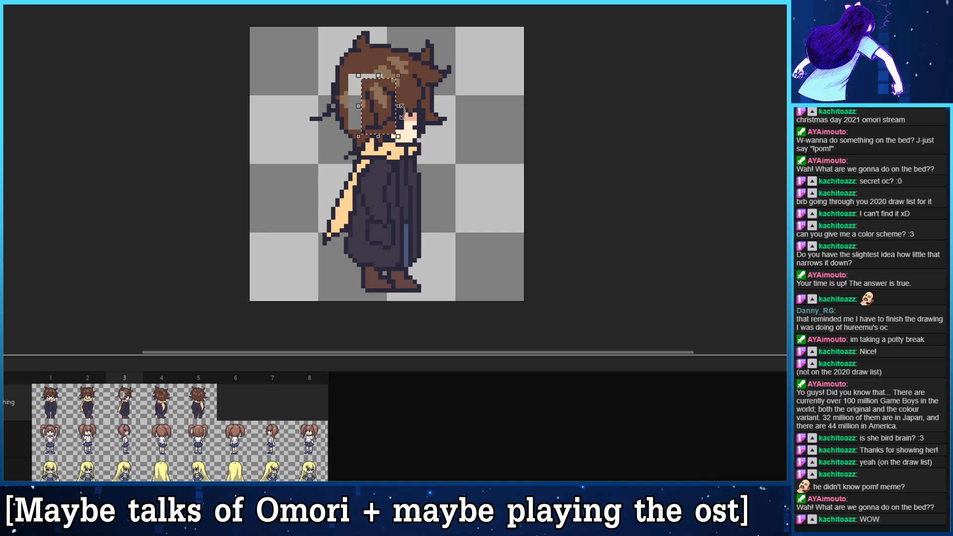
pyautogui.hotkey('ctrl', 'z')
pyautogui.hotkey('ctrl', 'z')
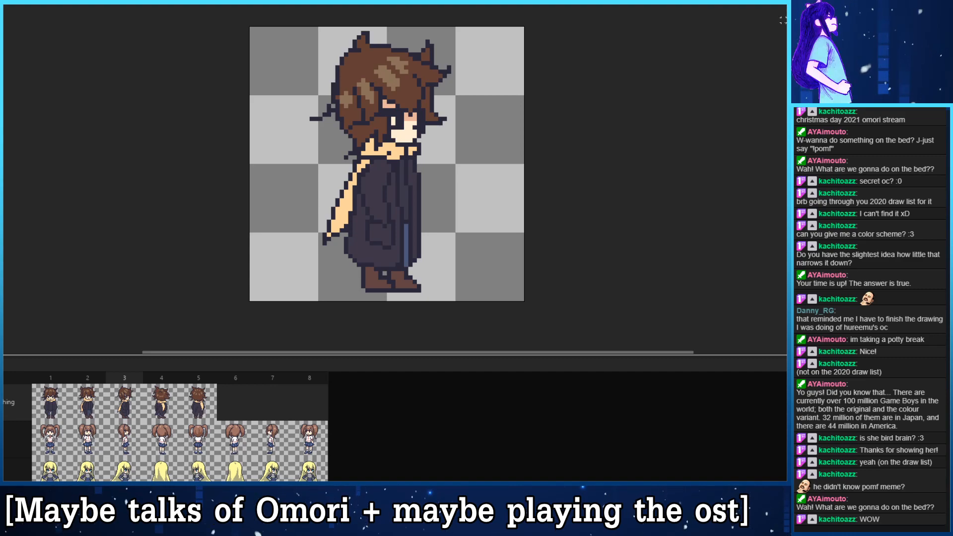
# - Move the side hair lock in frame 3 towards the face and paint the gap behind it with the brown hair colour
pyautogui.moveTo(354, 89)
pyautogui.mouseDown()
pyautogui.moveTo(367, 123)
pyautogui.moveTo(380, 101)
pyautogui.moveTo(371, 84)
pyautogui.moveTo(378, 116)
pyautogui.mouseUp()
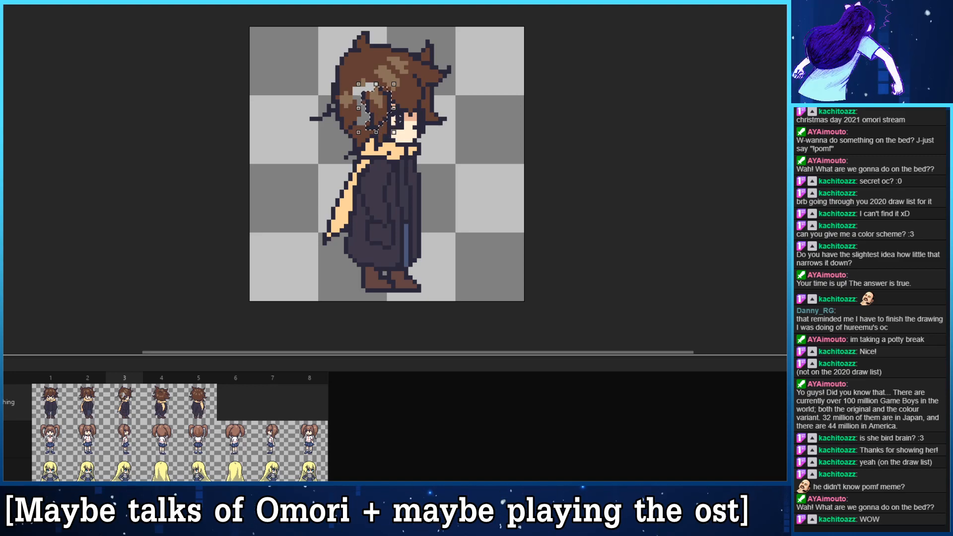
pyautogui.click(568, 97)
pyautogui.press('b')
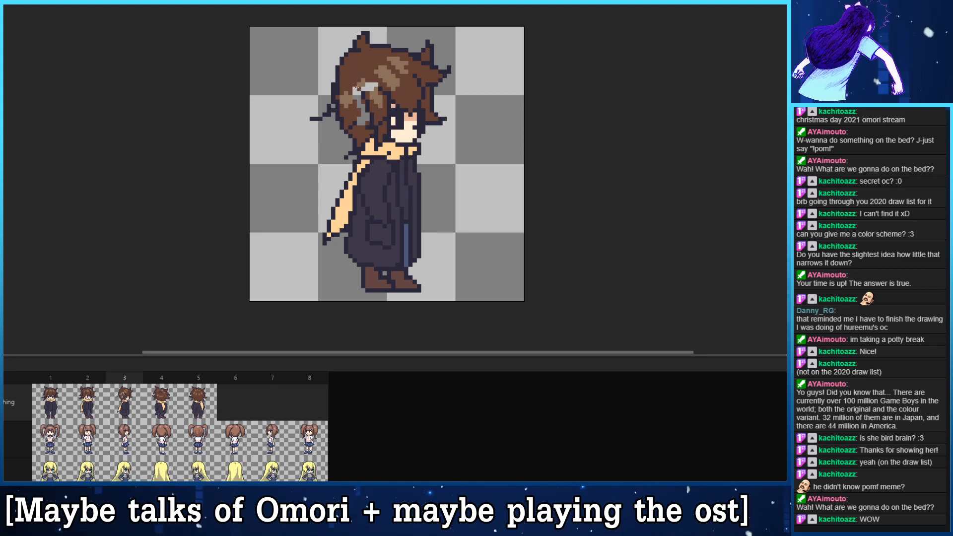
pyautogui.moveTo(355, 92); pyautogui.dragTo(359, 119)
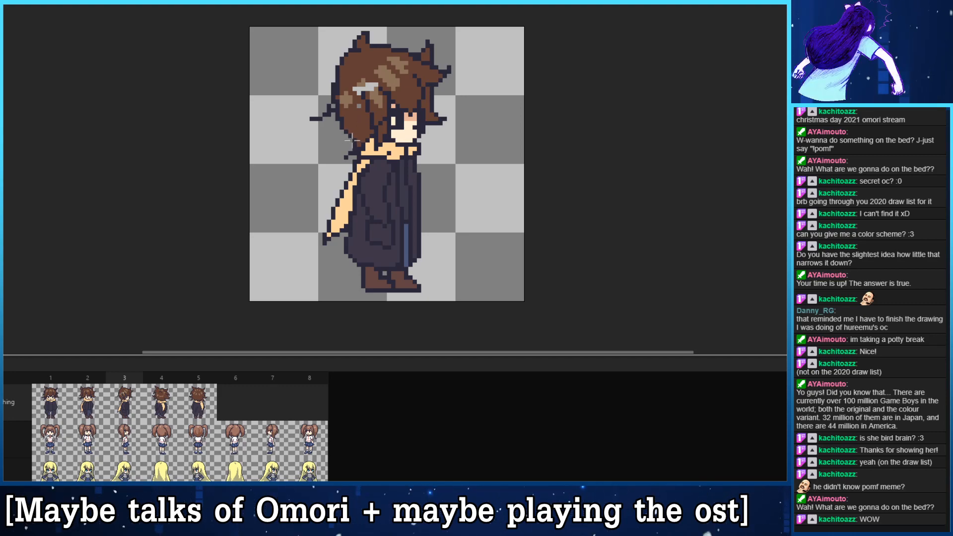
pyautogui.hotkey('ctrl', 'z')
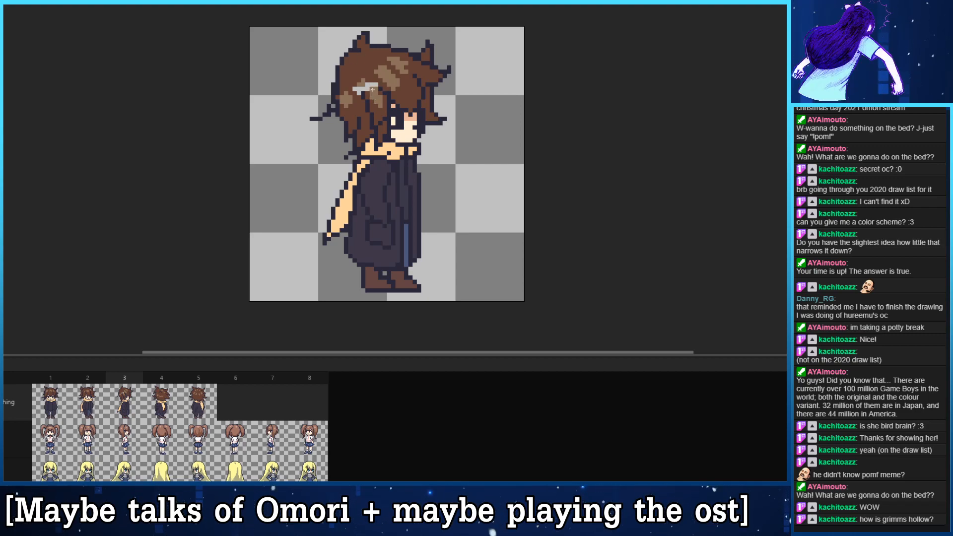
pyautogui.moveTo(373, 90); pyautogui.dragTo(354, 89)
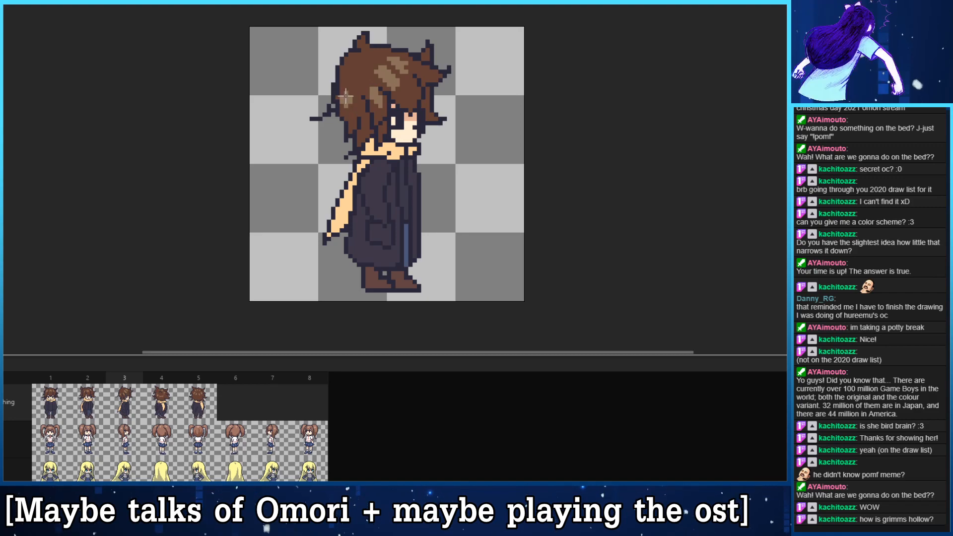
# - Repaint the light brown highlight at the back of the hair in frame 3 and break up the top highlight
pyautogui.moveTo(350, 97); pyautogui.dragTo(346, 99)
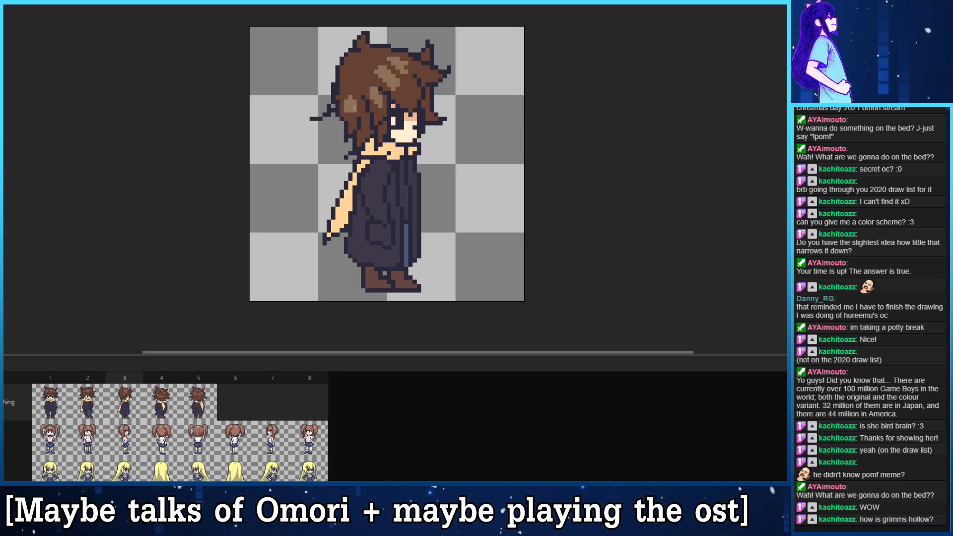
pyautogui.moveTo(380, 72)
pyautogui.mouseDown()
pyautogui.moveTo(385, 80)
pyautogui.moveTo(389, 59)
pyautogui.mouseUp()
pyautogui.click(385, 67)
pyautogui.click(388, 72)
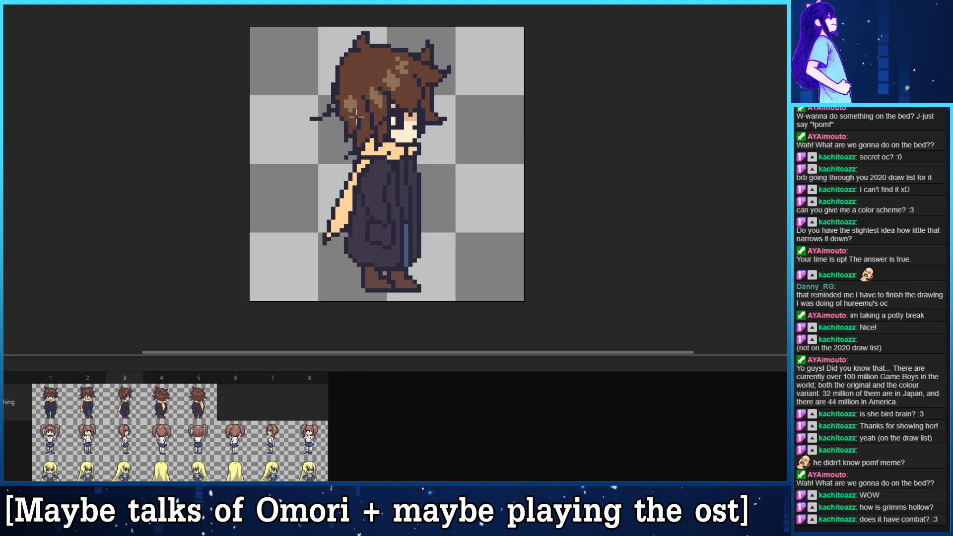
# - Compare the hair highlights and shading across frames 1 to 5
pyautogui.press('Left')
pyautogui.press('Left')
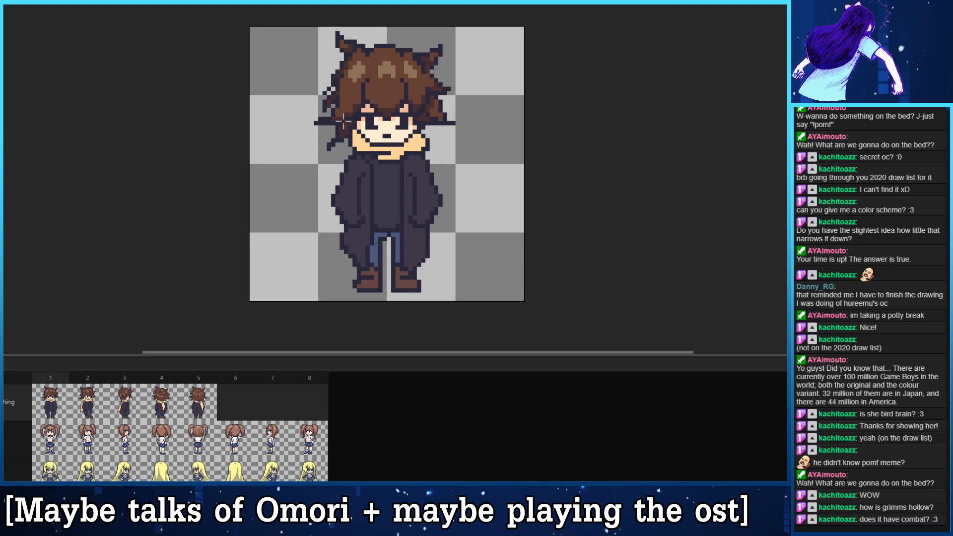
pyautogui.press('Right')
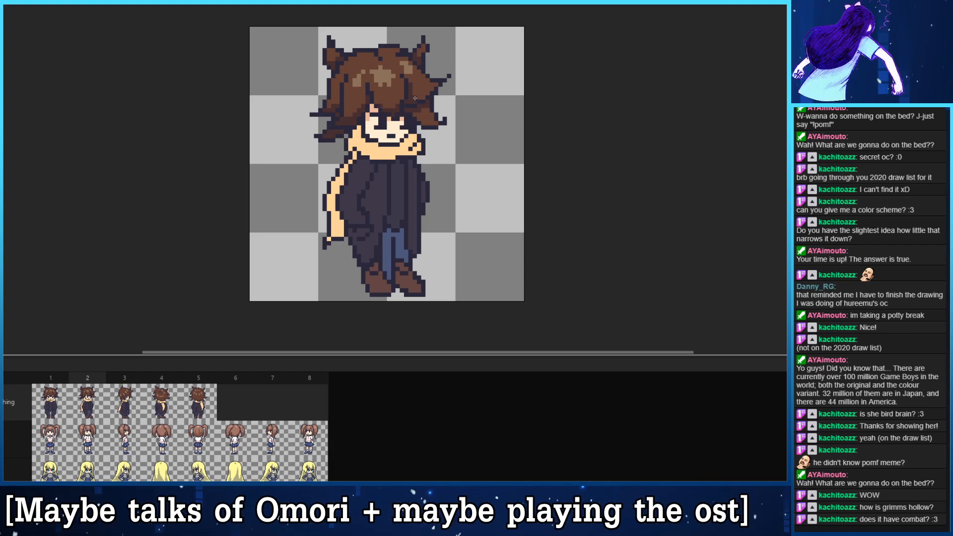
pyautogui.press('Right')
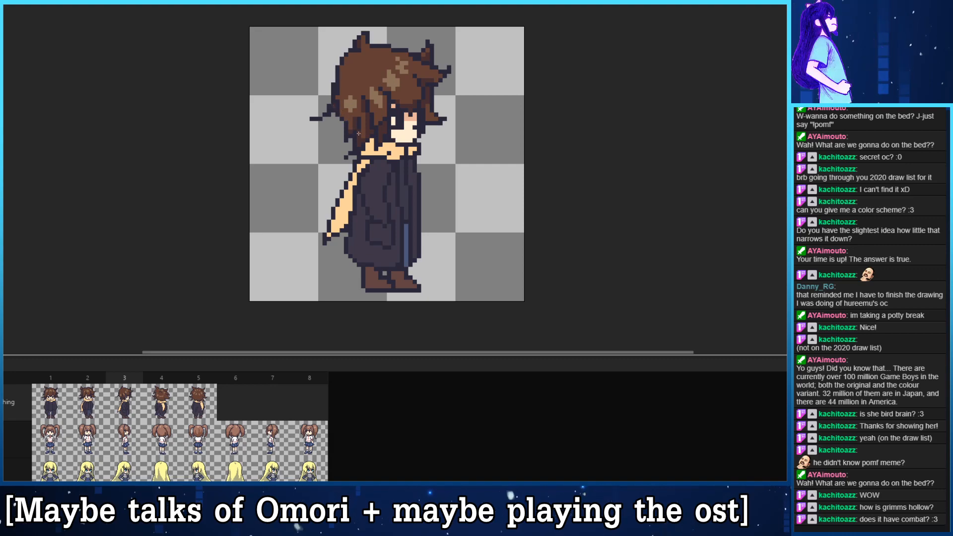
pyautogui.press('Right')
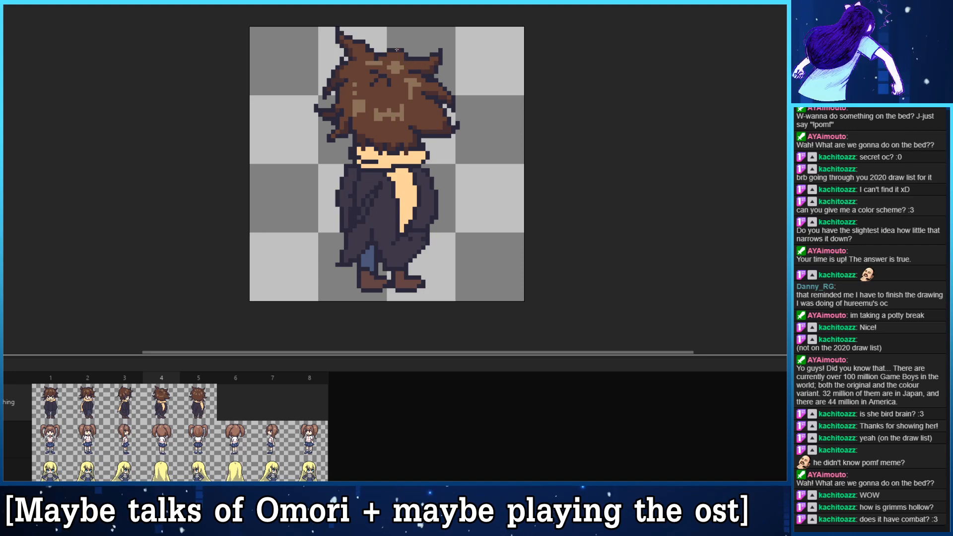
pyautogui.press('Right')
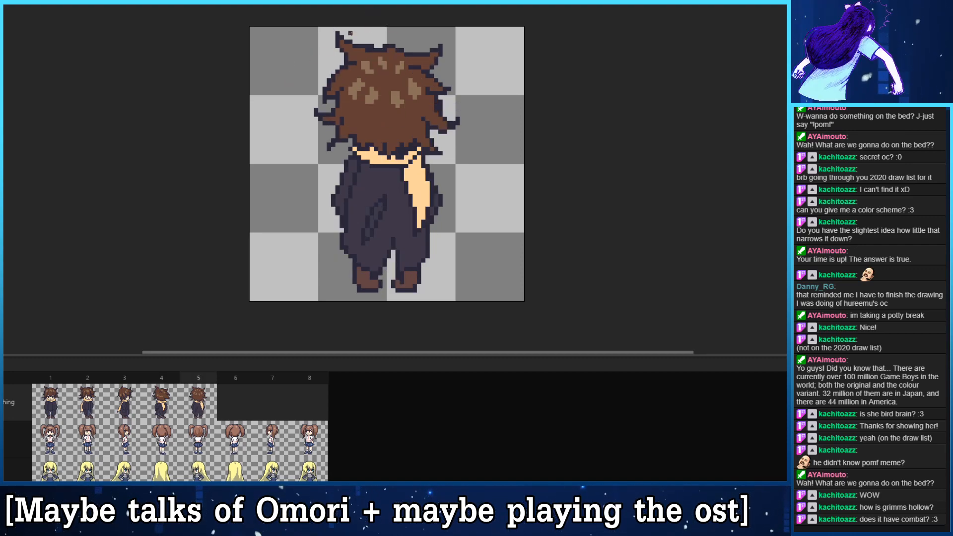
pyautogui.press('Left')
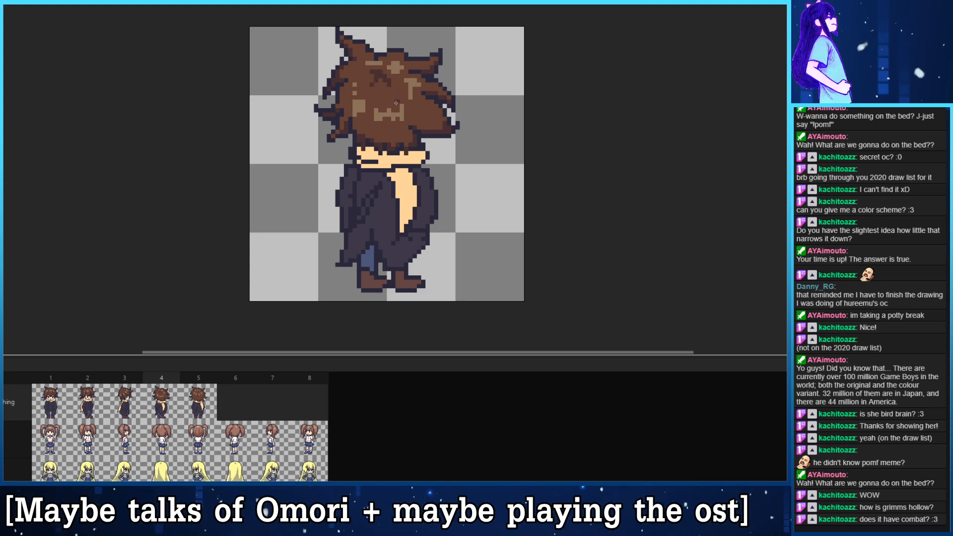
pyautogui.press('Right')
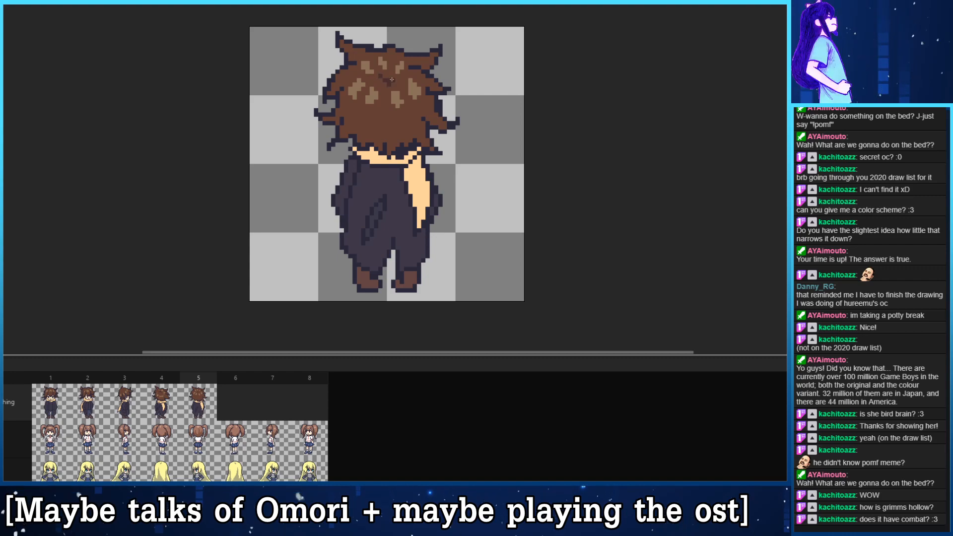
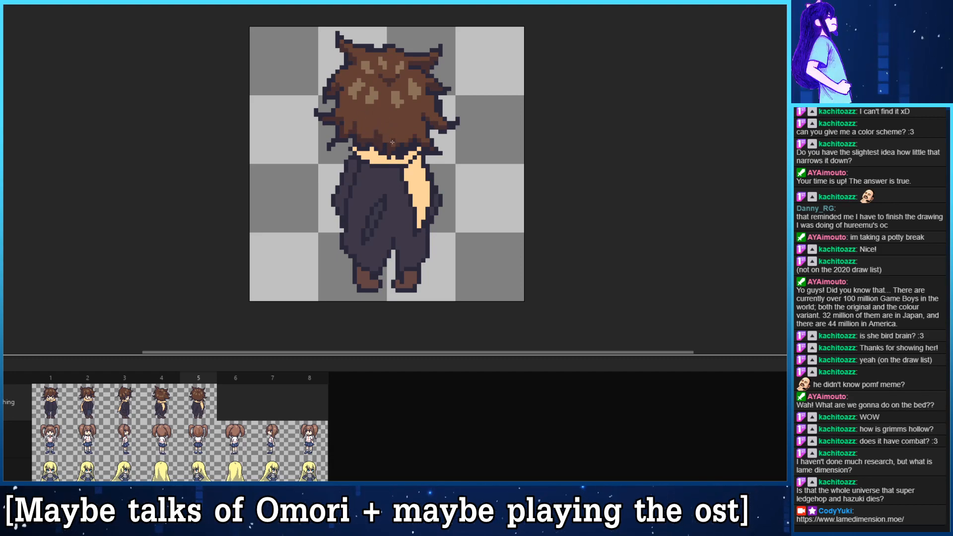
# - Shade the scarf around the character's neck in frame 1 with the darker orange tone
pyautogui.press('ctrl')
pyautogui.press('ctrl')
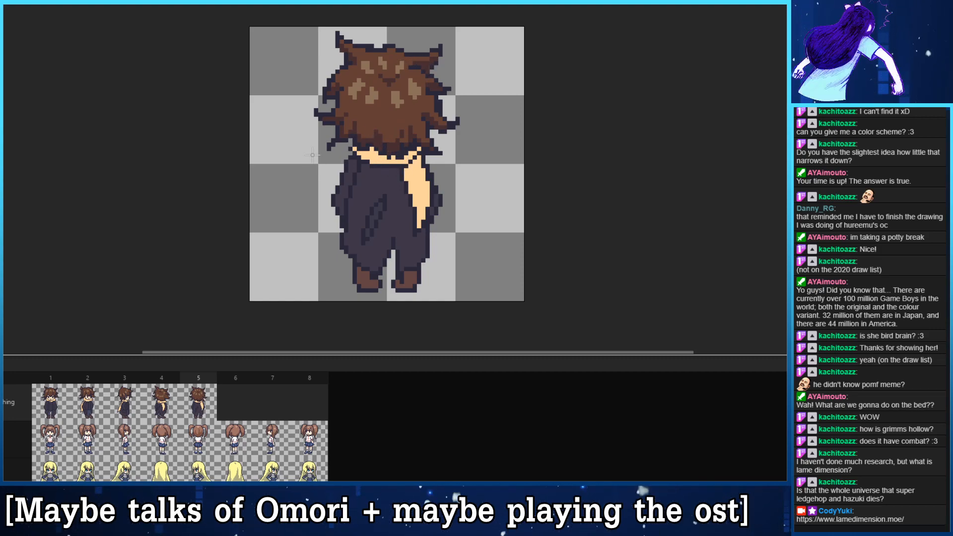
pyautogui.press('Right')
pyautogui.press('Left')
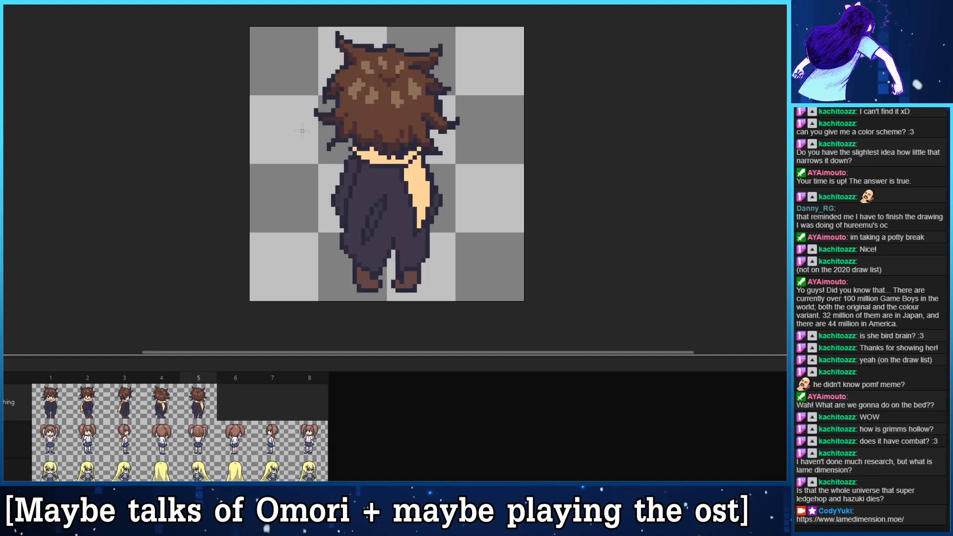
pyautogui.press('Left')
pyautogui.press('Left')
pyautogui.press('Left')
pyautogui.press('Left')
pyautogui.press('Left')
pyautogui.press('Right')
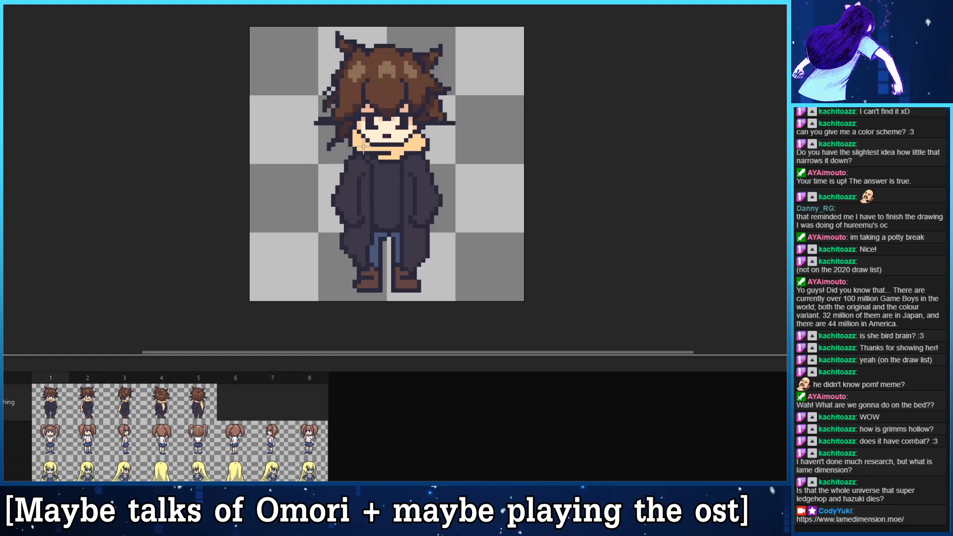
pyautogui.press('Right')
pyautogui.press('Left')
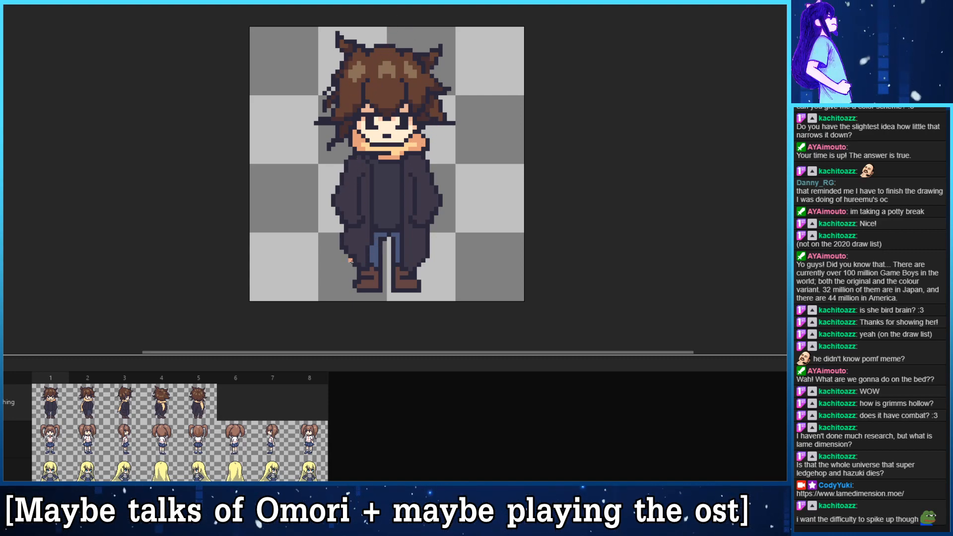
# - Shade the neck wrap and hanging tail of the scarf in frame 2 with the darker orange tone
pyautogui.press('Right')
pyautogui.press('Left')
pyautogui.press('Left')
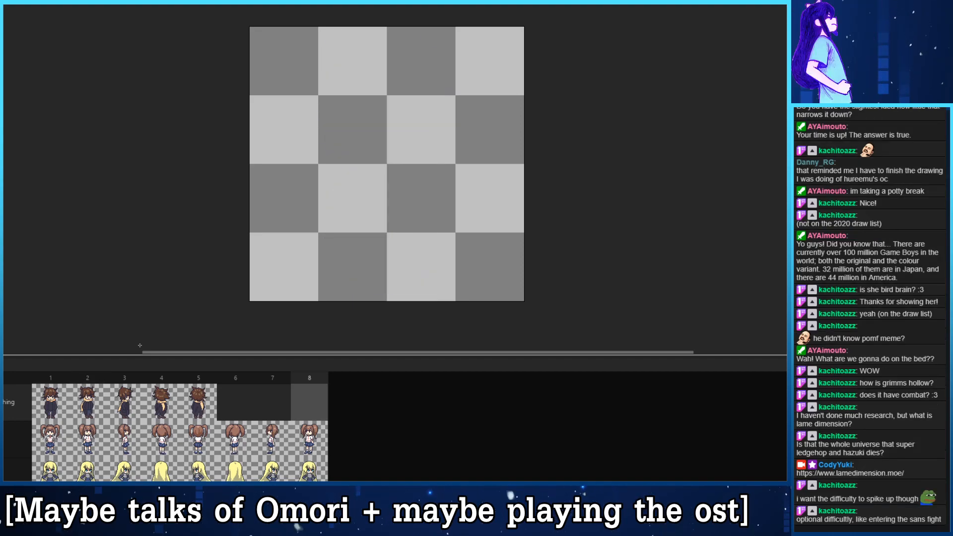
pyautogui.press('Right')
pyautogui.press('Right')
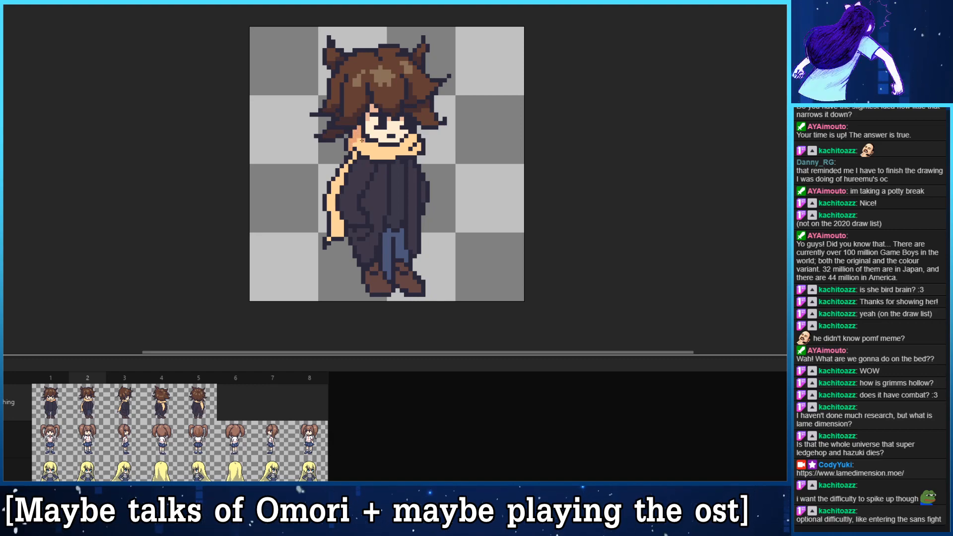
pyautogui.moveTo(363, 141); pyautogui.dragTo(415, 144)
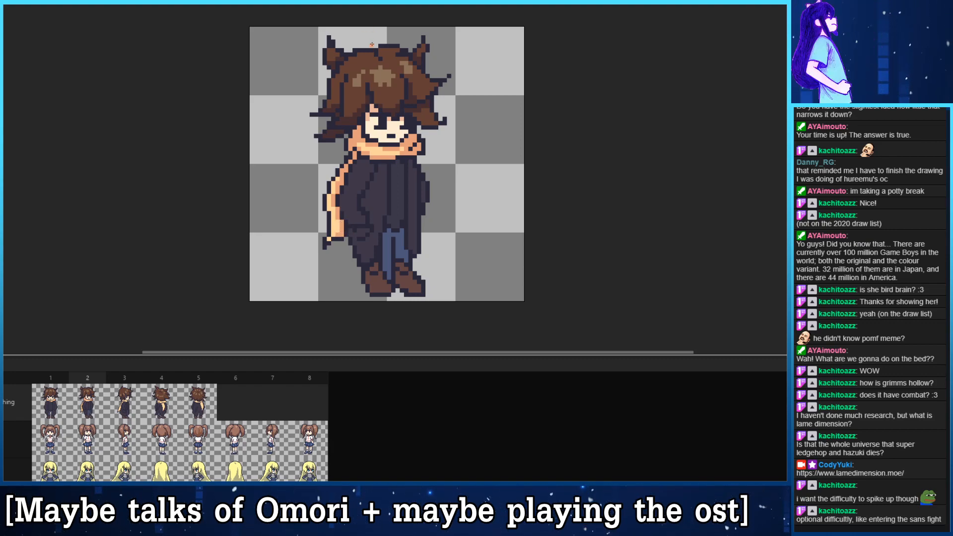
# - Add the same darker orange shading to the scarf's neck wrap and hanging tail in frames 3 and 4
pyautogui.press('.')
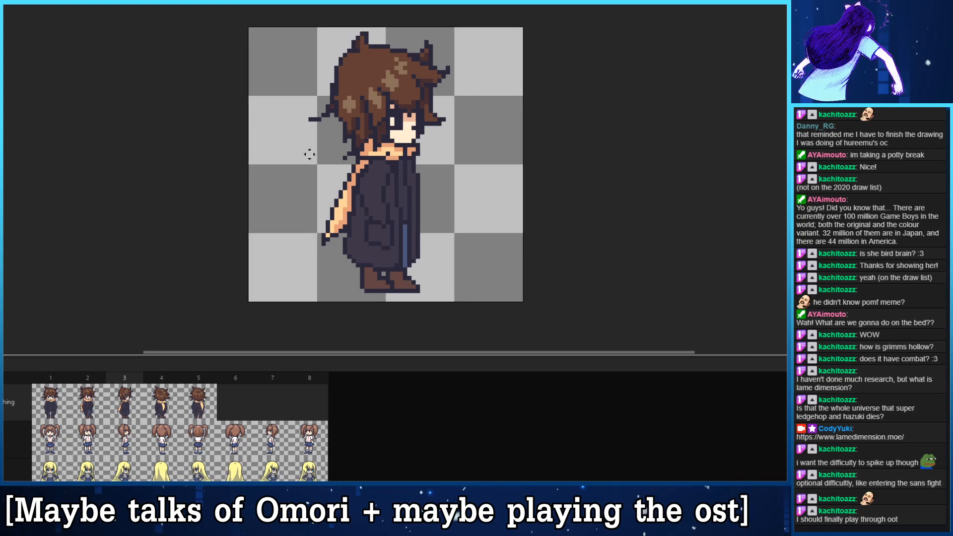
pyautogui.moveTo(306, 142); pyautogui.dragTo(283, 152)
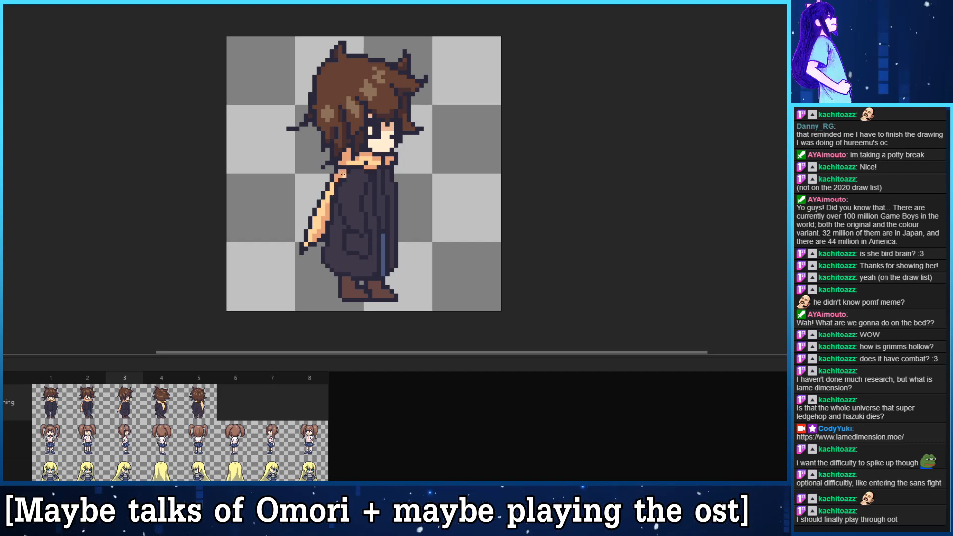
pyautogui.press('.')
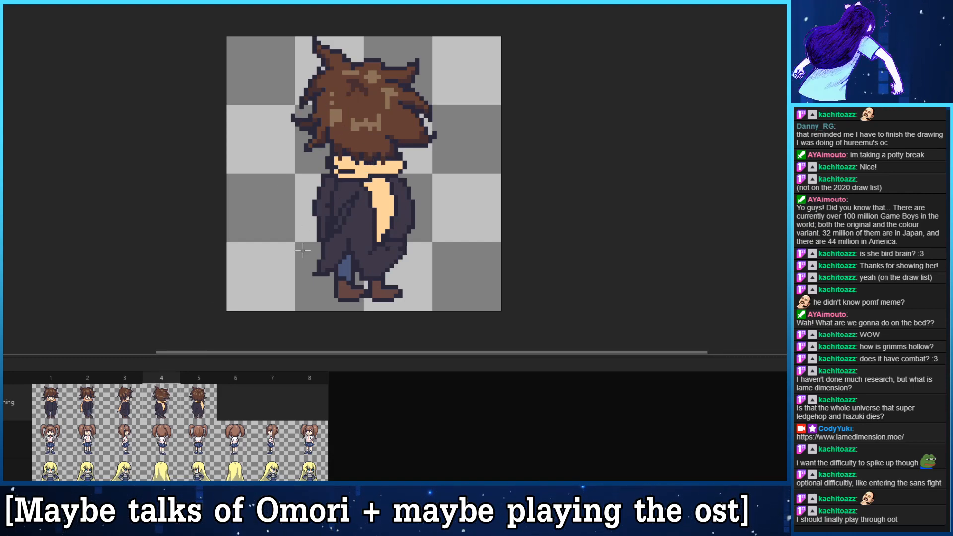
pyautogui.press(',')
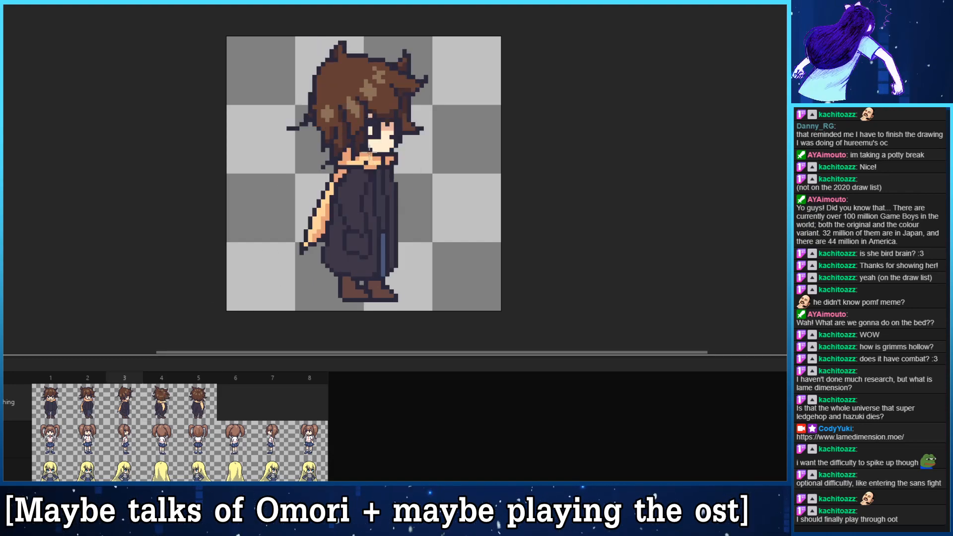
pyautogui.press('.')
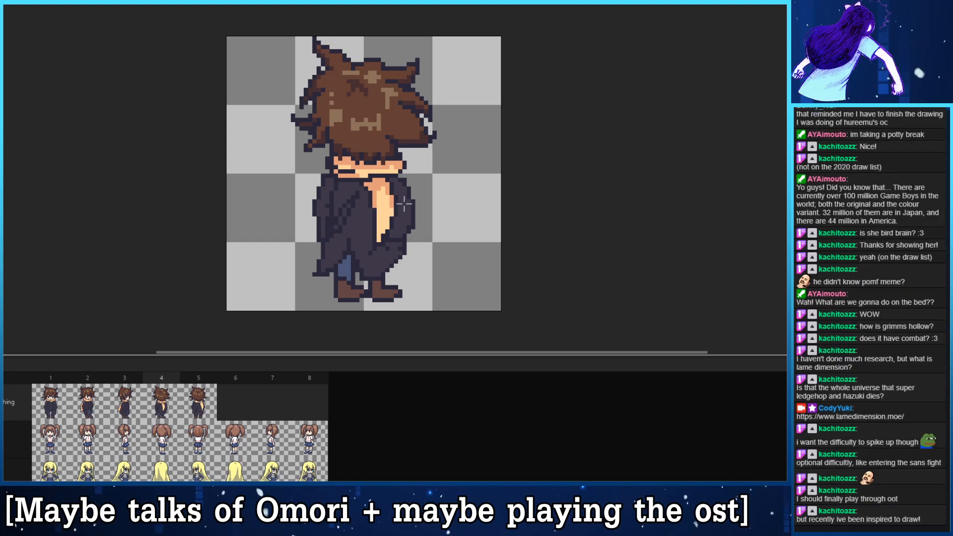
# - Shade the scarf in frame 5 beneath the hair and along the upper part of its tail, and save the sprite
pyautogui.press('Right')
pyautogui.press('Left')
pyautogui.press('Right')
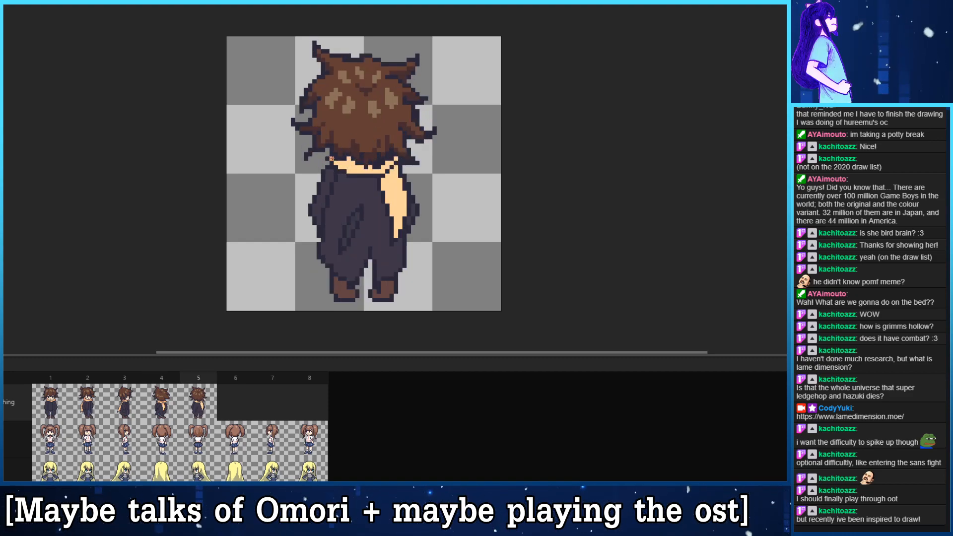
pyautogui.hotkey('ctrl', 's')
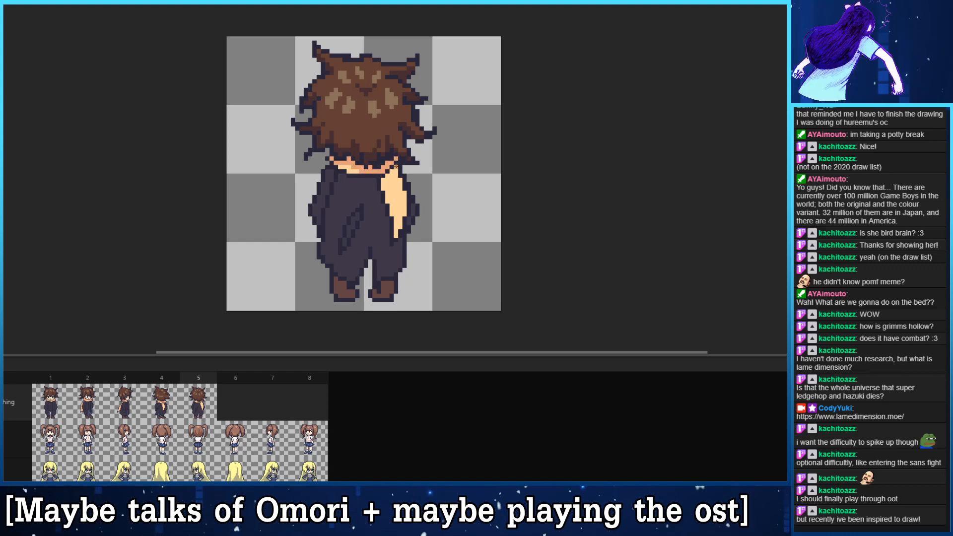
pyautogui.moveTo(396, 168); pyautogui.dragTo(388, 179)
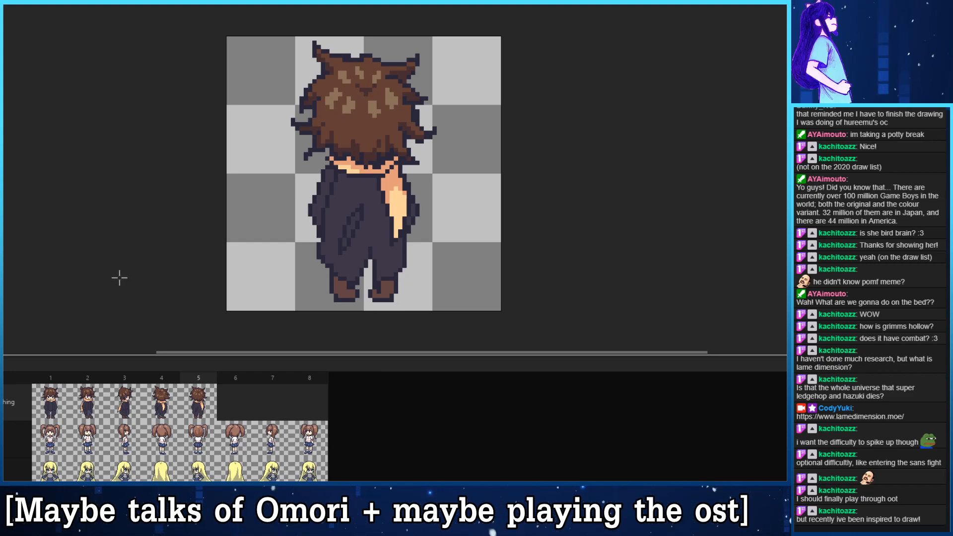
# - Shade the sleeves and lower edges of the coat in frame 1 with the darker purple tone
pyautogui.click(59, 405)
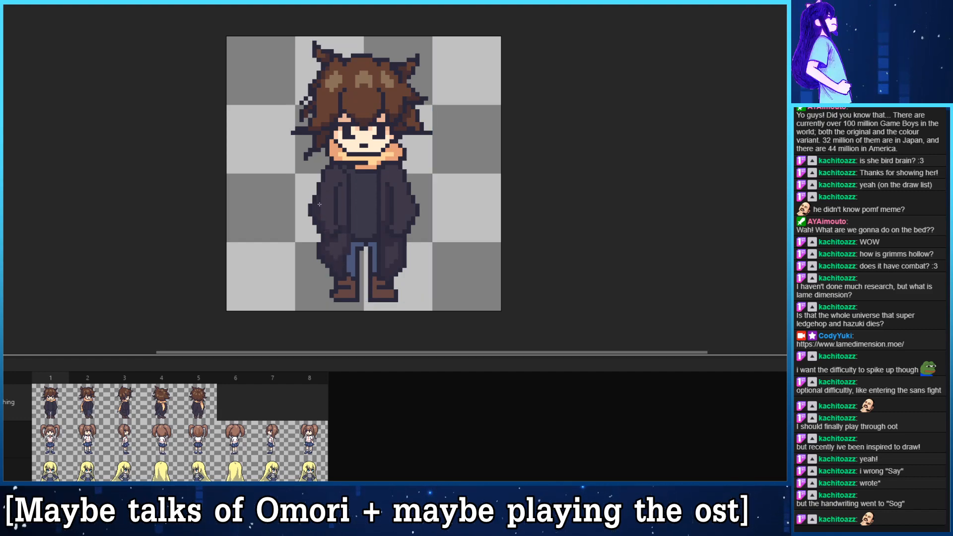
pyautogui.press('ctrl')
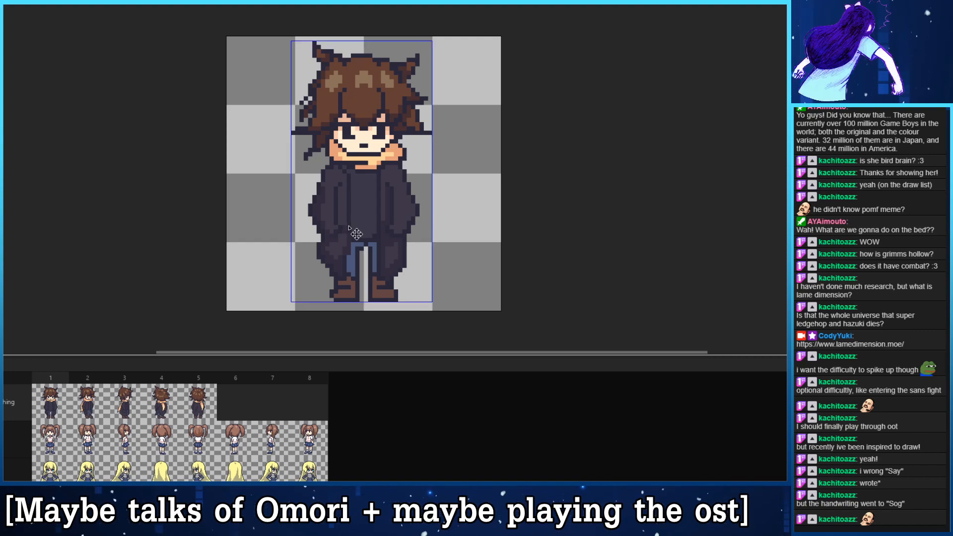
pyautogui.press('ctrl')
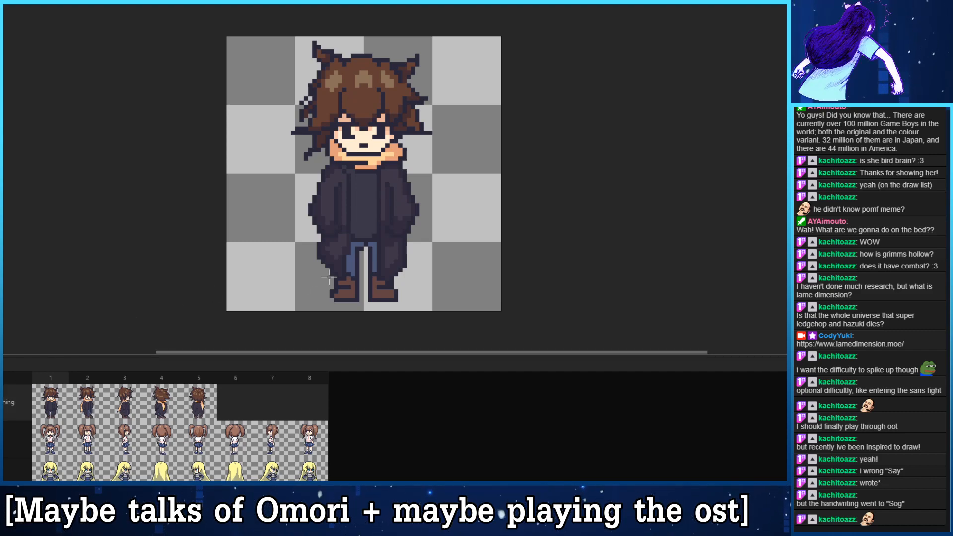
# - Add darker purple shading to the sleeves, folds and lower part of the coat in frame 2
pyautogui.press('Right')
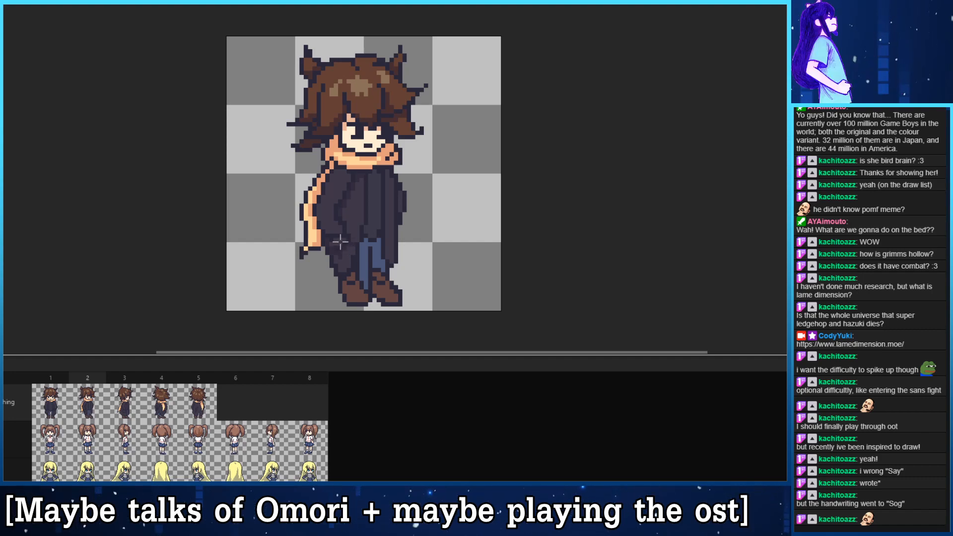
pyautogui.press('v')
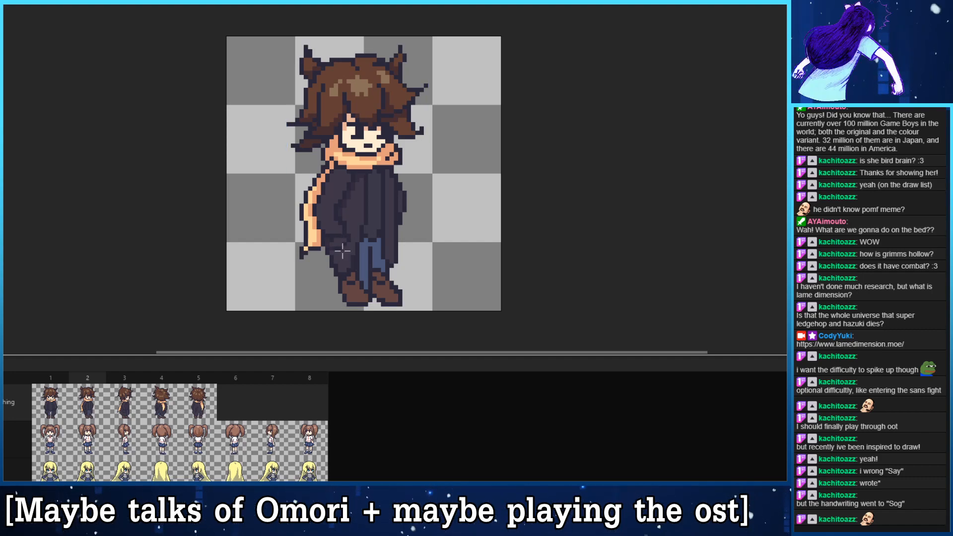
pyautogui.press('b')
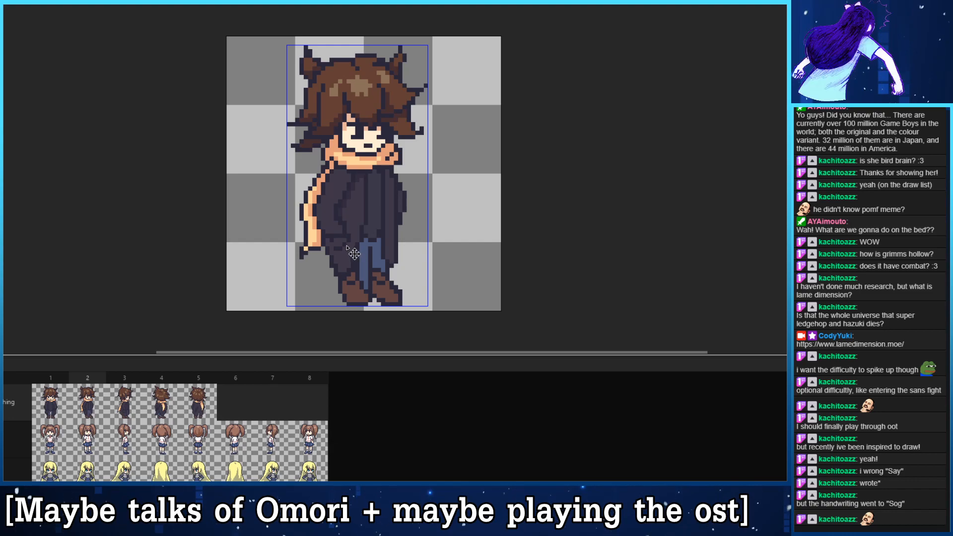
pyautogui.hotkey('ctrl', 'd')
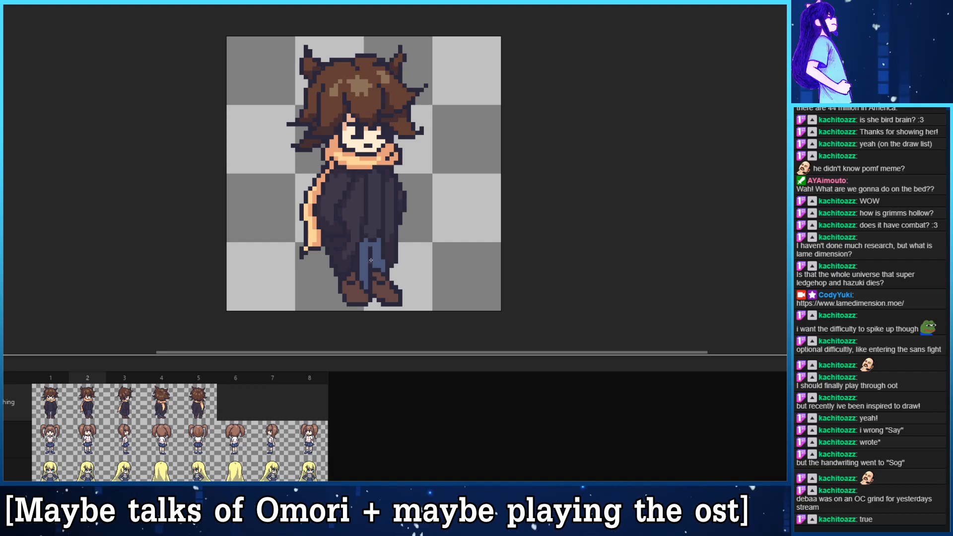
# - Shade the sleeve, front and lower part of the coat in frame 3 with darker purple and save the sprite
pyautogui.press('Right')
pyautogui.press('Right')
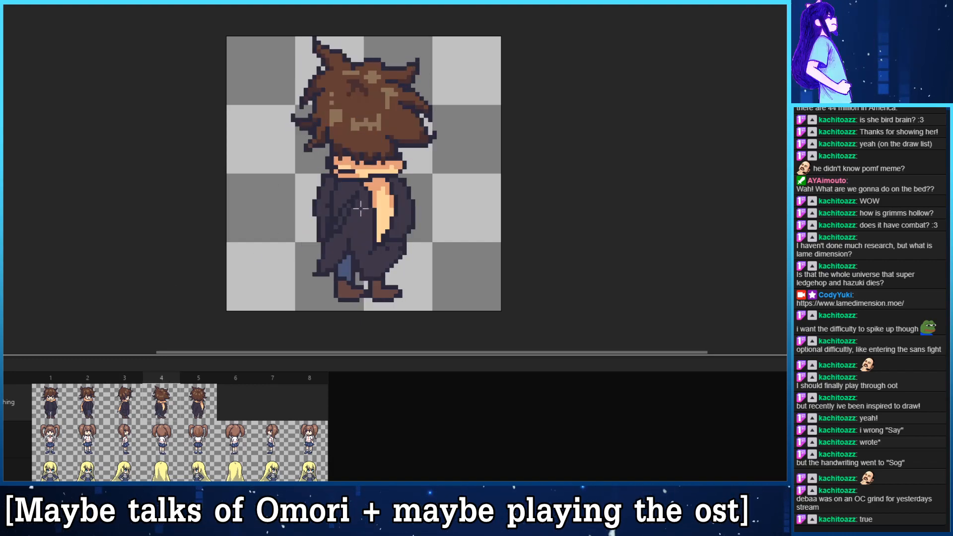
pyautogui.press('Left')
pyautogui.press('Left')
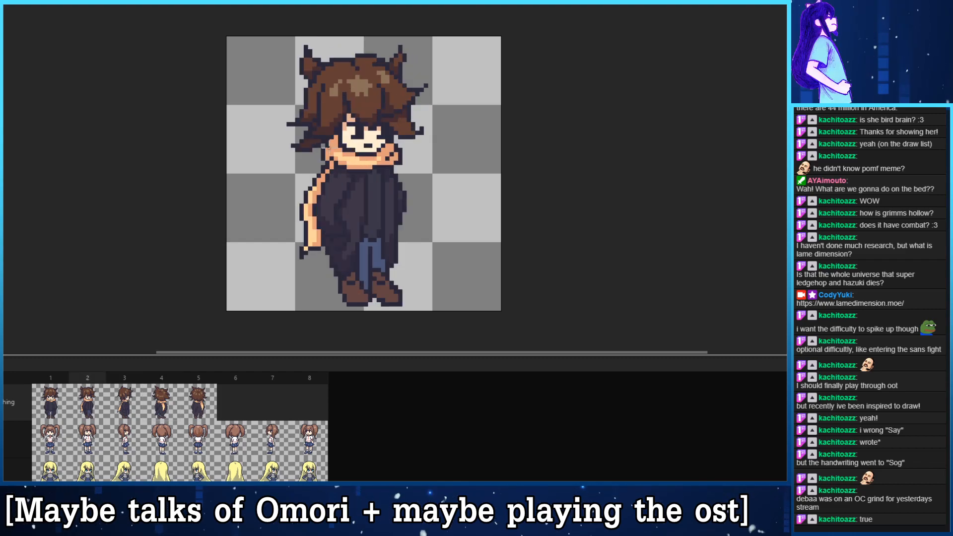
pyautogui.press('Right')
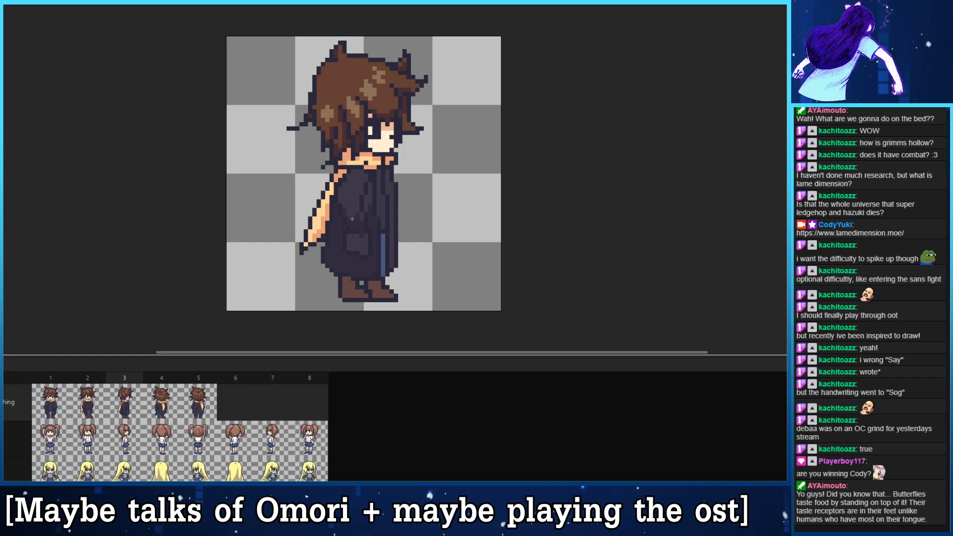
pyautogui.hotkey('ctrl', 's')
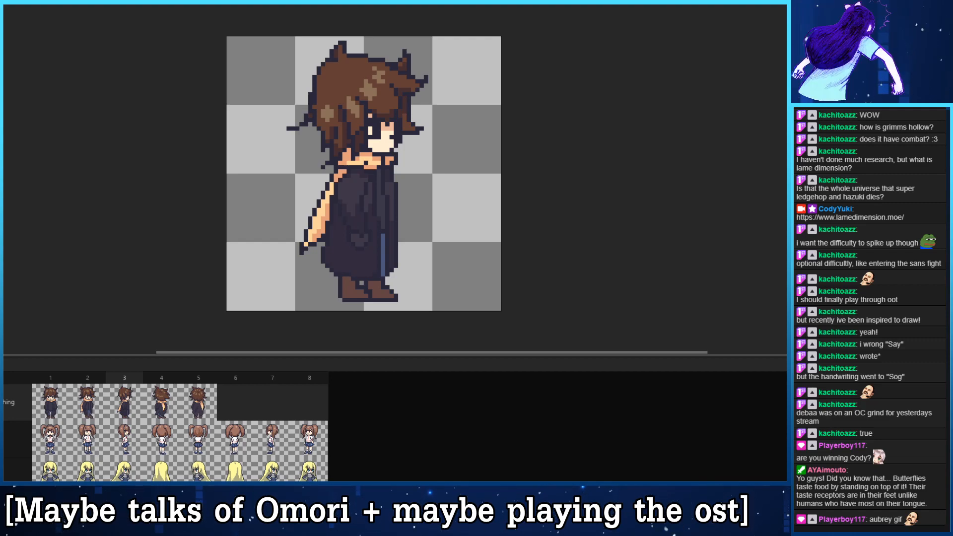
# - Refine the pocket and lower coat shading in frame 3, comparing it against frame 2
pyautogui.press('Left')
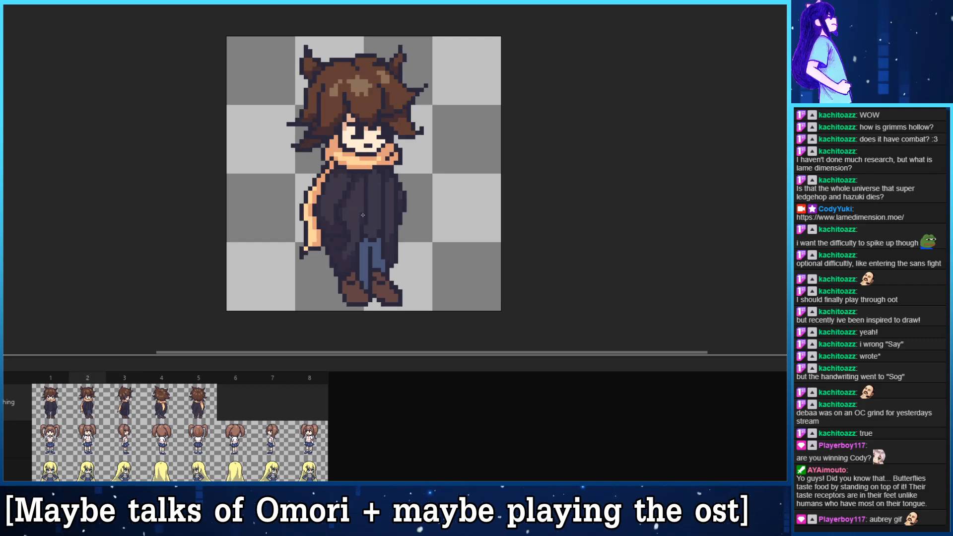
pyautogui.press('Right')
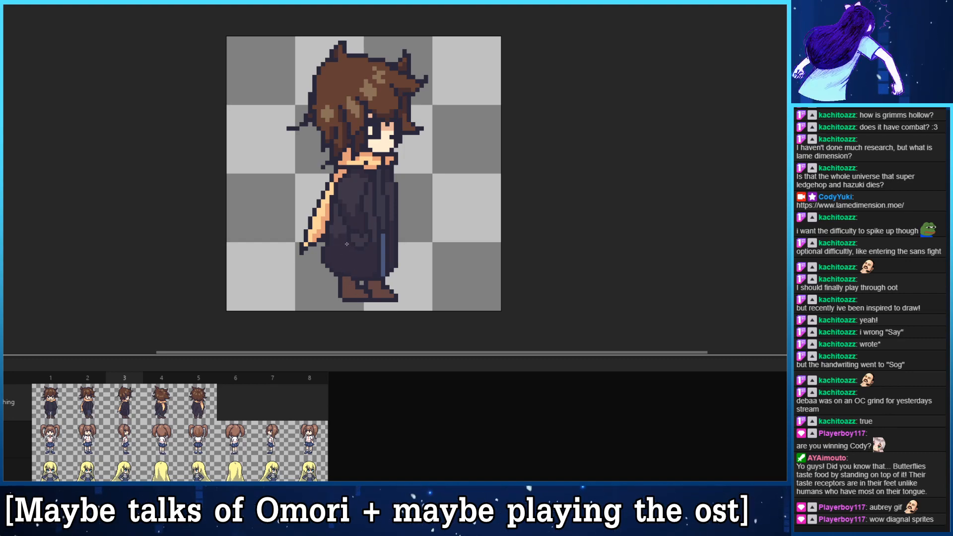
pyautogui.press('Left')
pyautogui.press('Right')
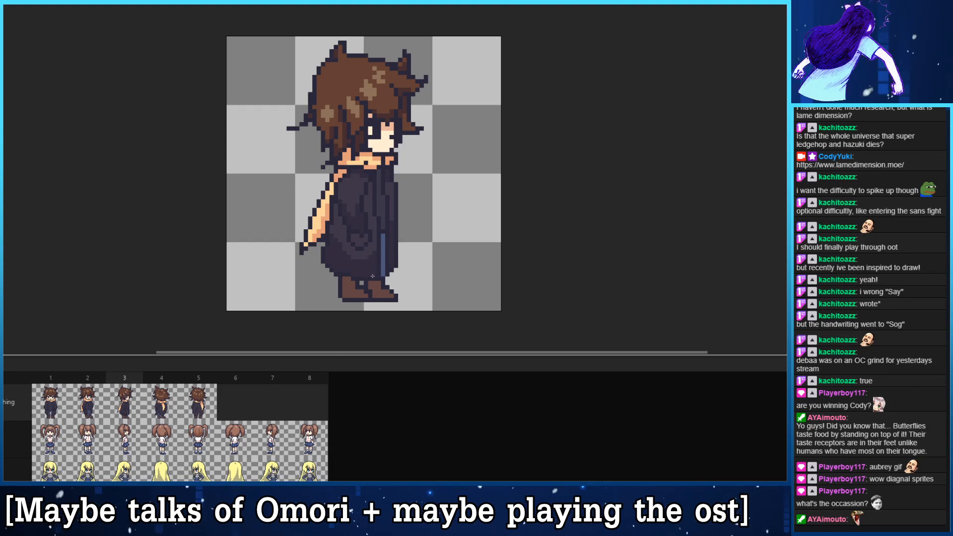
pyautogui.press('Left')
pyautogui.press('Right')
pyautogui.press('Left')
pyautogui.press('Right')
pyautogui.press('Left')
pyautogui.press('Right')
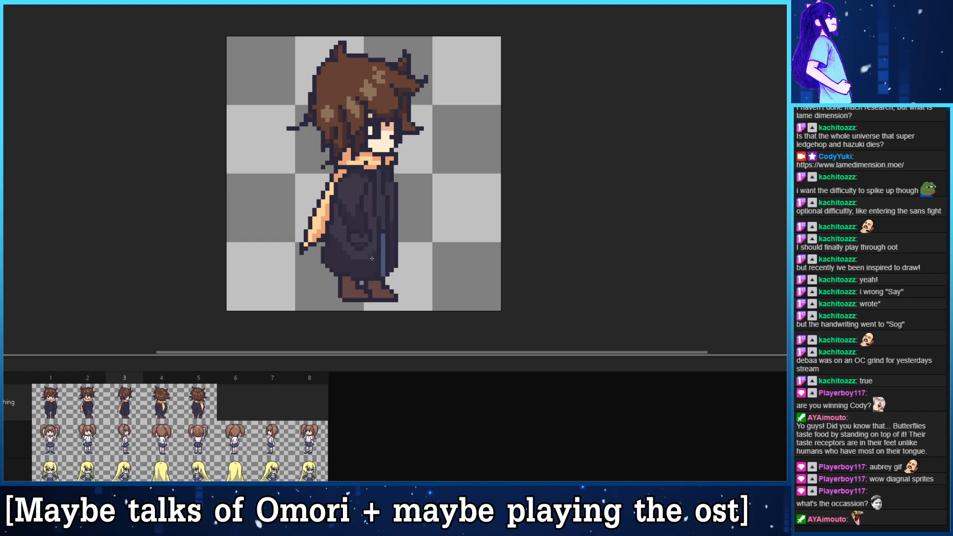
# - Shade the side folds and lower hem of the coat in frame 4, checking against frame 5
pyautogui.press('Right')
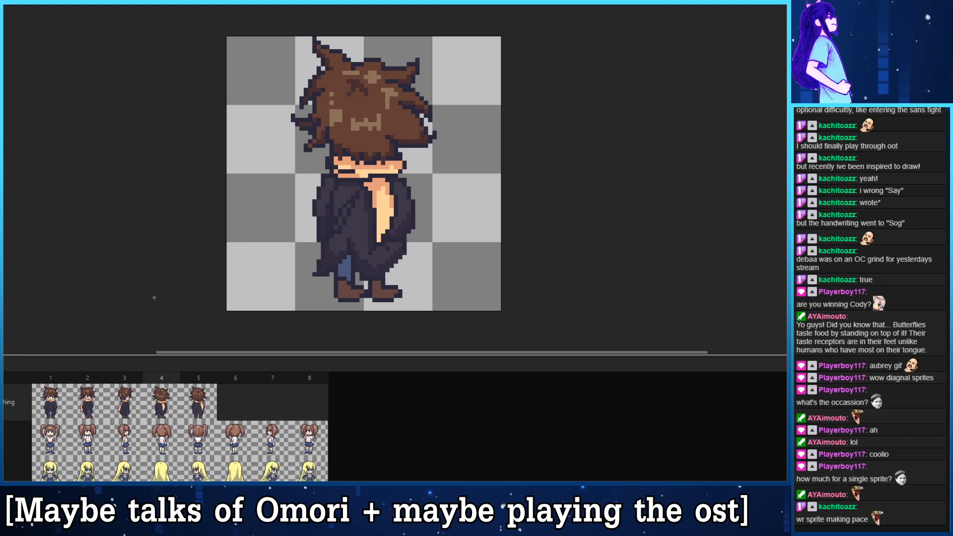
pyautogui.click(202, 397)
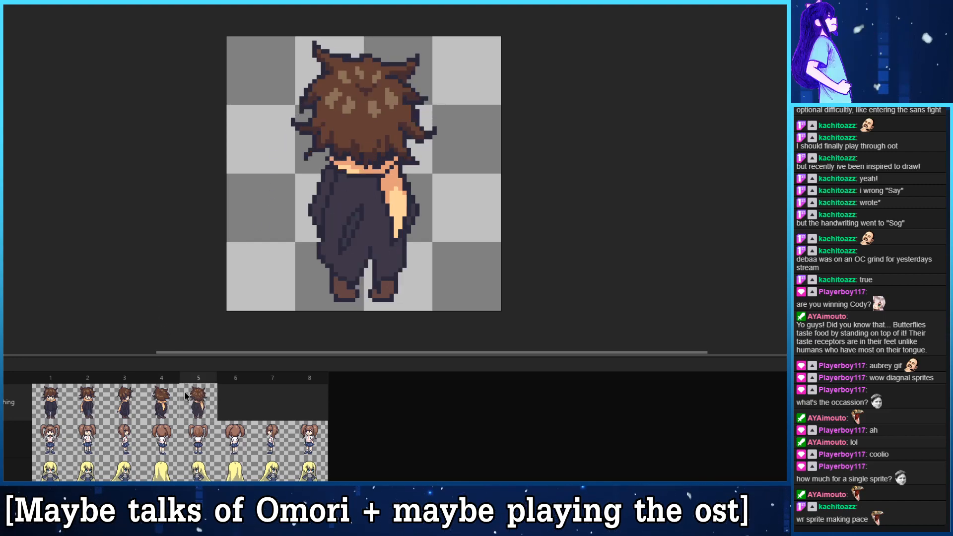
pyautogui.click(170, 397)
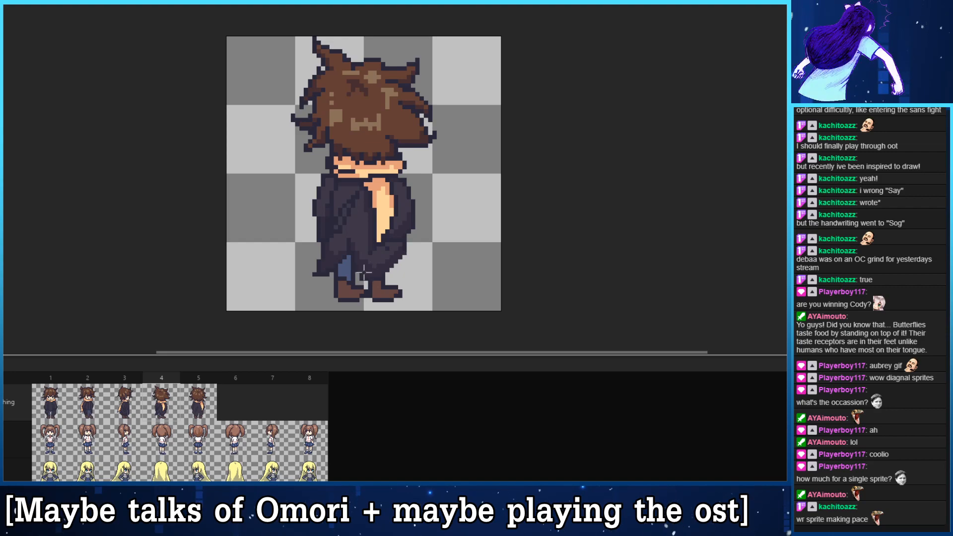
# - Shade the sleeves, sides and lower hem of the coat in frame 5 with darker purple
pyautogui.press('Right')
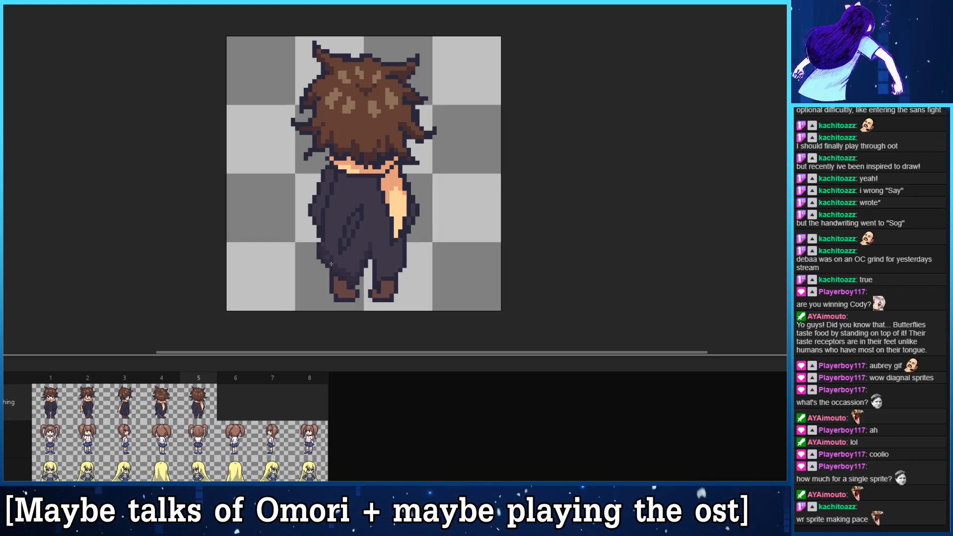
pyautogui.moveTo(327, 236); pyautogui.dragTo(327, 247)
pyautogui.press('ctrl')
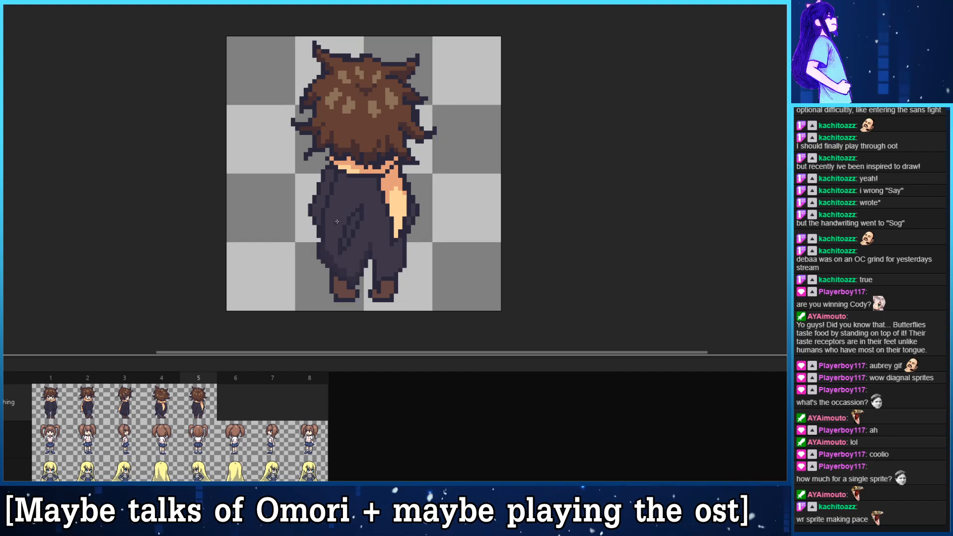
pyautogui.scroll(1, 321, 230)
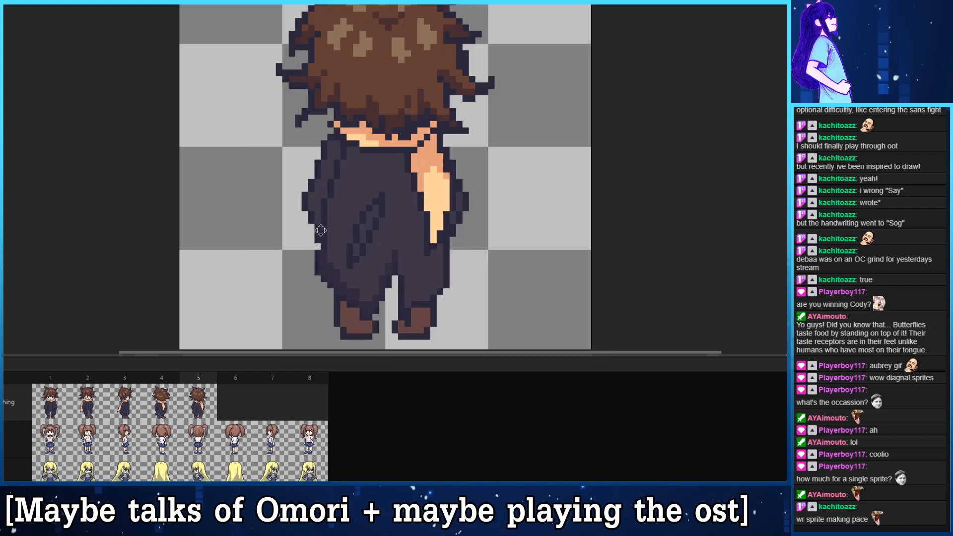
pyautogui.moveTo(321, 230); pyautogui.dragTo(264, 219)
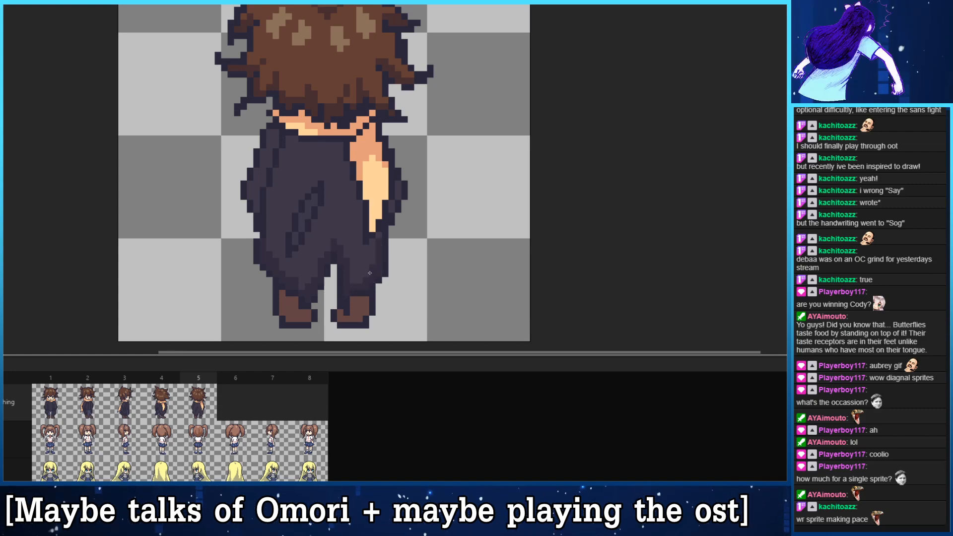
pyautogui.moveTo(372, 241)
pyautogui.mouseDown()
pyautogui.moveTo(364, 284)
pyautogui.moveTo(353, 197)
pyautogui.mouseUp()
pyautogui.press('ctrl')
pyautogui.moveTo(340, 146); pyautogui.dragTo(362, 239)
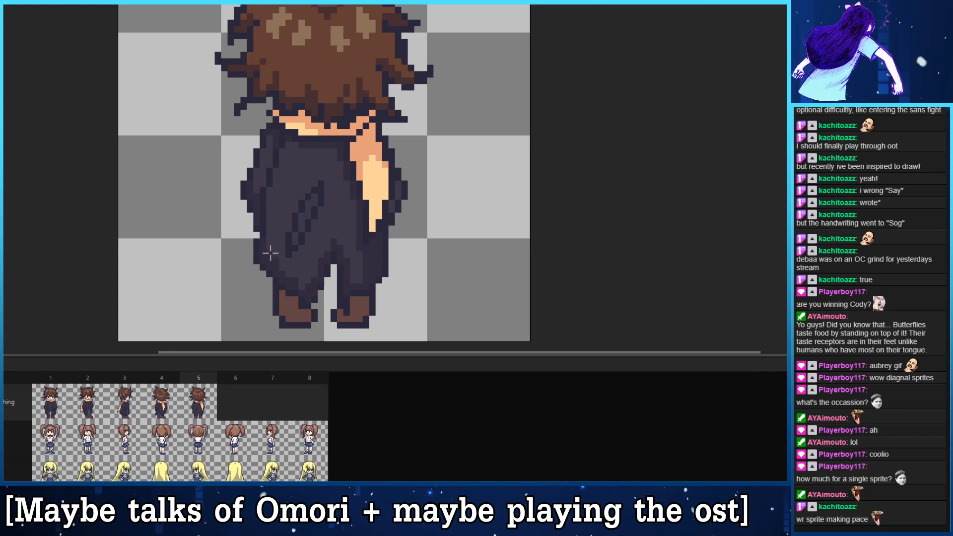
pyautogui.moveTo(269, 228); pyautogui.dragTo(275, 209)
pyautogui.moveTo(283, 261); pyautogui.dragTo(283, 268)
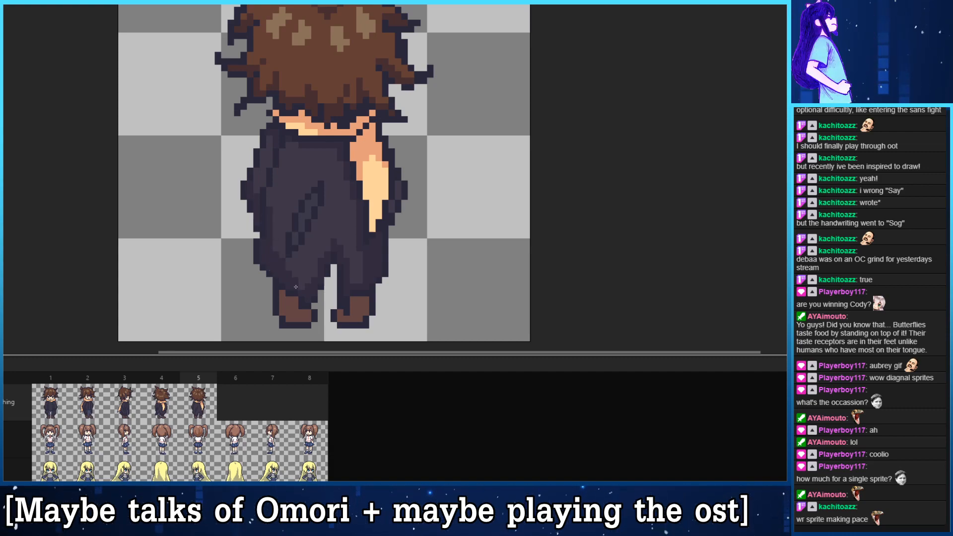
pyautogui.hotkey('ctrl', 'z')
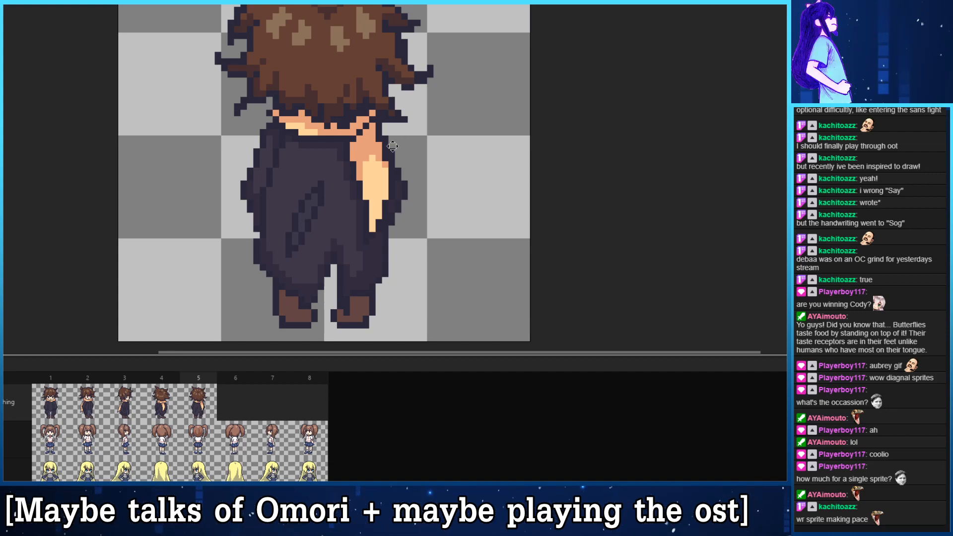
pyautogui.moveTo(392, 153); pyautogui.dragTo(424, 116)
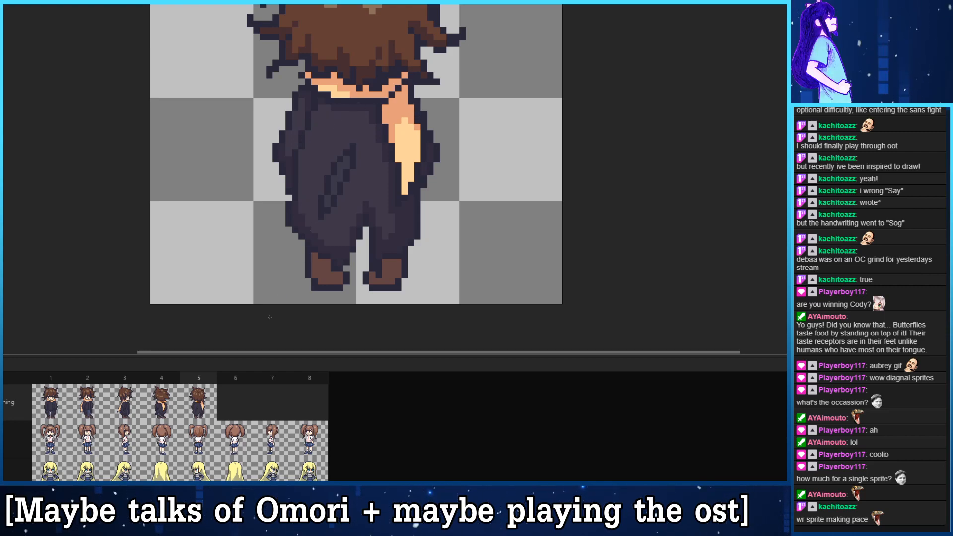
# - Shade the upper and lower edges of the shirt between the coat fronts in frame 1, discarding the trial fold line
pyautogui.press('Right')
pyautogui.press('Left')
pyautogui.press('Left')
pyautogui.press('Left')
pyautogui.press('Left')
pyautogui.press('Left')
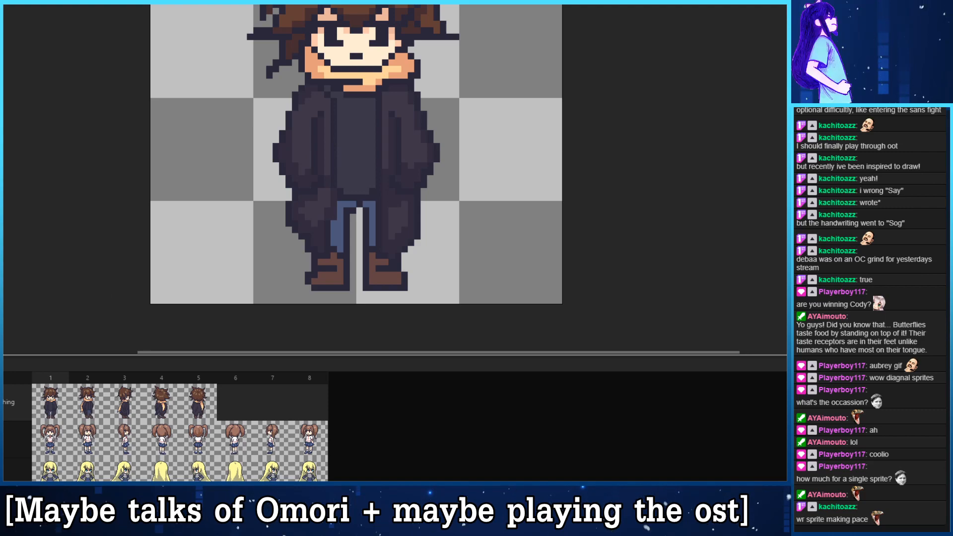
pyautogui.moveTo(372, 152); pyautogui.dragTo(368, 158)
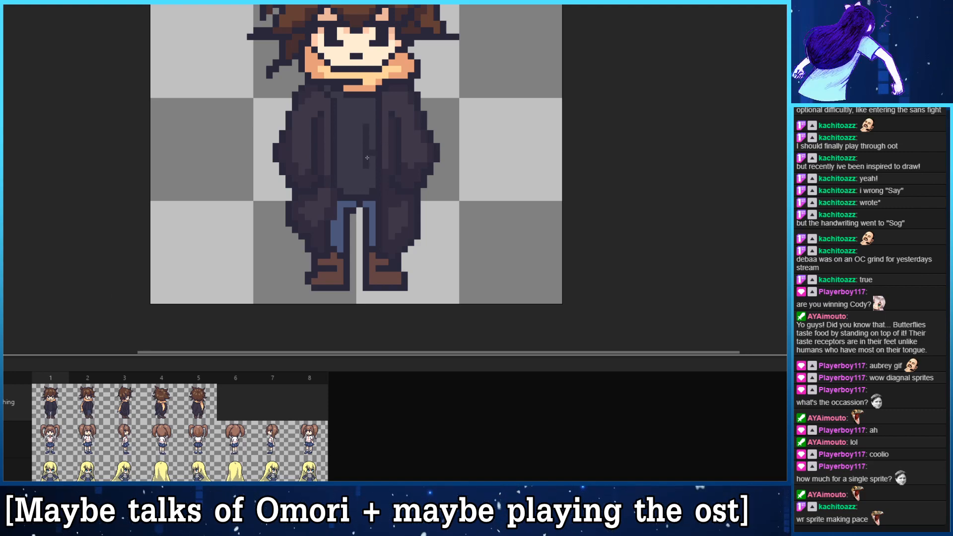
pyautogui.hotkey('ctrl', 'z')
pyautogui.moveTo(347, 191); pyautogui.dragTo(372, 179)
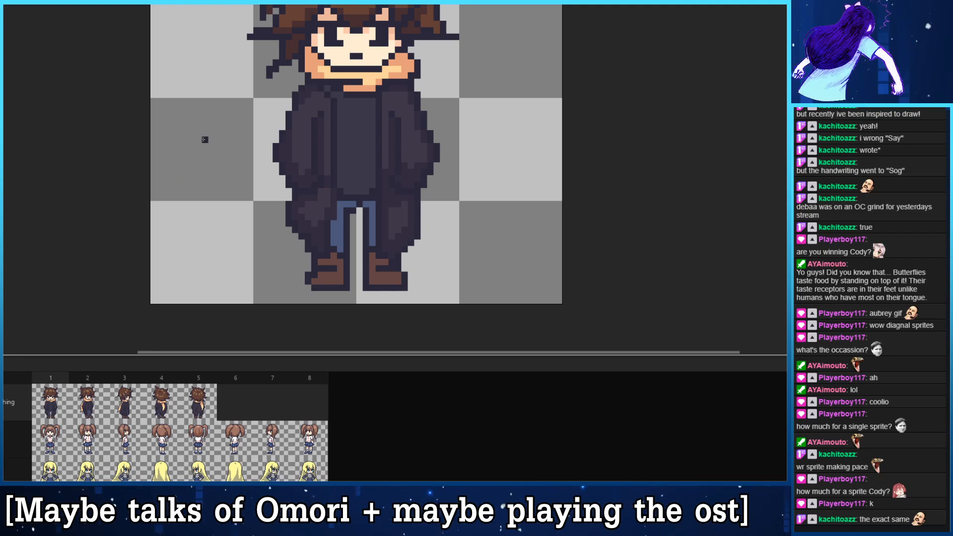
pyautogui.moveTo(274, 135); pyautogui.dragTo(267, 167)
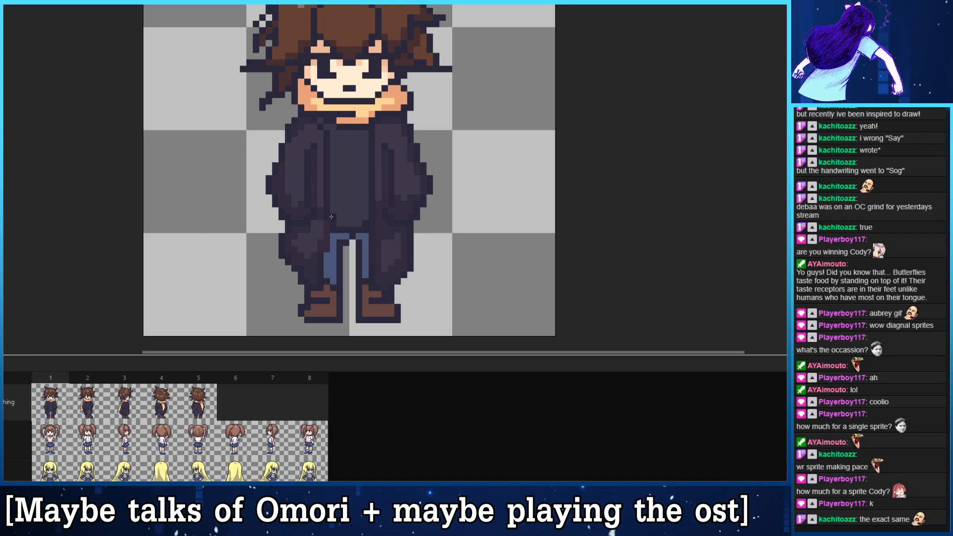
pyautogui.moveTo(343, 224); pyautogui.dragTo(346, 219)
pyautogui.hotkey('ctrl', 'z')
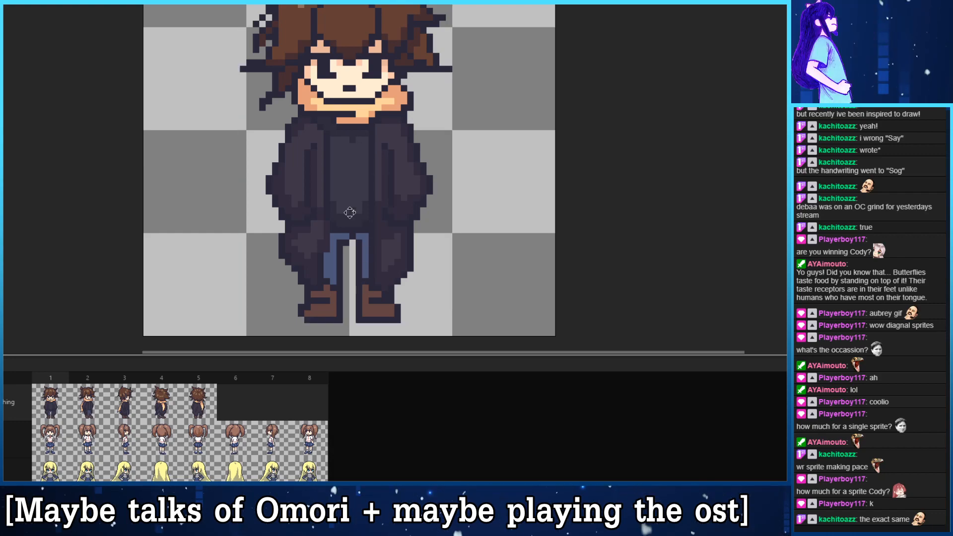
pyautogui.scroll(2, 352, 189)
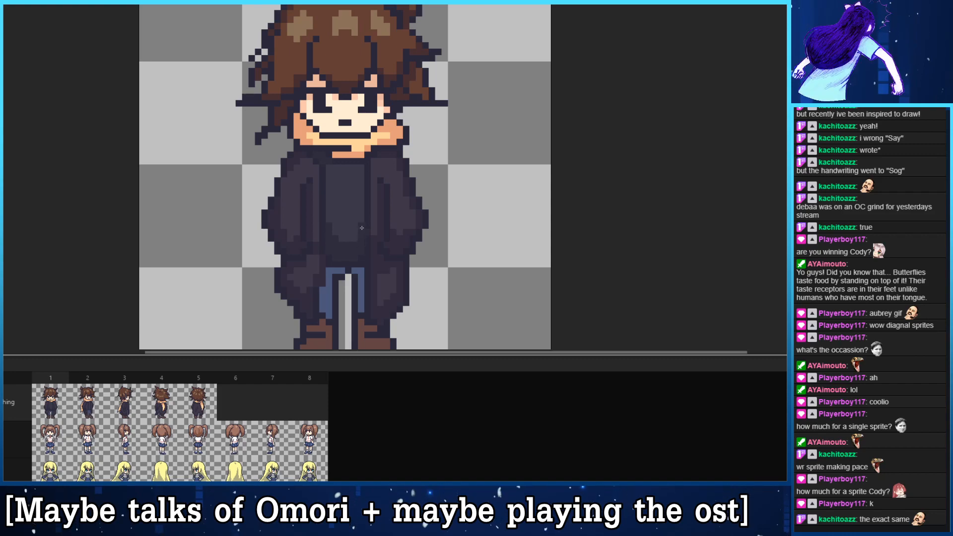
# - Carry the shirt shading into frames 2 and 3, and check the coat in frames 4 and 5 against it
pyautogui.press('Right')
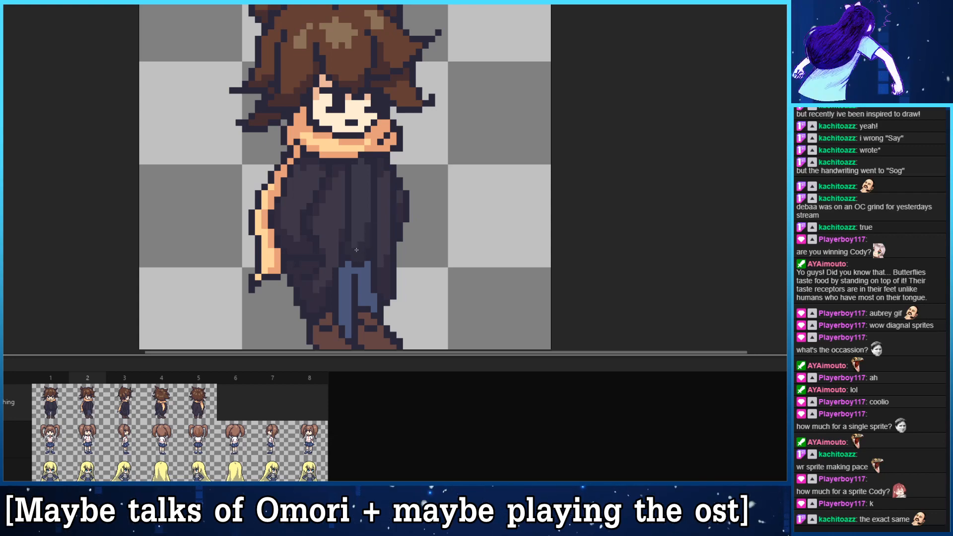
pyautogui.press('.')
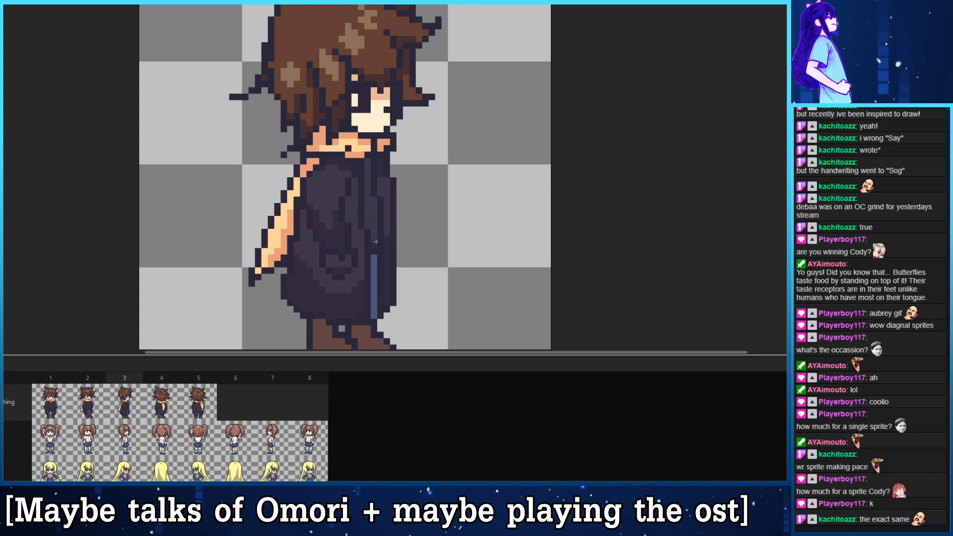
pyautogui.press('.')
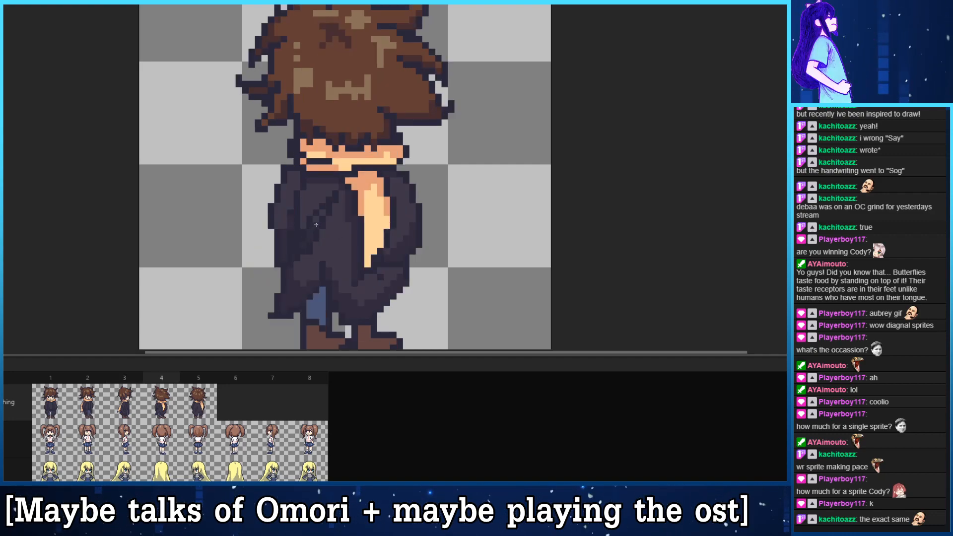
pyautogui.press('.')
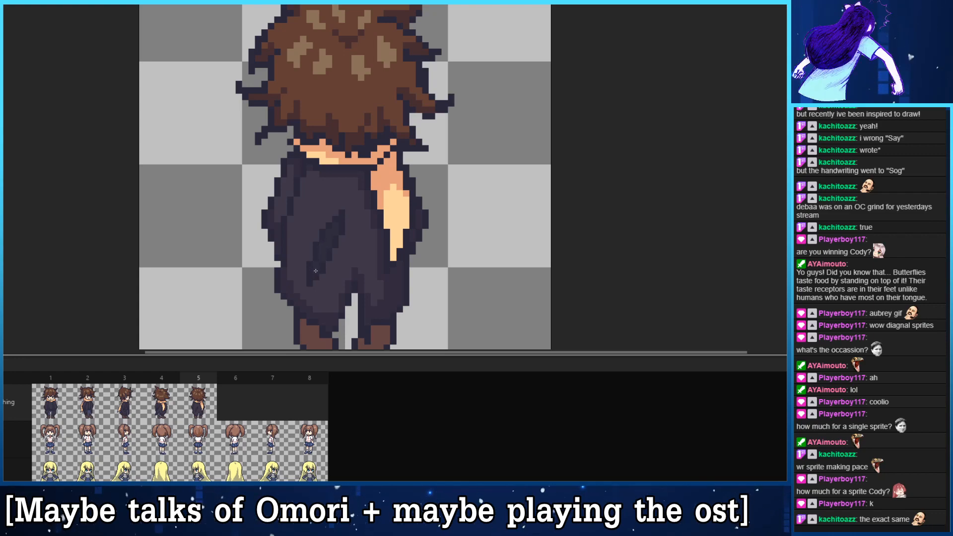
pyautogui.press('.')
pyautogui.press('Home')
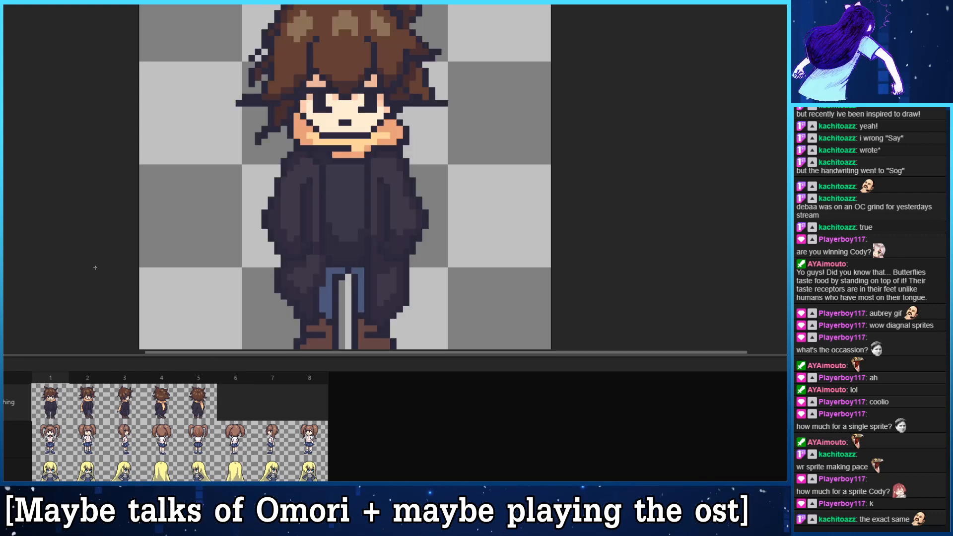
# - Lighten the shaded pixels of the scarf around the neck in frames 2, 3 and 4, comparing neighbouring frames
pyautogui.press('.')
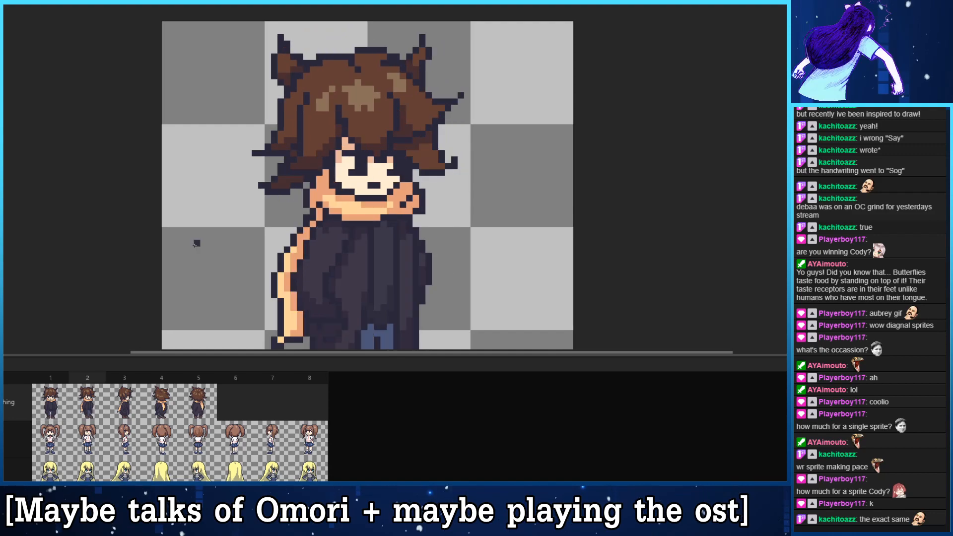
pyautogui.press('.')
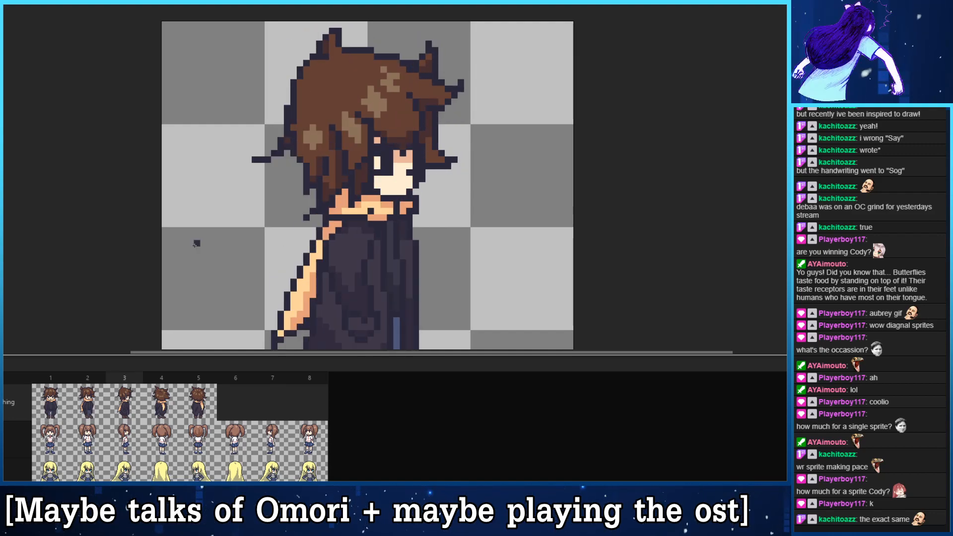
pyautogui.press(',')
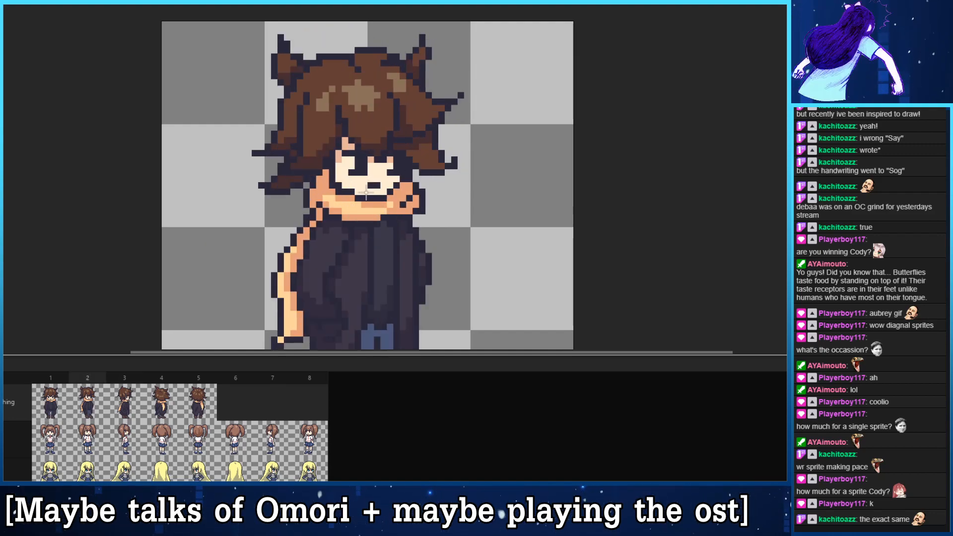
pyautogui.press('.')
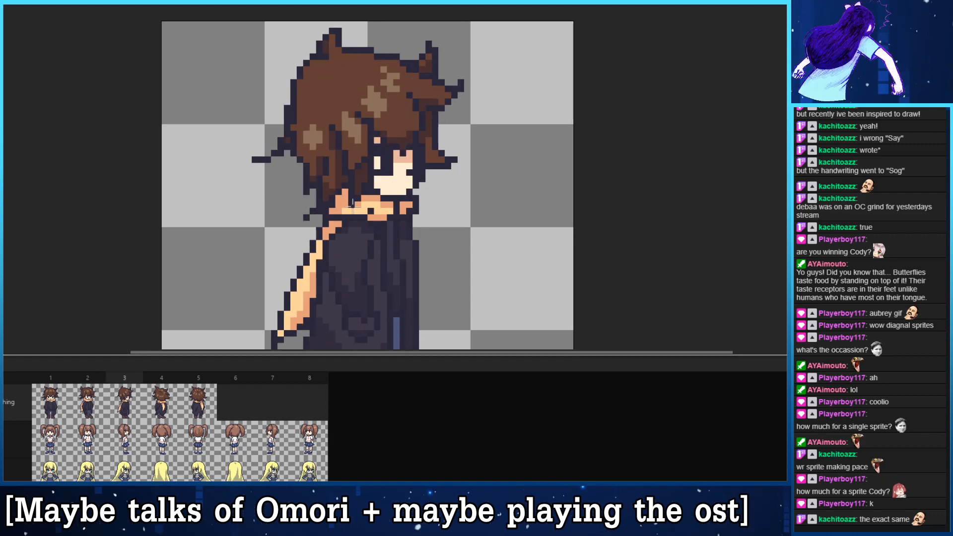
pyautogui.click(403, 209)
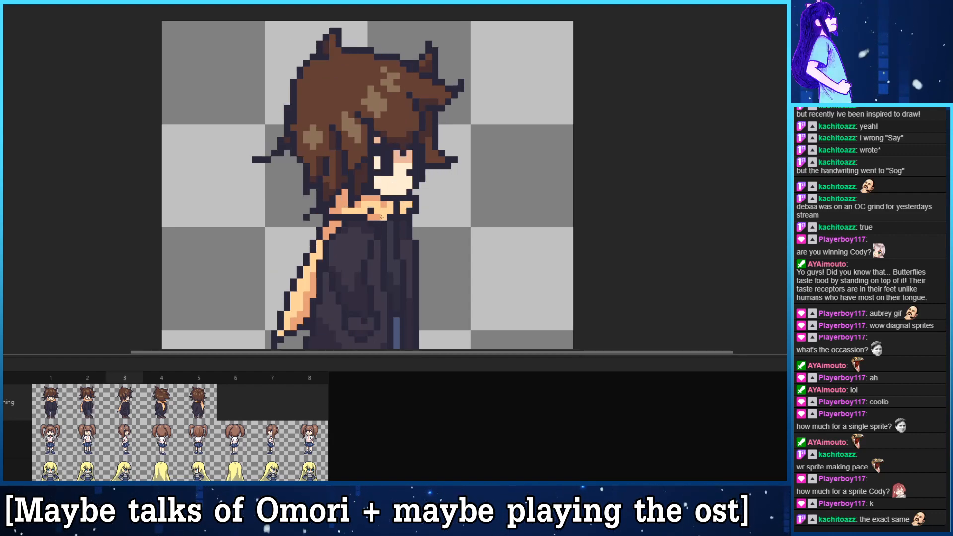
pyautogui.press(',')
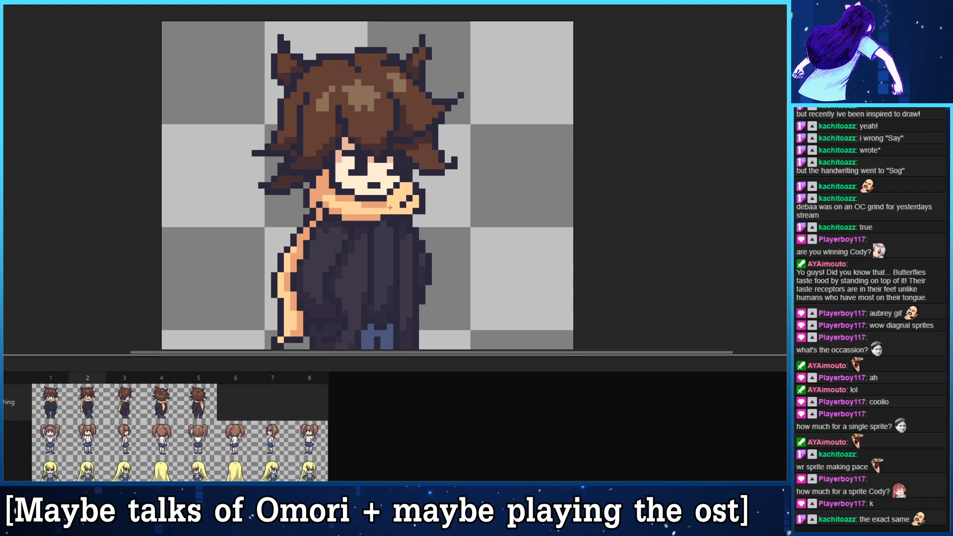
pyautogui.press('.')
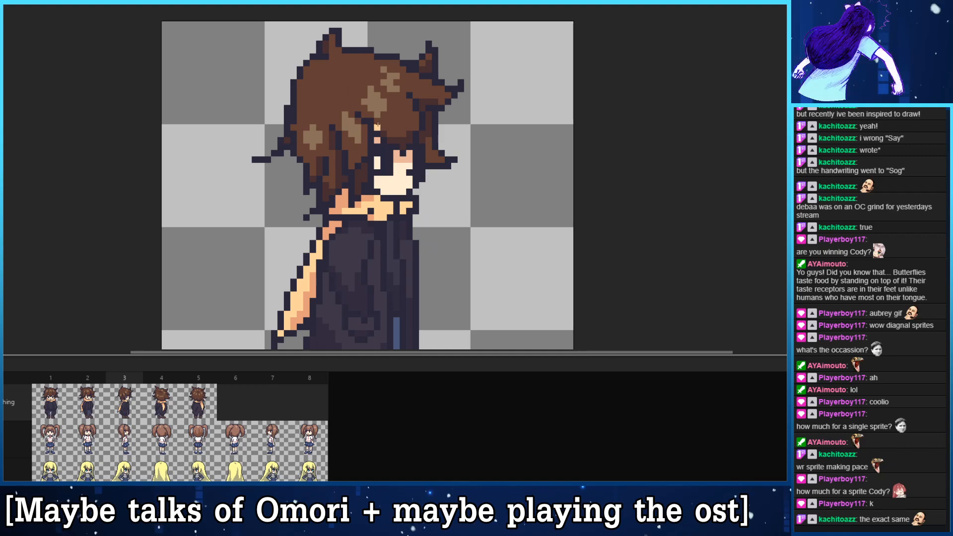
pyautogui.press('.')
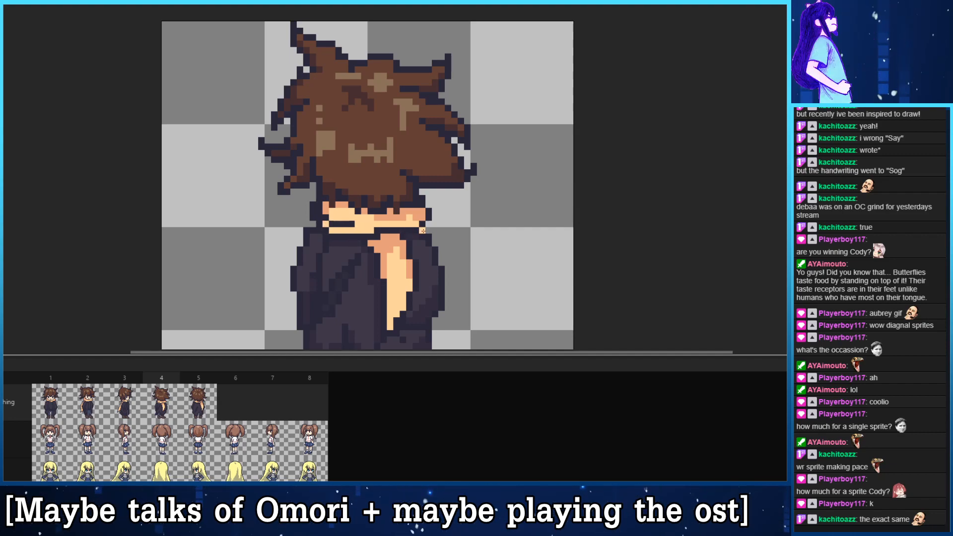
pyautogui.press('.')
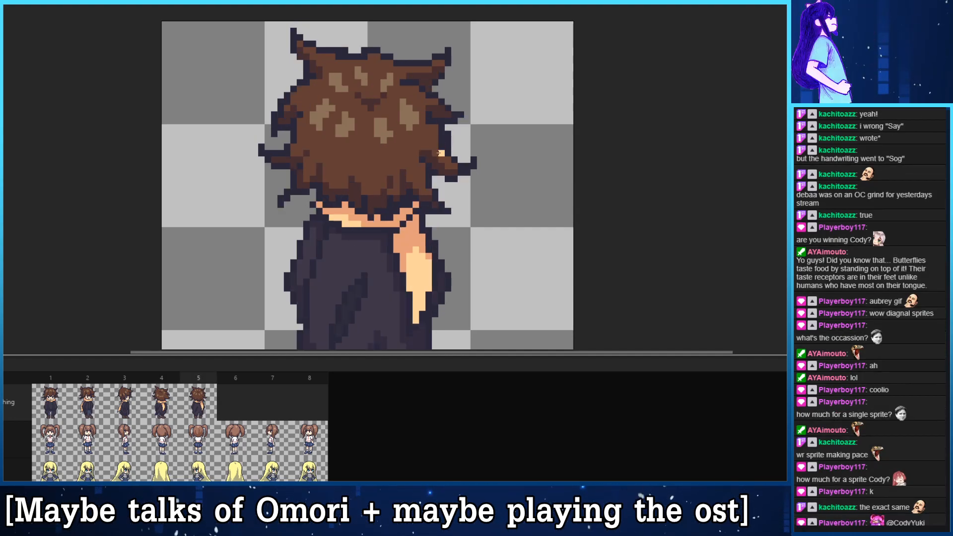
# - Compare the scarf, coat and jeans across the turnaround frames, starting from the front view in frame 1
pyautogui.click(65, 393)
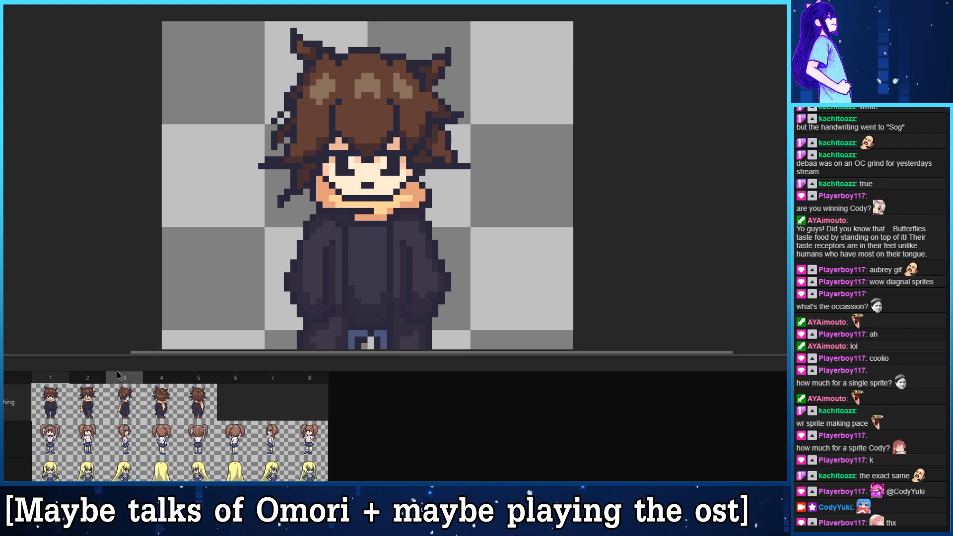
pyautogui.moveTo(296, 182); pyautogui.dragTo(305, 134)
pyautogui.press('Right')
pyautogui.press('Right')
pyautogui.press('Right')
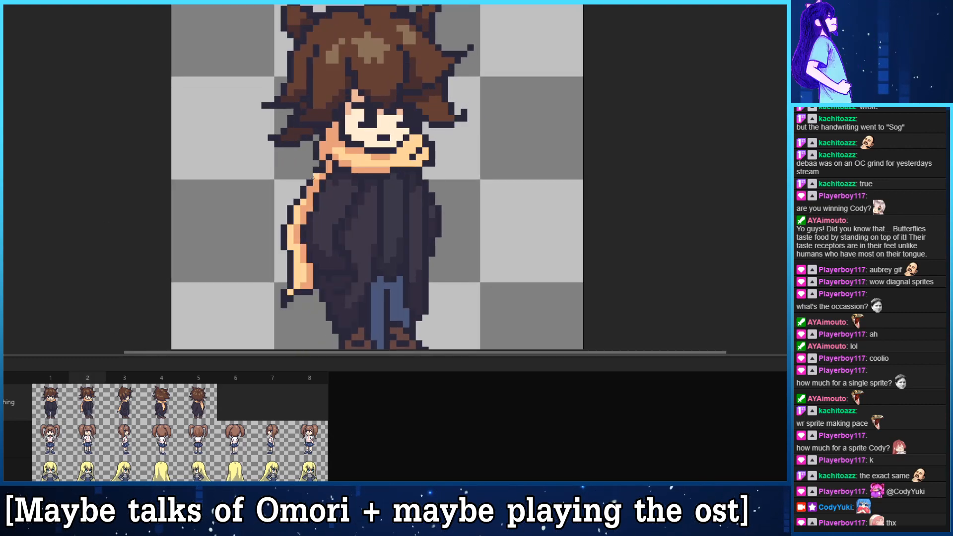
pyautogui.press('Left')
pyautogui.press('Left')
pyautogui.moveTo(327, 249); pyautogui.dragTo(319, 163)
pyautogui.press('Left')
pyautogui.press('Left')
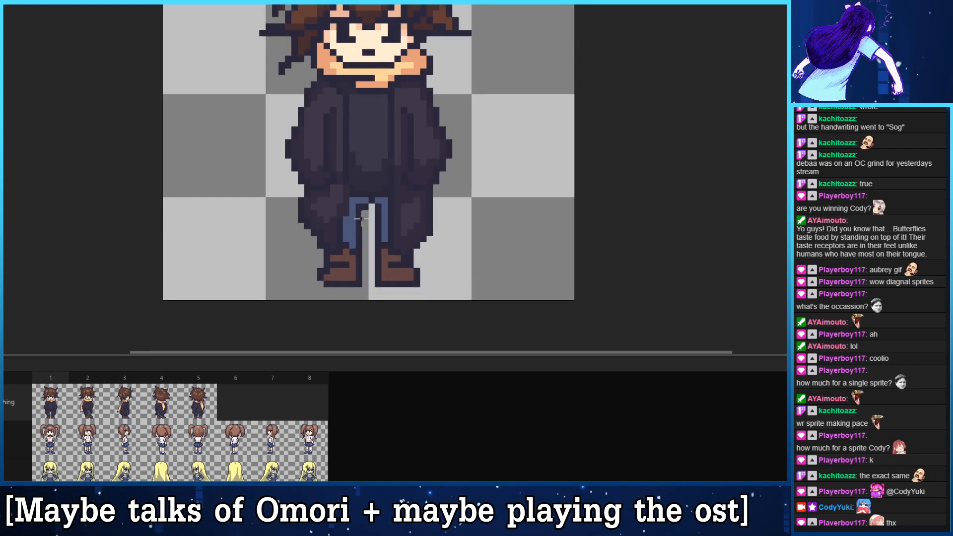
# - Shade the jeans beneath the coat in frame 1 with darker blue, discarding the trial strokes down the legs
pyautogui.press('Right')
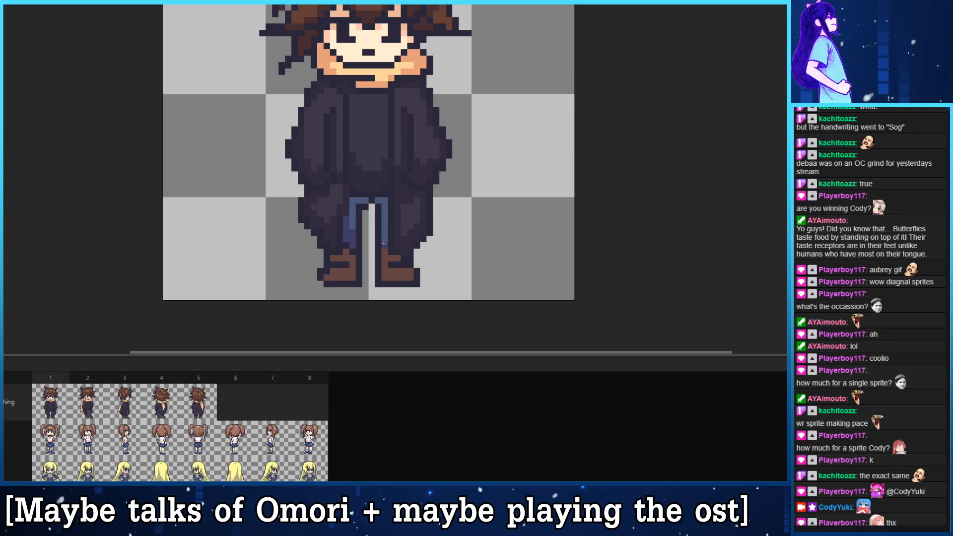
pyautogui.moveTo(385, 238)
pyautogui.mouseDown()
pyautogui.moveTo(386, 205)
pyautogui.moveTo(354, 219)
pyautogui.moveTo(368, 200)
pyautogui.moveTo(386, 202)
pyautogui.moveTo(384, 217)
pyautogui.mouseUp()
pyautogui.hotkey('ctrl', 'z')
pyautogui.hotkey('ctrl', 'z')
pyautogui.hotkey('ctrl', 'z')
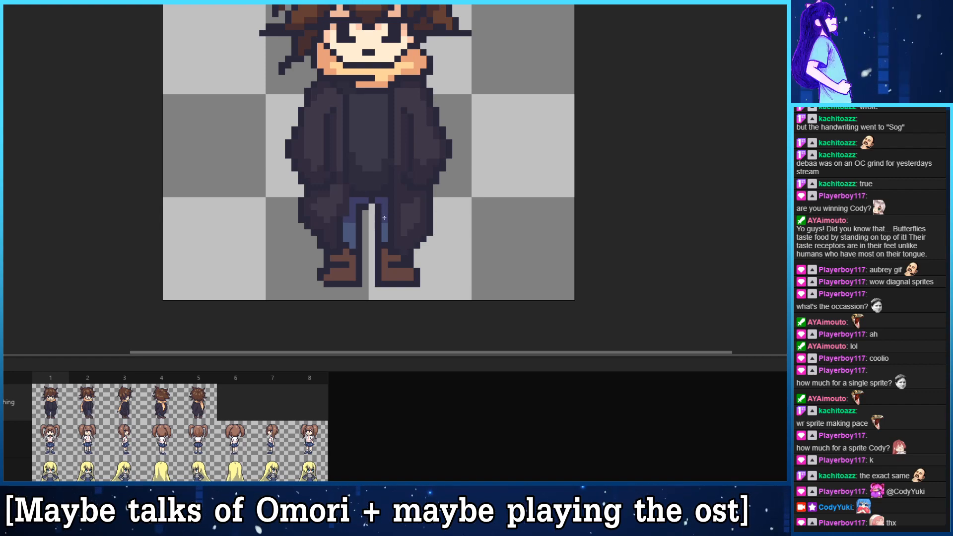
# - Carry the darker blue jeans shading below the coat hem into frames 2, 3 and 4, and check frame 5
pyautogui.press('Right')
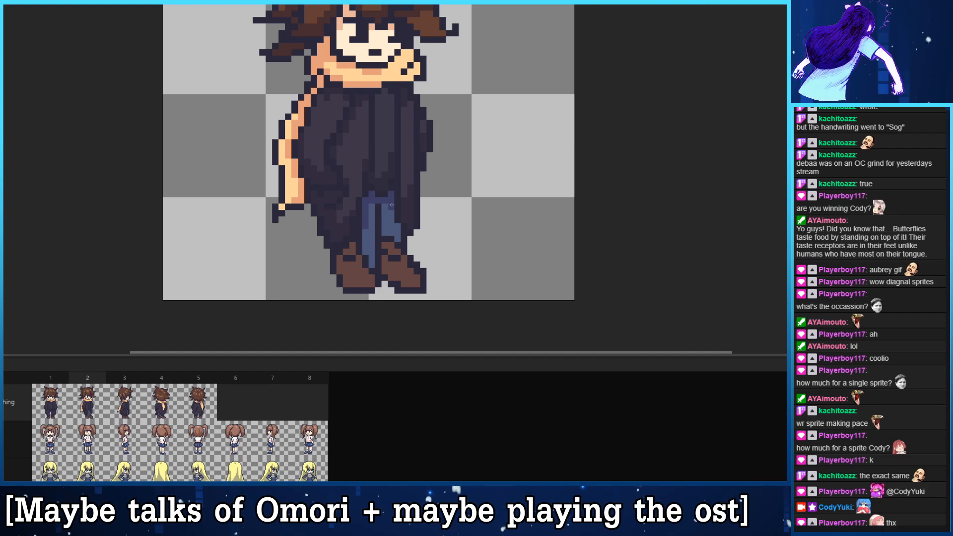
pyautogui.press('Right')
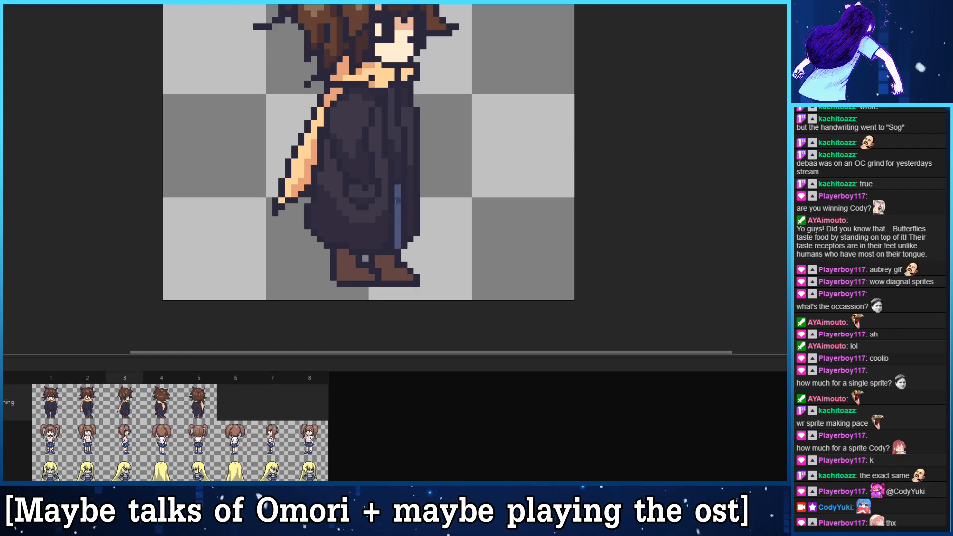
pyautogui.press('Right')
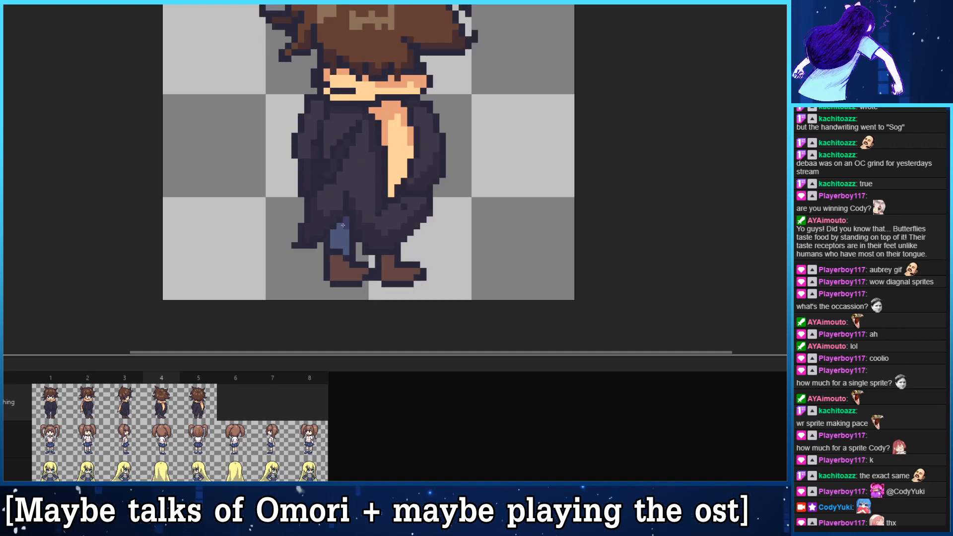
pyautogui.press('Right')
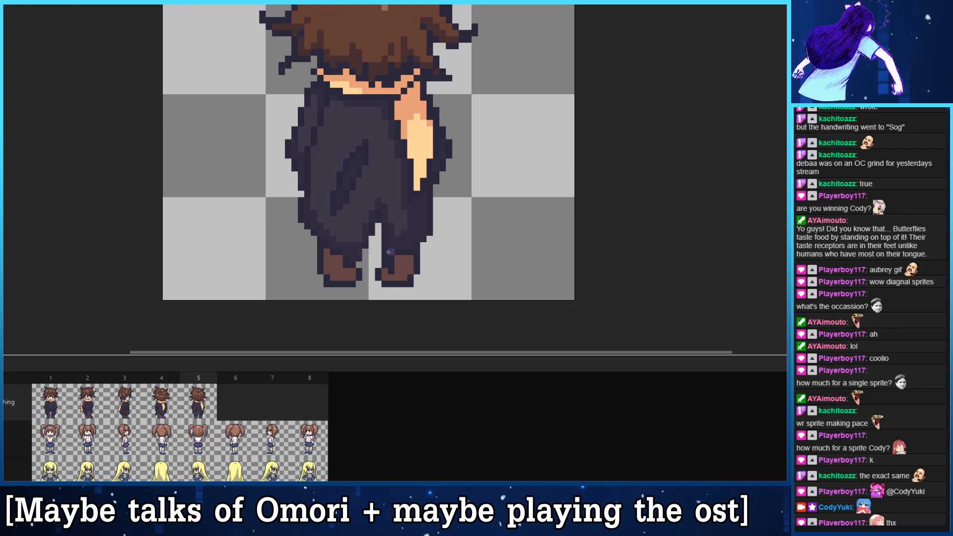
pyautogui.press('Left')
pyautogui.press('Home')
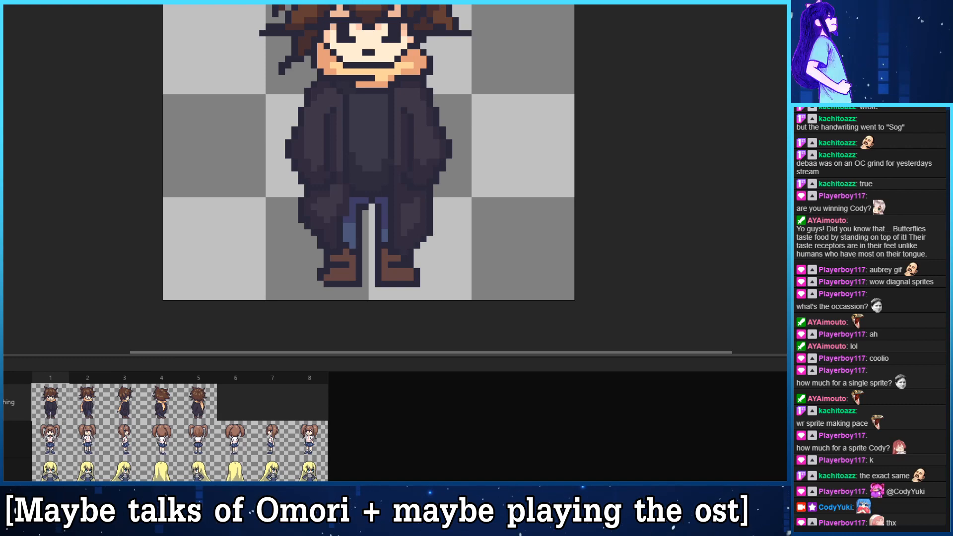
# - Compare the jeans and boots between the front, three-quarter and side views in frames 1 to 3
pyautogui.press('Right')
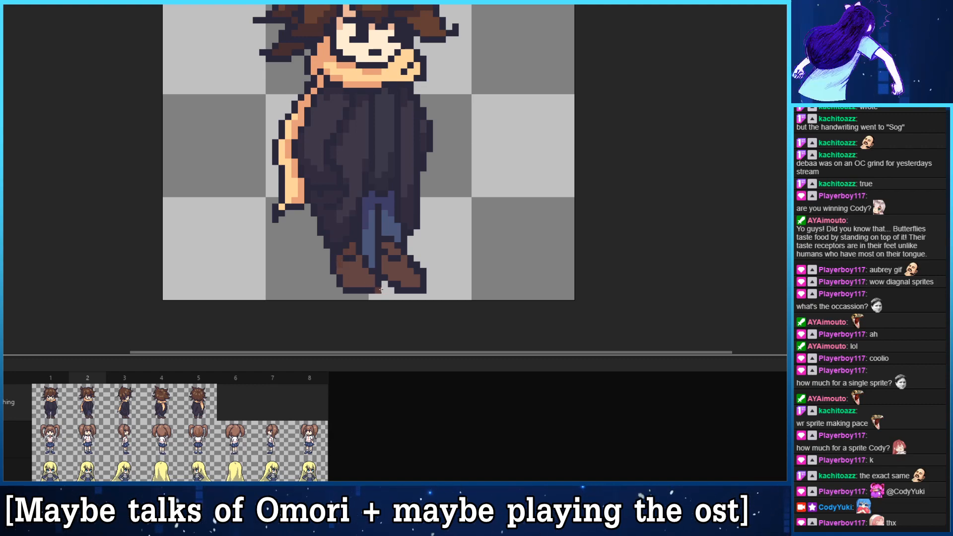
pyautogui.press('Left')
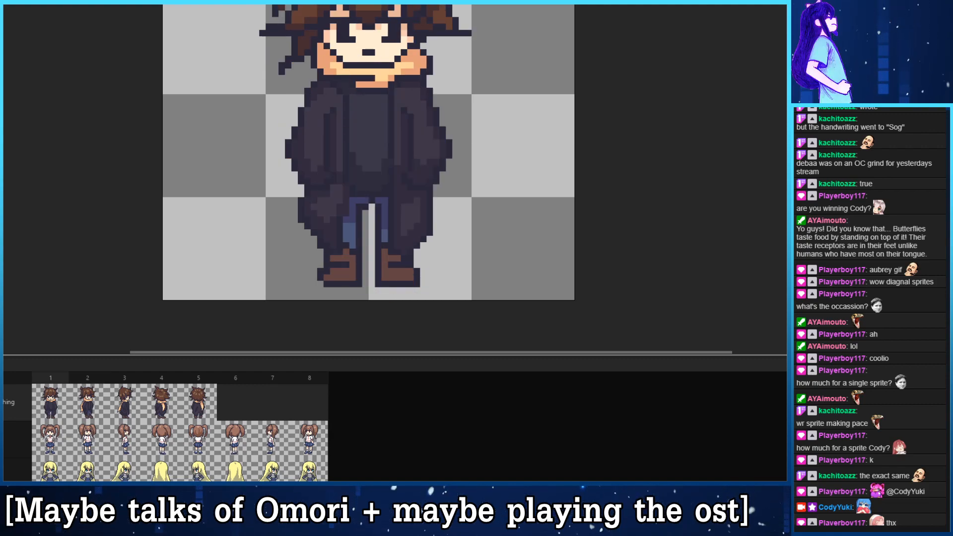
pyautogui.press('Right')
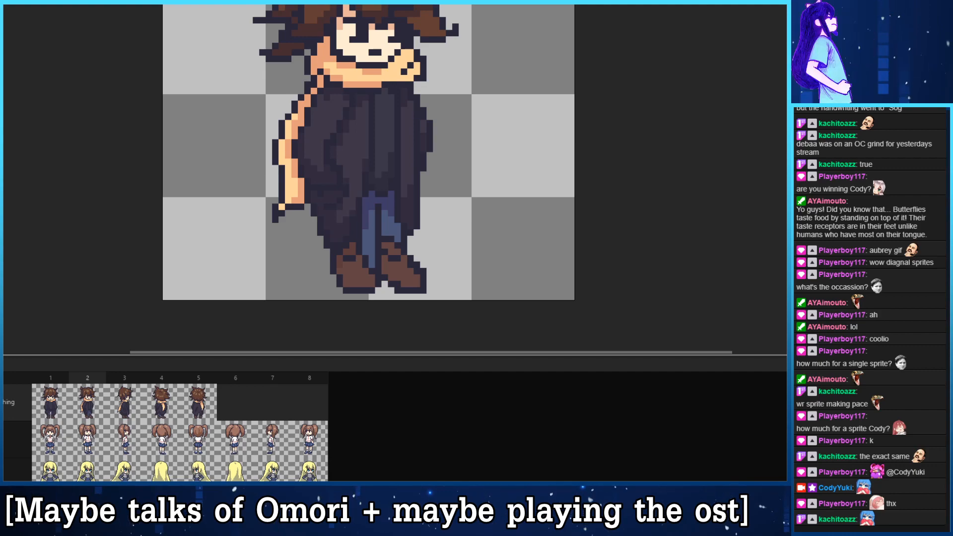
pyautogui.press('w')
pyautogui.press('Right')
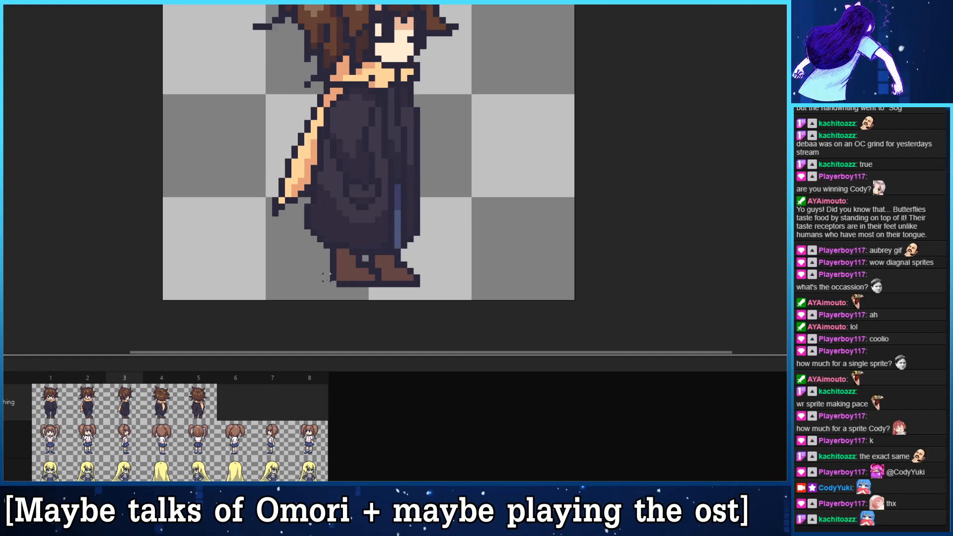
pyautogui.press('Left')
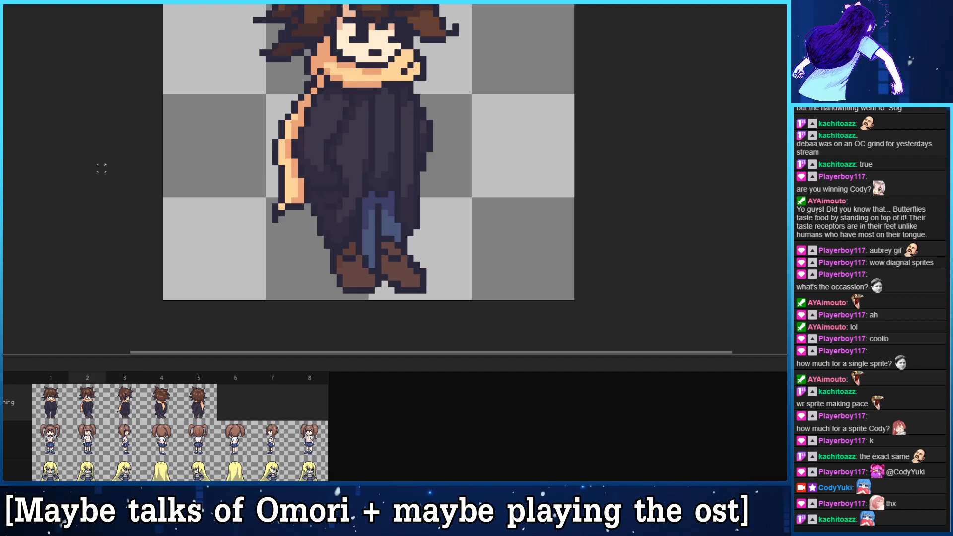
pyautogui.click(206, 394)
pyautogui.click(168, 404)
pyautogui.click(128, 399)
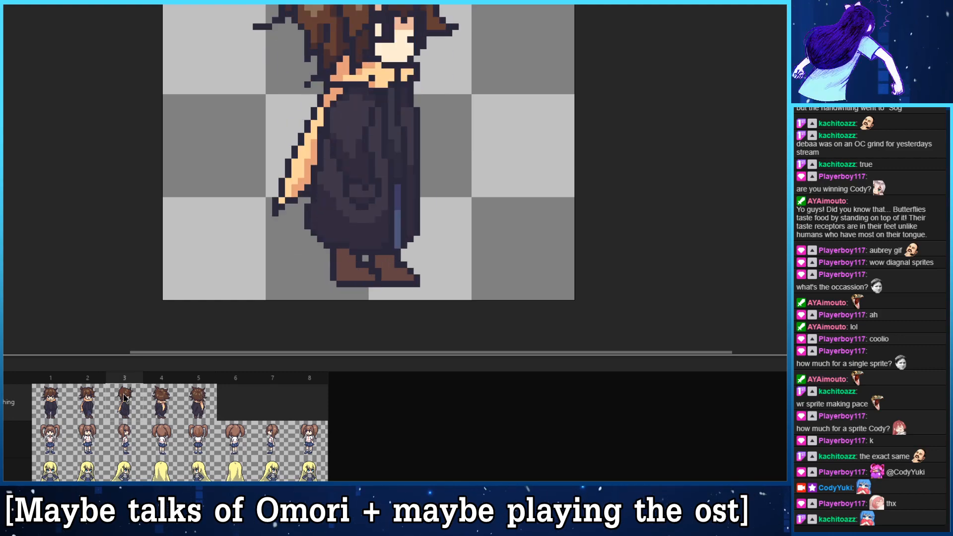
pyautogui.click(97, 398)
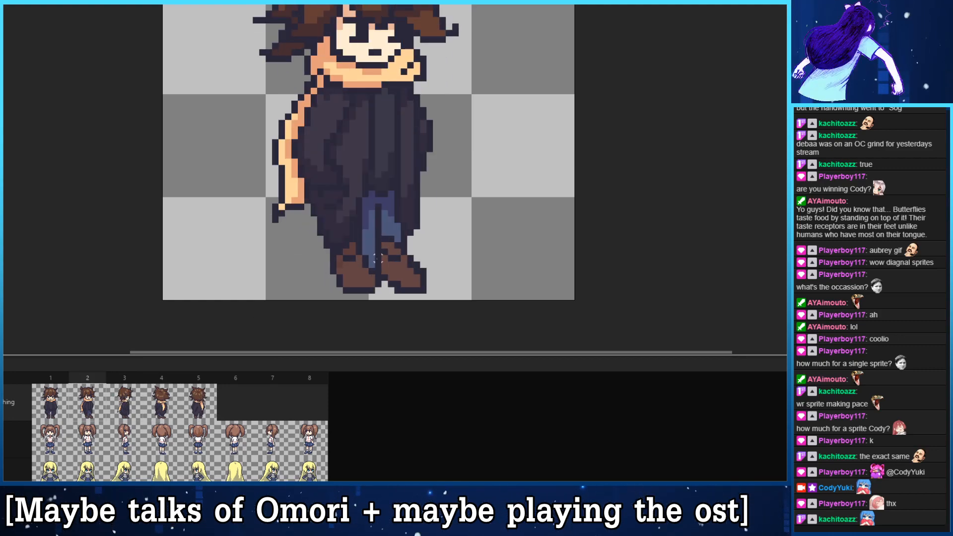
# - Erase the inner jeans leg in frame 2 to open a gap between the legs, comparing it with frame 1
pyautogui.press('e')
pyautogui.moveTo(372, 265)
pyautogui.mouseDown()
pyautogui.moveTo(372, 206)
pyautogui.moveTo(372, 226)
pyautogui.moveTo(366, 213)
pyautogui.mouseUp()
pyautogui.keyDown('alt'); pyautogui.click(376, 218); pyautogui.keyUp('alt')
pyautogui.press('b')
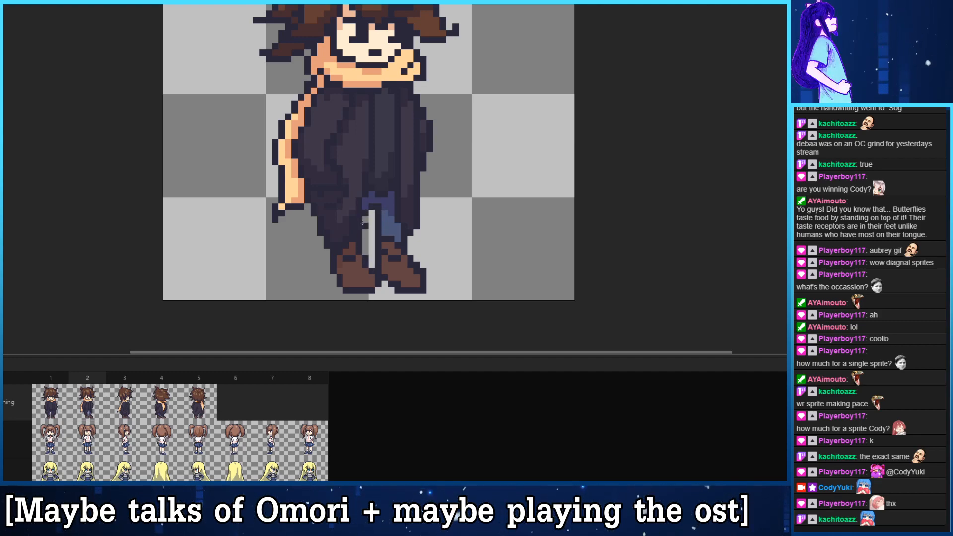
pyautogui.press(',')
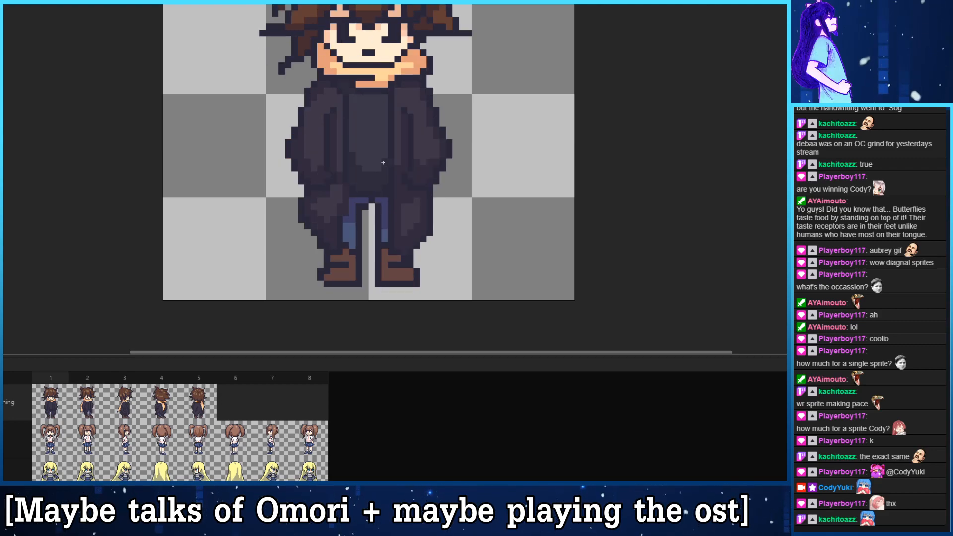
pyautogui.press('.')
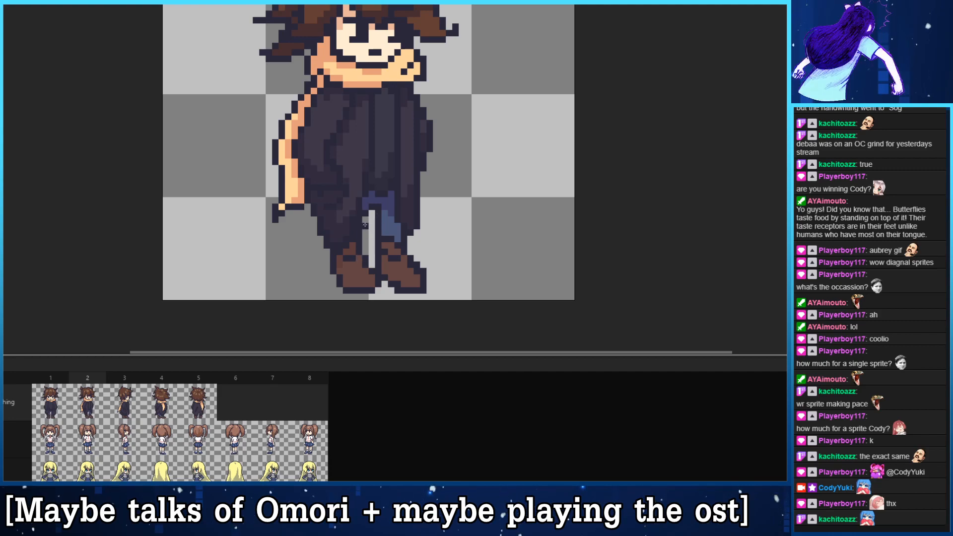
# - Redraw the erased jeans leg in frame 2 with a dark outline and blue fill closer to the coat
pyautogui.keyDown('alt'); pyautogui.click(372, 202); pyautogui.keyUp('alt')
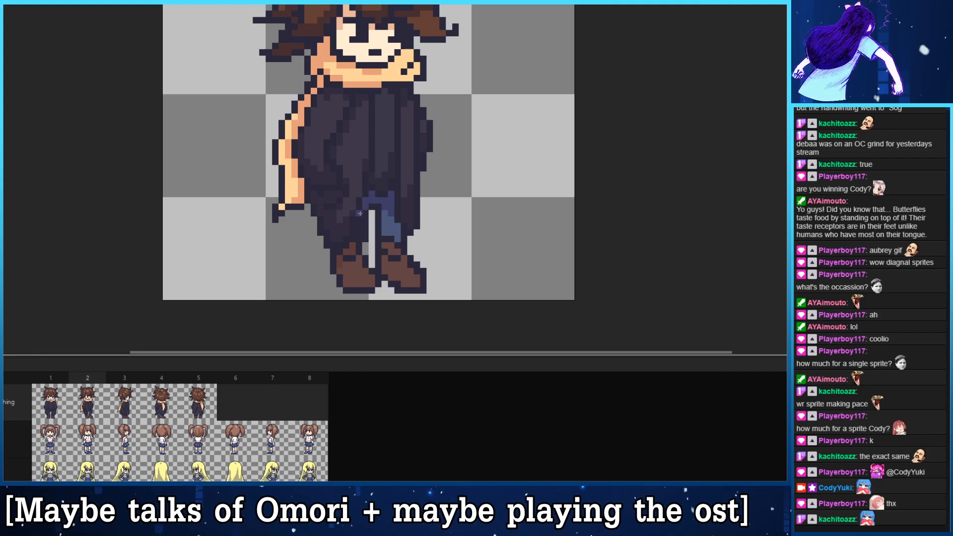
pyautogui.moveTo(359, 214); pyautogui.dragTo(353, 239)
pyautogui.click(366, 213)
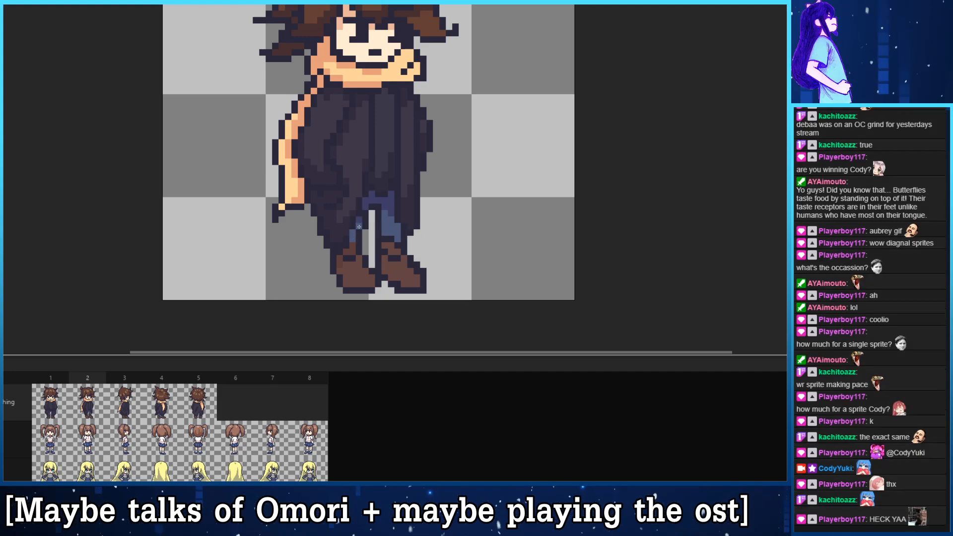
# - Review the legs and coat in frames 3 to 5, stepping back through the turnaround
pyautogui.press('Right')
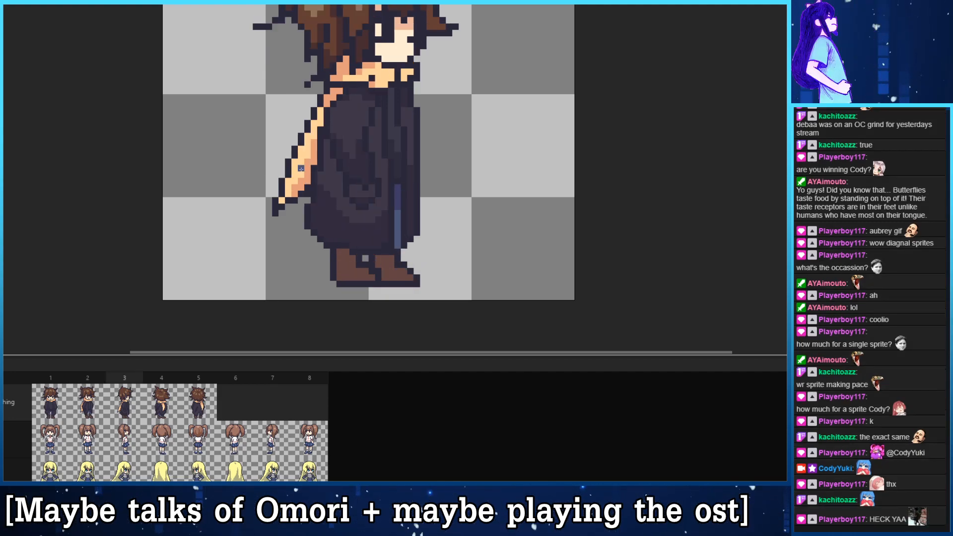
pyautogui.press('Right')
pyautogui.press('Right')
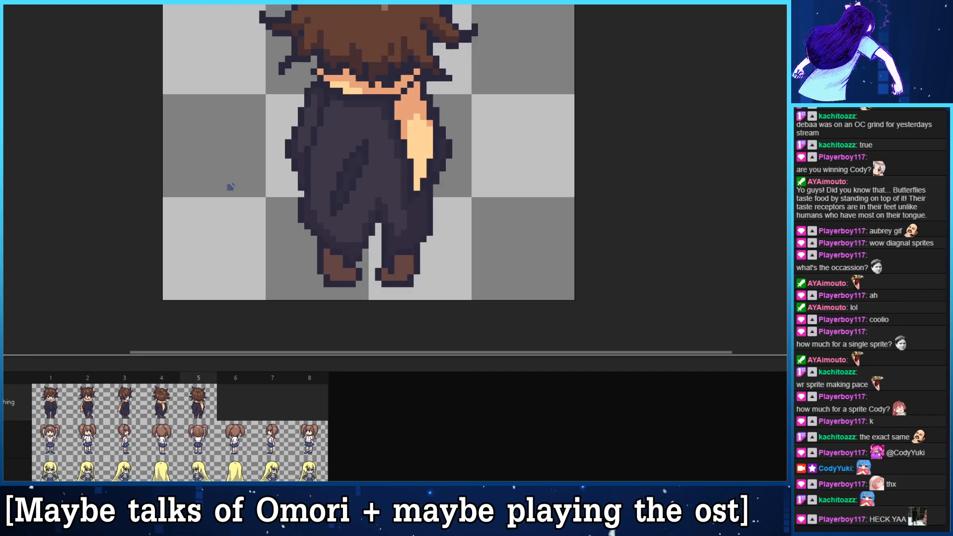
pyautogui.press('Left')
pyautogui.press('Left')
pyautogui.press('Left')
pyautogui.press('Left')
pyautogui.press('Left')
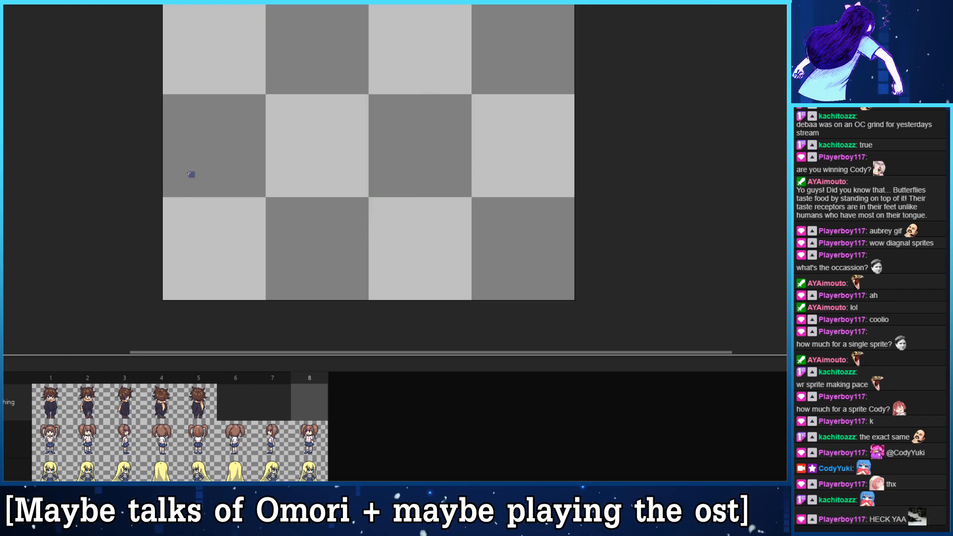
# - Shade the boots in frames 1 to 4 with a darker reddish brown around the ankles
pyautogui.press('Right')
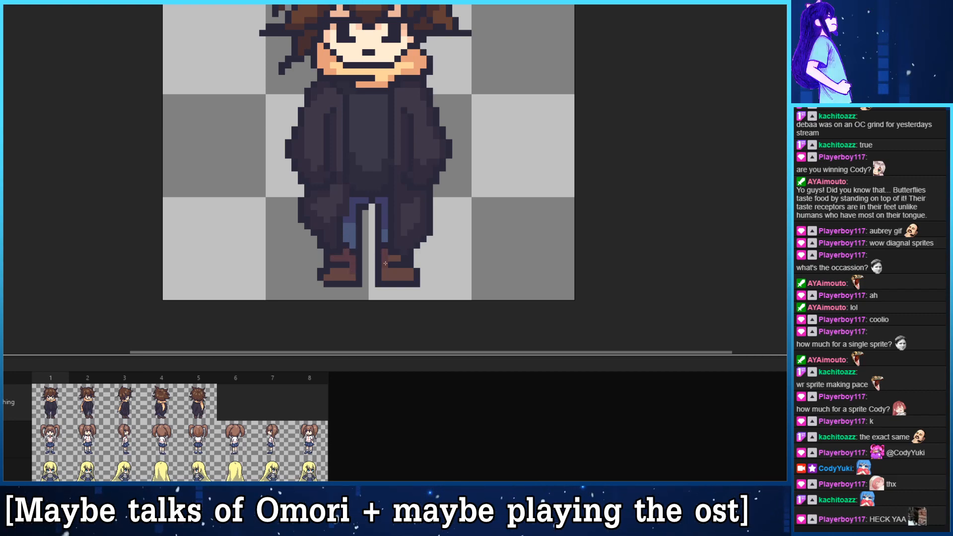
pyautogui.press('Right')
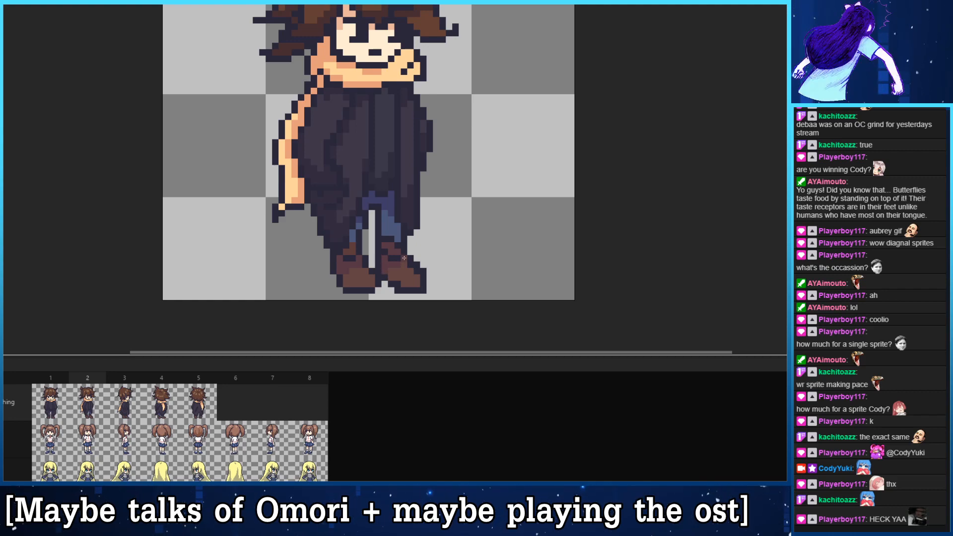
pyautogui.press('Right')
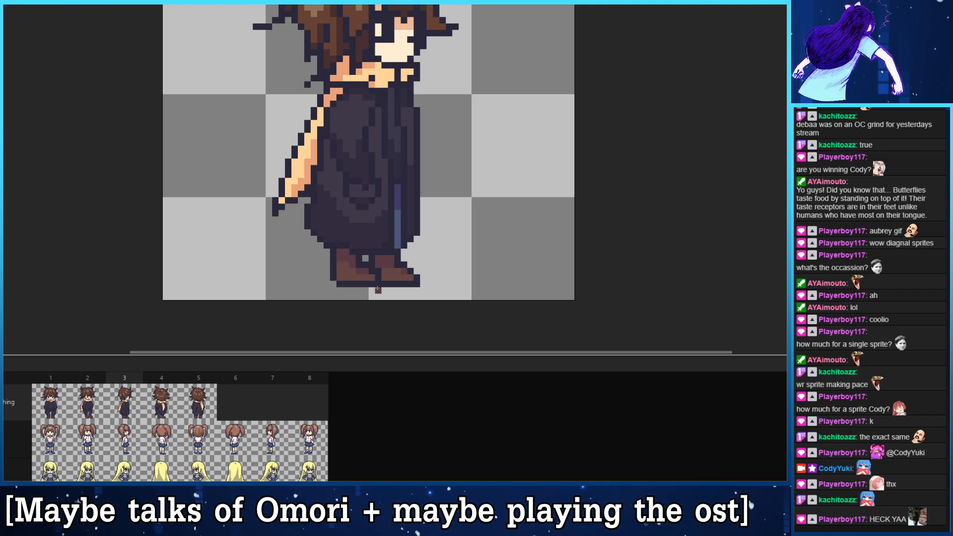
pyautogui.press('Right')
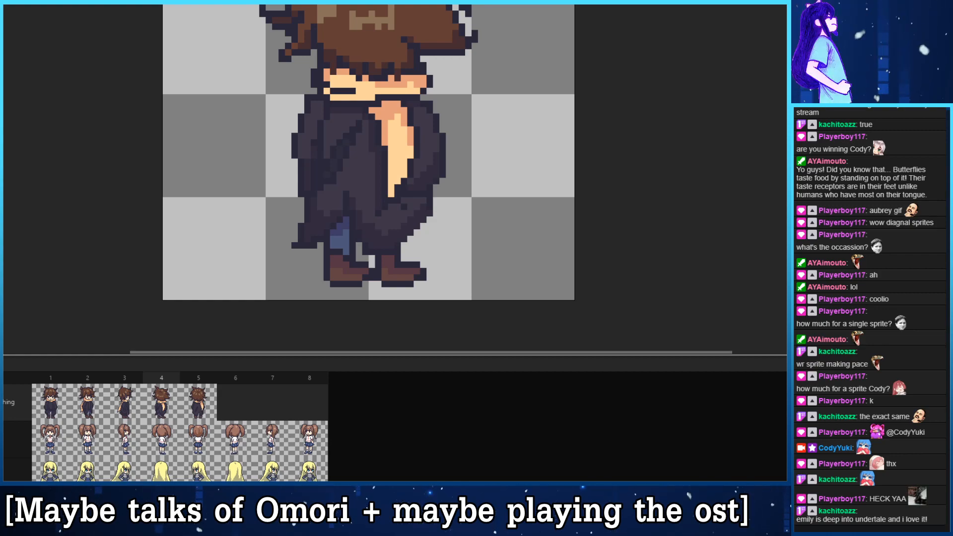
# - Examine the hair, scarf and coat of the back three-quarter view in frame 4, and compare frames 2 and 5
pyautogui.scroll(3, 221, 202)
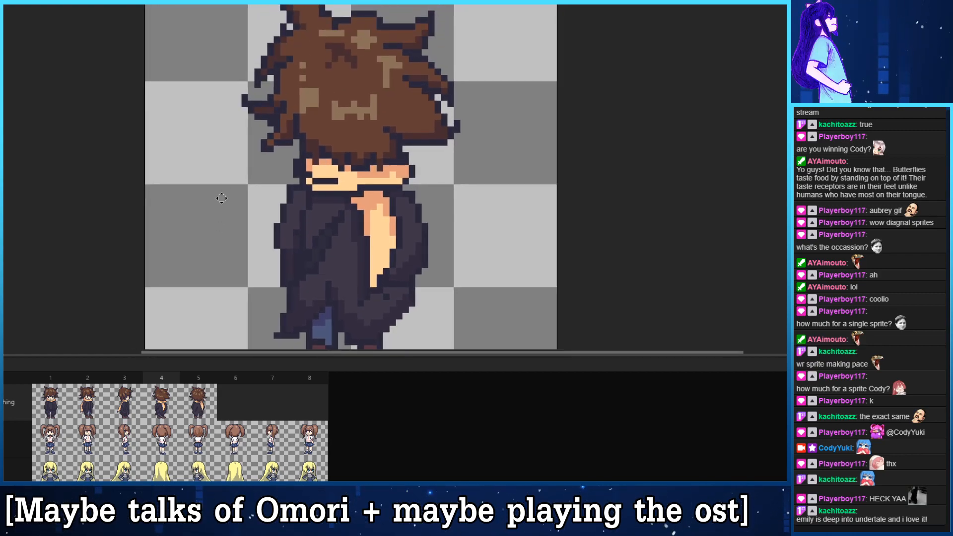
pyautogui.scroll(-1, 251, 187)
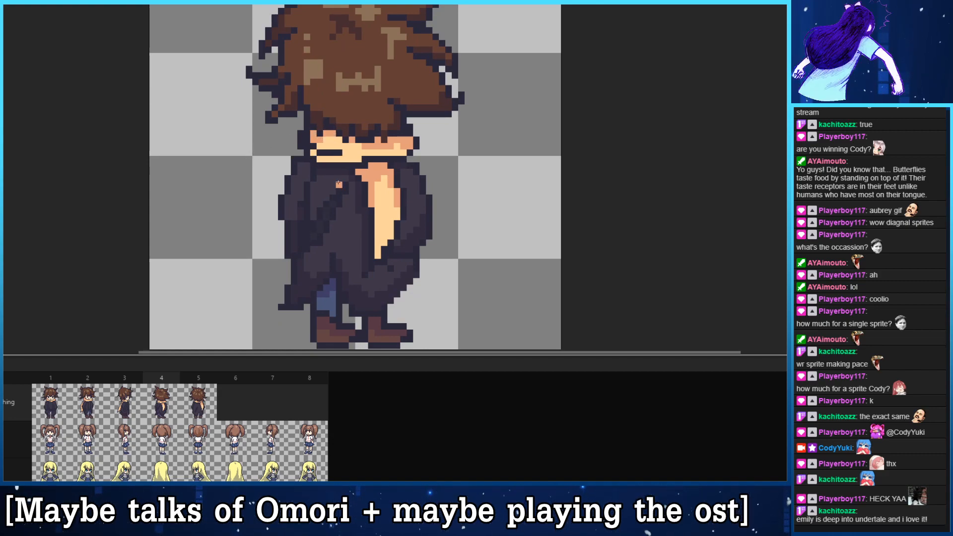
pyautogui.moveTo(242, 88); pyautogui.dragTo(217, 107)
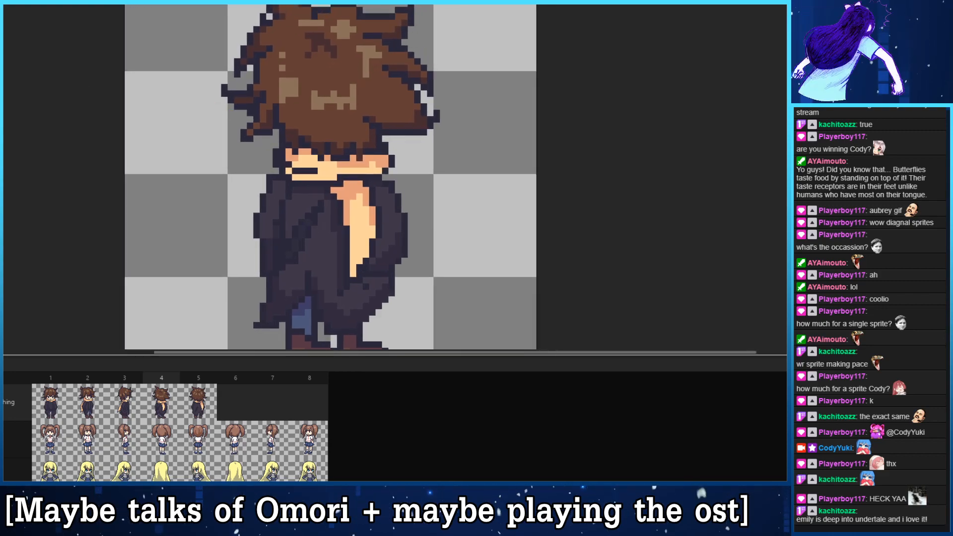
pyautogui.scroll(-2, 271, 185)
pyautogui.moveTo(292, 170); pyautogui.dragTo(363, 148)
pyautogui.scroll(1, 361, 138)
pyautogui.scroll(1, 364, 147)
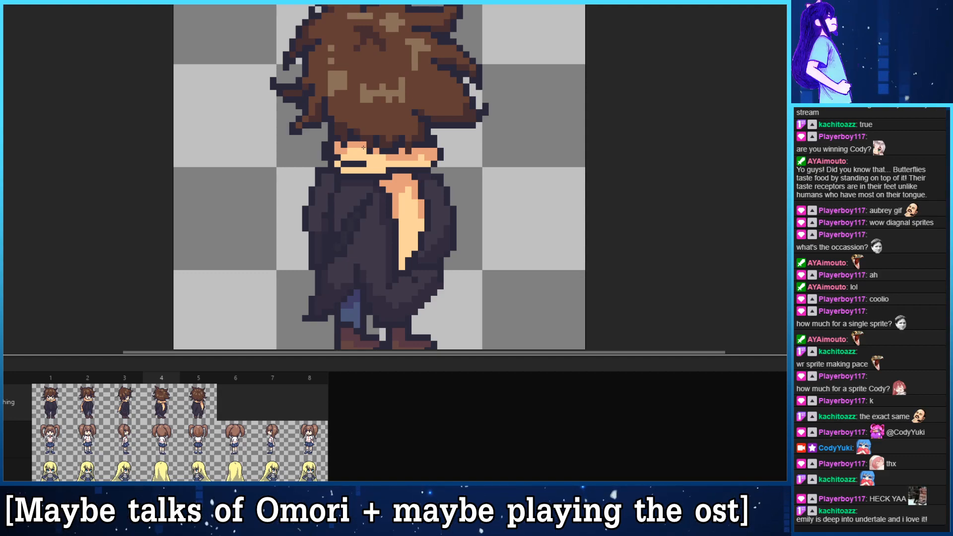
pyautogui.scroll(-1, 466, 213)
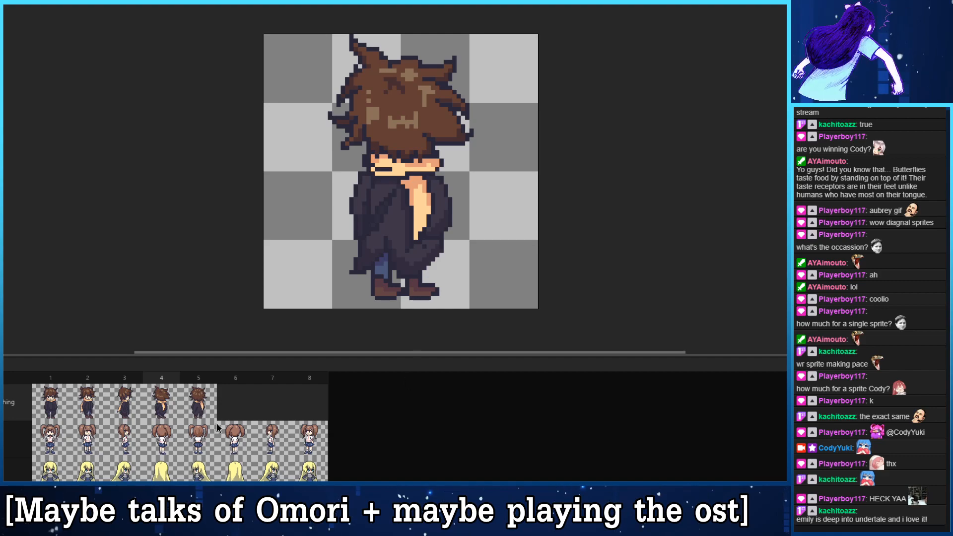
pyautogui.click(88, 417)
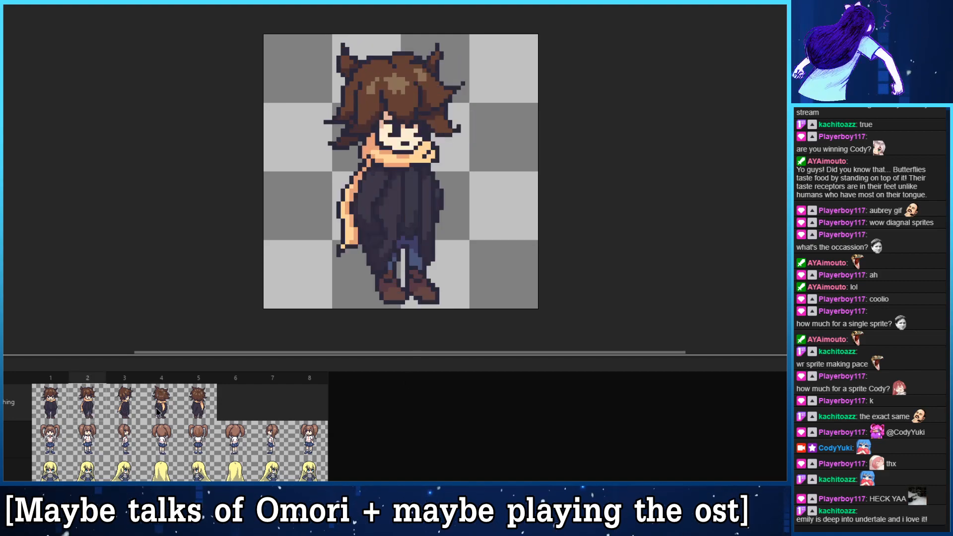
pyautogui.click(191, 405)
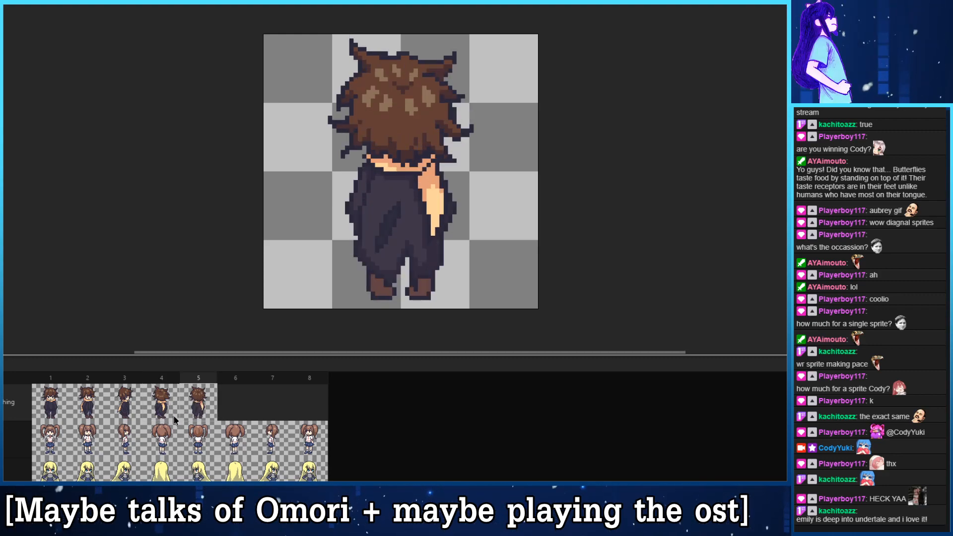
# - Copy the back three-quarter sprite from frame 4 into the empty frame 6 of the same layer
pyautogui.click(189, 407)
pyautogui.click(168, 407)
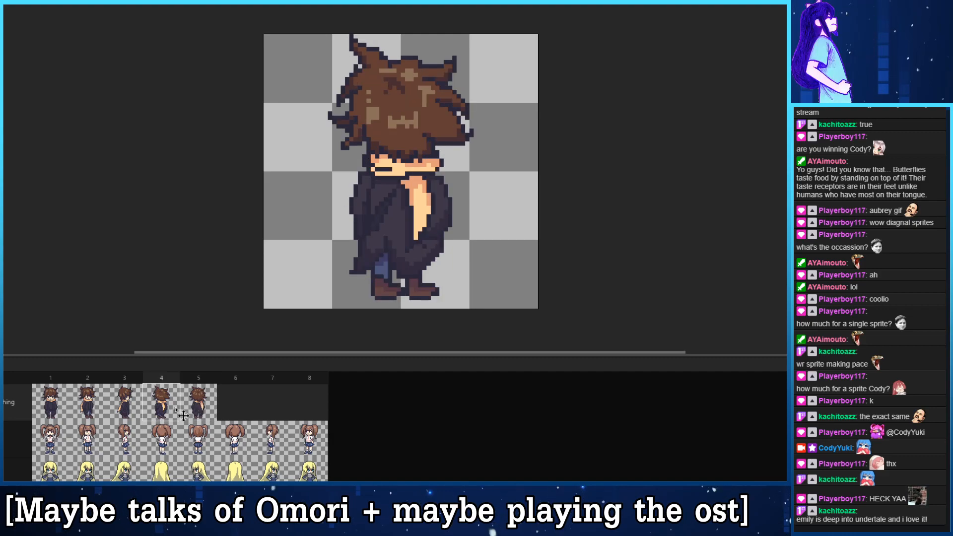
pyautogui.hotkey('ctrl', 'c')
pyautogui.click(233, 407)
pyautogui.hotkey('ctrl', 'v')
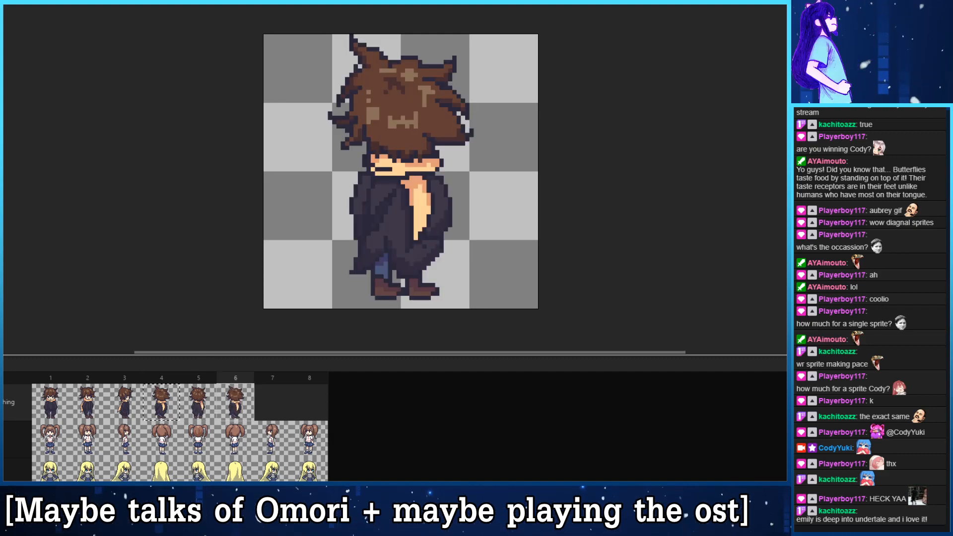
# - Flip the copied back three-quarter sprite in frame 6 horizontally
pyautogui.hotkey('alt', 'e')
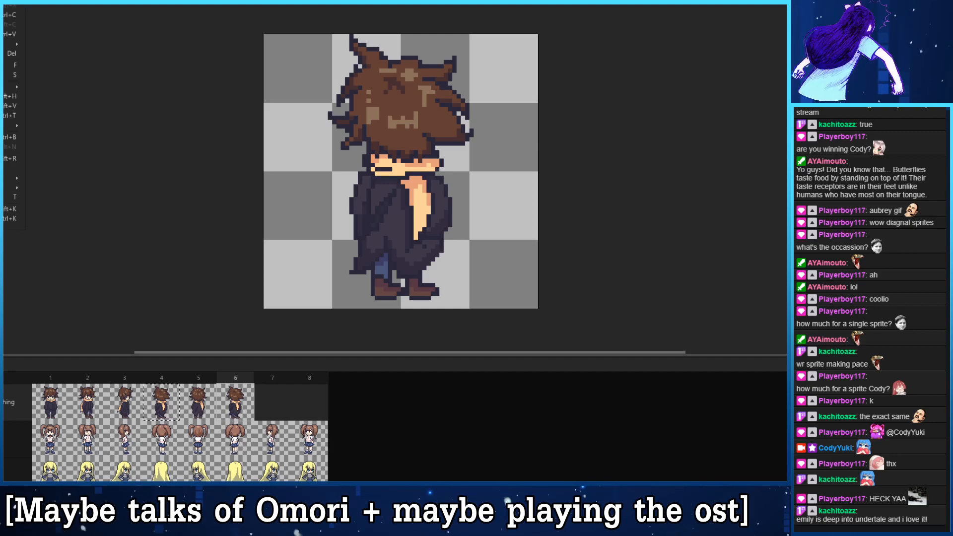
pyautogui.click(10, 97)
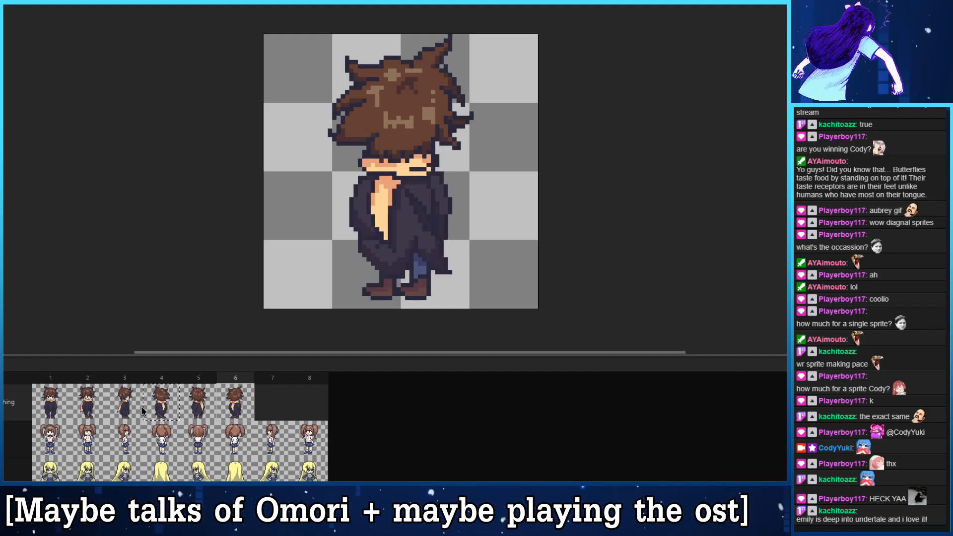
# - Copy the side-view sprite from frame 3 into the empty frame 7 and flip it horizontally
pyautogui.click(125, 407)
pyautogui.hotkey('ctrl', 'c')
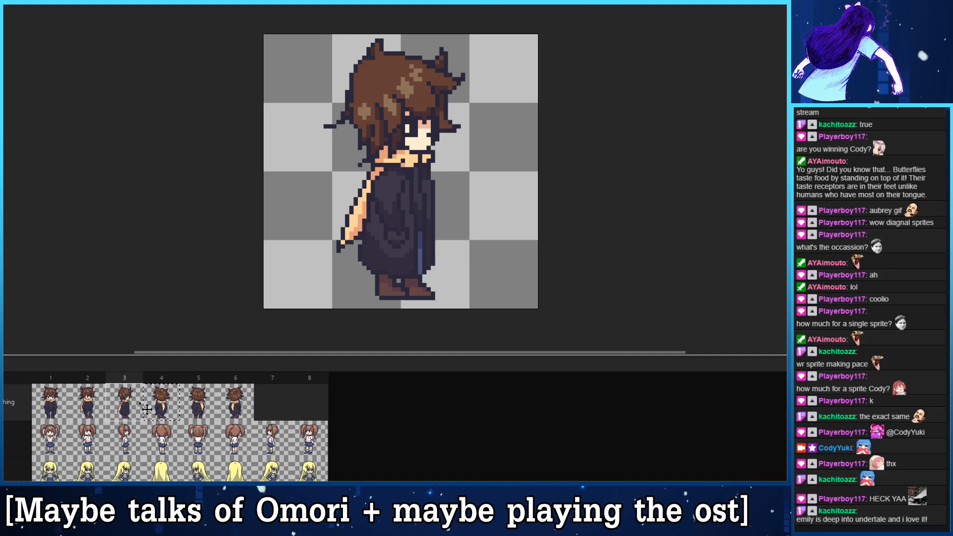
pyautogui.click(271, 400)
pyautogui.hotkey('ctrl', 'v')
pyautogui.hotkey('ctrl', 'Tab')
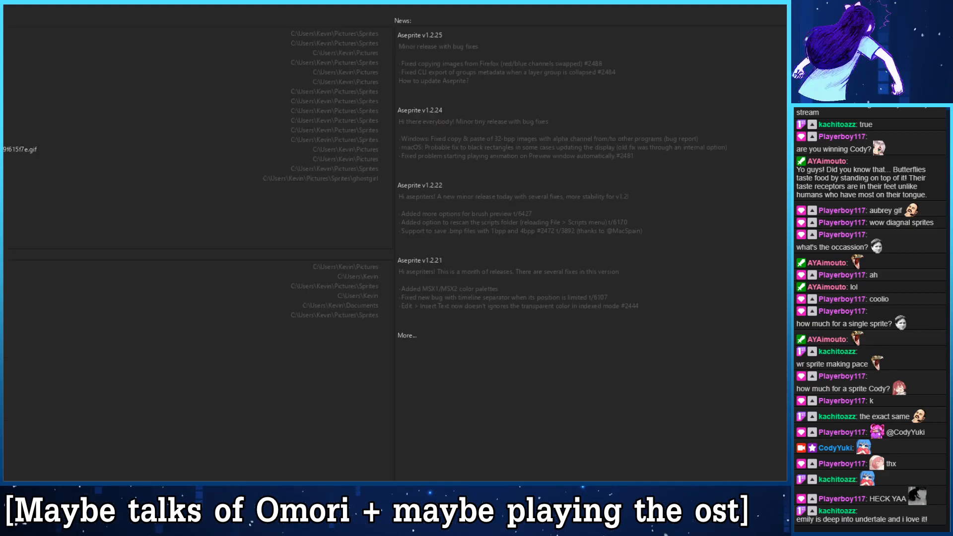
pyautogui.hotkey('ctrl', 'Tab')
pyautogui.hotkey('alt', 'e')
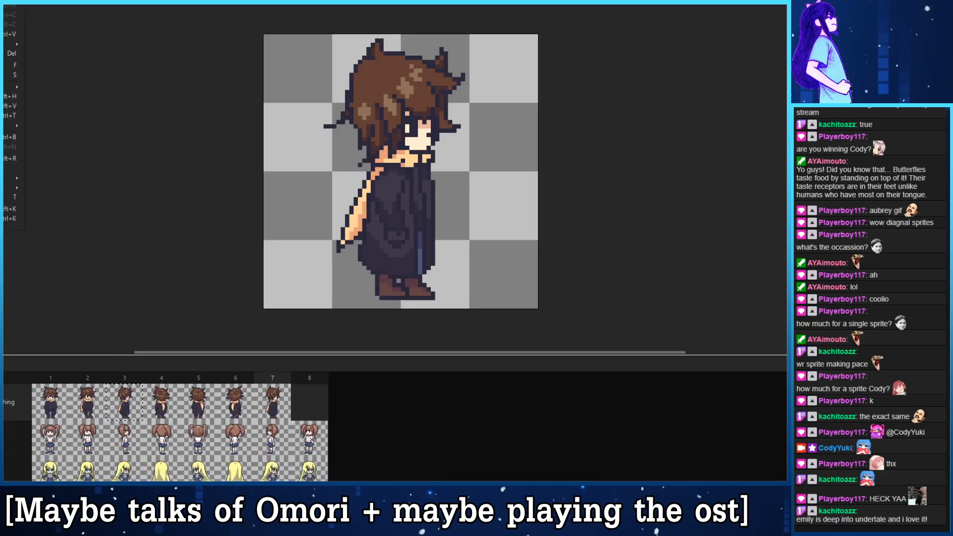
pyautogui.press('Down')
pyautogui.press('Return')
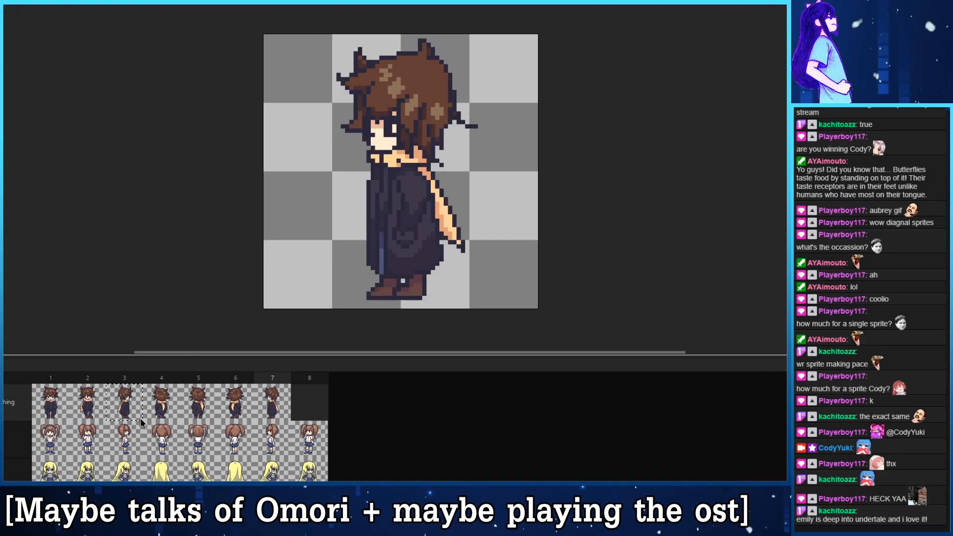
# - Copy the front three-quarter sprite from frame 2 into the empty frame 8 and flip it horizontally
pyautogui.click(91, 407)
pyautogui.click(294, 404)
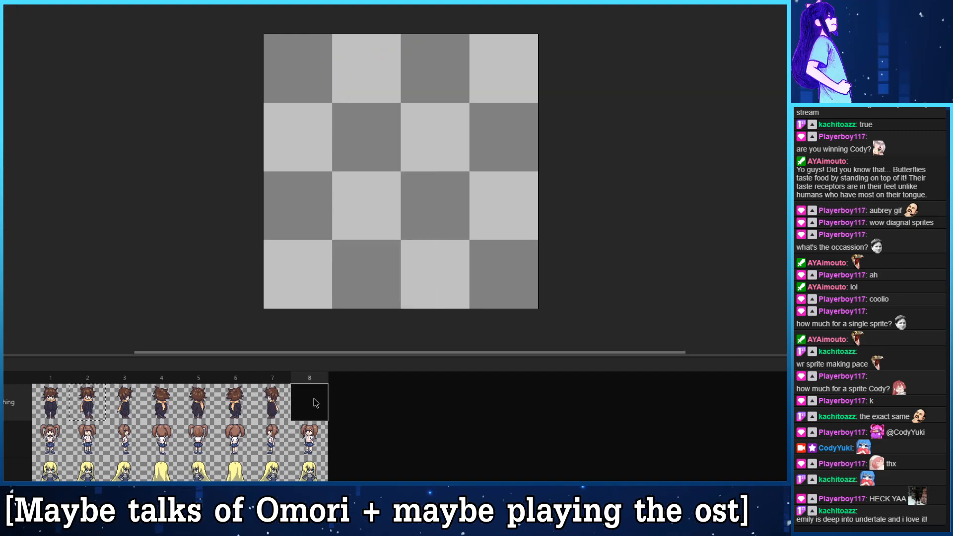
pyautogui.hotkey('alt', 'e')
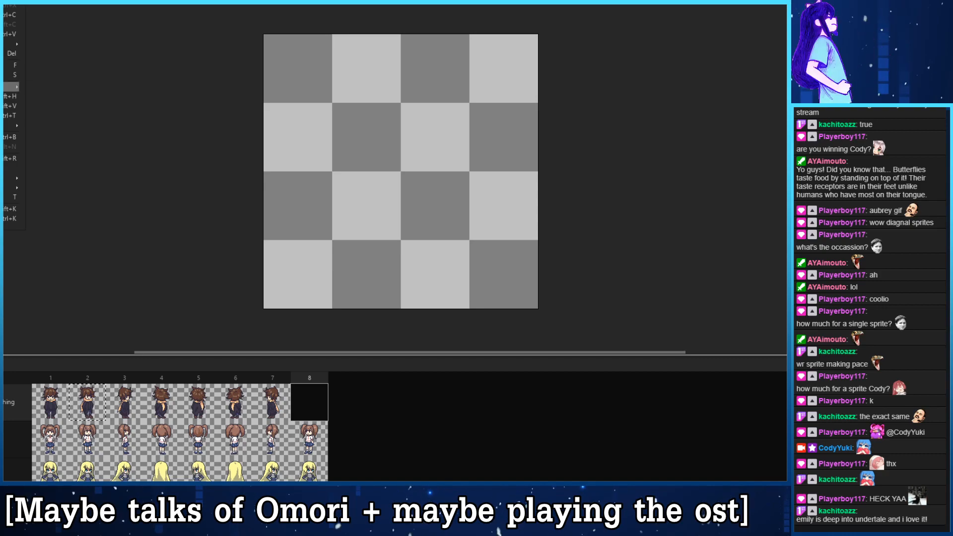
pyautogui.hotkey('ctrl', 'v')
pyautogui.click(4, 5)
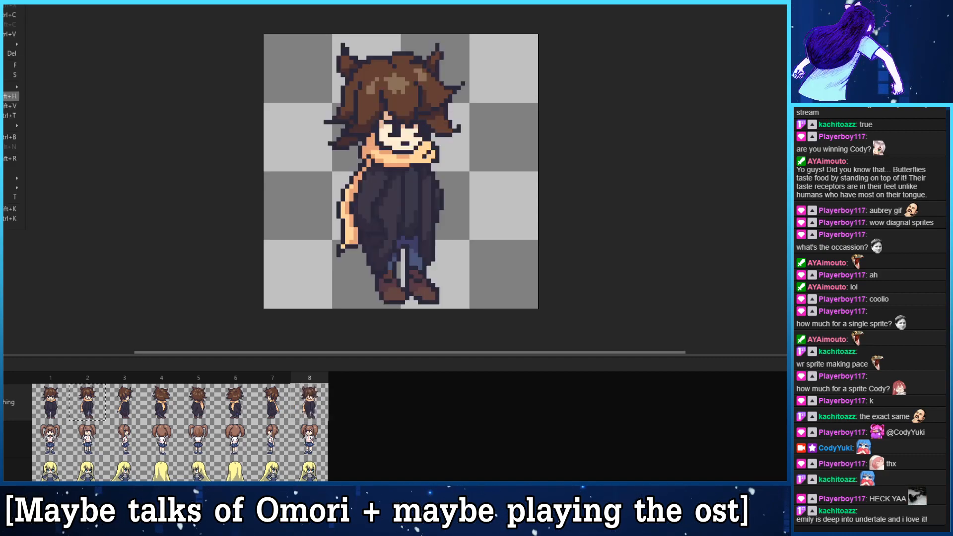
pyautogui.click(6, 96)
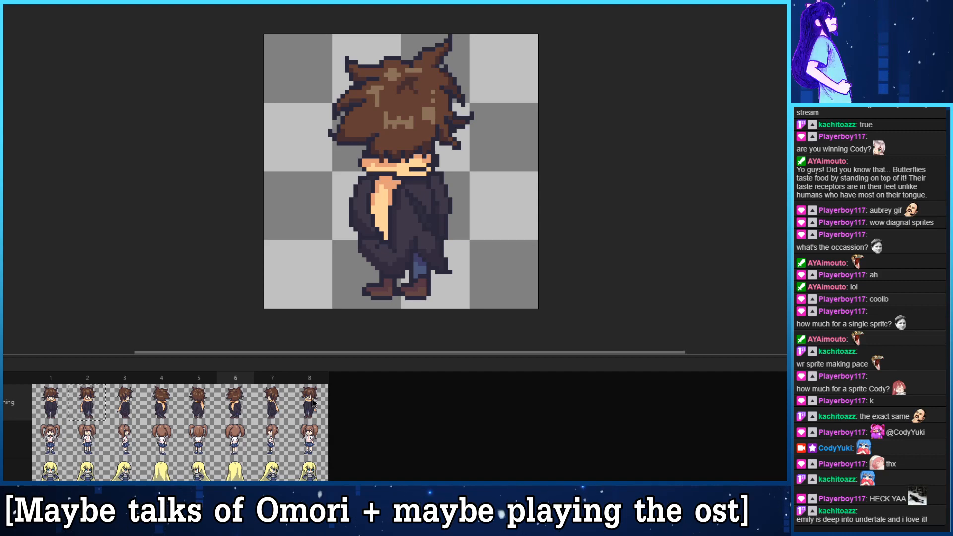
# - Select the hanging scarf tail with its outline in frame 6, flip it horizontally and move it to the coat's right edge
pyautogui.press('Left')
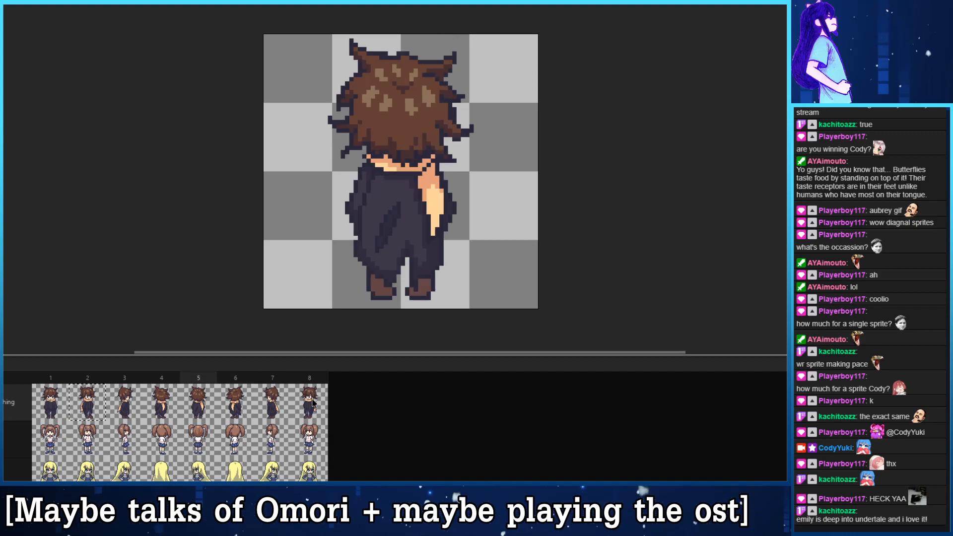
pyautogui.press('Right')
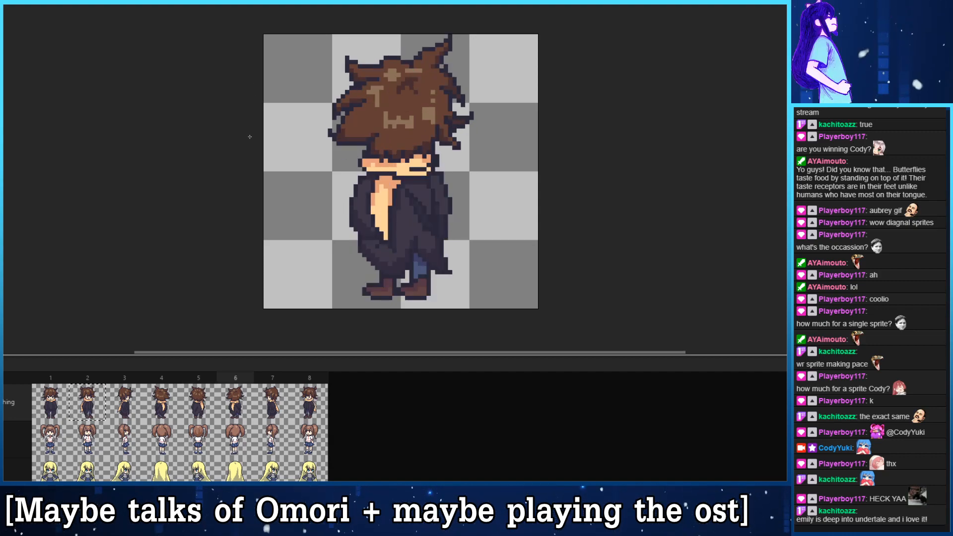
pyautogui.press('Right')
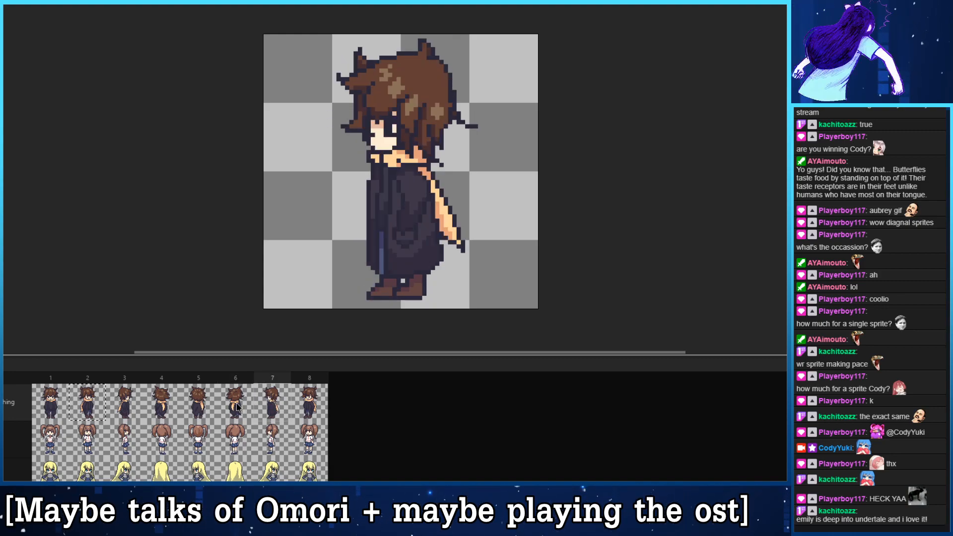
pyautogui.press('Left')
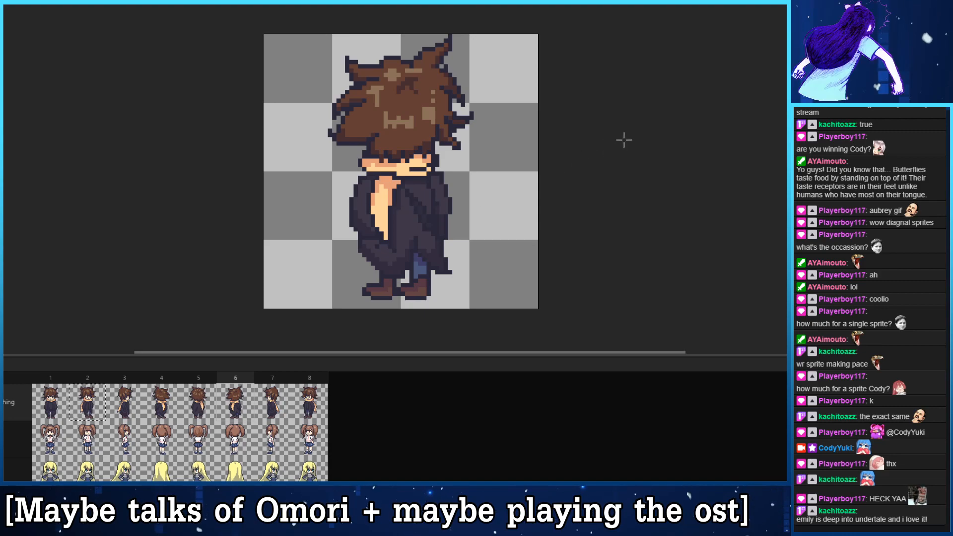
pyautogui.scroll(8, 312, 258)
pyautogui.moveTo(699, 232); pyautogui.dragTo(460, 351)
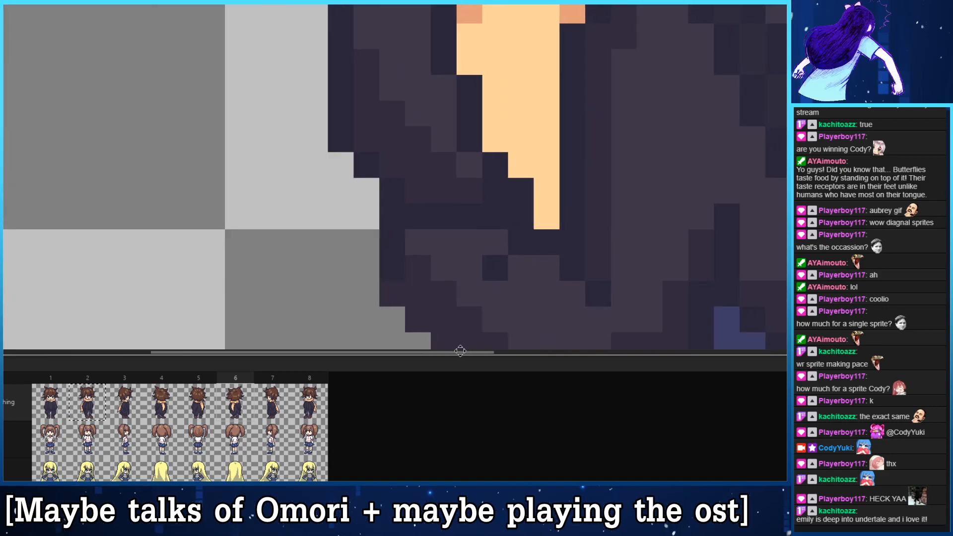
pyautogui.scroll(-7, 379, 268)
pyautogui.moveTo(370, 252); pyautogui.dragTo(331, 266)
pyautogui.scroll(1, 338, 264)
pyautogui.scroll(2, 400, 248)
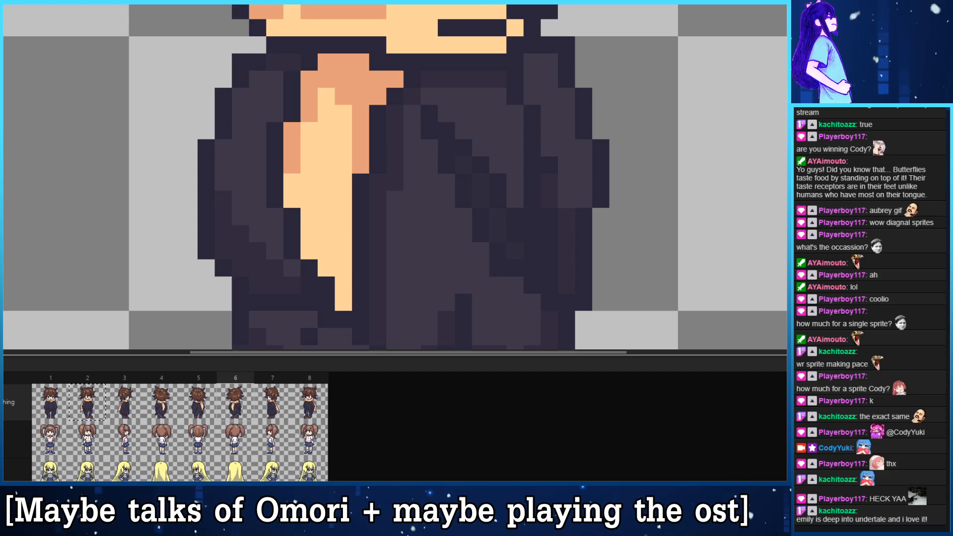
pyautogui.moveTo(309, 62)
pyautogui.mouseDown()
pyautogui.moveTo(293, 97)
pyautogui.moveTo(292, 131)
pyautogui.moveTo(274, 131)
pyautogui.moveTo(275, 199)
pyautogui.moveTo(292, 199)
pyautogui.moveTo(292, 250)
pyautogui.moveTo(326, 268)
pyautogui.moveTo(327, 302)
pyautogui.moveTo(361, 329)
pyautogui.moveTo(361, 319)
pyautogui.moveTo(327, 319)
pyautogui.moveTo(326, 286)
pyautogui.moveTo(309, 286)
pyautogui.moveTo(326, 285)
pyautogui.moveTo(360, 319)
pyautogui.moveTo(343, 199)
pyautogui.moveTo(360, 182)
pyautogui.moveTo(360, 199)
pyautogui.moveTo(359, 164)
pyautogui.moveTo(377, 163)
pyautogui.moveTo(379, 98)
pyautogui.moveTo(394, 93)
pyautogui.moveTo(396, 79)
pyautogui.moveTo(412, 80)
pyautogui.moveTo(384, 71)
pyautogui.moveTo(354, 84)
pyautogui.moveTo(354, 54)
pyautogui.moveTo(318, 64)
pyautogui.mouseUp()
pyautogui.click(326, 319)
pyautogui.click(308, 284)
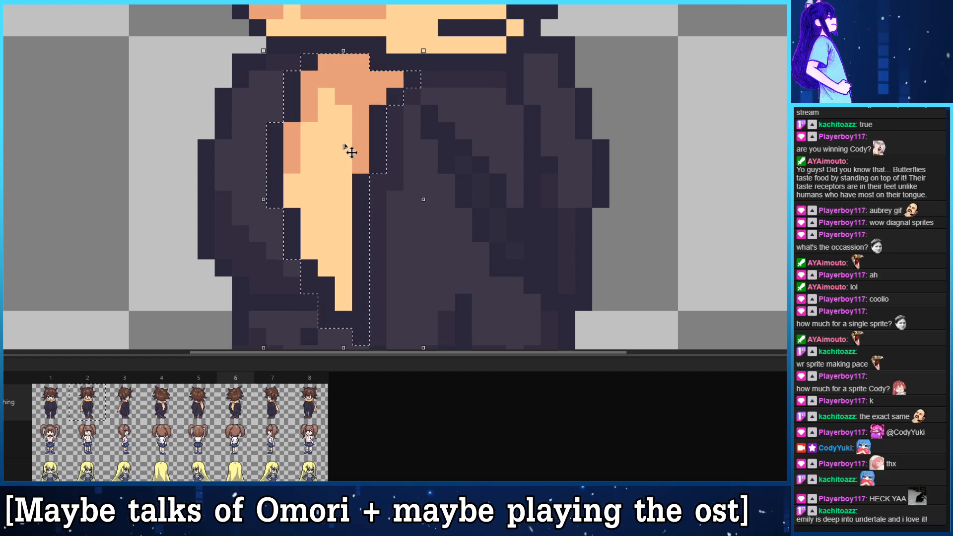
pyautogui.click(3, 5)
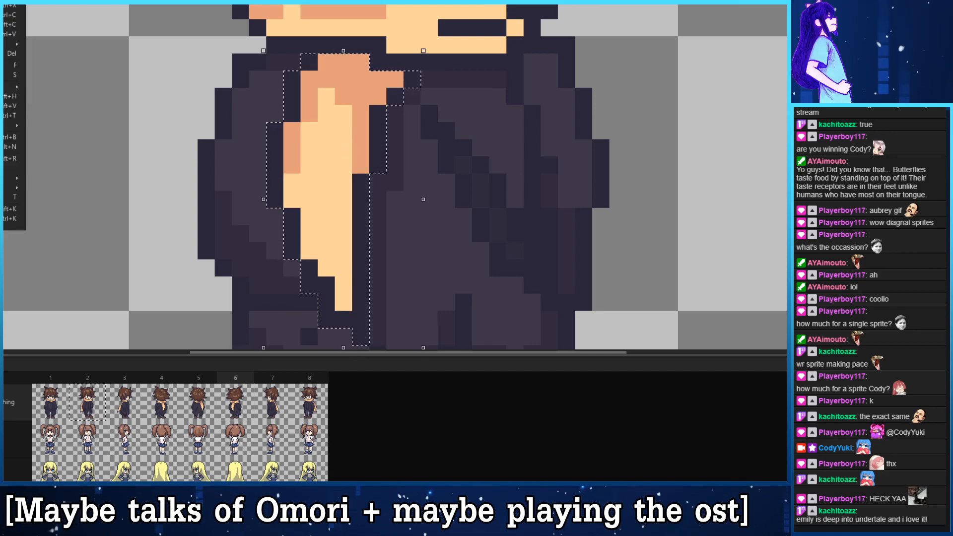
pyautogui.click(10, 96)
pyautogui.moveTo(382, 184); pyautogui.dragTo(558, 178)
pyautogui.scroll(-4, 481, 226)
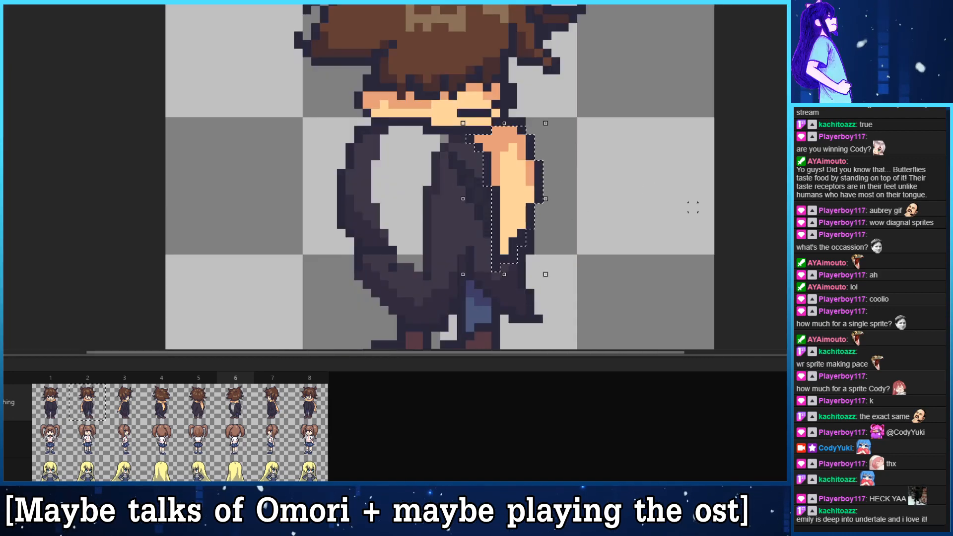
pyautogui.click(693, 207)
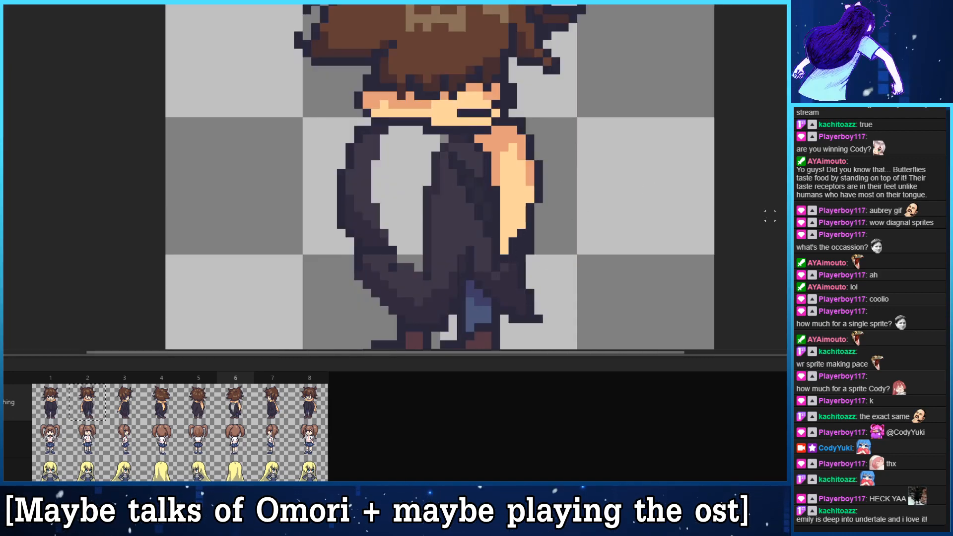
# - Fill the gap left by the scarf tail in frame 6 with coat colour and shade folds down to the hem
pyautogui.moveTo(444, 139)
pyautogui.mouseDown()
pyautogui.moveTo(427, 165)
pyautogui.moveTo(428, 242)
pyautogui.mouseUp()
pyautogui.moveTo(431, 193)
pyautogui.mouseDown()
pyautogui.moveTo(412, 178)
pyautogui.moveTo(407, 201)
pyautogui.moveTo(375, 169)
pyautogui.mouseUp()
pyautogui.moveTo(403, 138)
pyautogui.mouseDown()
pyautogui.moveTo(433, 139)
pyautogui.moveTo(413, 168)
pyautogui.moveTo(433, 141)
pyautogui.moveTo(433, 168)
pyautogui.moveTo(415, 163)
pyautogui.moveTo(394, 208)
pyautogui.moveTo(417, 227)
pyautogui.moveTo(389, 219)
pyautogui.moveTo(429, 278)
pyautogui.moveTo(397, 246)
pyautogui.moveTo(380, 201)
pyautogui.moveTo(421, 134)
pyautogui.moveTo(382, 193)
pyautogui.moveTo(401, 250)
pyautogui.mouseUp()
pyautogui.hotkey('ctrl', 'z')
pyautogui.hotkey('ctrl', 'z')
pyautogui.hotkey('ctrl', 'z')
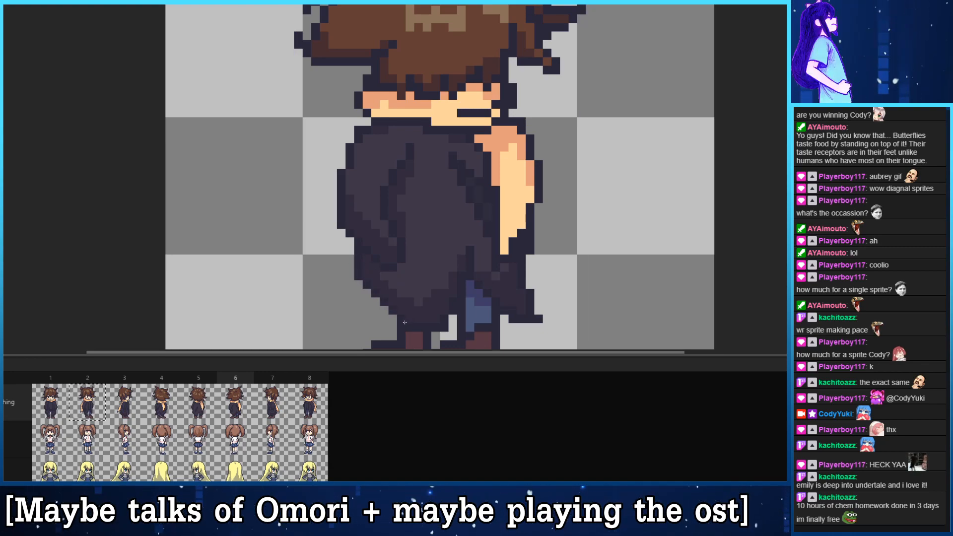
pyautogui.moveTo(438, 305); pyautogui.dragTo(400, 313)
pyautogui.moveTo(385, 259); pyautogui.dragTo(397, 284)
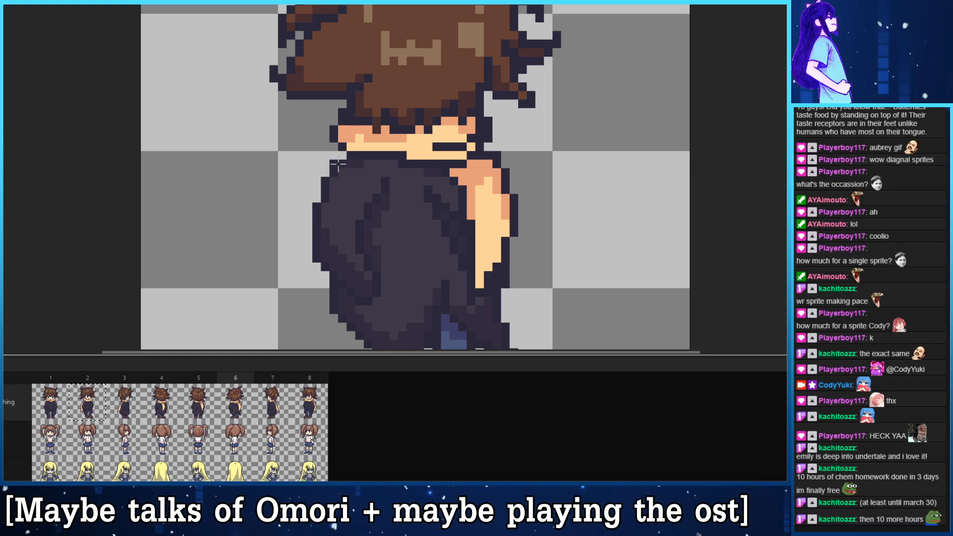
# - Trim the coat's left shoulder in frame 6 into a steeper slope, redraw its outline and refine the fold above the hem
pyautogui.press('e')
pyautogui.moveTo(342, 156); pyautogui.dragTo(317, 207)
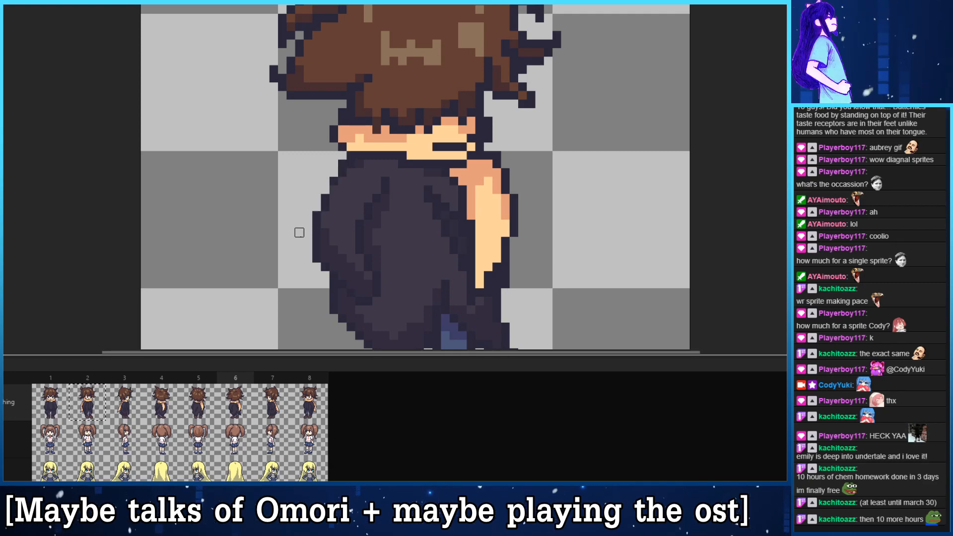
pyautogui.moveTo(342, 159)
pyautogui.mouseDown()
pyautogui.moveTo(317, 207)
pyautogui.moveTo(342, 164)
pyautogui.moveTo(325, 200)
pyautogui.mouseUp()
pyautogui.press('b')
pyautogui.press('z')
pyautogui.hotkey('ctrl', 'z')
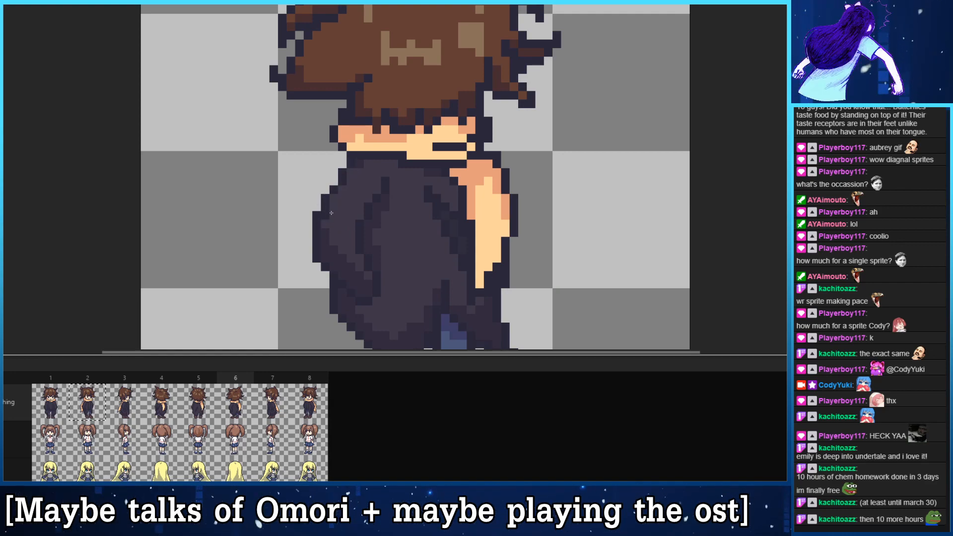
pyautogui.moveTo(360, 202); pyautogui.dragTo(327, 172)
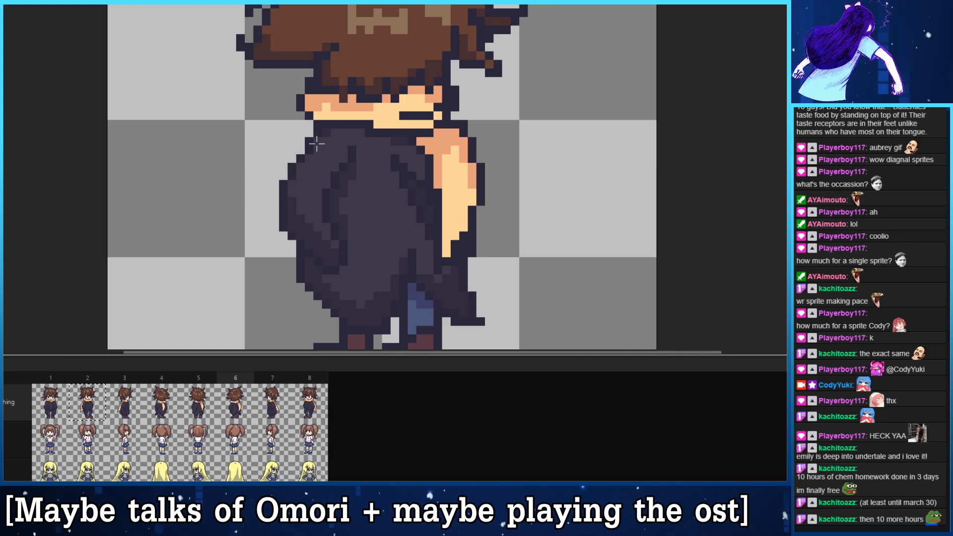
pyautogui.moveTo(358, 220); pyautogui.dragTo(347, 187)
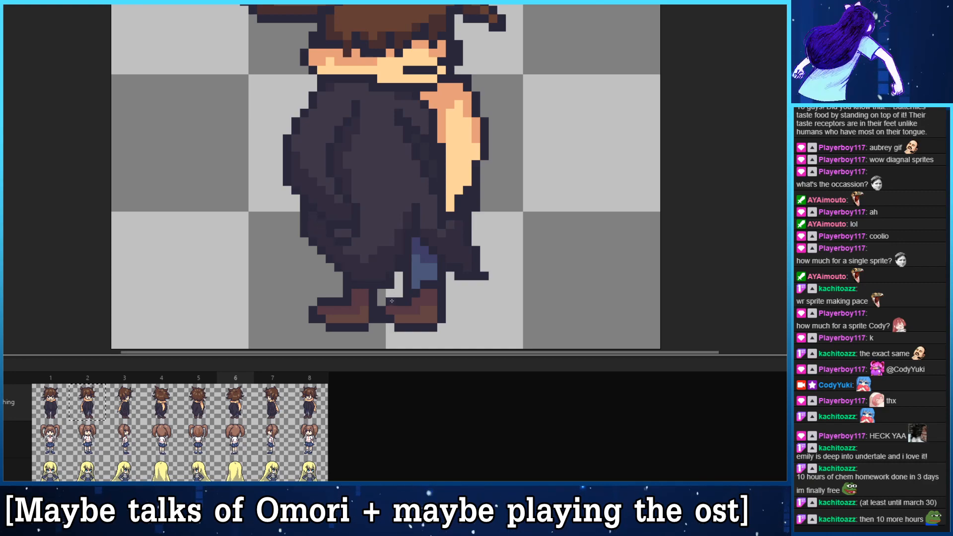
# - Erase the hanging scarf tail from the sprite in frame 8 and clean up the coat's outline and shading behind it
pyautogui.scroll(-2, 568, 125)
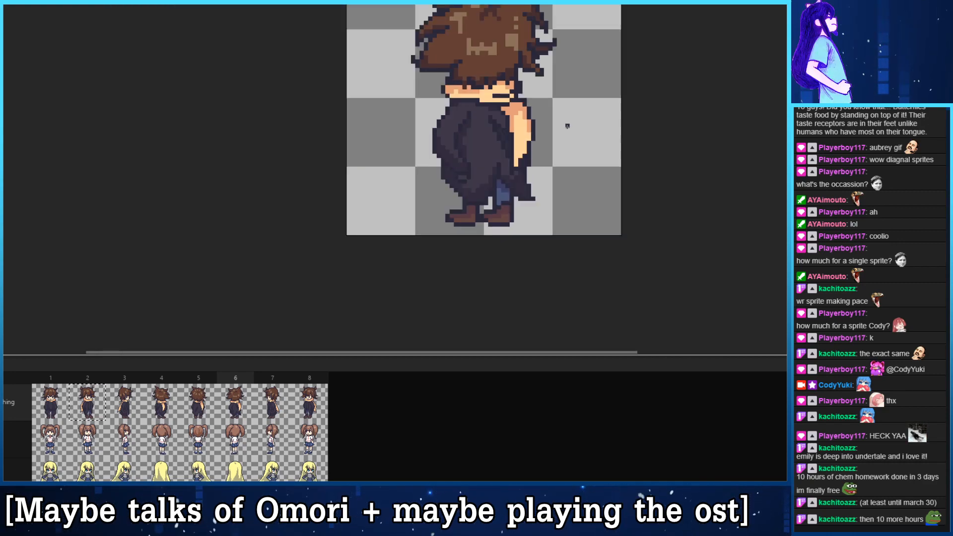
pyautogui.moveTo(568, 125); pyautogui.dragTo(498, 201)
pyautogui.press('Right')
pyautogui.press('Right')
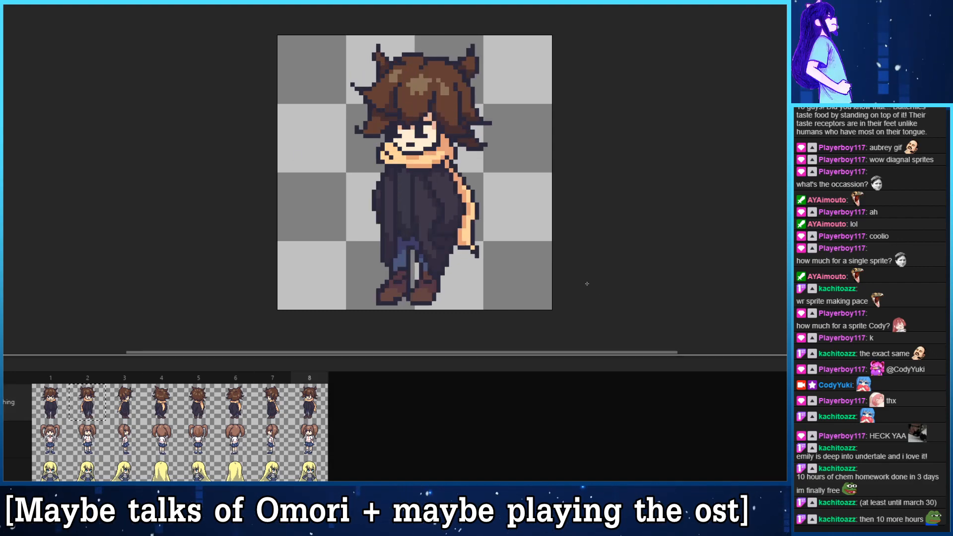
pyautogui.press('Left')
pyautogui.press('Right')
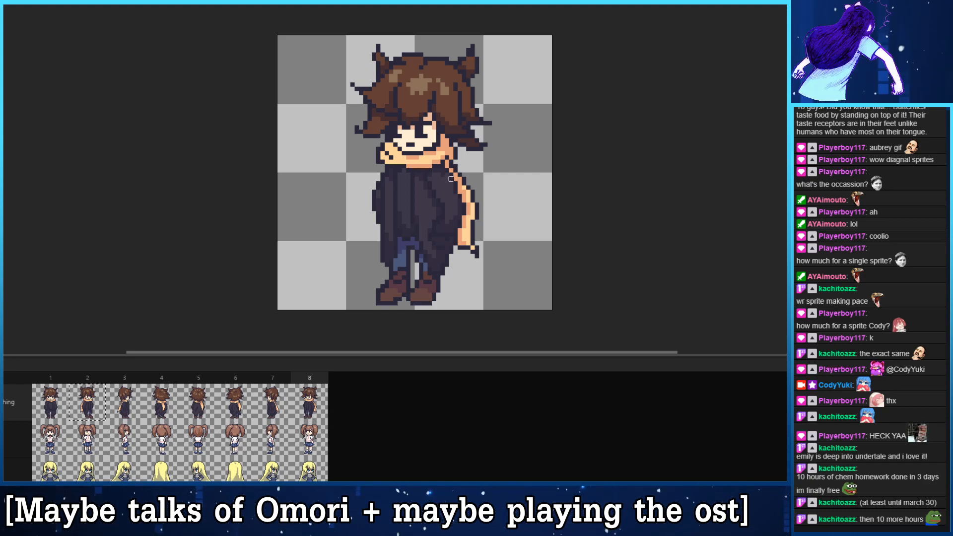
pyautogui.moveTo(485, 252)
pyautogui.mouseDown()
pyautogui.moveTo(463, 251)
pyautogui.moveTo(467, 218)
pyautogui.moveTo(476, 218)
pyautogui.moveTo(451, 162)
pyautogui.mouseUp()
pyautogui.press('b')
pyautogui.press('e')
pyautogui.press('b')
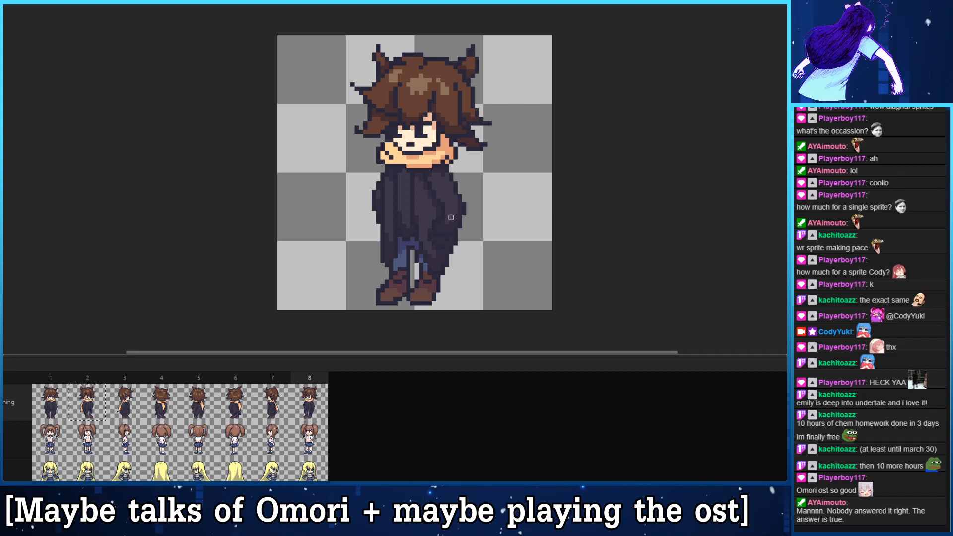
# - Review the full turnaround by stepping through frames 1 to 8, checking that scarf, coat and hair match between views
pyautogui.click(67, 417)
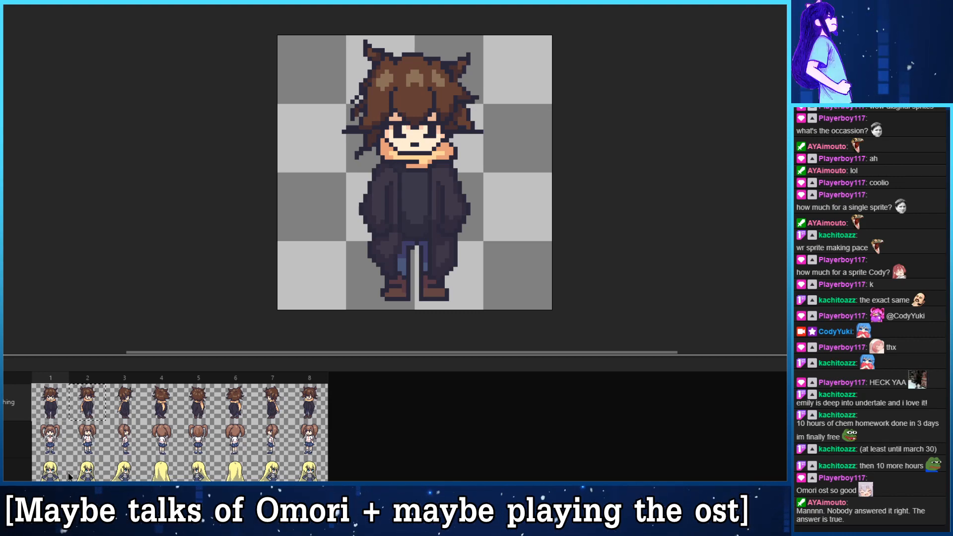
pyautogui.press('Right')
pyautogui.press('Right')
pyautogui.press('Right')
pyautogui.press('Right')
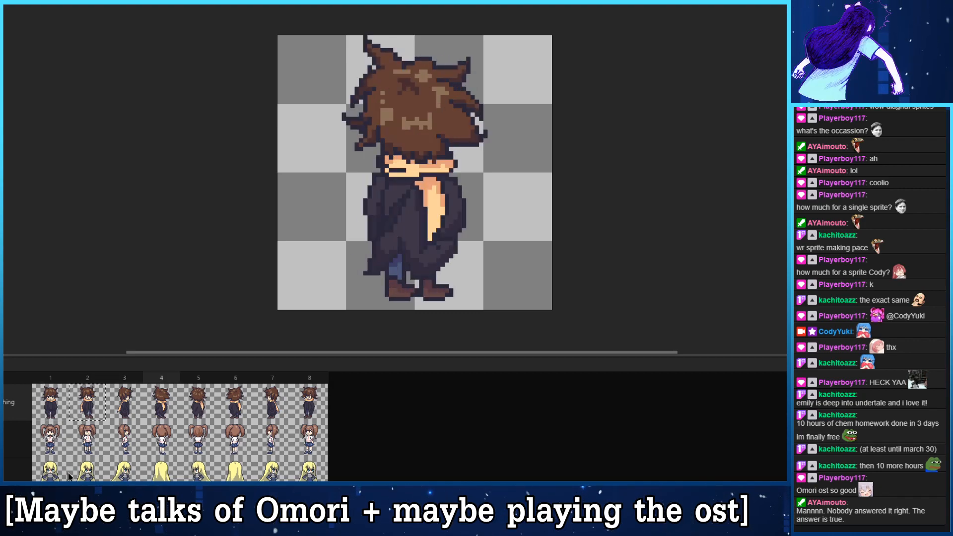
pyautogui.press('Right')
pyautogui.press('Right')
pyautogui.press('Right')
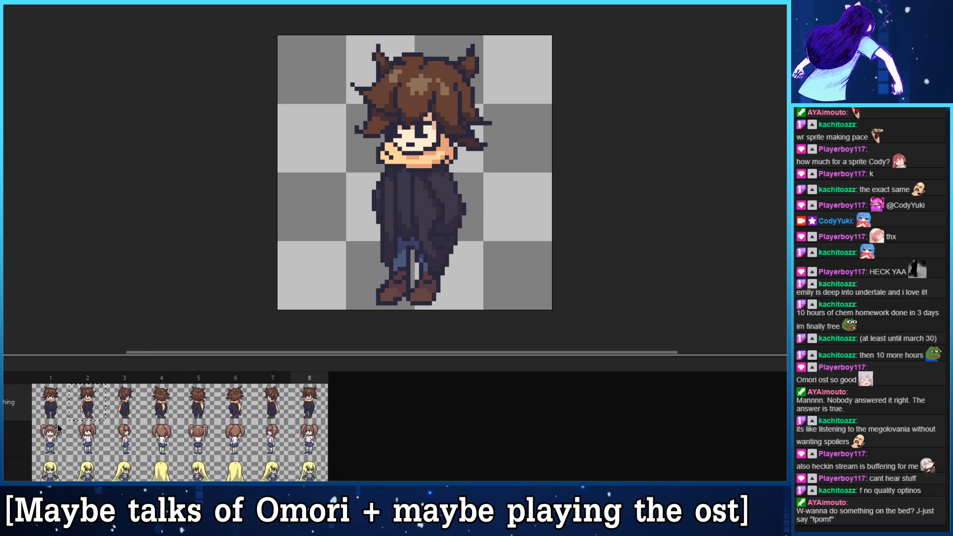
pyautogui.click(63, 392)
pyautogui.press('Right')
pyautogui.press('Right')
pyautogui.press('Right')
pyautogui.press('Right')
pyautogui.press('Right')
pyautogui.press('Right')
pyautogui.press('Right')
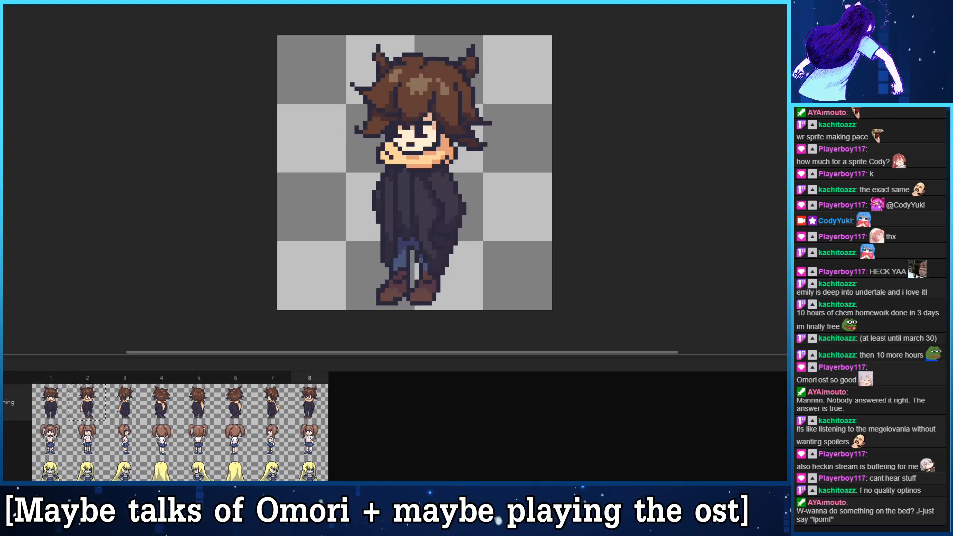
pyautogui.press('Right')
pyautogui.press('Right')
pyautogui.press('Right')
pyautogui.press('Right')
pyautogui.press('Right')
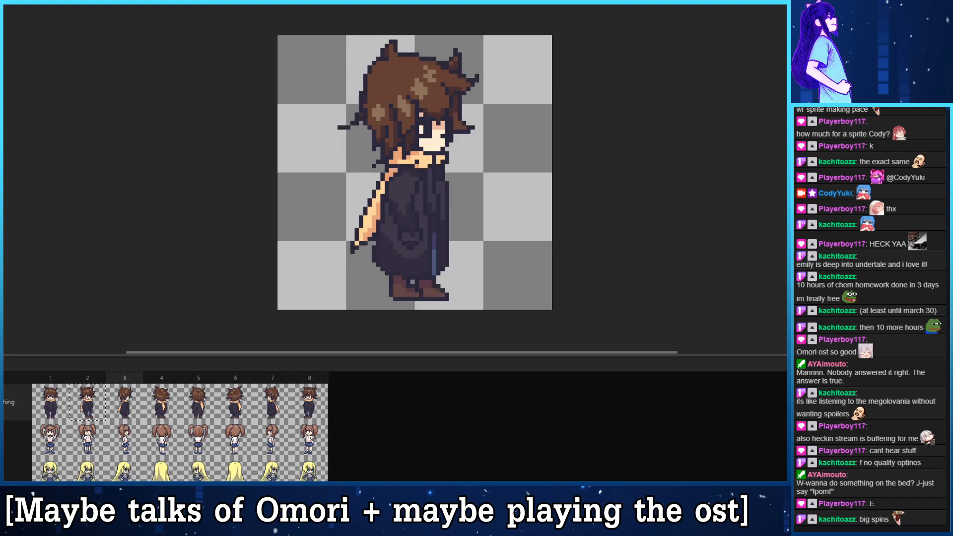
# - Export the selected frames of the visible layers as a looping GIF named NPC_ScarfBoy at 100% size
pyautogui.hotkey('ctrl', 'alt', 'shift', 's')
pyautogui.moveTo(0, 0); pyautogui.dragTo(693, 28)
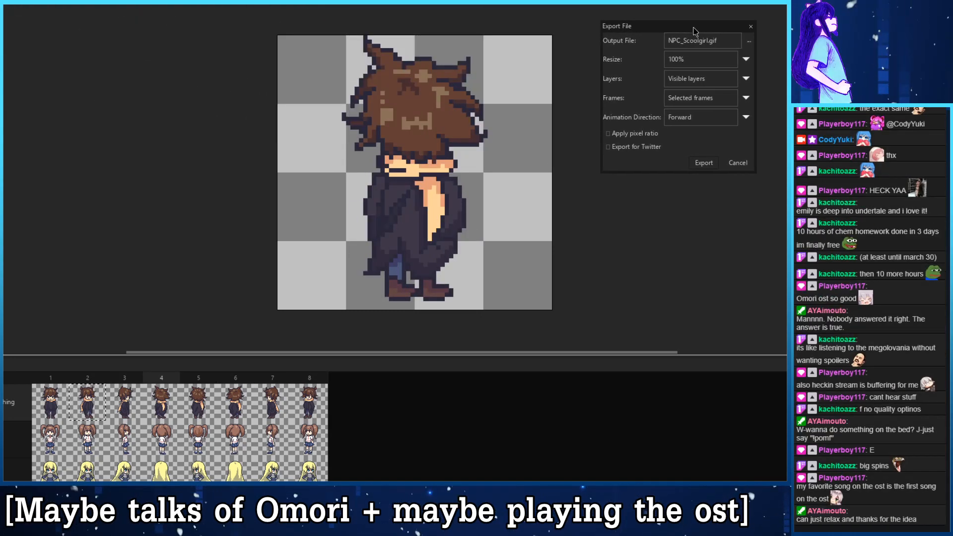
pyautogui.click(723, 42)
pyautogui.moveTo(724, 43); pyautogui.dragTo(685, 44)
pyautogui.press('BackSpace')
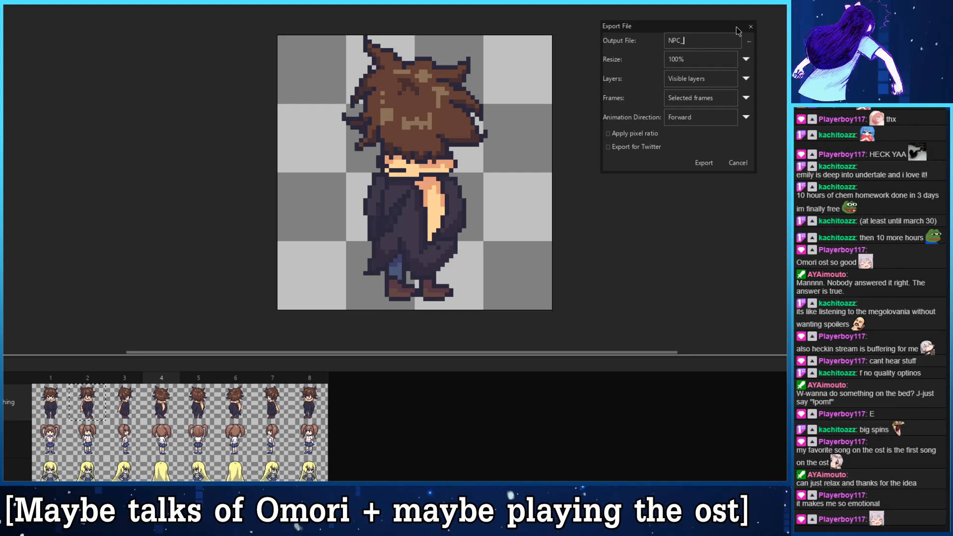
pyautogui.write('Scar')
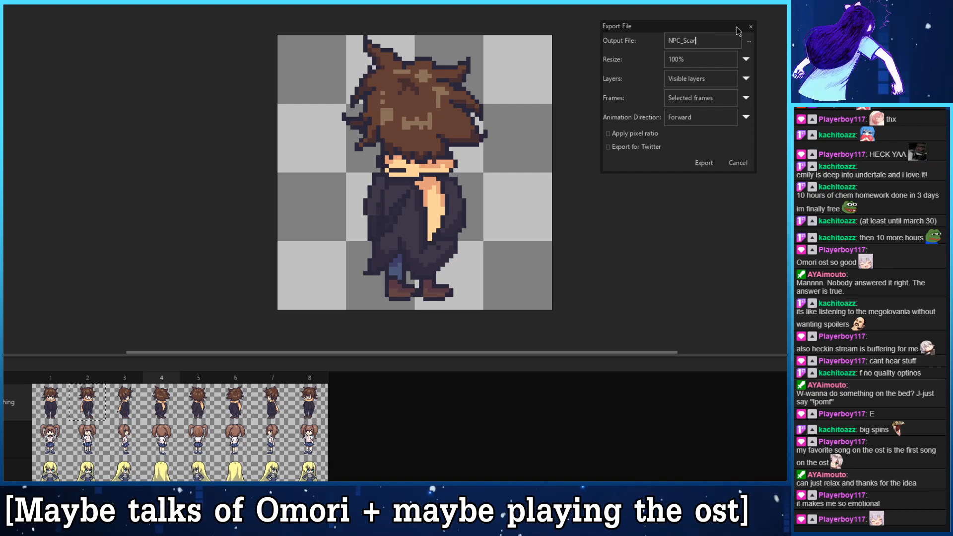
pyautogui.write('fBoy')
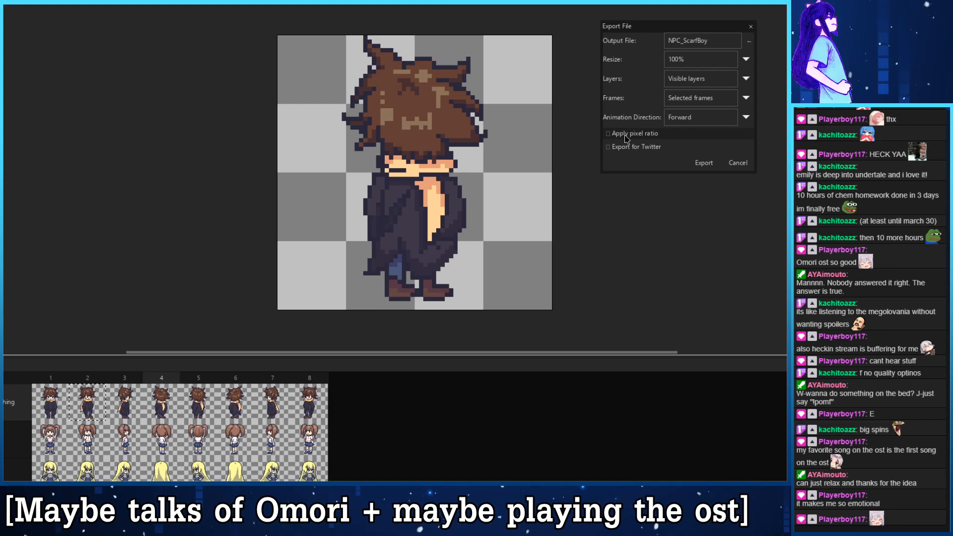
pyautogui.click(704, 165)
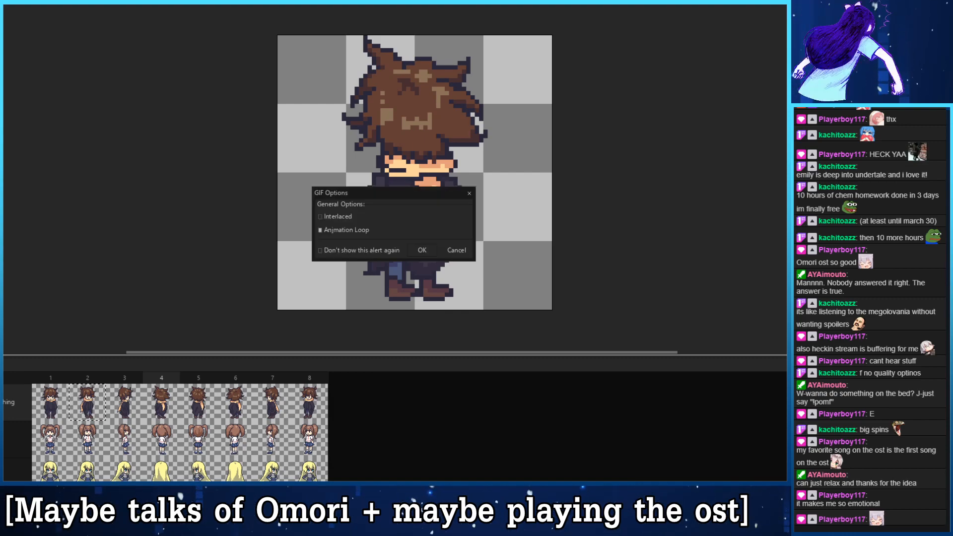
pyautogui.click(423, 252)
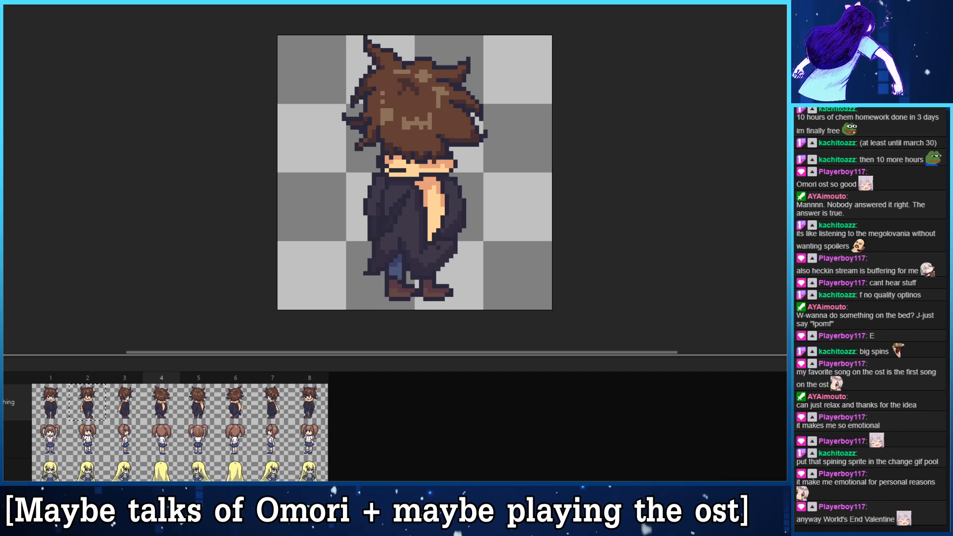
# - Export the sprite again with the frame range set to All frames, overwriting NPC_ScarfBoy.gif with animation looping
pyautogui.hotkey('ctrl', 'alt', 'shift', 's')
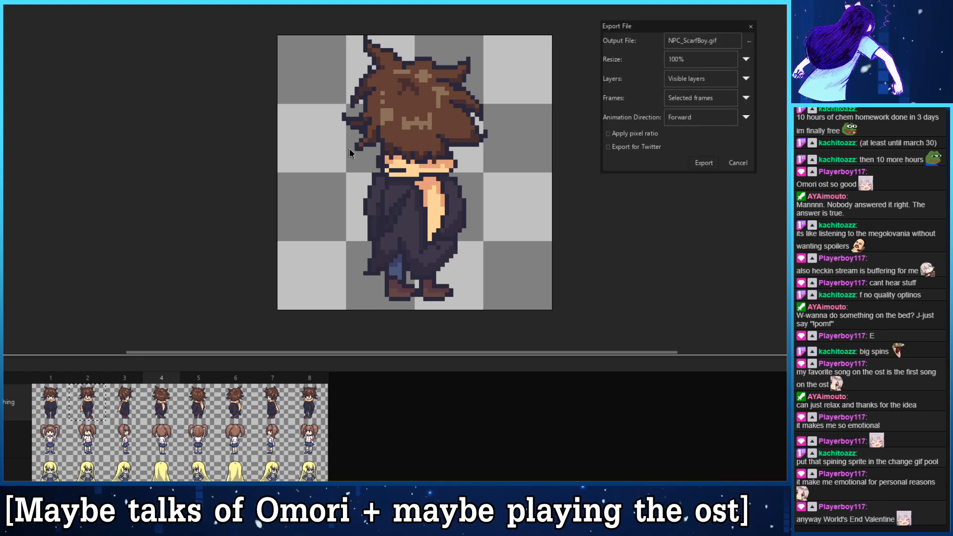
pyautogui.moveTo(684, 27); pyautogui.dragTo(492, 0)
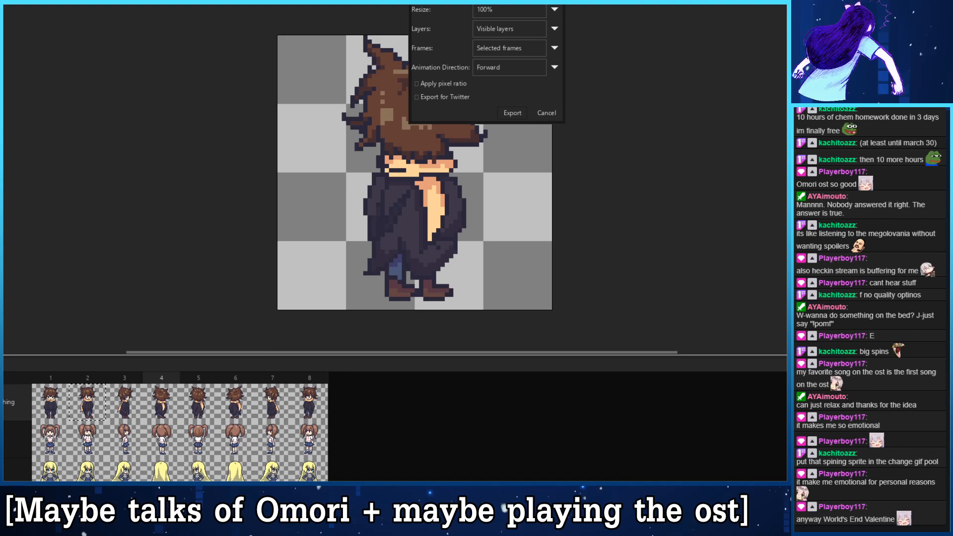
pyautogui.click(530, 51)
pyautogui.click(531, 52)
pyautogui.click(529, 29)
pyautogui.click(527, 33)
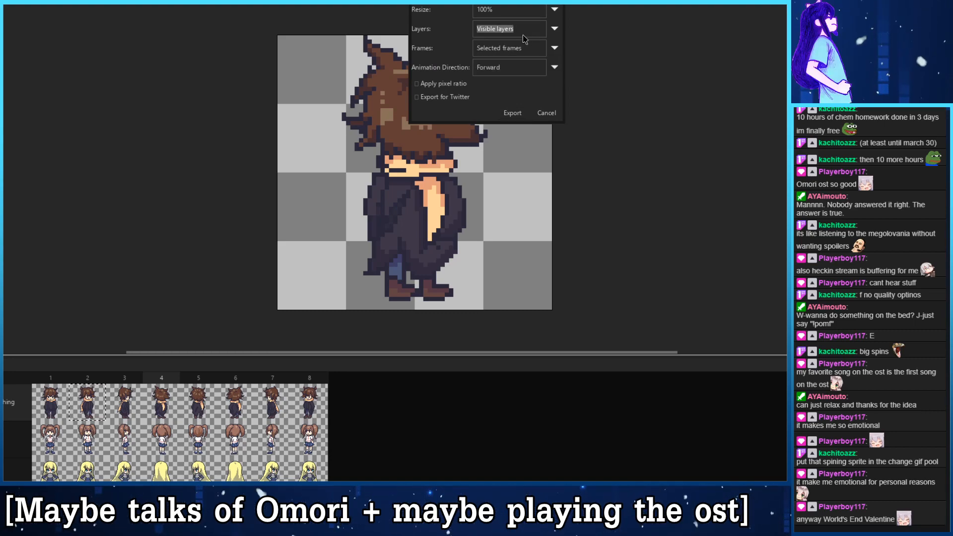
pyautogui.click(515, 44)
pyautogui.click(517, 63)
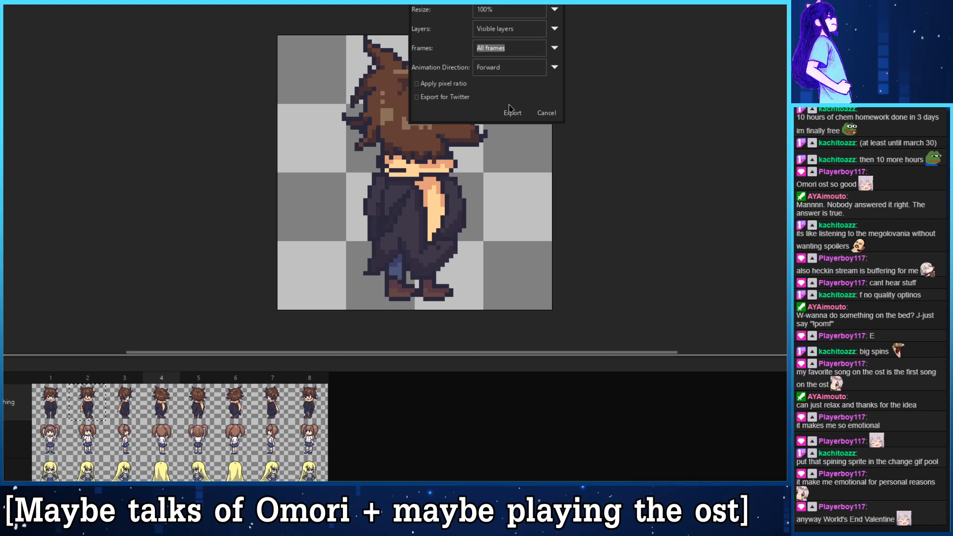
pyautogui.click(517, 117)
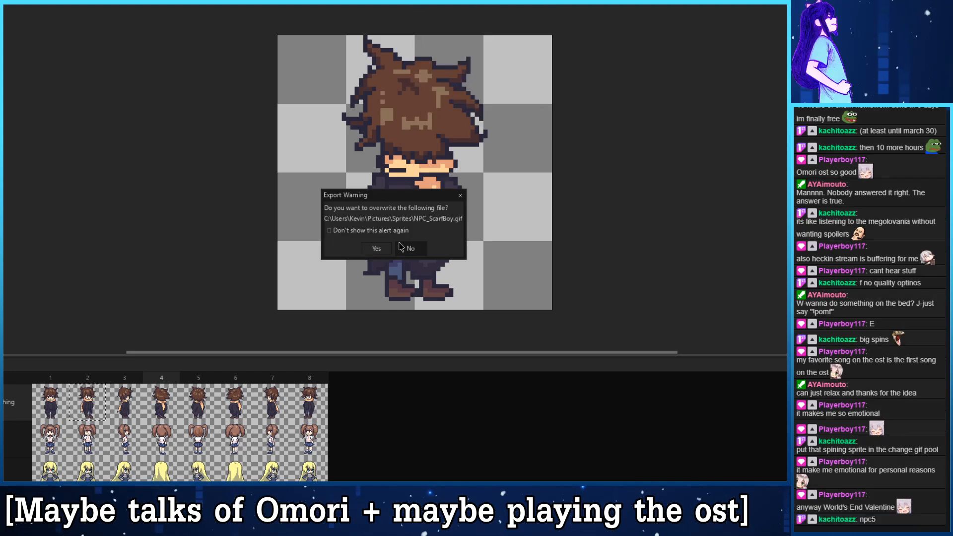
pyautogui.click(382, 250)
pyautogui.click(422, 251)
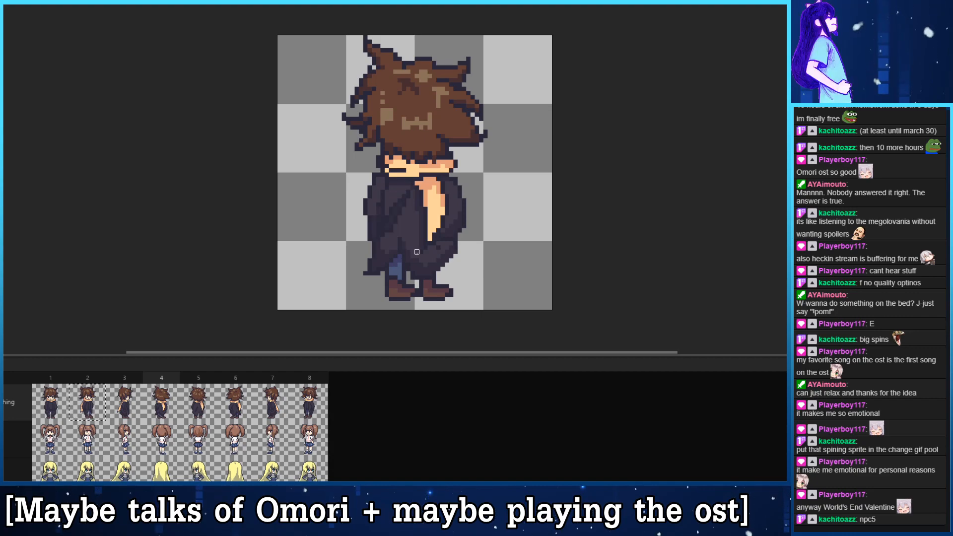